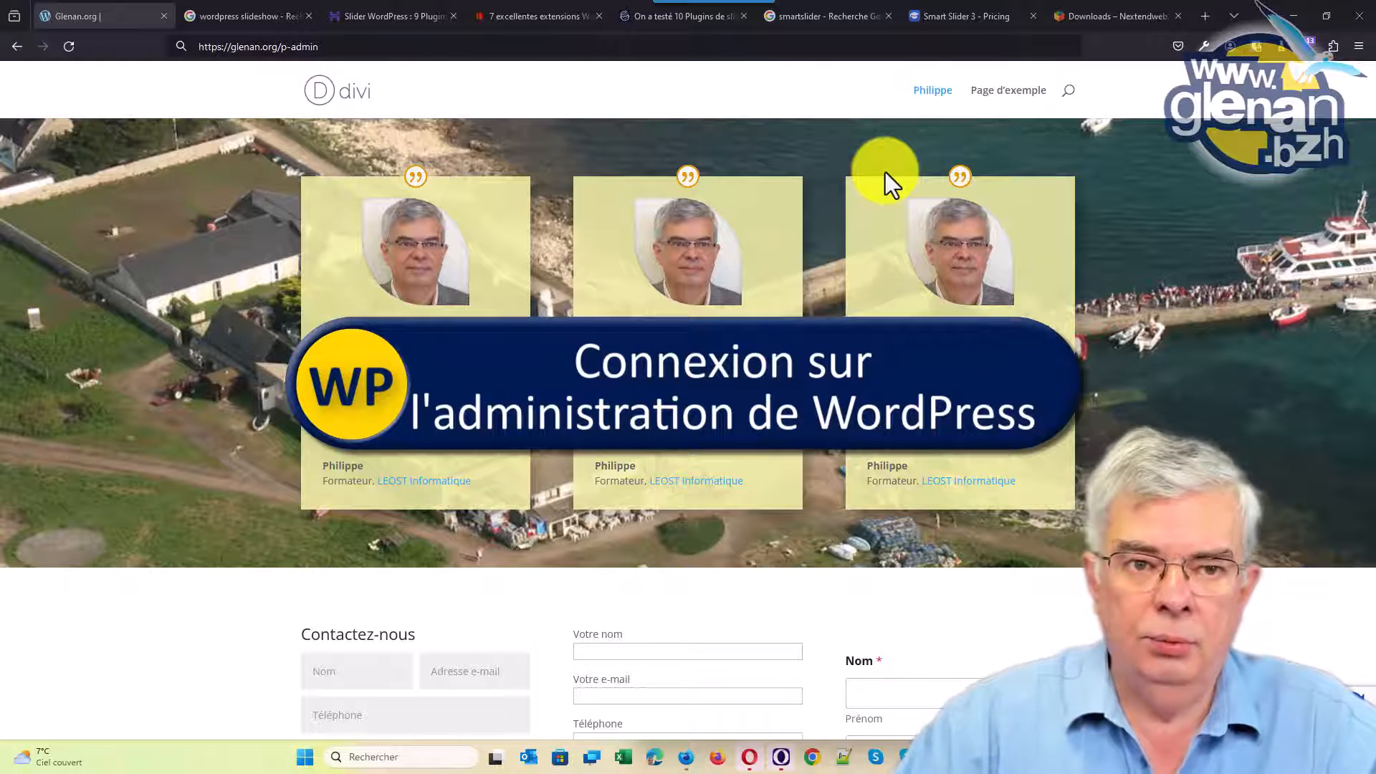
Step: Open the site's wp-admin address on glenan.org and log in to the WordPress administration with the prefilled credentials
click(379, 46)
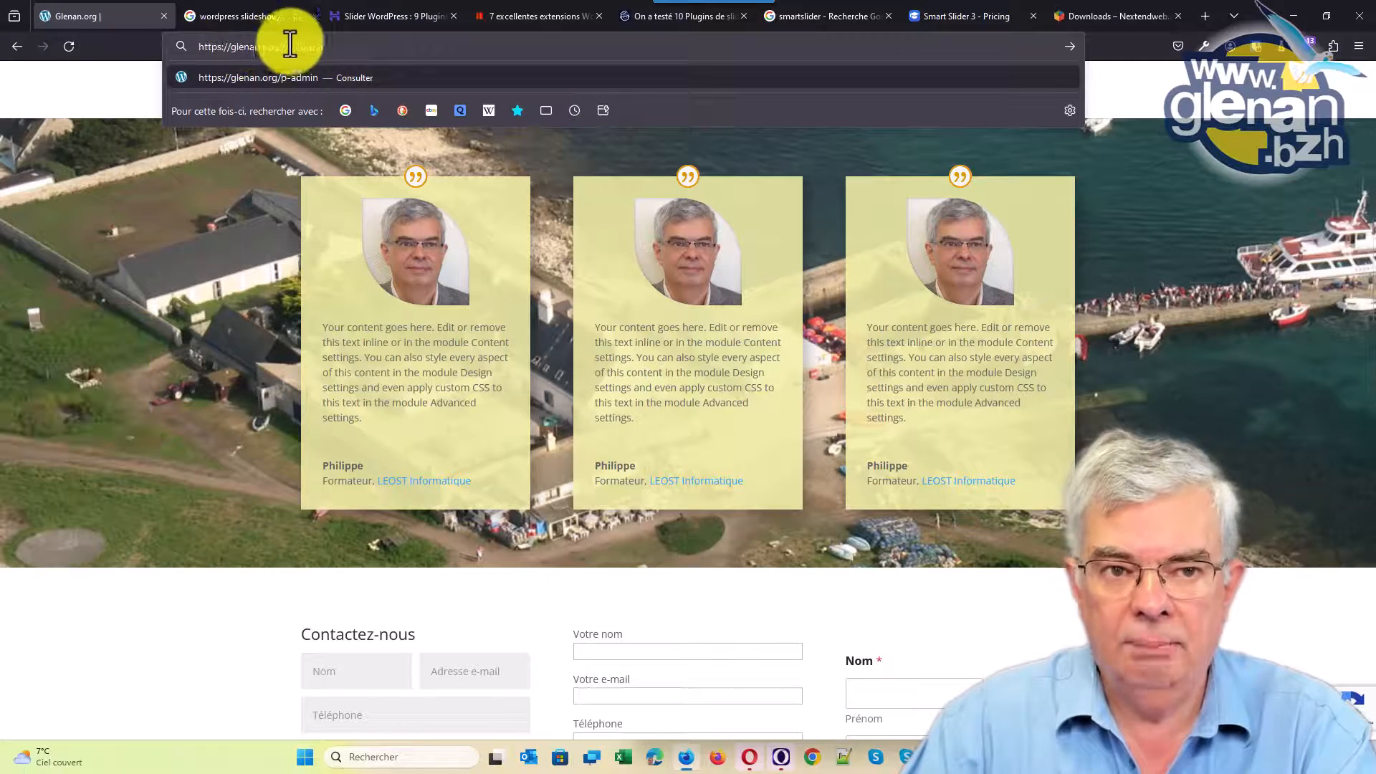
click(288, 48)
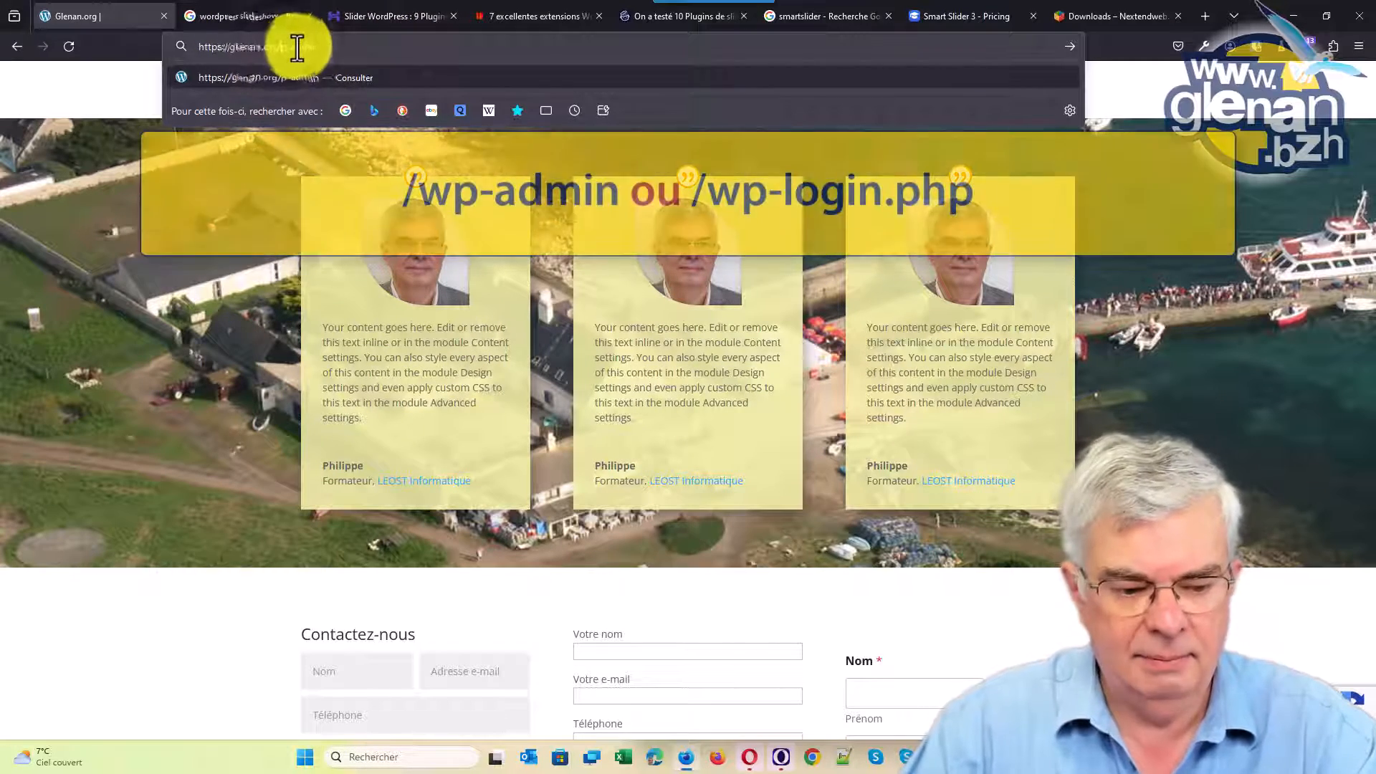
text(wp-admin)
key(Return)
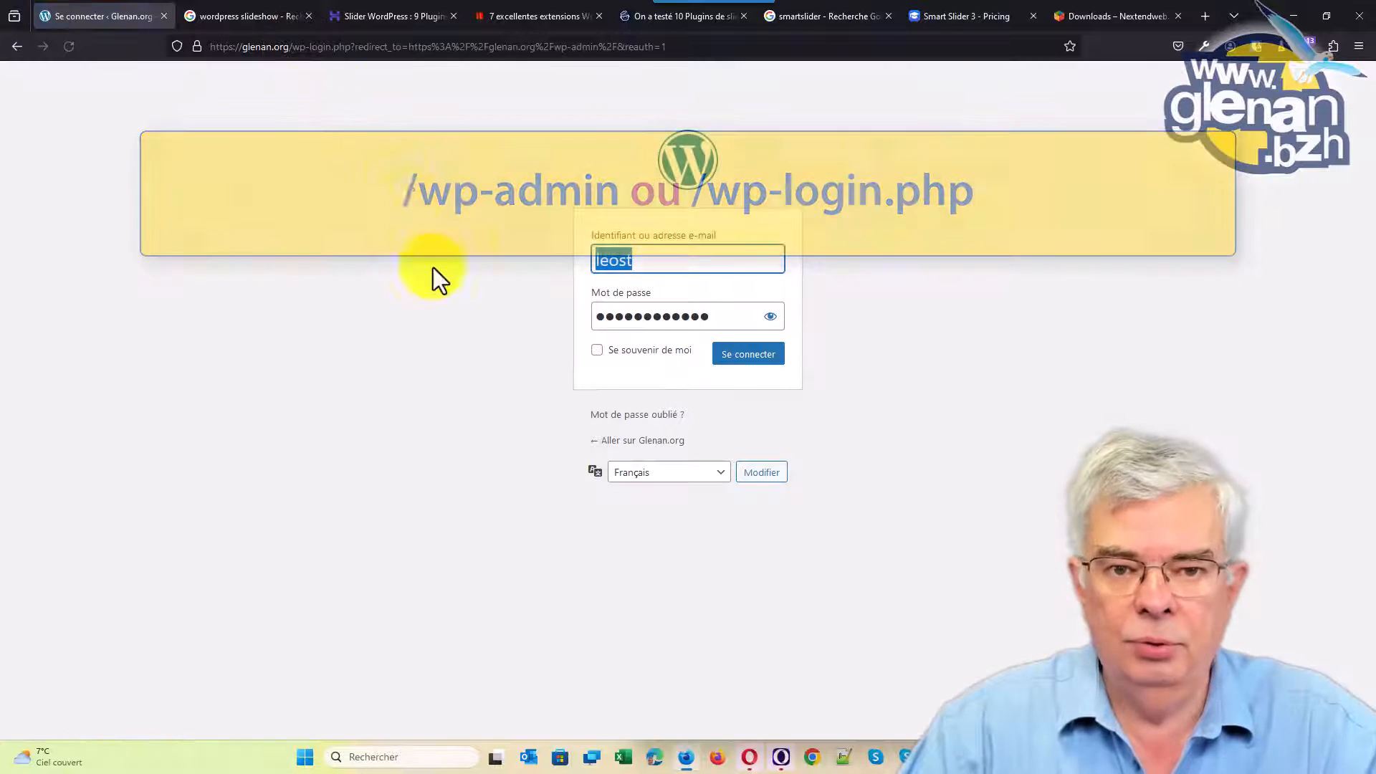
click(746, 358)
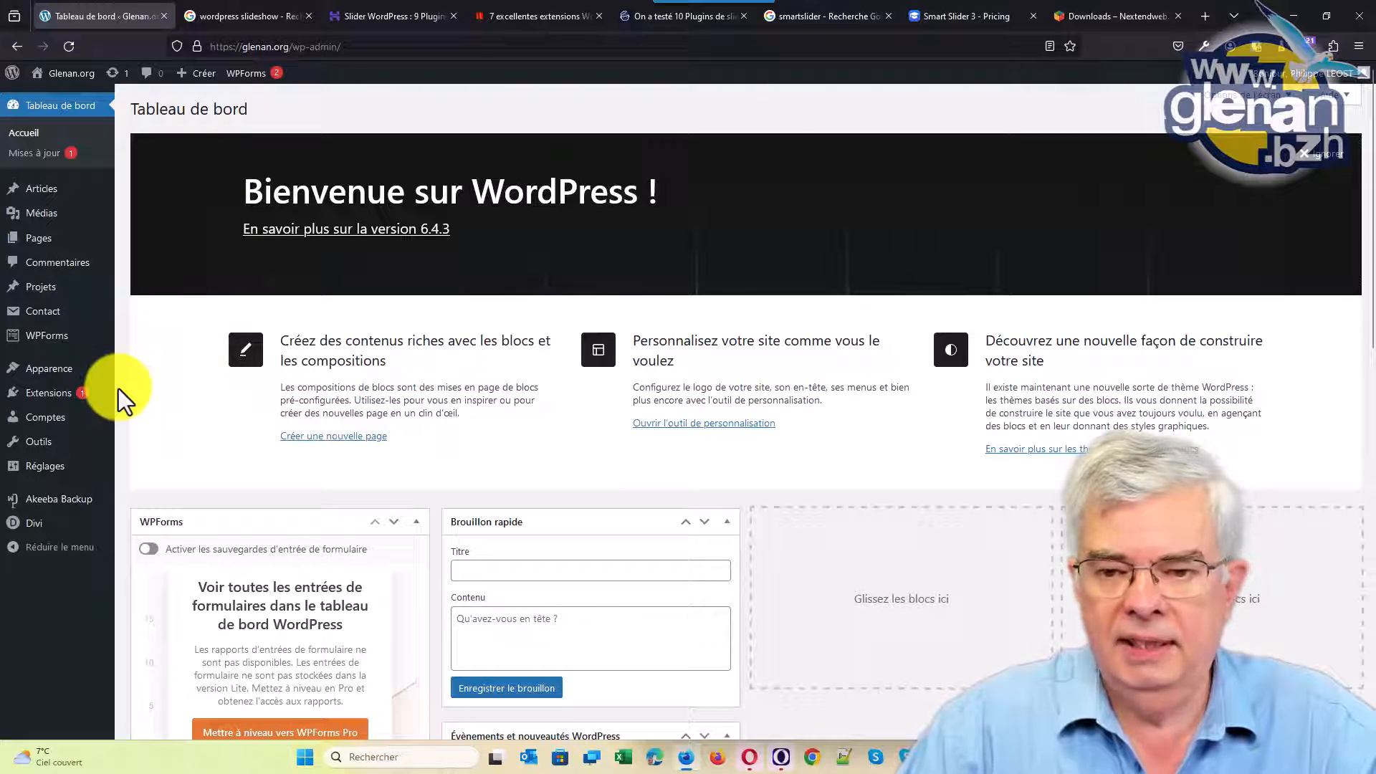
mouse_move(42, 473)
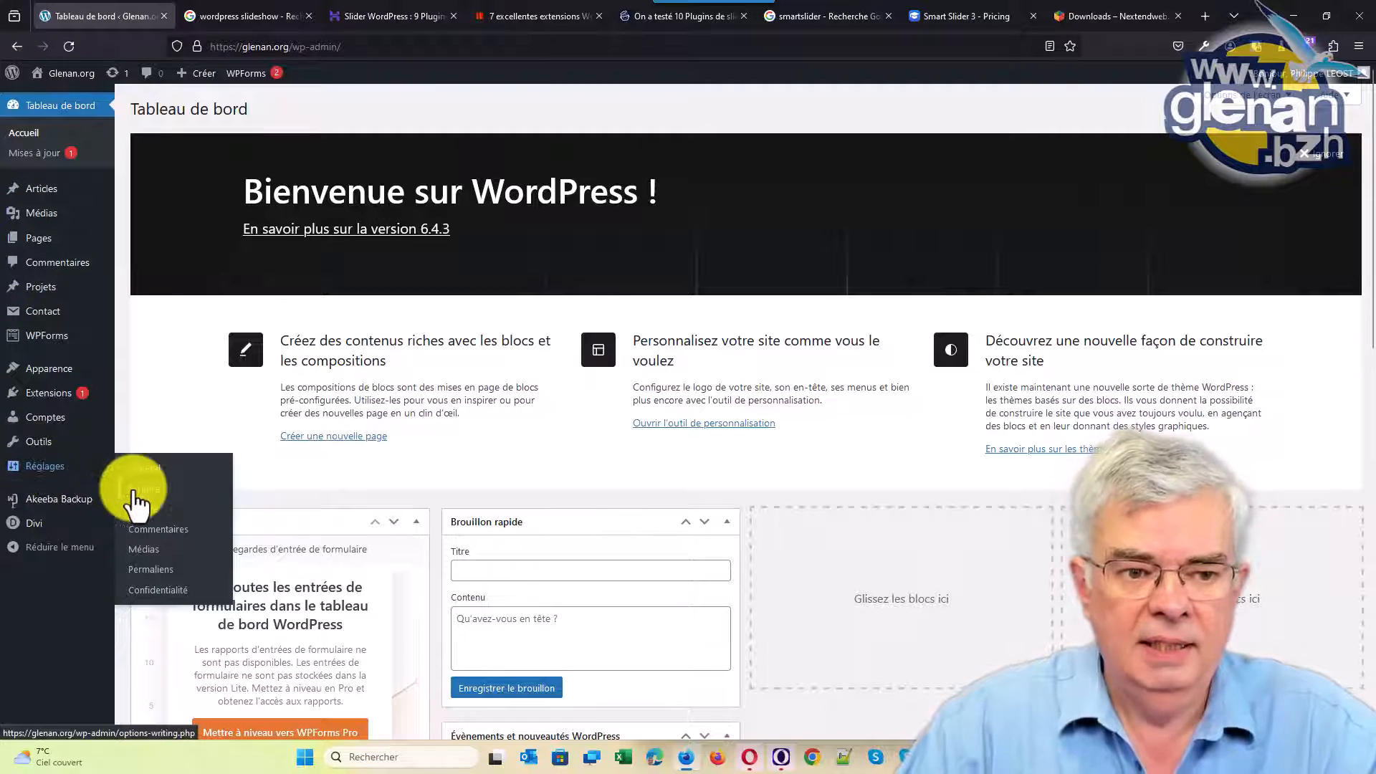
mouse_move(30, 526)
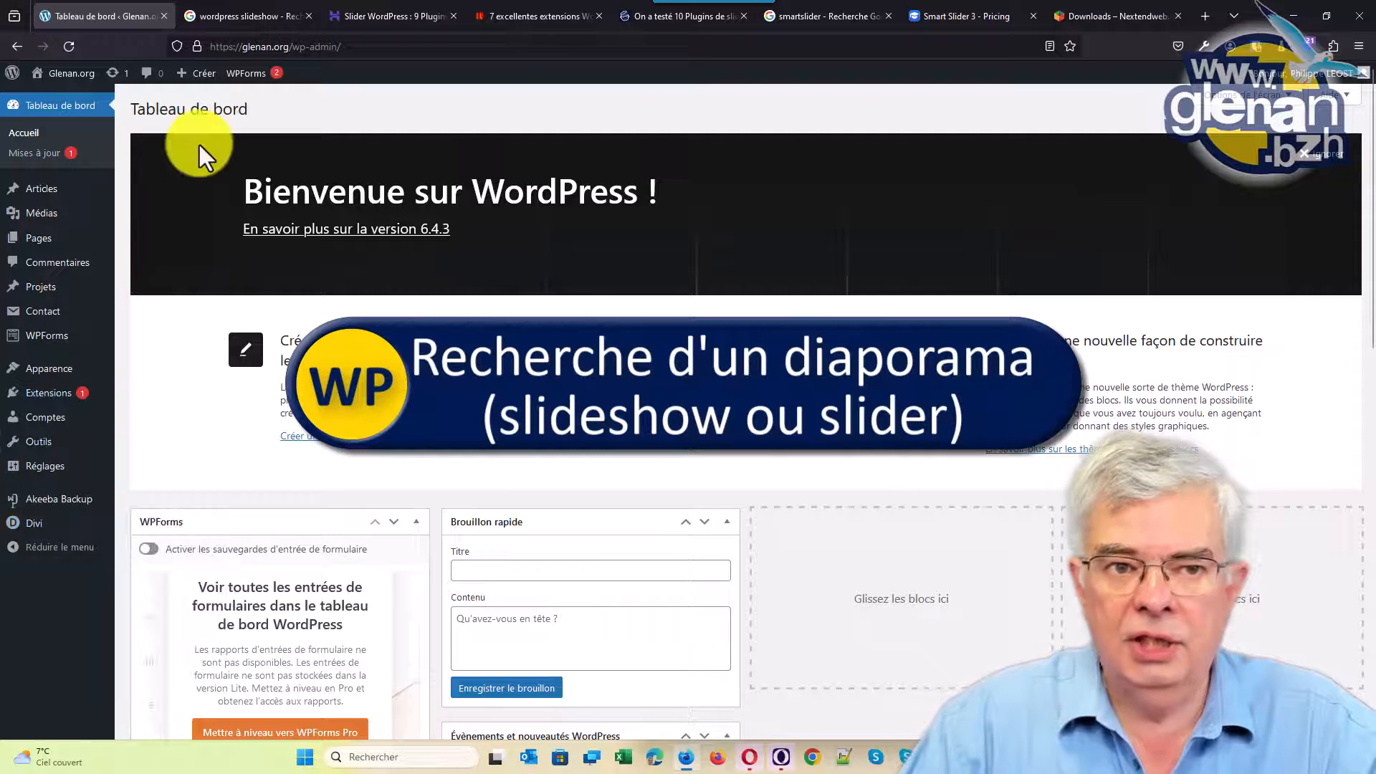
Step: Look through the Google results for "wordpress slideshow" for articles that compare WordPress slider plugins
click(265, 16)
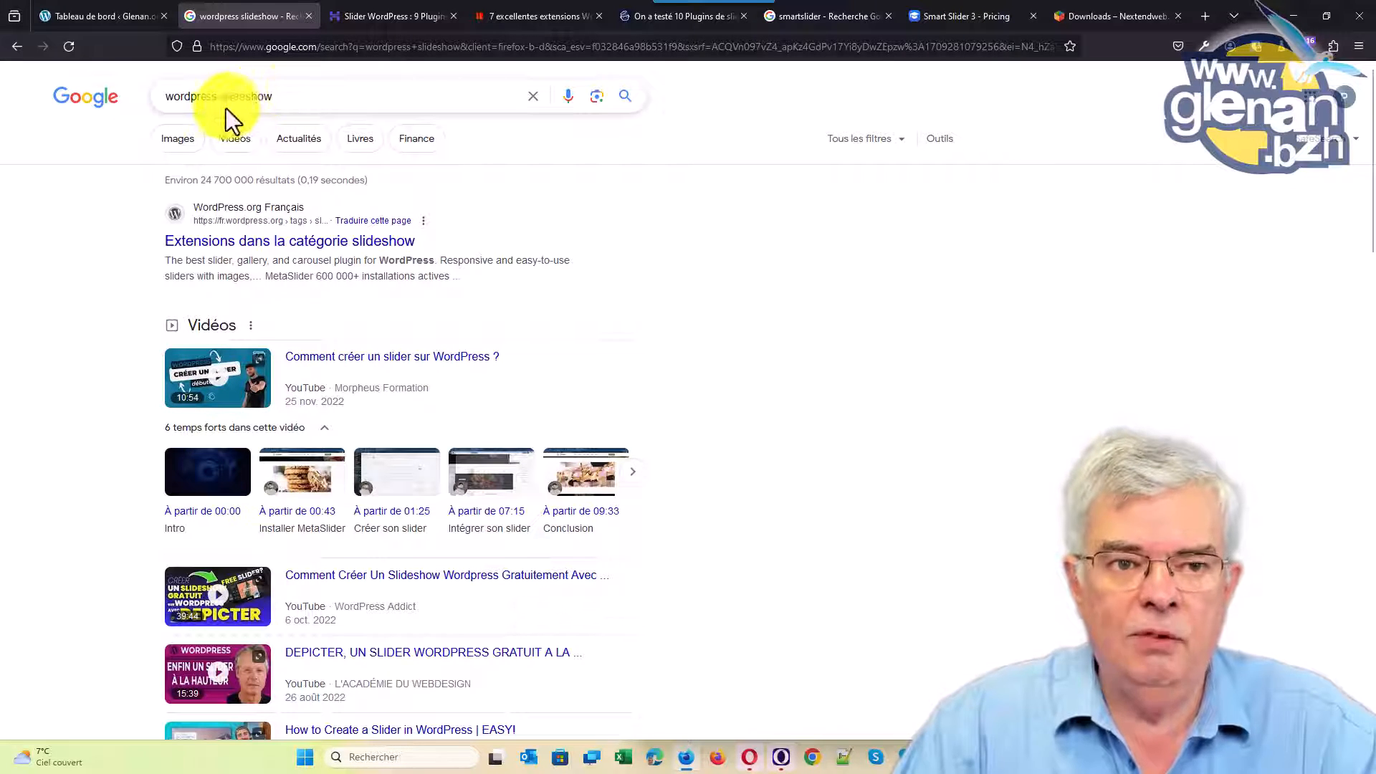
click(298, 95)
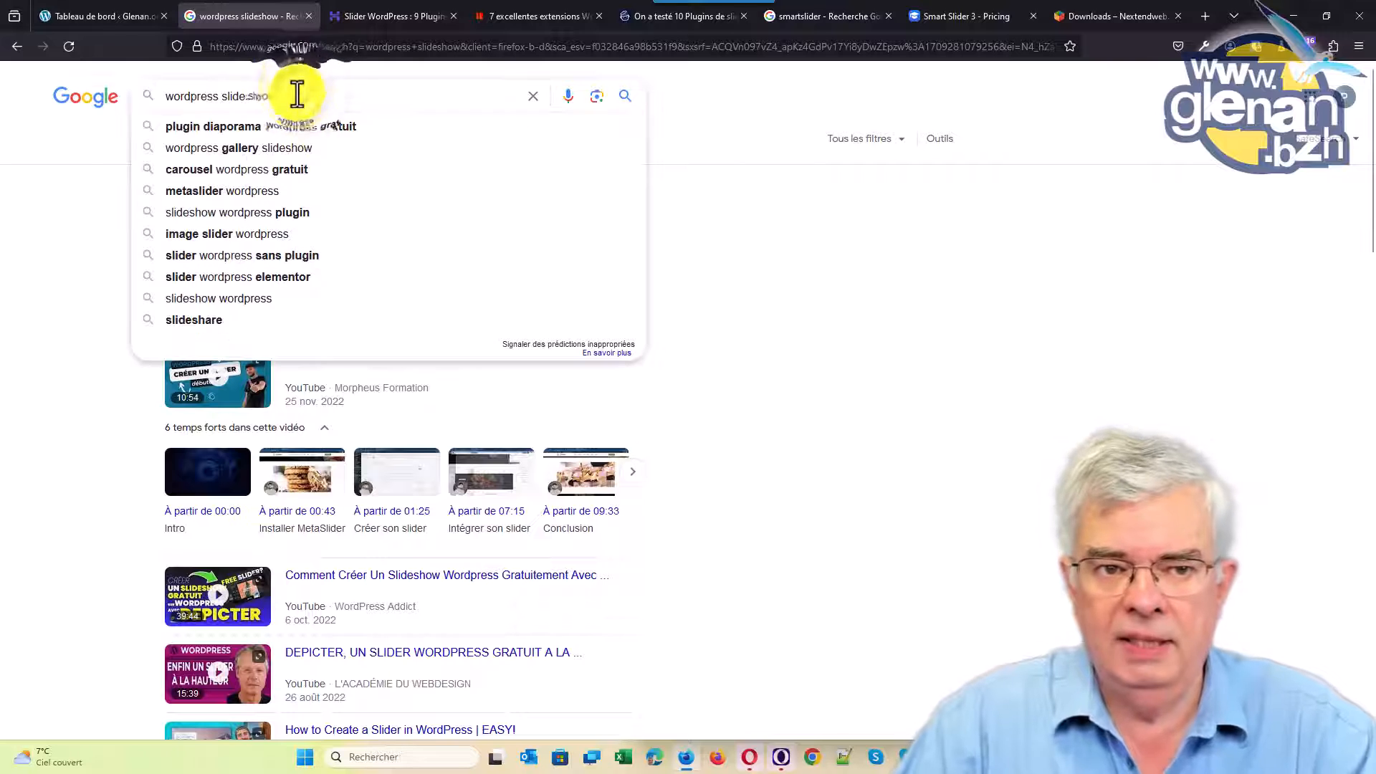
click(114, 126)
scroll(238, 275, down, 3)
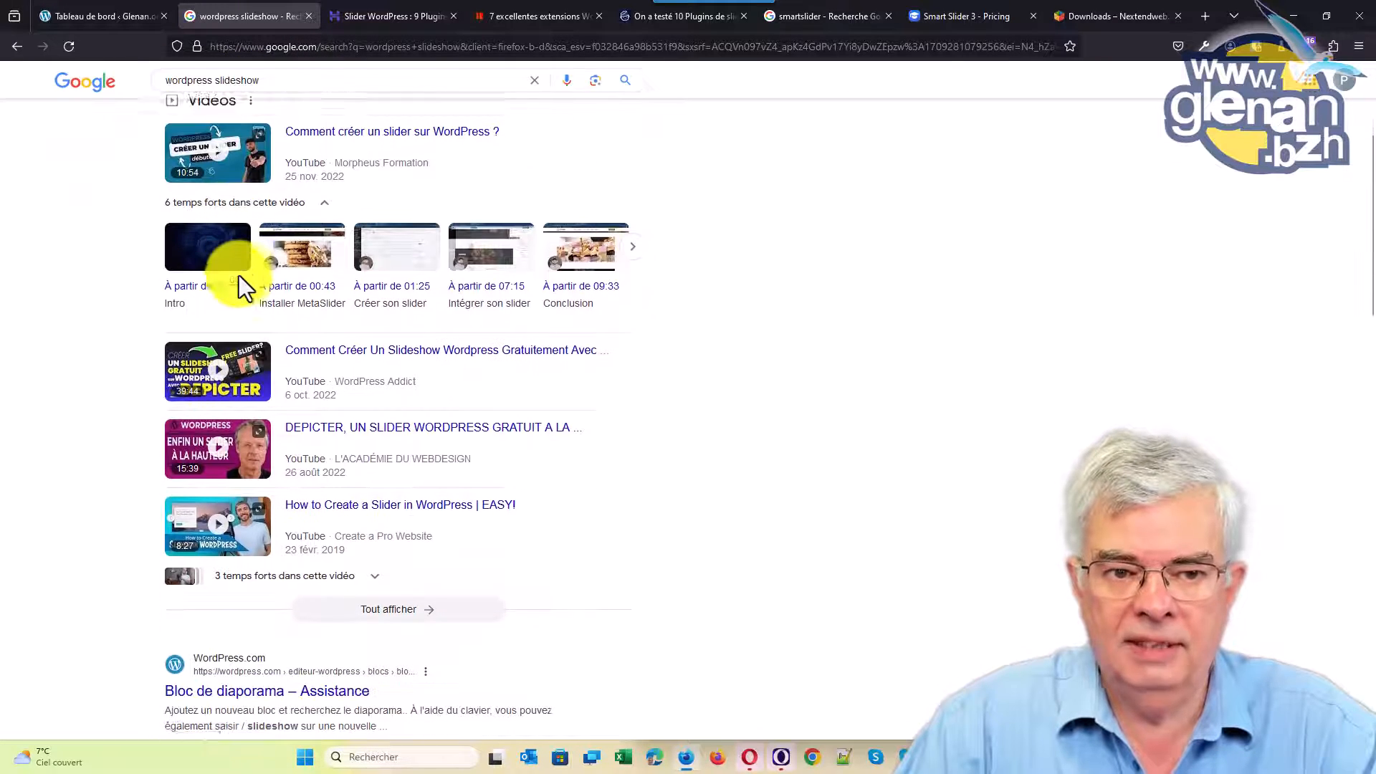
scroll(239, 280, up, 3)
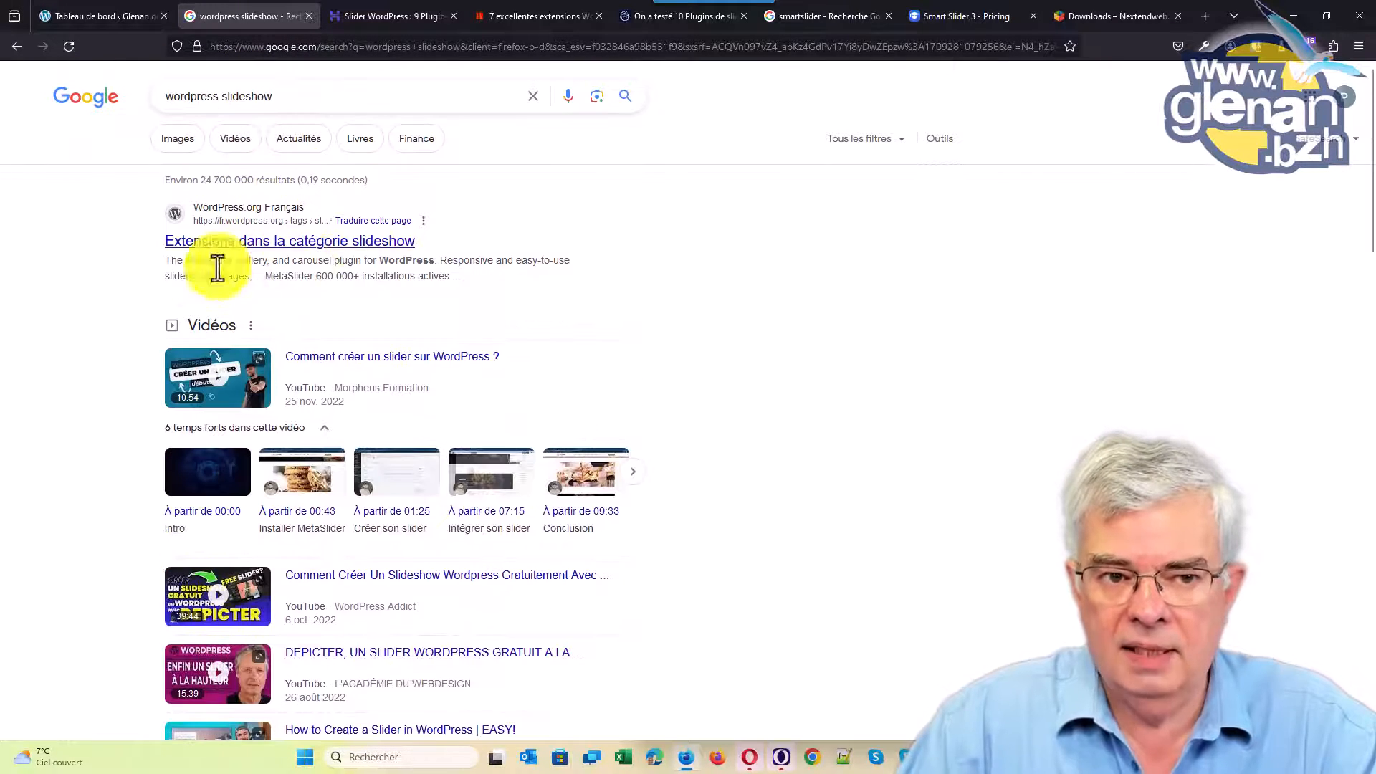
scroll(248, 270, down, 5)
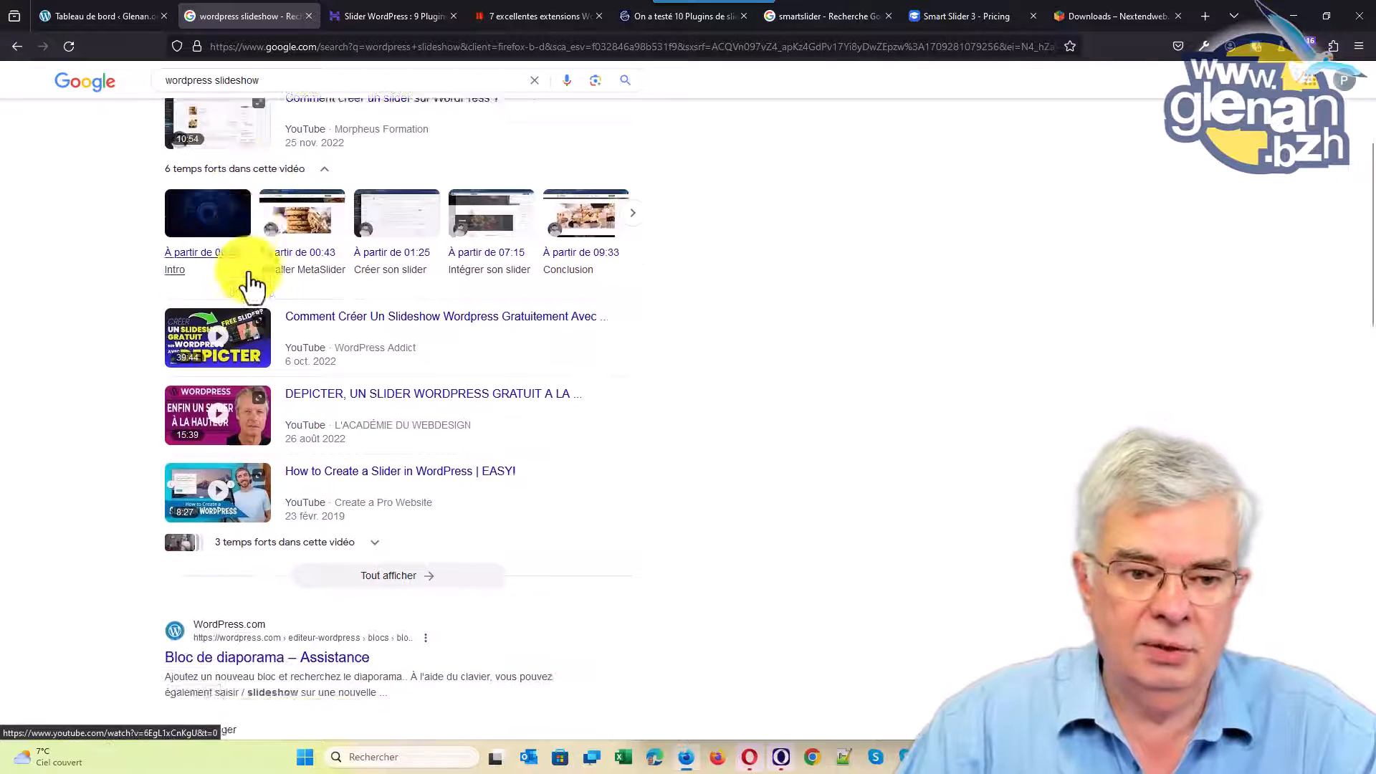
scroll(247, 287, down, 2)
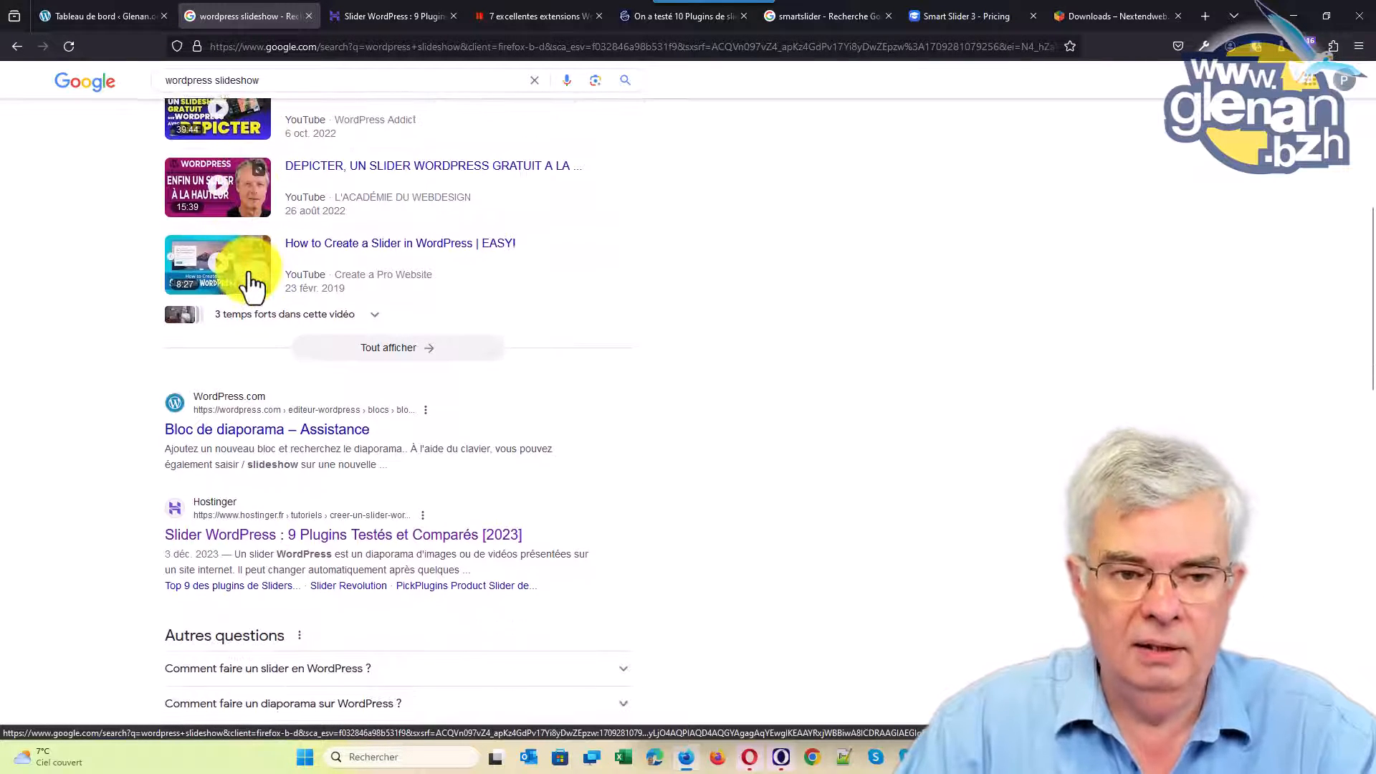
scroll(272, 359, down, 1)
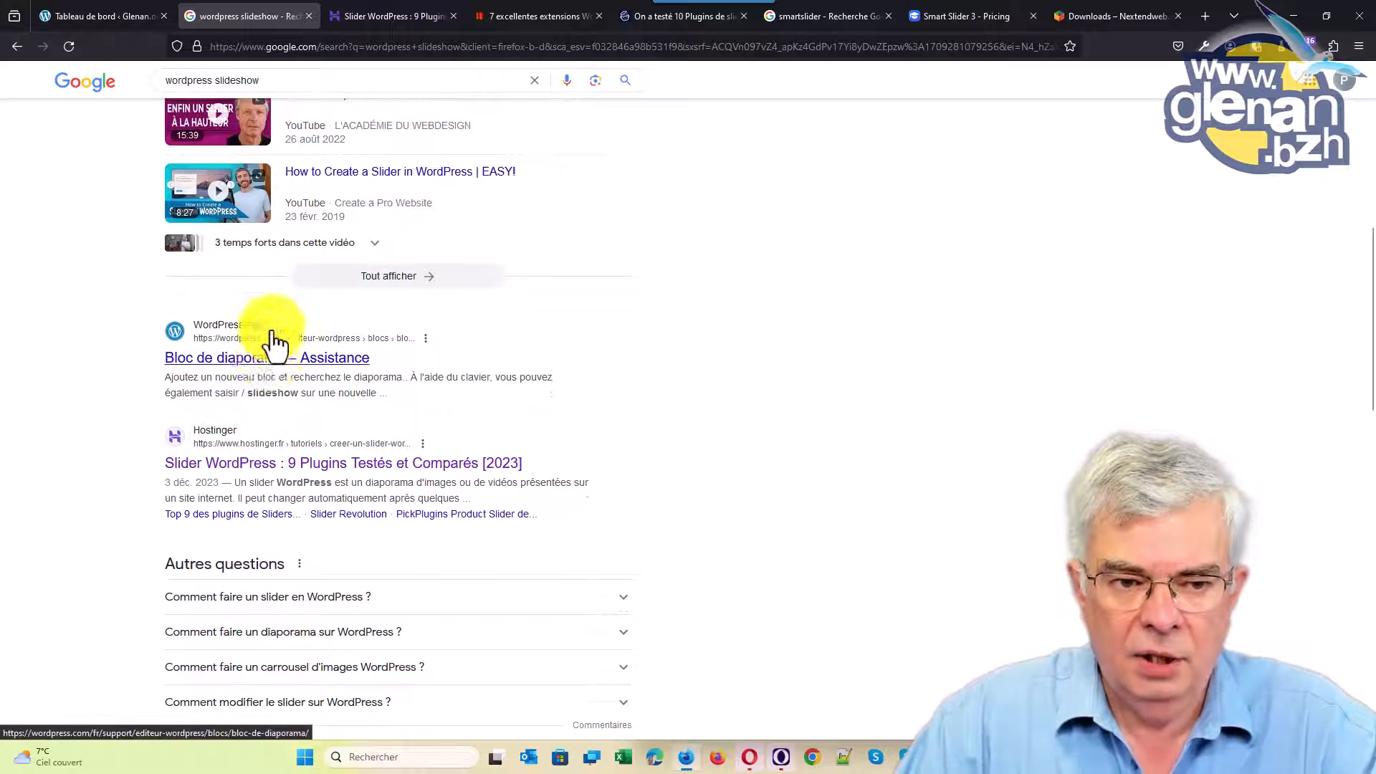
scroll(264, 417, down, 3)
scroll(265, 336, down, 2)
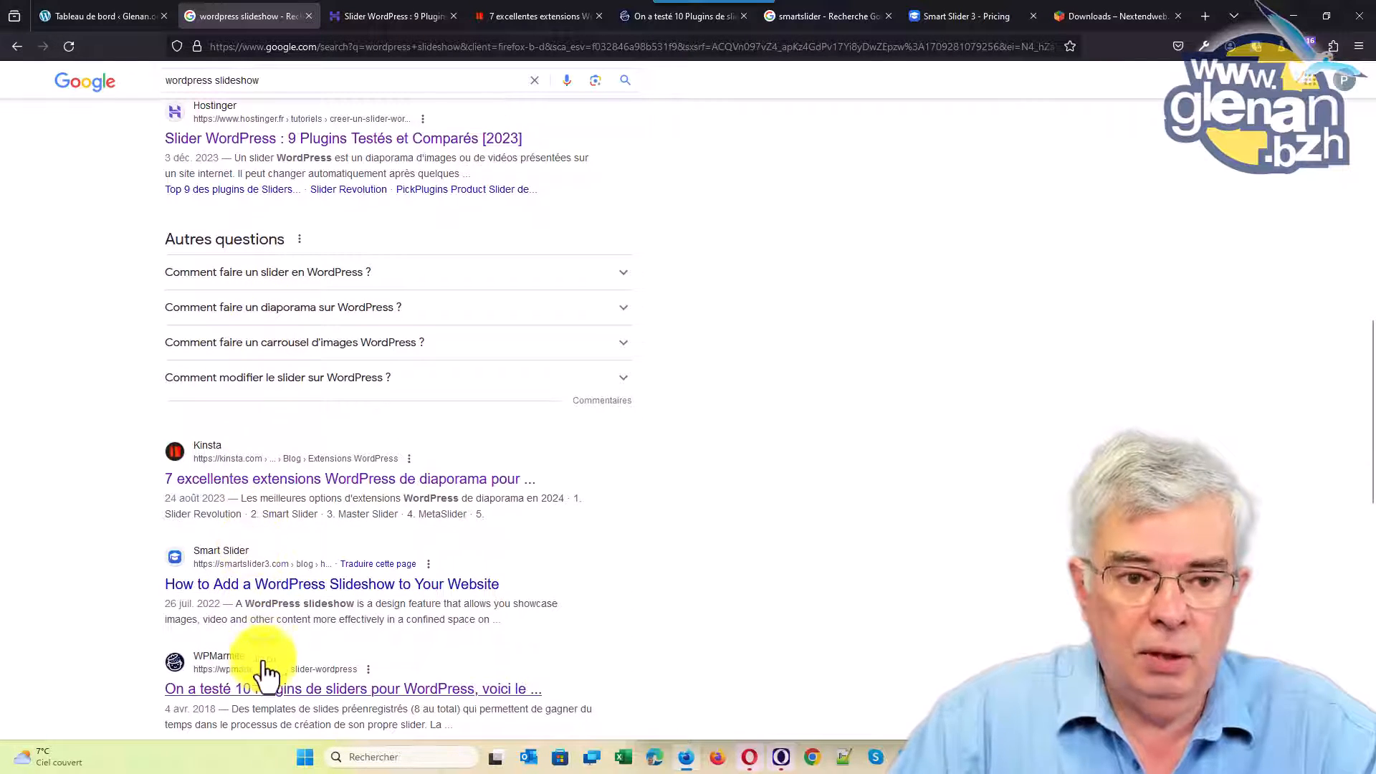
Step: Examine the summary of slider plugins in Hostinger's article "Slider WordPress : 9 Plugins Testés et Comparés"
click(376, 14)
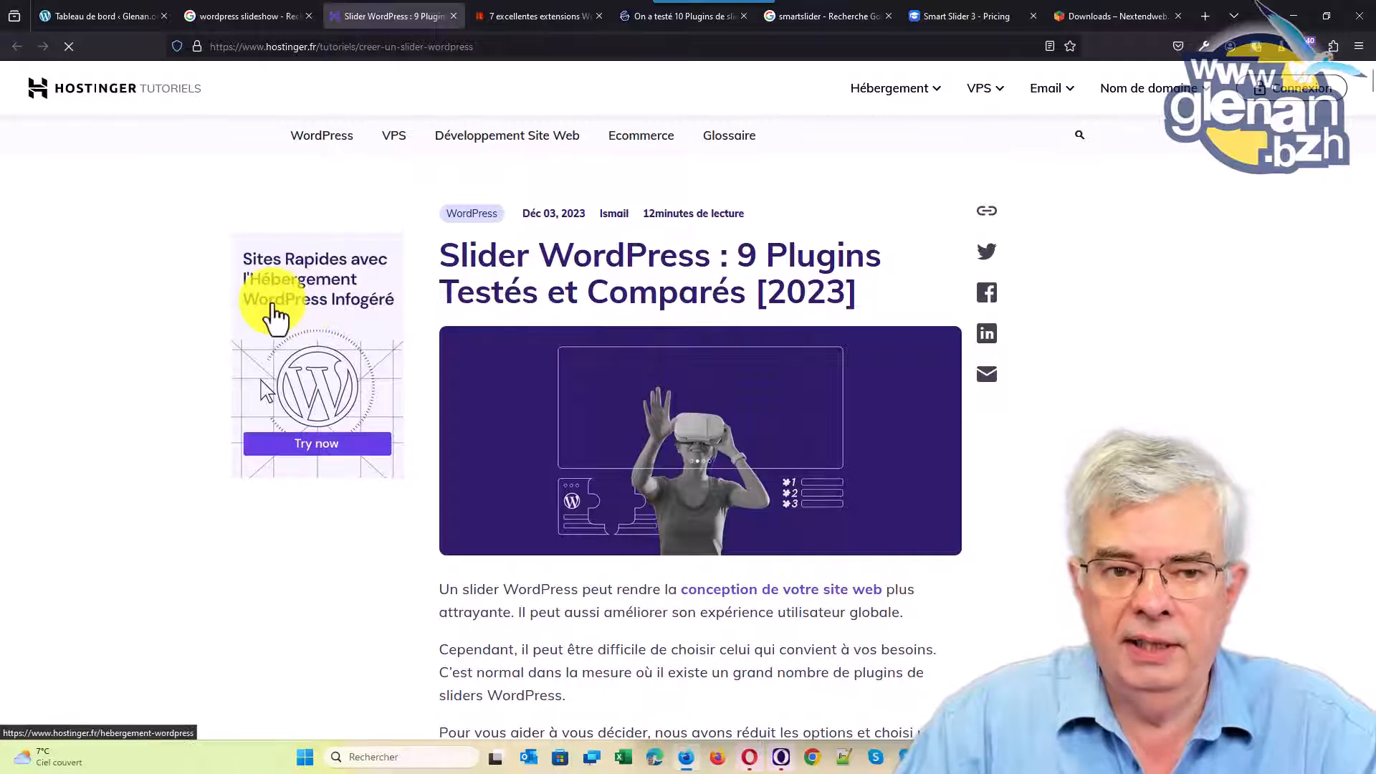
scroll(272, 316, down, 3)
scroll(273, 316, down, 7)
scroll(272, 315, up, 1)
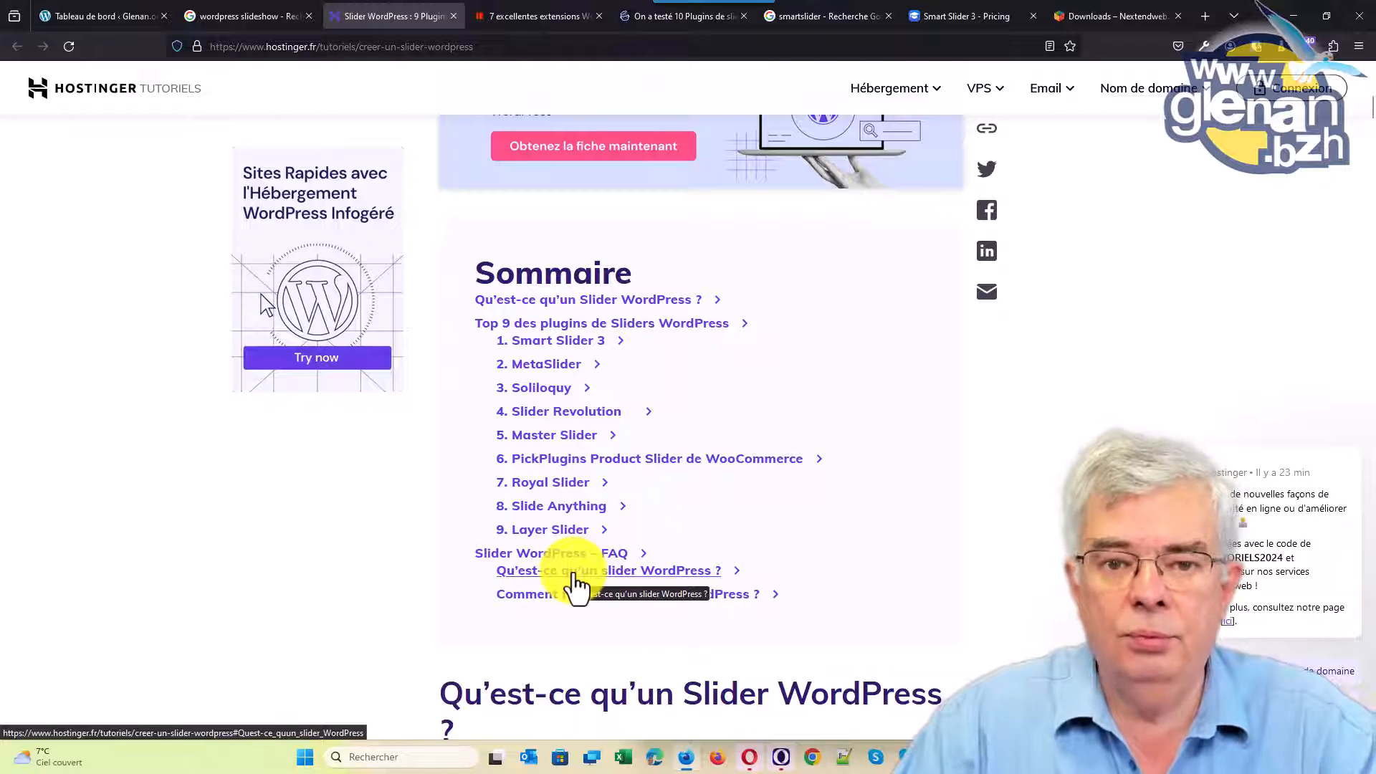
Step: Find and examine the list of recommended slideshow plugins in Kinsta's article on 7 excellent WordPress plugins
click(522, 17)
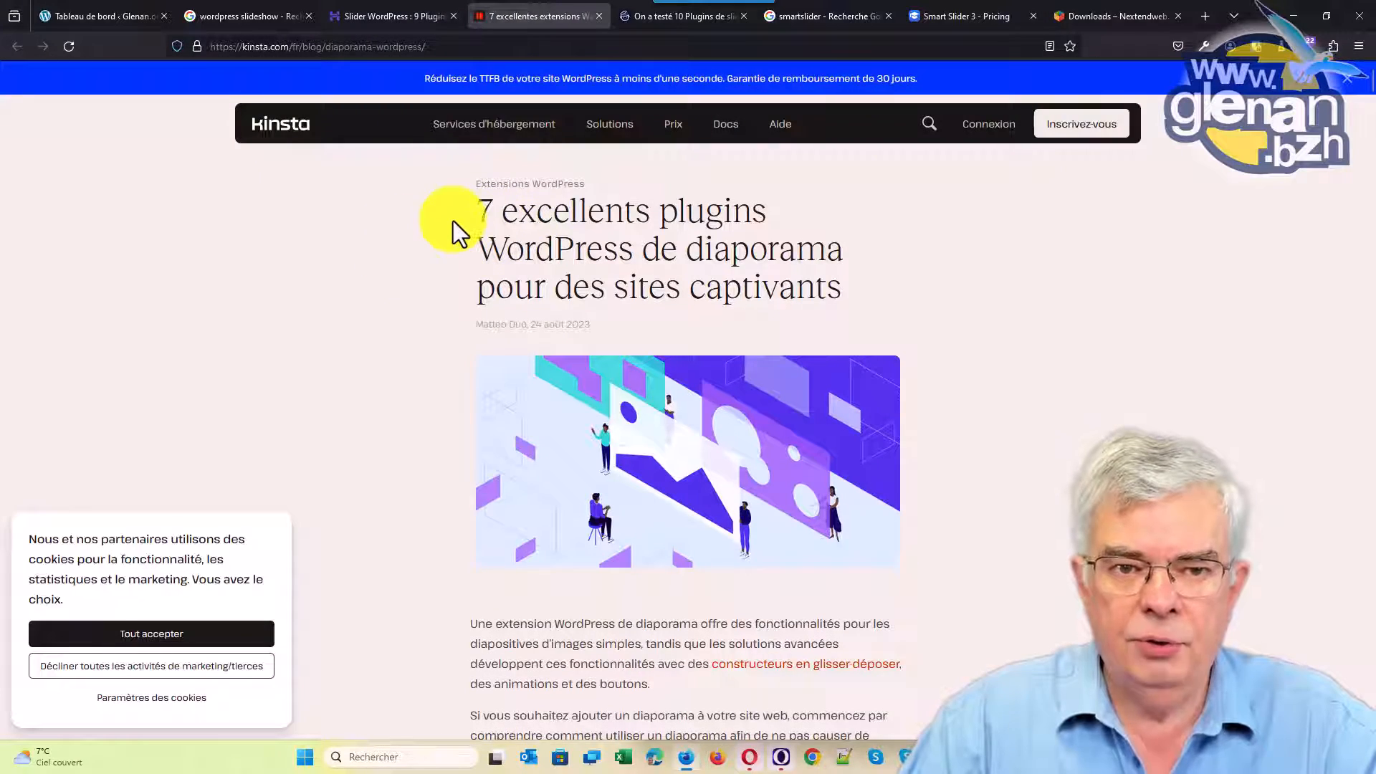
scroll(453, 222, down, 1)
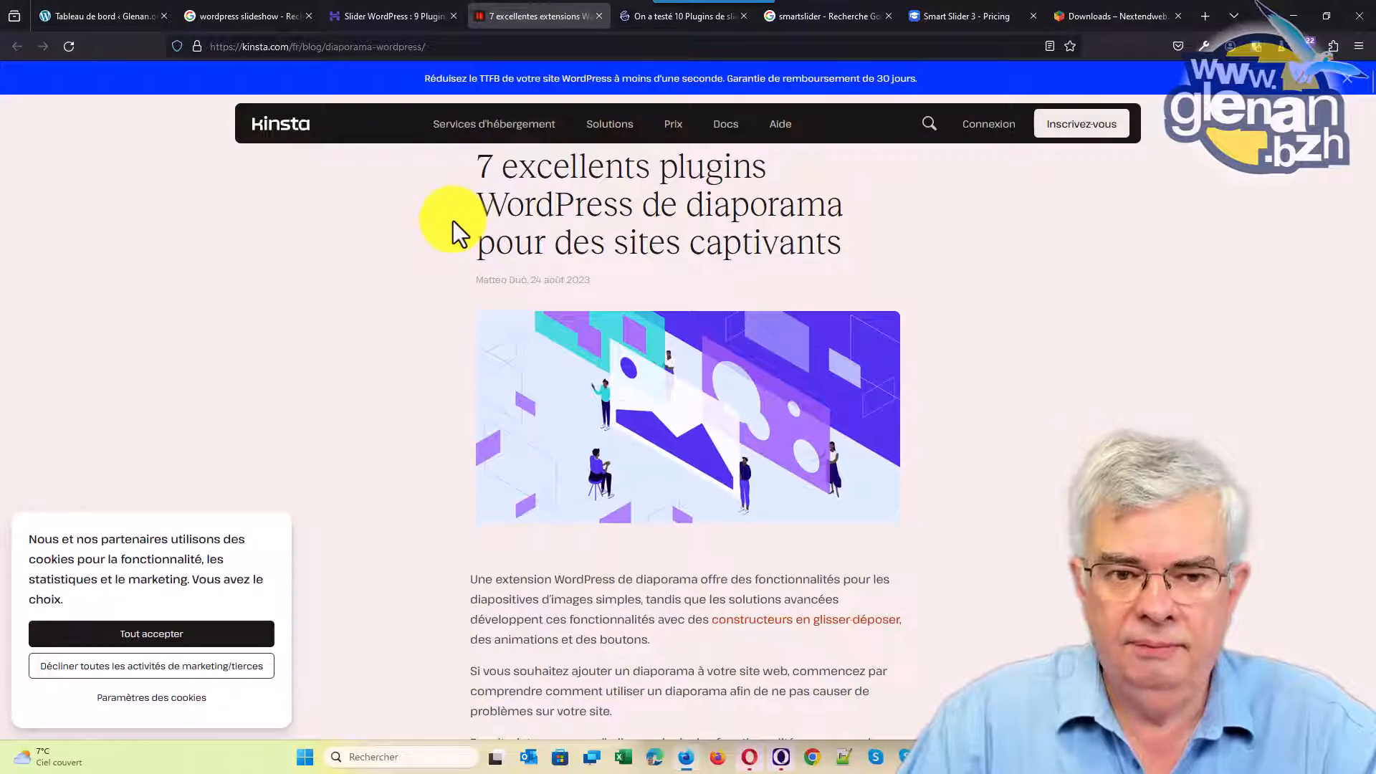
scroll(453, 221, down, 15)
scroll(432, 396, down, 20)
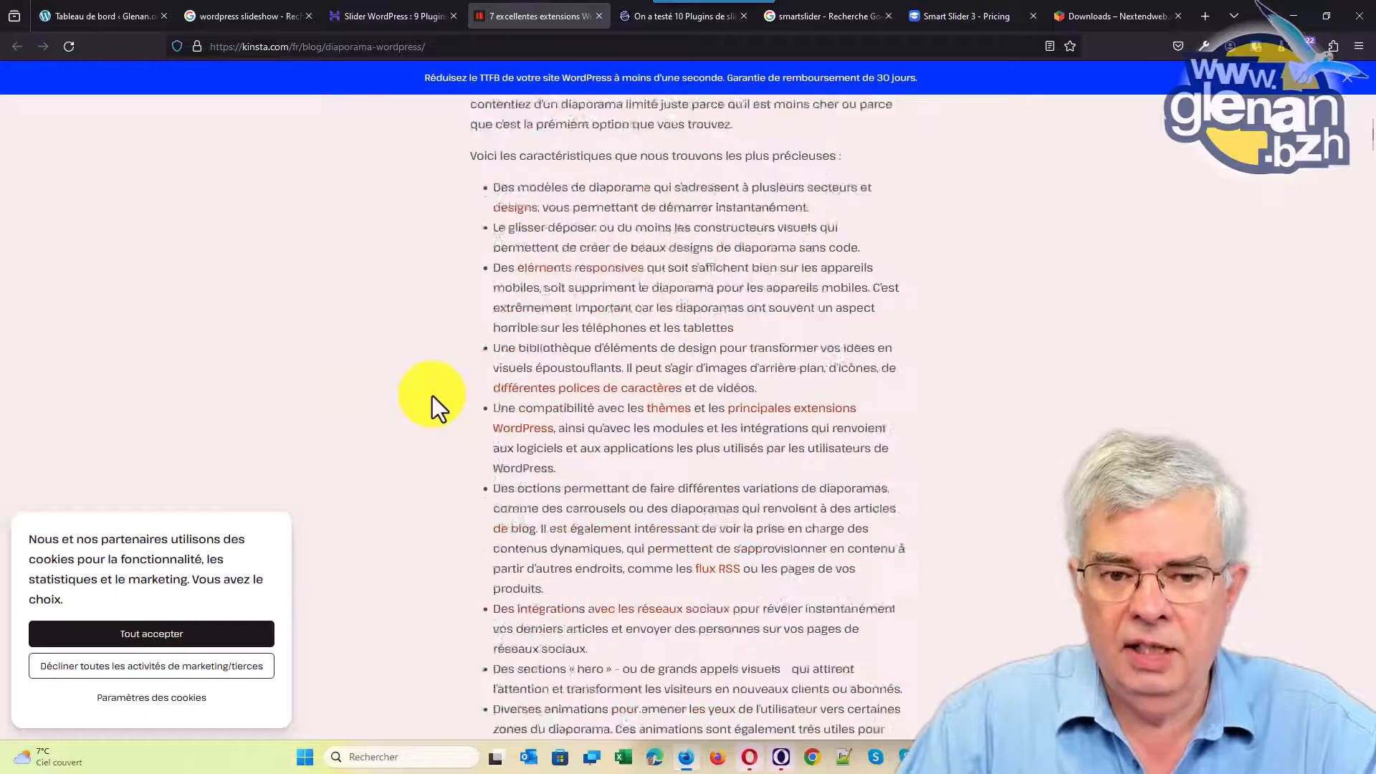
scroll(431, 402, down, 5)
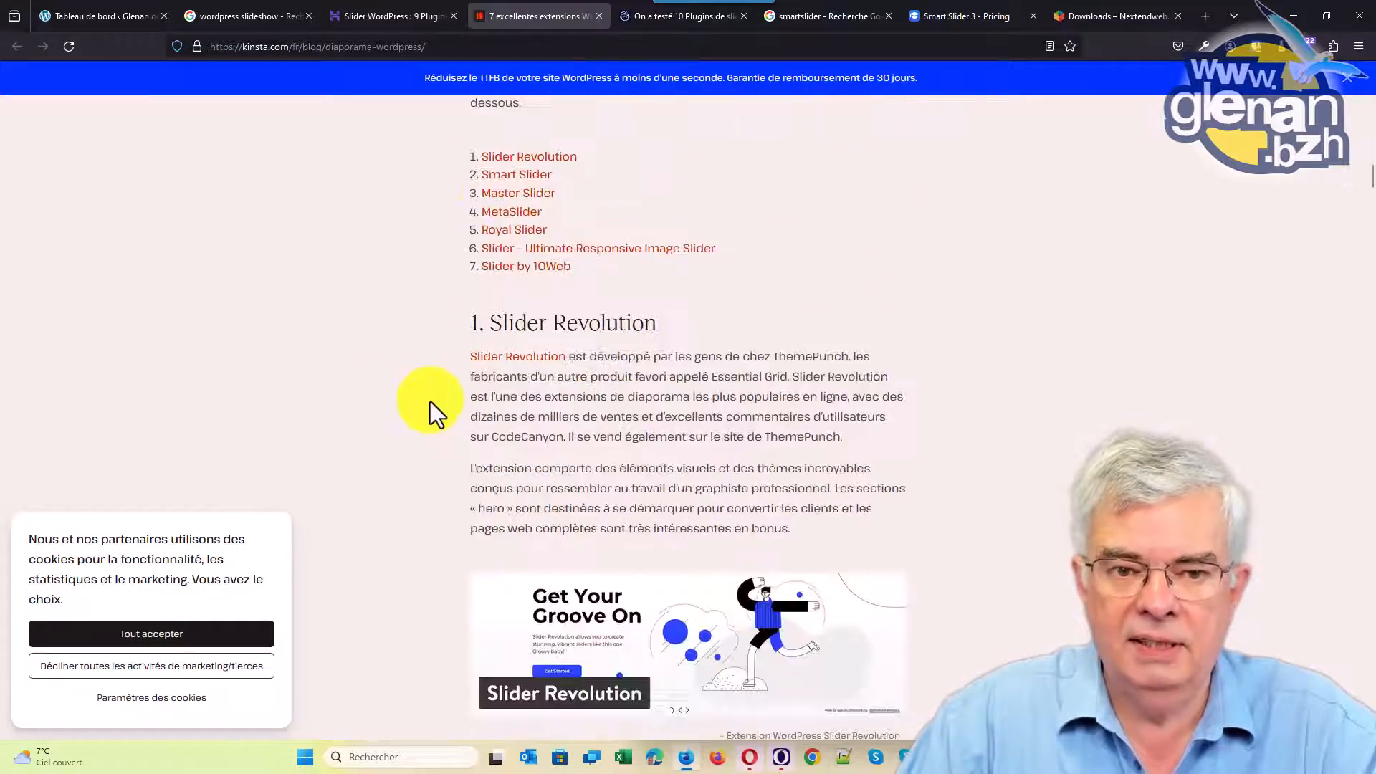
scroll(430, 401, up, 4)
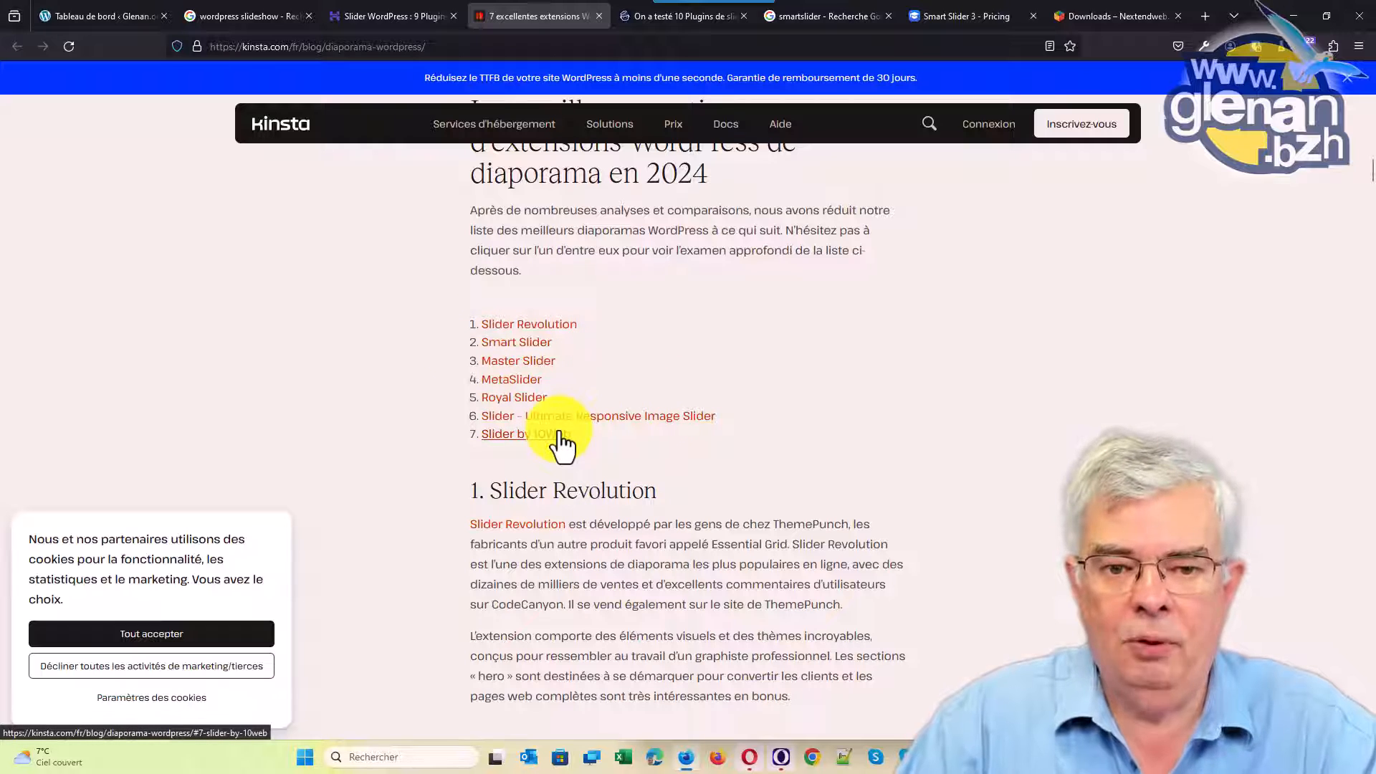
Step: Examine the list of the 10 best slider plugins in WPMarmite's comparison article
click(682, 19)
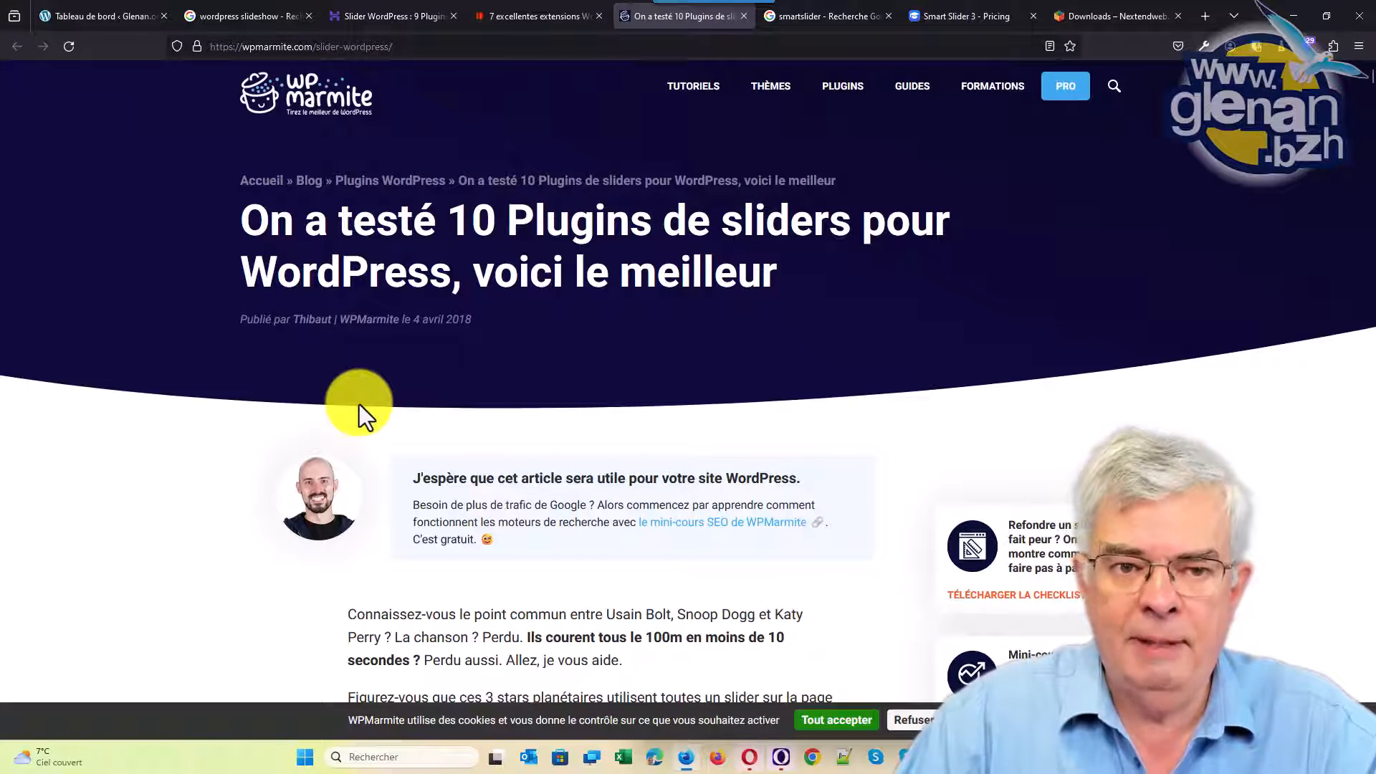
scroll(359, 404, down, 15)
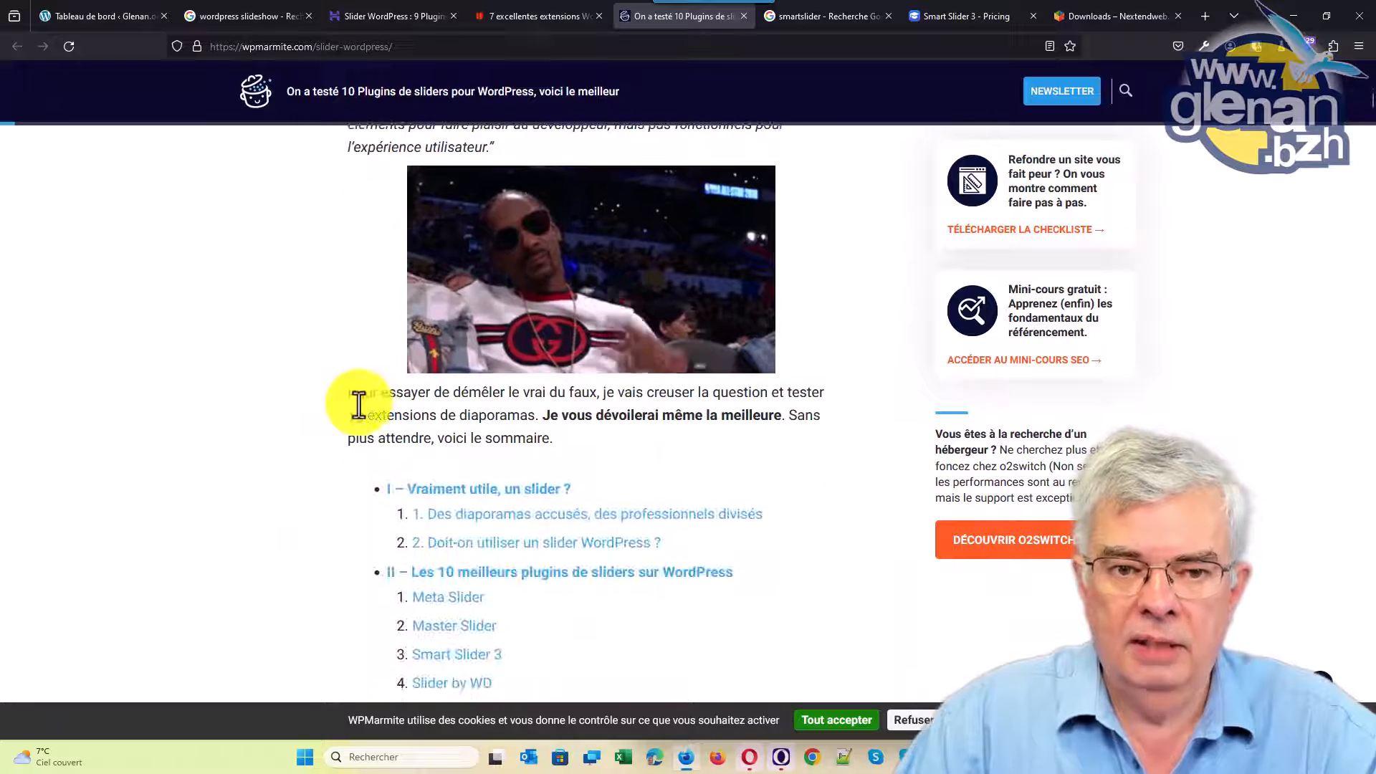
scroll(360, 404, down, 5)
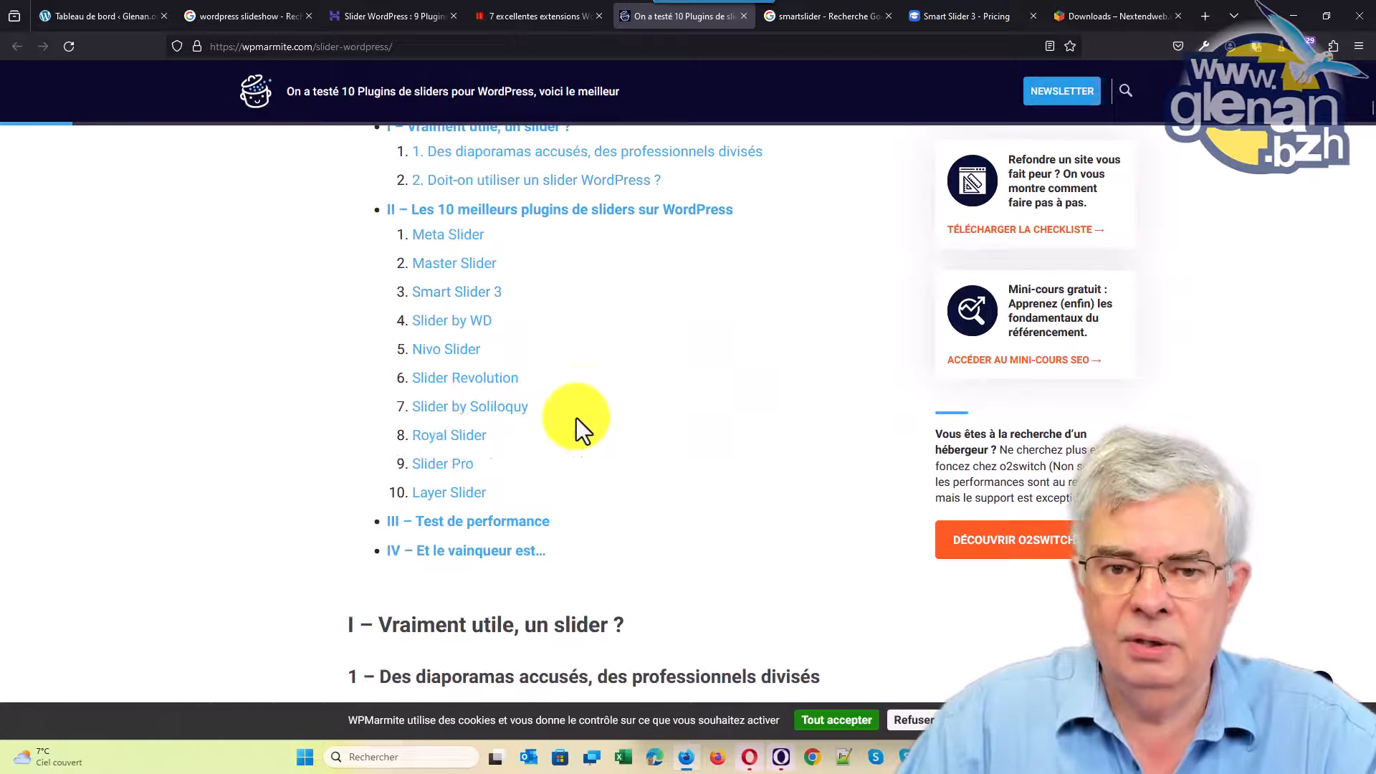
Step: Open the official Smart Slider website from the "smartslider" search results and look over its home page
click(820, 8)
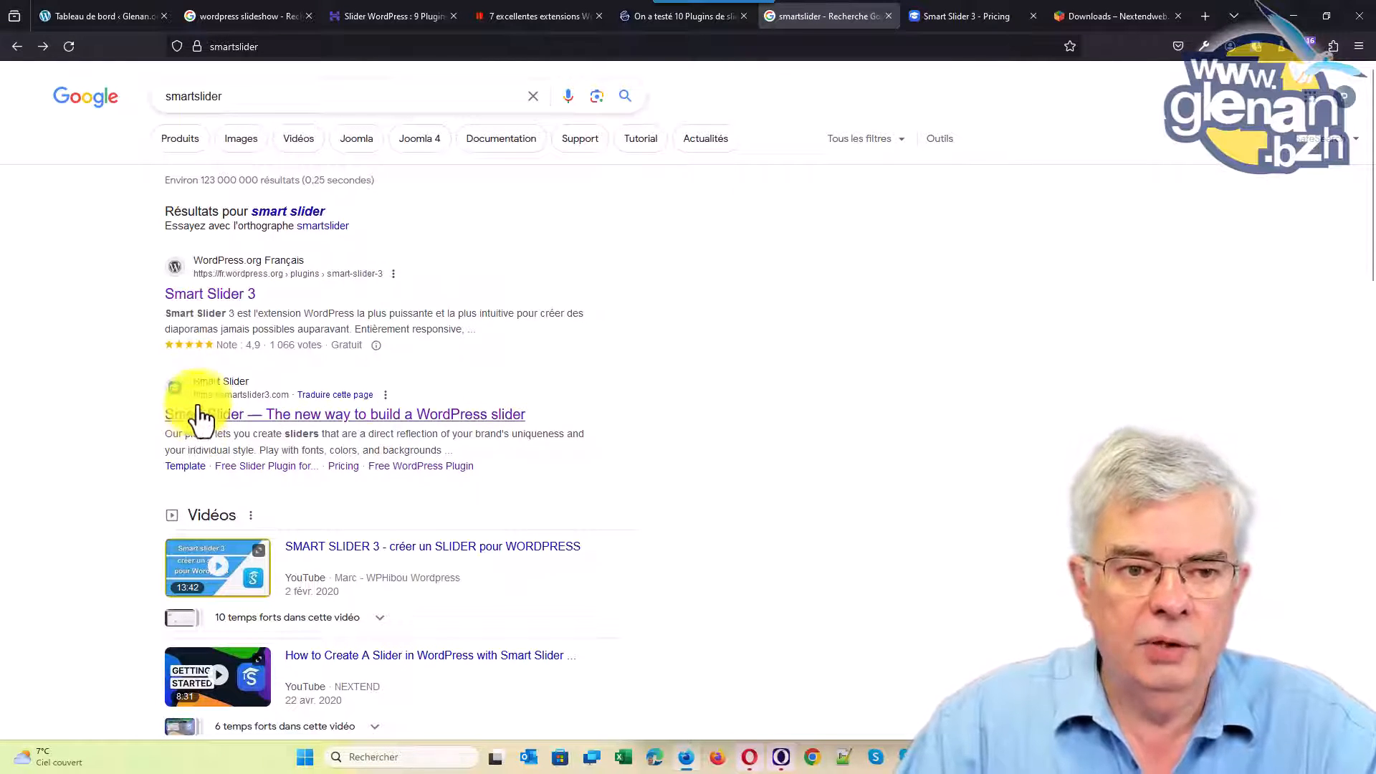
click(283, 428)
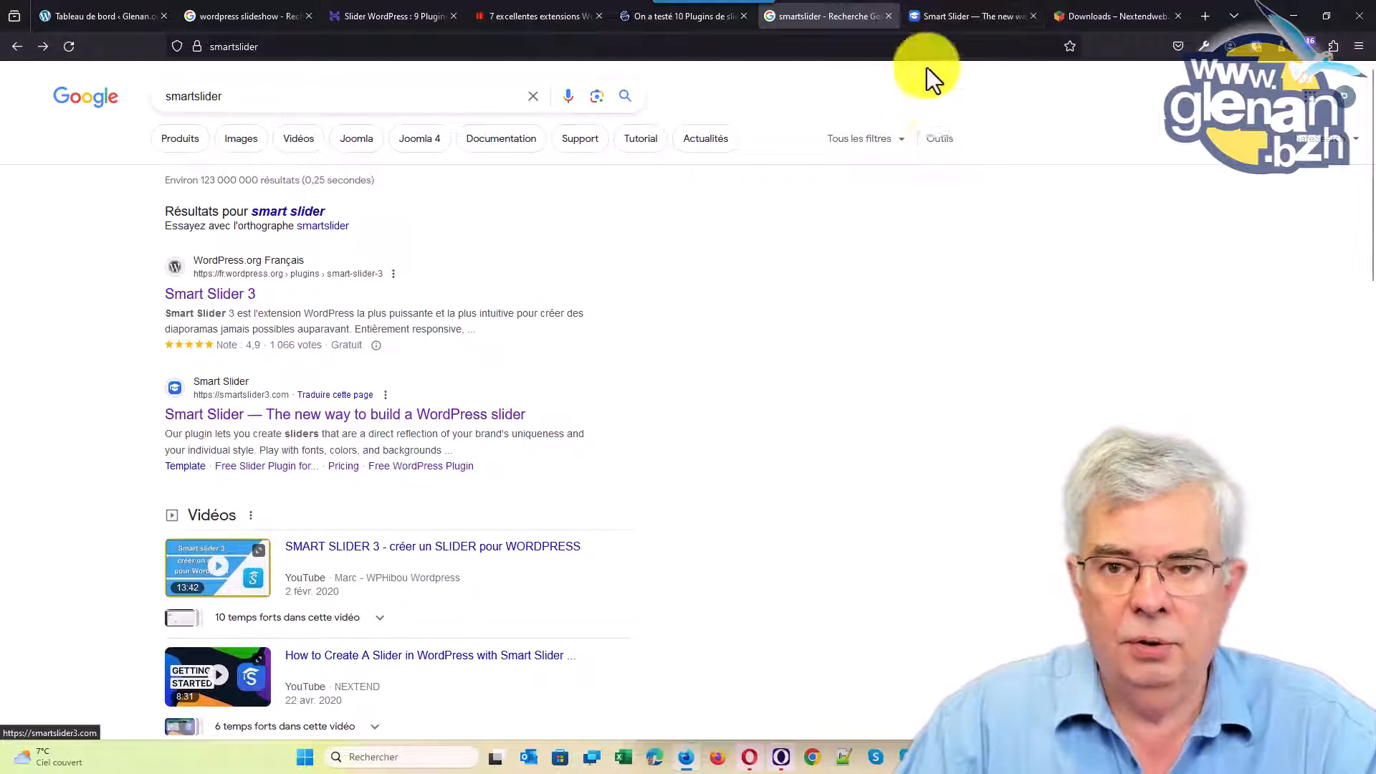
click(949, 14)
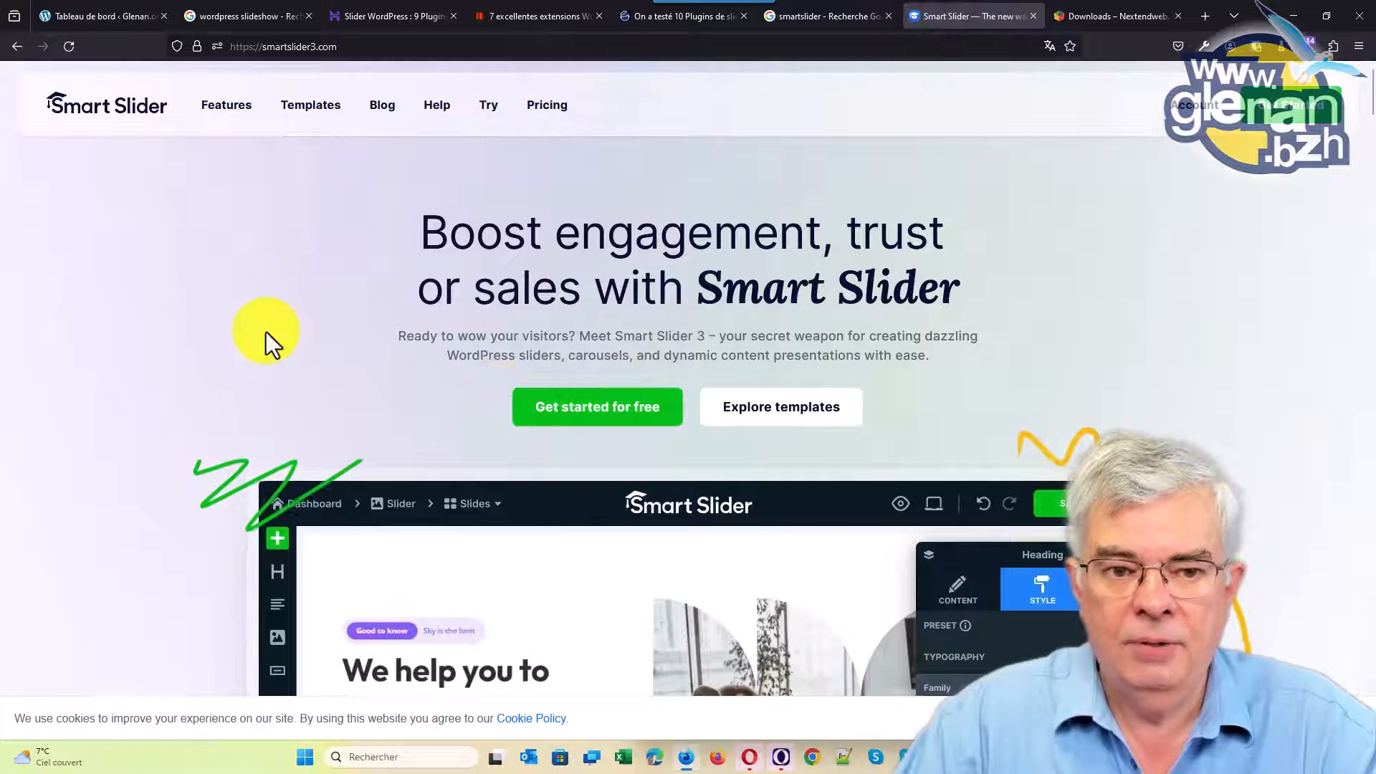
scroll(265, 332, down, 5)
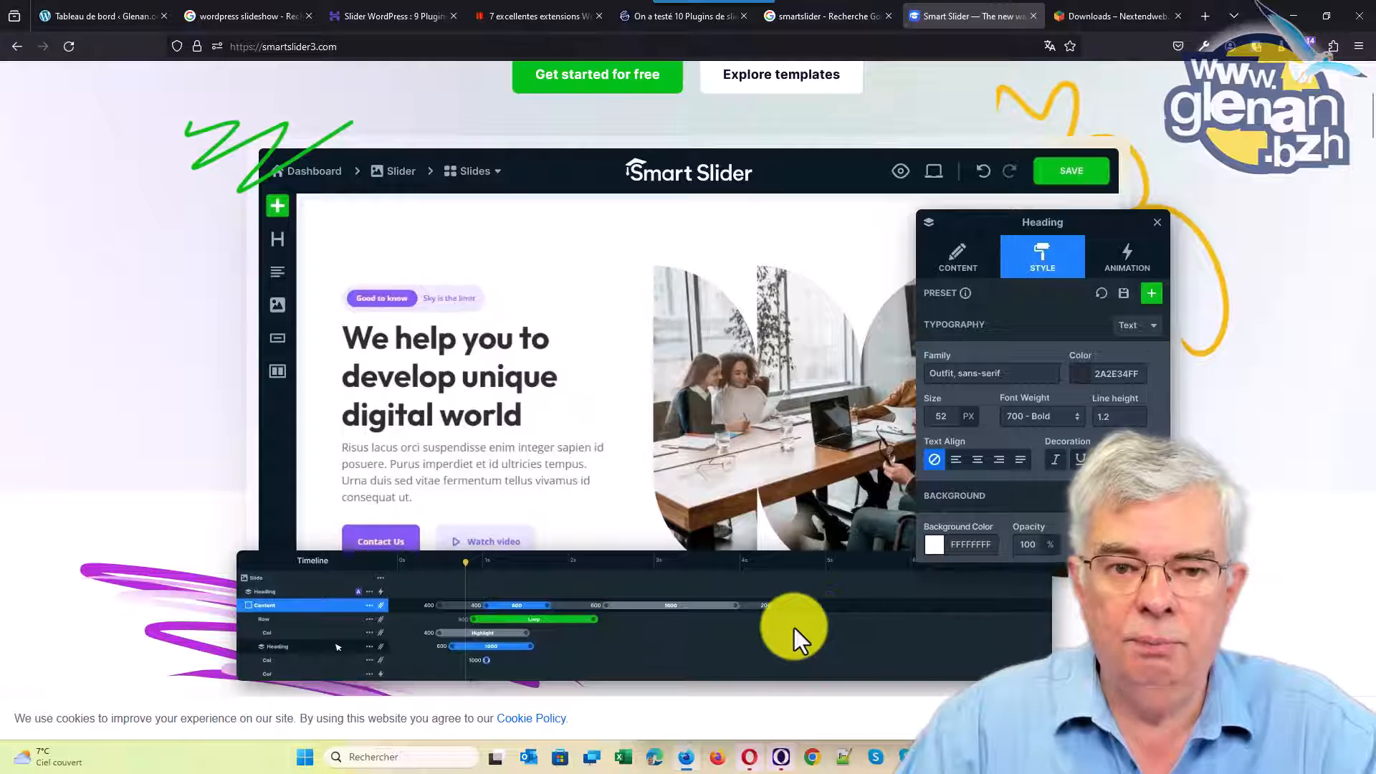
scroll(686, 592, up, 5)
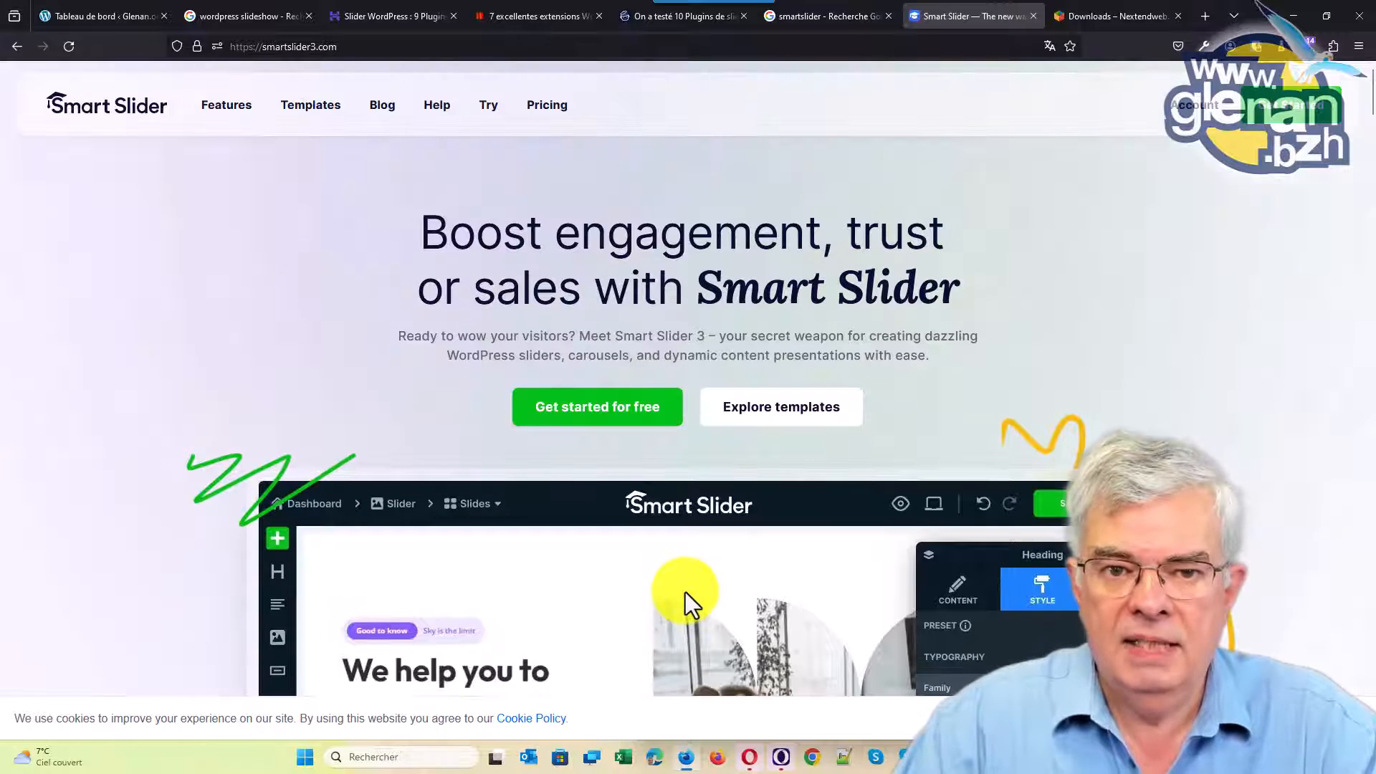
Step: Open Smart Slider's pricing page and compare the features of the Free, Standard and Premium plans
click(384, 106)
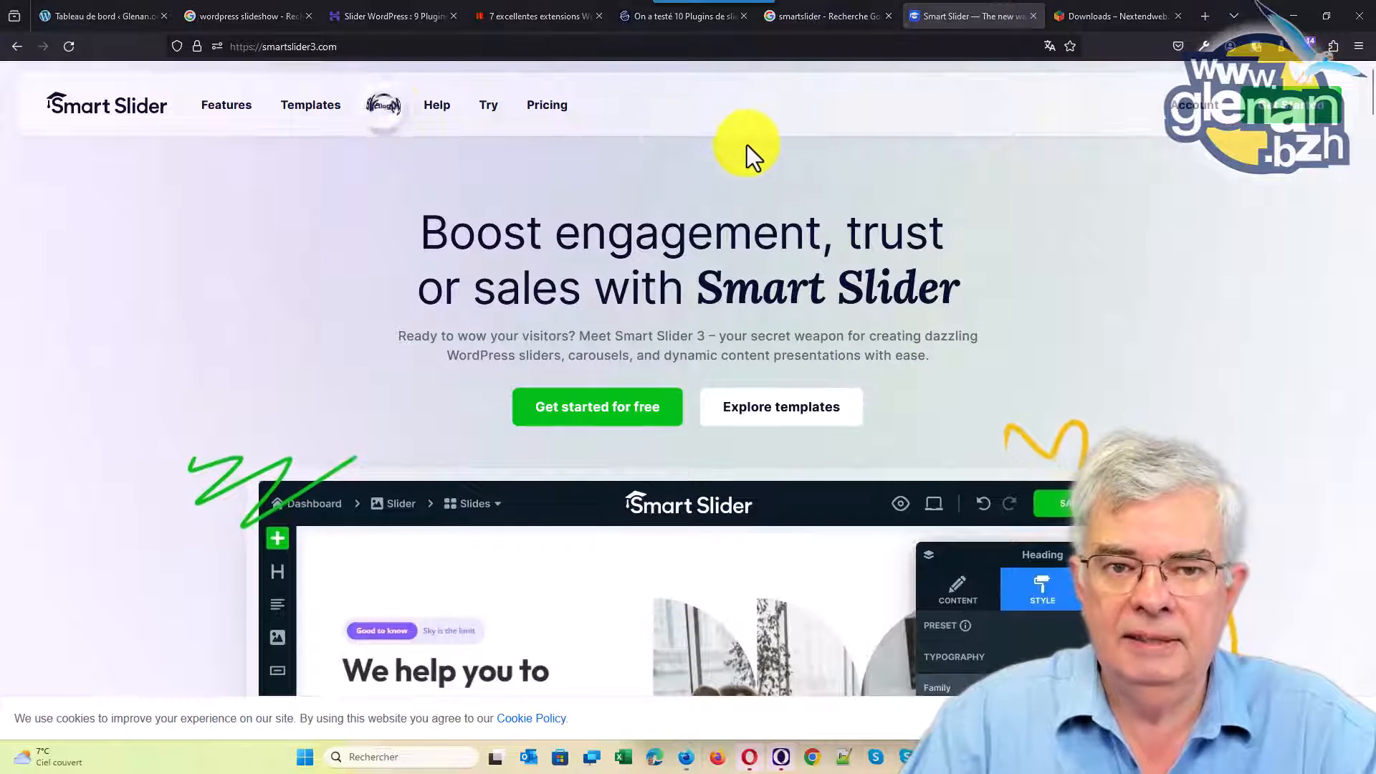
click(544, 107)
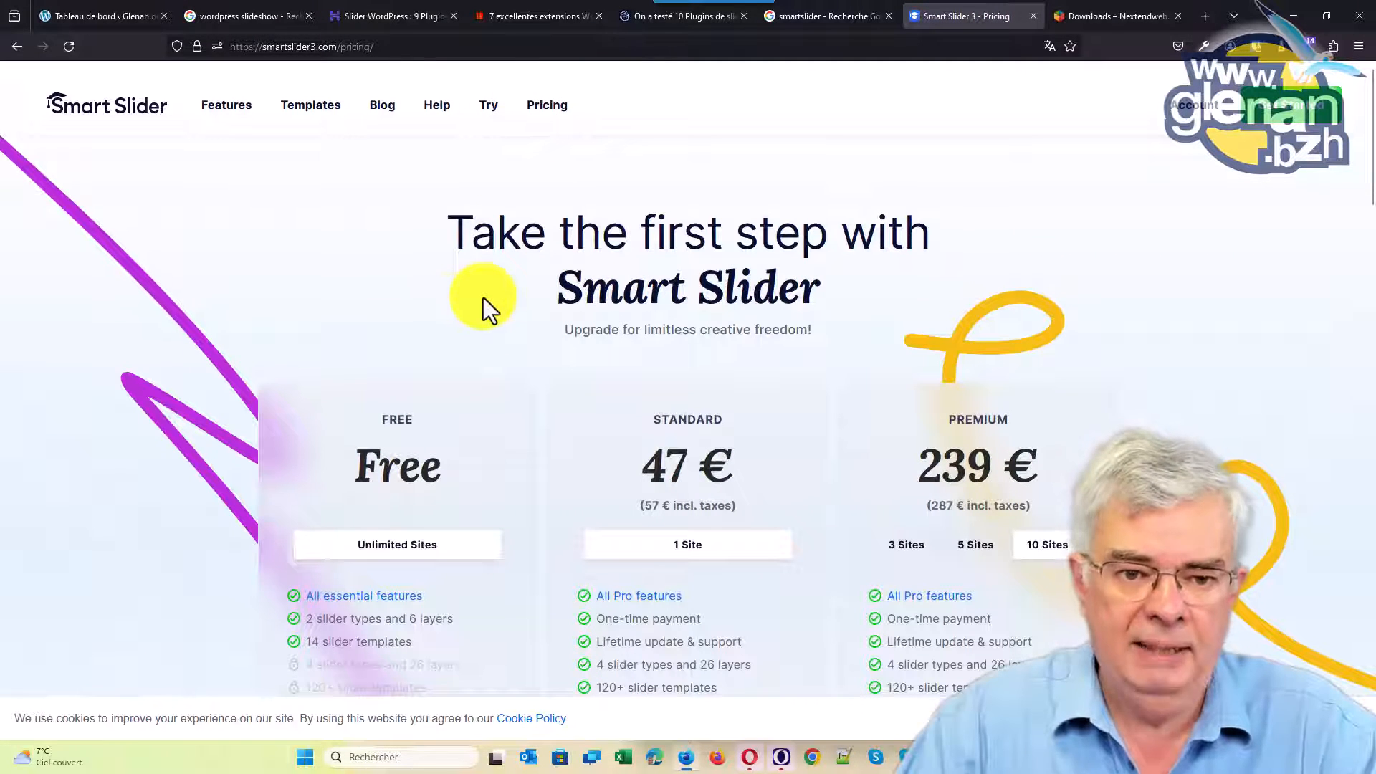
scroll(453, 308, down, 2)
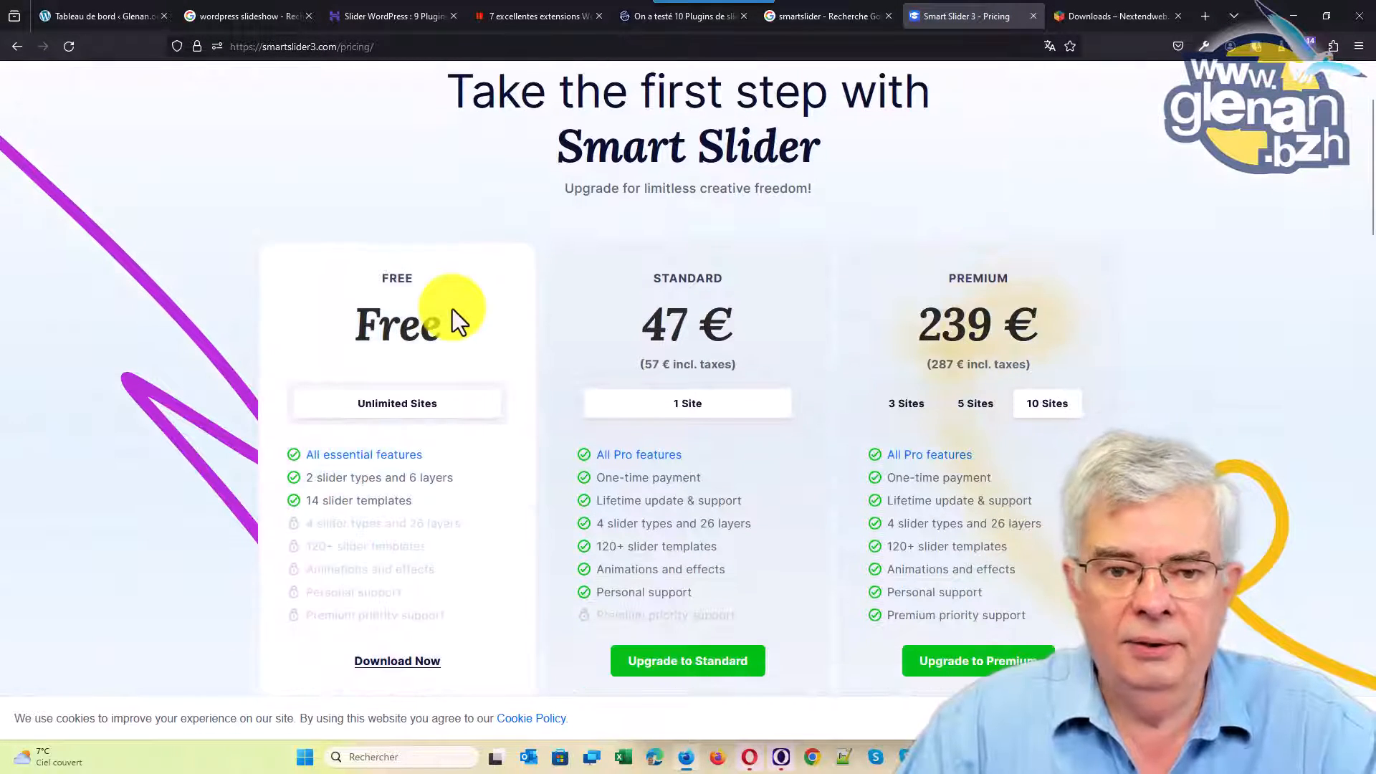
scroll(453, 308, down, 2)
scroll(453, 308, up, 2)
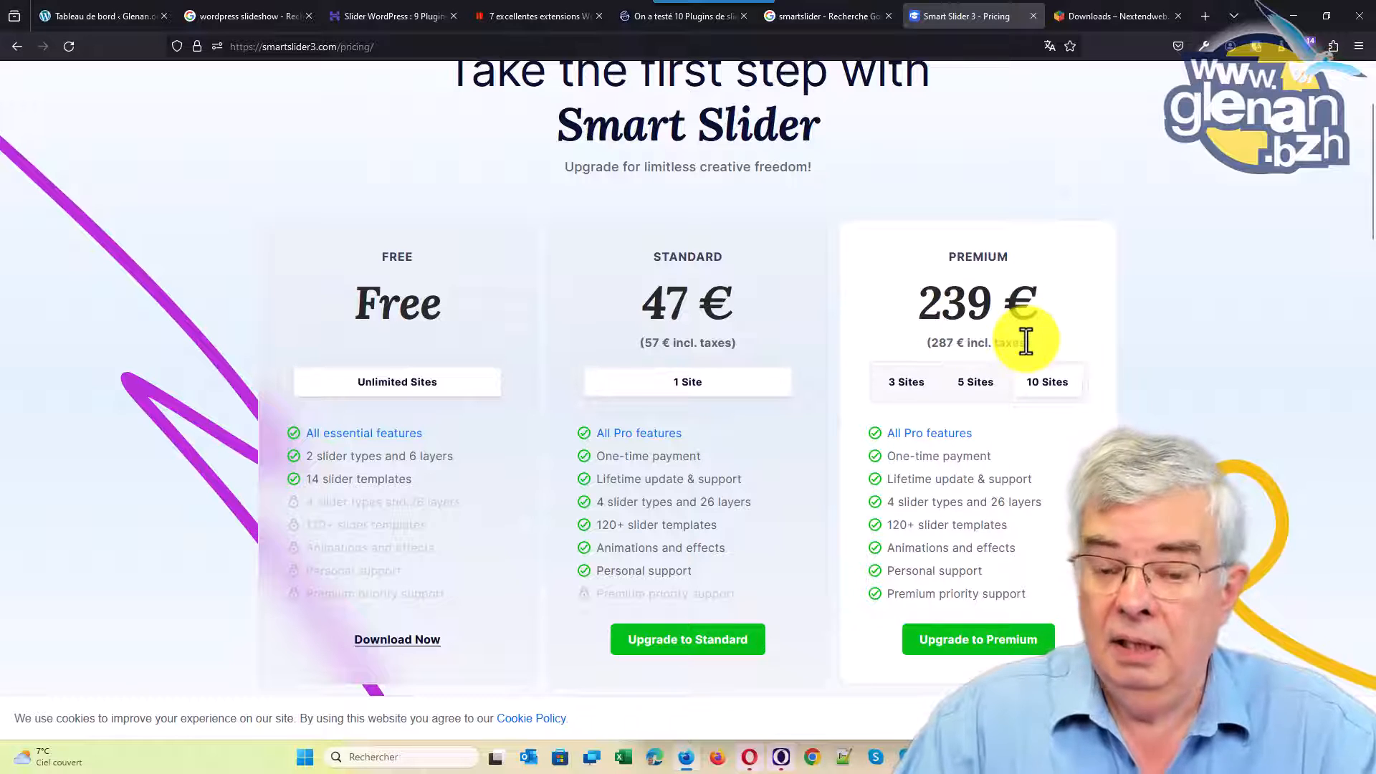
Step: Compare the Premium plan's prices for 3, 5 and 10 sites
click(928, 398)
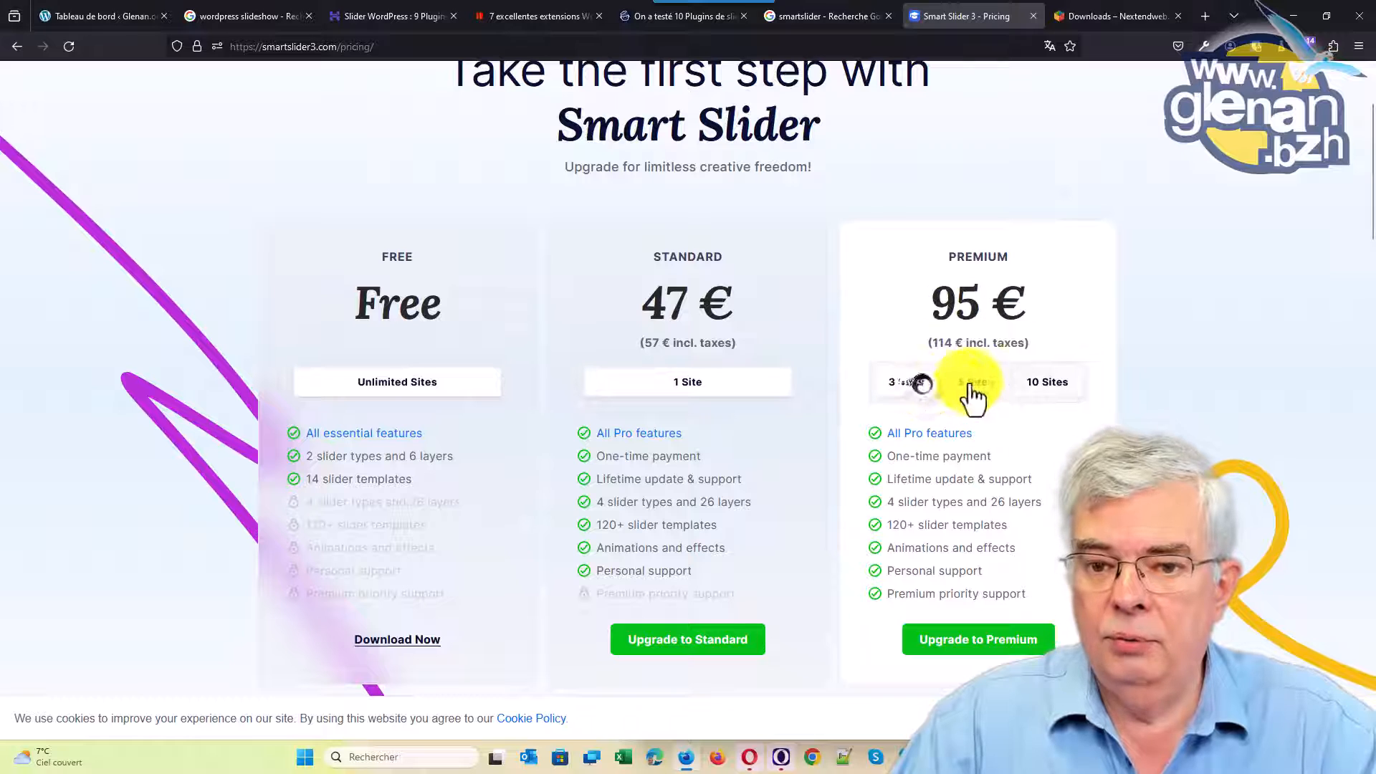
click(977, 390)
click(1032, 393)
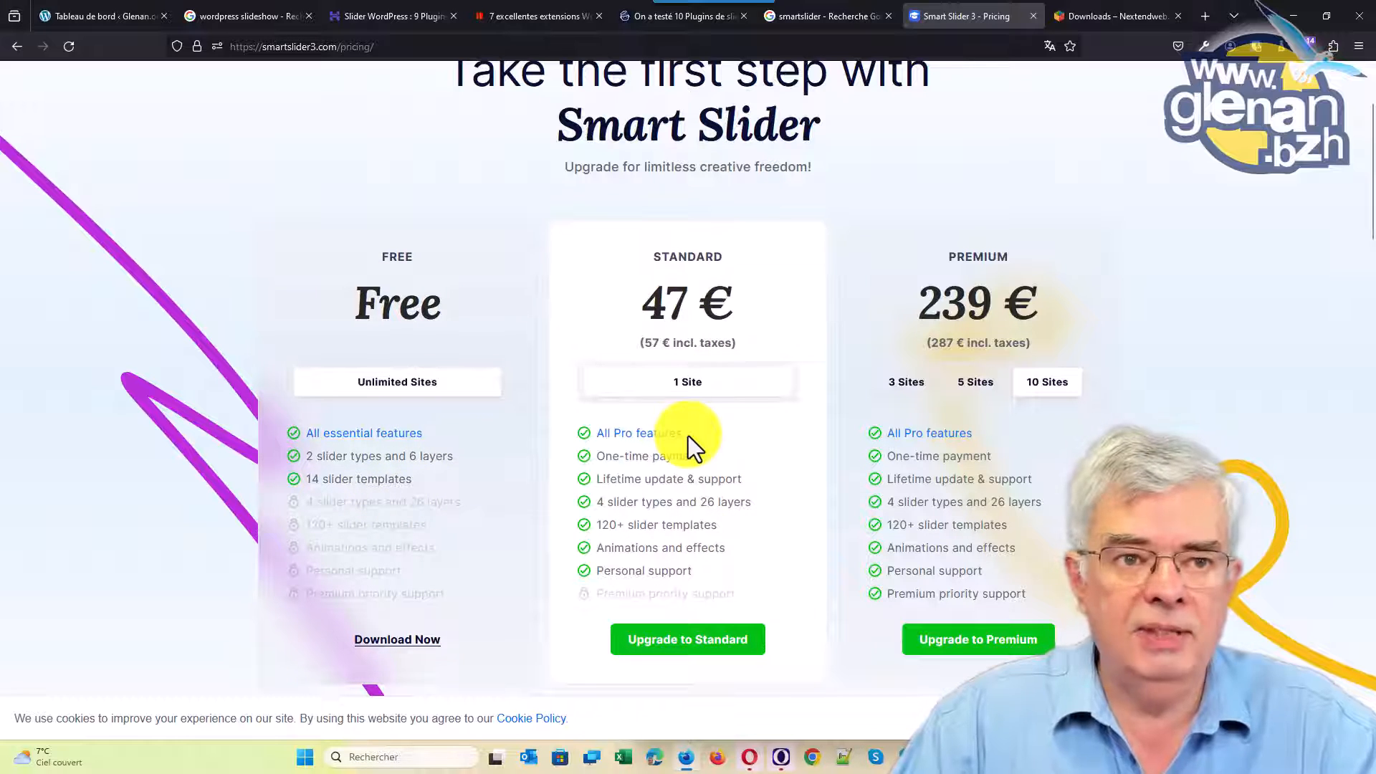
Step: Return to the WordPress dashboard, open the page for adding plugins and search the catalogue for "slider"
click(89, 15)
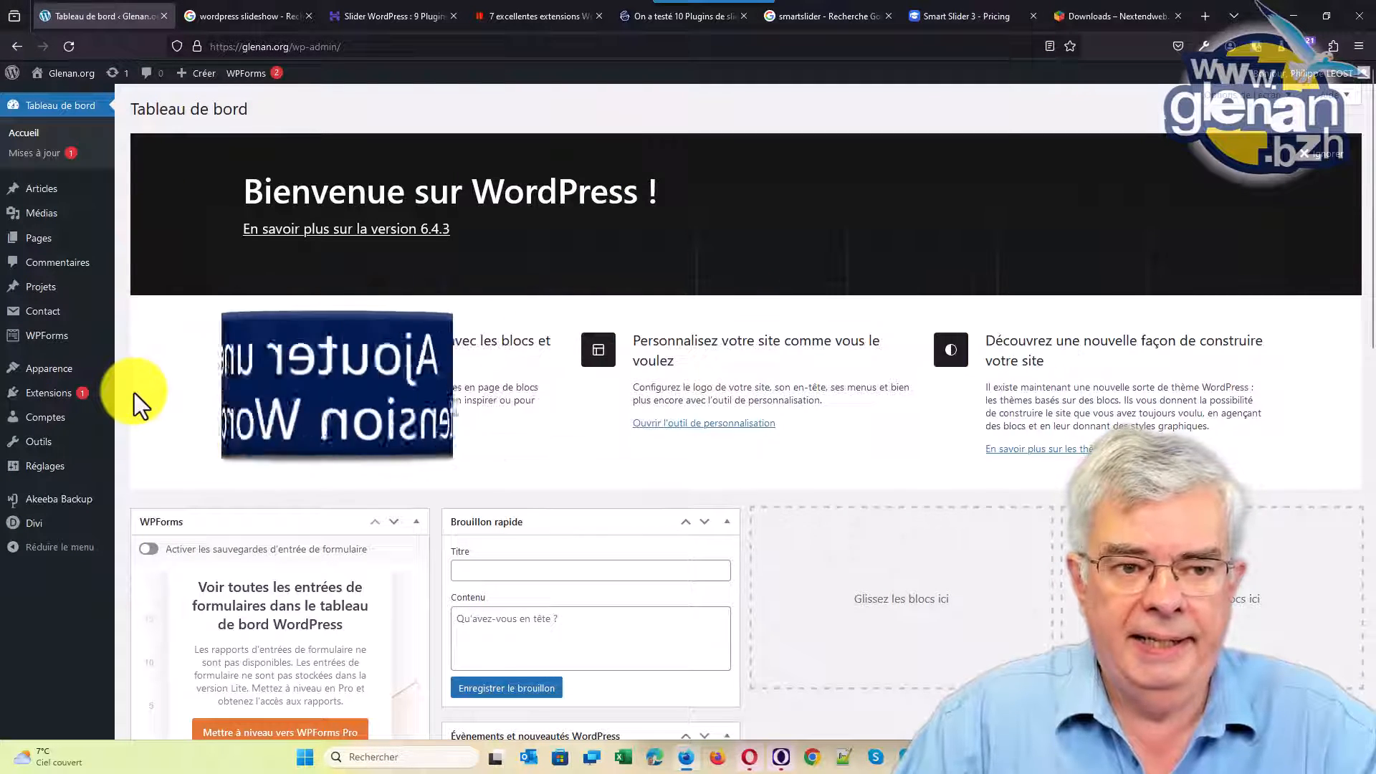
click(40, 401)
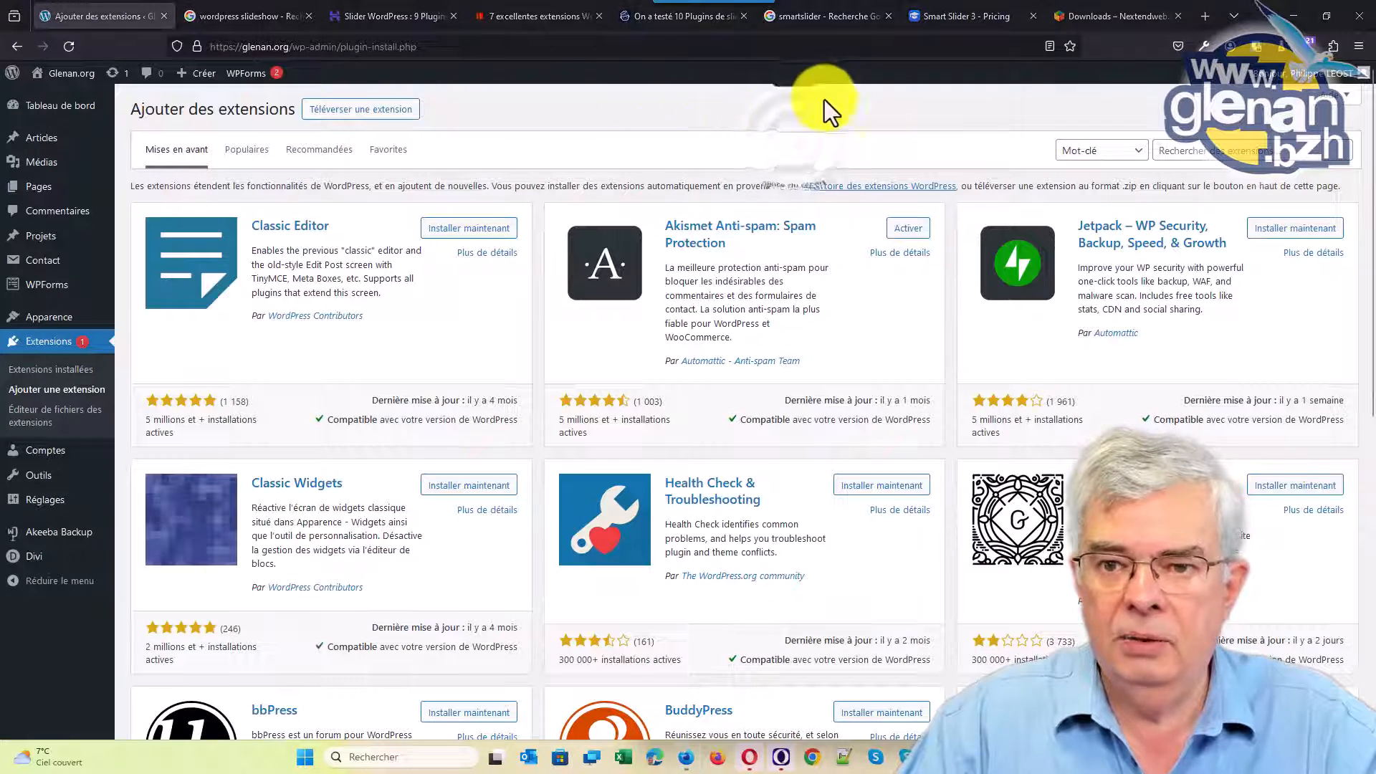
click(1193, 153)
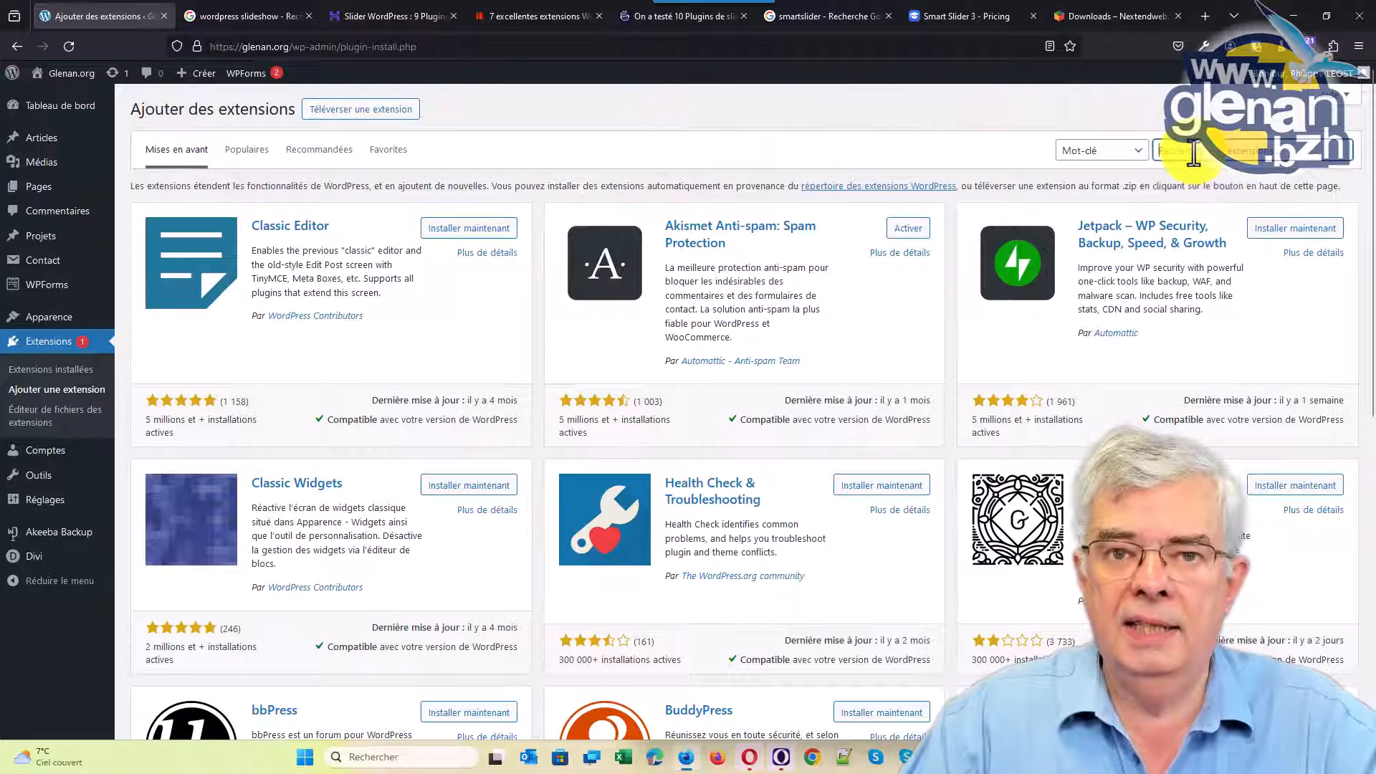
key(Down)
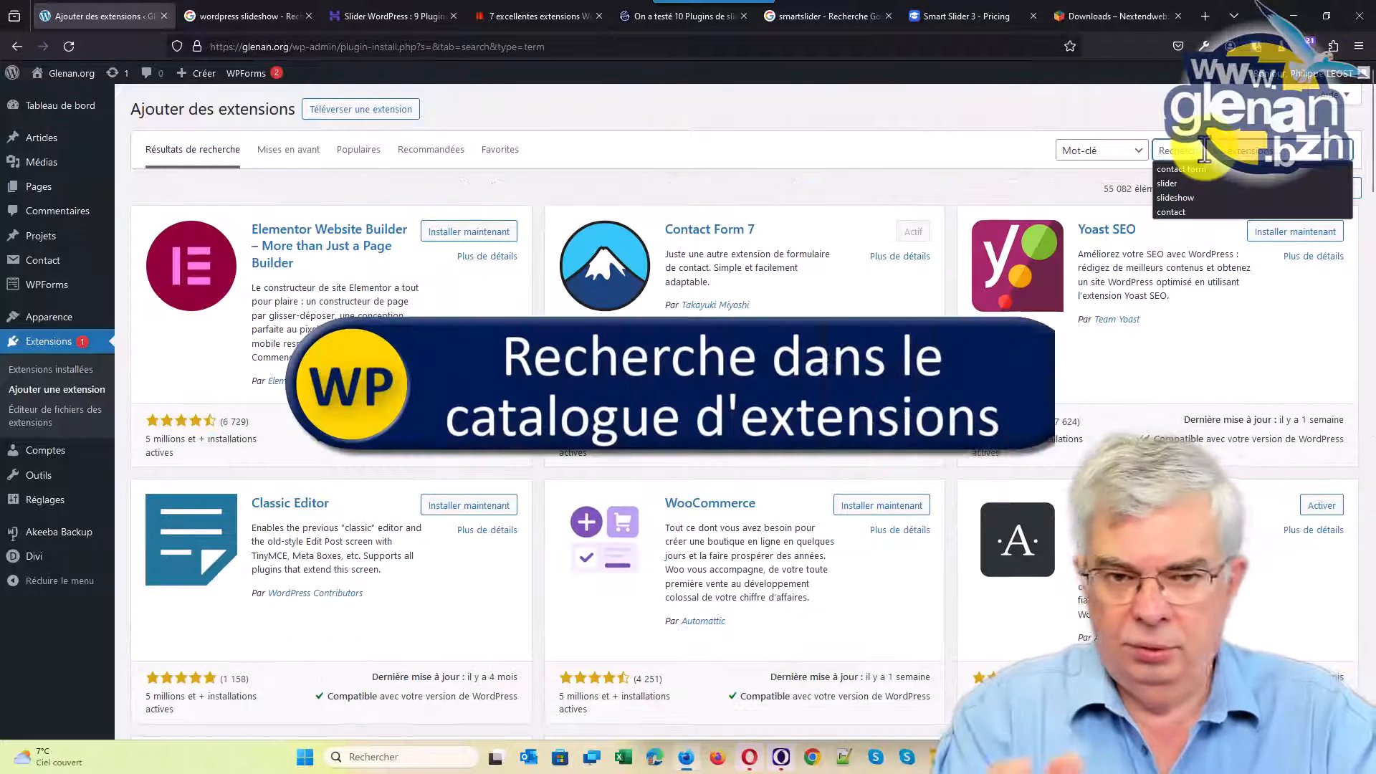
text(s)
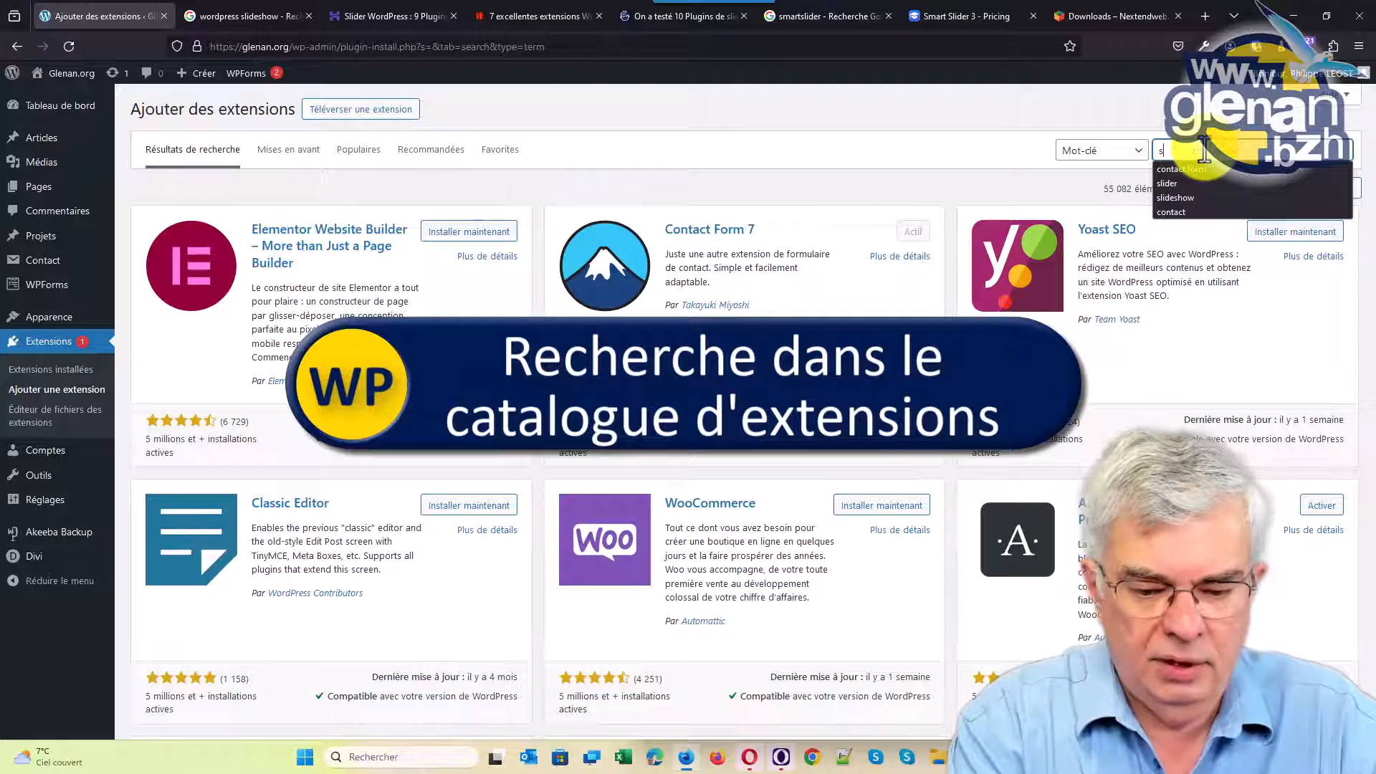
text(lider)
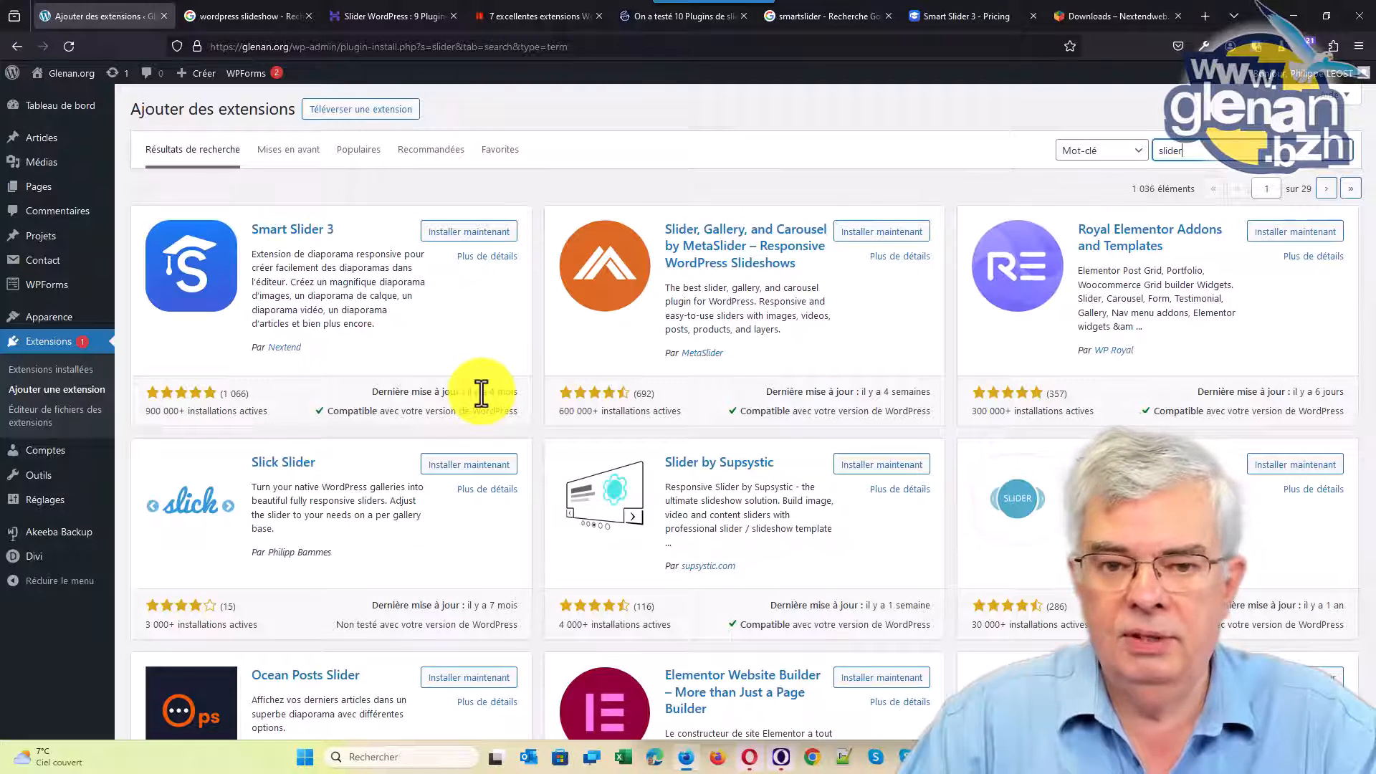
Step: Look through the slider plugin results and review the detailed description and ratings of Smart Slider 3
scroll(557, 400, down, 3)
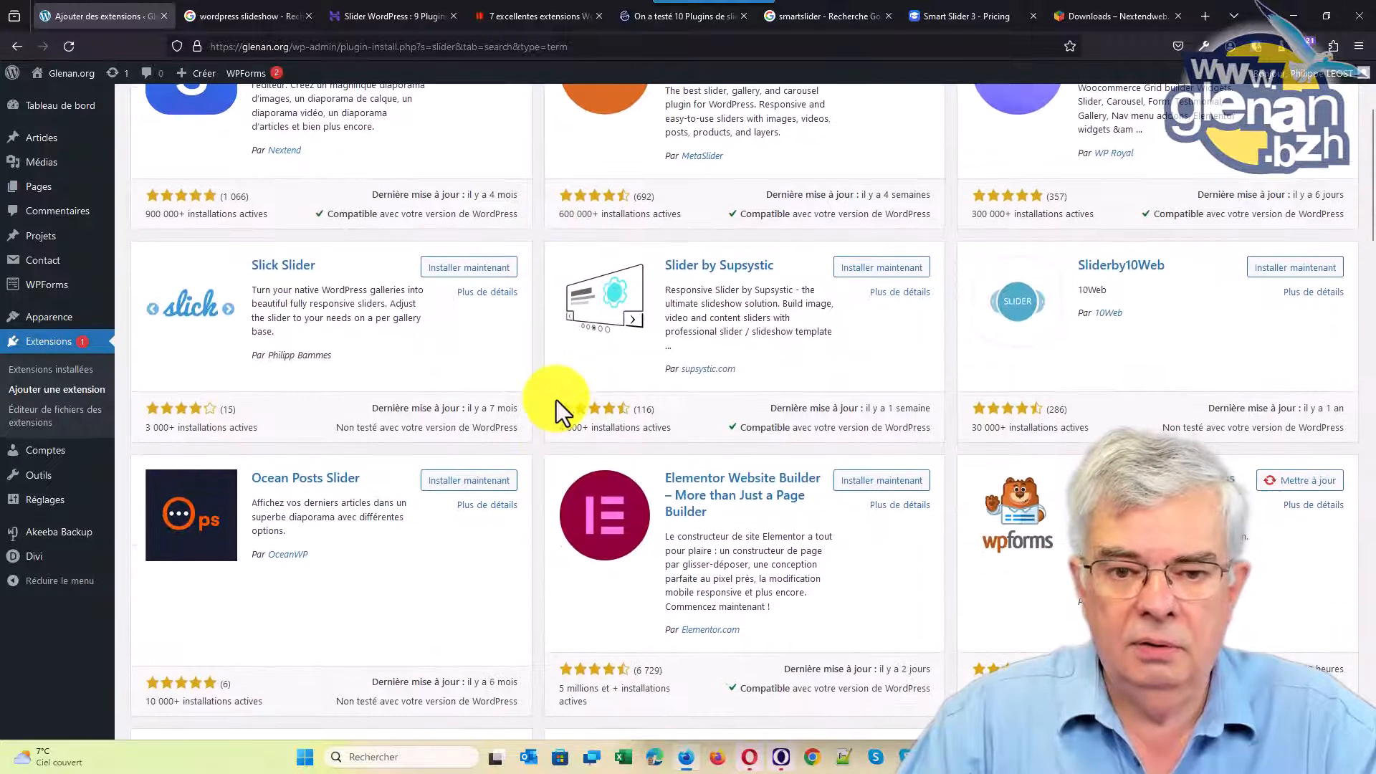
scroll(556, 400, down, 10)
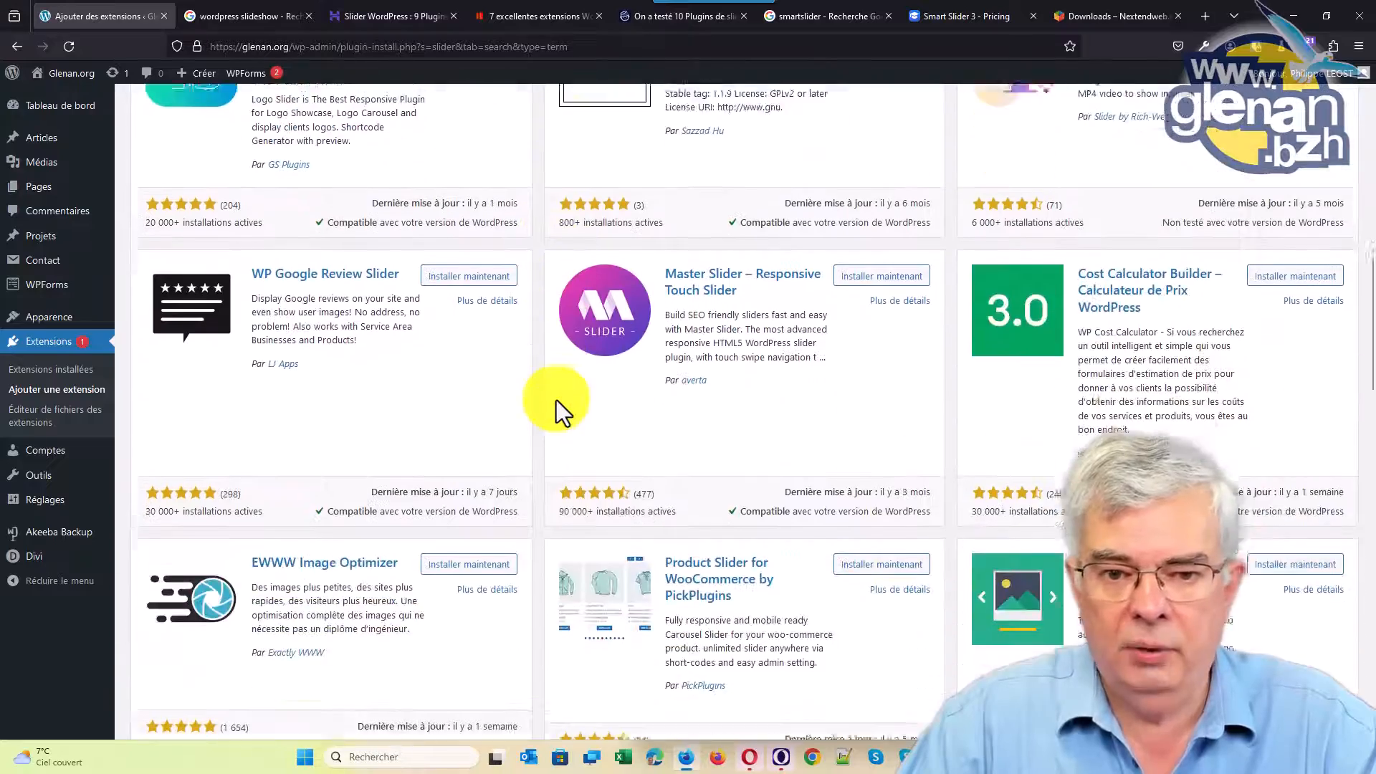
scroll(556, 400, down, 1)
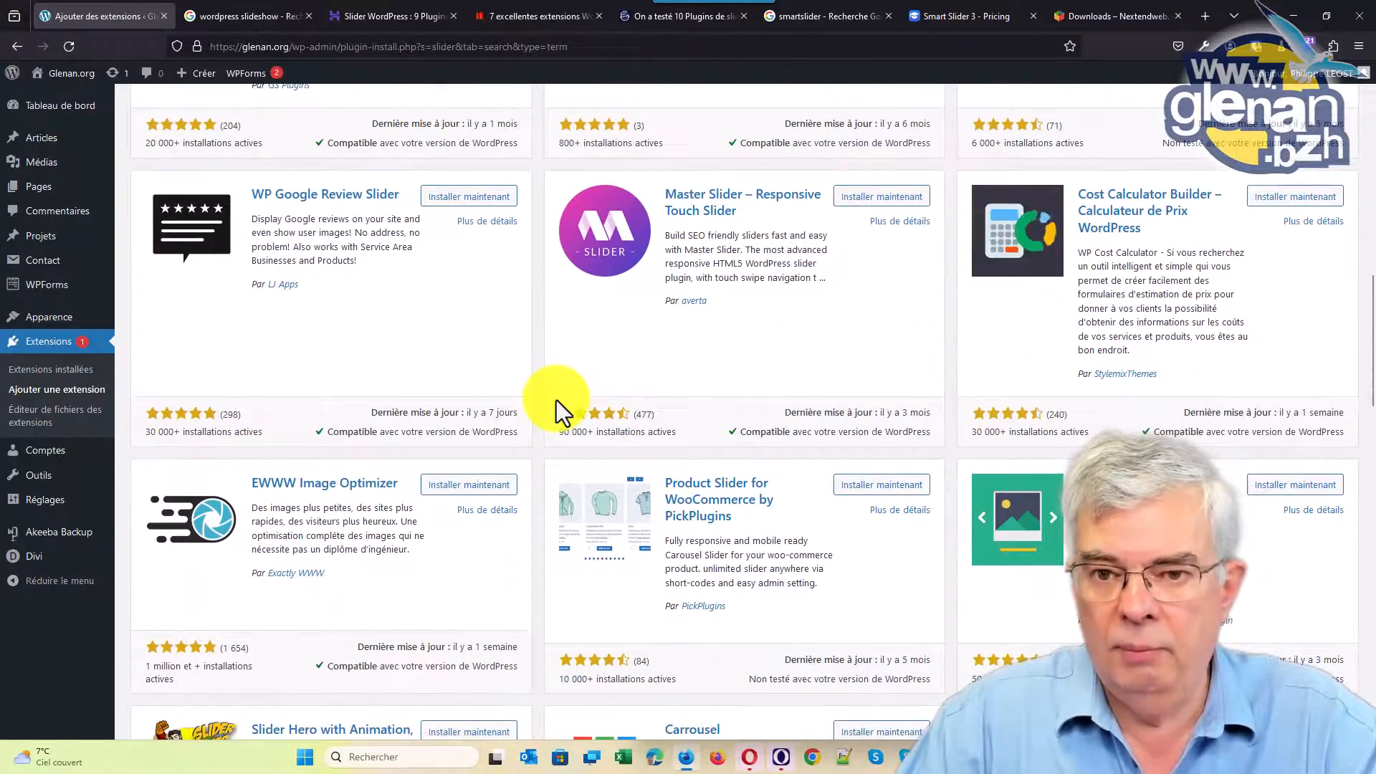
scroll(556, 400, up, 12)
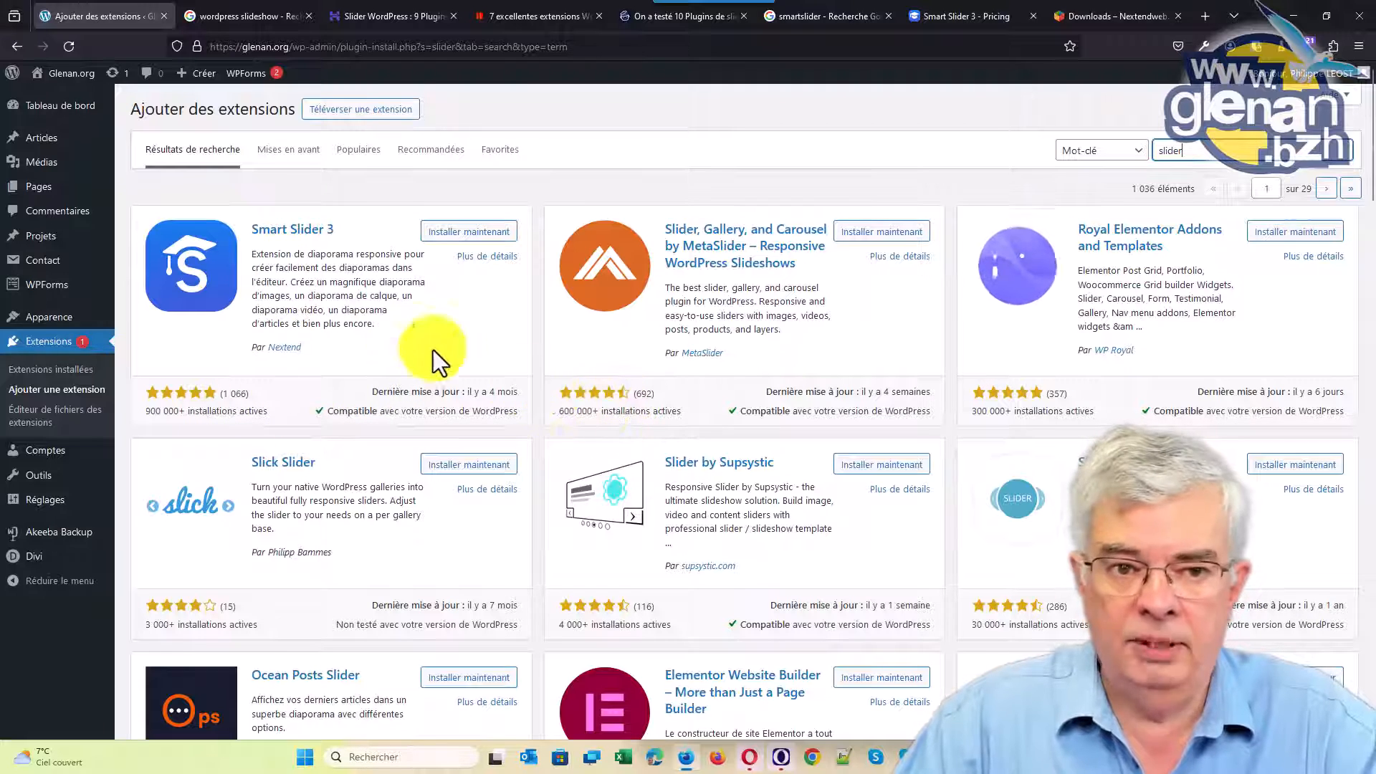
click(488, 258)
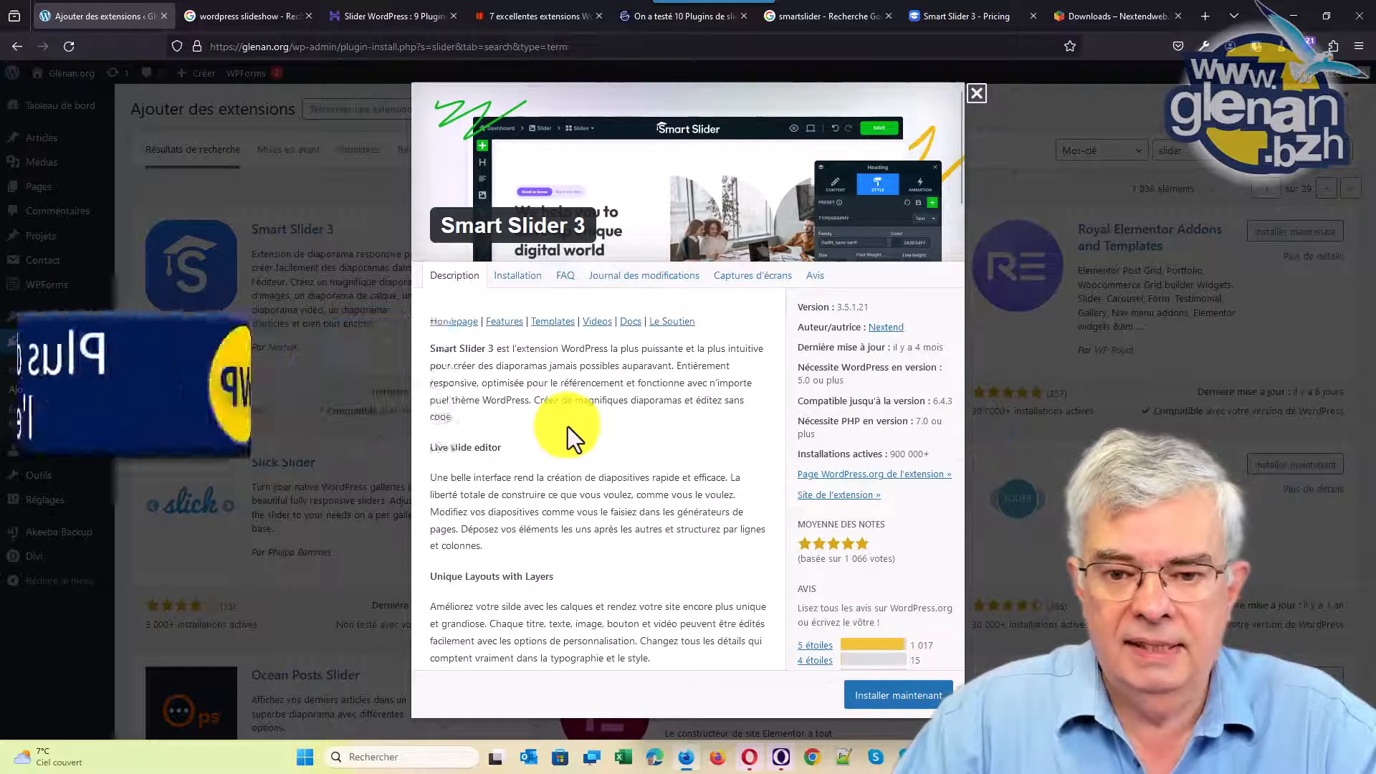
scroll(569, 431, down, 5)
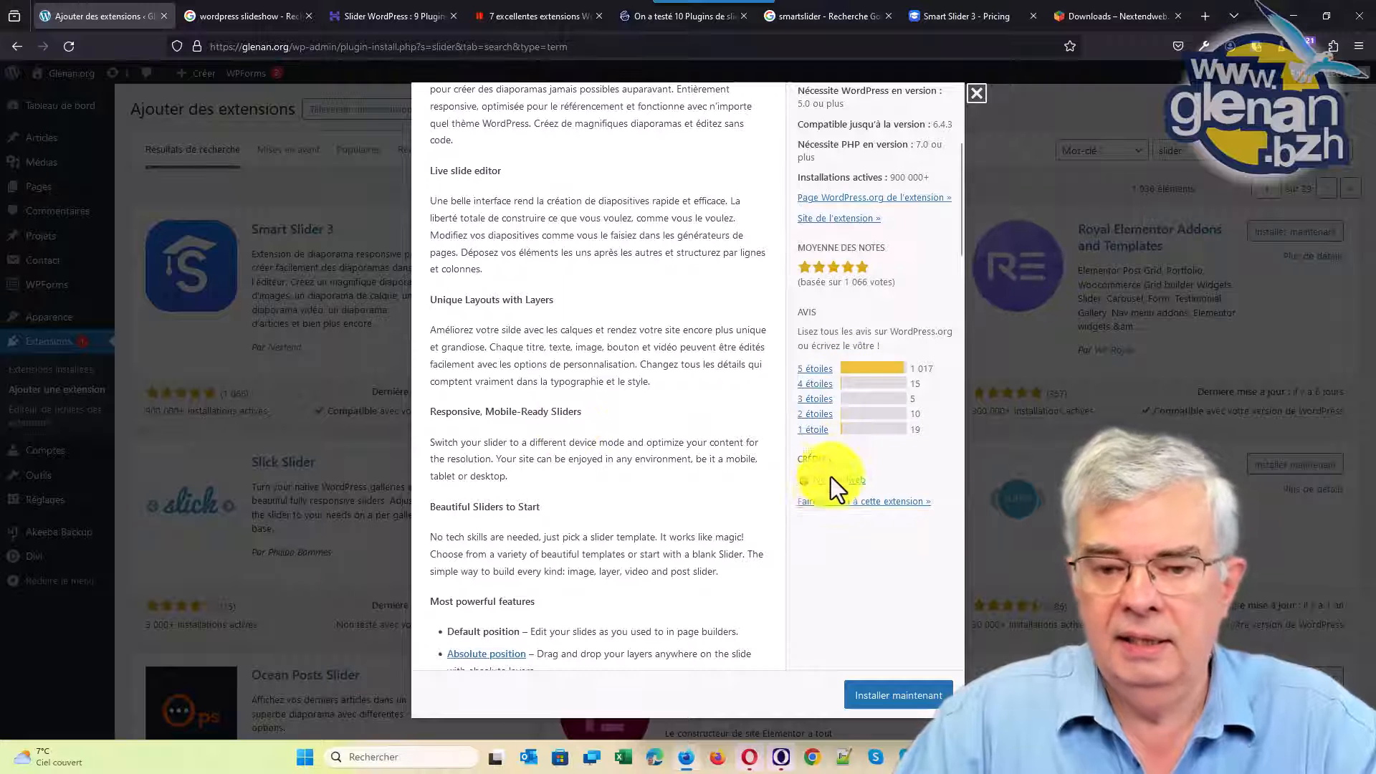
Step: Open Smart Slider 3's 1-star reviews on WordPress.org and look through the list of complaints
click(814, 430)
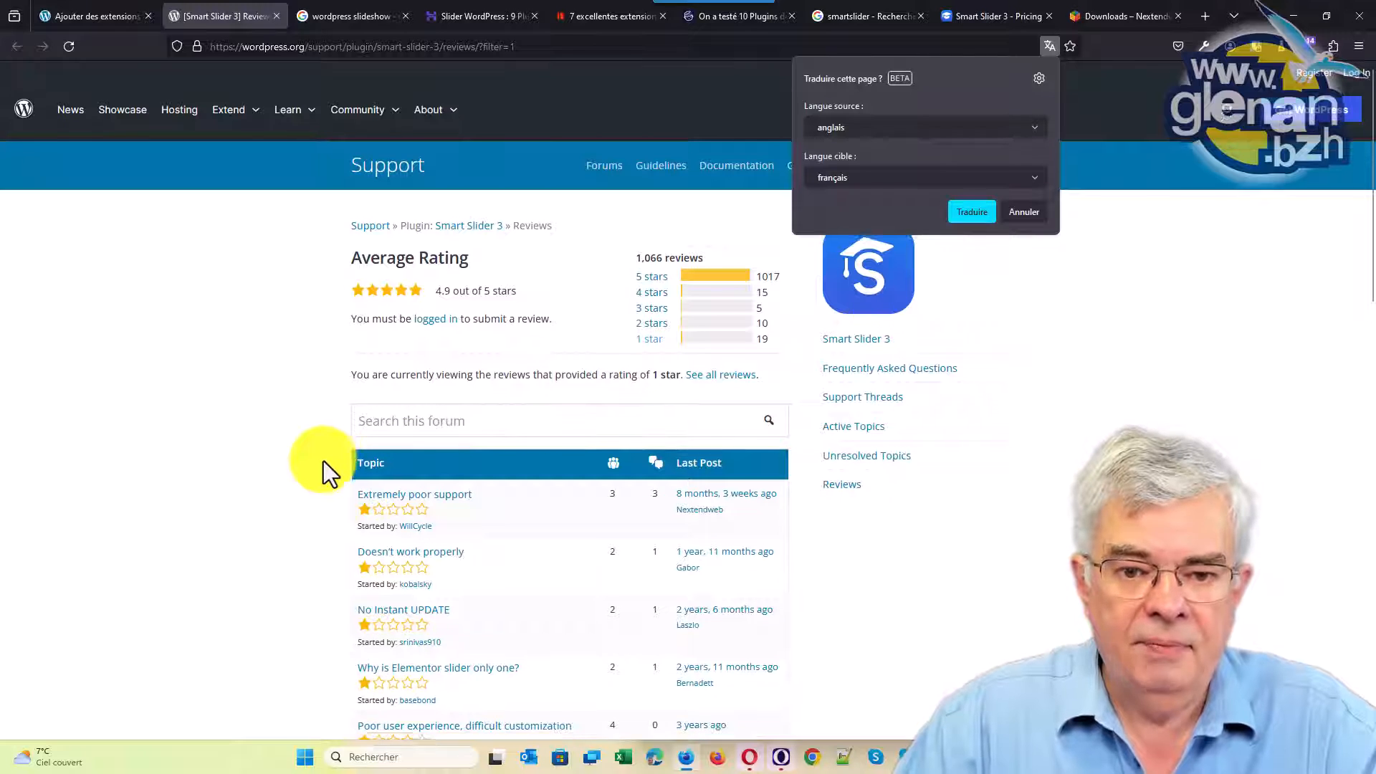
scroll(324, 461, down, 2)
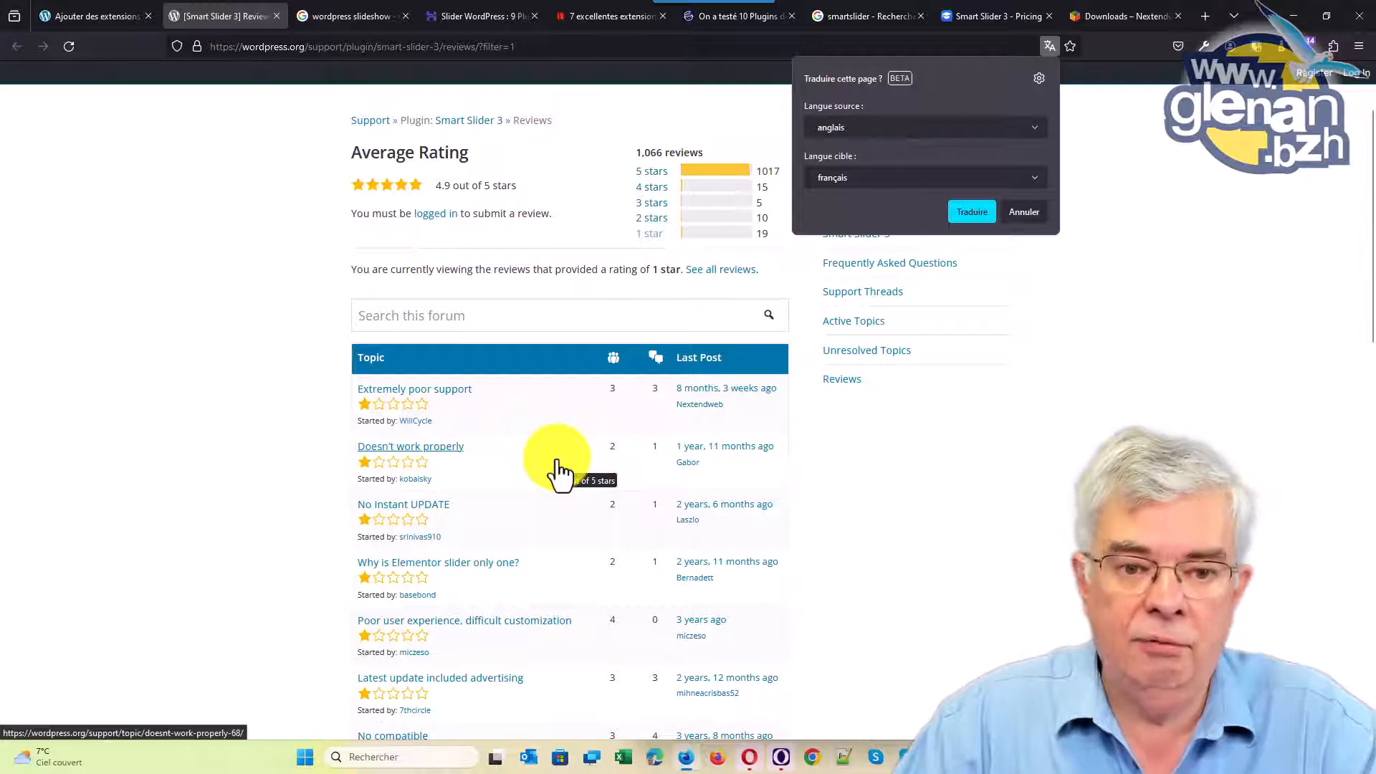
scroll(523, 466, down, 5)
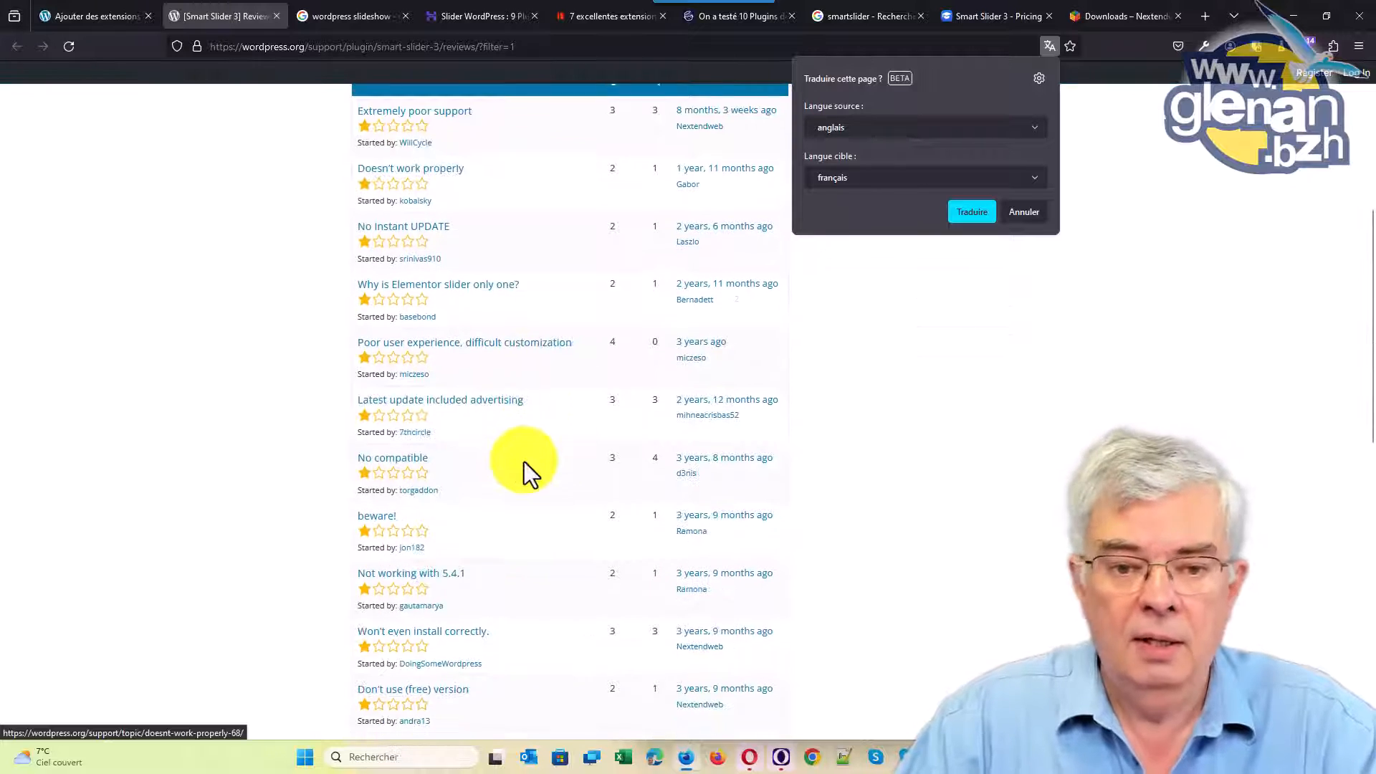
scroll(504, 500, down, 4)
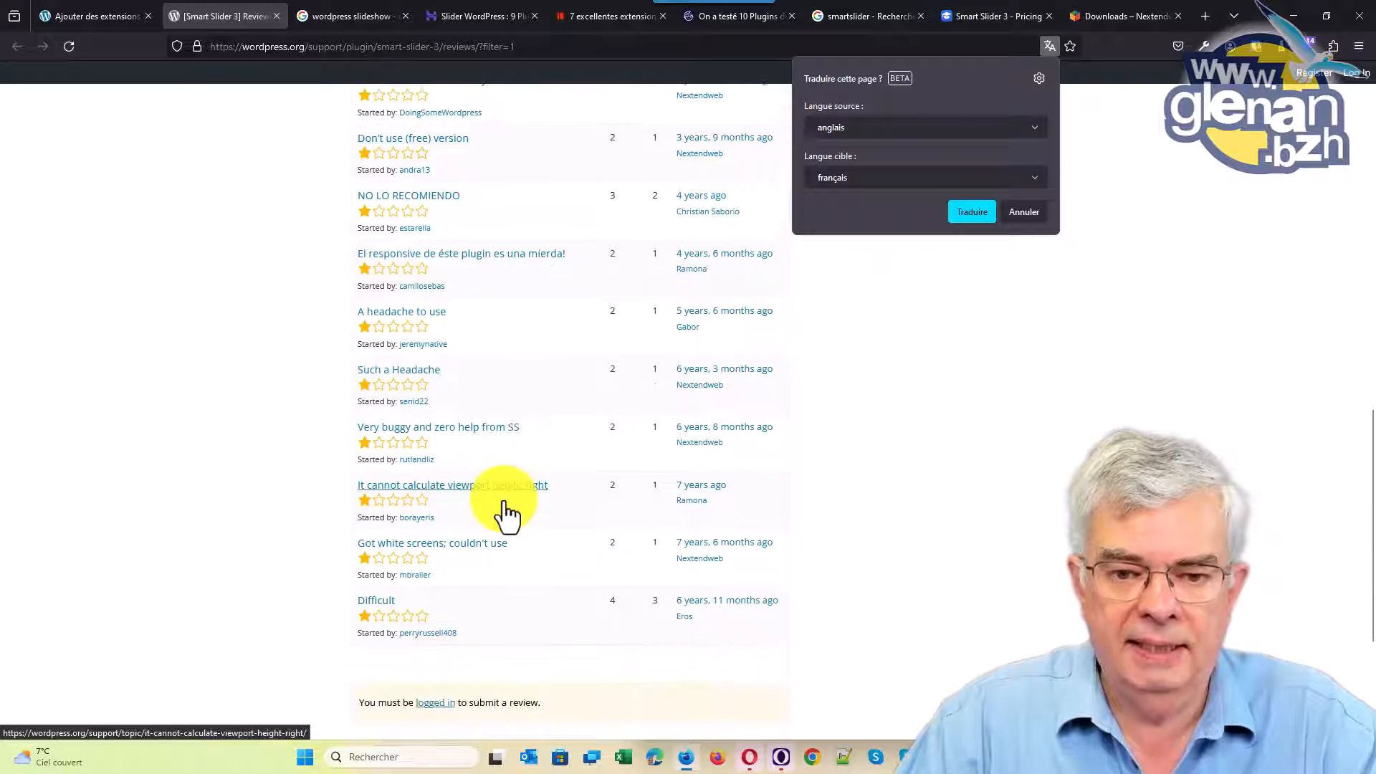
scroll(505, 512, up, 10)
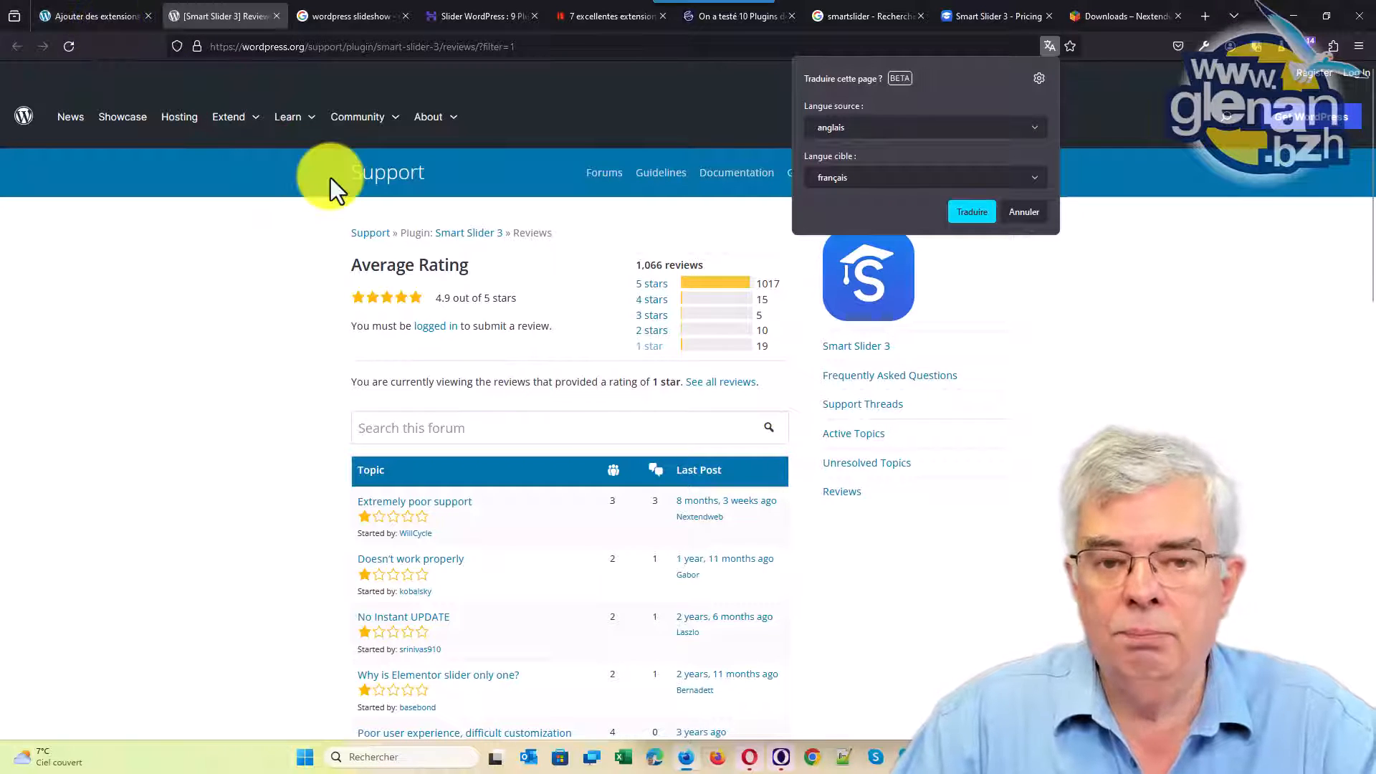
Step: Go back to the WordPress site, close Smart Slider 3's details and open the form for uploading a plugin file
click(131, 22)
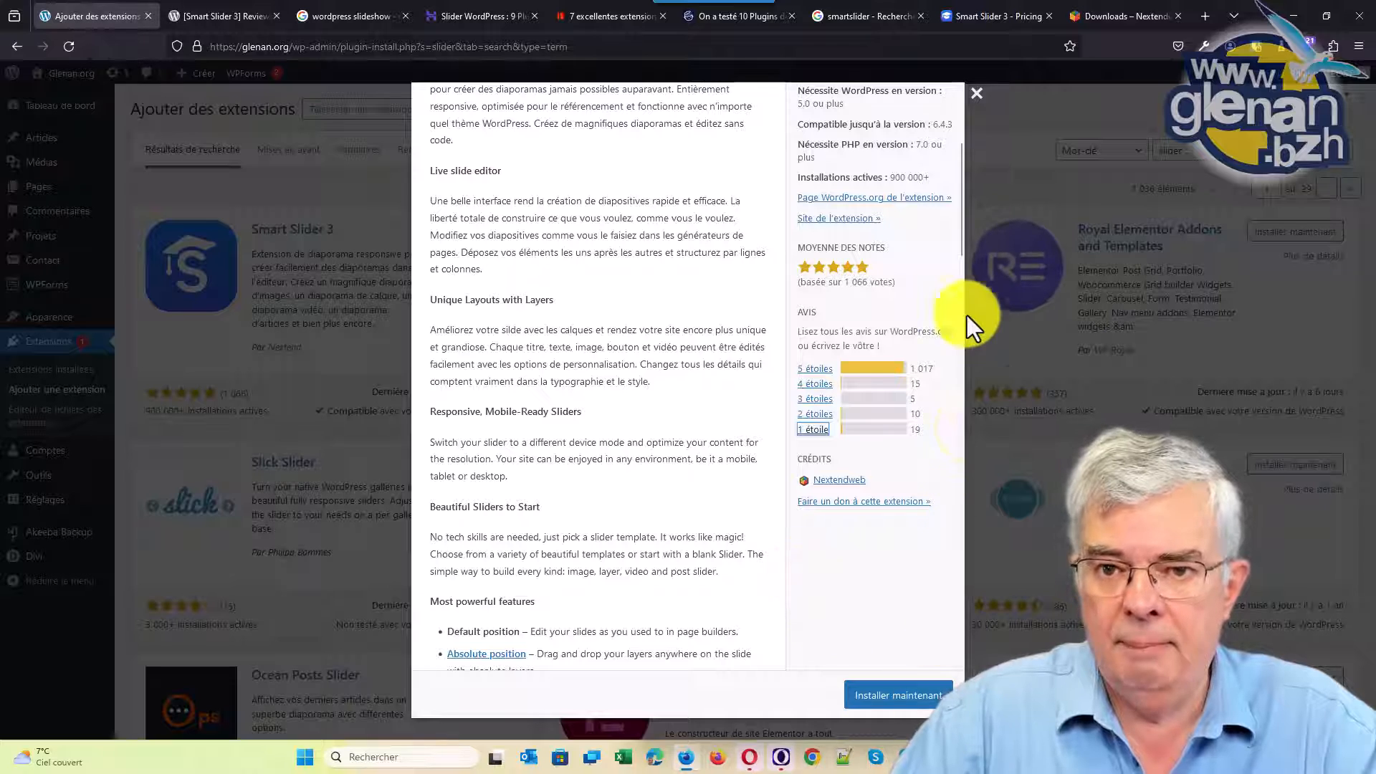
scroll(967, 316, up, 5)
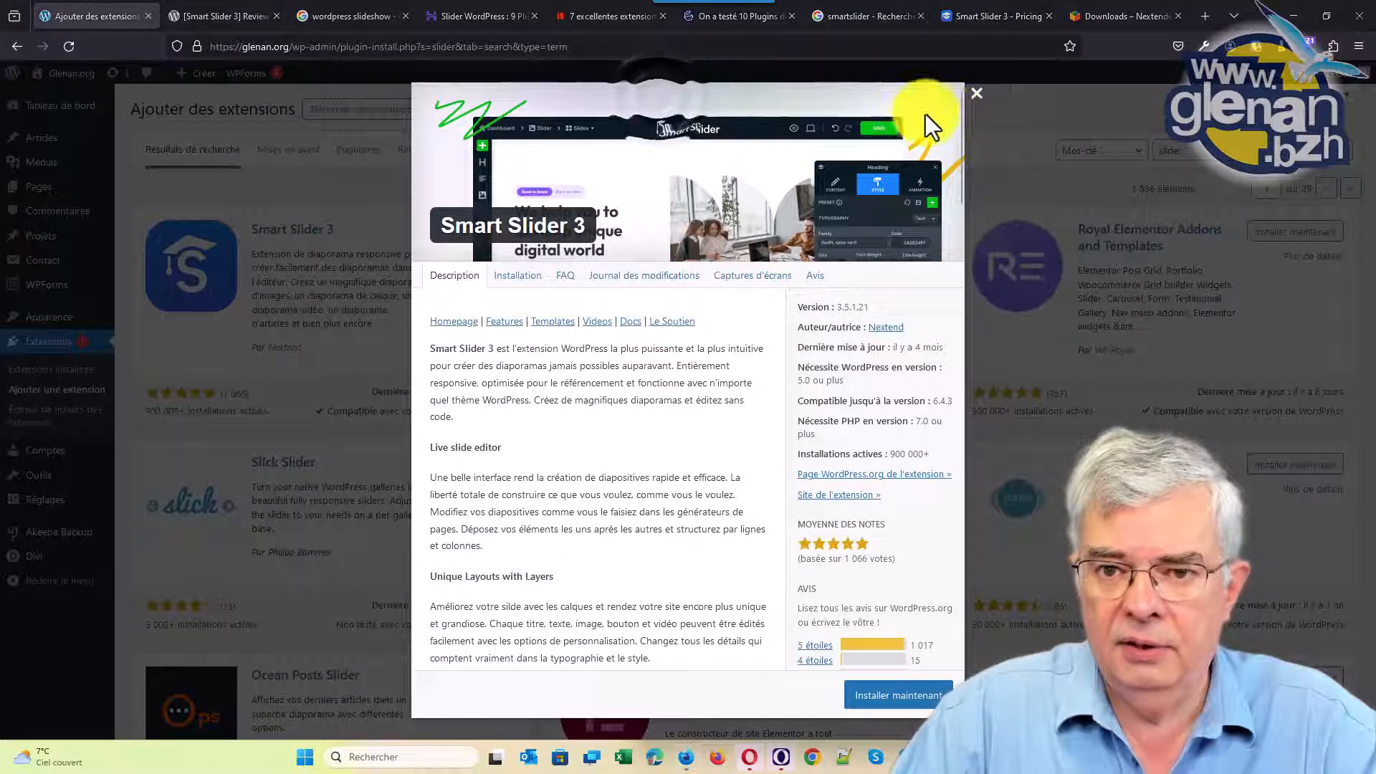
click(974, 94)
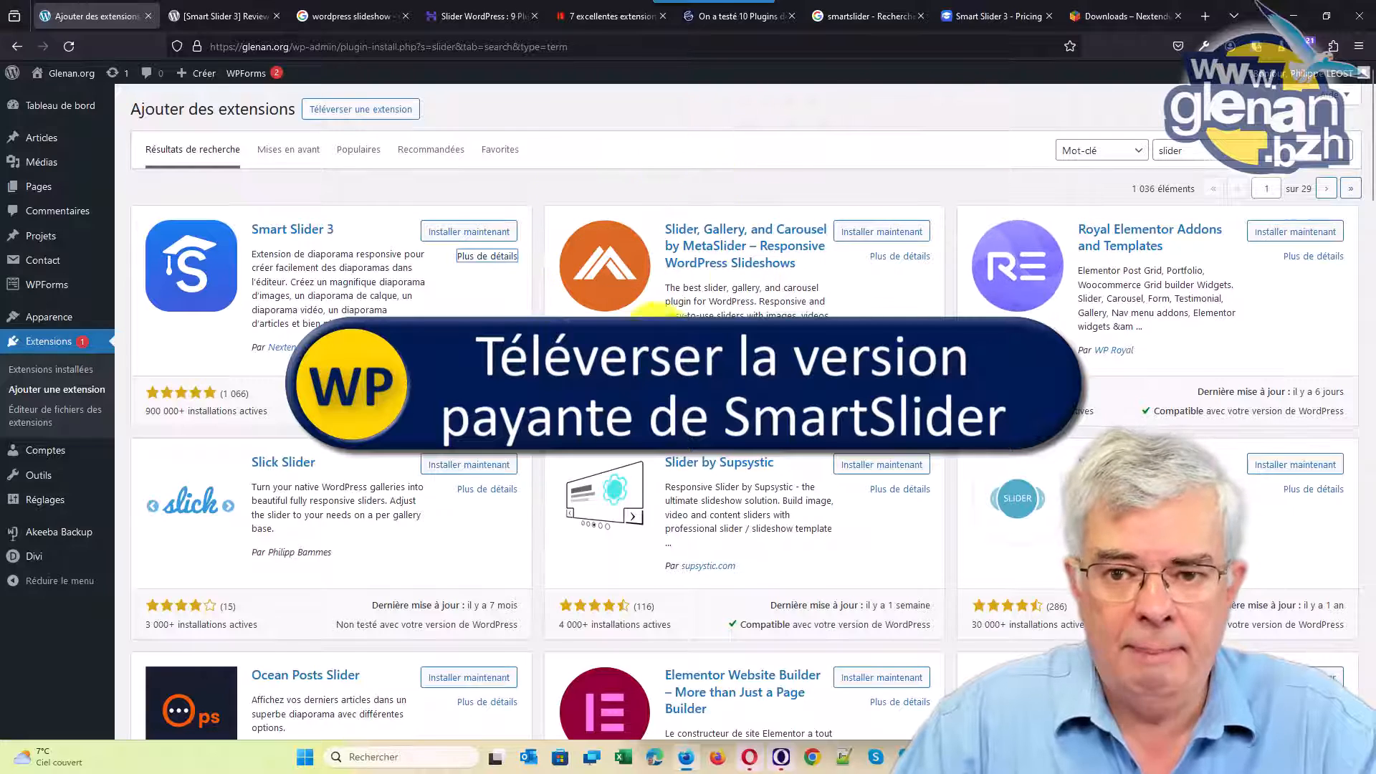
click(371, 111)
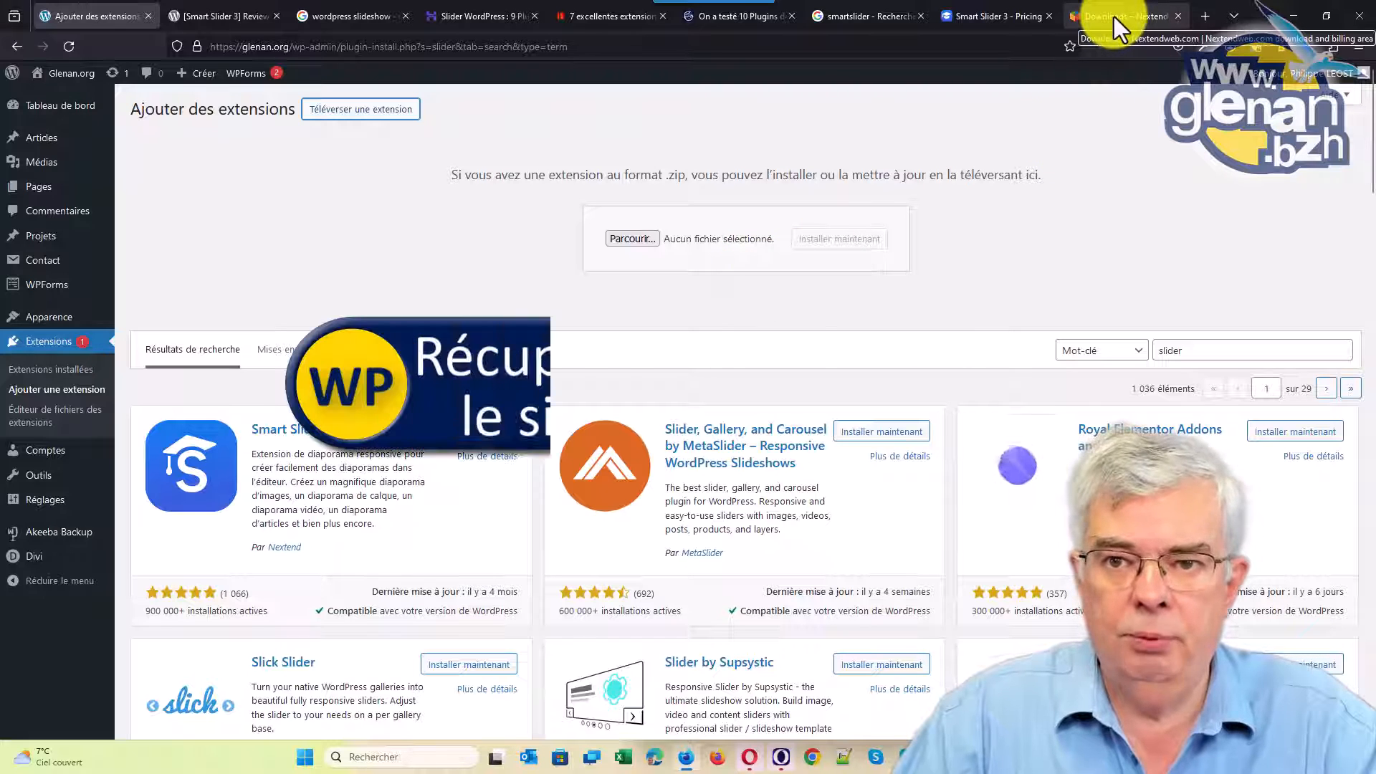
Step: Download the WordPress version of Smart Slider - Lifetime Edition from the Nextend account page
click(1018, 20)
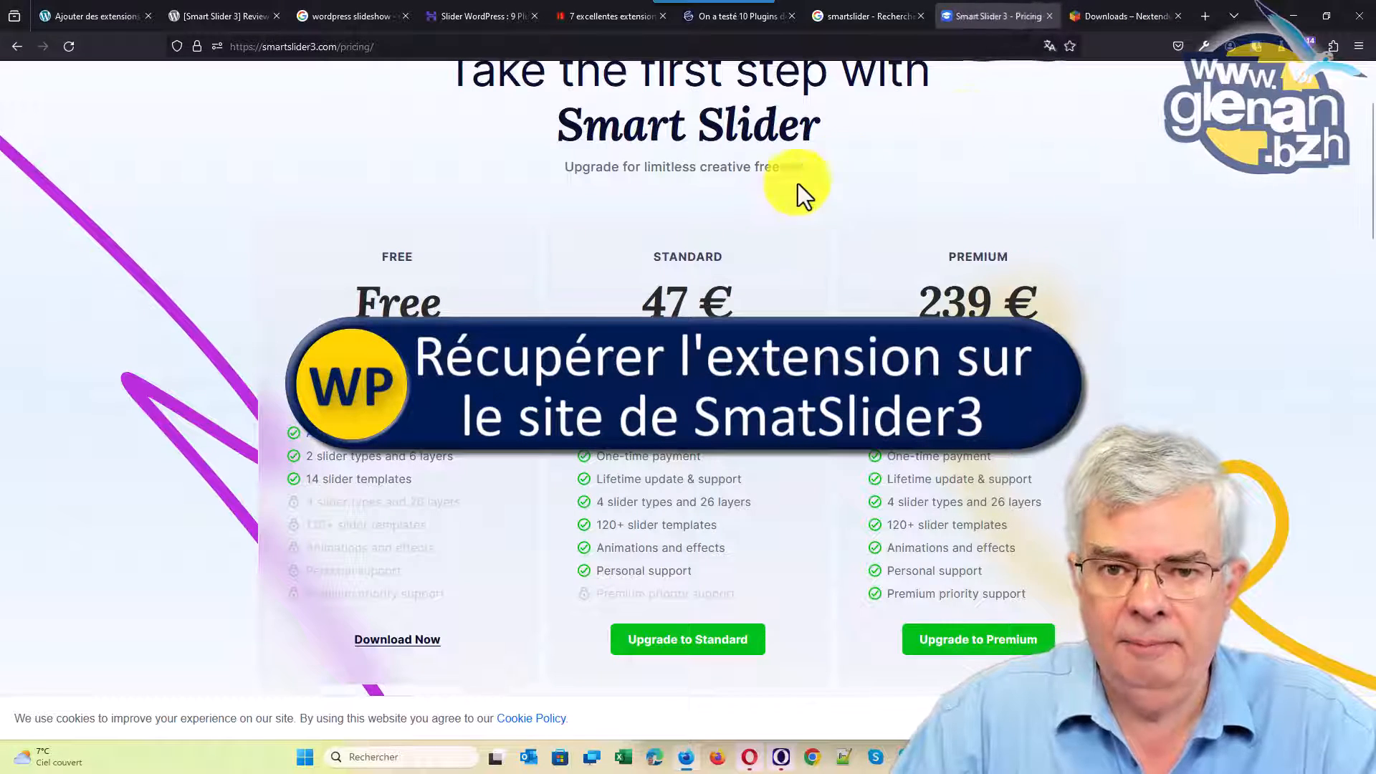
scroll(903, 143, up, 3)
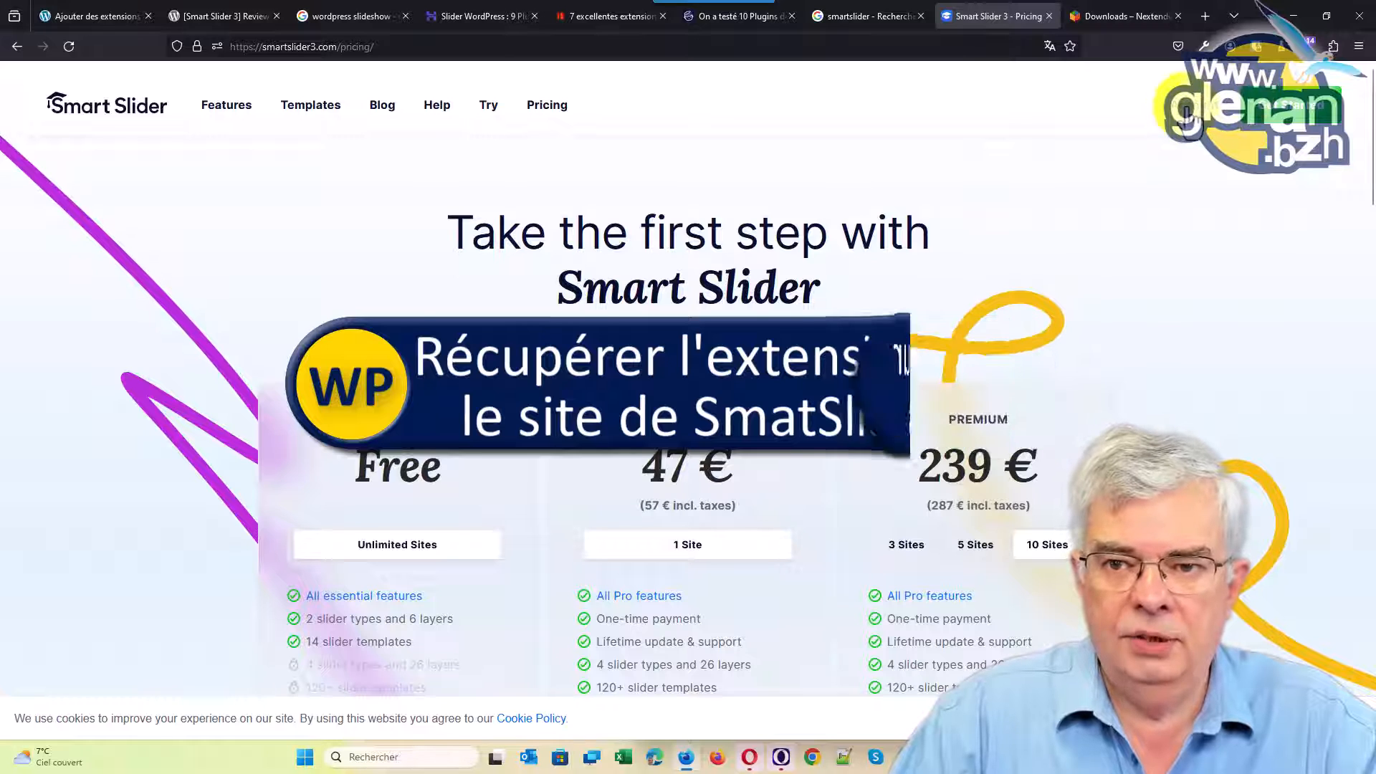
click(1107, 21)
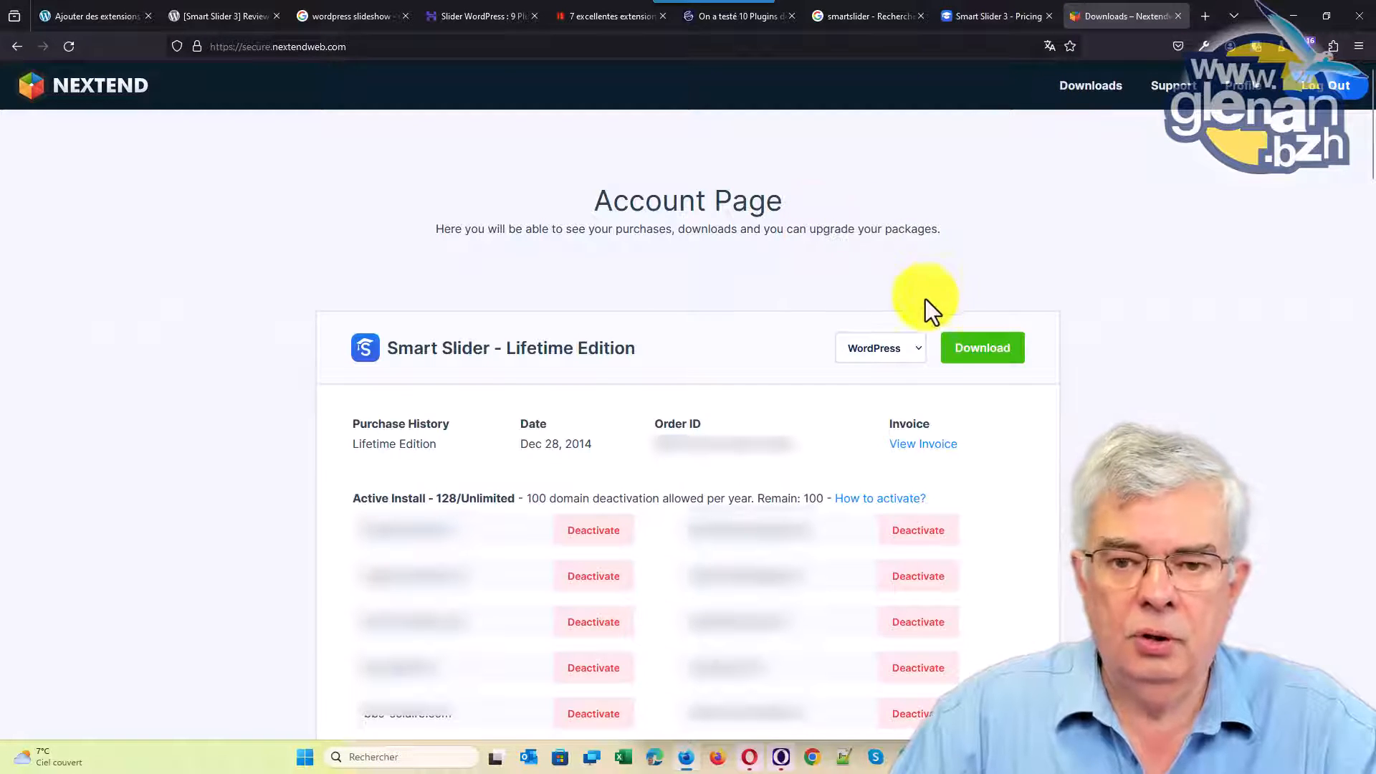
click(895, 349)
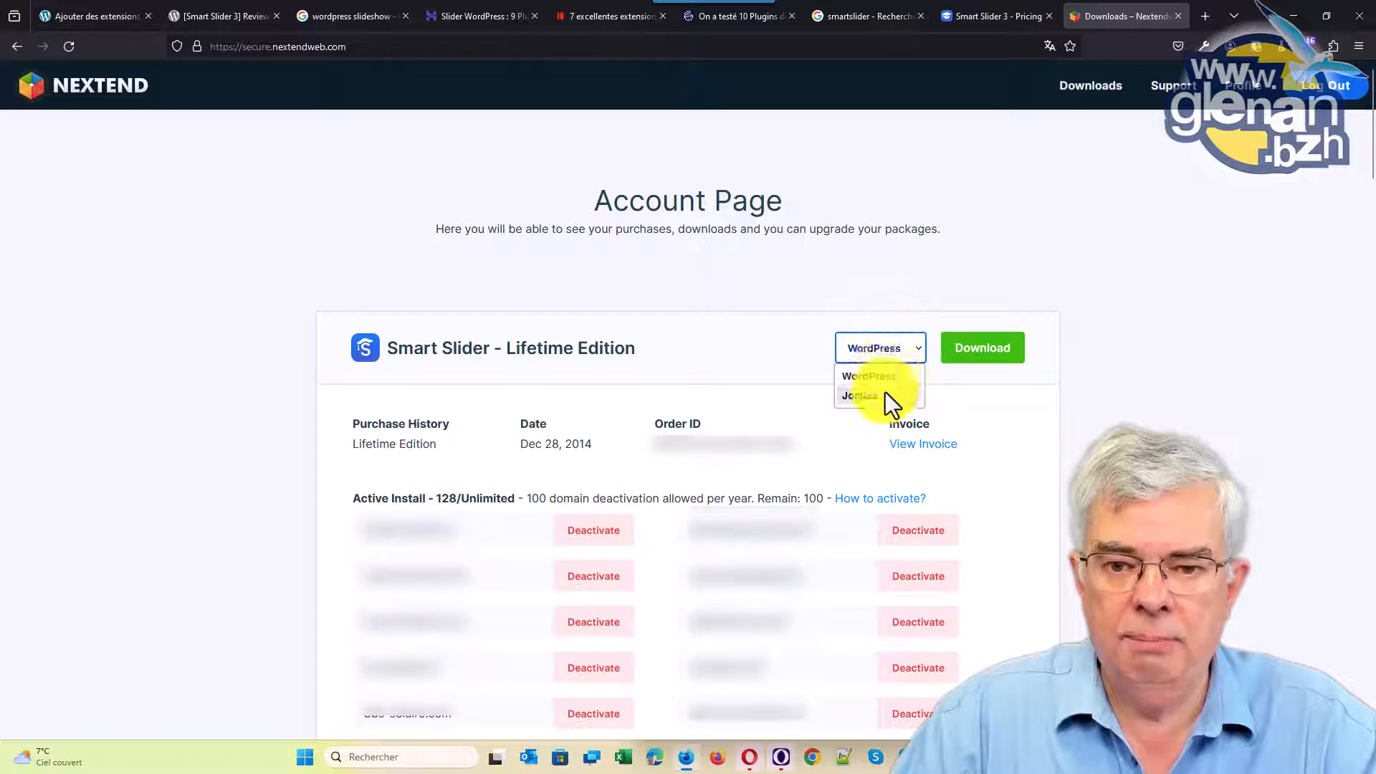
click(1017, 271)
click(993, 349)
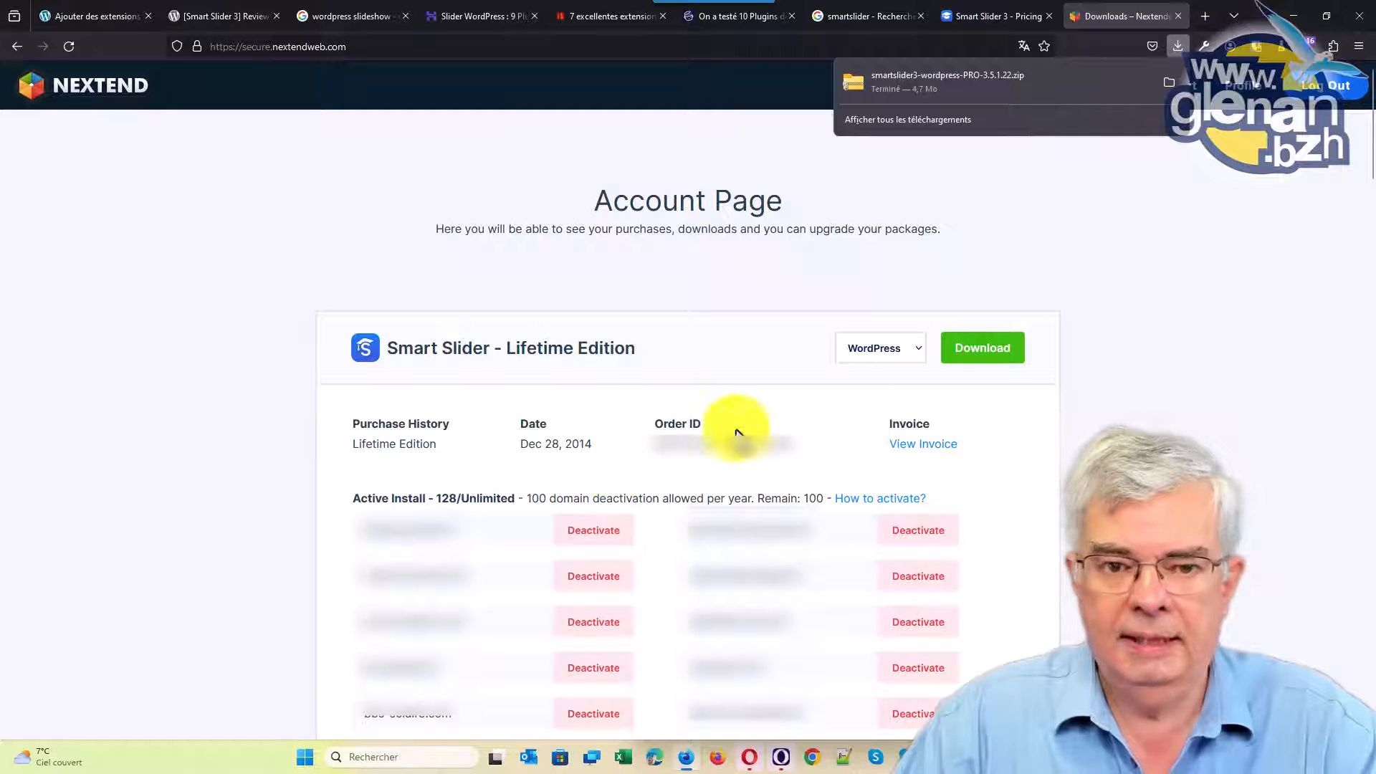
click(1210, 269)
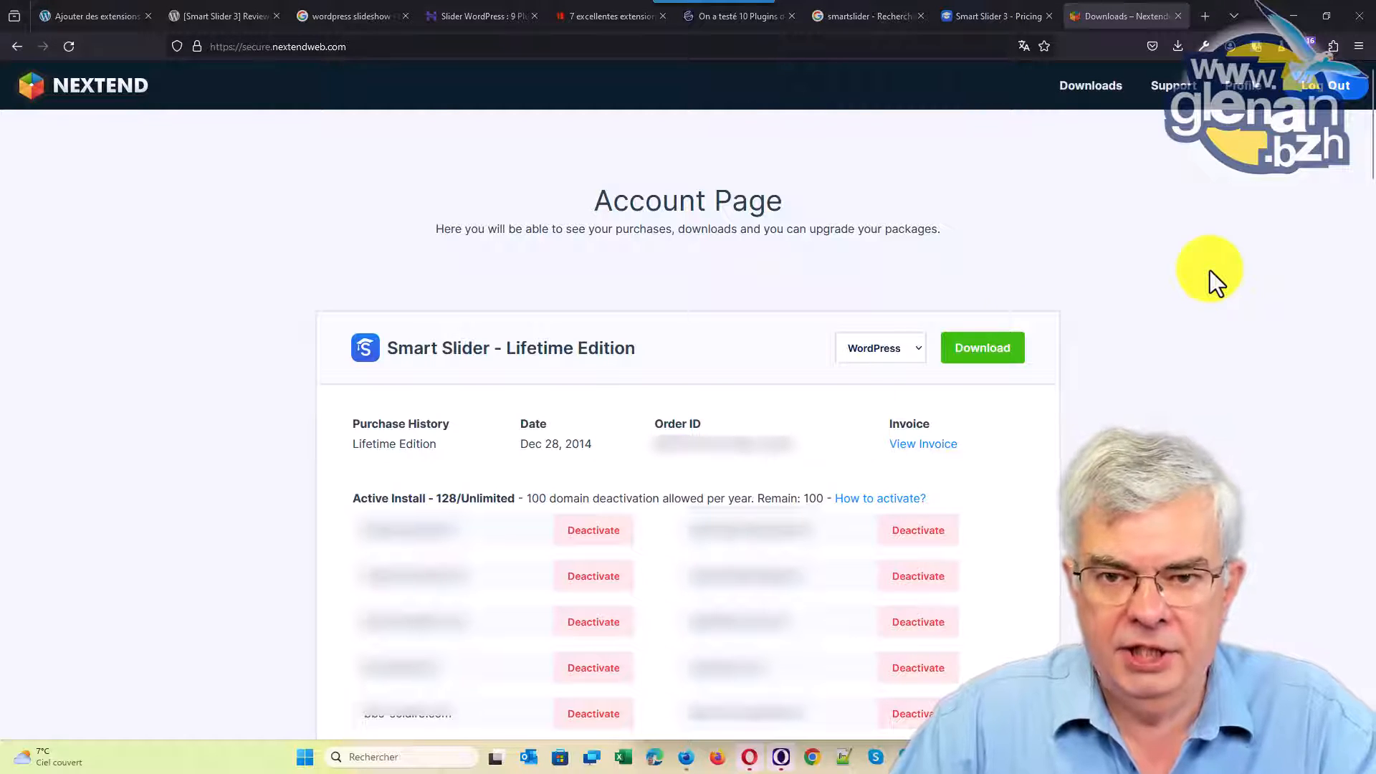
Step: Upload smartslider3-wordpress-PRO-3.5.1.22.zip from the Téléchargements folder to the WordPress site, then install and activate the plugin
click(85, 15)
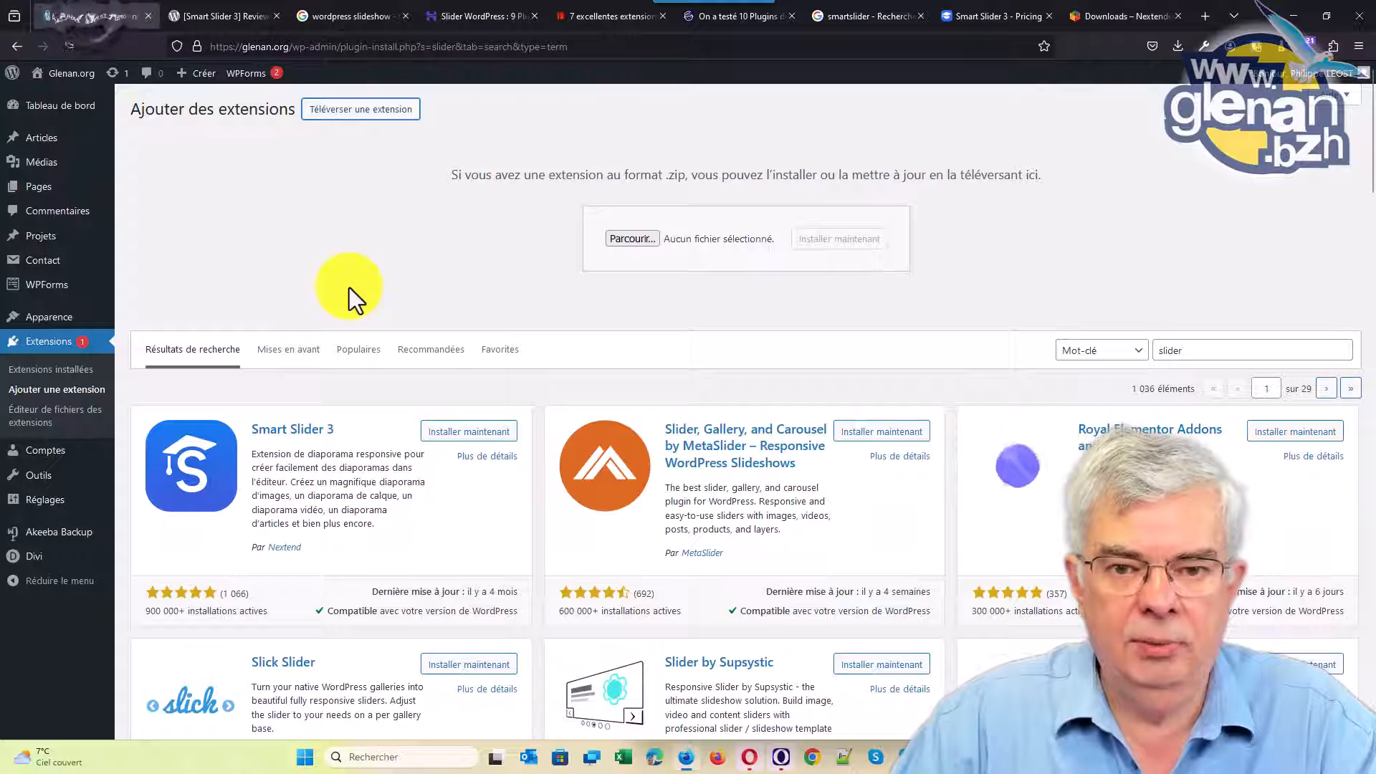
click(629, 242)
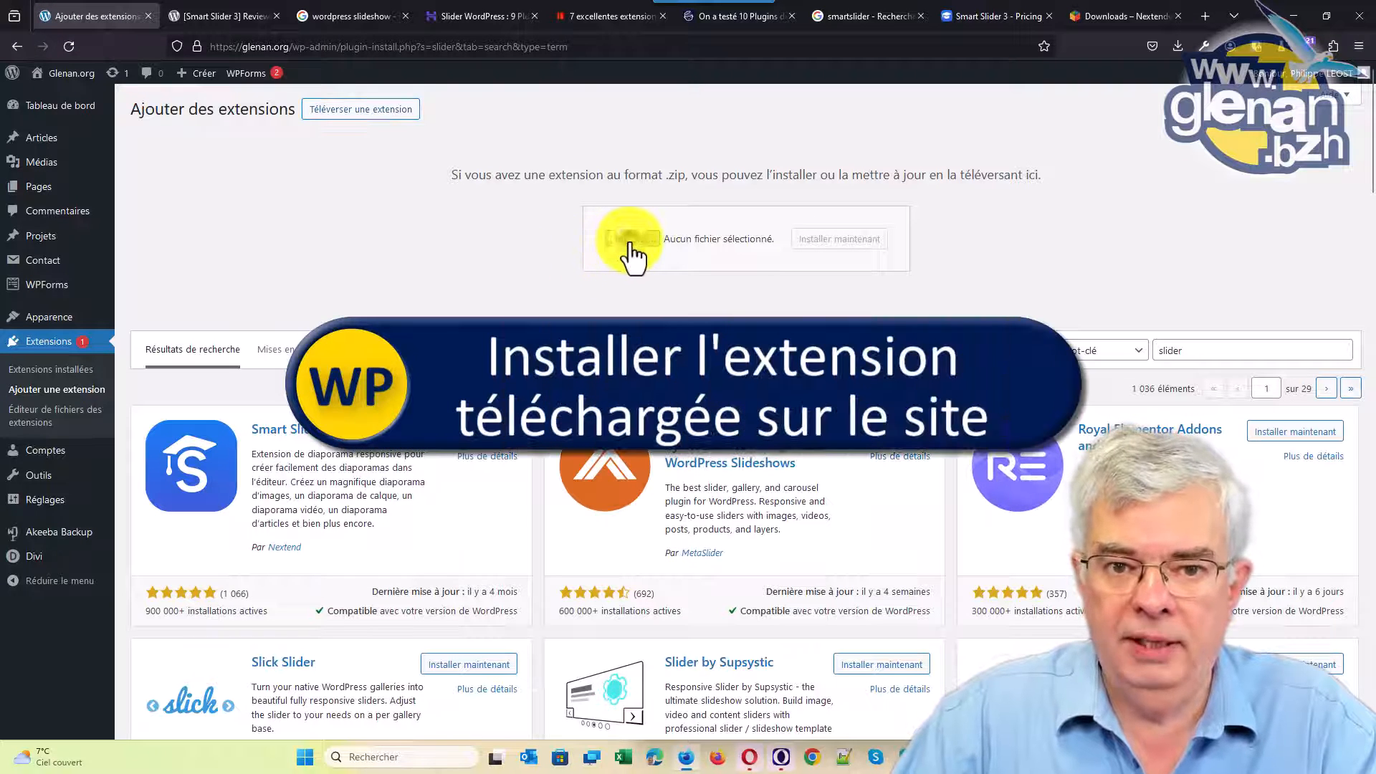
click(323, 303)
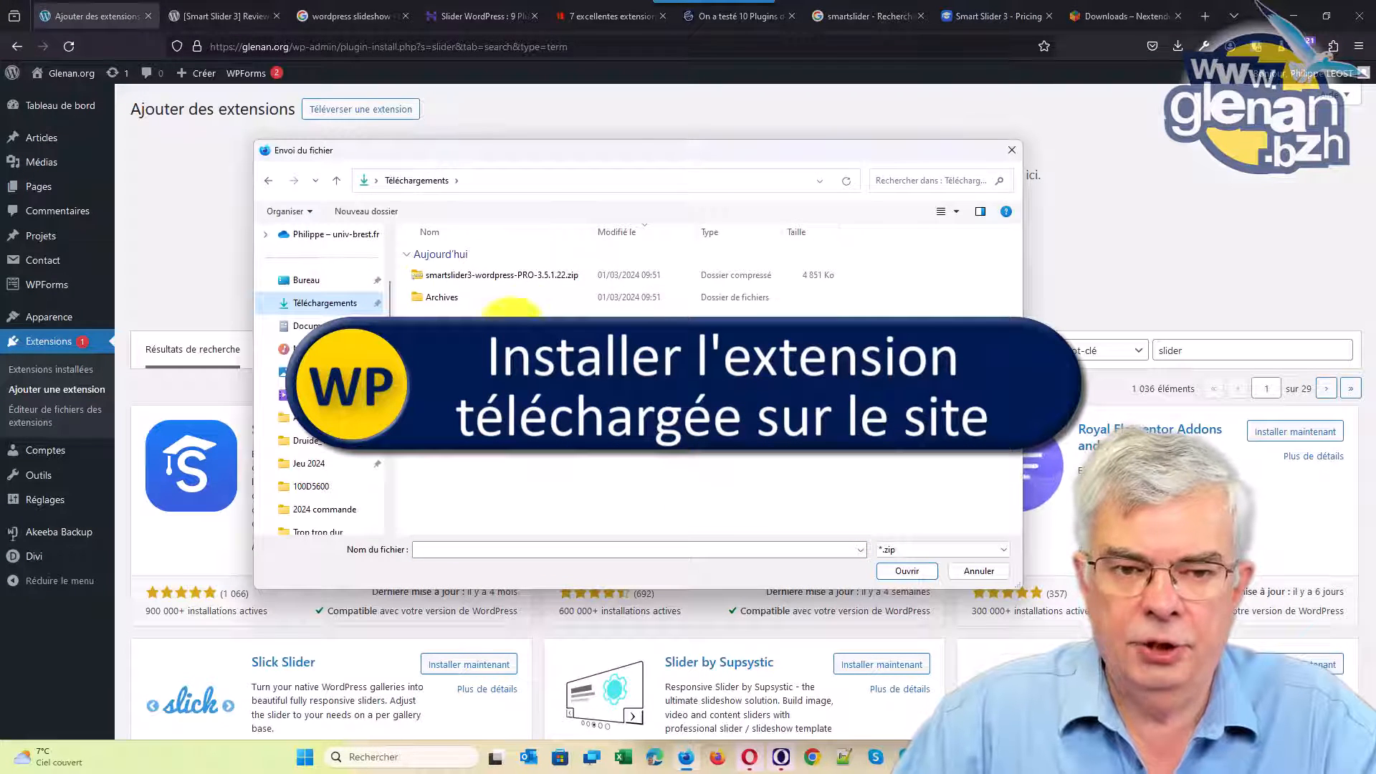
click(509, 279)
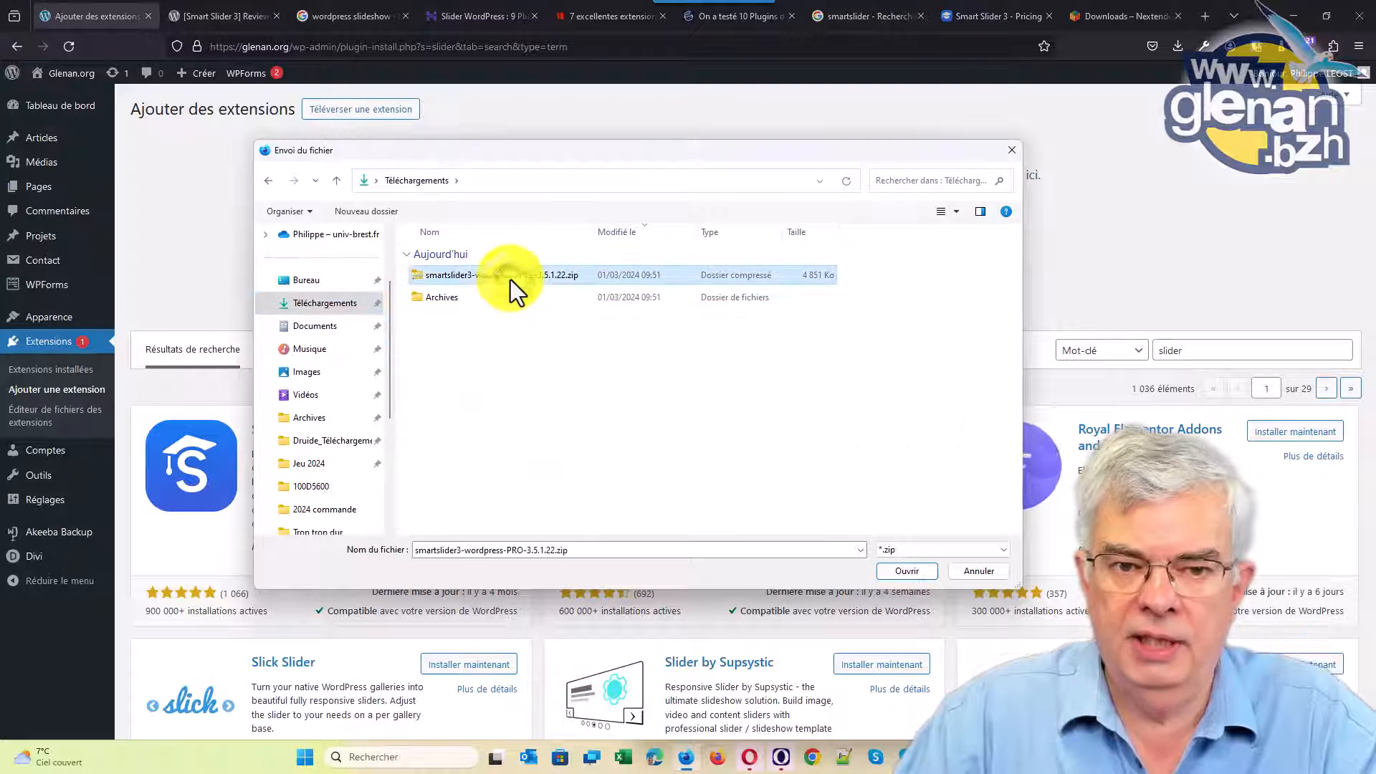
click(908, 571)
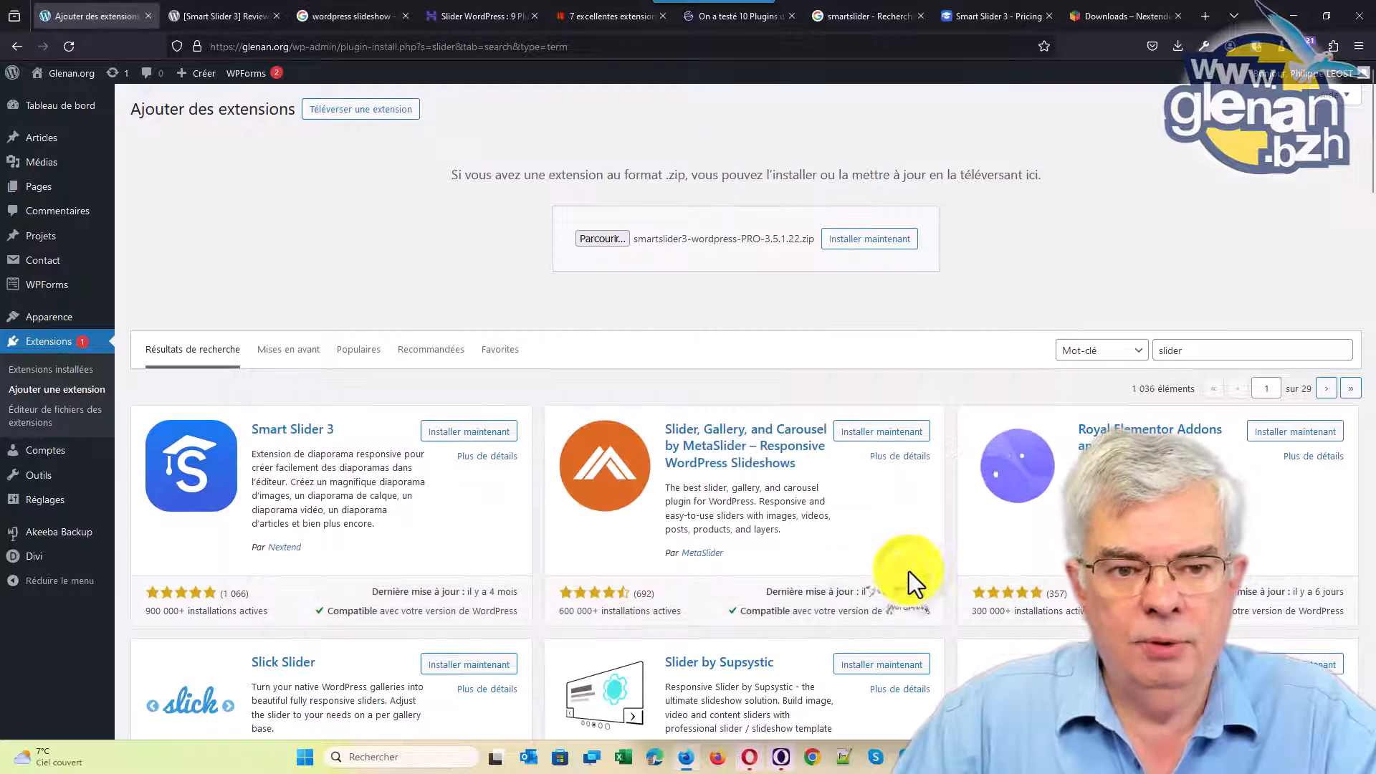
click(862, 249)
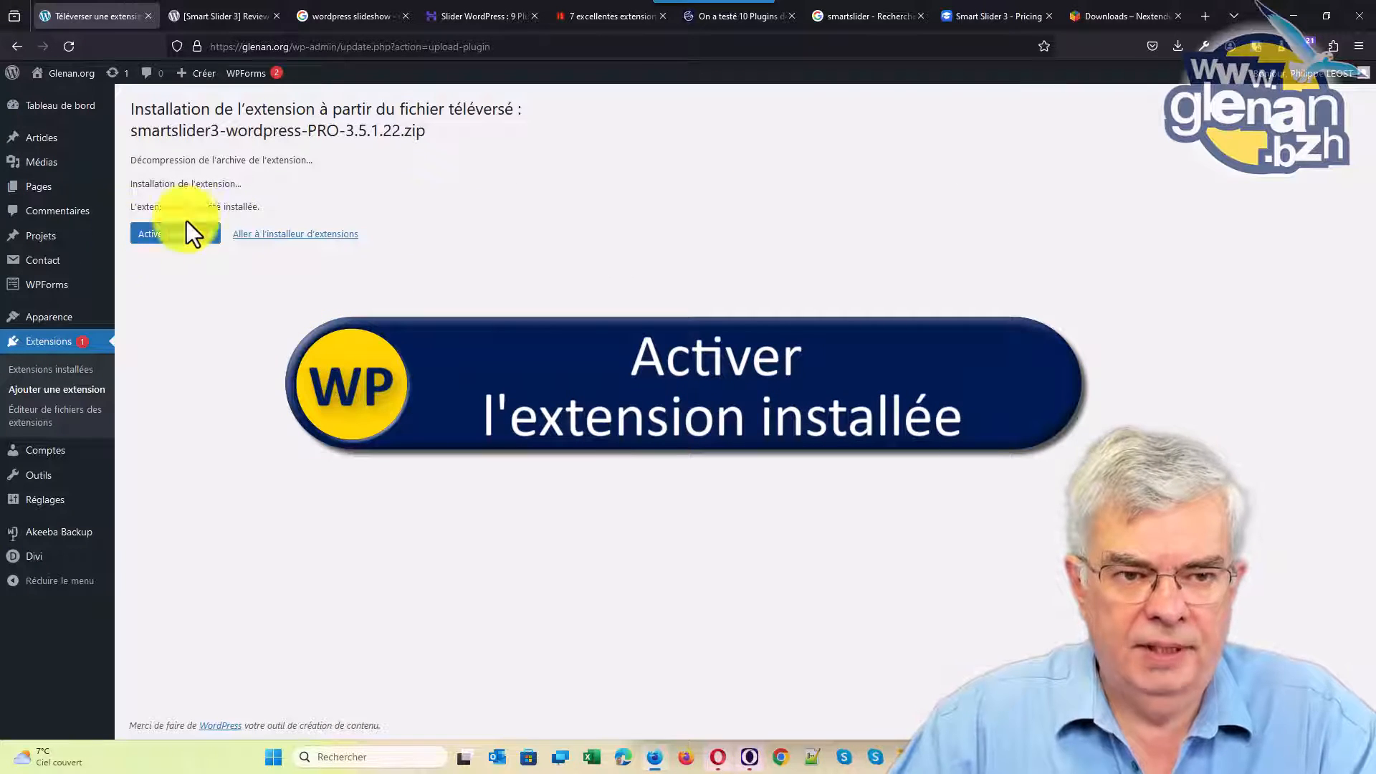
click(195, 242)
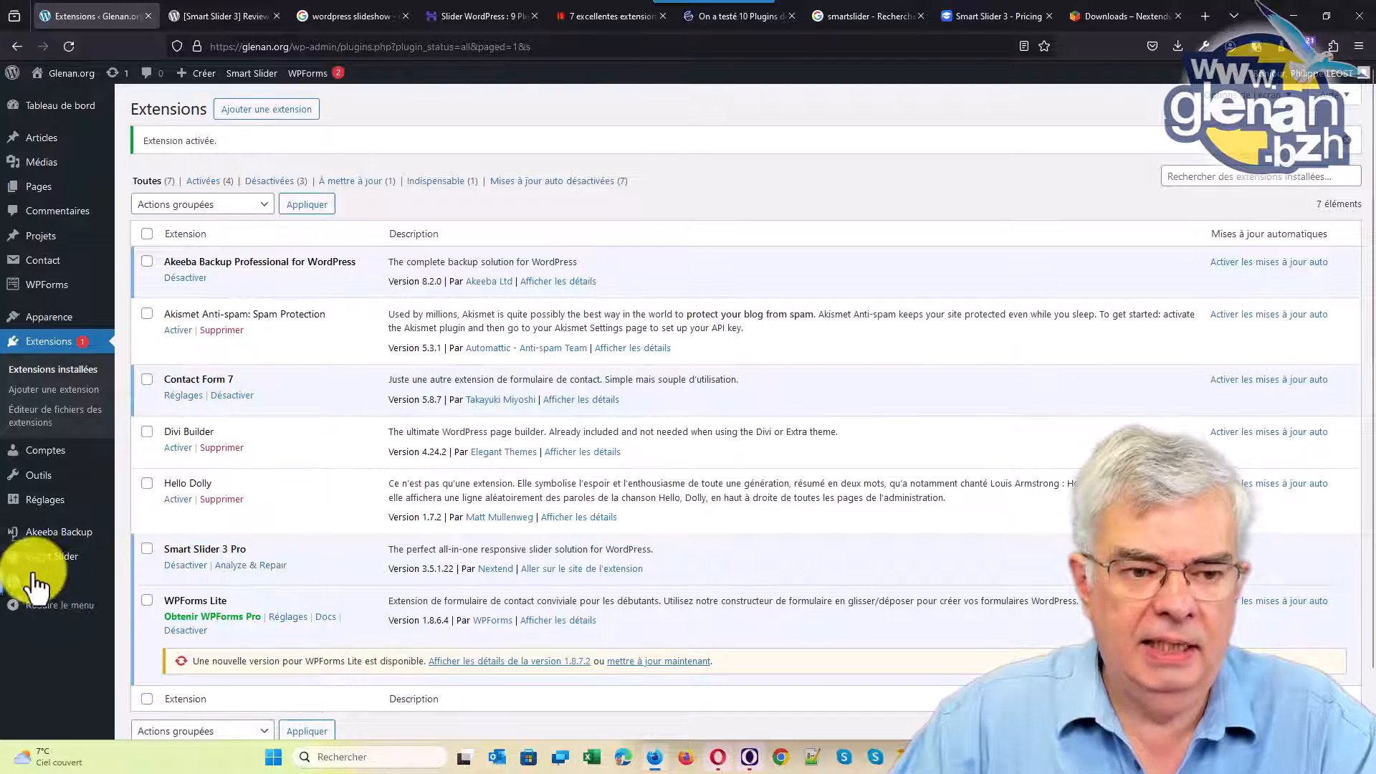
Step: Open the Smart Slider dashboard, skipping the welcome video, and activate Smart Slider 3 Pro with the Lifetime Edition licence
mouse_move(41, 568)
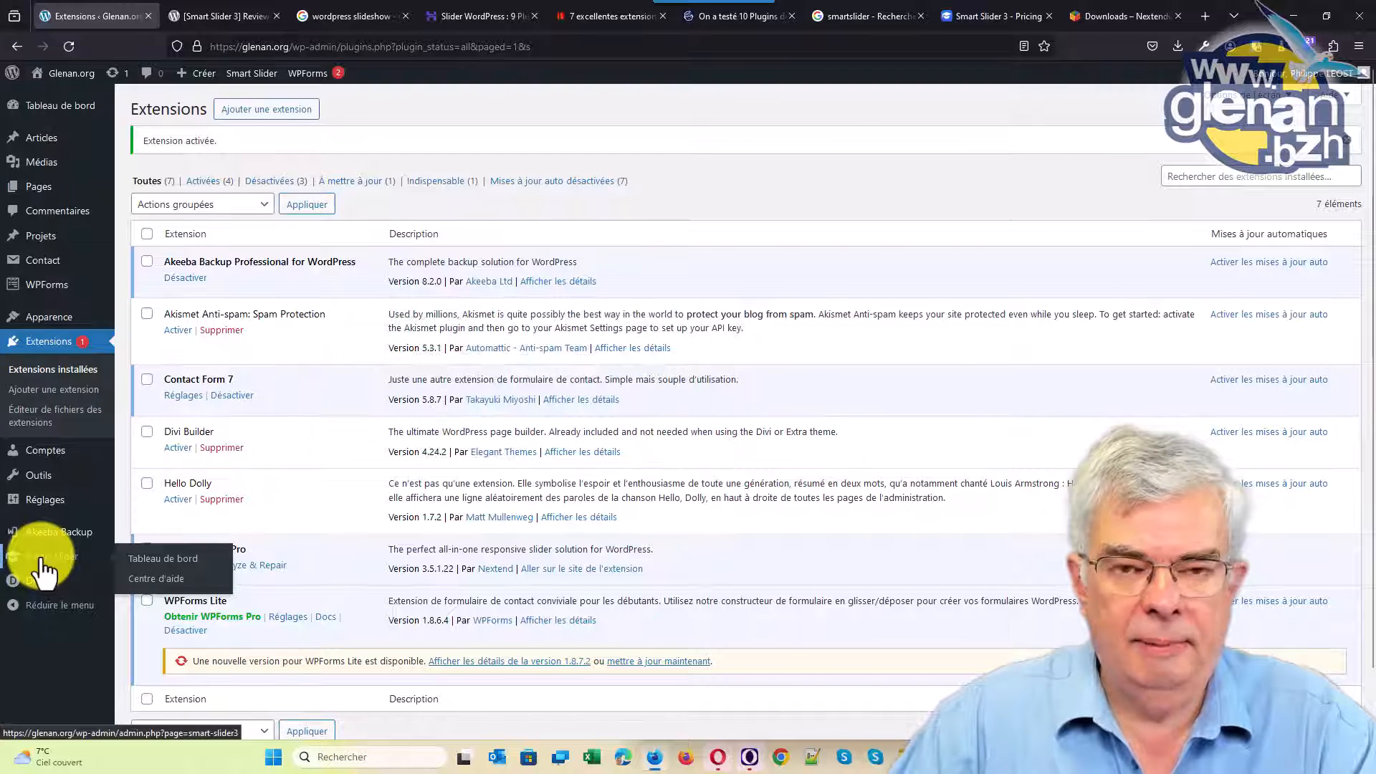
click(42, 565)
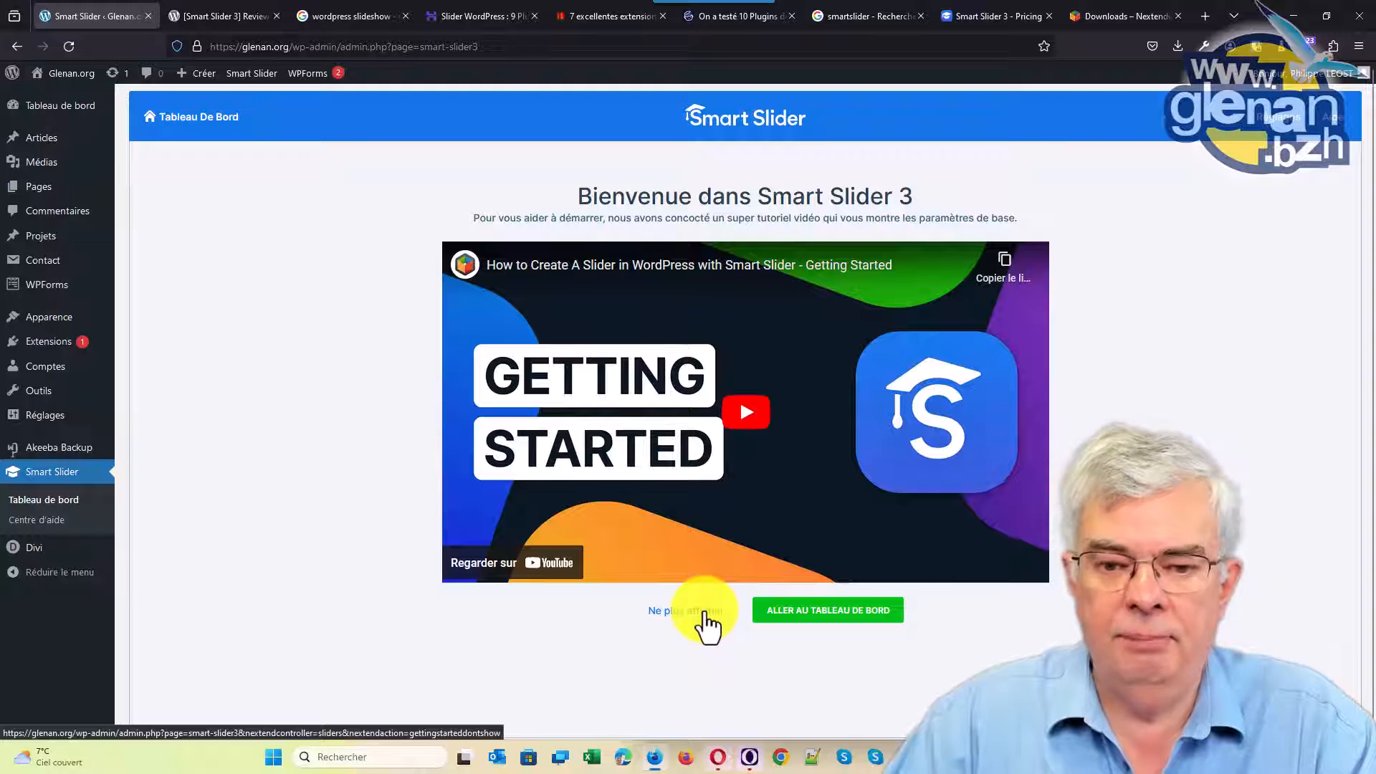
click(837, 613)
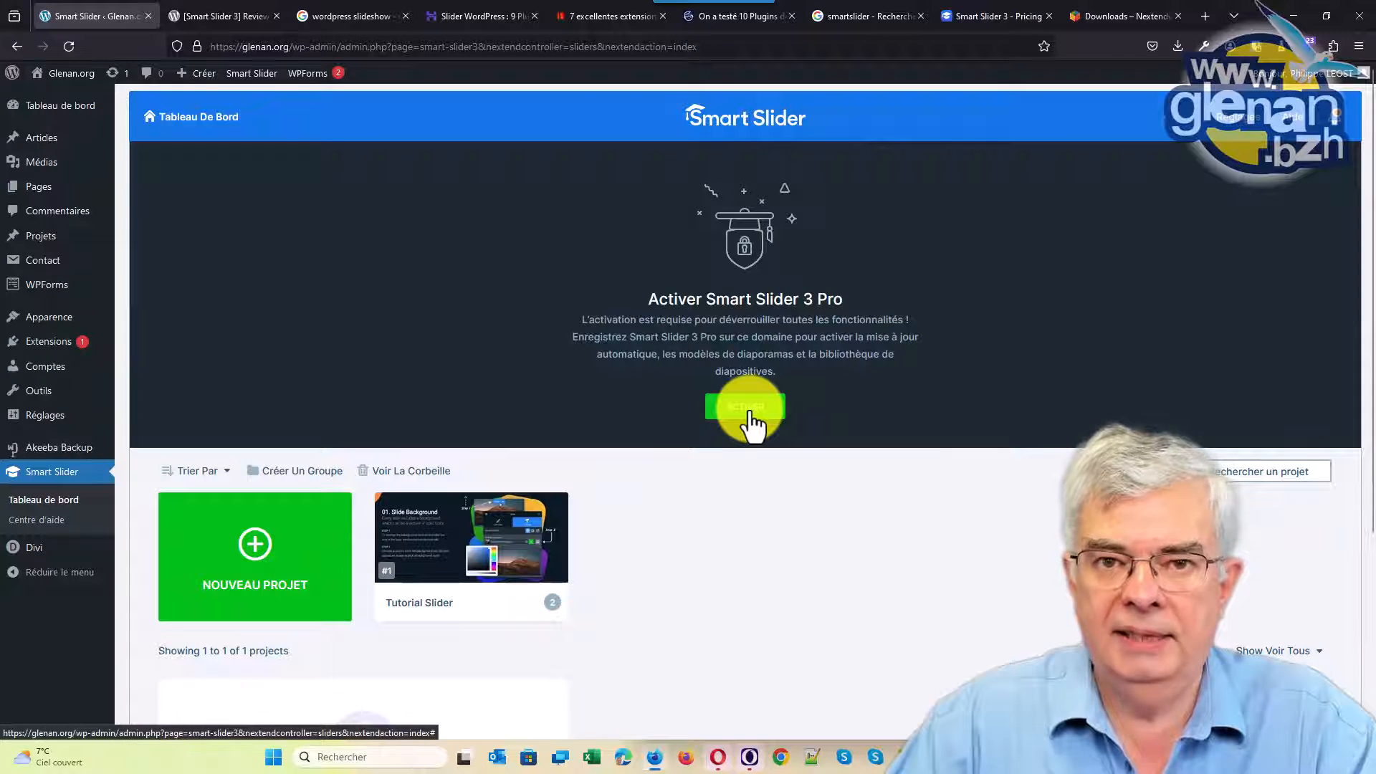
click(750, 414)
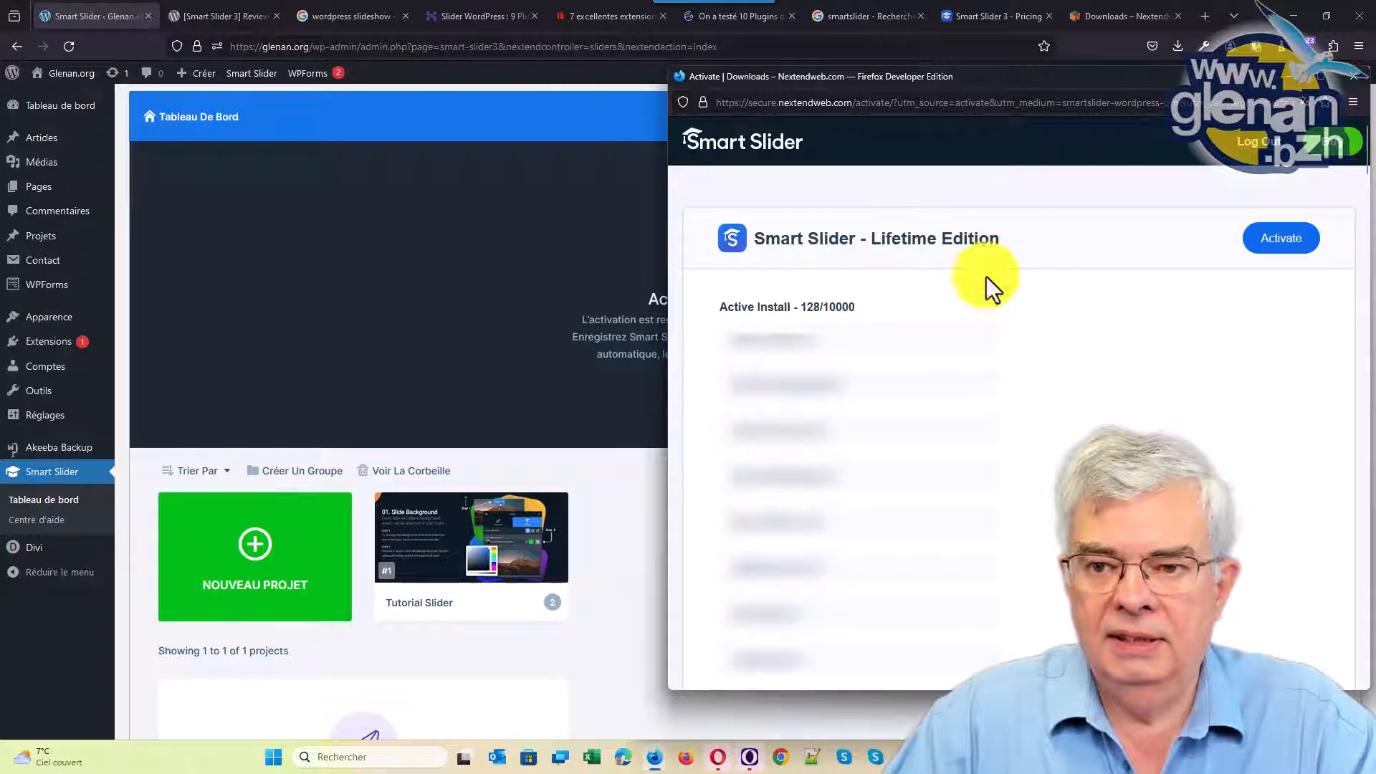
click(1292, 244)
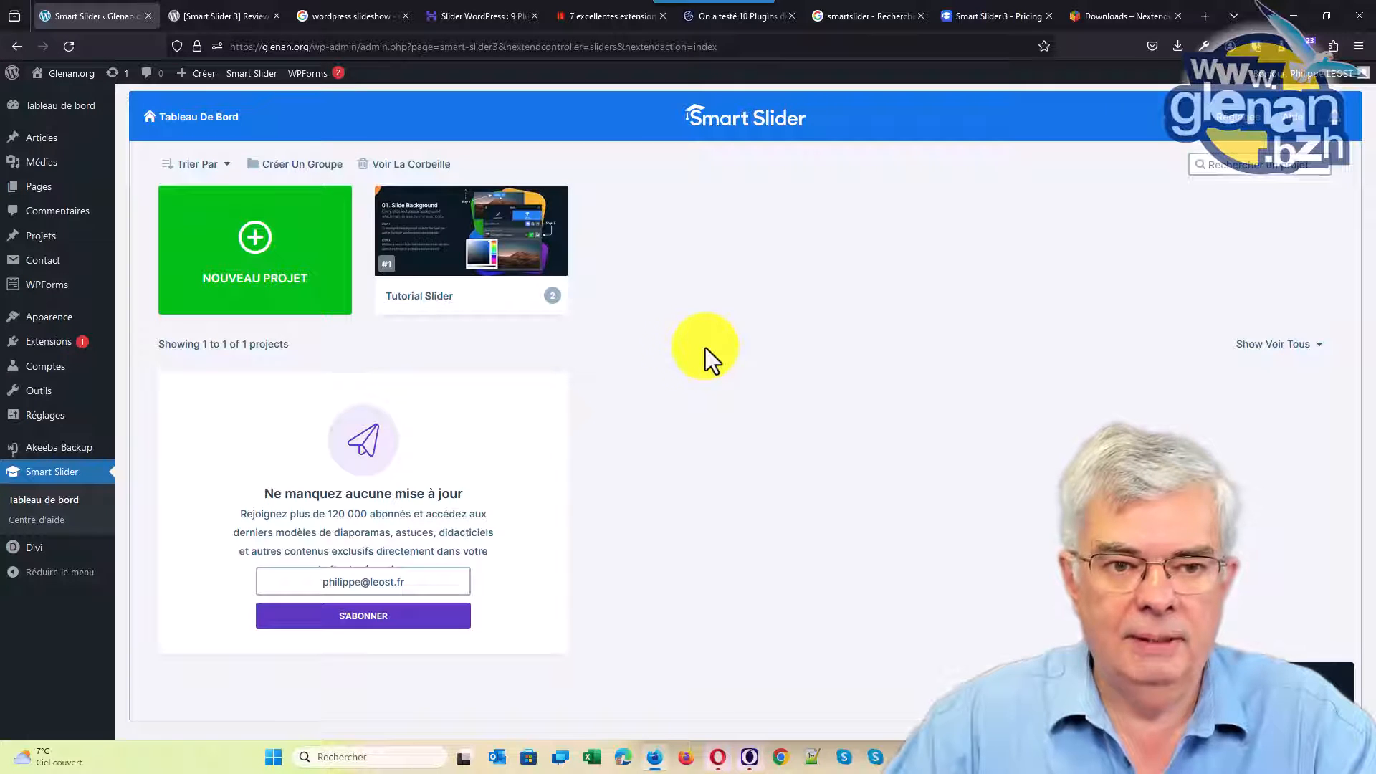
Step: Start a new project from a template and look through the sliders offered in the template library
mouse_move(445, 276)
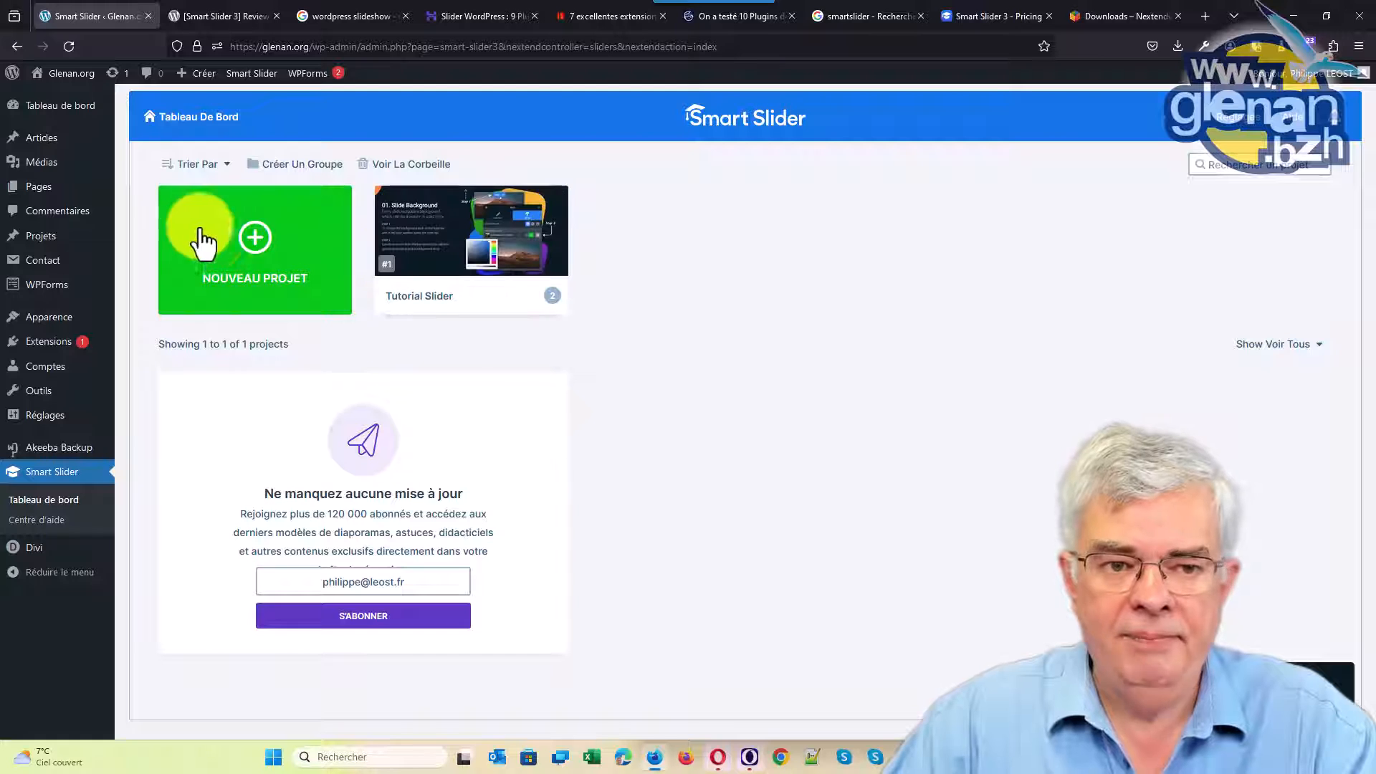
click(251, 283)
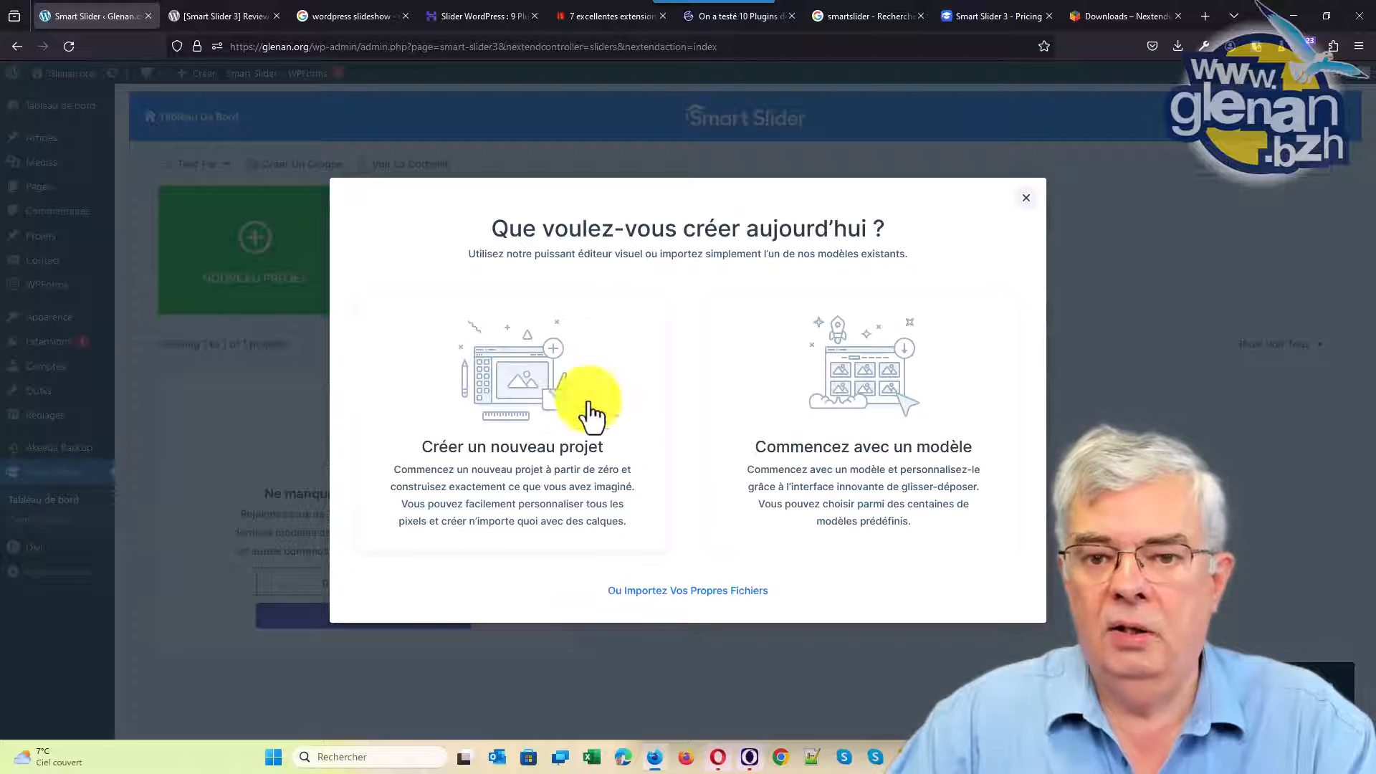
click(867, 425)
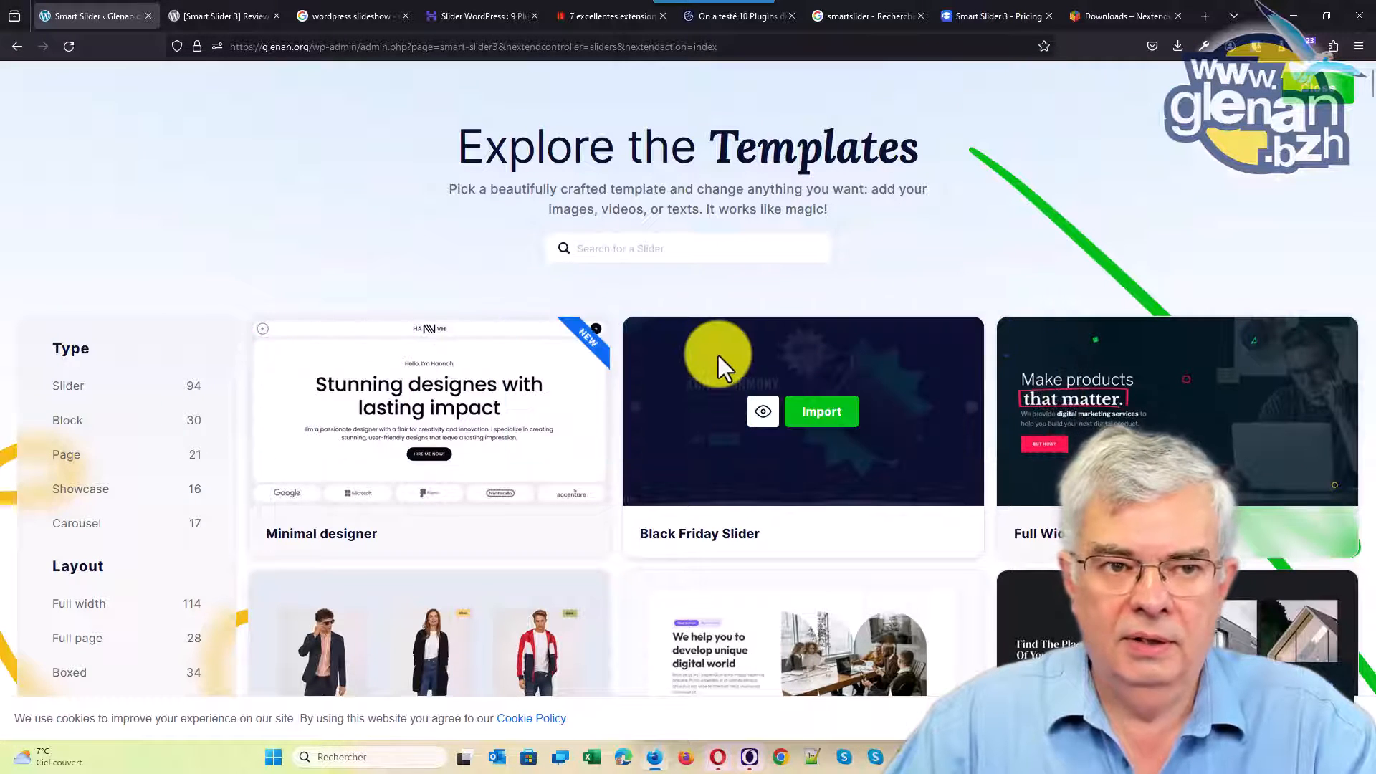
mouse_move(388, 348)
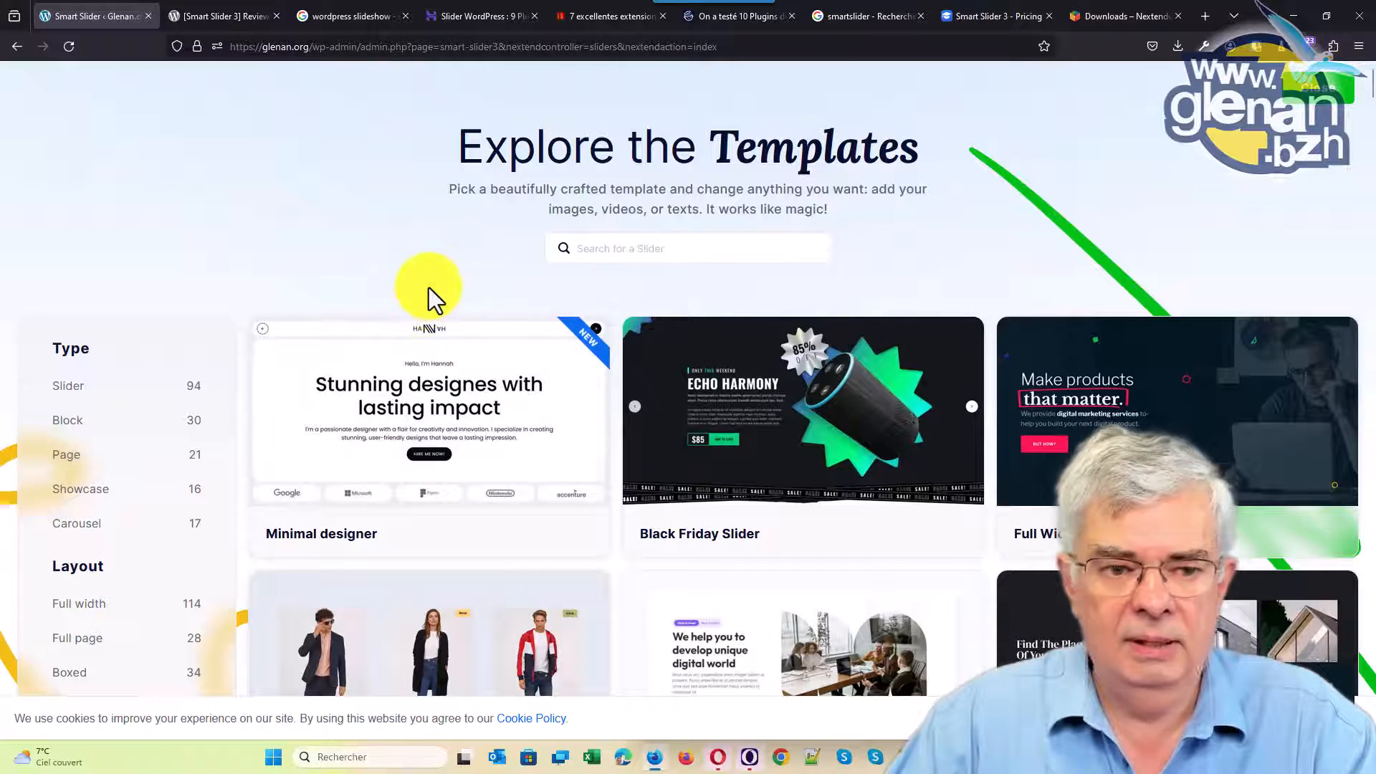
scroll(429, 287, down, 3)
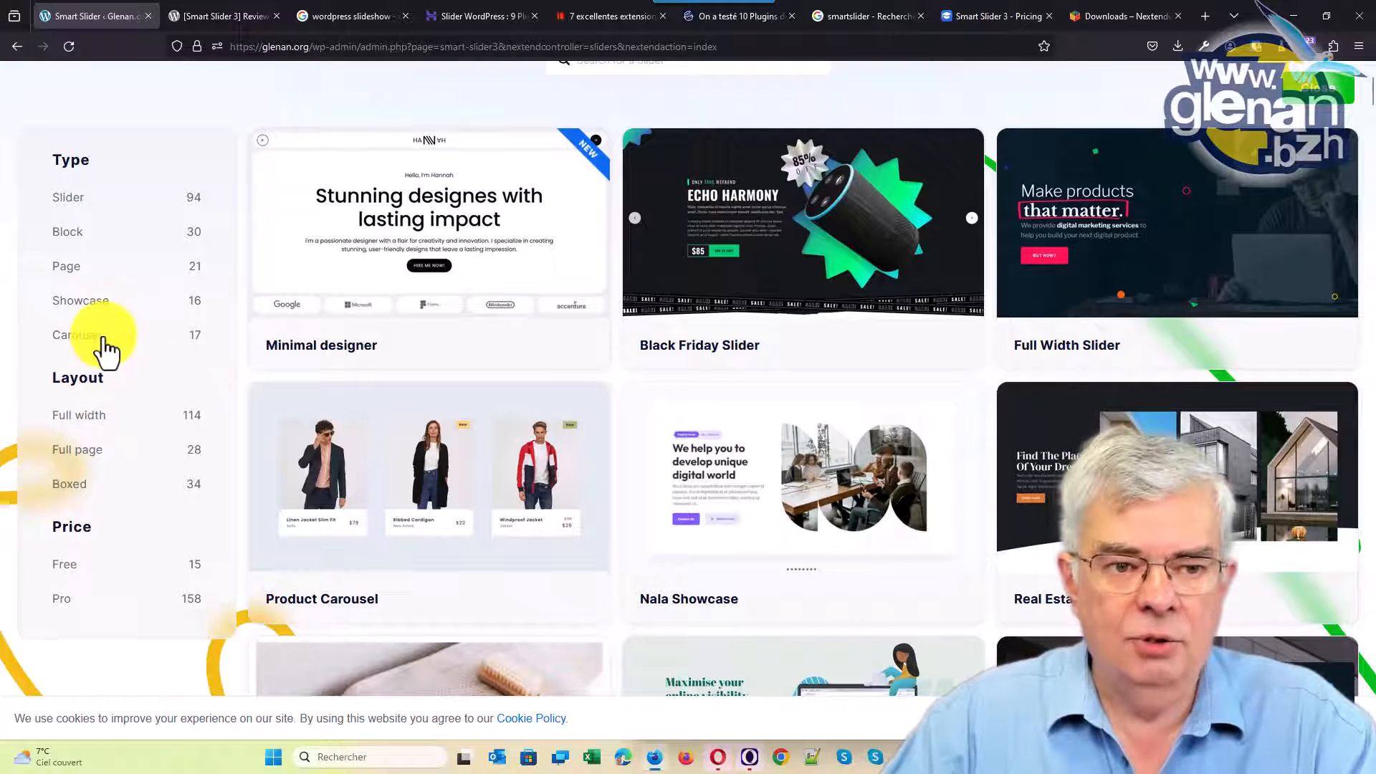
scroll(774, 333, down, 5)
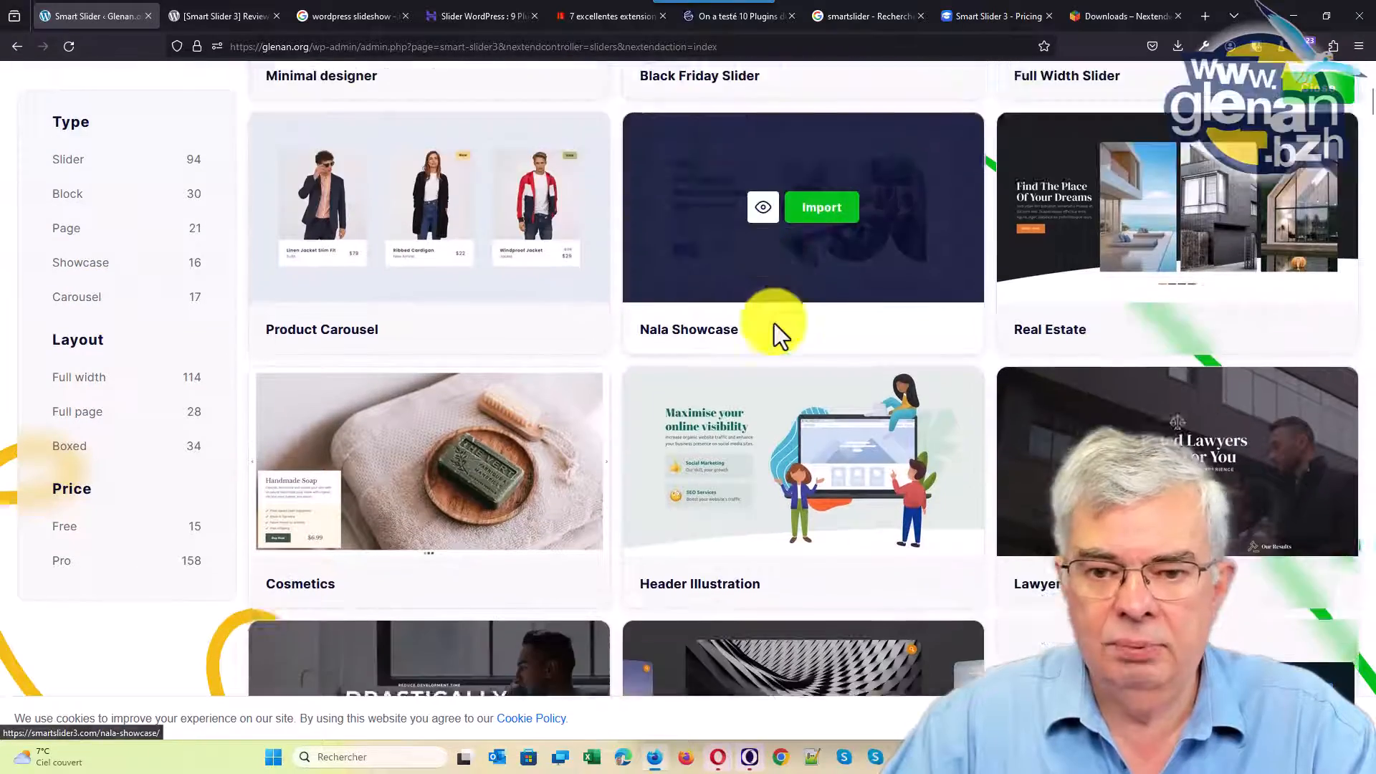
scroll(774, 324, down, 7)
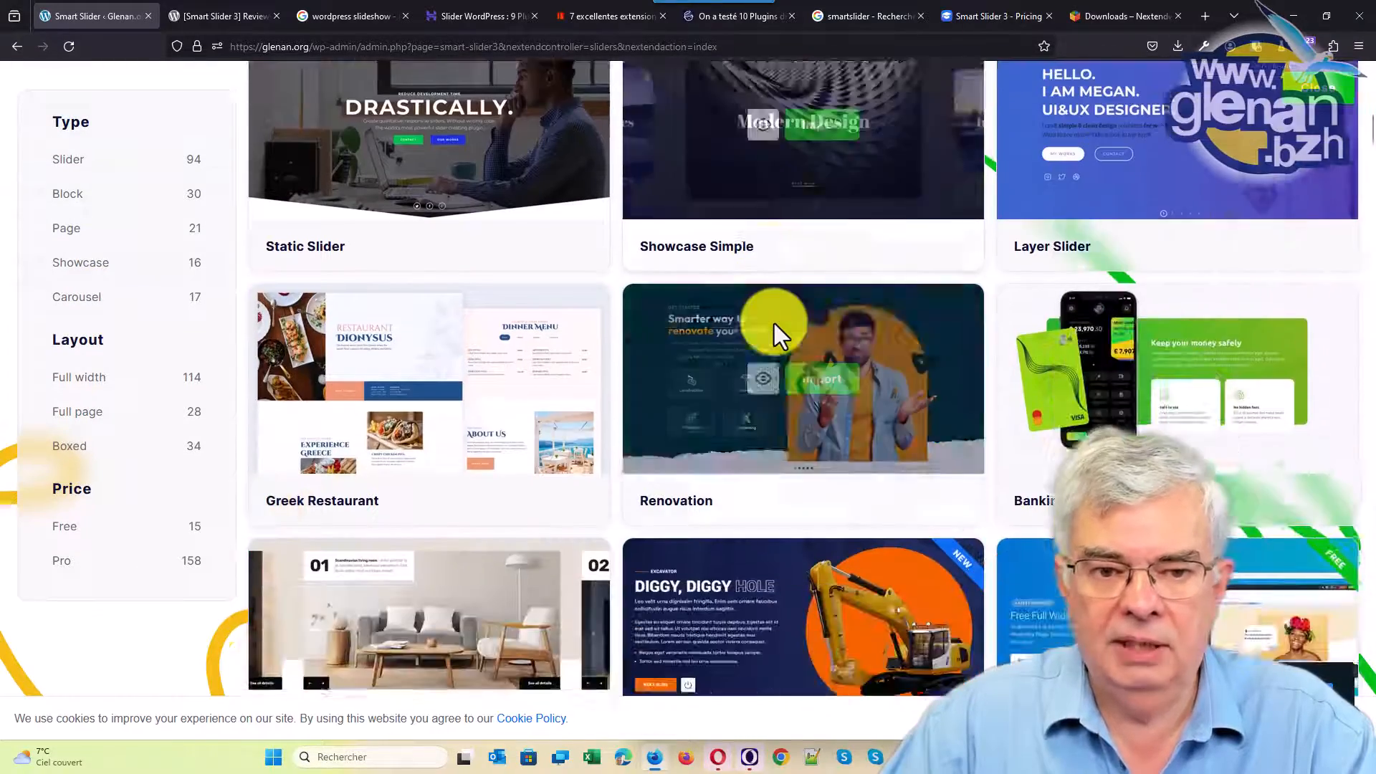
scroll(774, 324, down, 4)
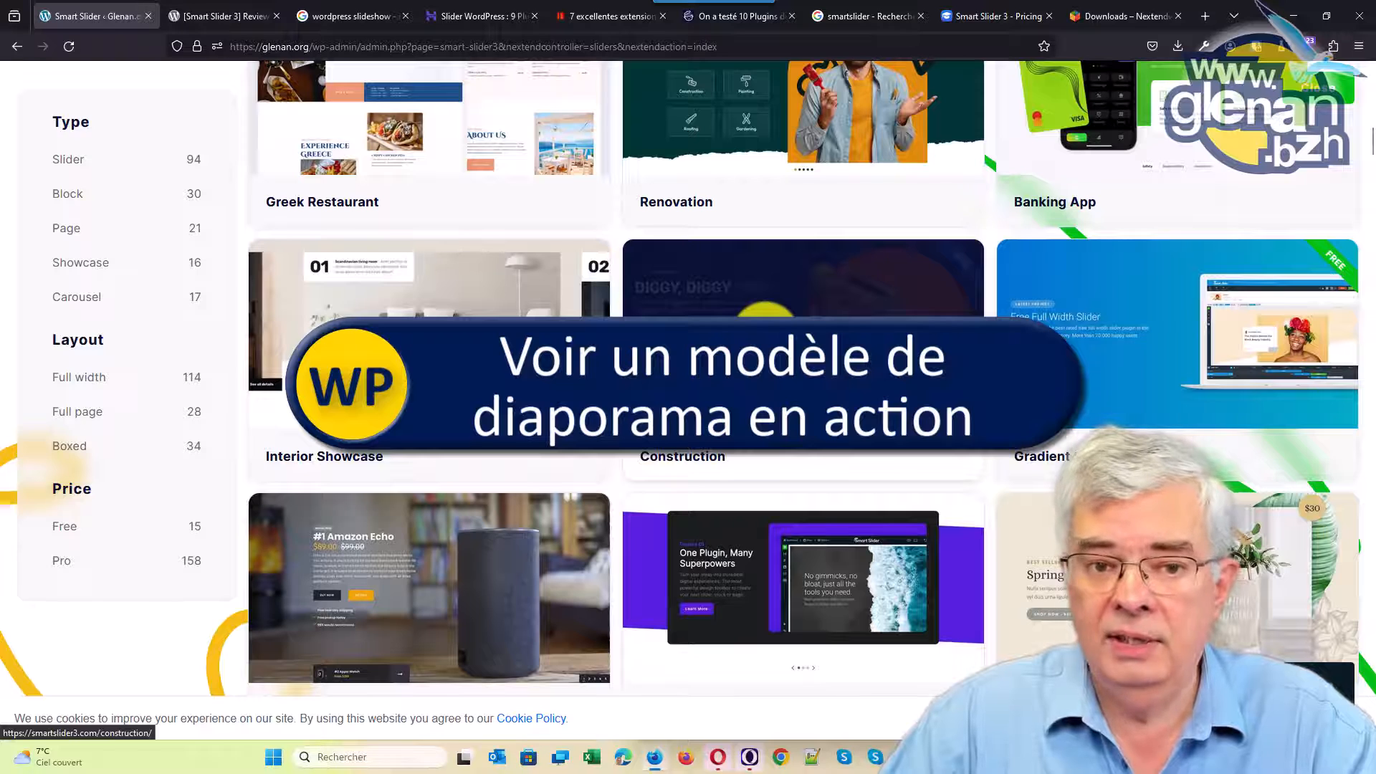
Step: Preview the Construction template, try its slide controls, and return to the template library
click(803, 373)
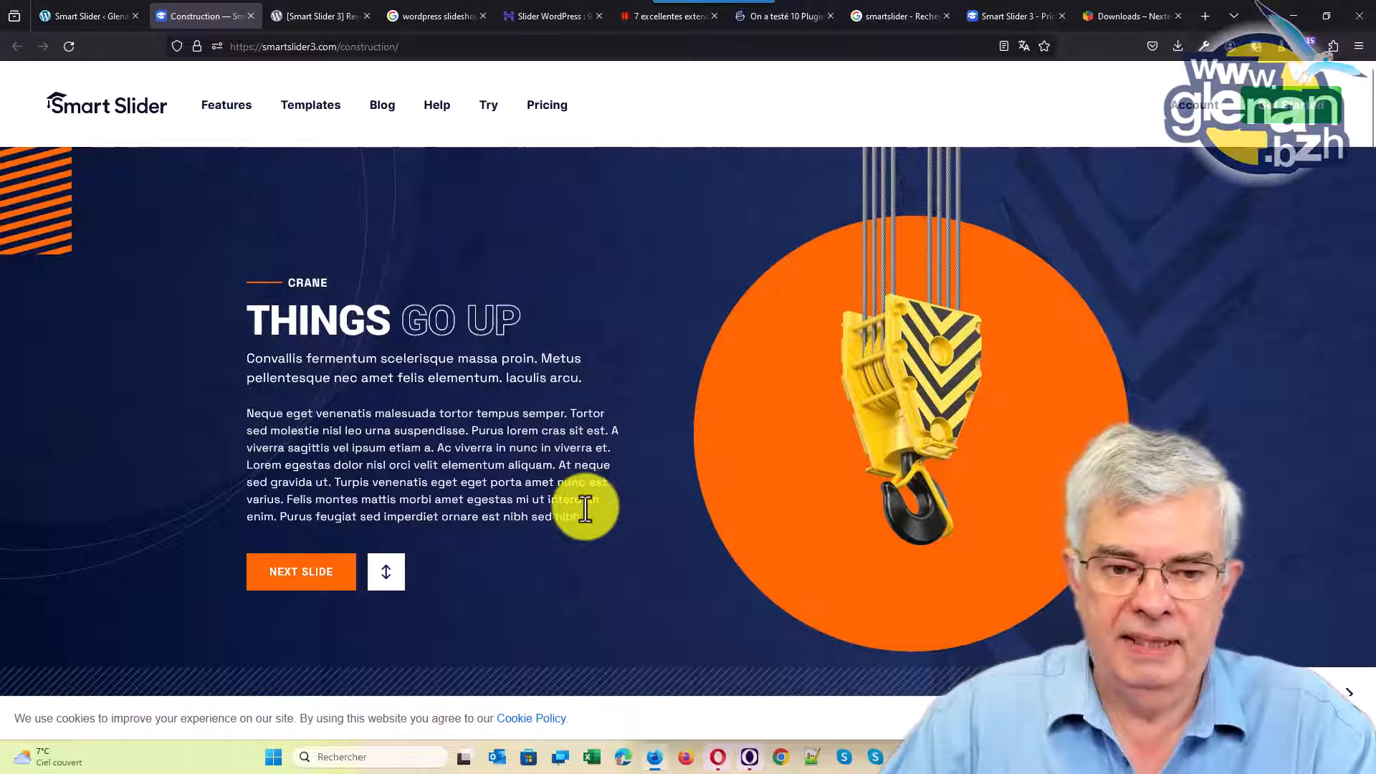
click(400, 577)
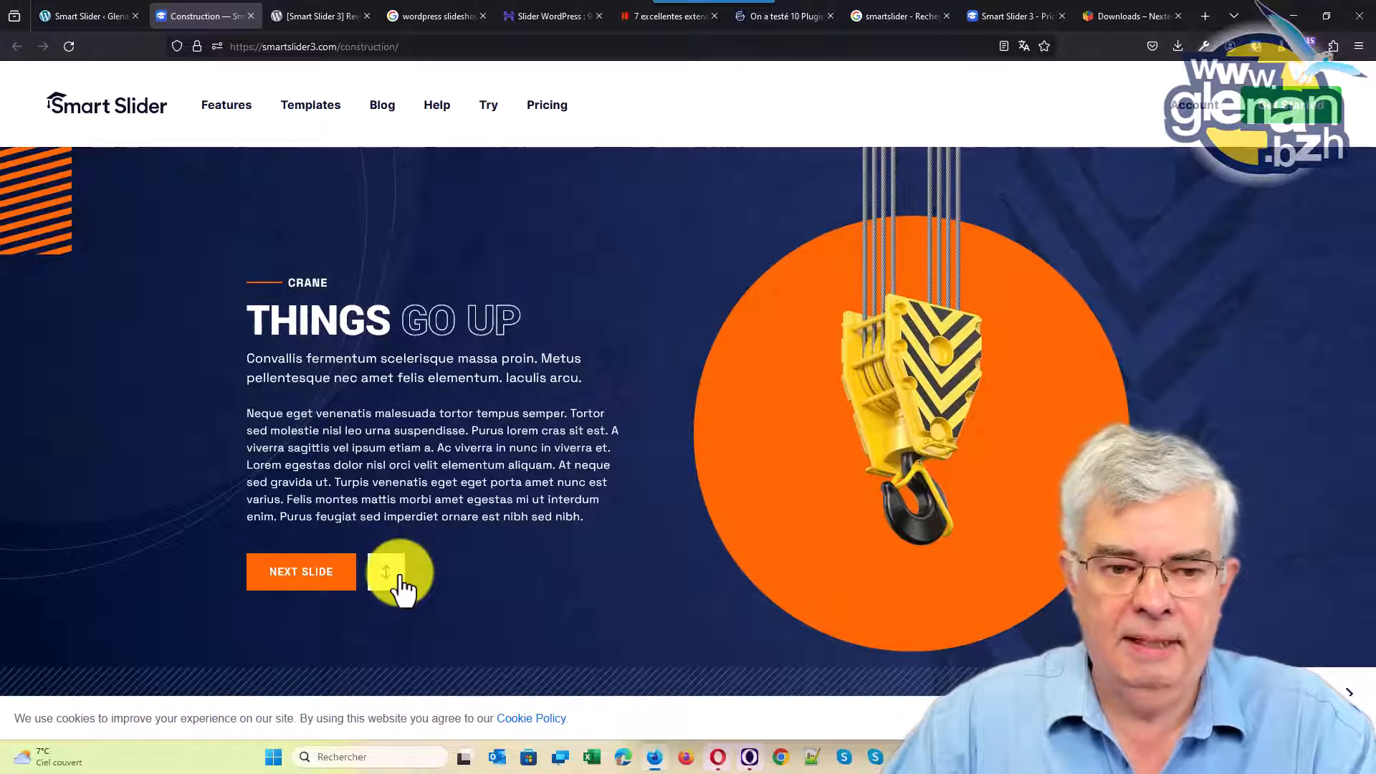
click(293, 582)
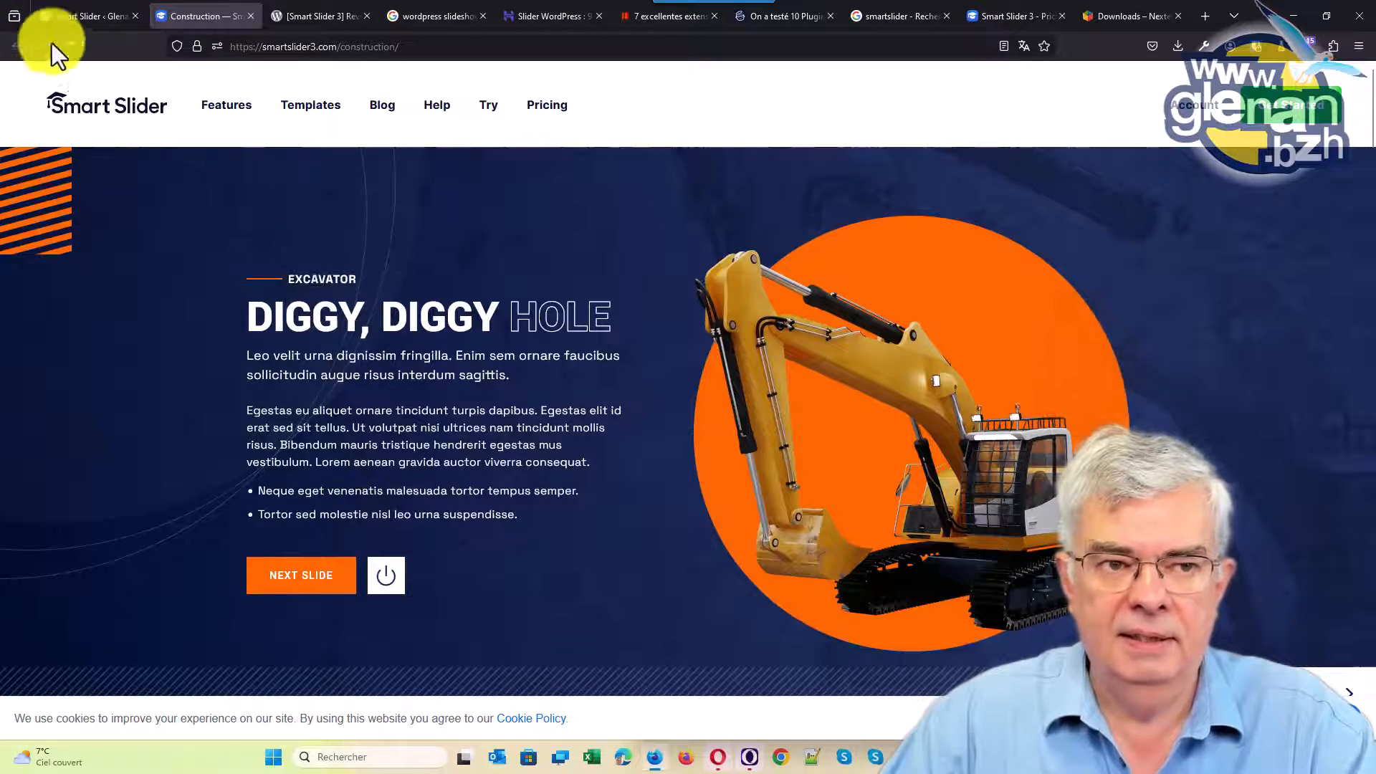
click(99, 21)
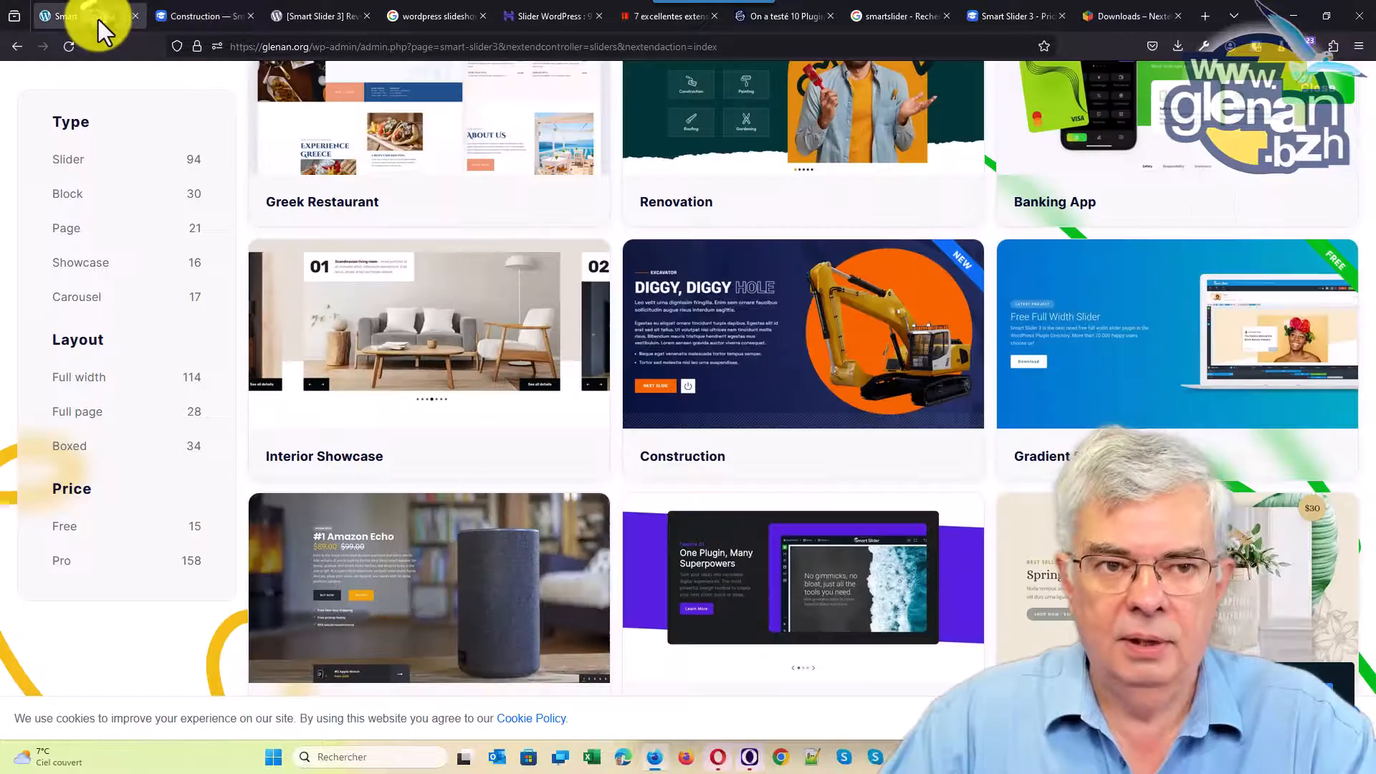
Step: Preview the Product Carousel template, then return to the template library and close it without importing anything
mouse_move(752, 368)
scroll(642, 367, down, 1)
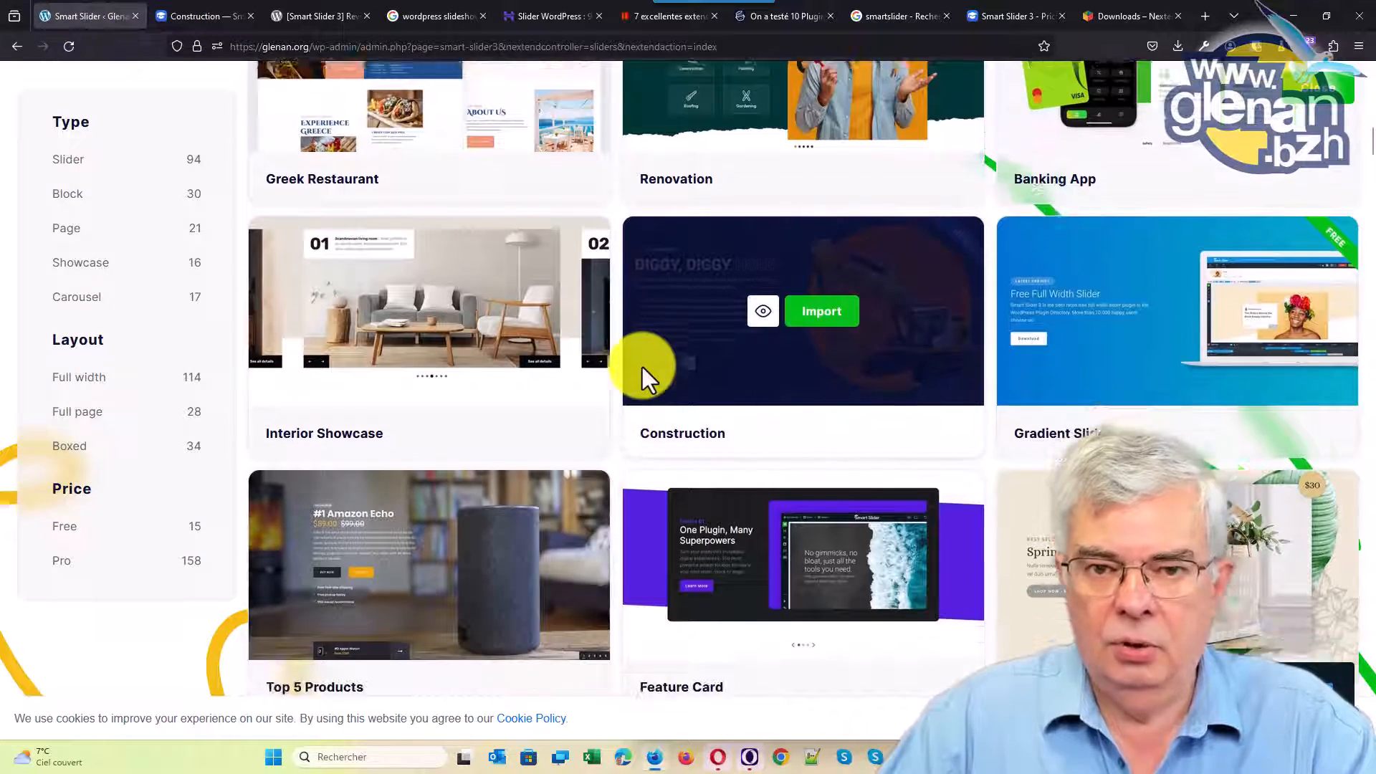
scroll(644, 363, up, 10)
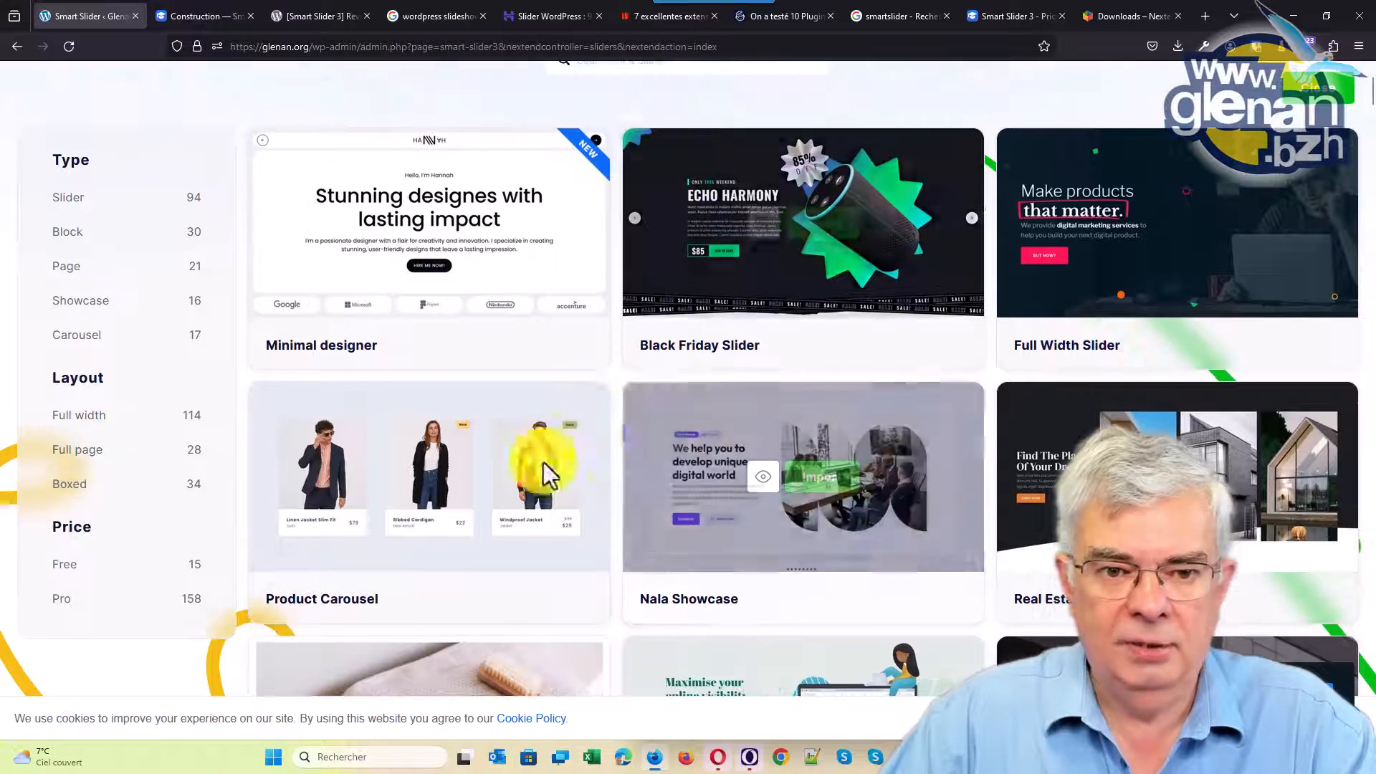
mouse_move(421, 476)
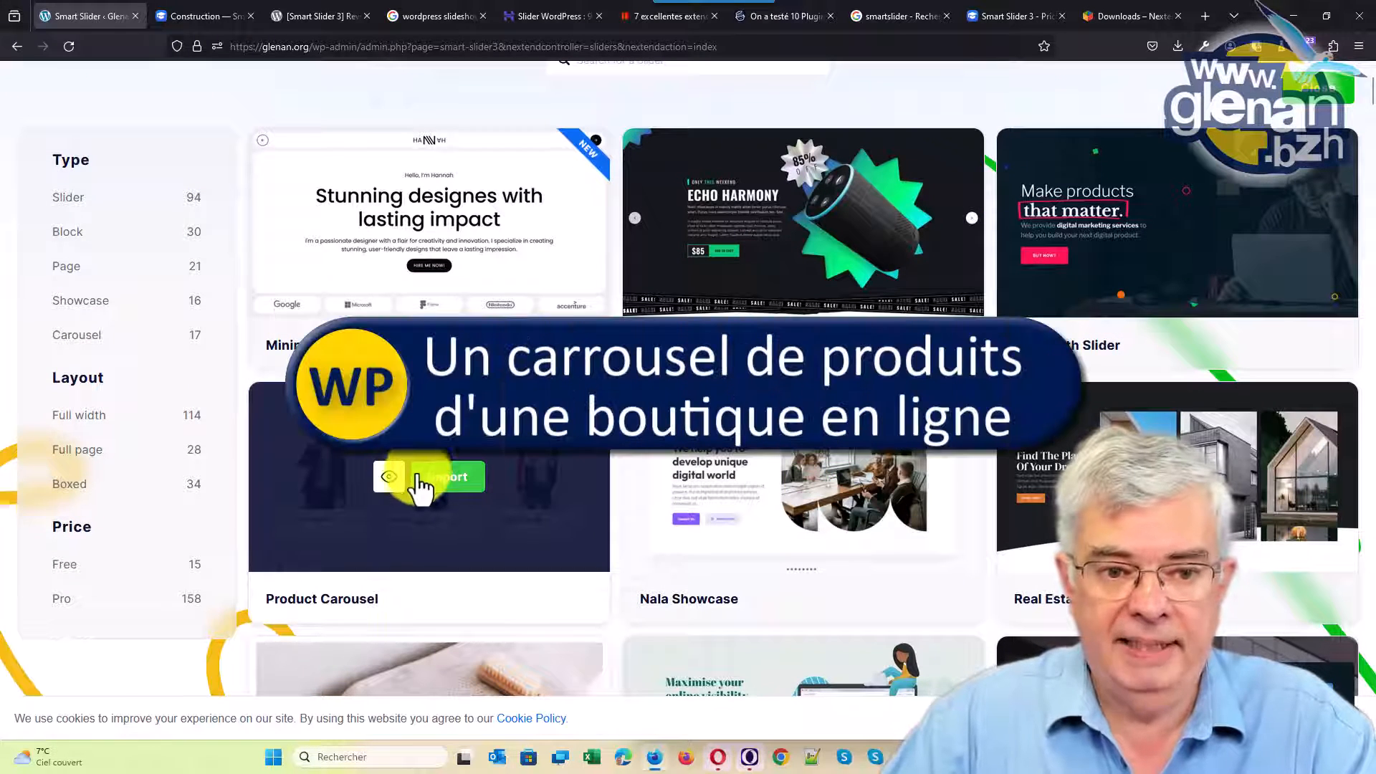
click(388, 477)
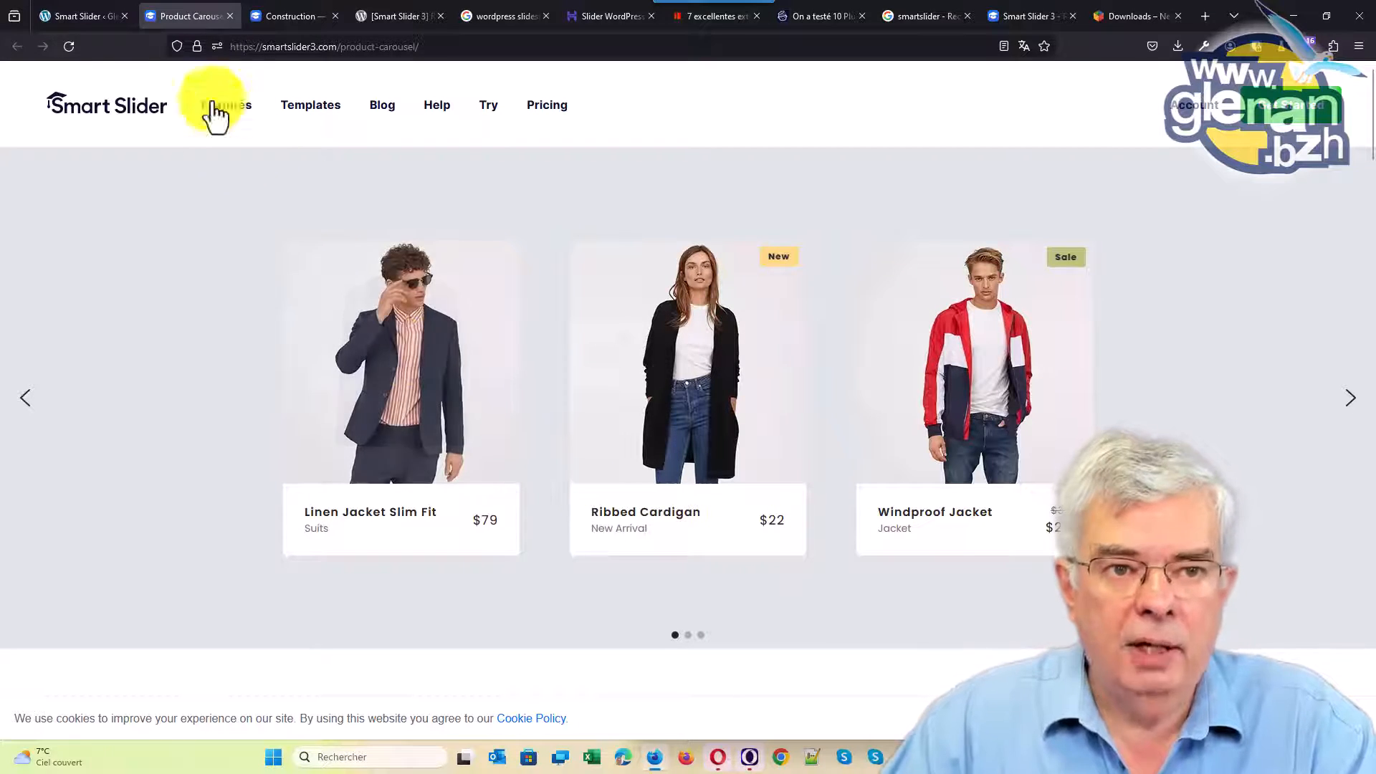
click(89, 15)
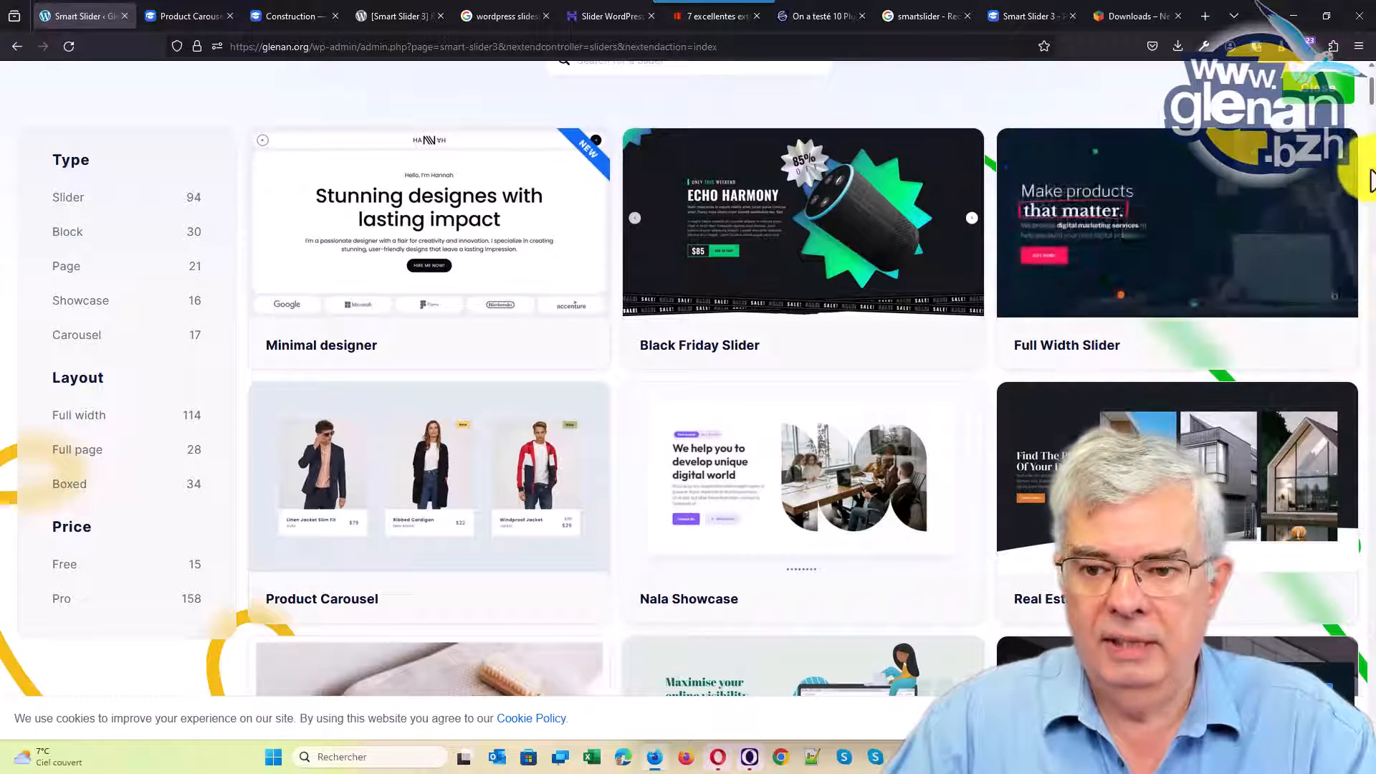
mouse_move(1130, 291)
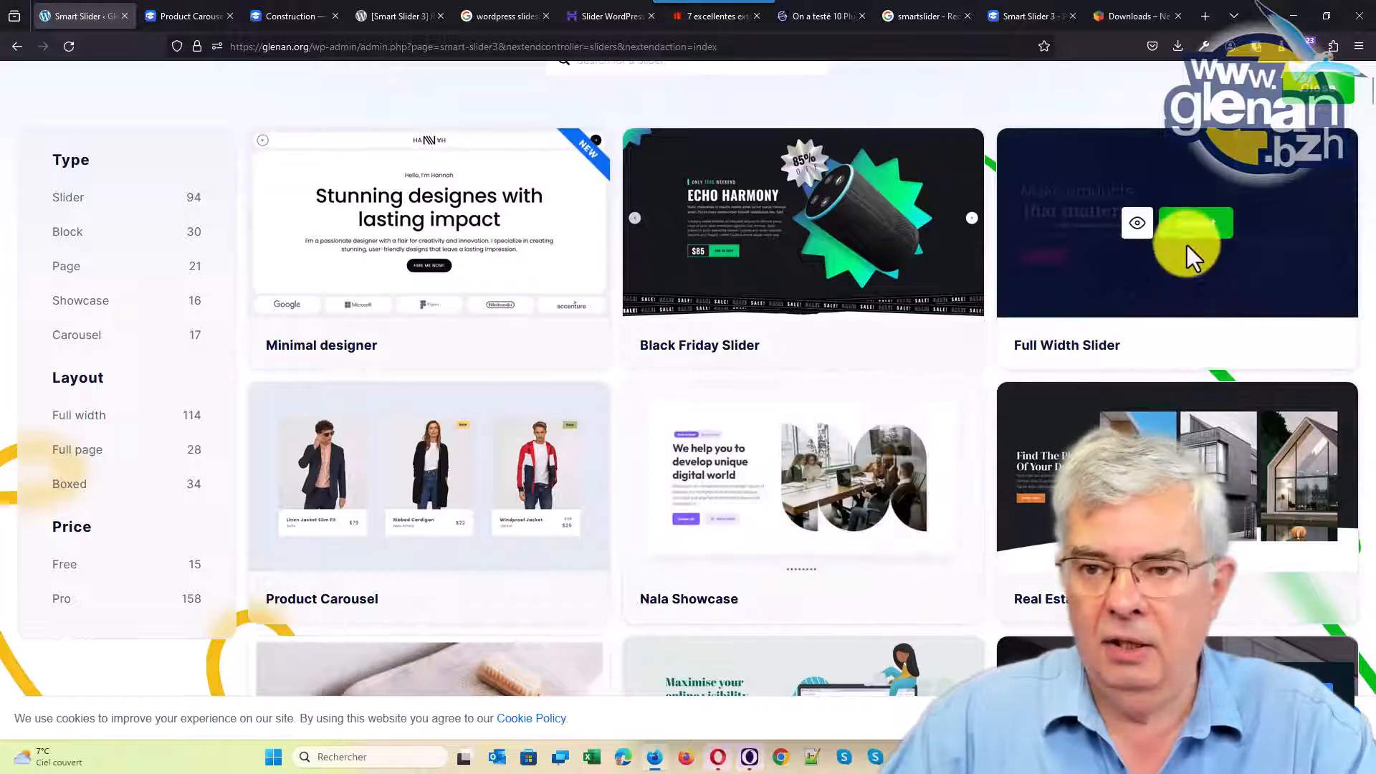
click(1321, 109)
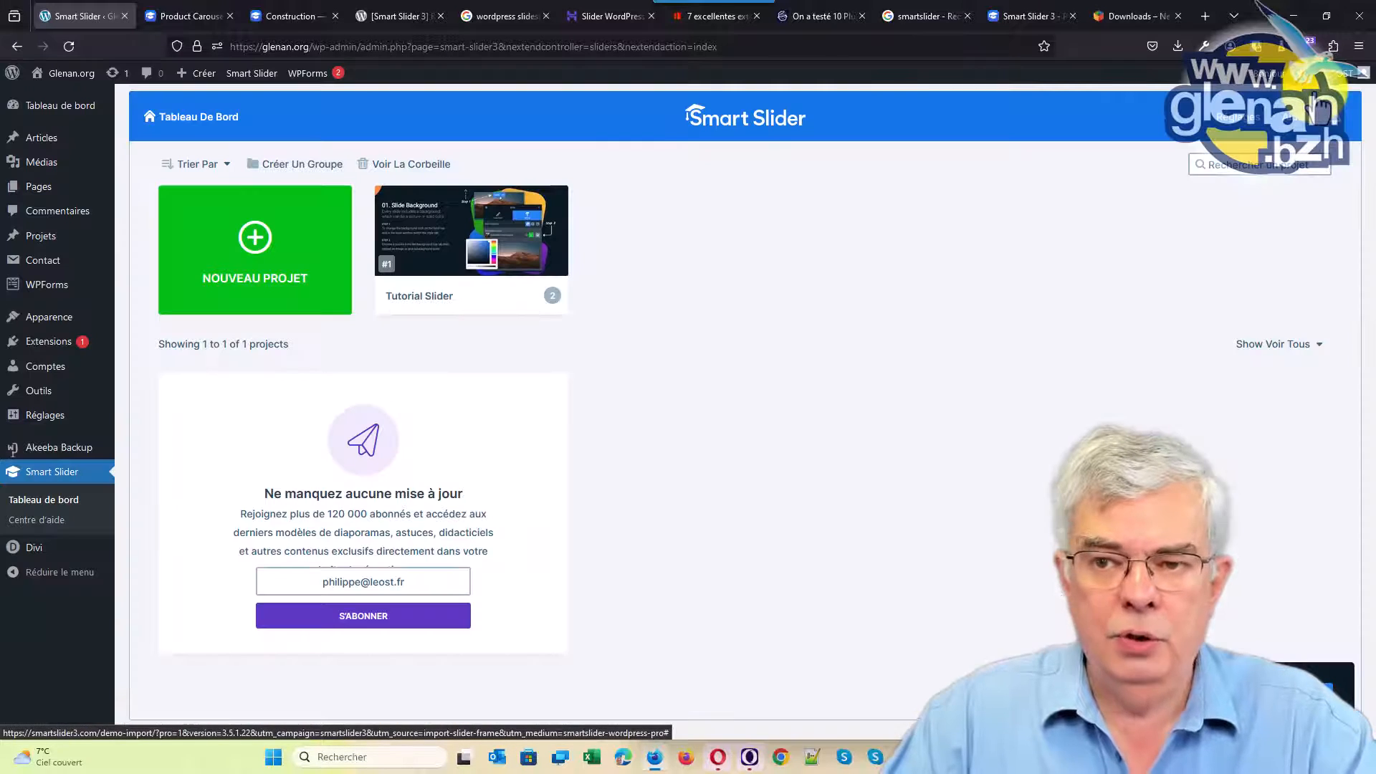
Step: Create a new project from scratch as a simple full-width slideshow, 1200 × 600 px, with a first name as its name
click(270, 270)
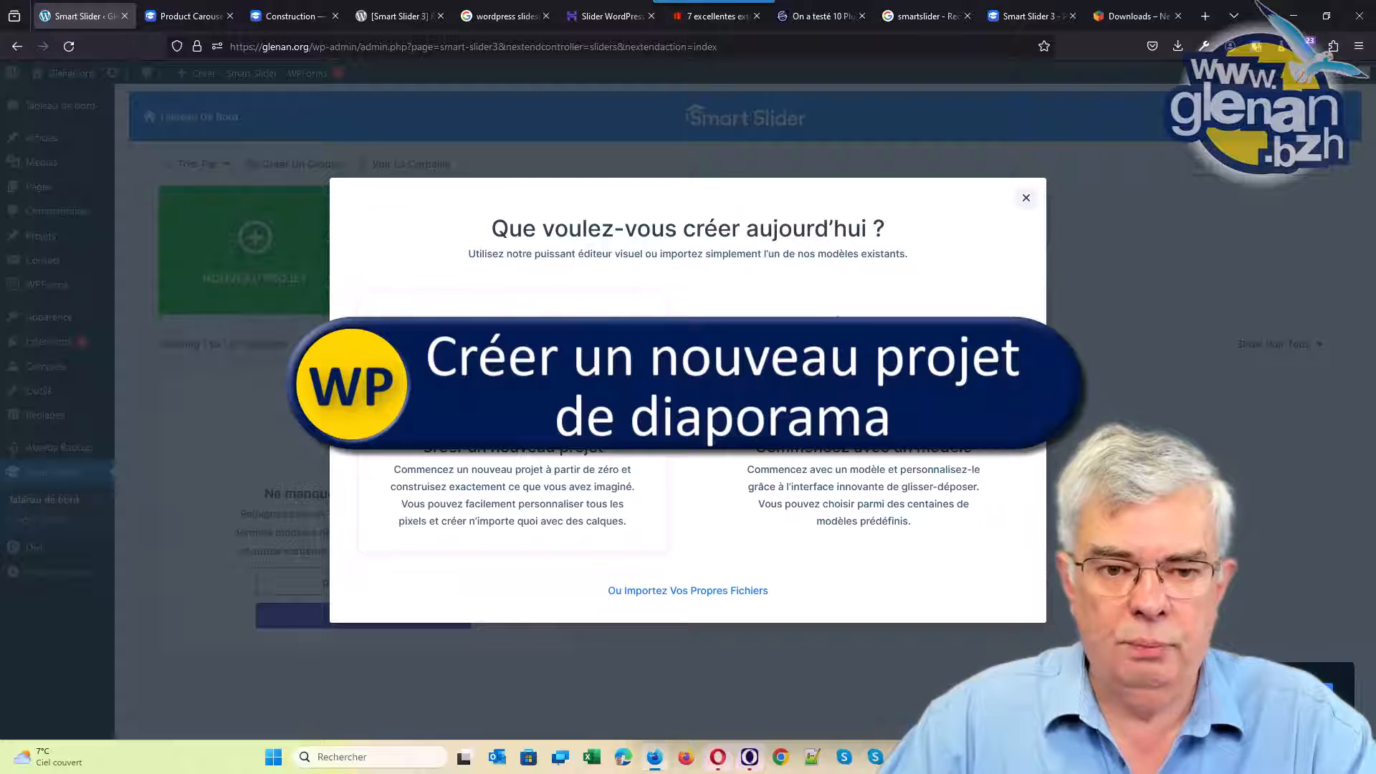
click(510, 407)
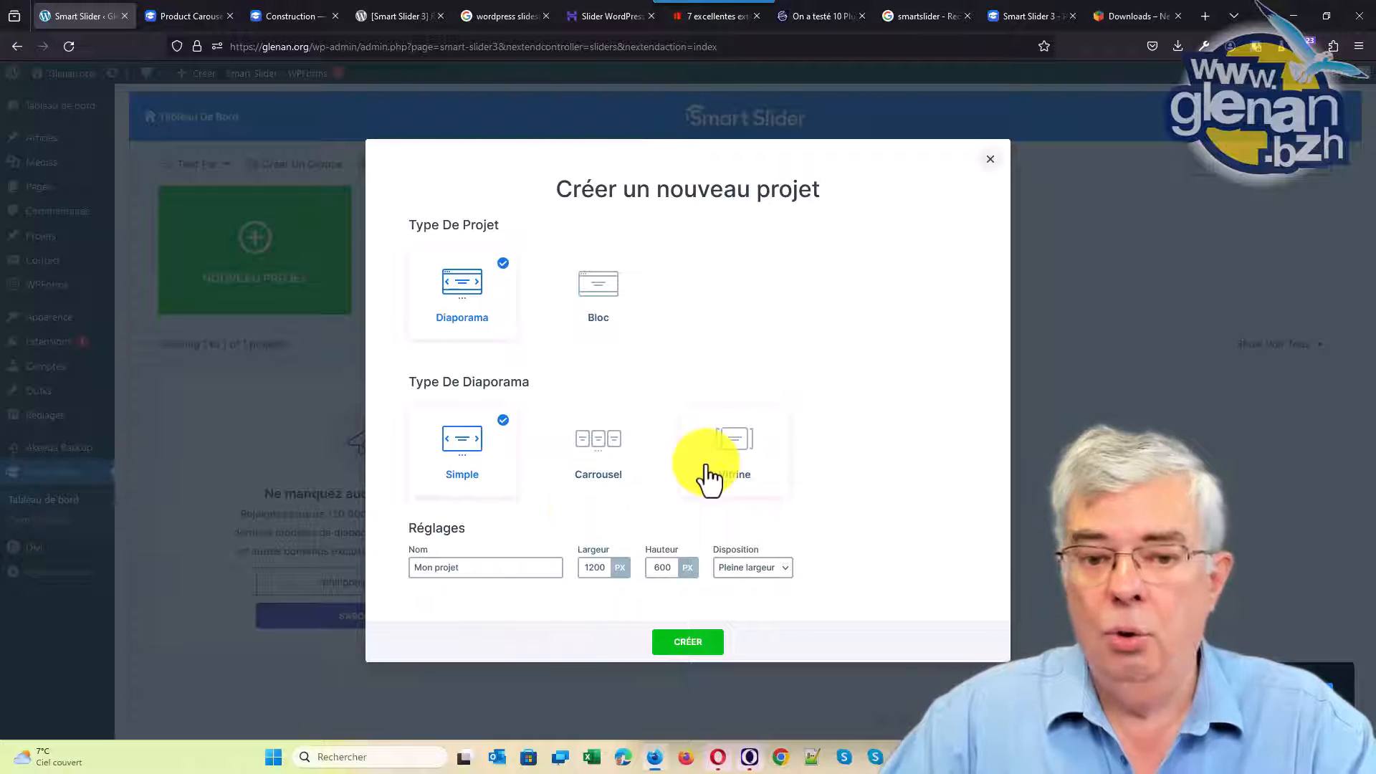
drag(507, 570, 350, 568)
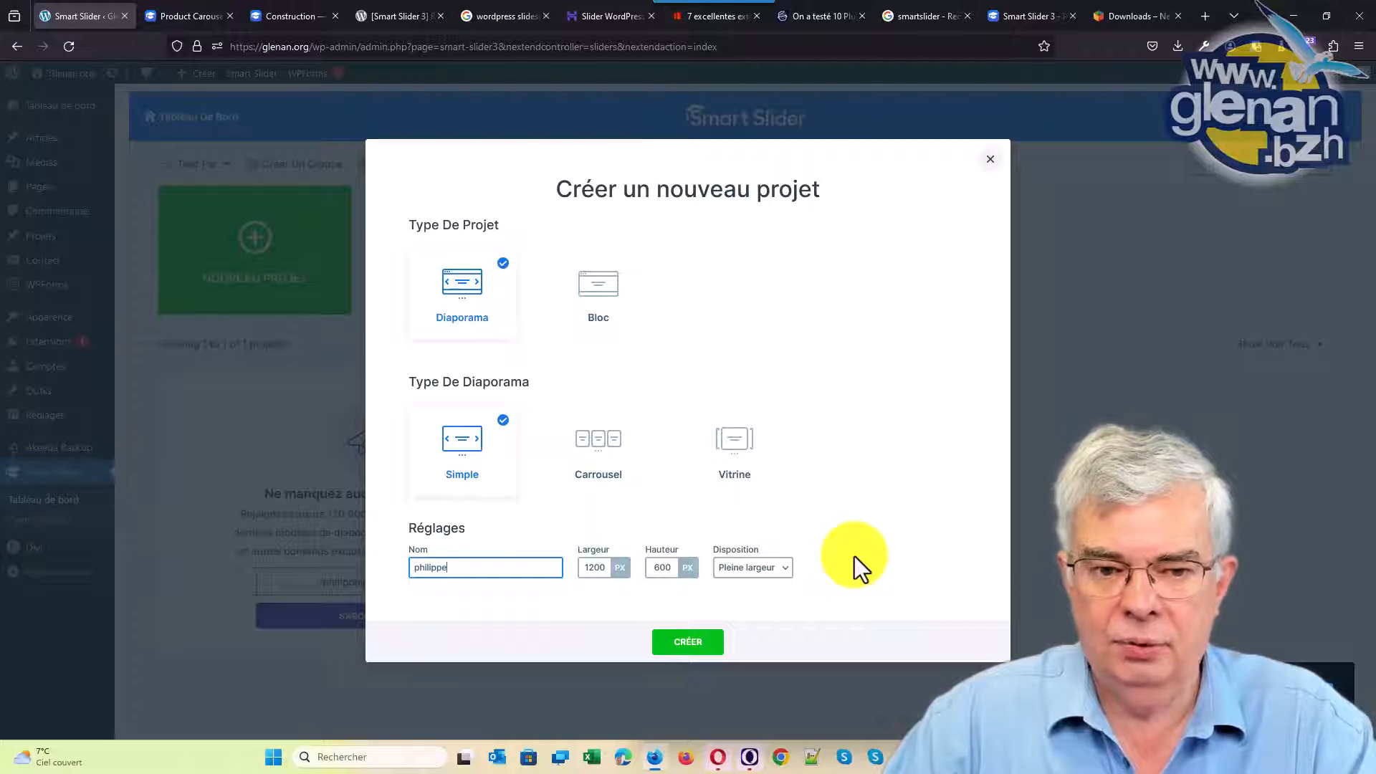
click(689, 649)
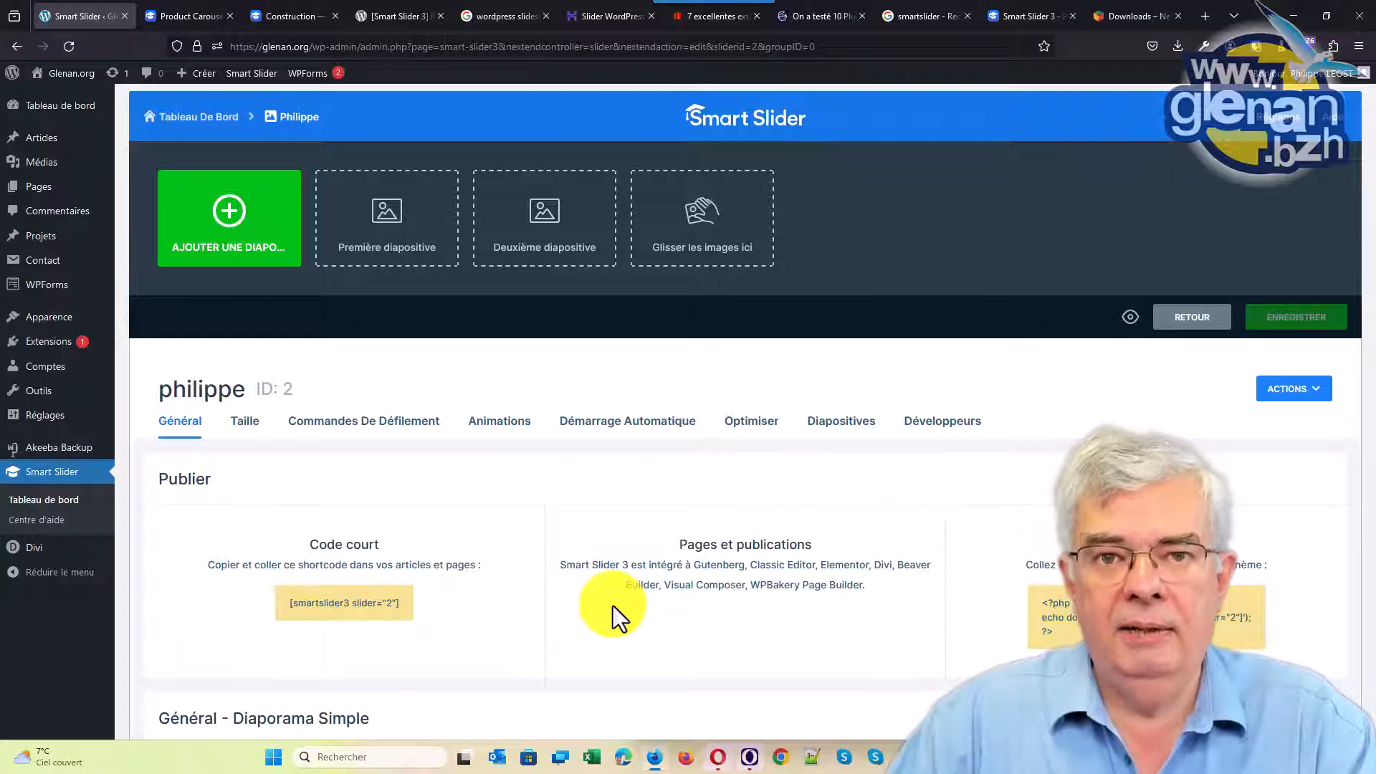
Step: Switch to the diaporama folder in File Explorer and open the workbook diaporama-glenan.org.xlsx in Excel
mouse_move(900, 757)
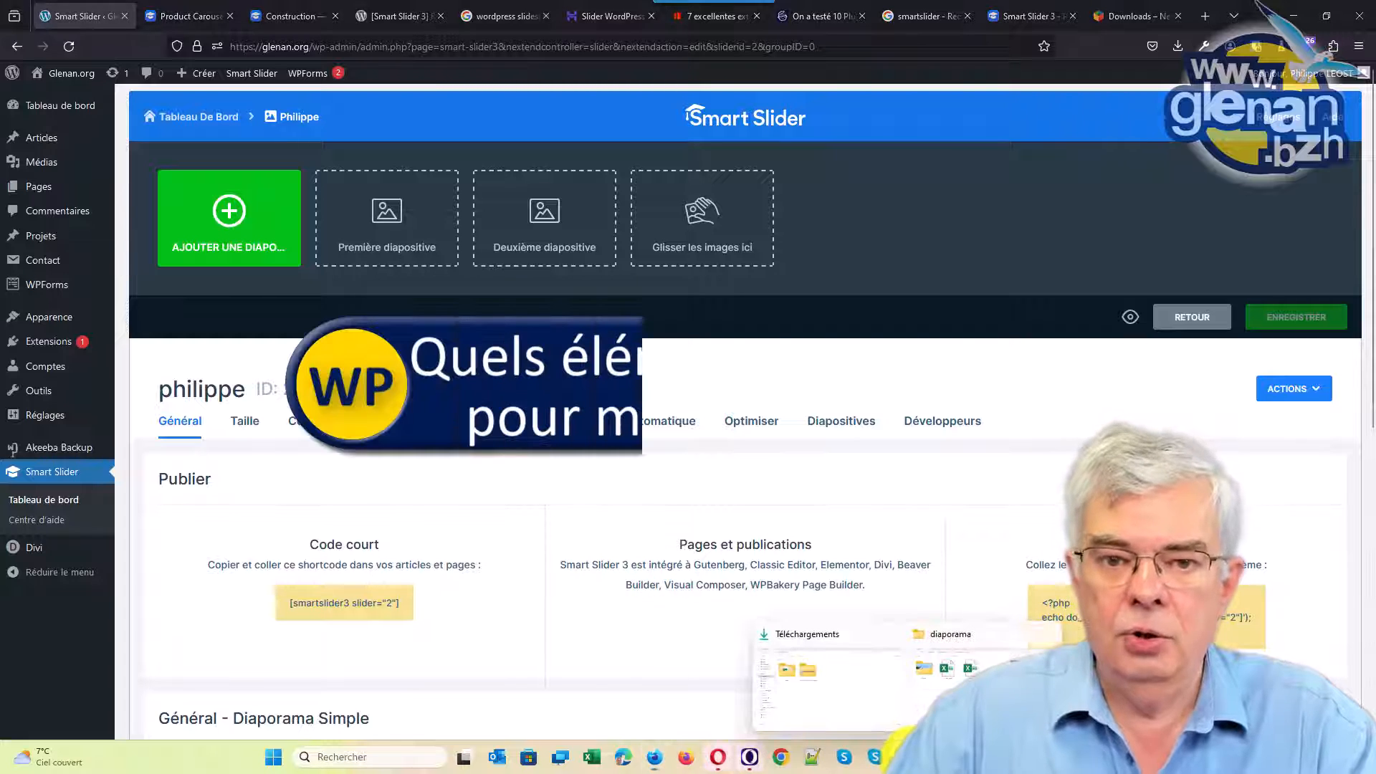
click(953, 681)
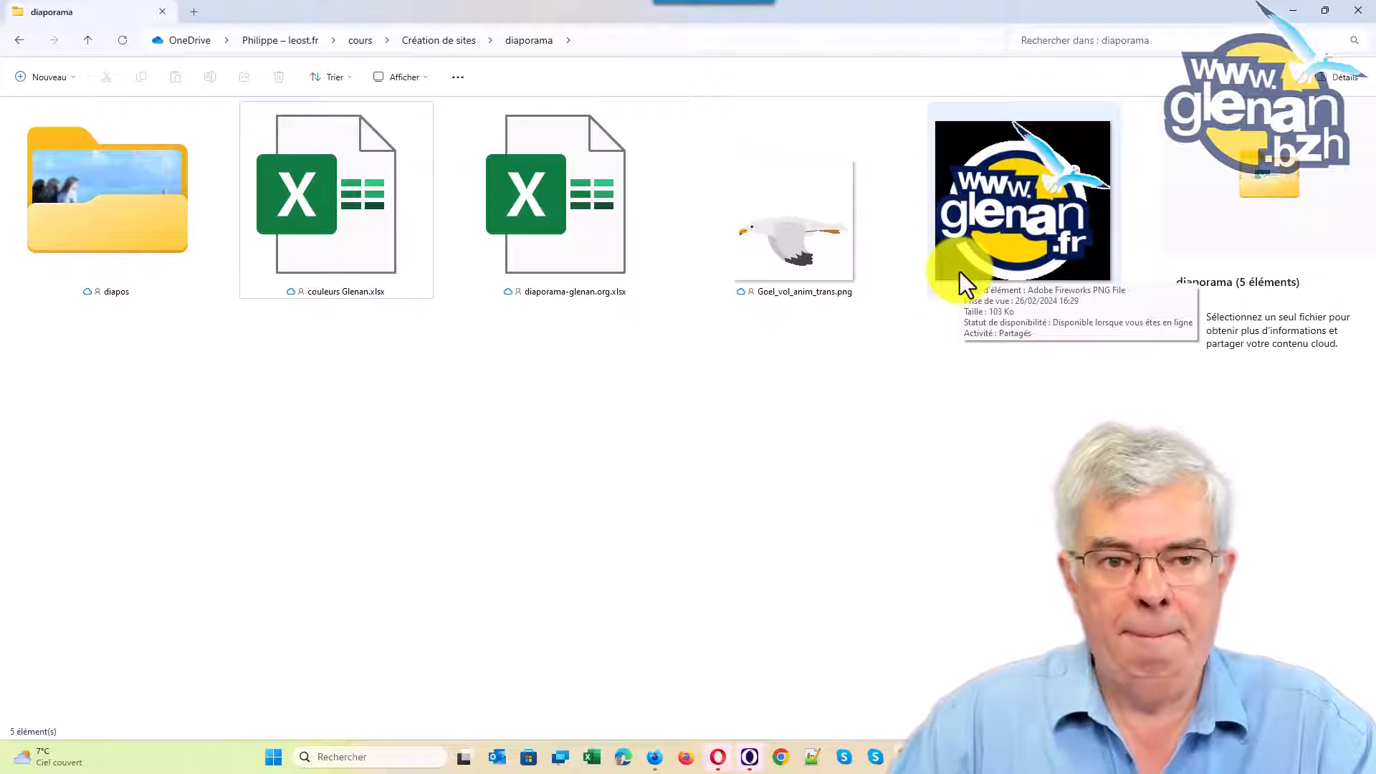
click(569, 224)
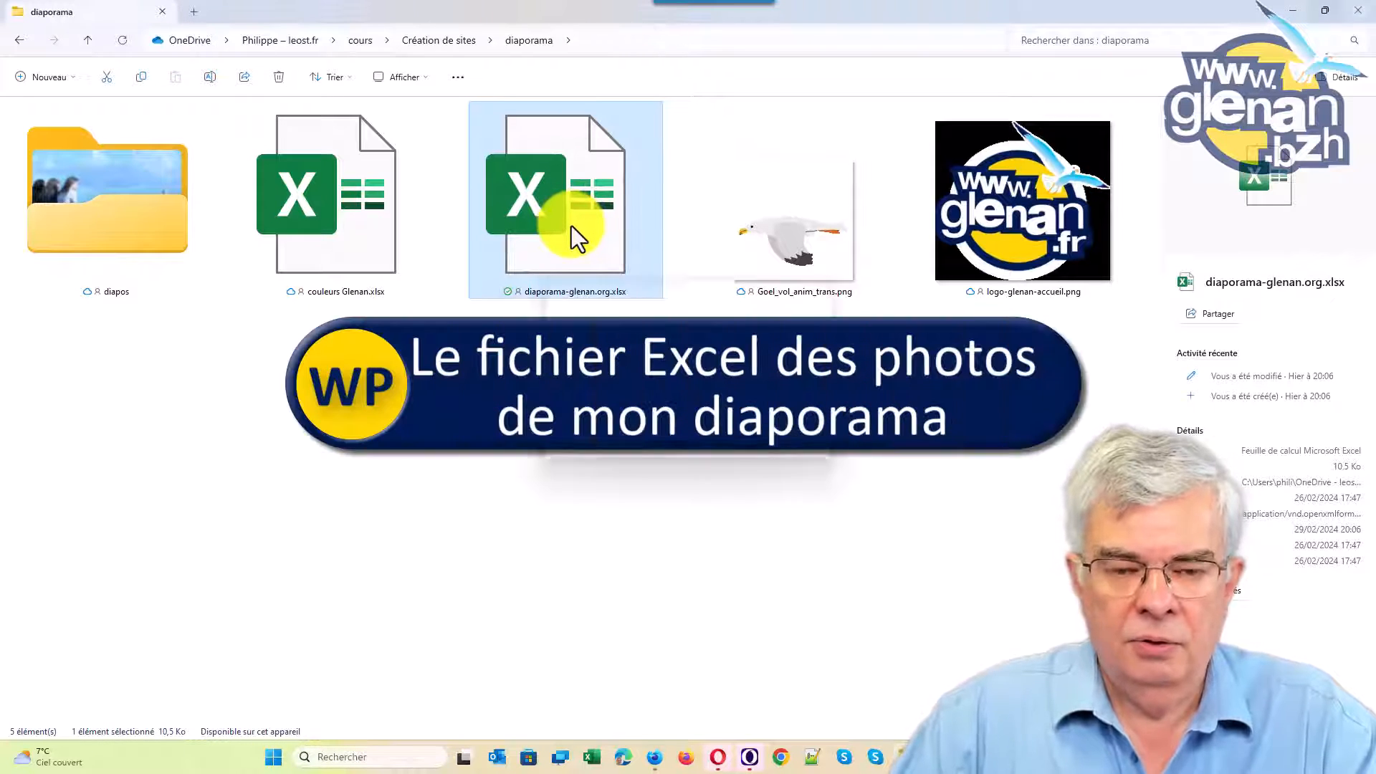
double_click(570, 226)
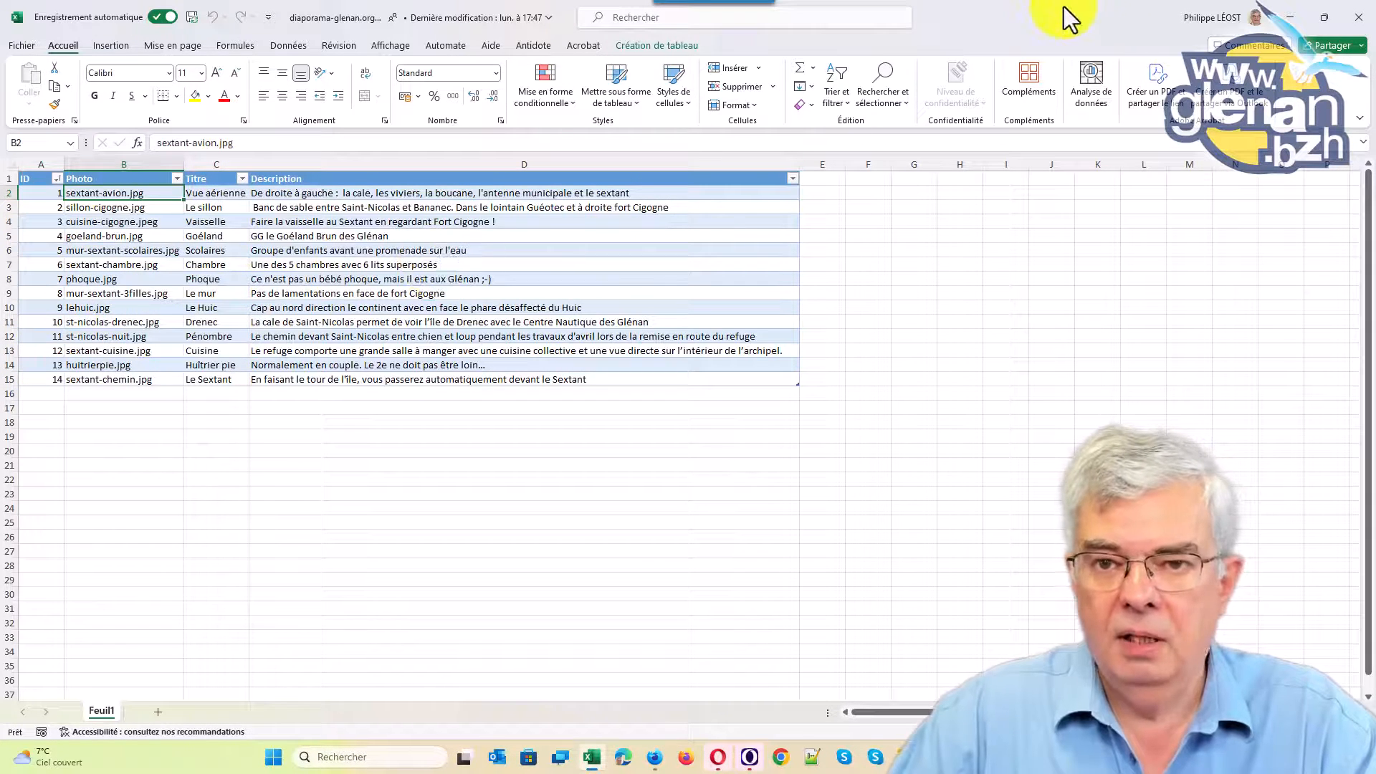
Step: Arrange the Excel workbook side by side with the diaporama folder window and open the diapos subfolder
double_click(983, 14)
drag(1060, 36, 1373, 197)
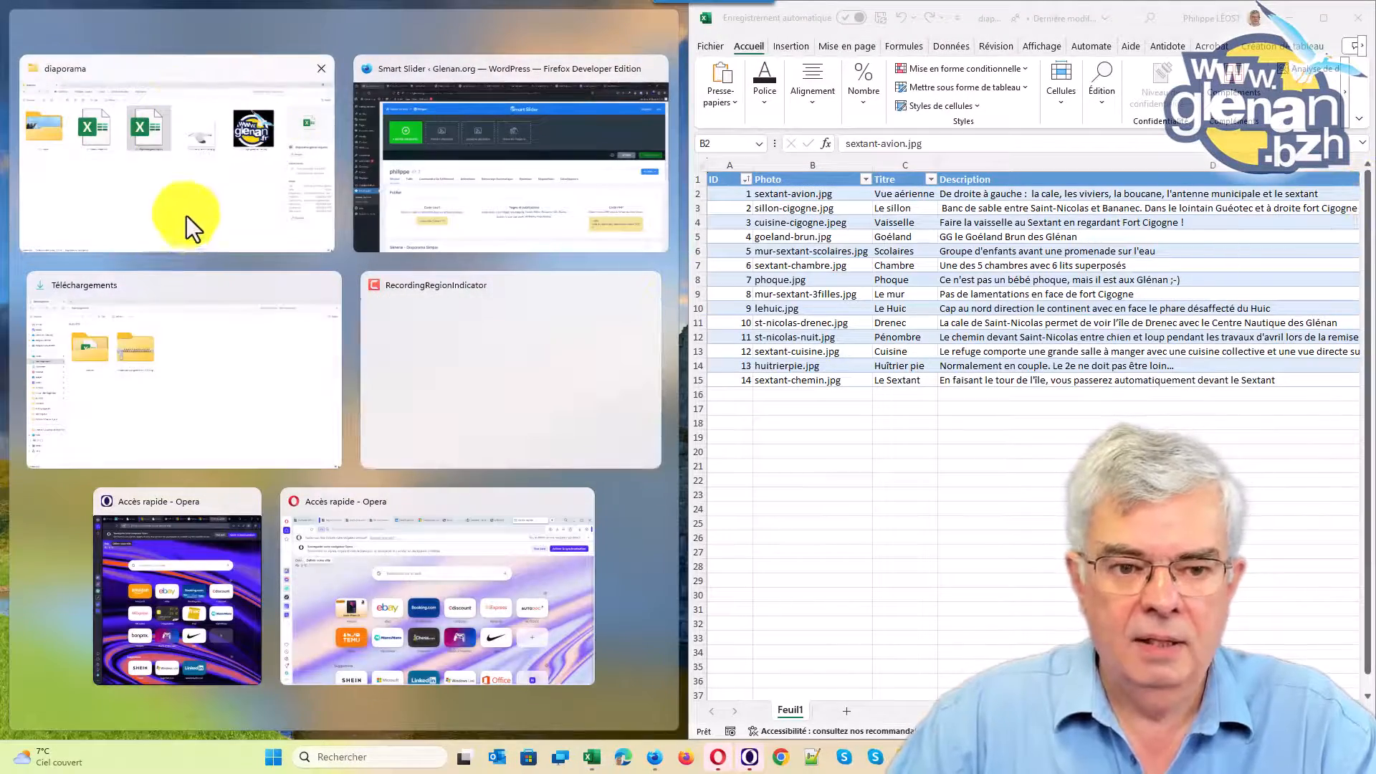
click(187, 216)
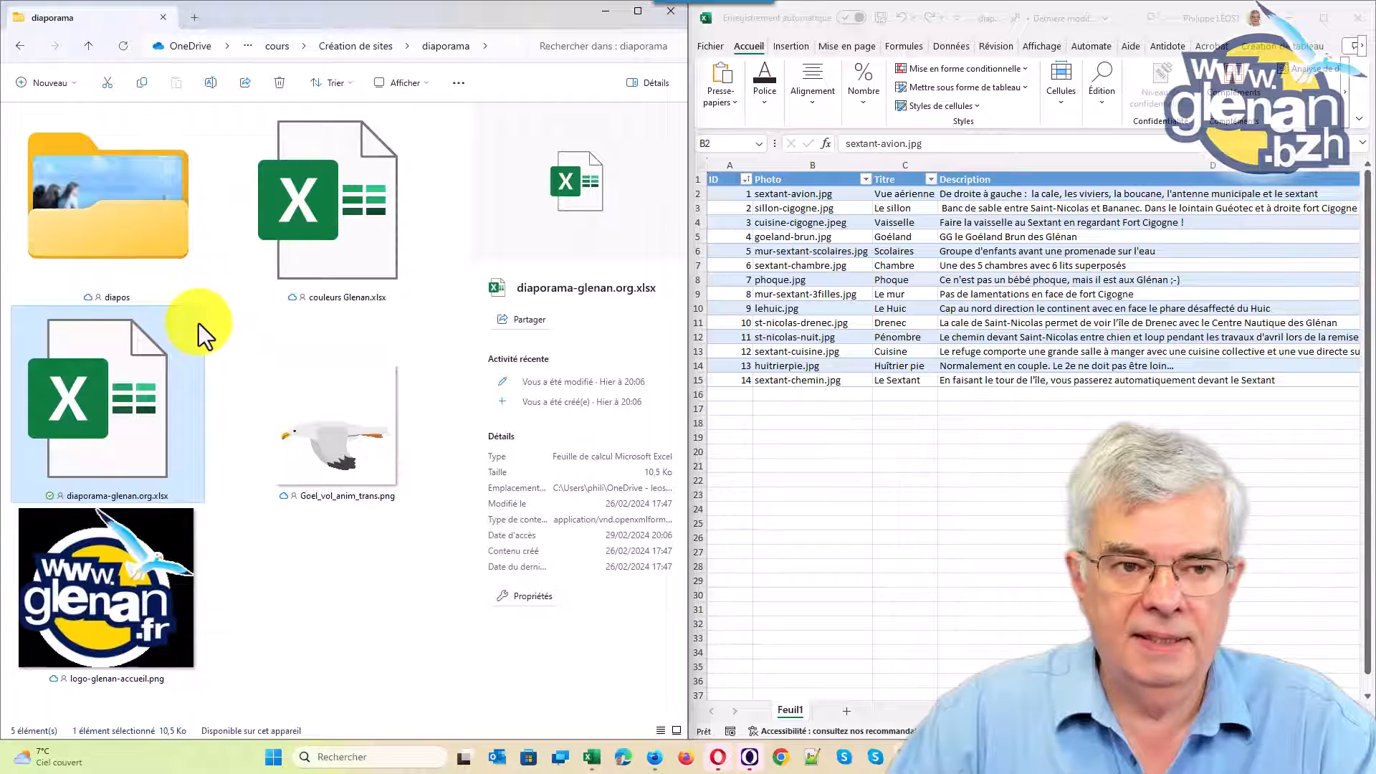
double_click(96, 221)
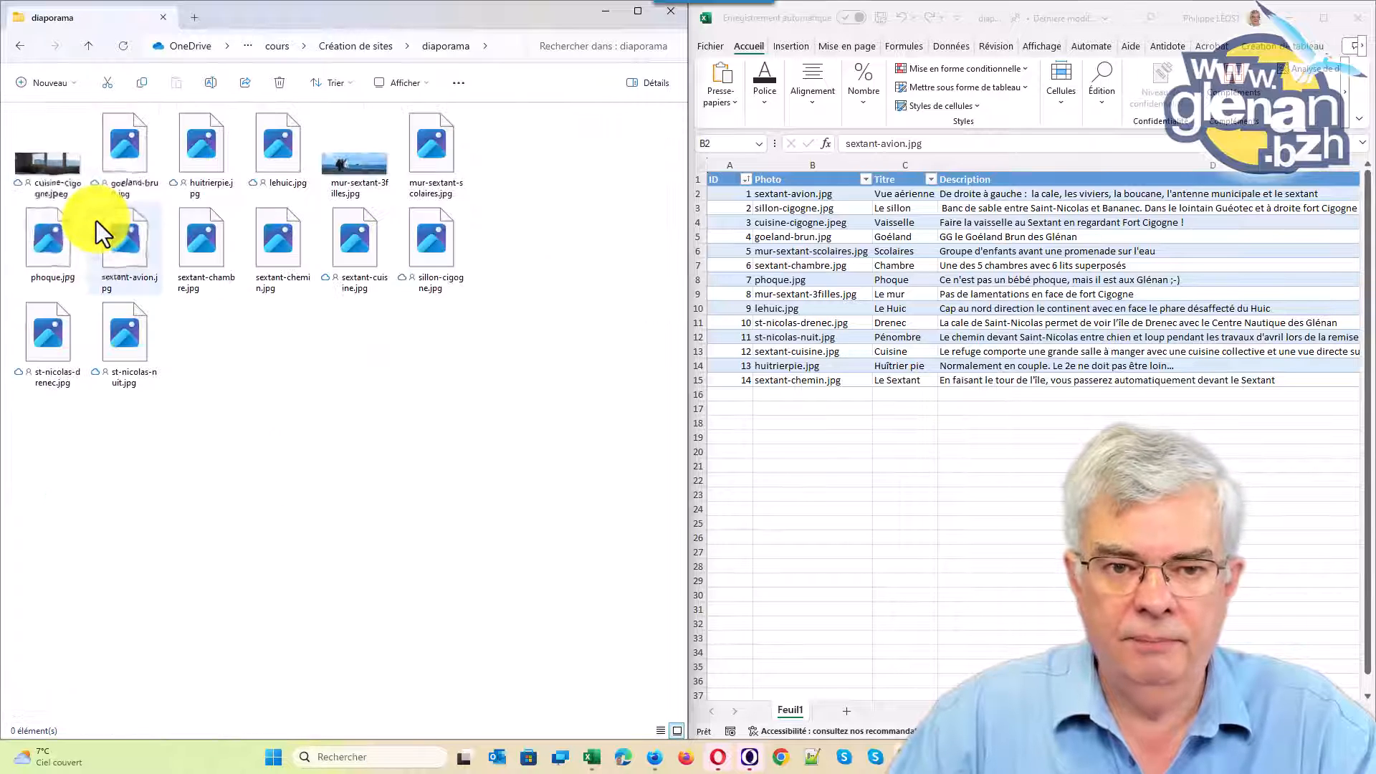
Step: Show the photos in the diapos folder as large icons and hide the details pane
right_click(243, 385)
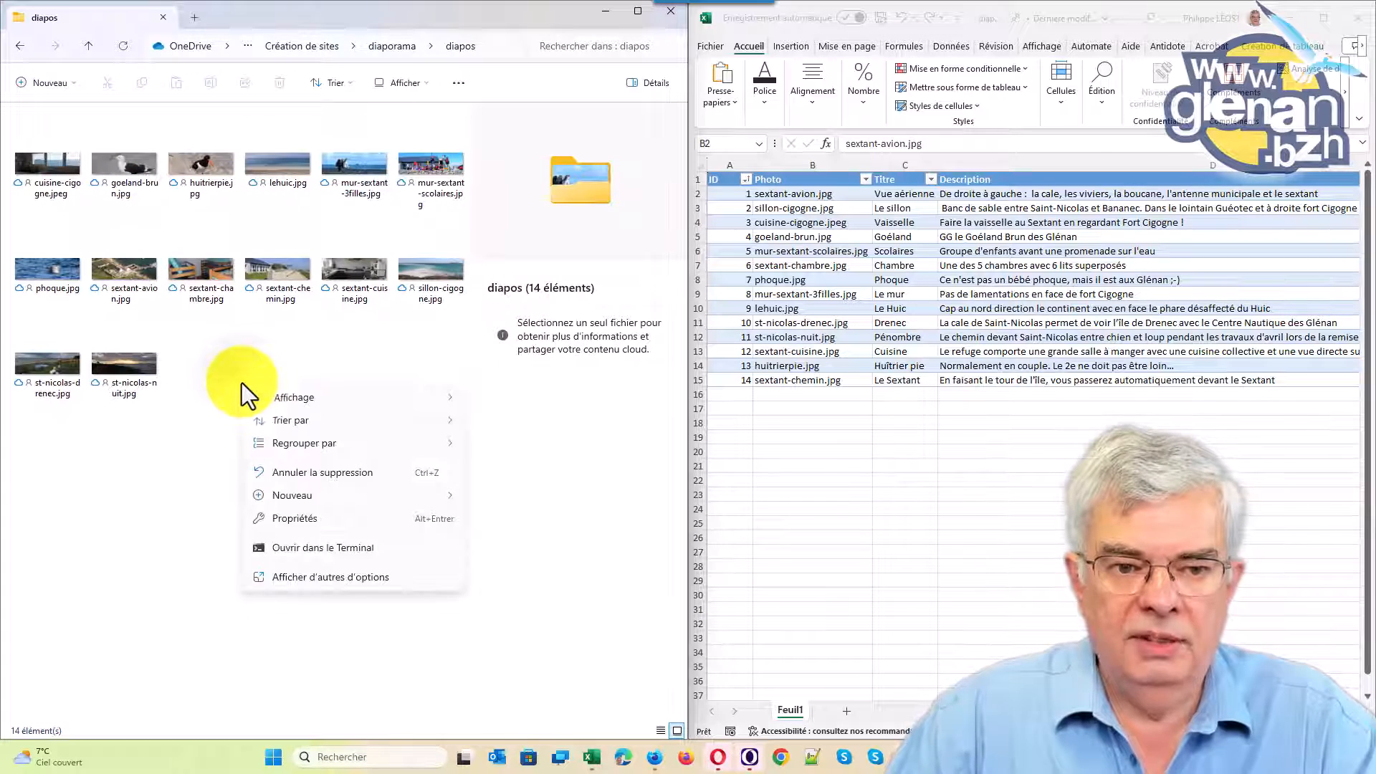
mouse_move(295, 402)
click(533, 398)
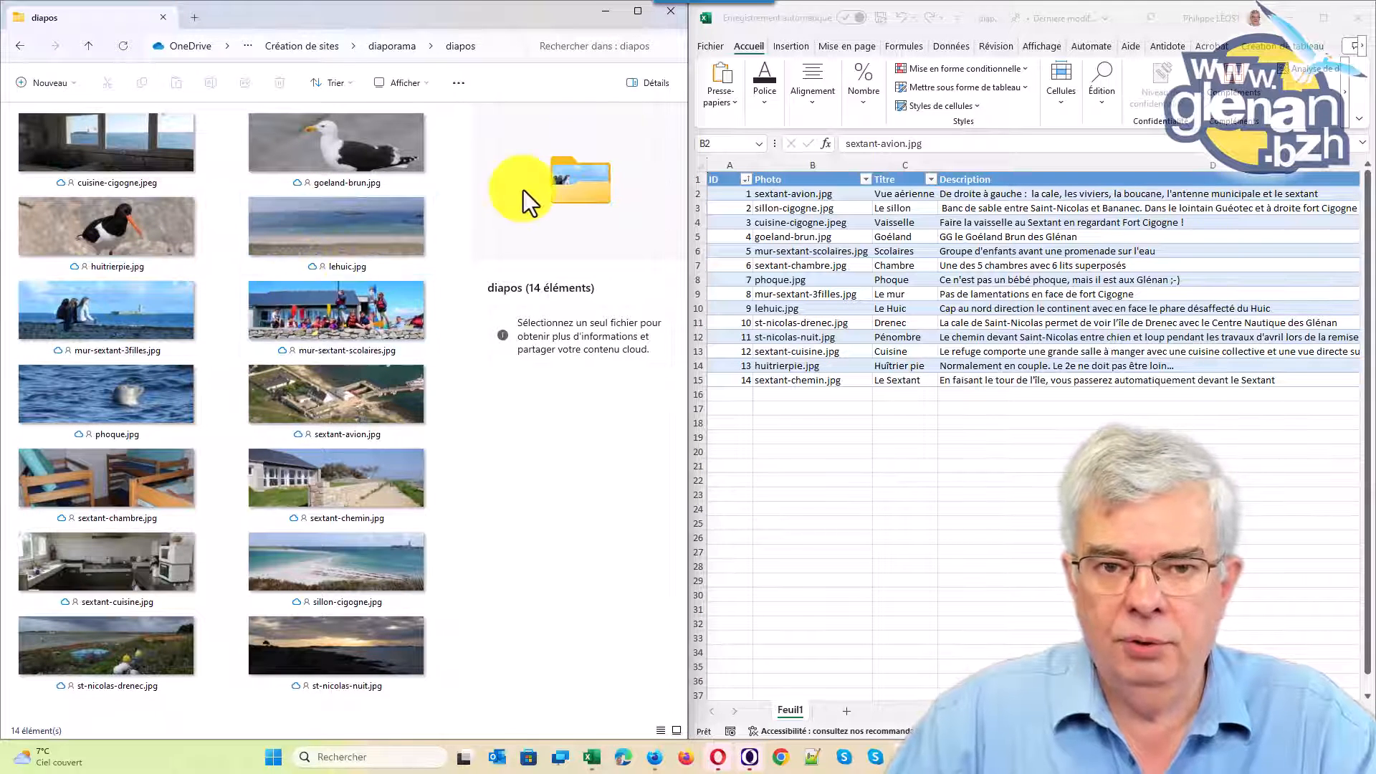
click(640, 84)
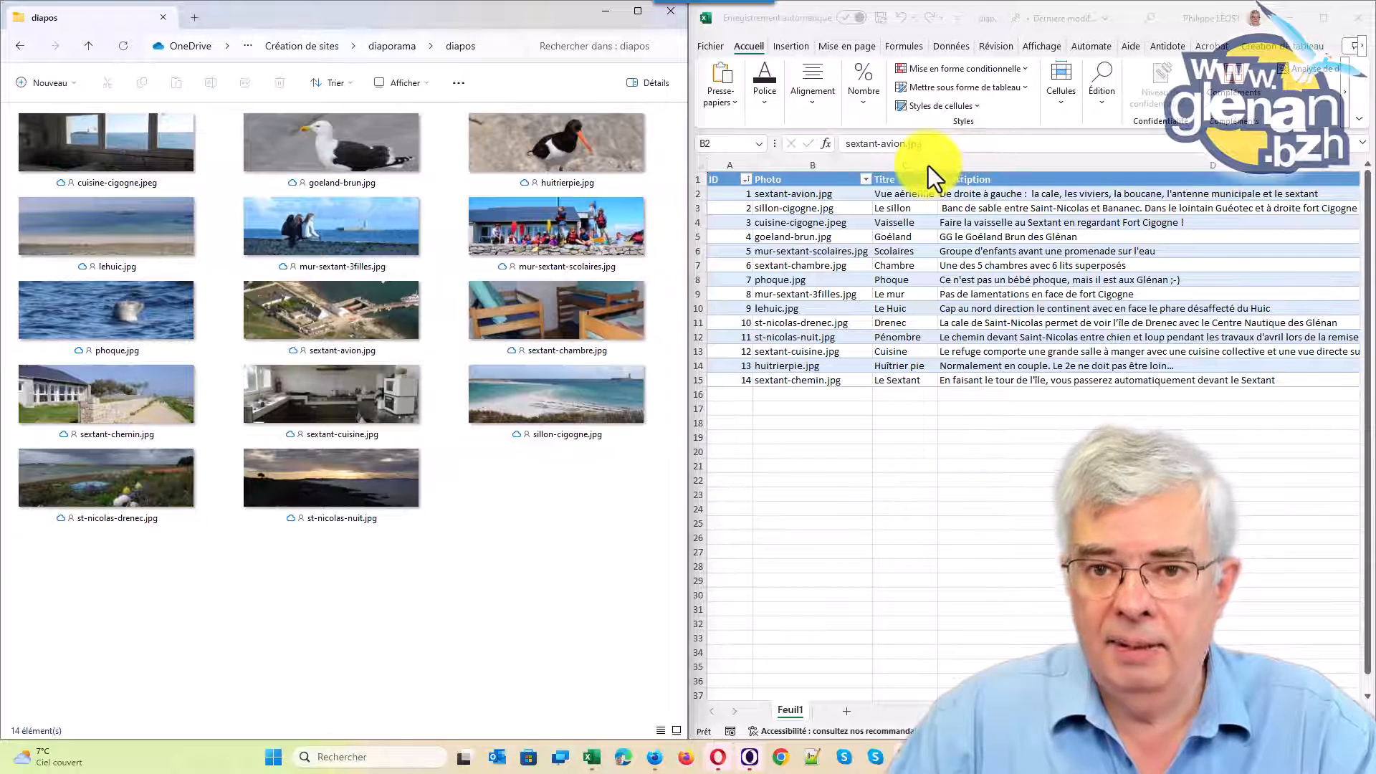
click(939, 124)
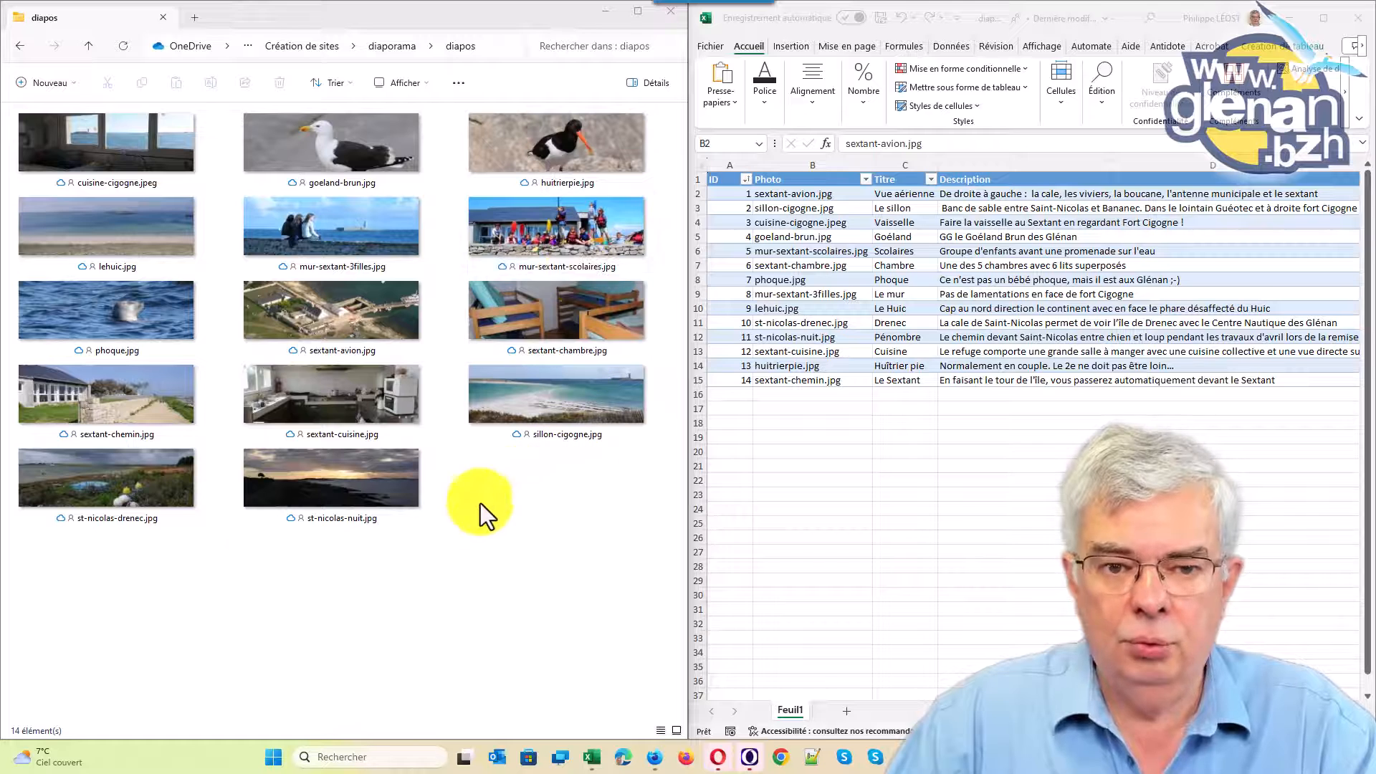
Step: Check the pixel width and height of mur-sextant-3filles.jpg in its file properties, leaving them unchanged
click(333, 235)
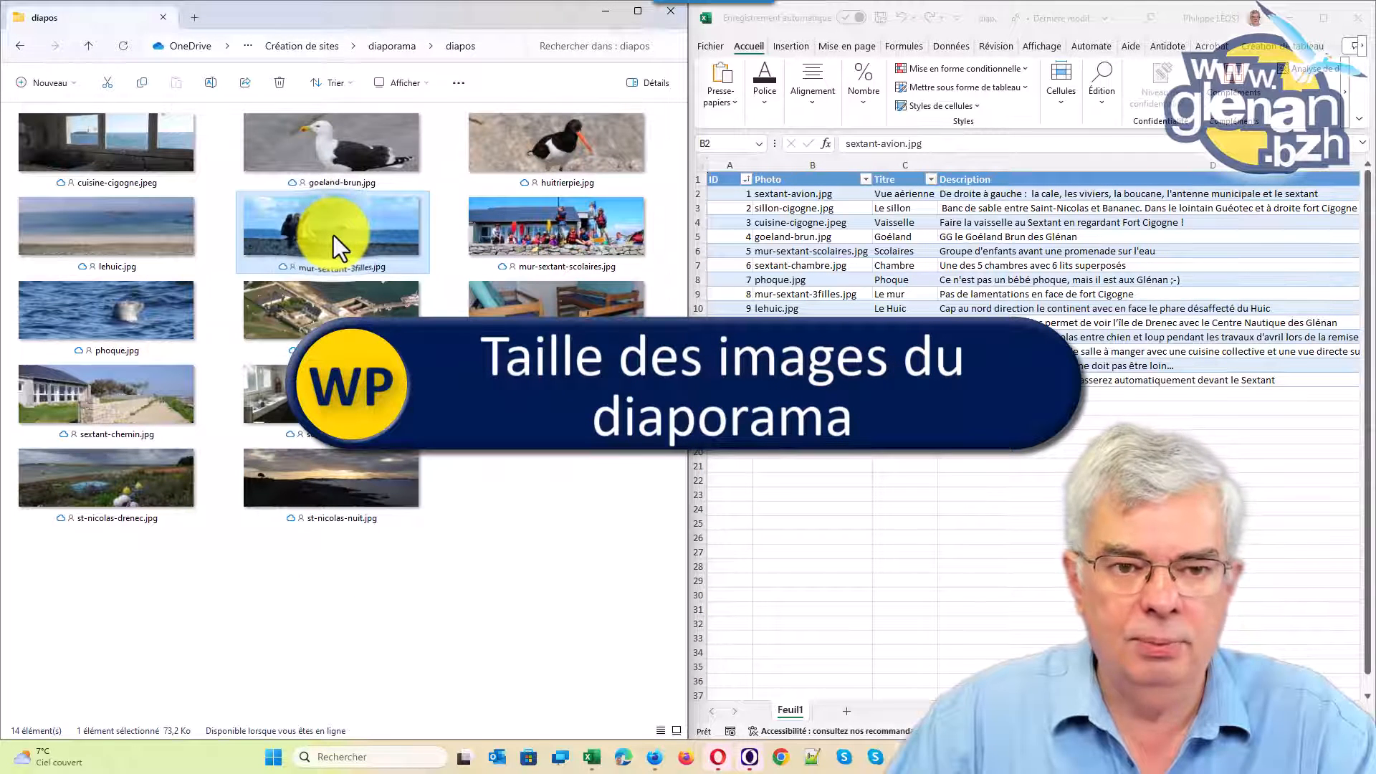
right_click(333, 235)
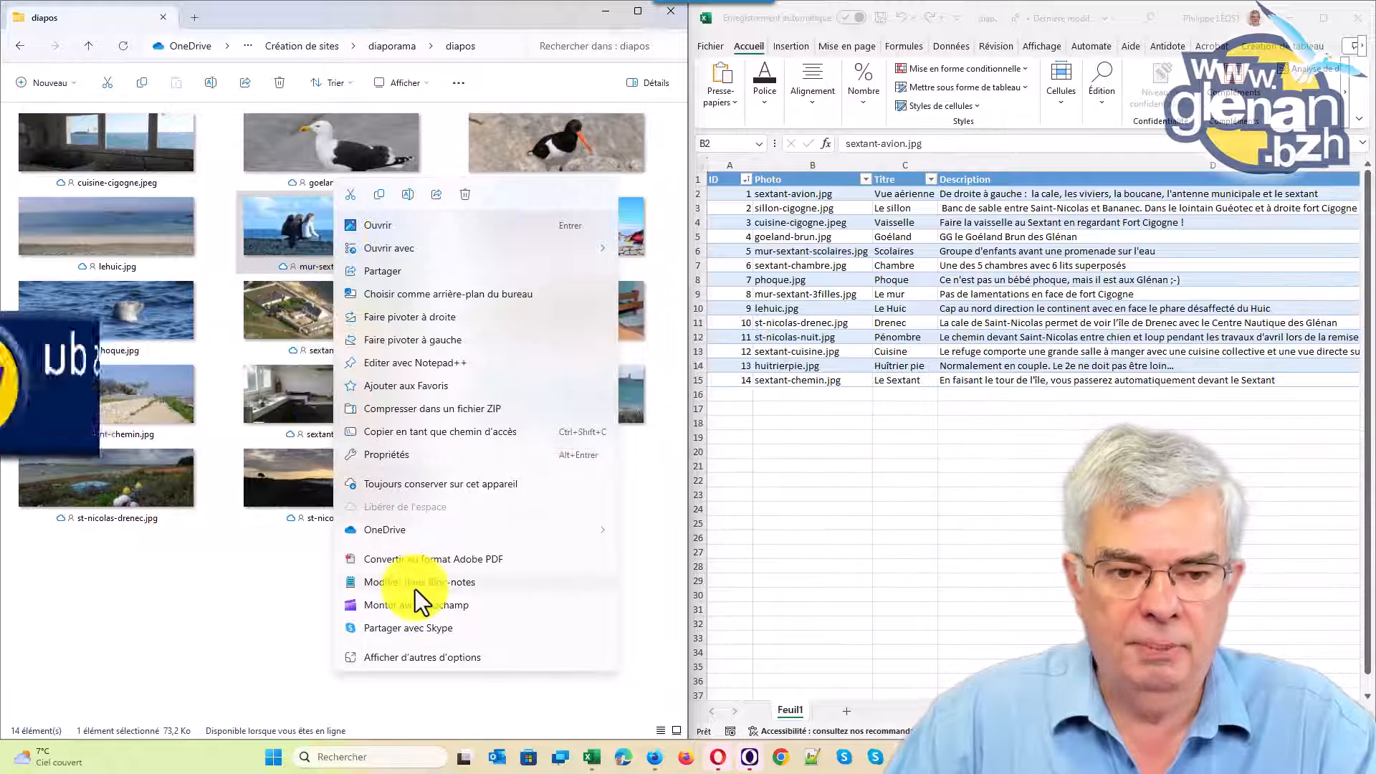
click(399, 460)
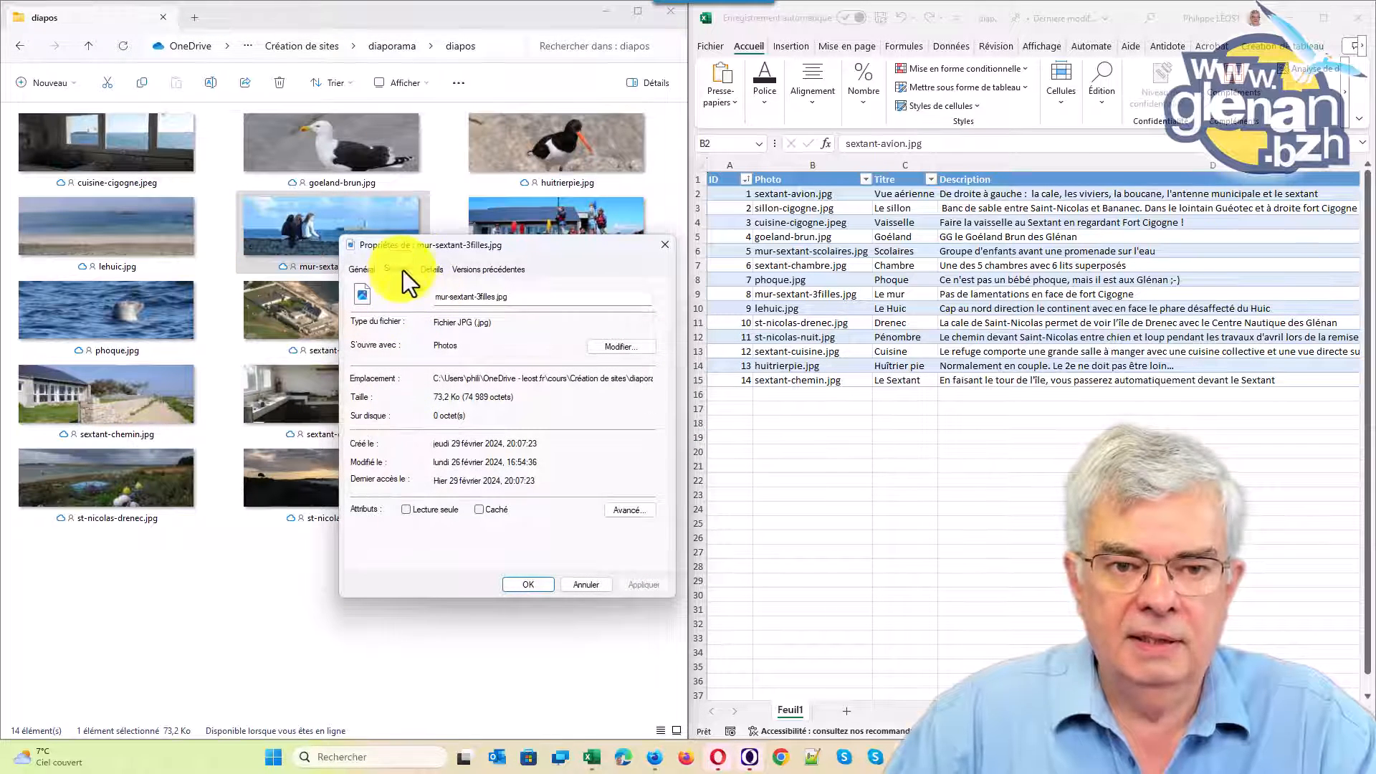
click(403, 270)
click(433, 269)
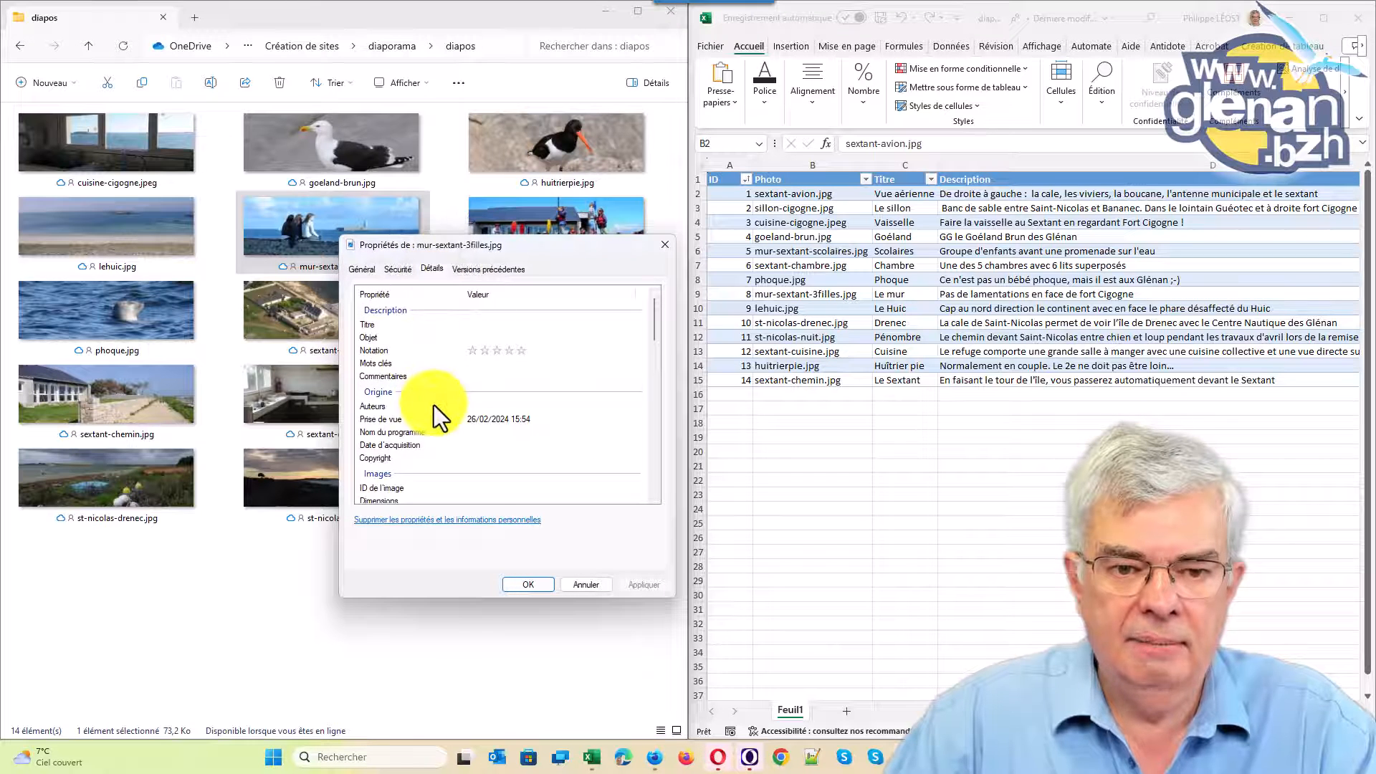
scroll(439, 416, down, 3)
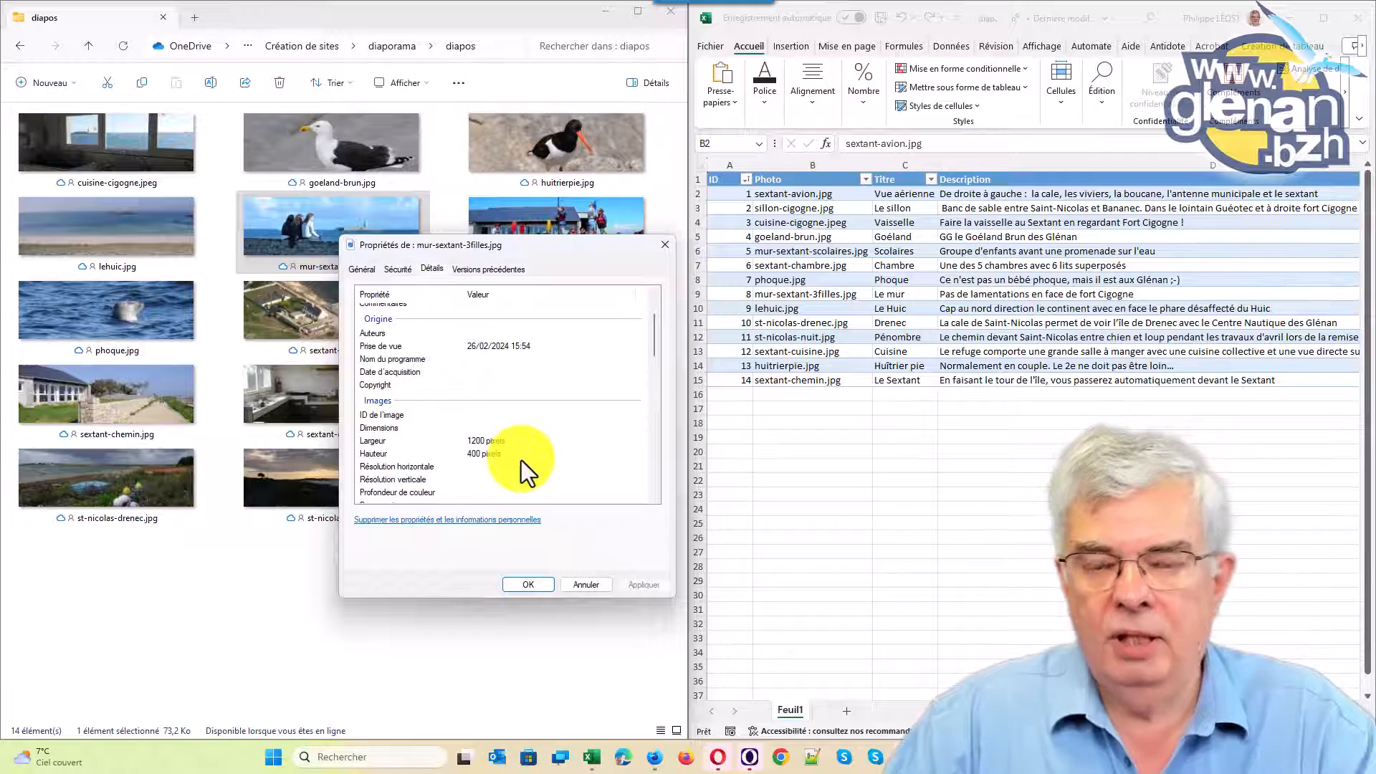
click(591, 583)
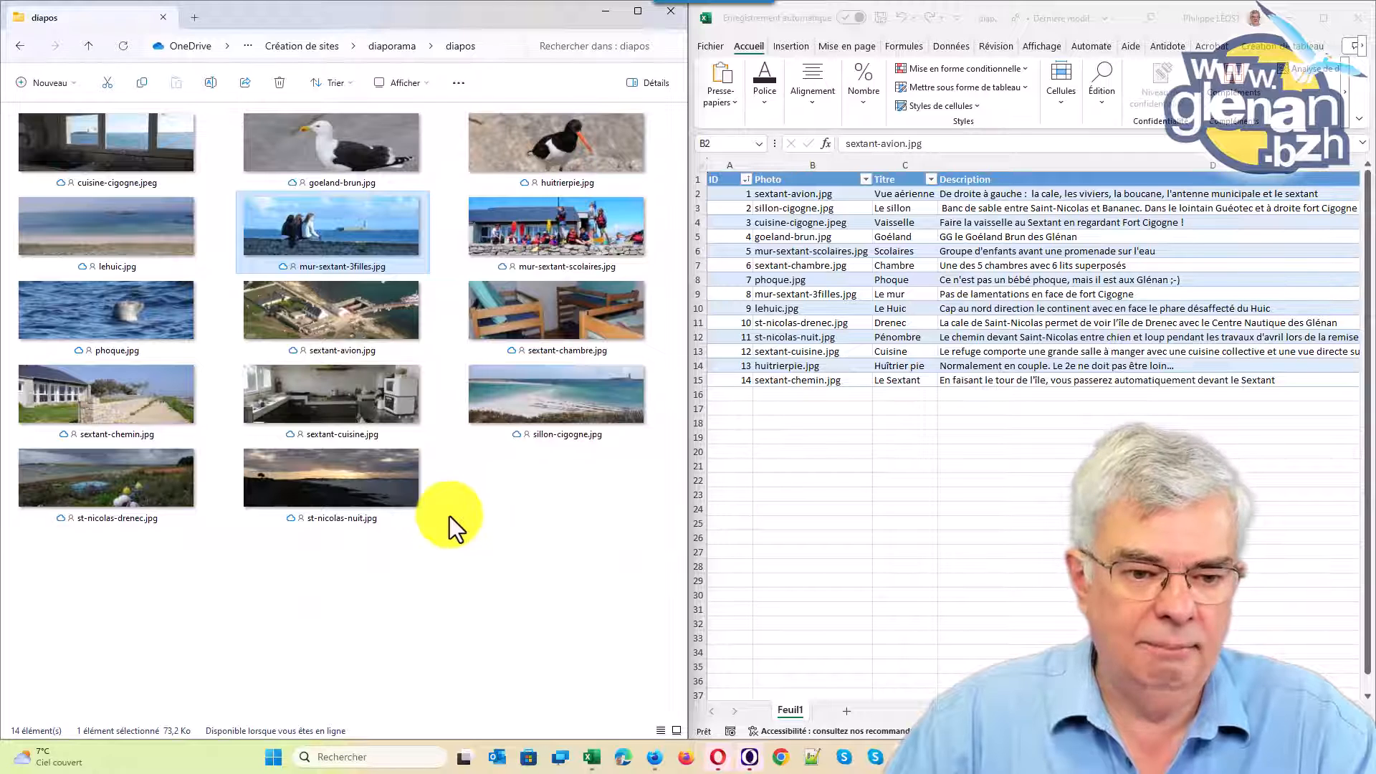
click(358, 292)
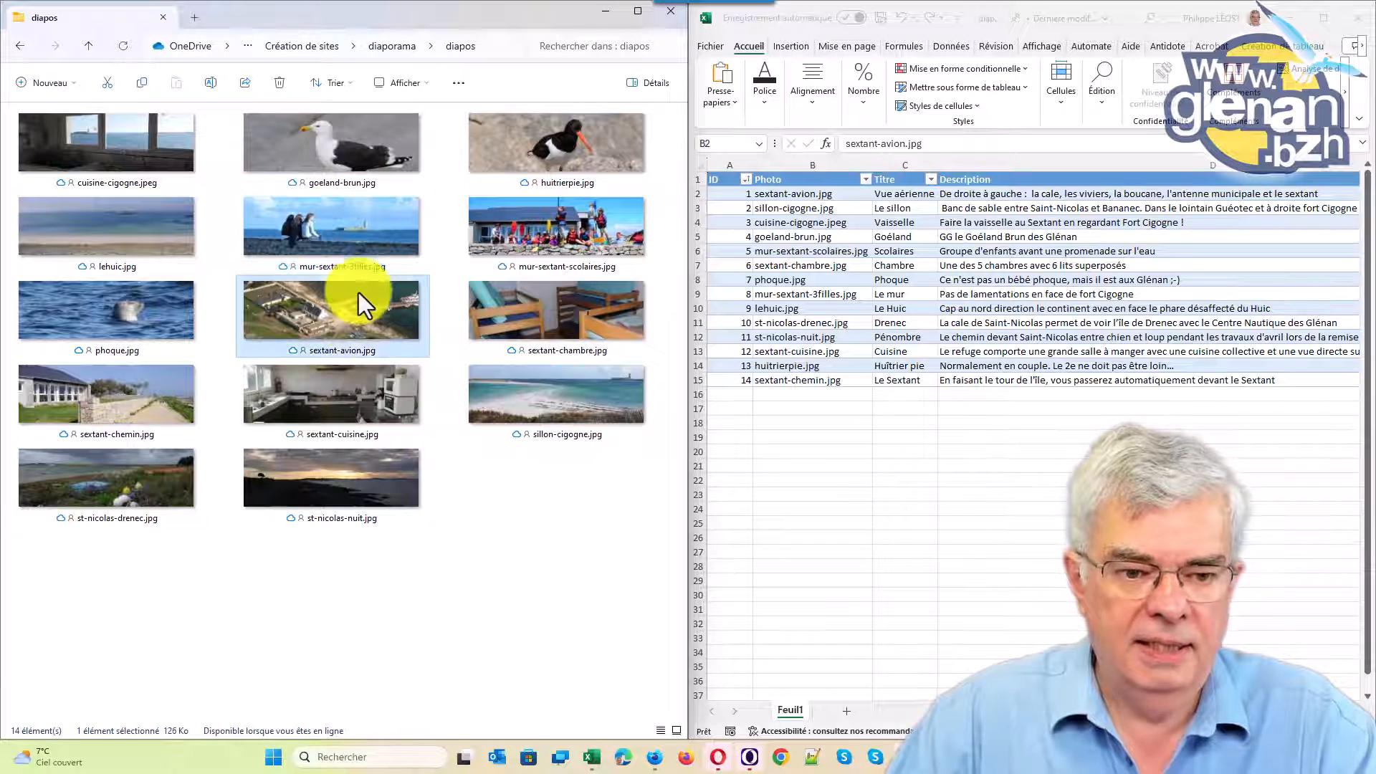
click(358, 384)
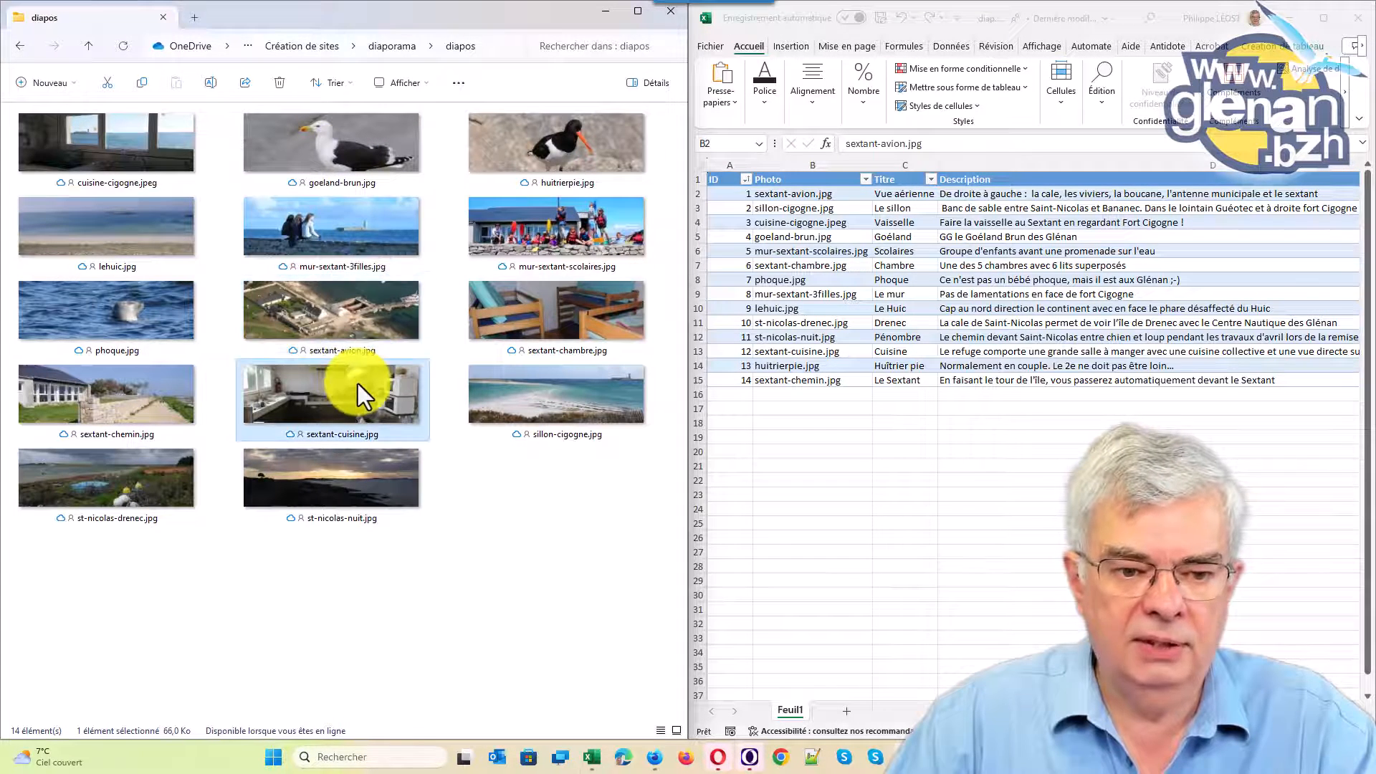
click(351, 324)
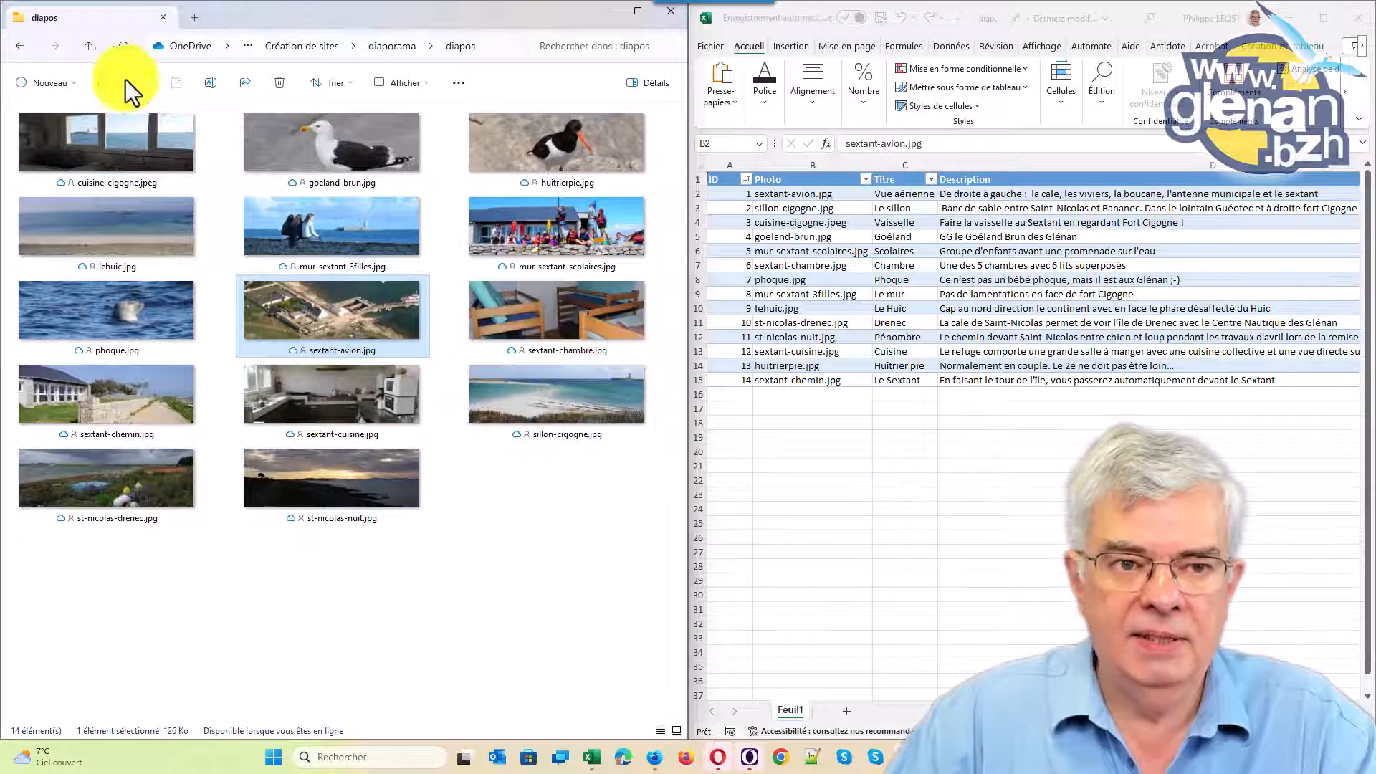
Step: Return to the parent diaporama folder and open couleurs Glenan.xlsx to review the slideshow's colour names, RGB values and HEX codes
click(90, 44)
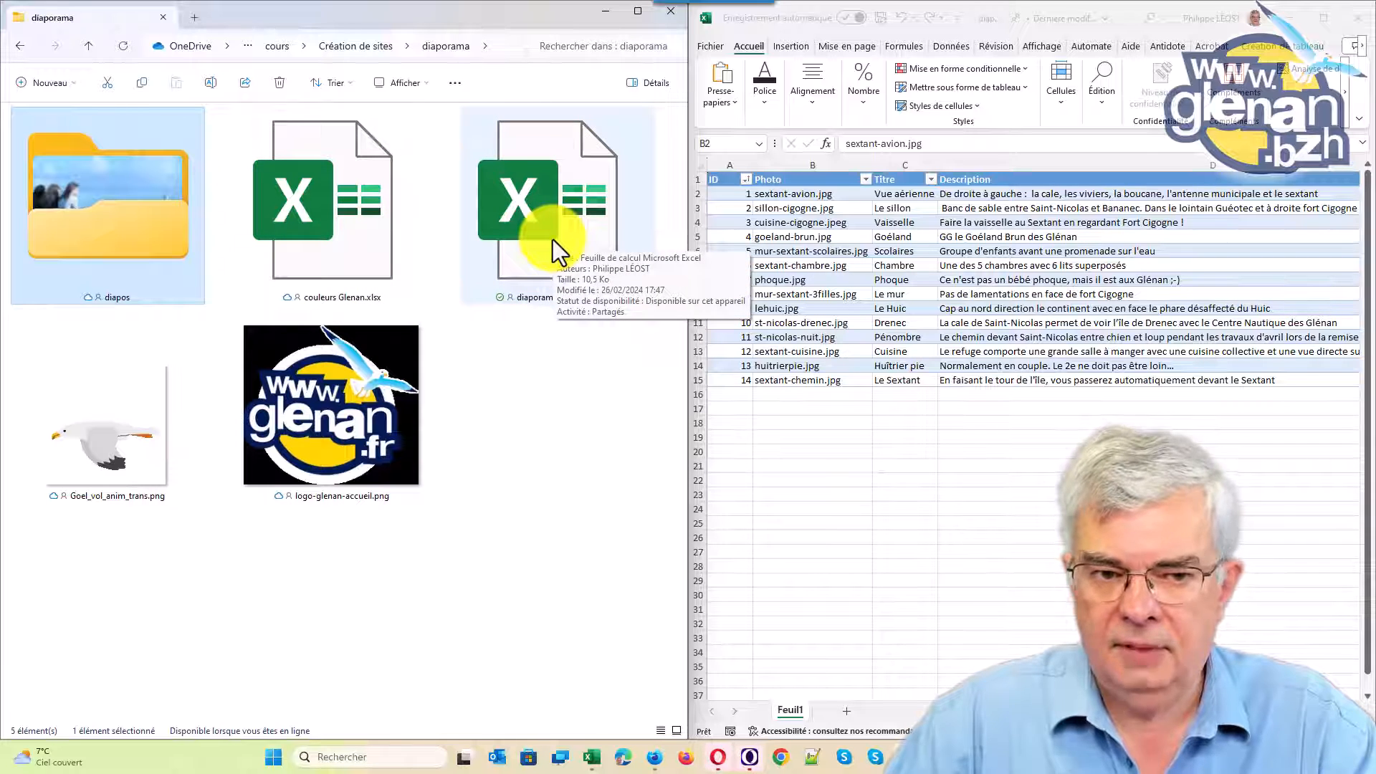
click(360, 239)
double_click(359, 239)
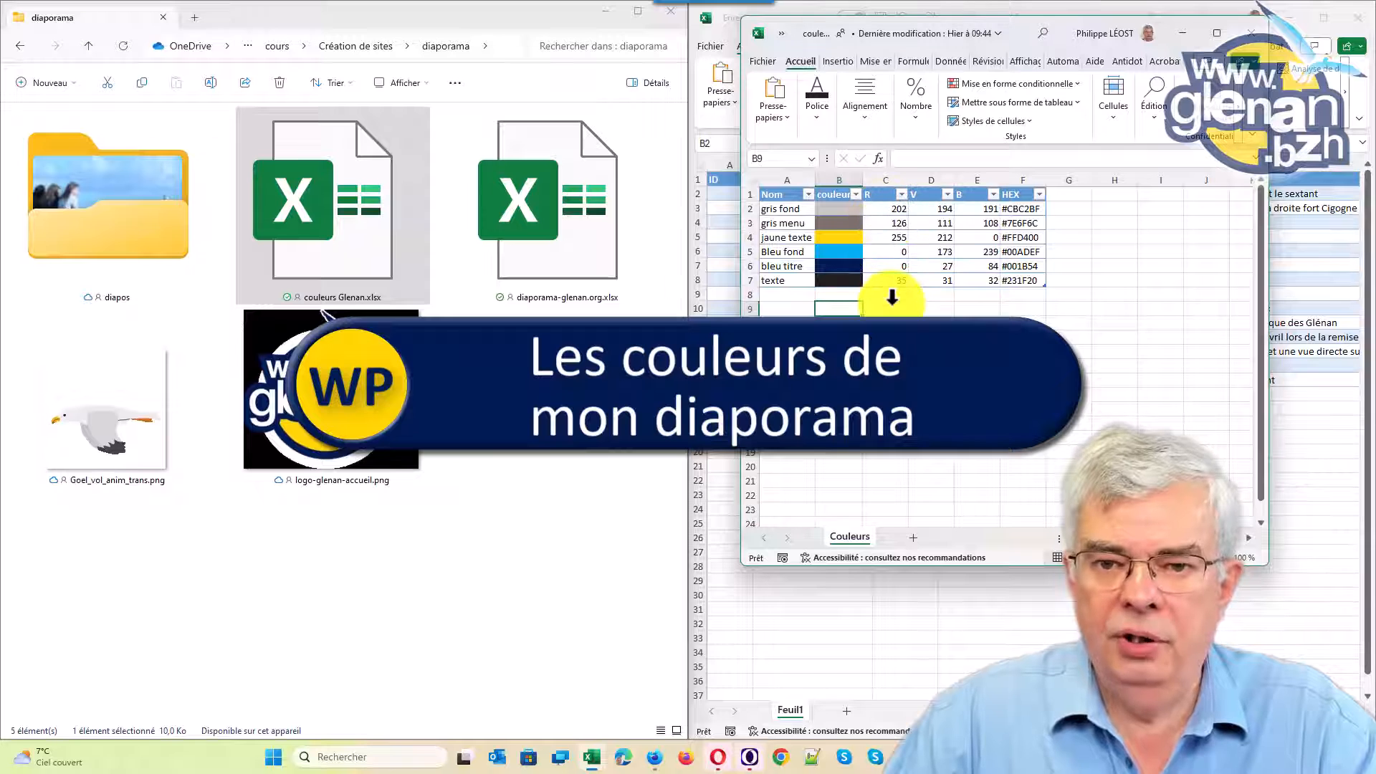
click(783, 221)
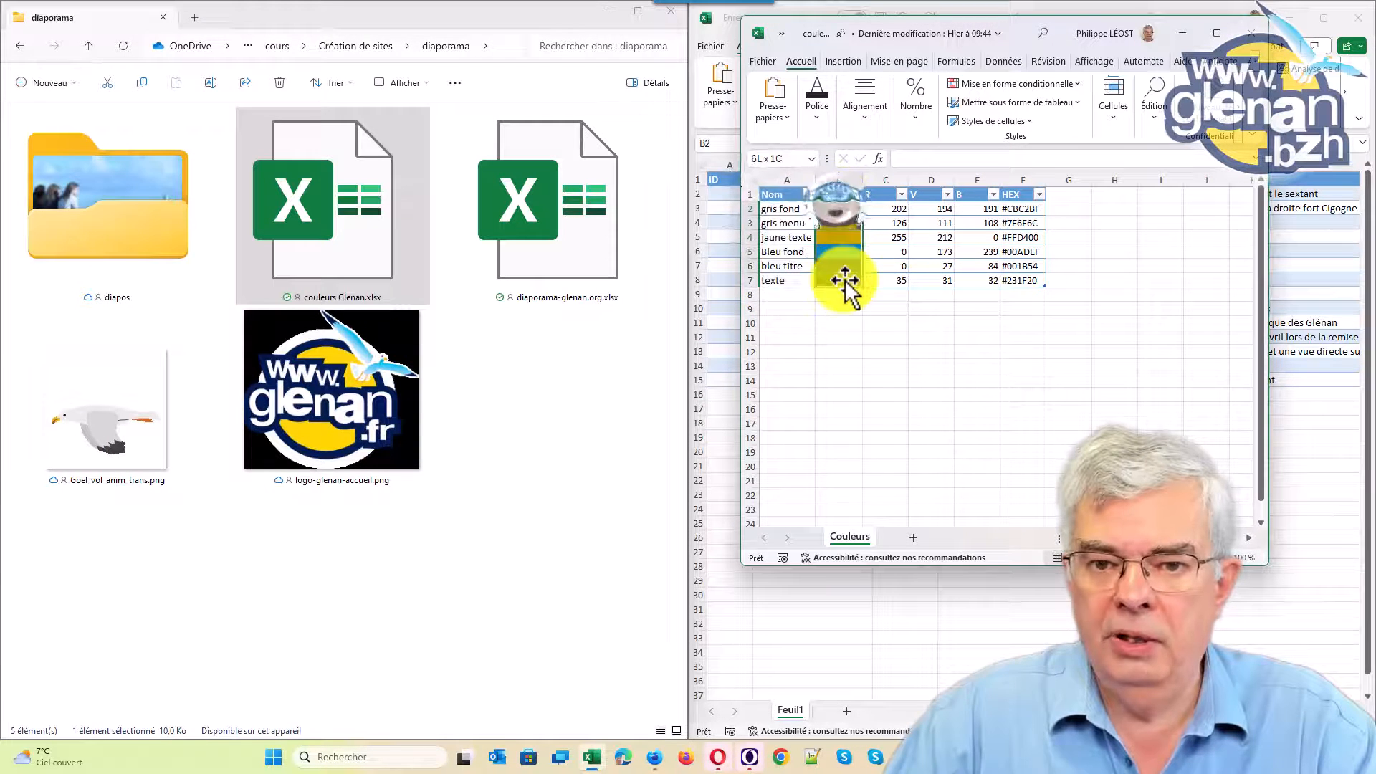
click(885, 266)
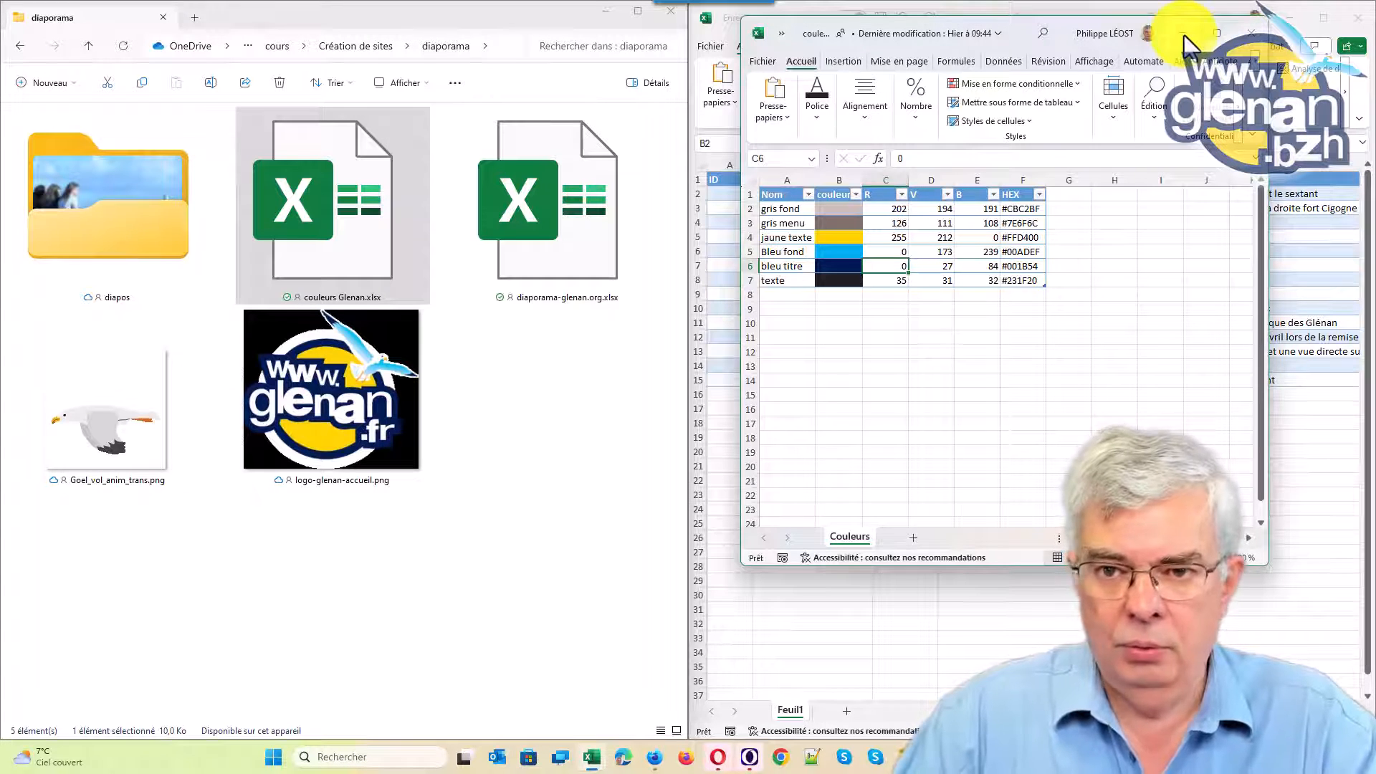
Step: Switch to Smart Slider in the browser, start adding image slides, and upload Goel_vol_anim_trans.png and logo-glenan-accueil.png to the media library
click(652, 757)
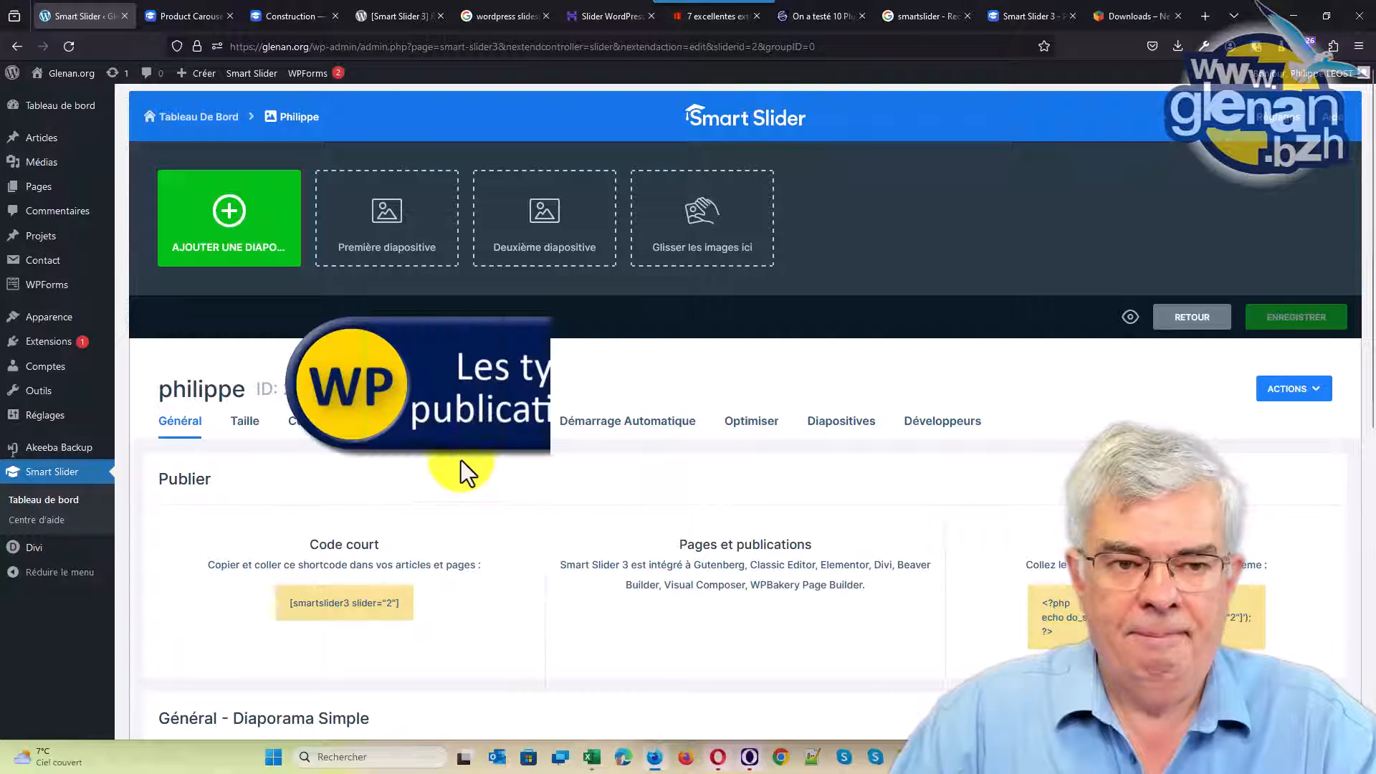
click(226, 233)
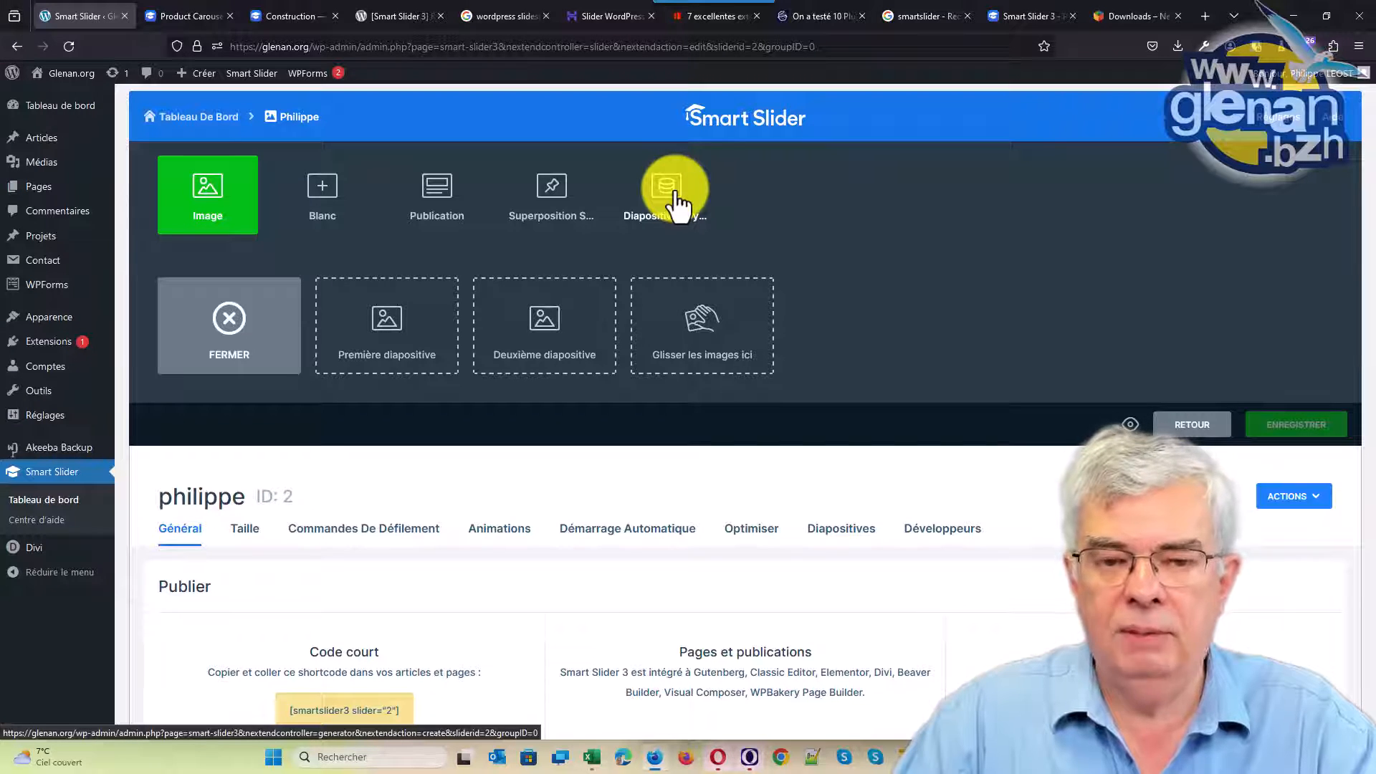
click(215, 217)
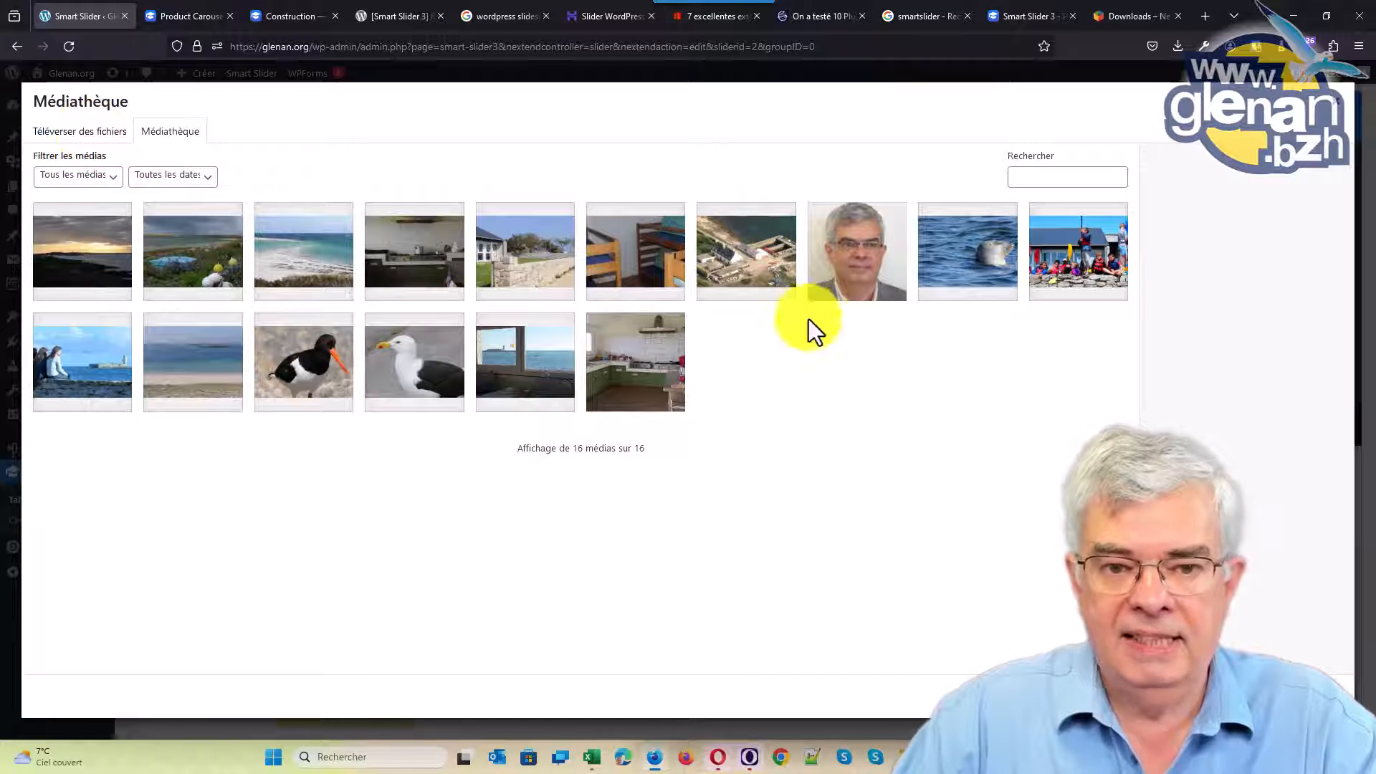
click(92, 135)
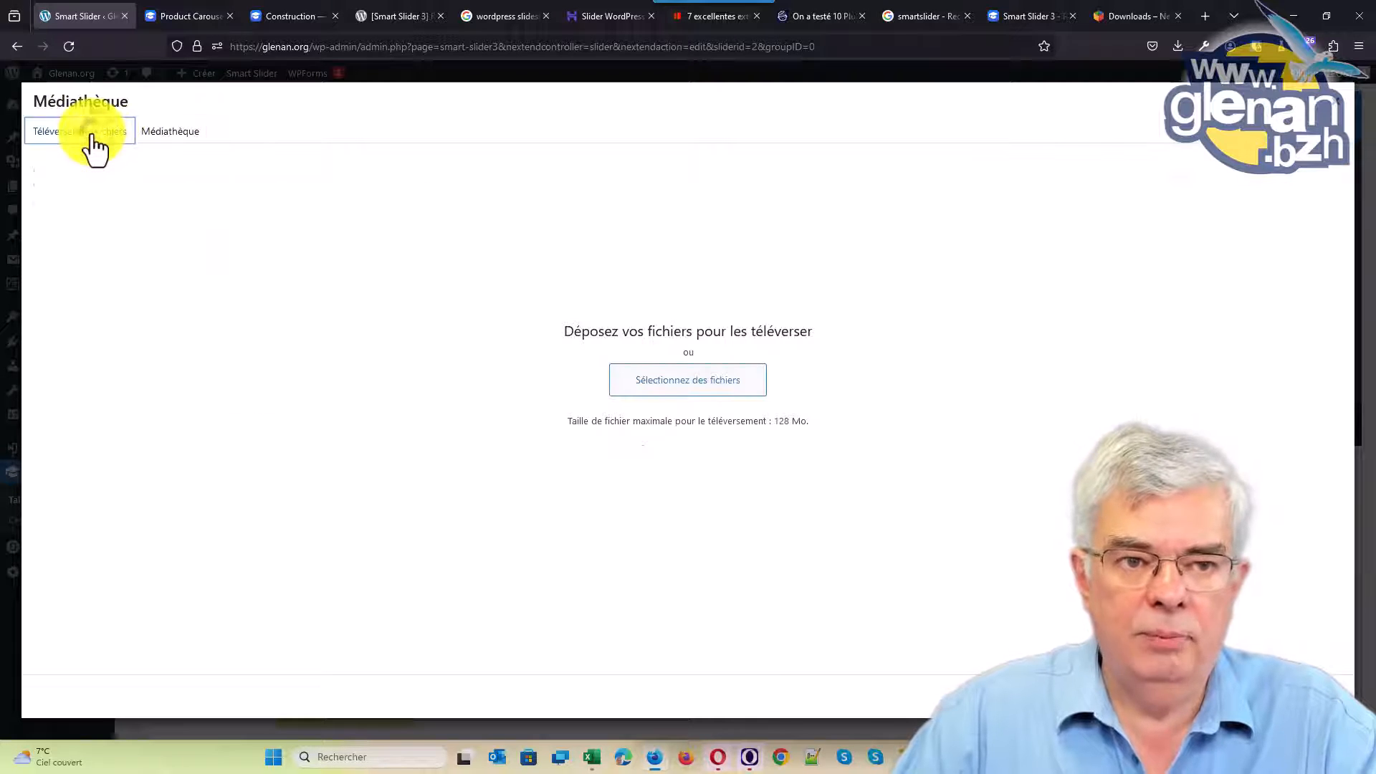
click(706, 394)
drag(509, 422, 449, 331)
click(898, 570)
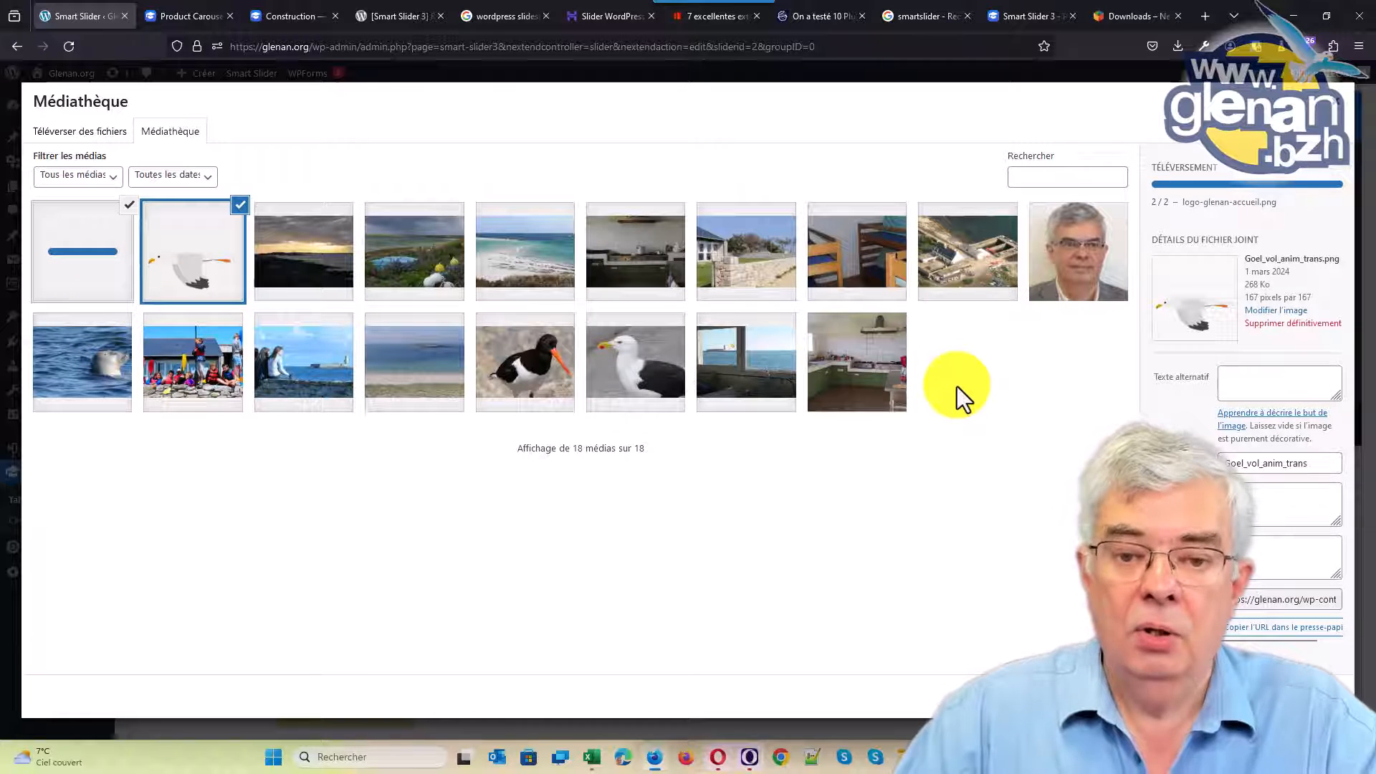
Step: Select the library photos from st-nicolas-nuit to cuisine-2019-globale, exclude the flying gull, the logo and the portrait, and insert the rest as slides
click(317, 283)
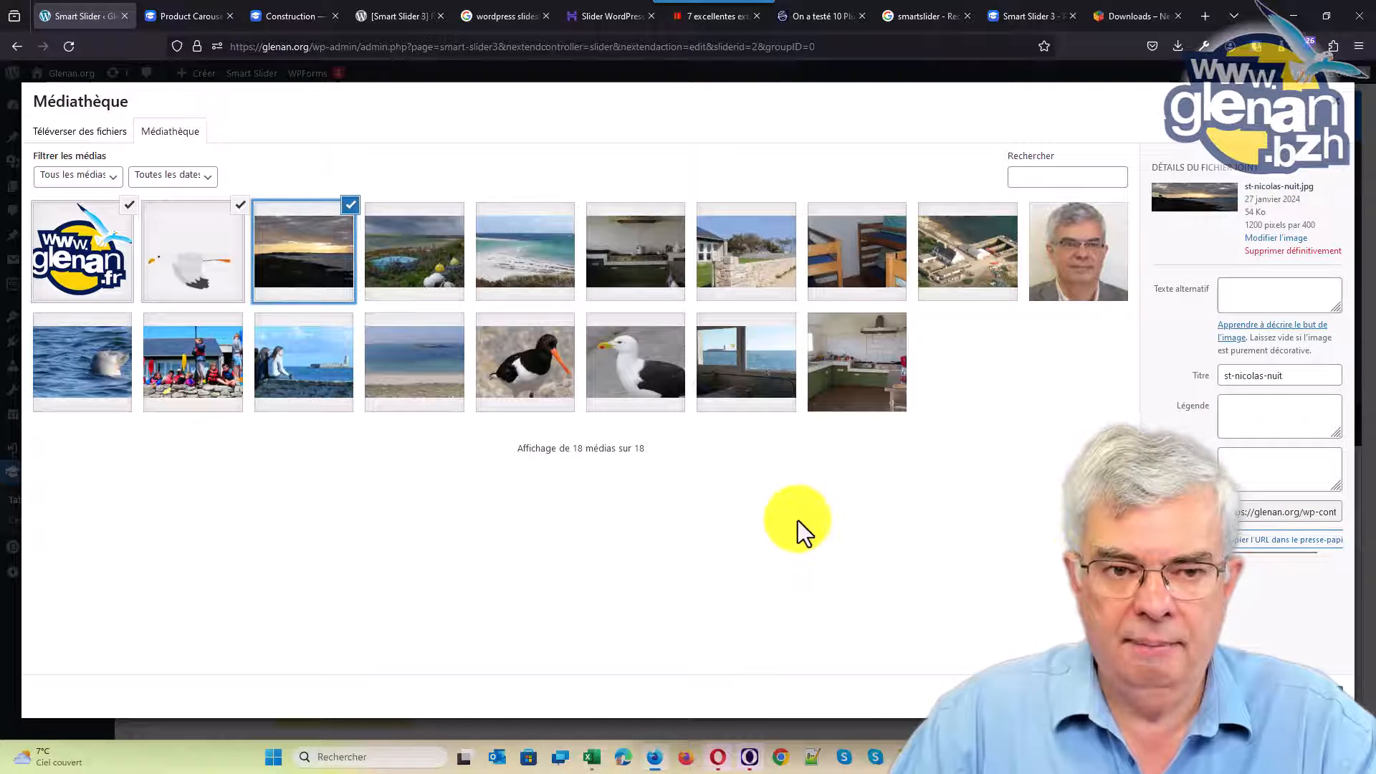
click(864, 382)
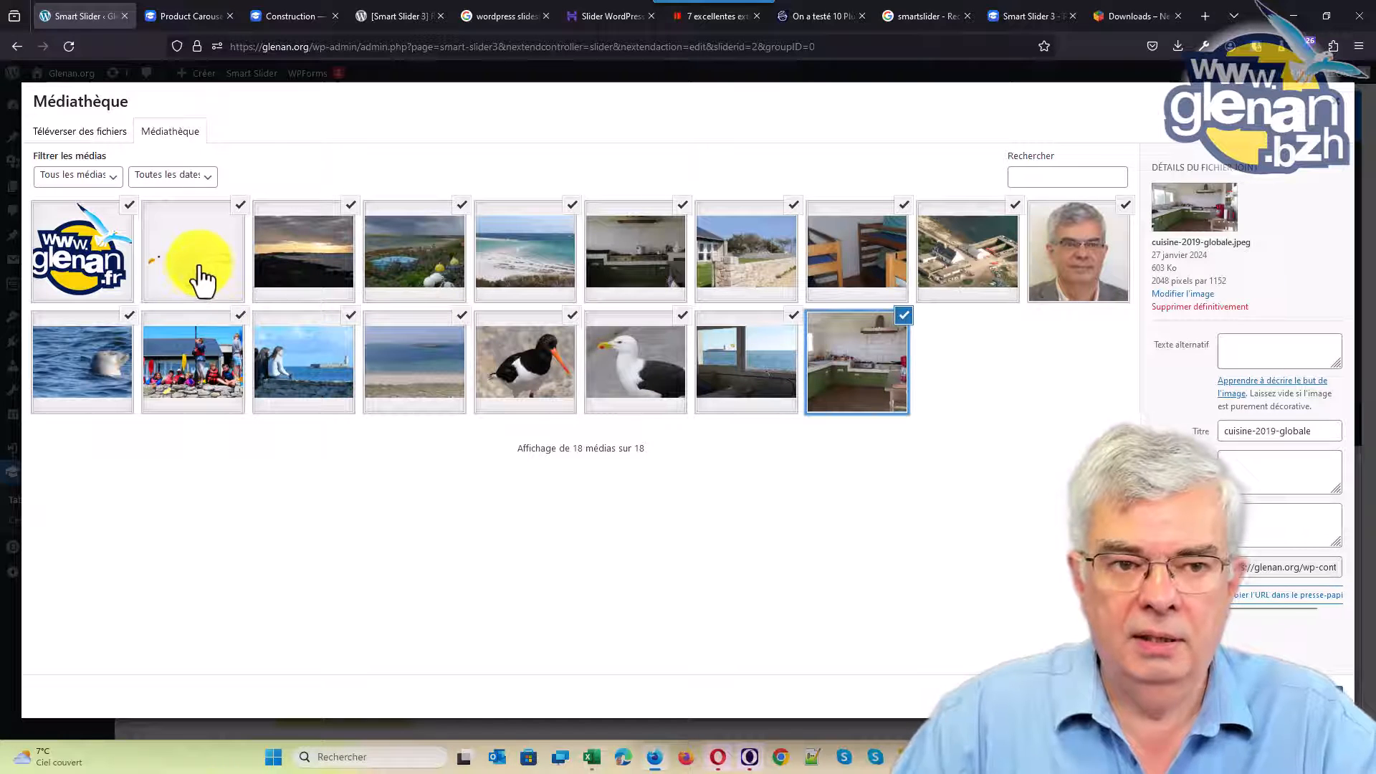
click(235, 219)
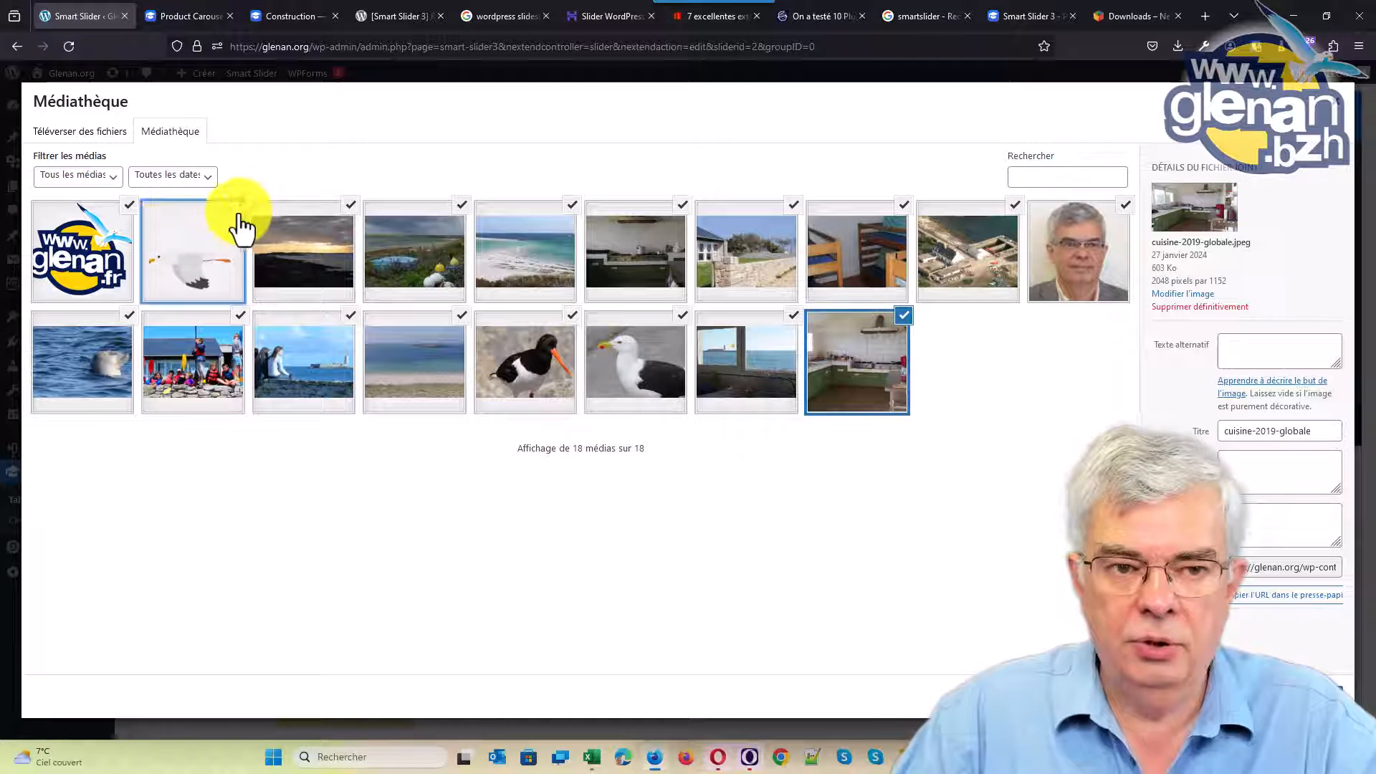
click(113, 219)
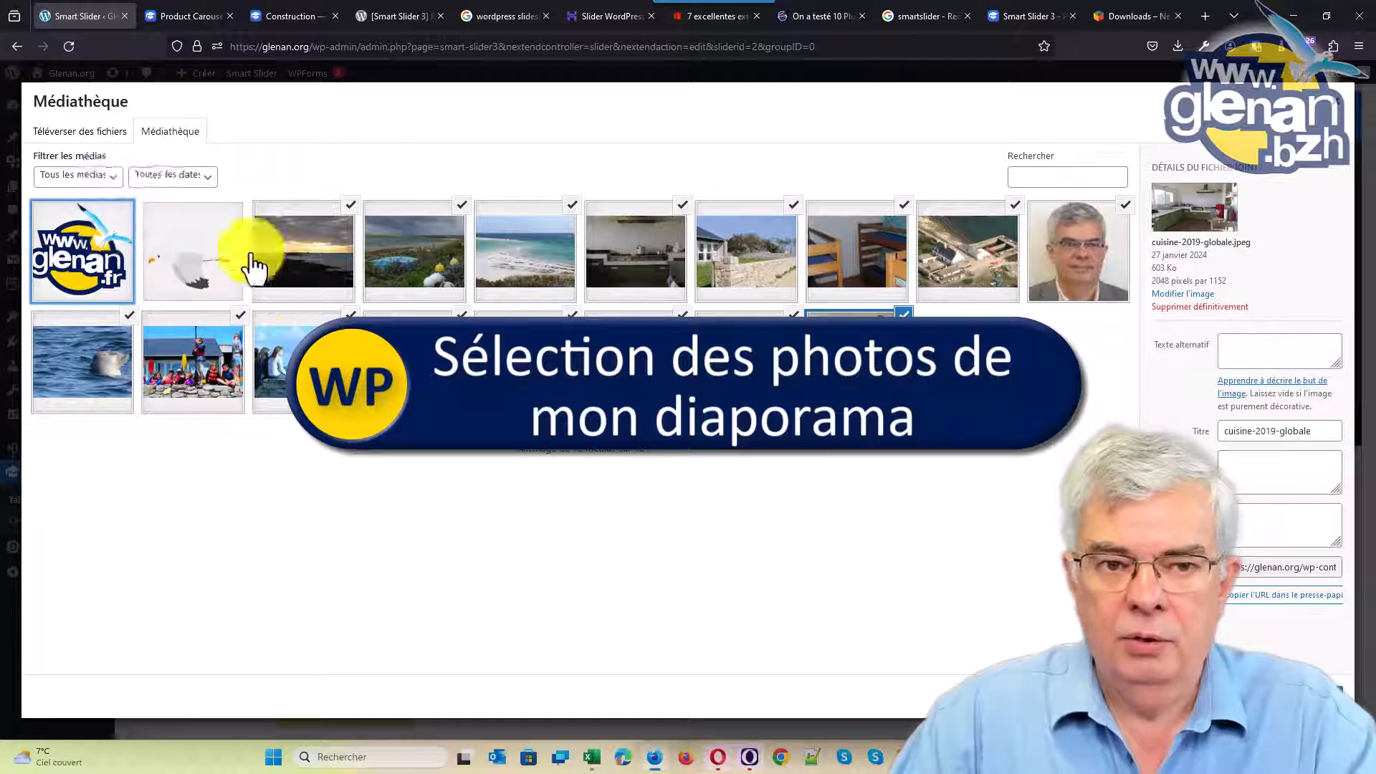
click(1125, 206)
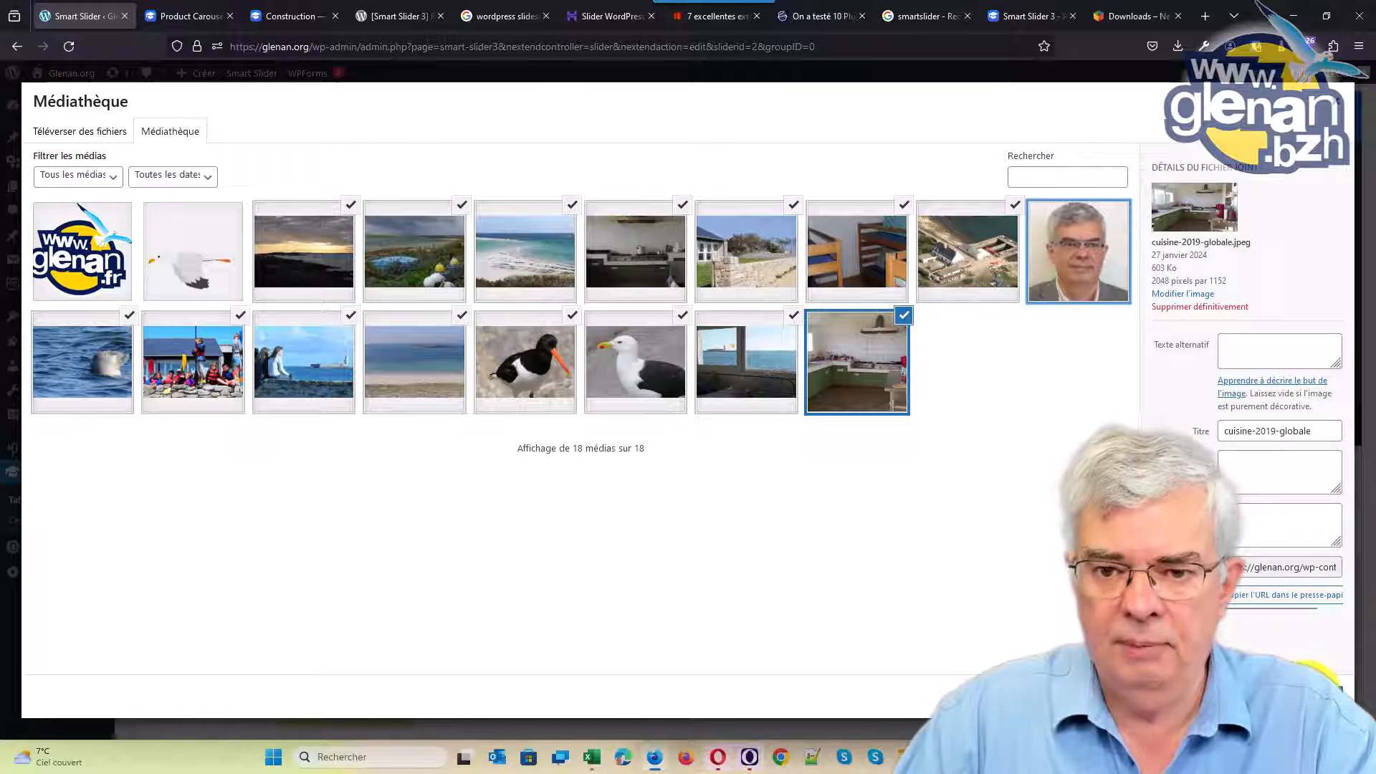
click(1316, 689)
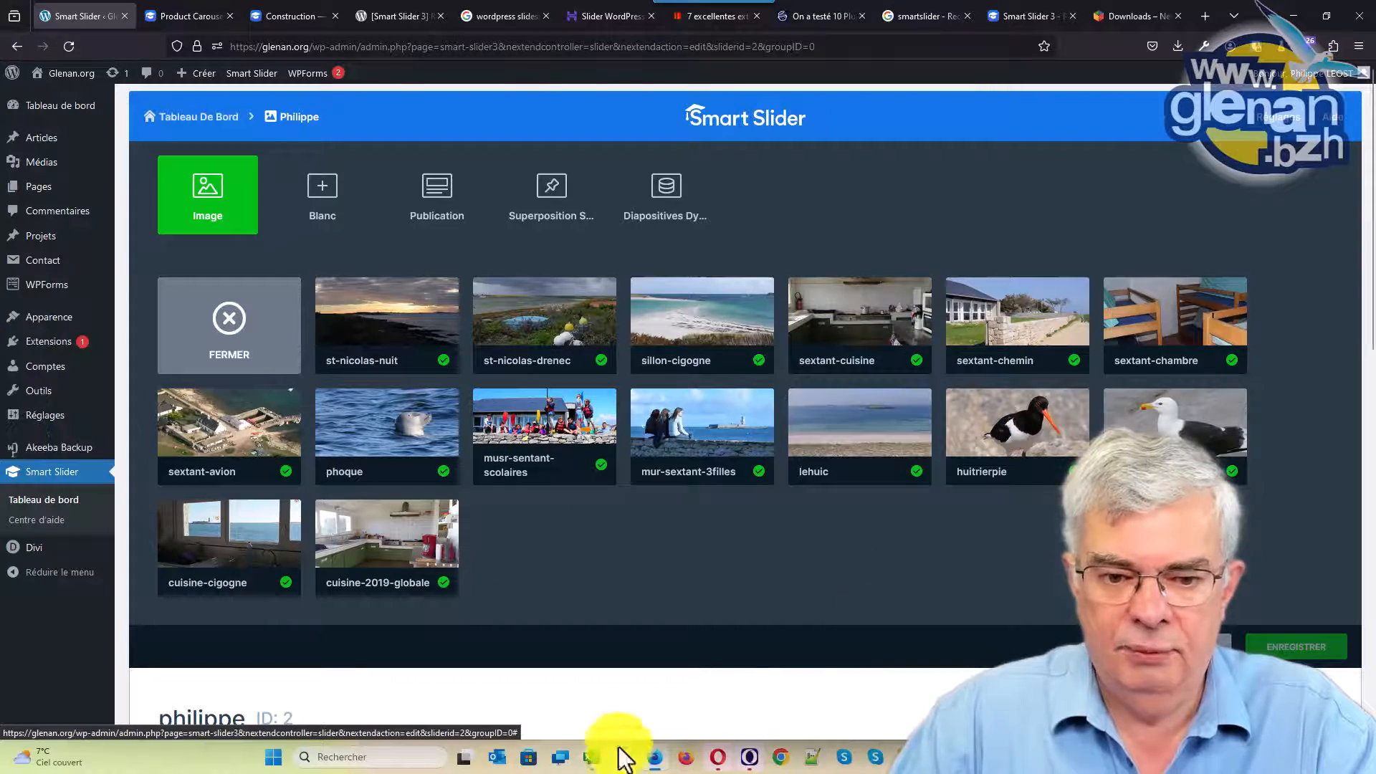
Step: Arrange the browser and the Excel photo list side by side, and make sextant-avion and sillon-cigogne the first two slides
drag(1272, 21, 15, 332)
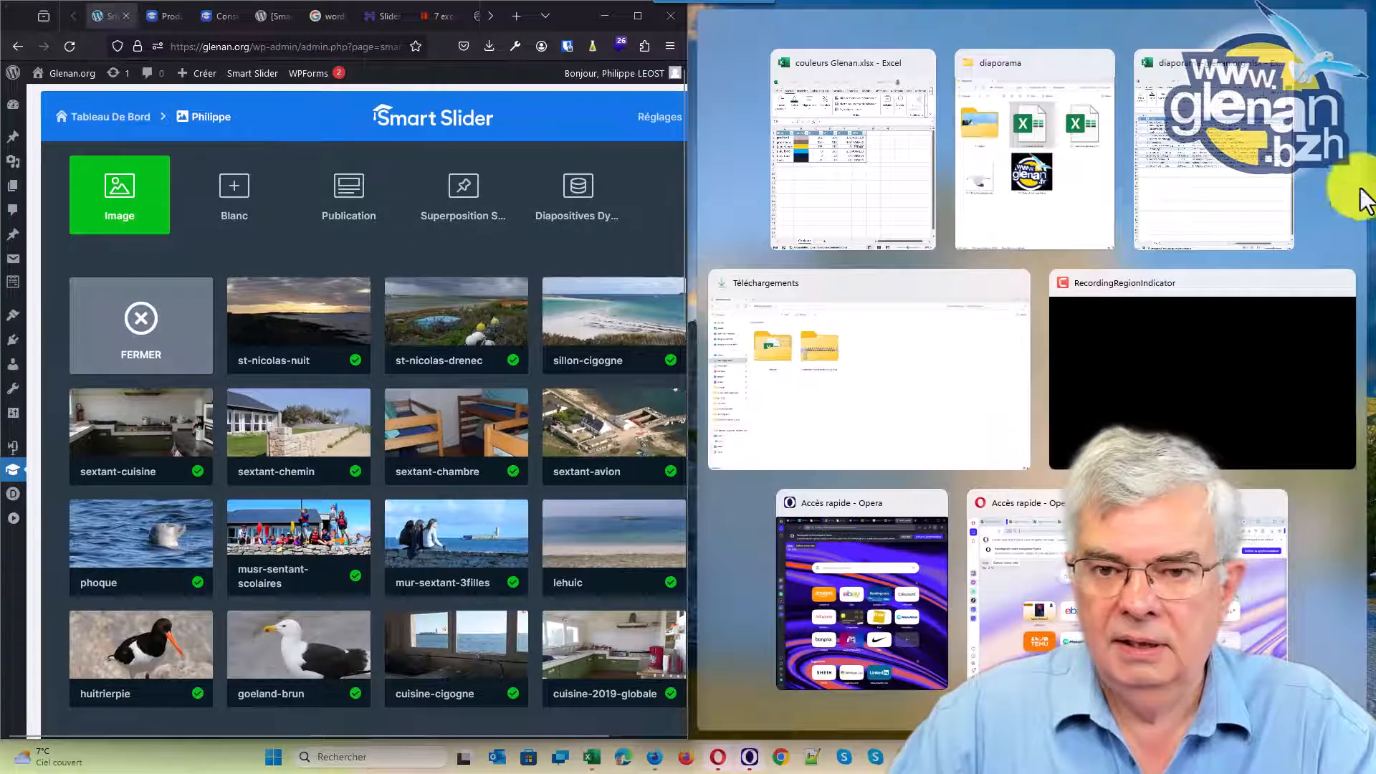
click(1226, 185)
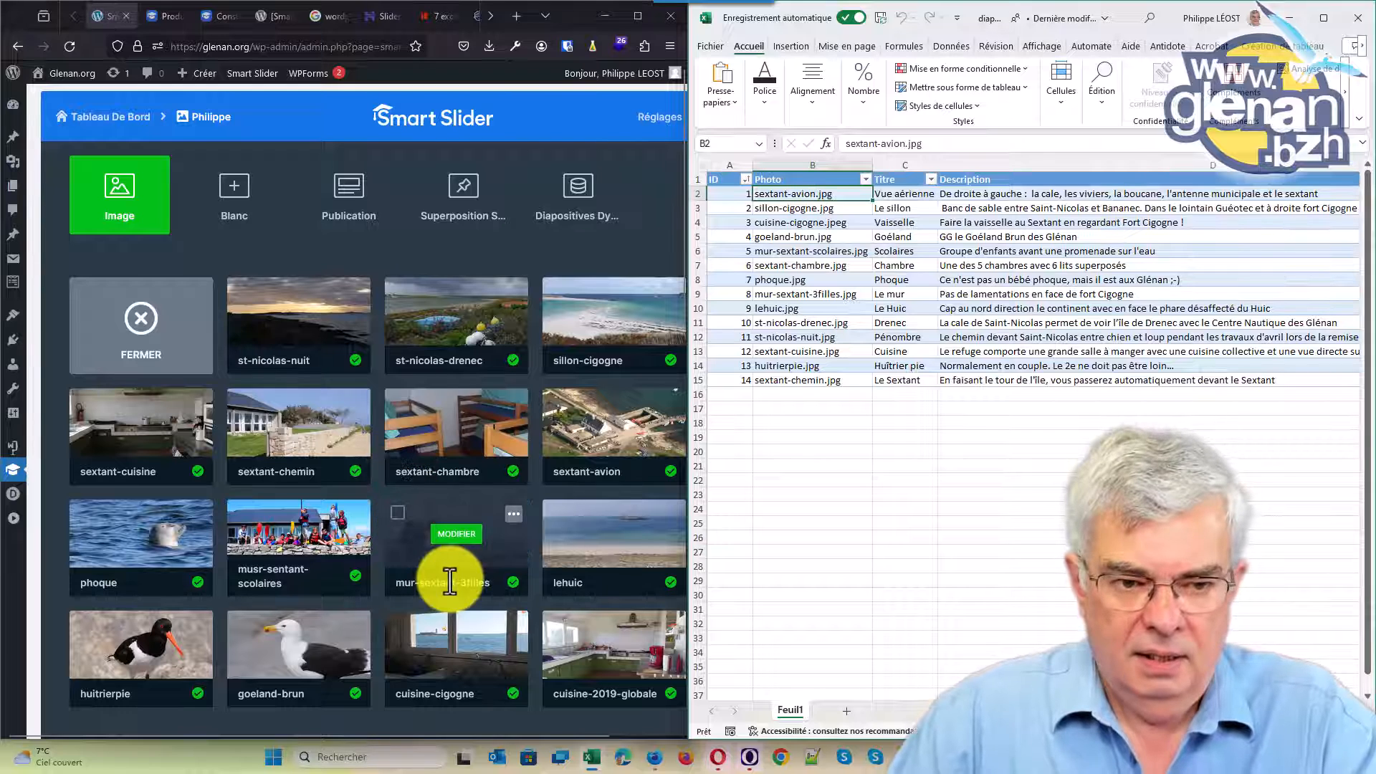
drag(588, 453, 222, 347)
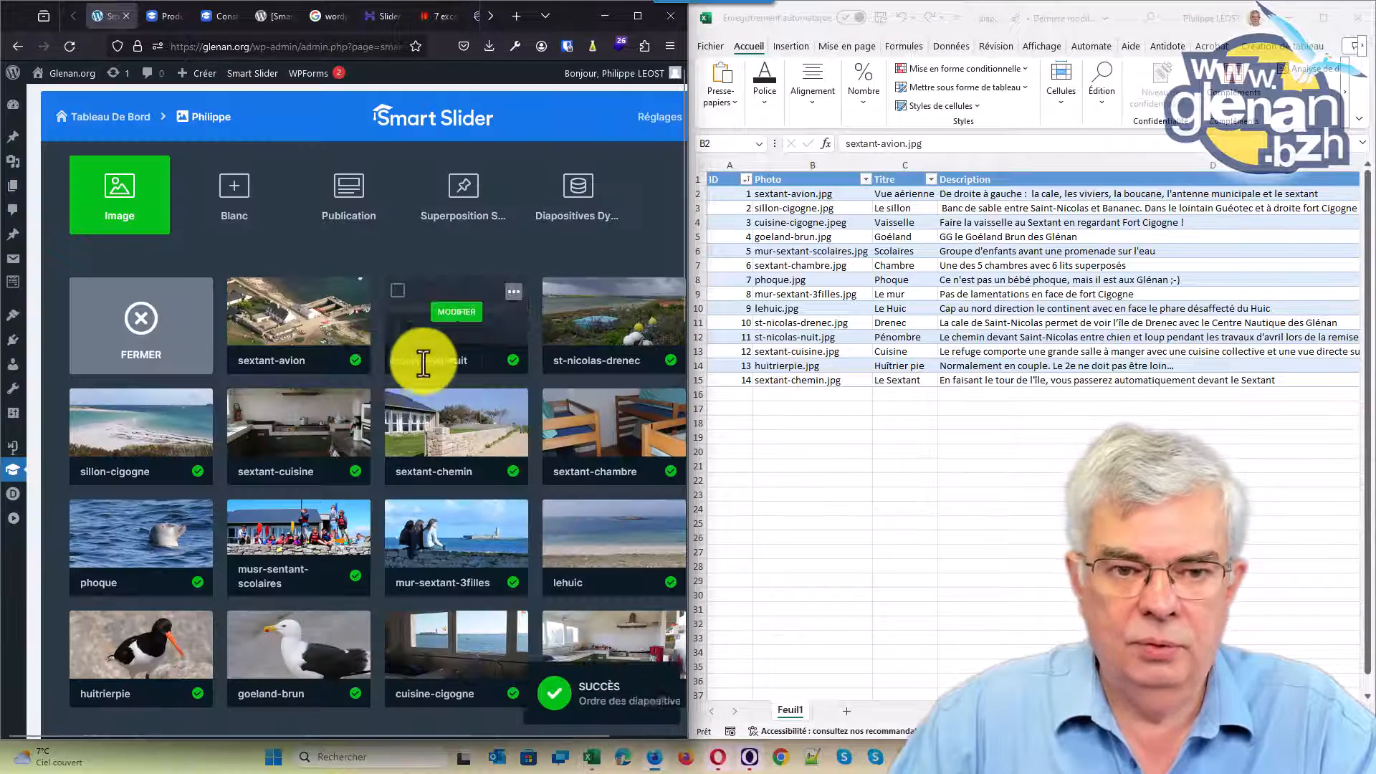
mouse_move(143, 461)
mouse_down()
mouse_move(415, 291)
mouse_move(395, 358)
mouse_up()
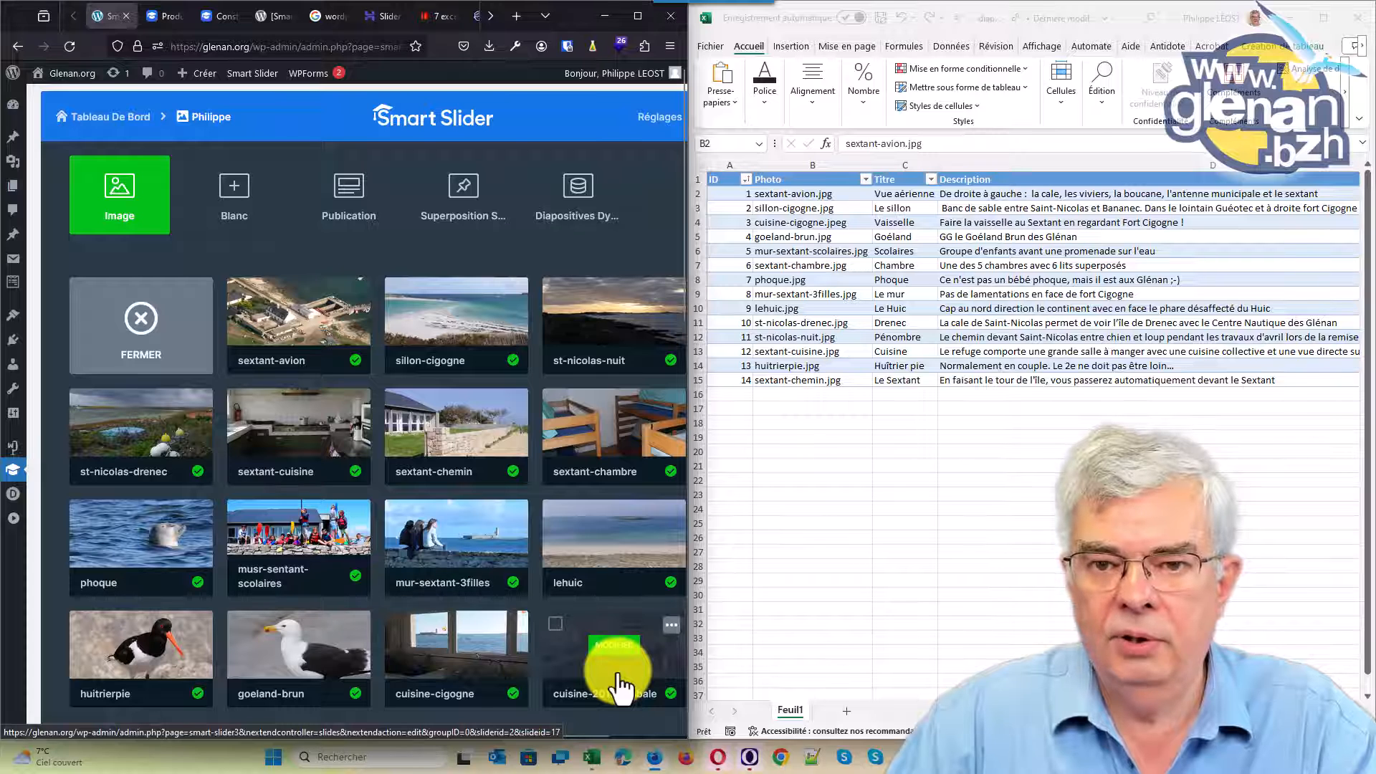
Step: Move cuisine-cigogne, cuisine-2019-globale, goeland-brun, musr-sentant-scolaires, phoque and mur-sextant-3filles after sillon-cigogne, in that order
drag(620, 684, 545, 383)
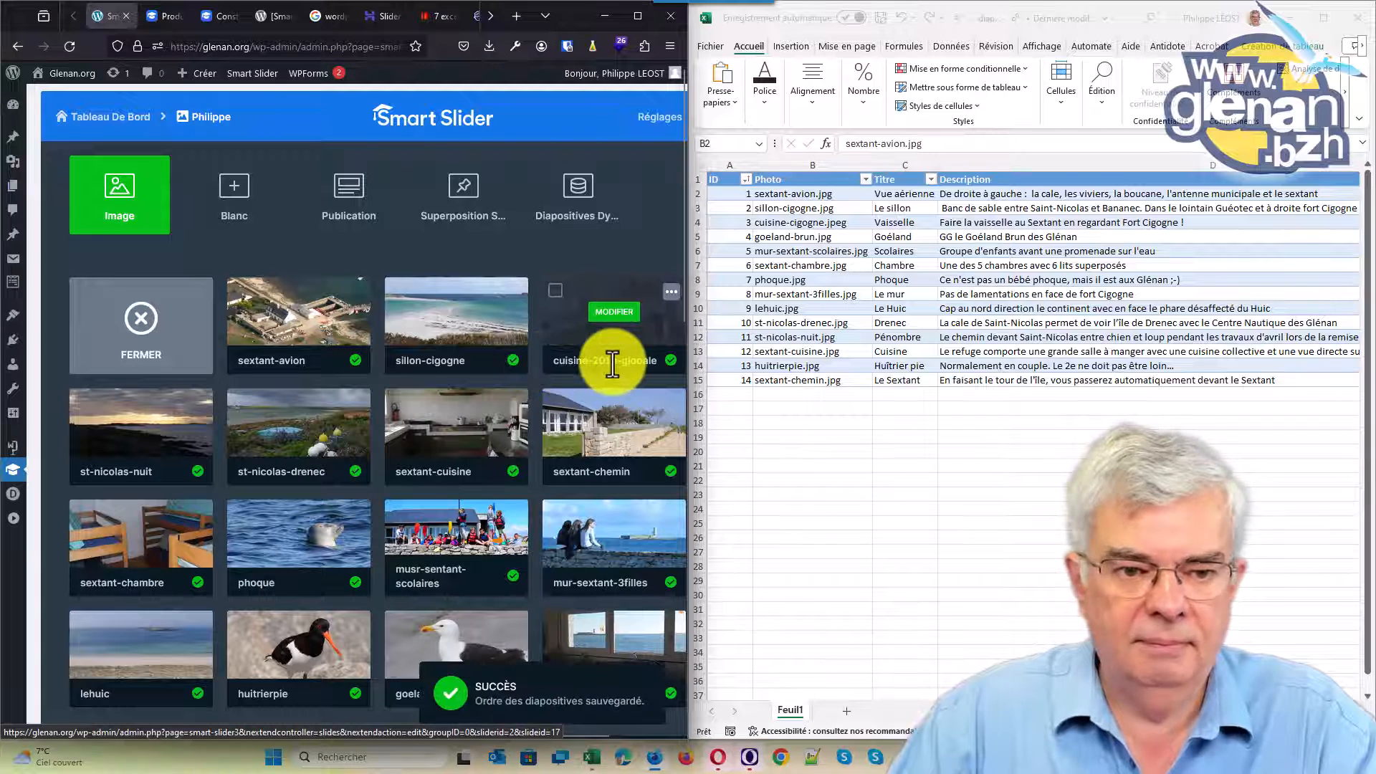
drag(602, 656, 534, 316)
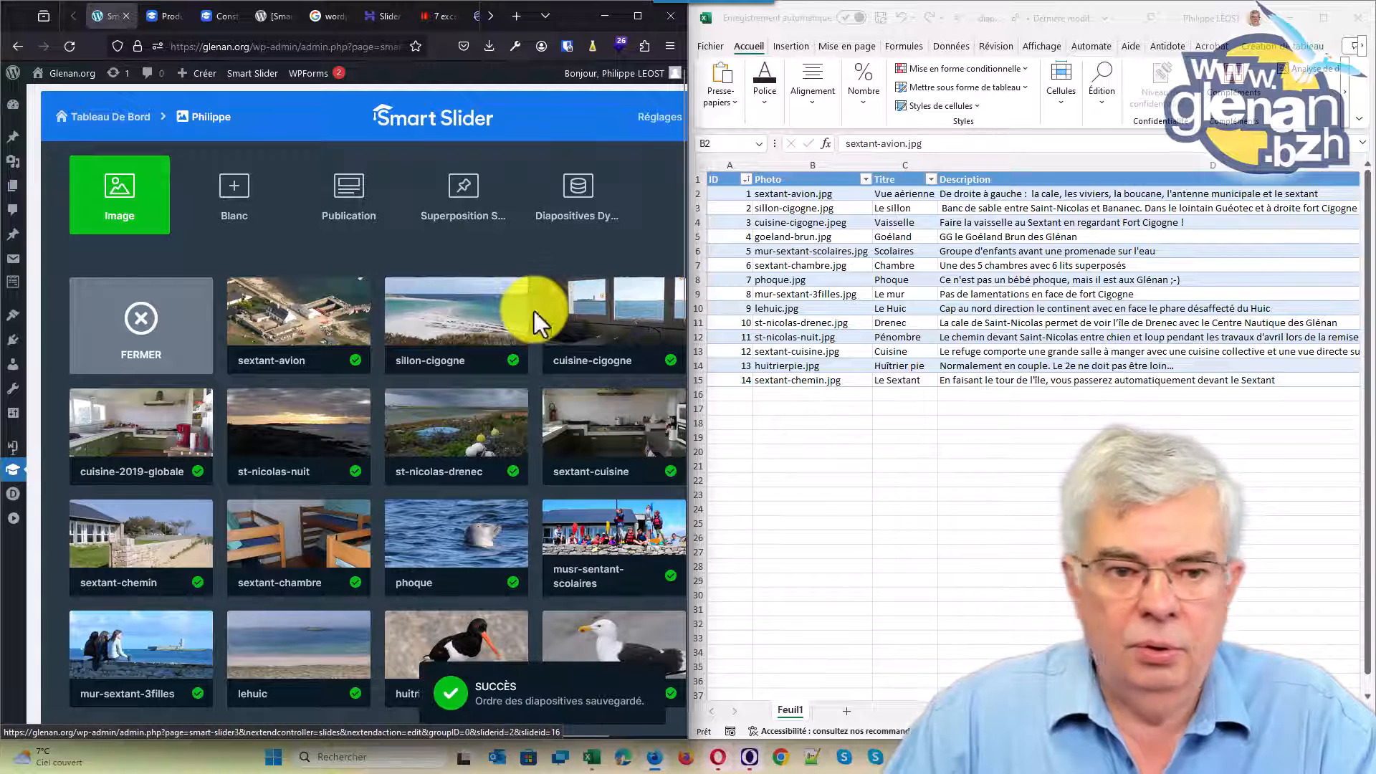
drag(599, 651, 204, 441)
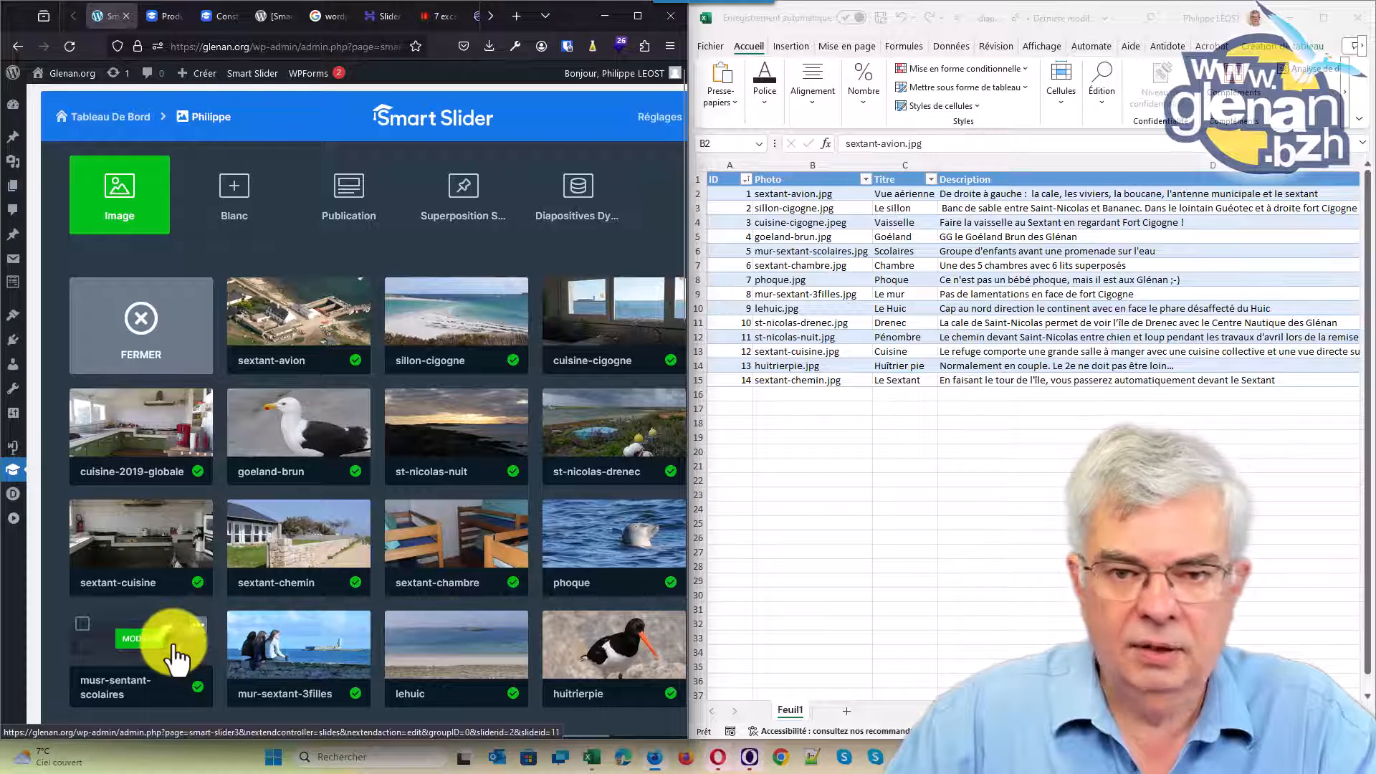
mouse_move(176, 649)
mouse_down()
mouse_move(222, 634)
mouse_move(361, 474)
mouse_up()
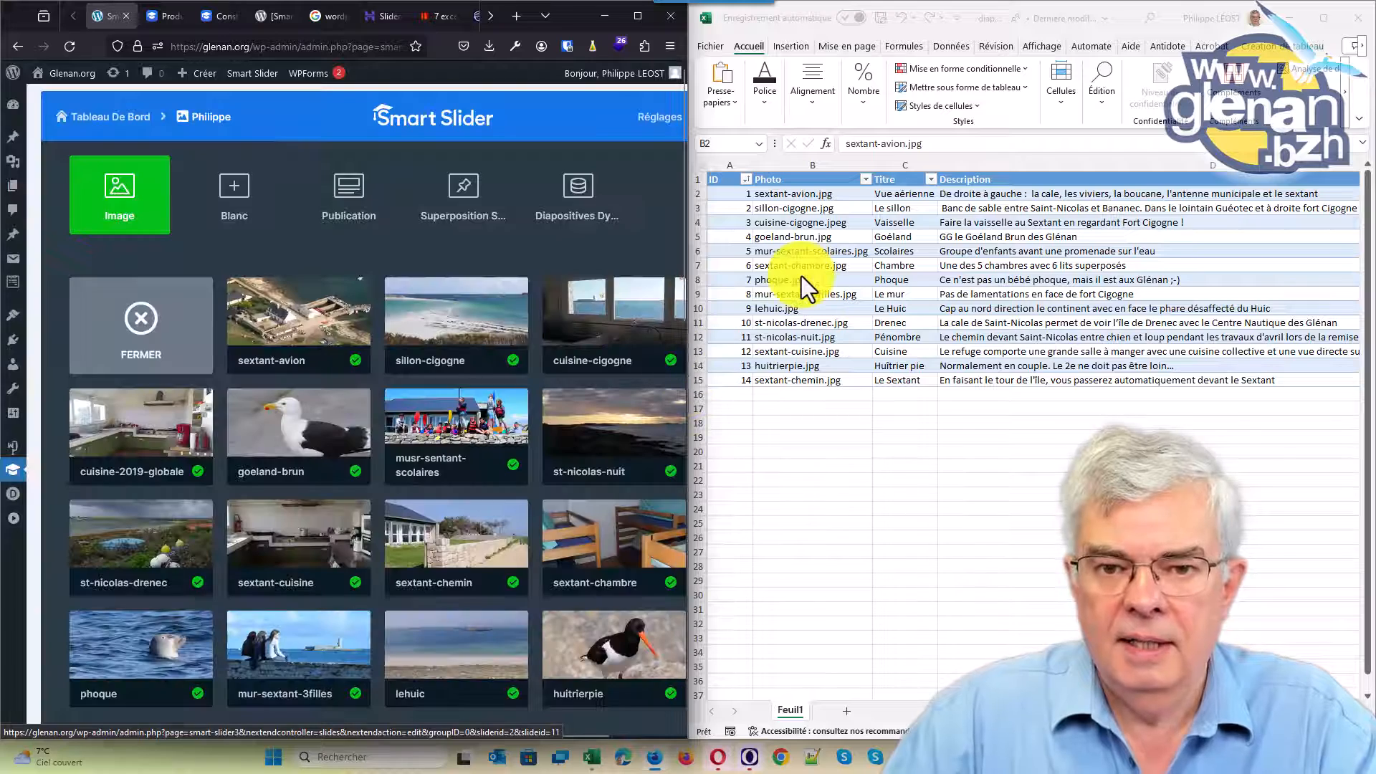
mouse_move(161, 659)
mouse_down()
mouse_move(509, 444)
mouse_move(522, 462)
mouse_move(528, 451)
mouse_up()
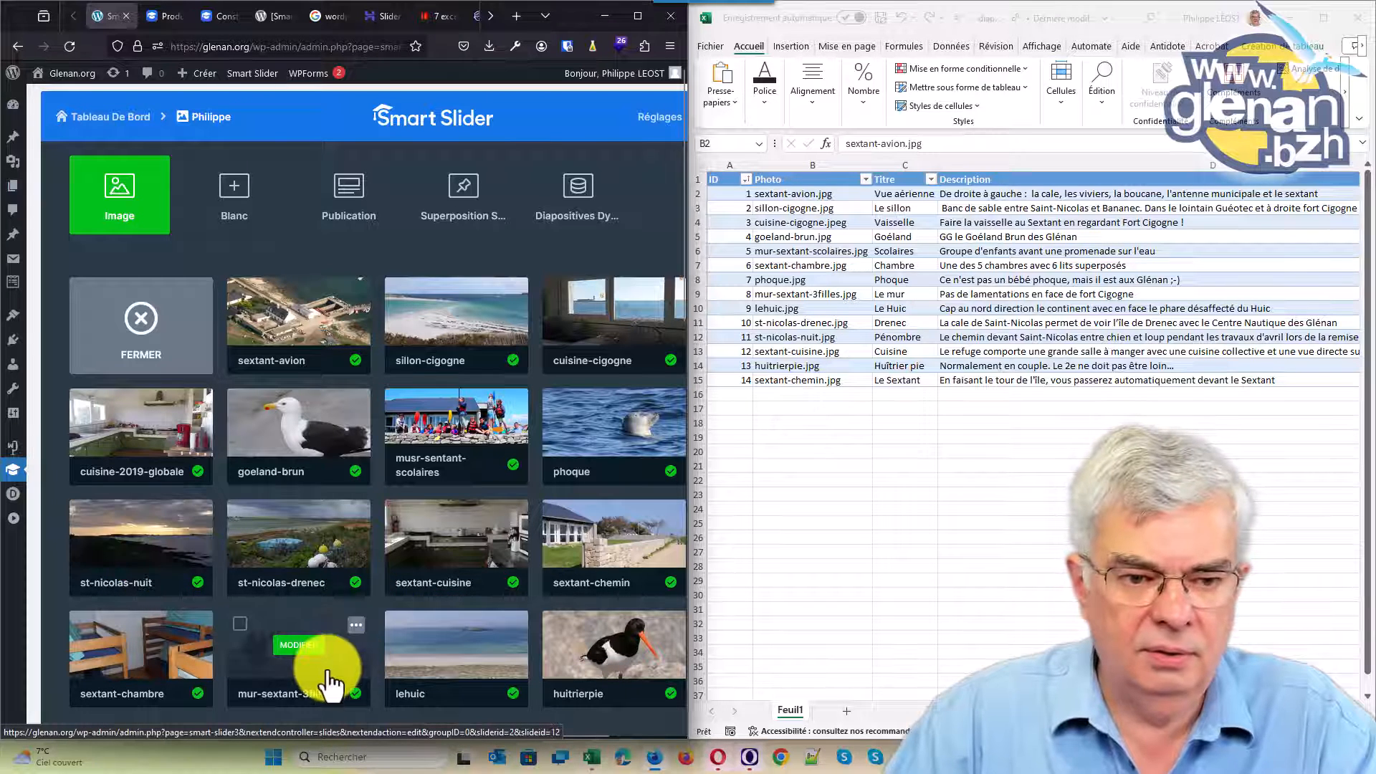
drag(323, 678, 105, 550)
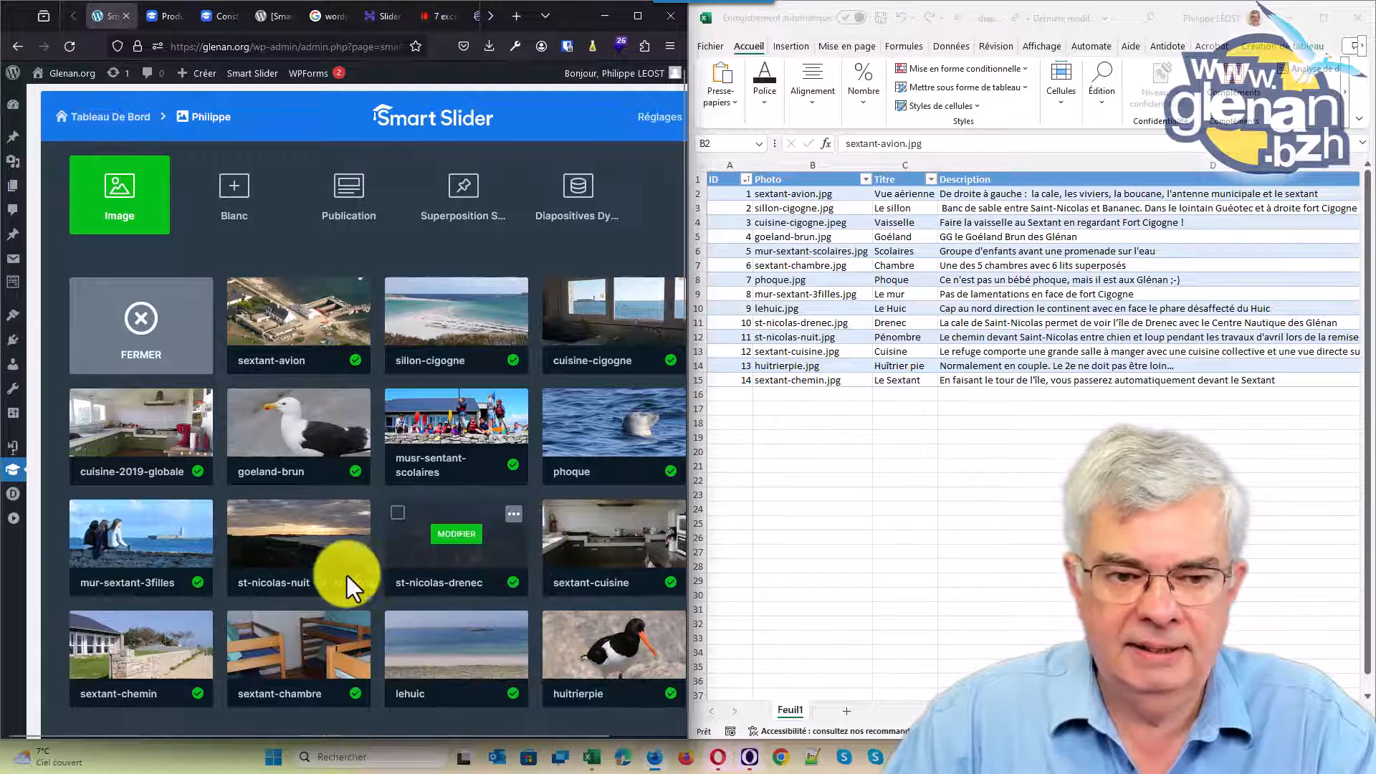
Step: Reorder the slides so that lehuic follows mur-sextant-3filles and st-nicolas-drenec comes before st-nicolas-nuit
mouse_move(330, 573)
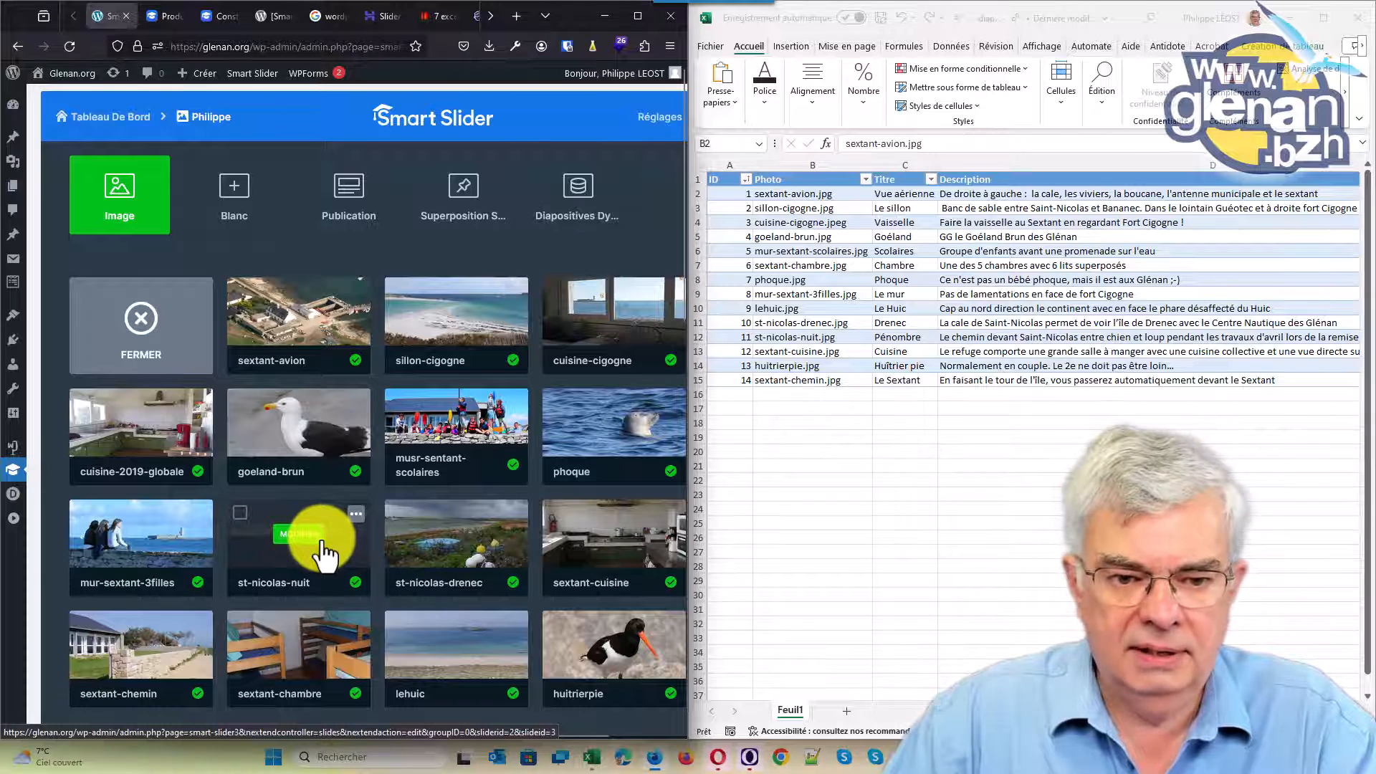
mouse_move(416, 645)
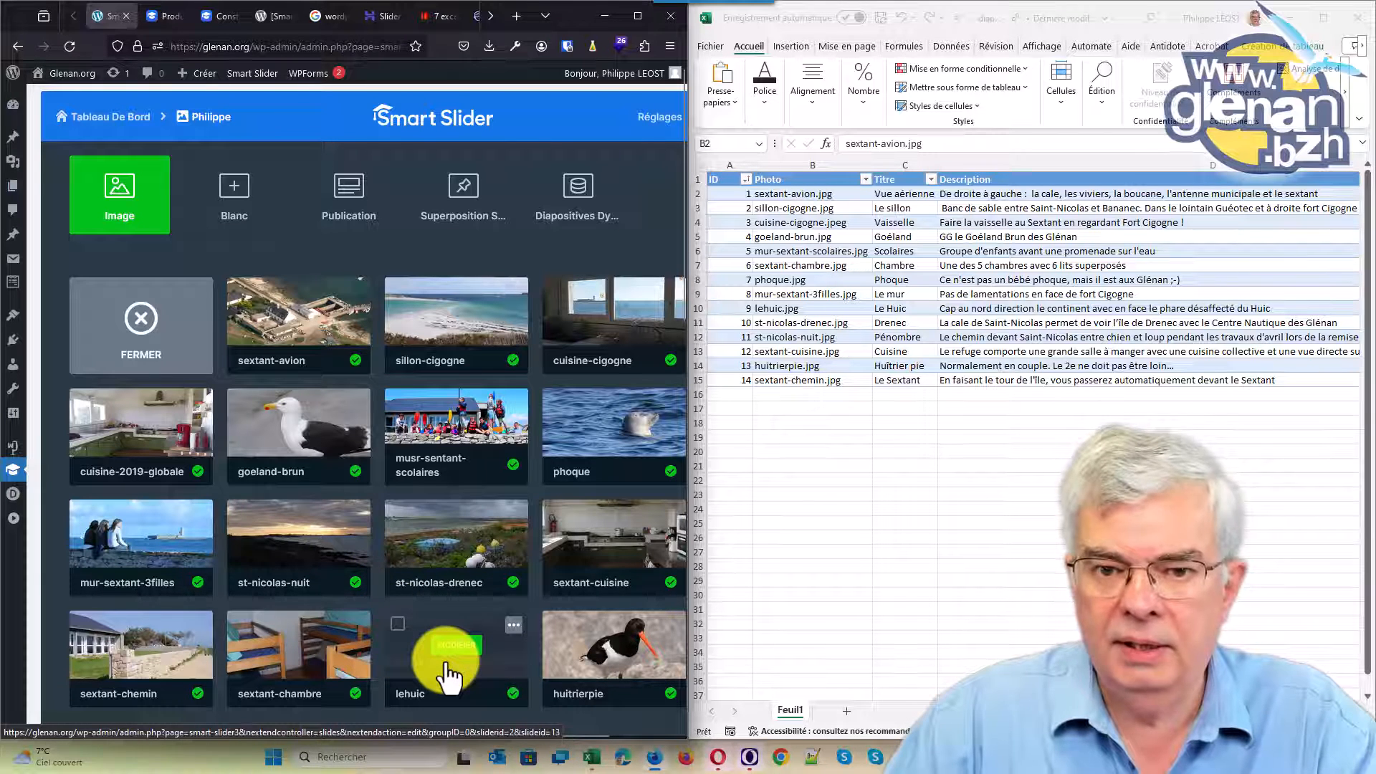
drag(446, 670, 208, 552)
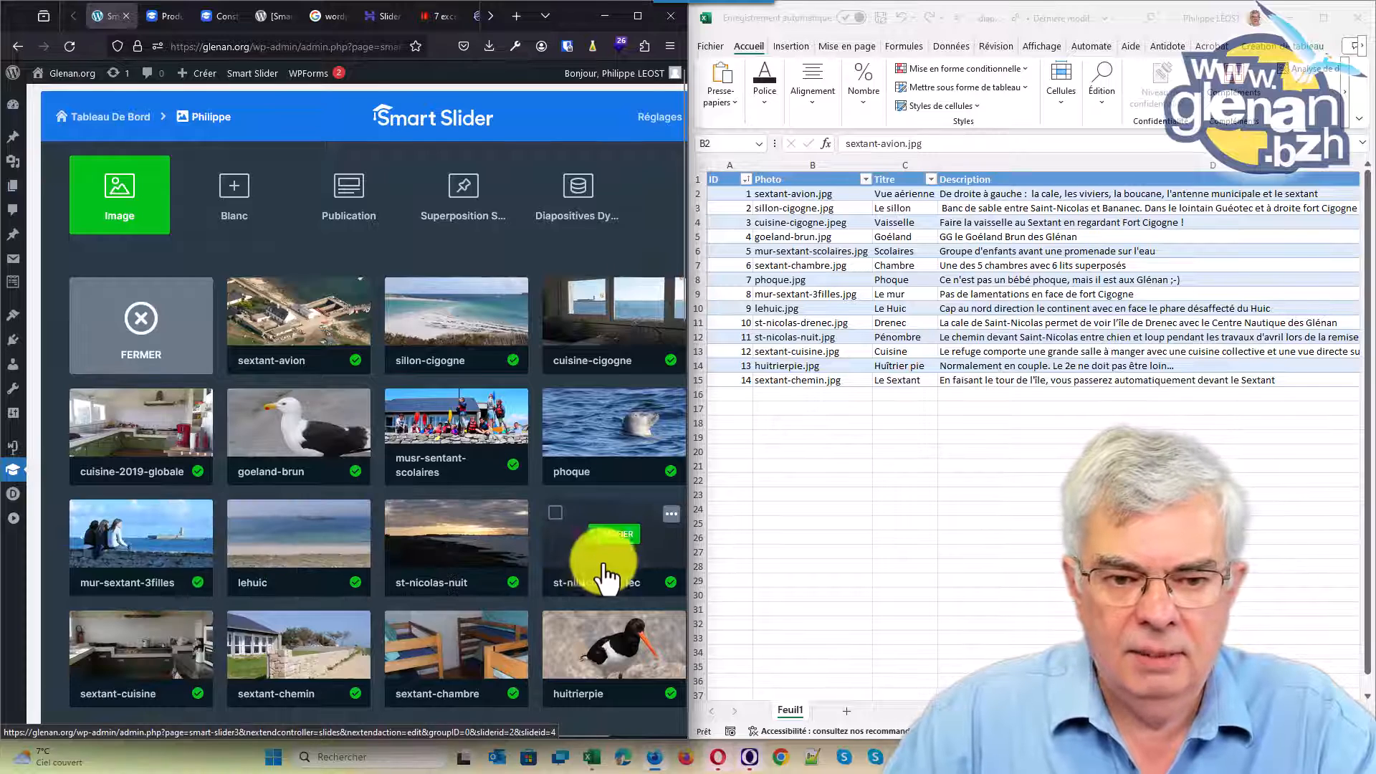
mouse_move(344, 684)
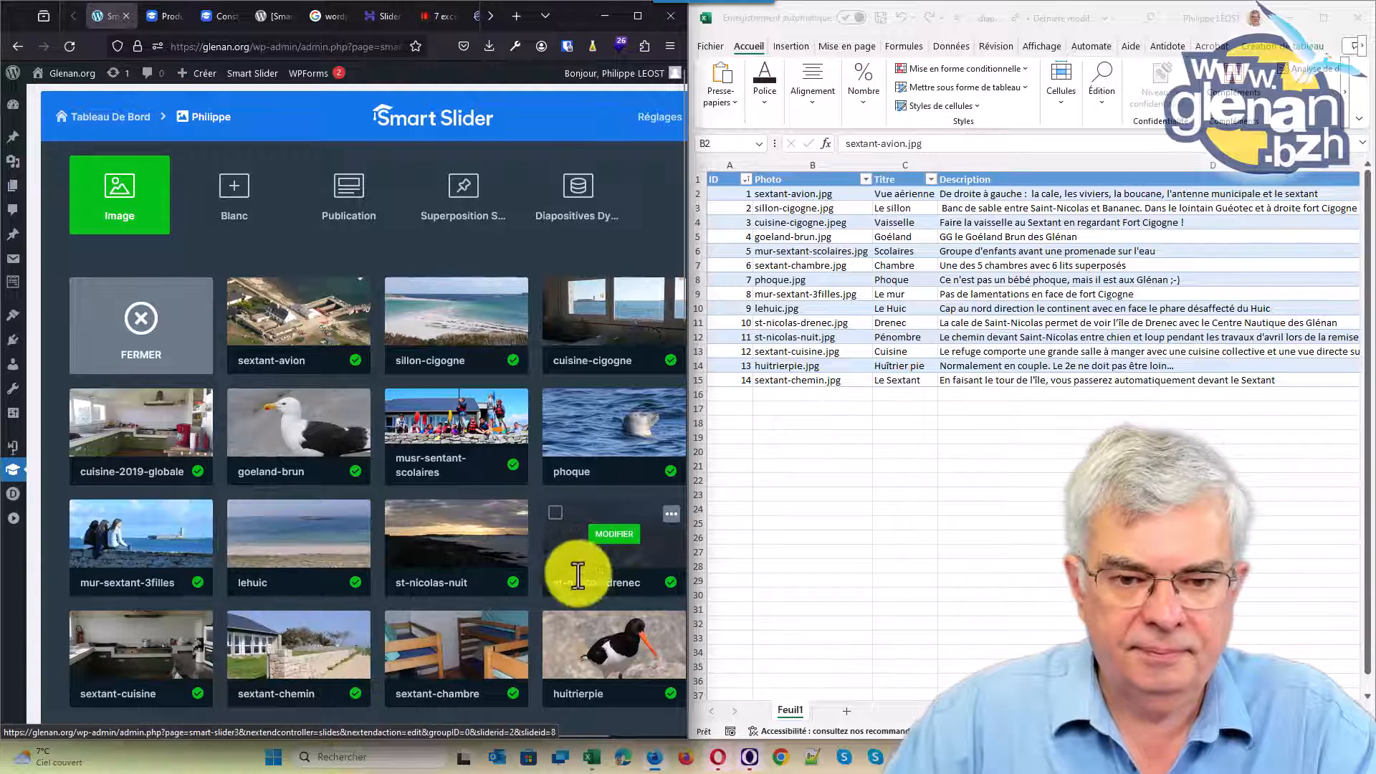
drag(614, 579, 379, 573)
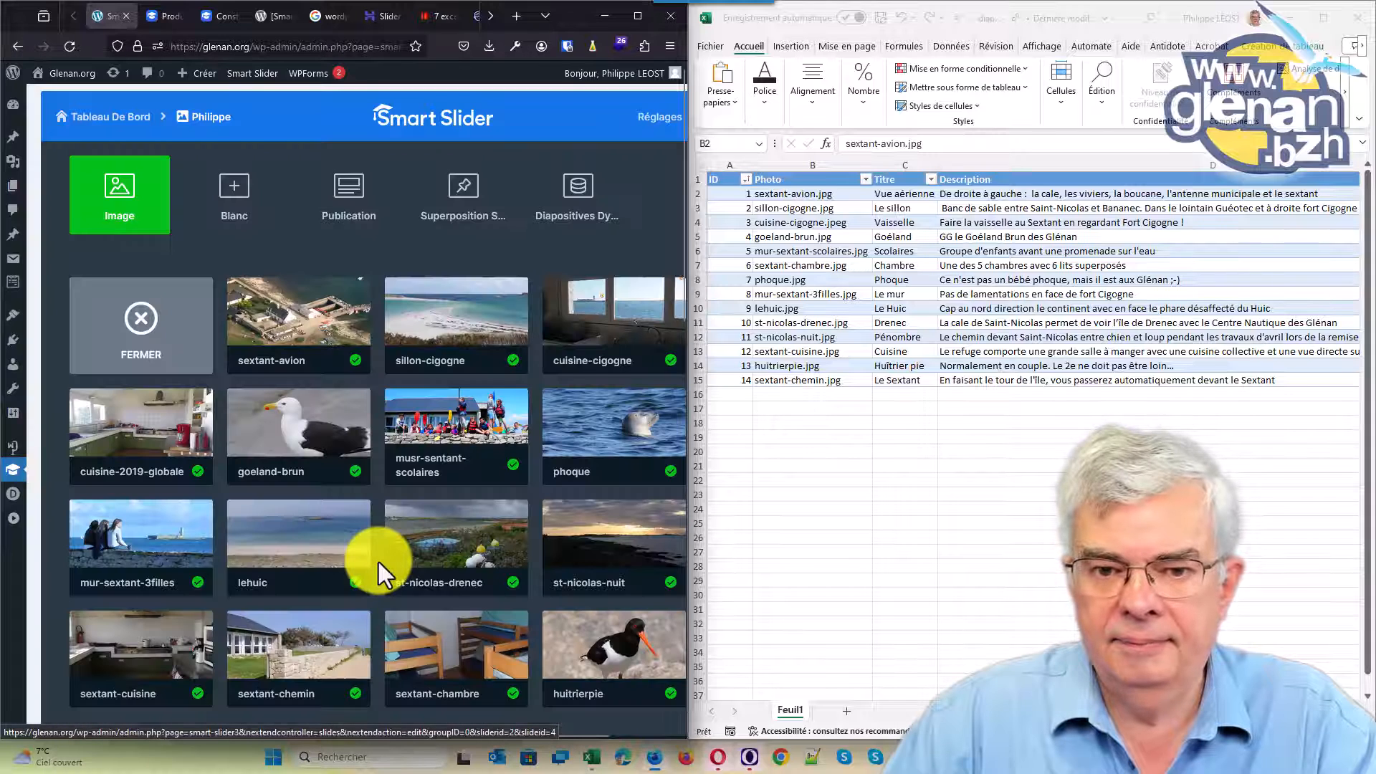
Step: Move the sextant-chambre slide between musr-sentant-scolaires and phoque, and check the slide order against the Excel list
mouse_move(204, 673)
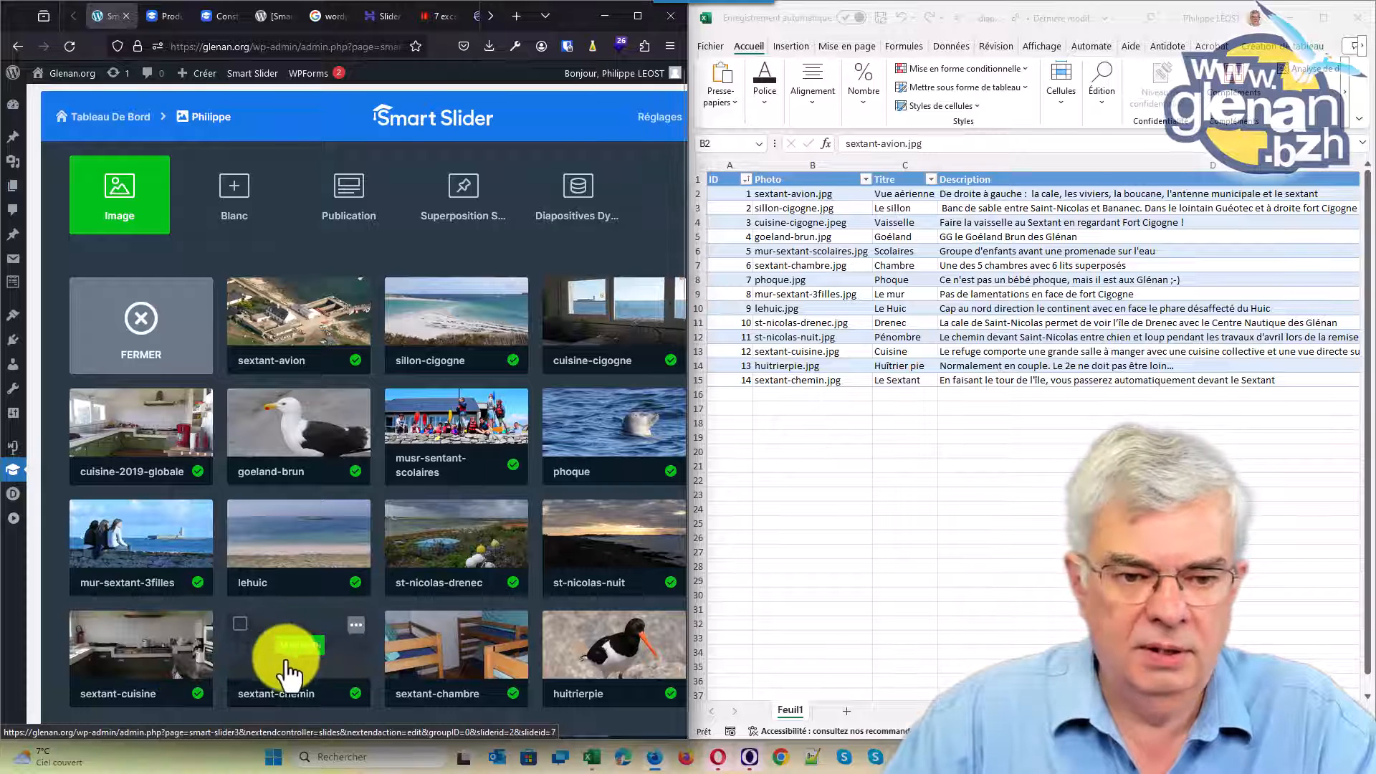
mouse_move(318, 681)
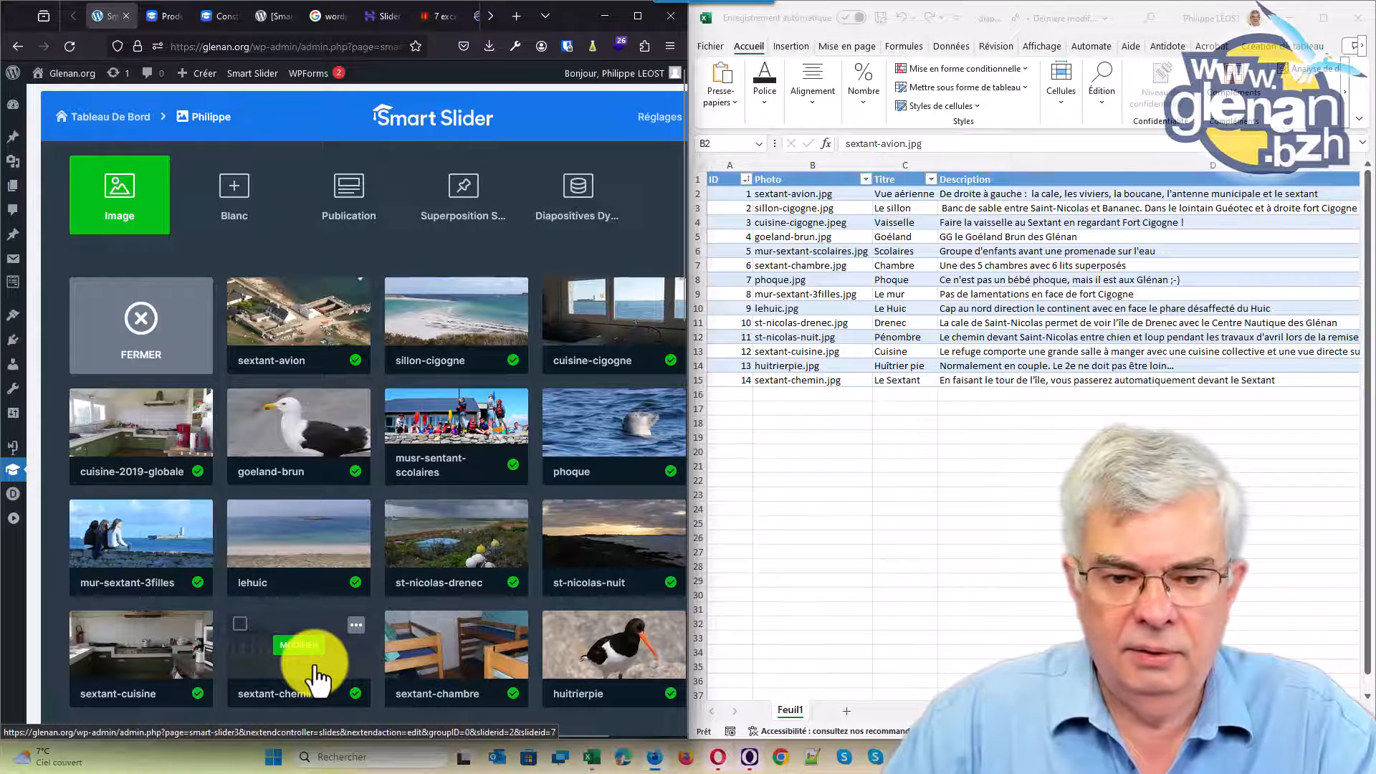
mouse_move(475, 670)
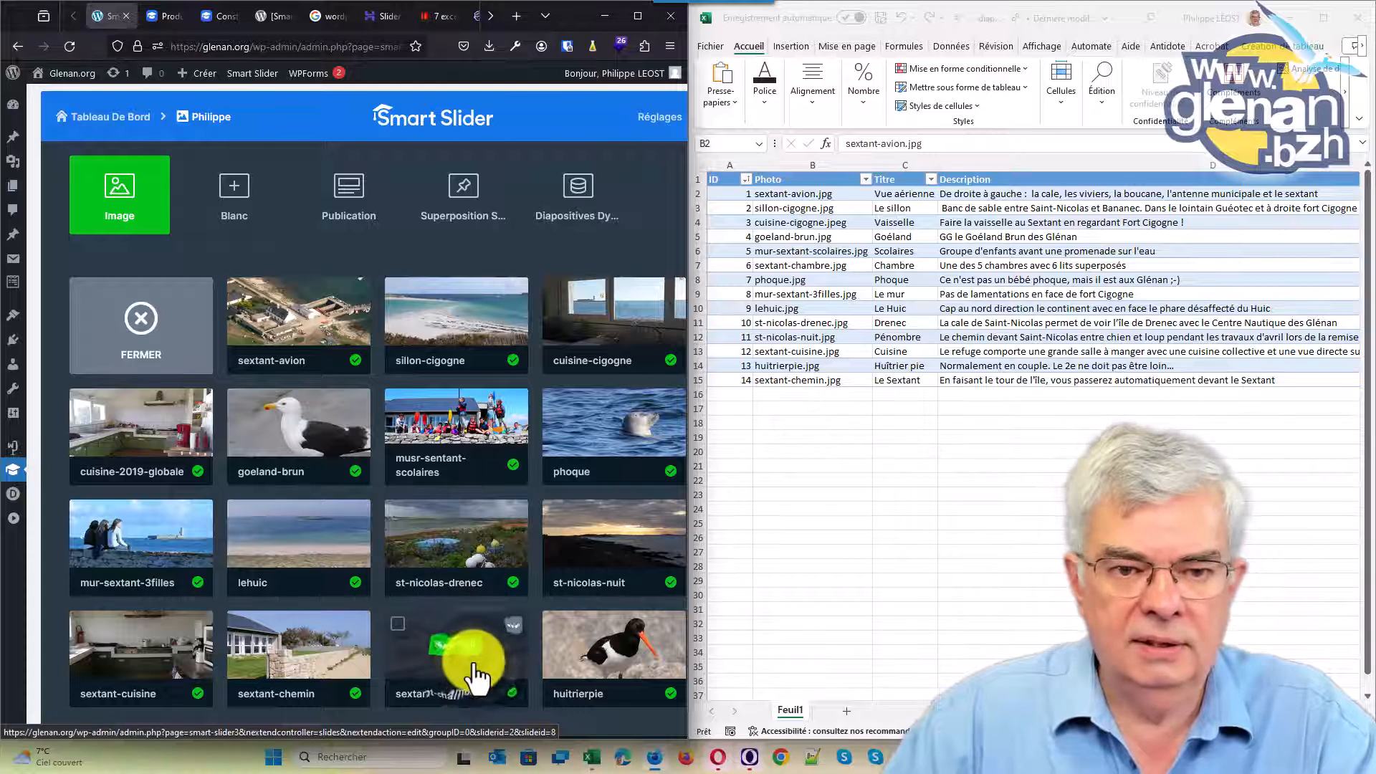
drag(476, 674, 531, 452)
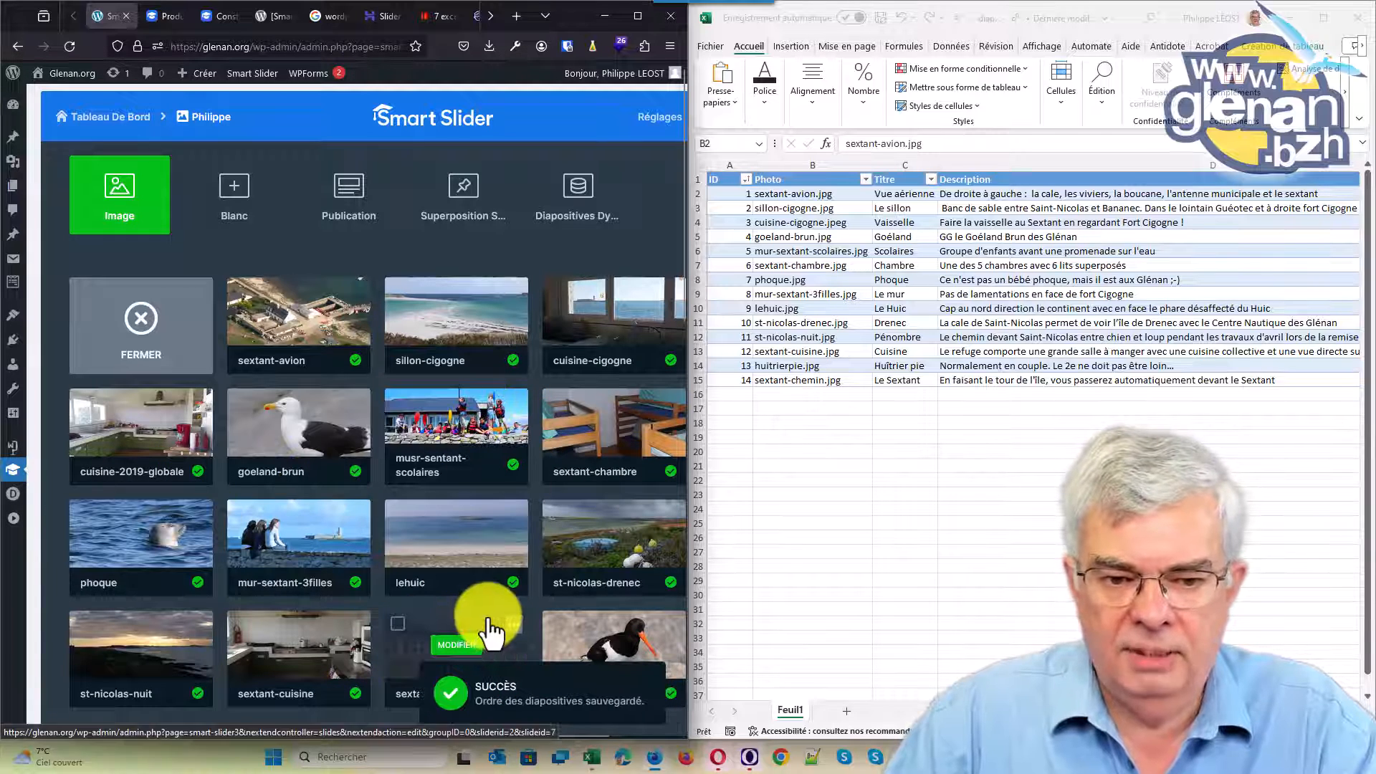
scroll(491, 620, down, 2)
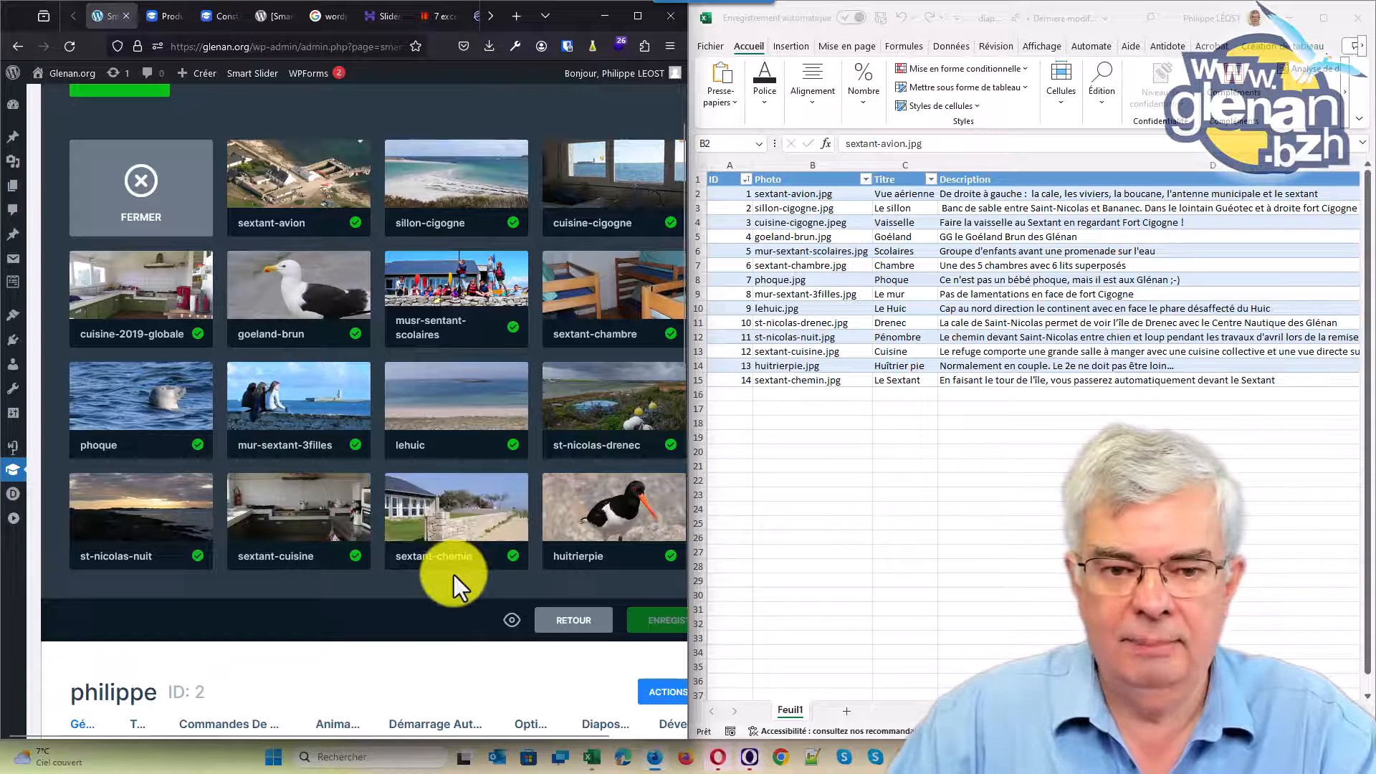
scroll(454, 575, up, 2)
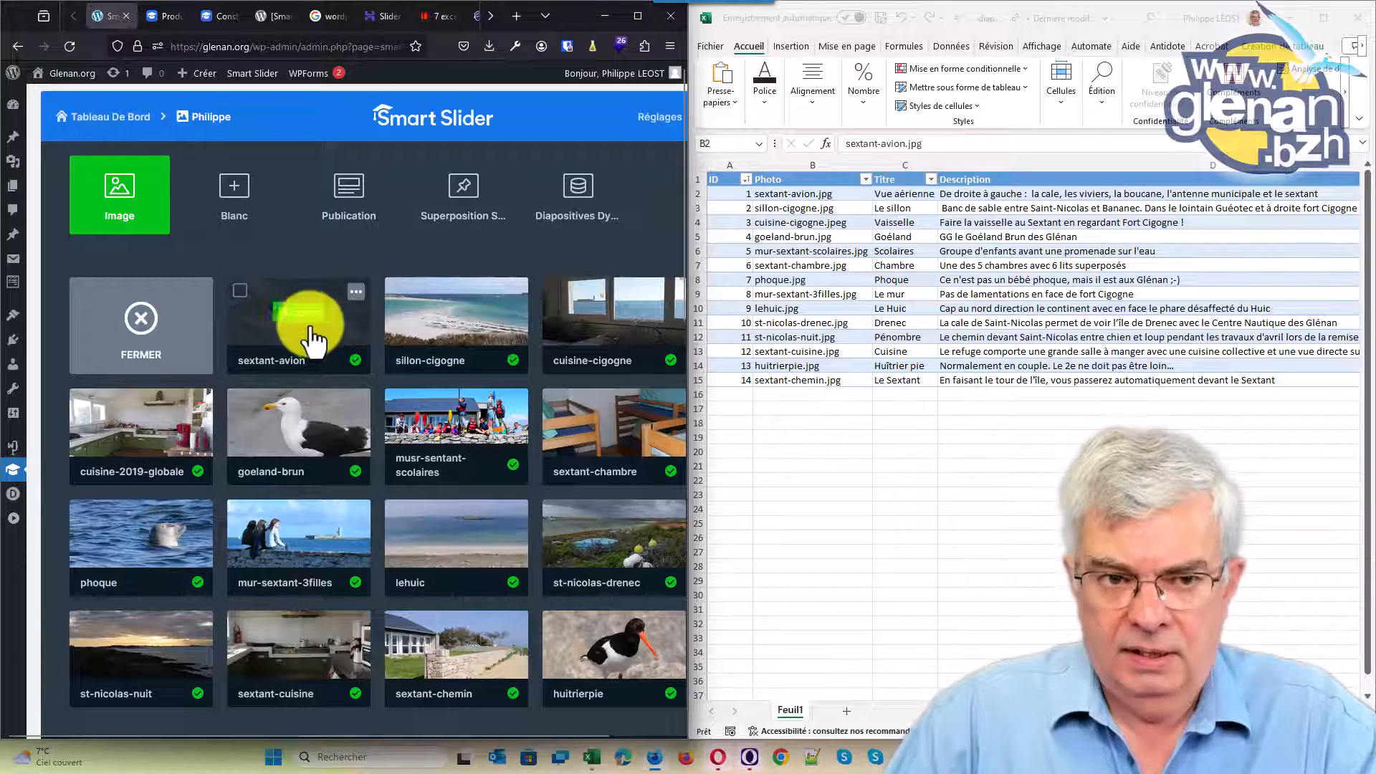
Step: Return the browser to full screen and unpublish the unused sextant-chemin and huitrierpie slides
click(638, 19)
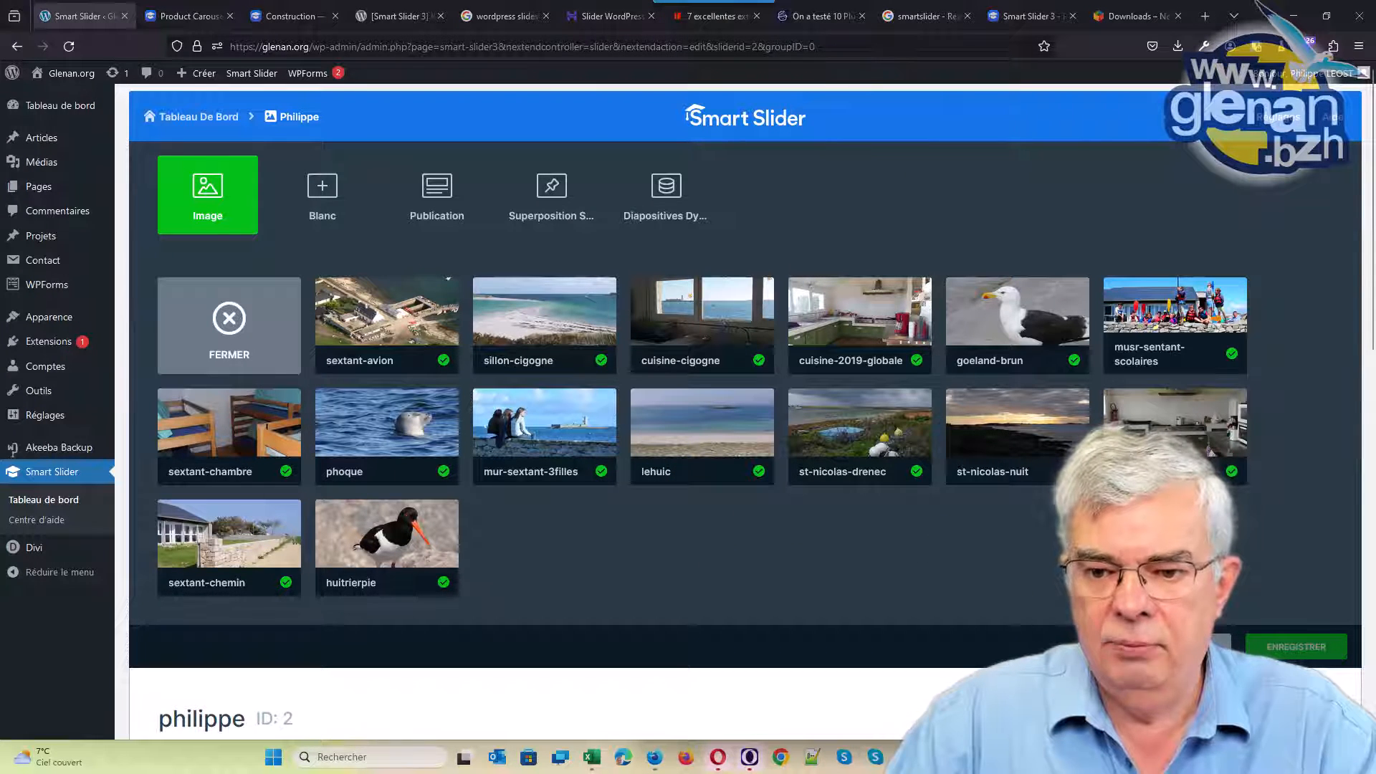
click(1296, 658)
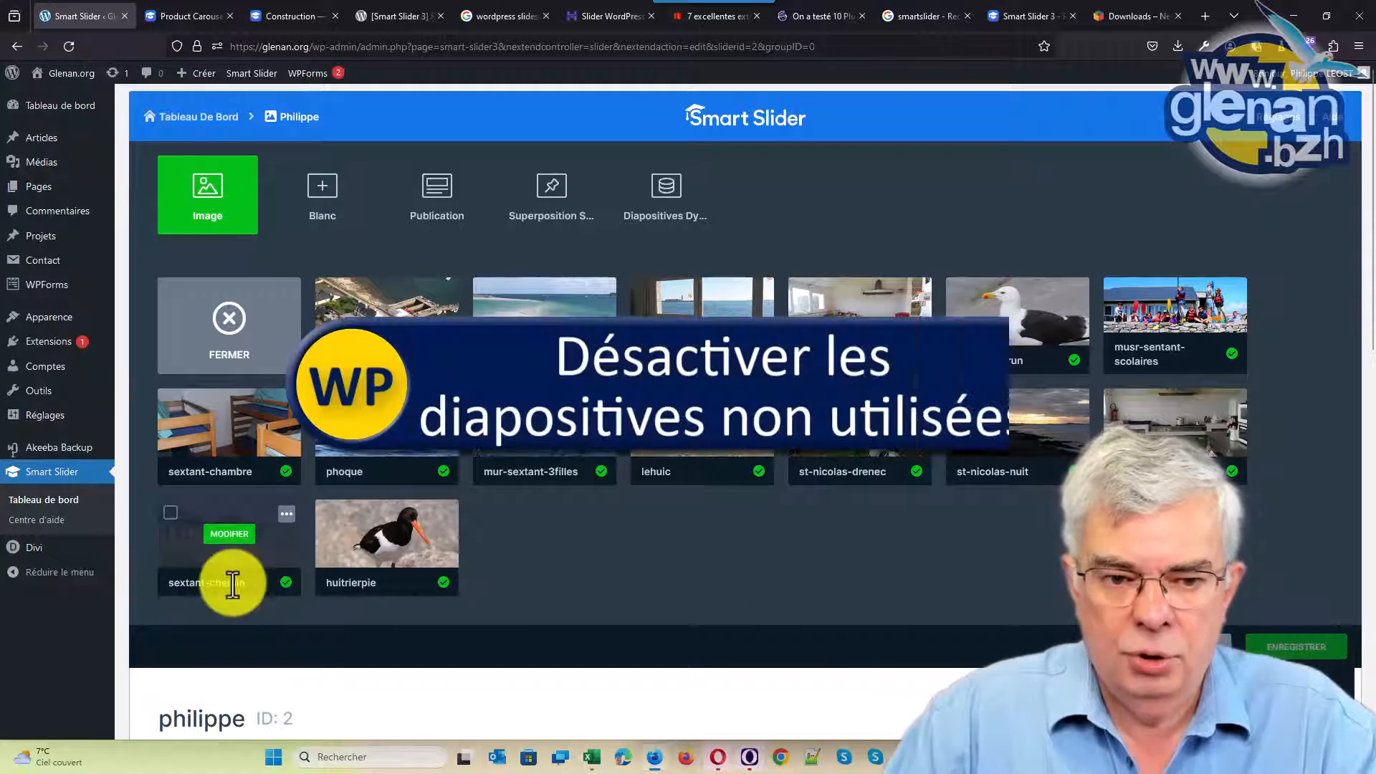
mouse_move(230, 578)
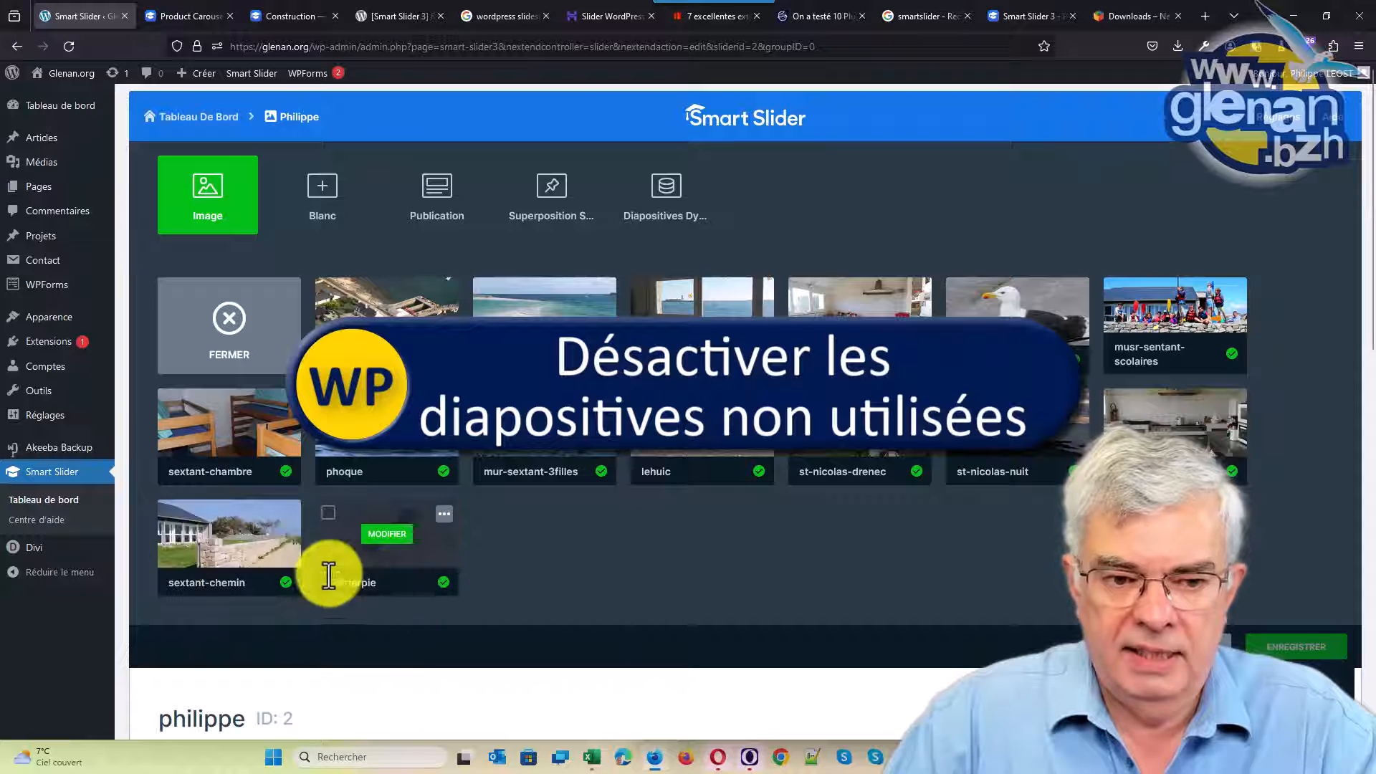
click(289, 585)
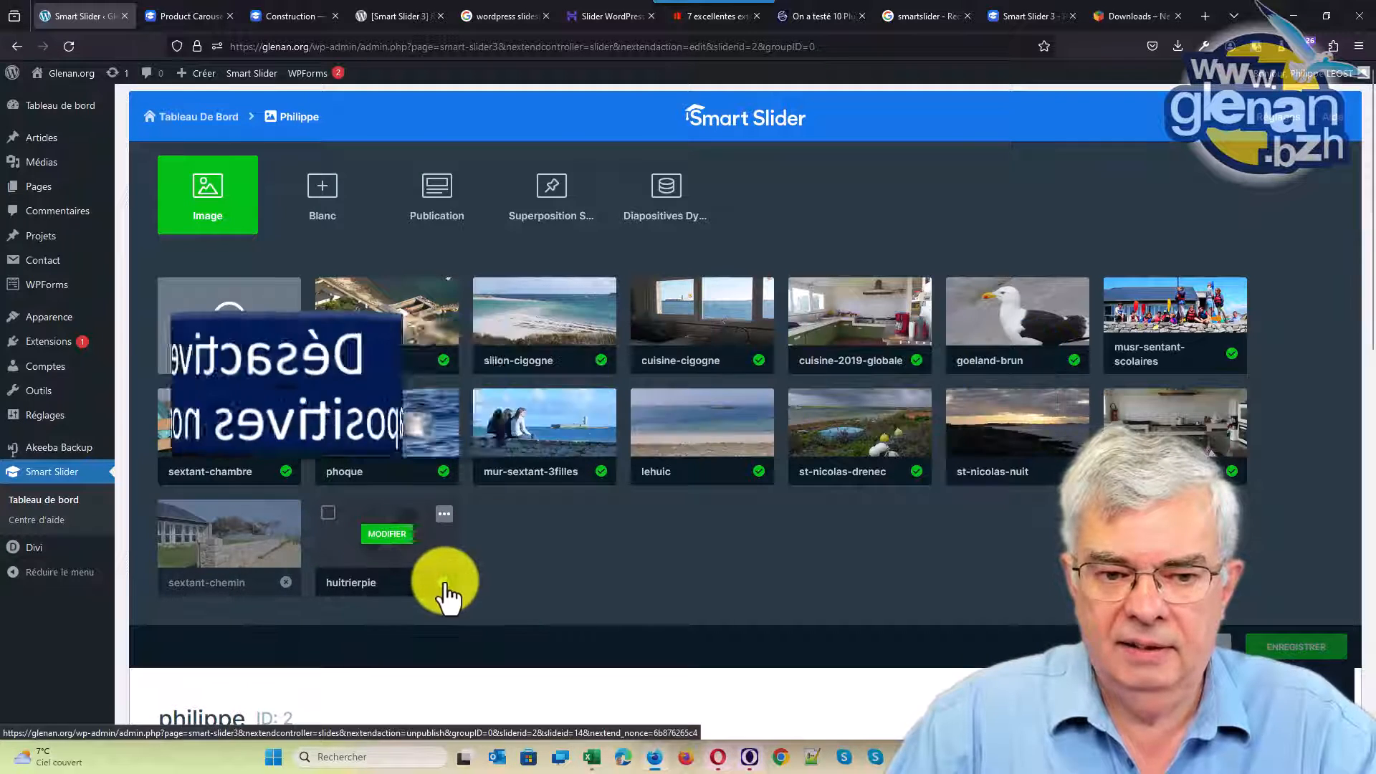
click(444, 582)
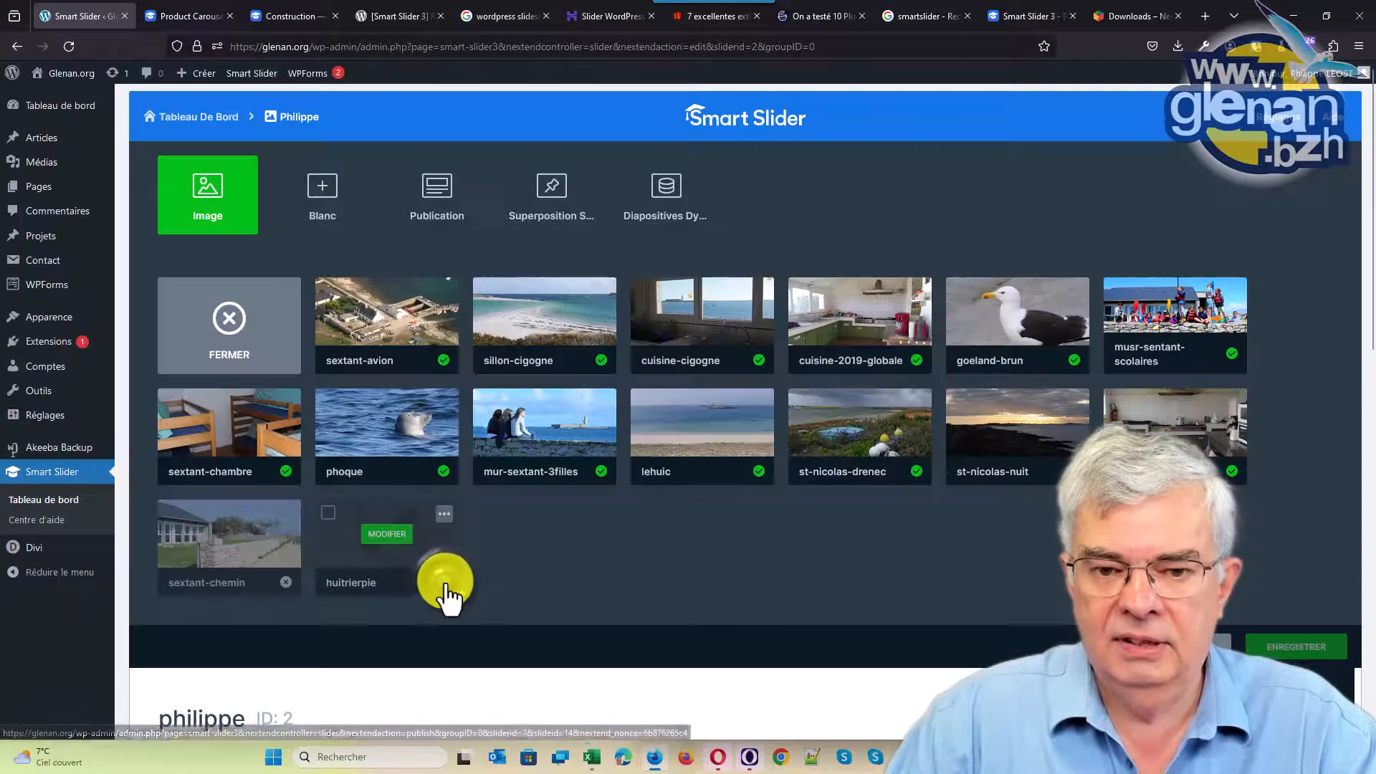
Step: Save the slider and preview it, advancing through the first slides to cuisine-2019-globale before closing the preview
click(1294, 652)
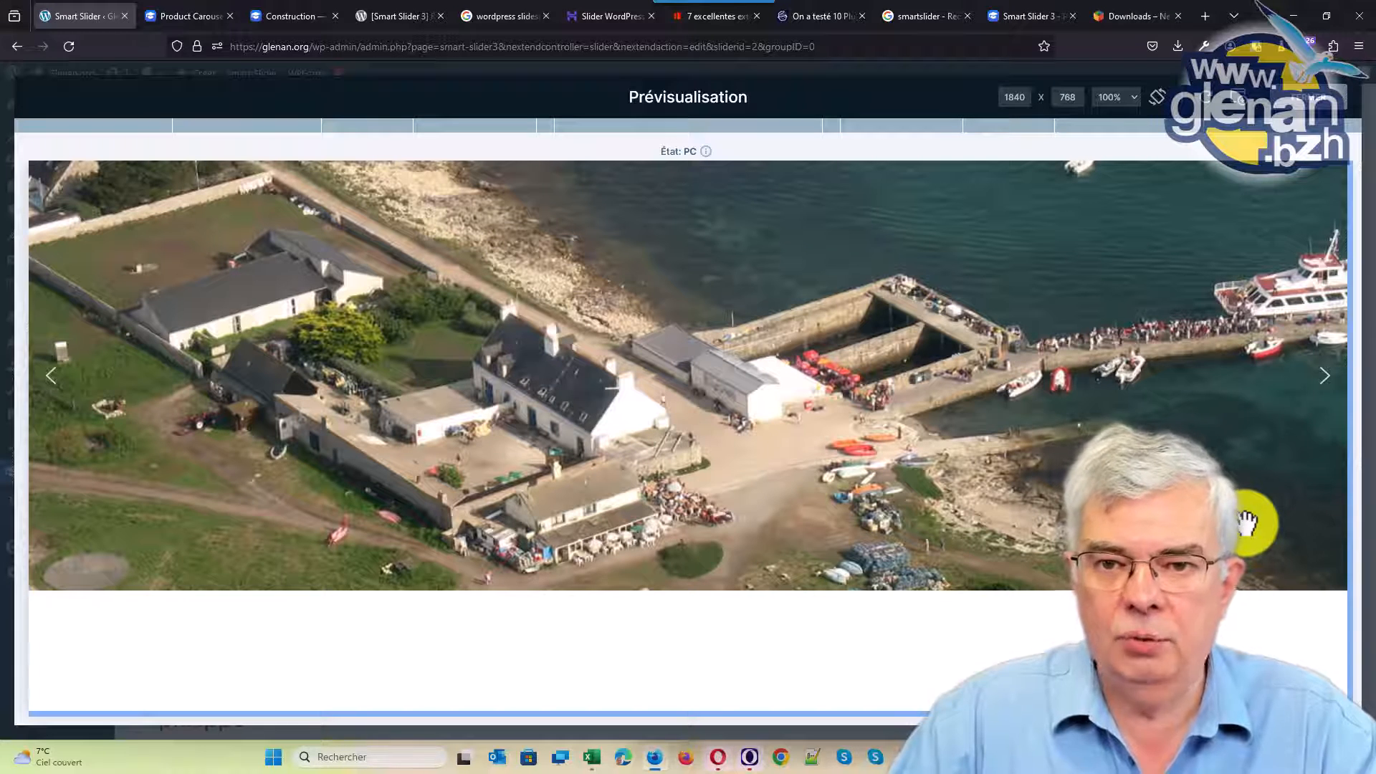
click(1325, 387)
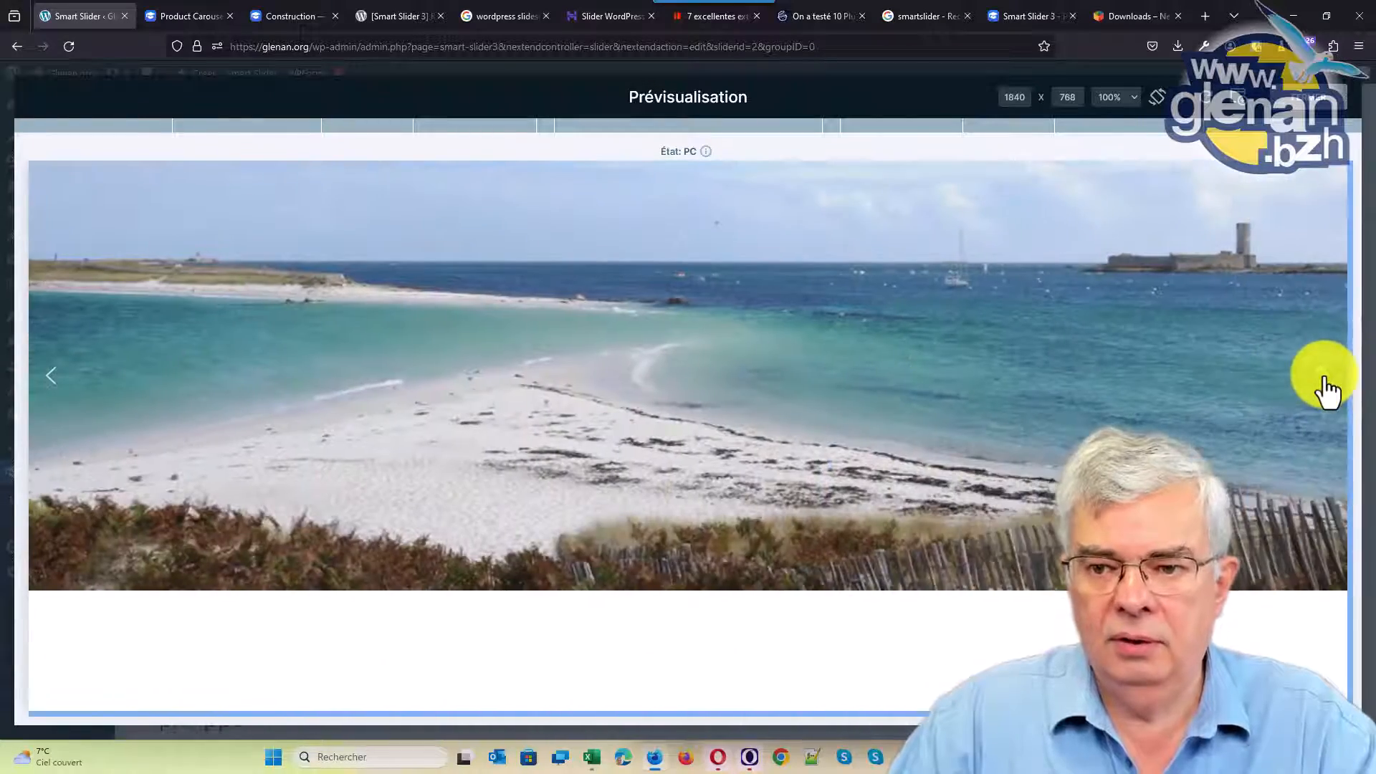
click(1325, 387)
click(1322, 385)
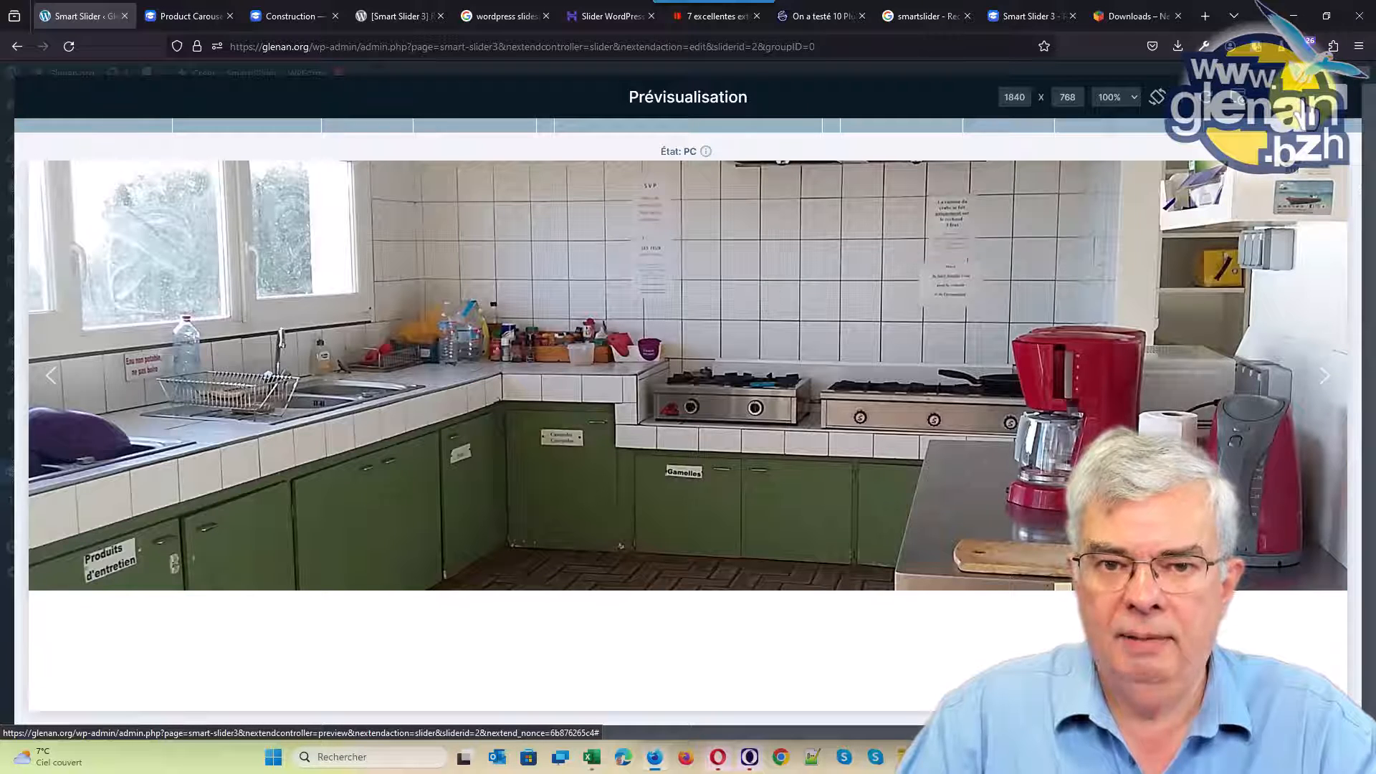
click(1299, 113)
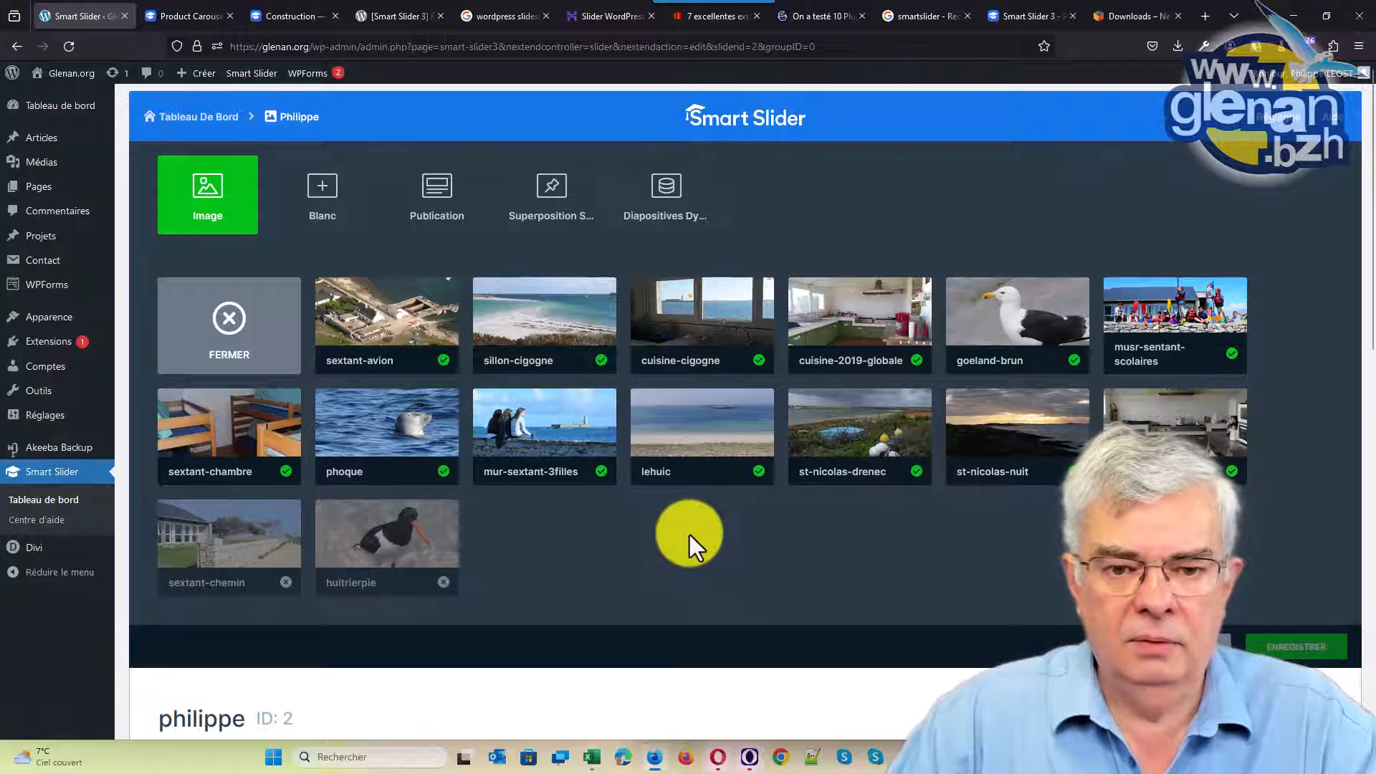
Step: Review the slider's general publishing settings, selecting the shortcode and the PHP code for embedding it
scroll(678, 534, down, 2)
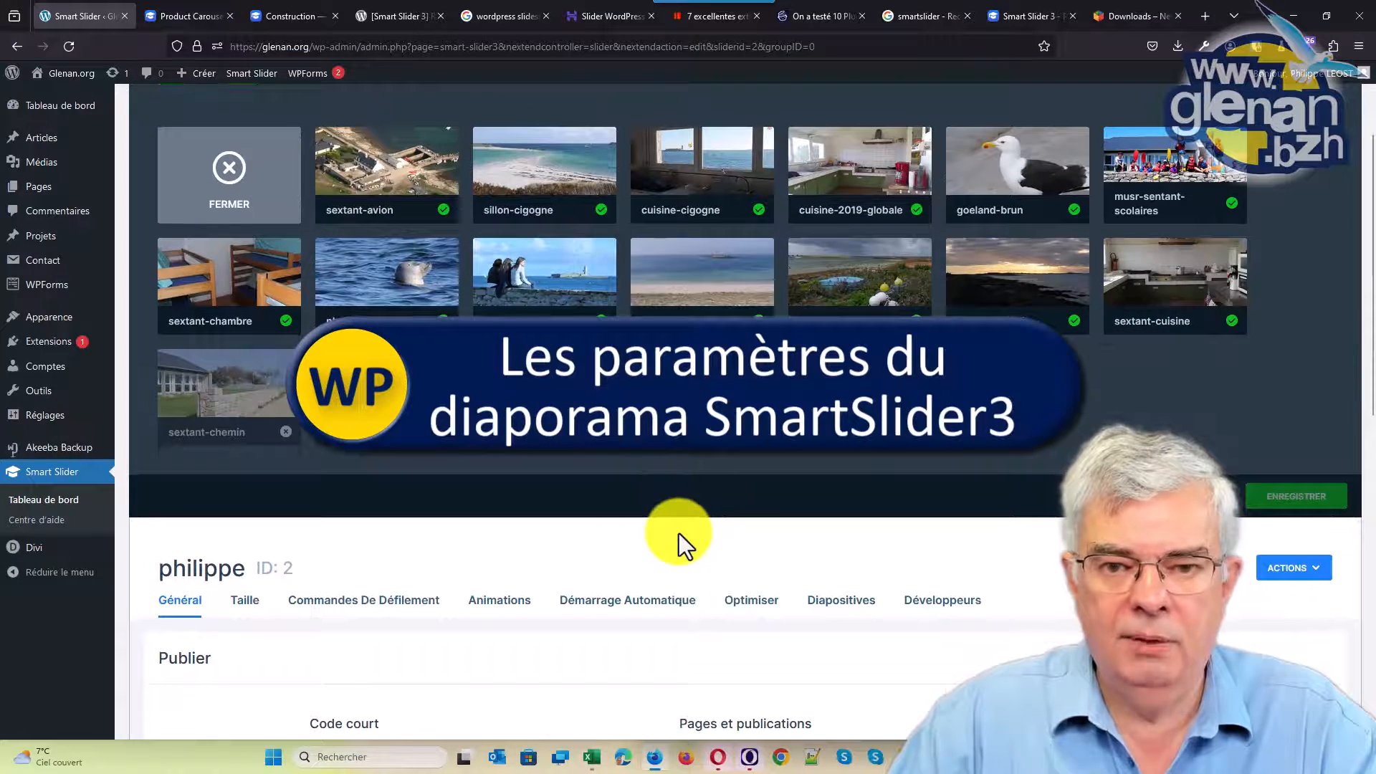
scroll(678, 533, up, 2)
scroll(678, 533, down, 4)
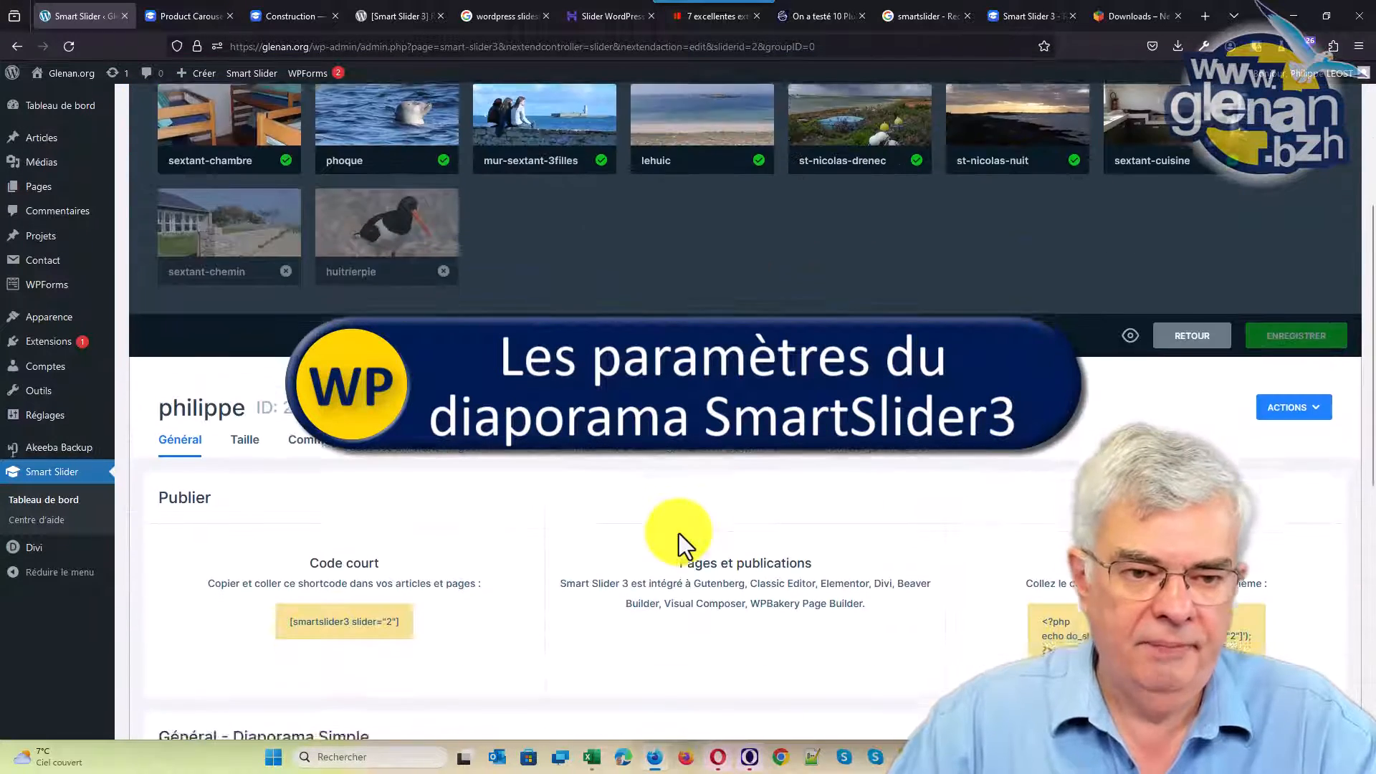
scroll(678, 533, down, 4)
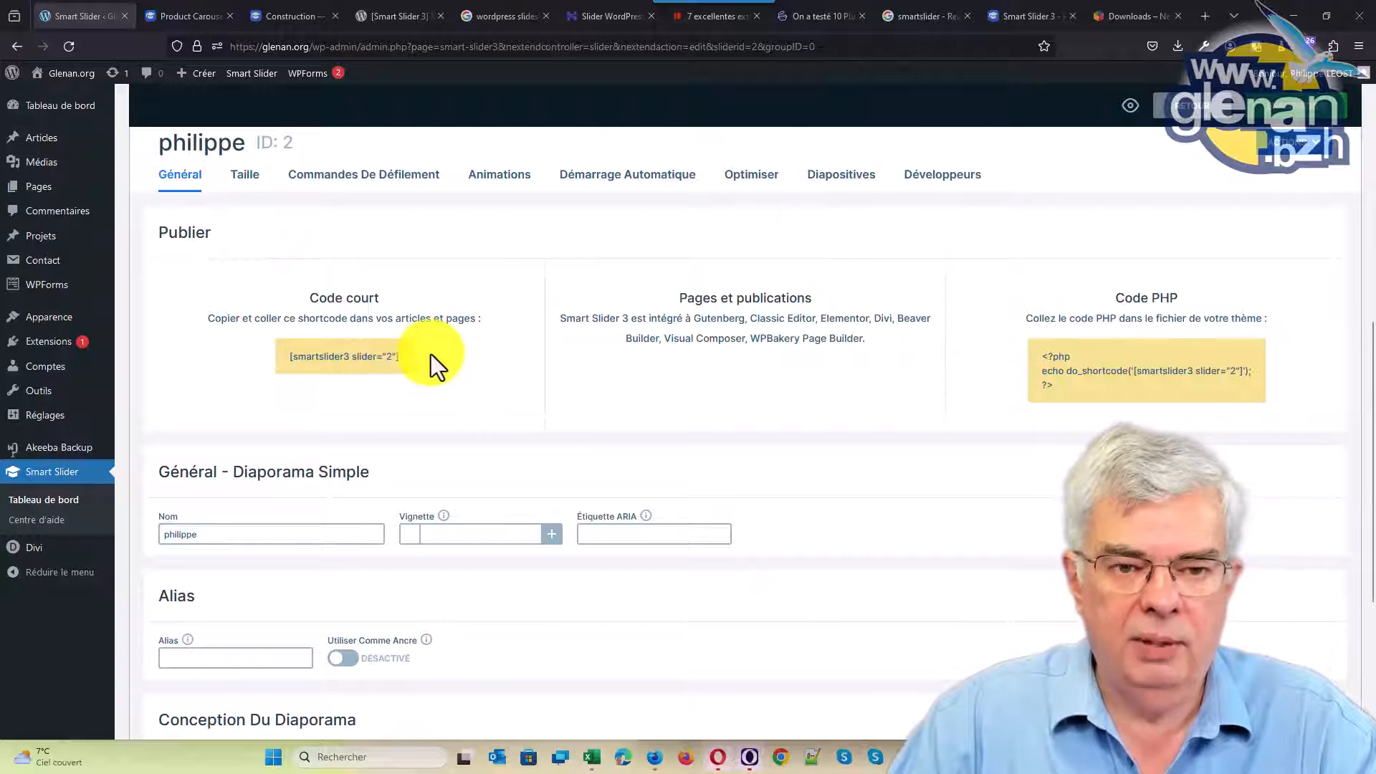
drag(431, 322, 306, 367)
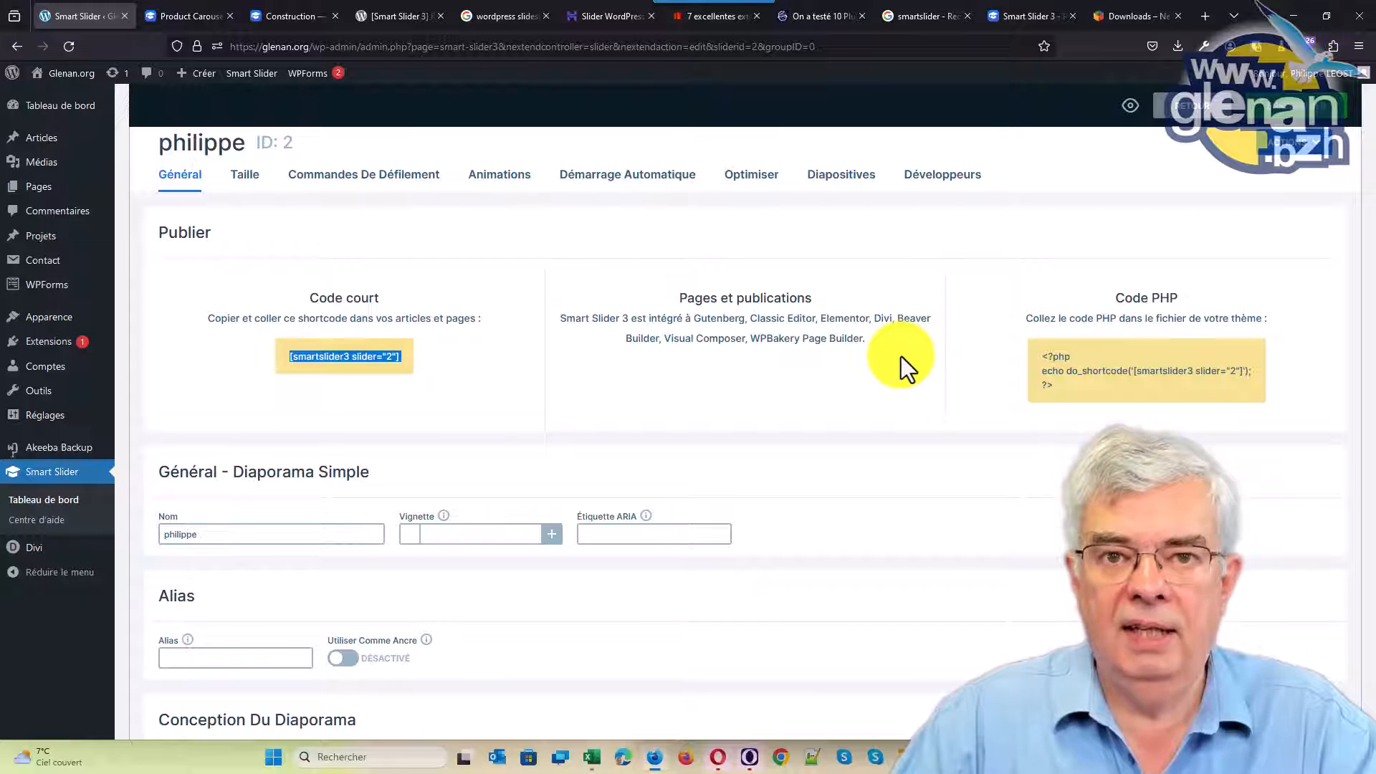
click(1039, 350)
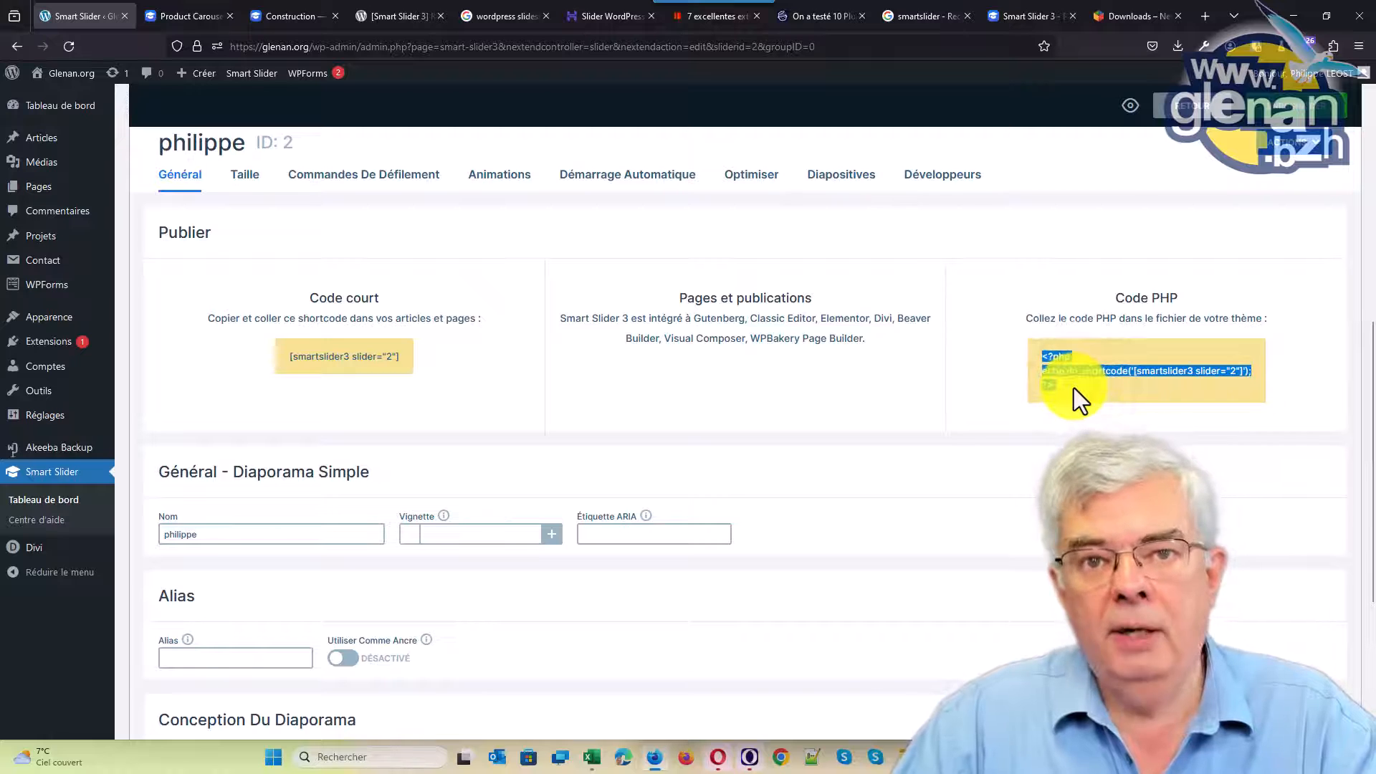
Step: Look over the slider's general settings and slide list, and check the slideshow size settings
click(1049, 364)
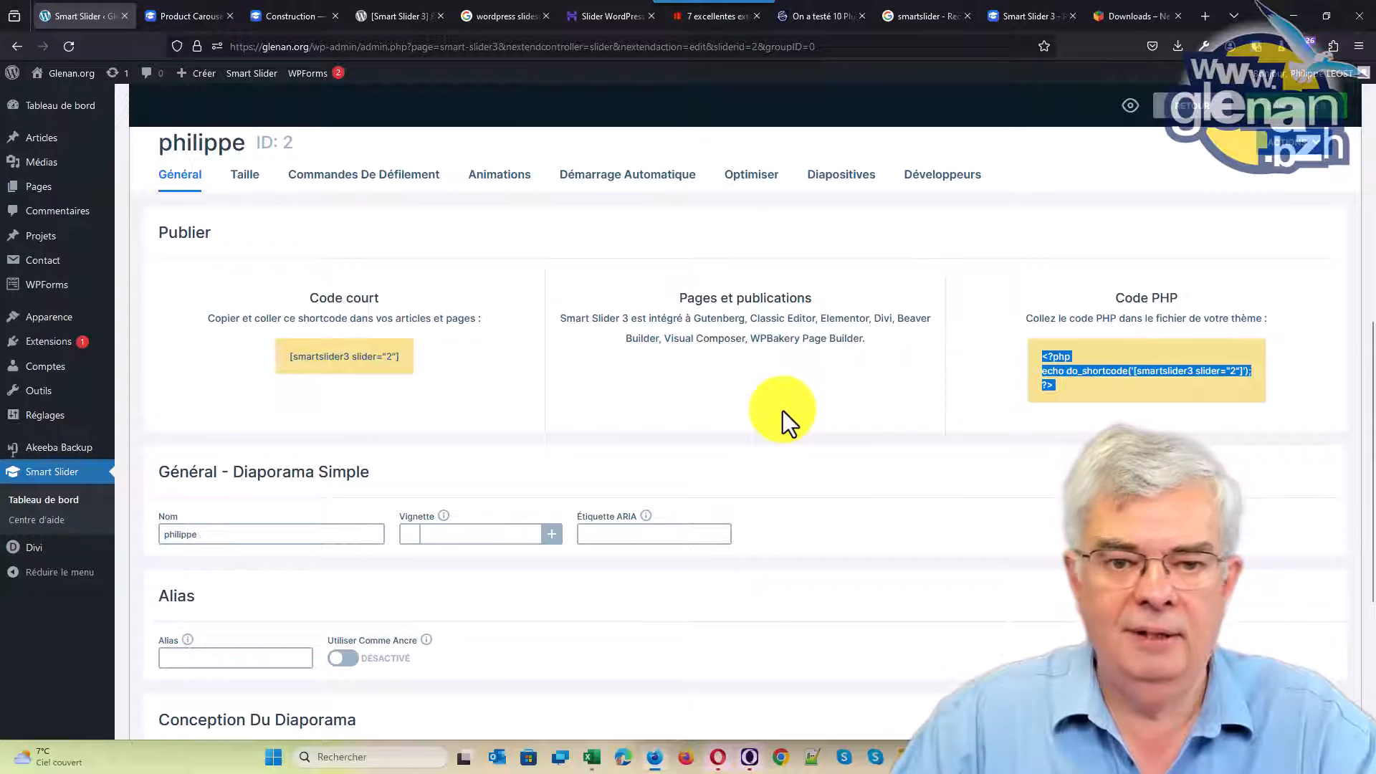
scroll(783, 410, down, 2)
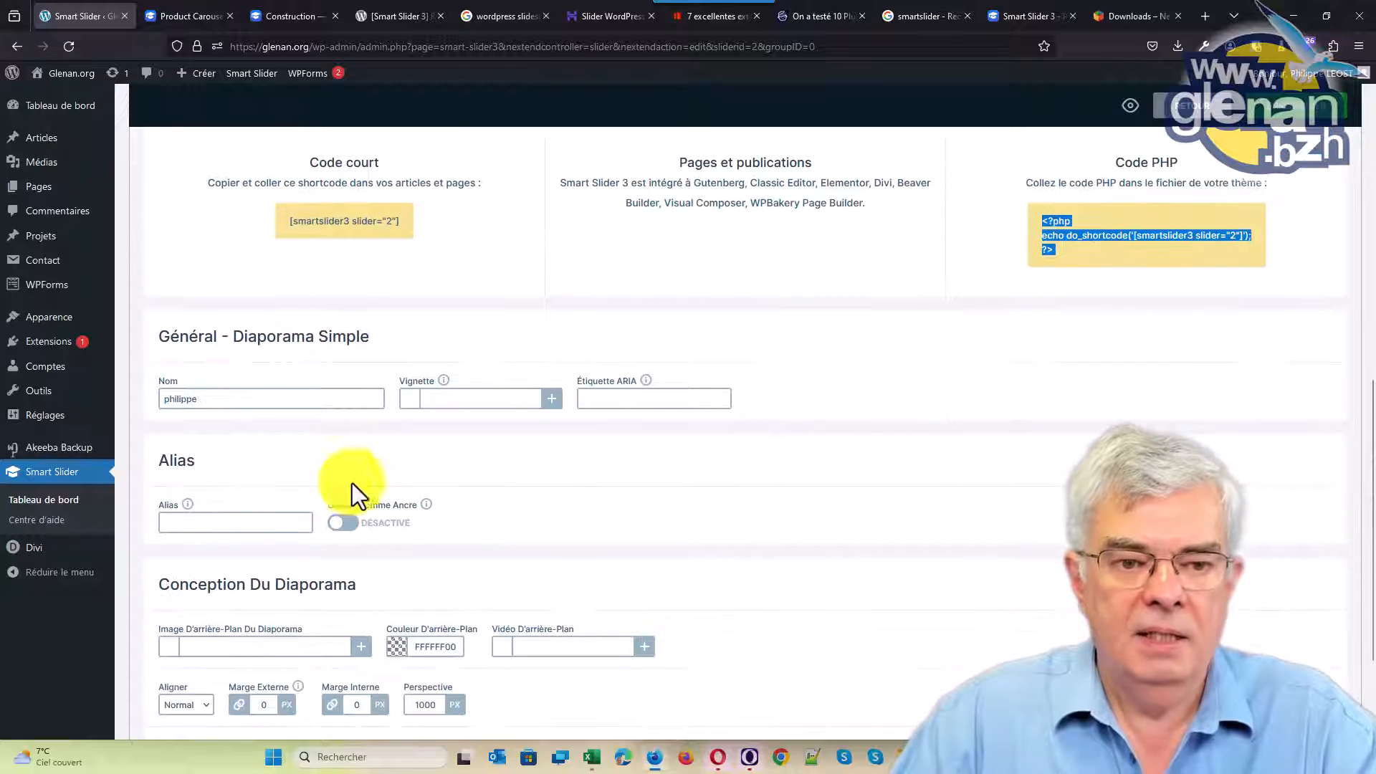
scroll(527, 489, up, 10)
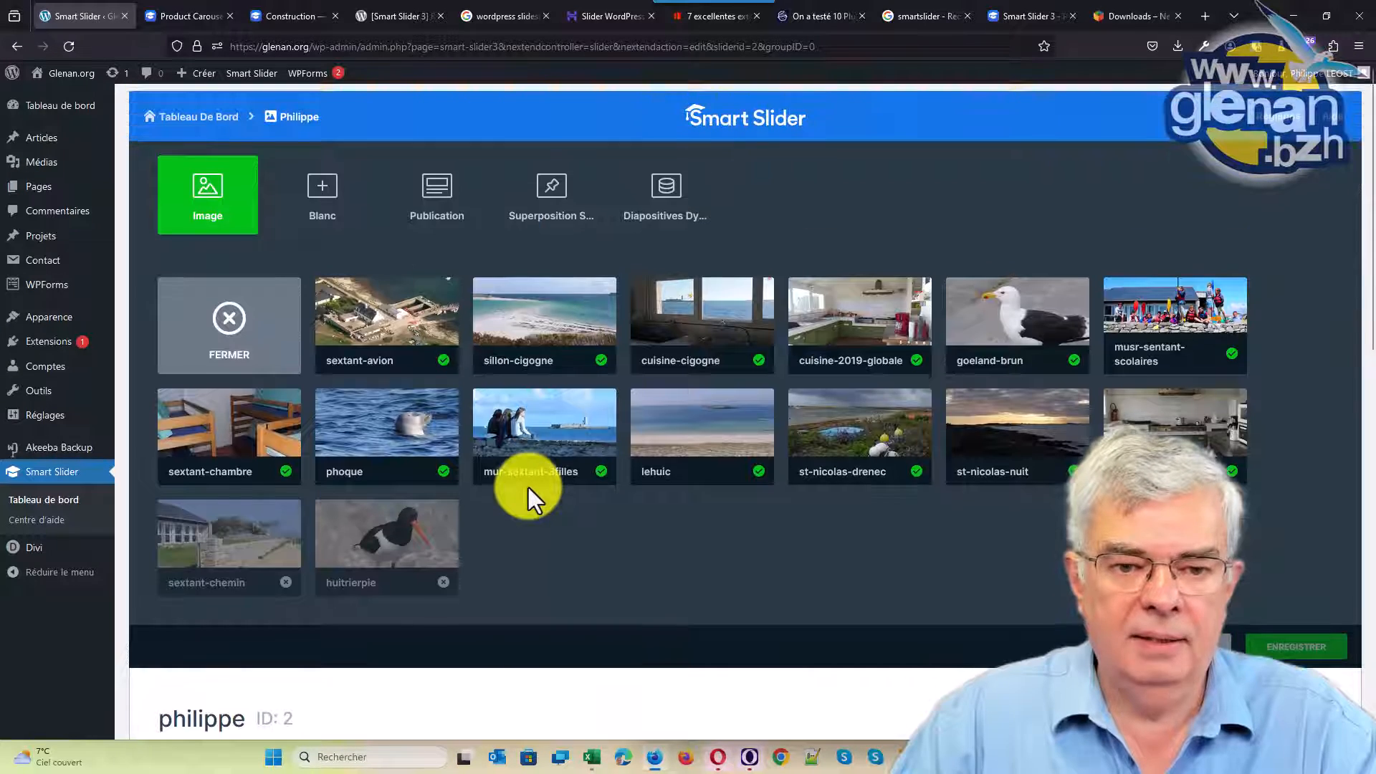
scroll(528, 488, down, 7)
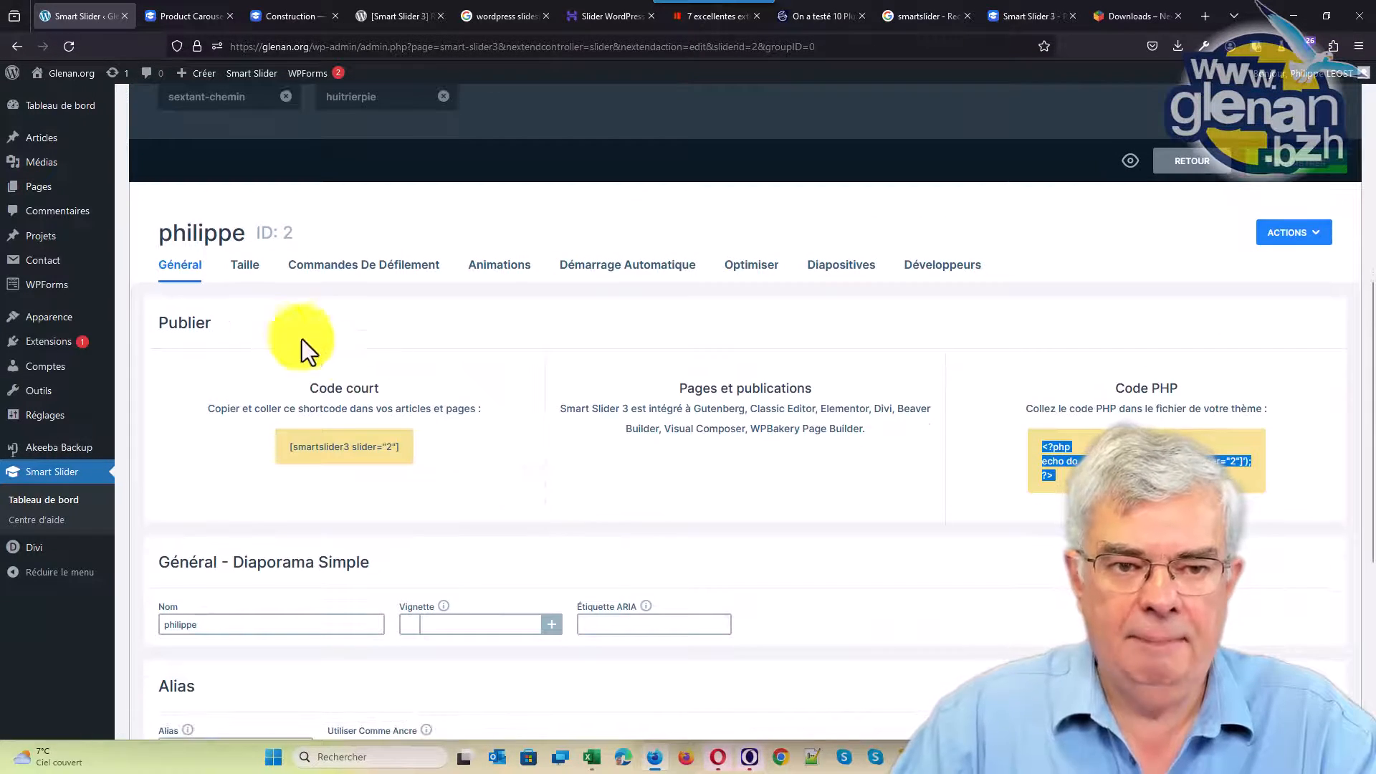
click(245, 272)
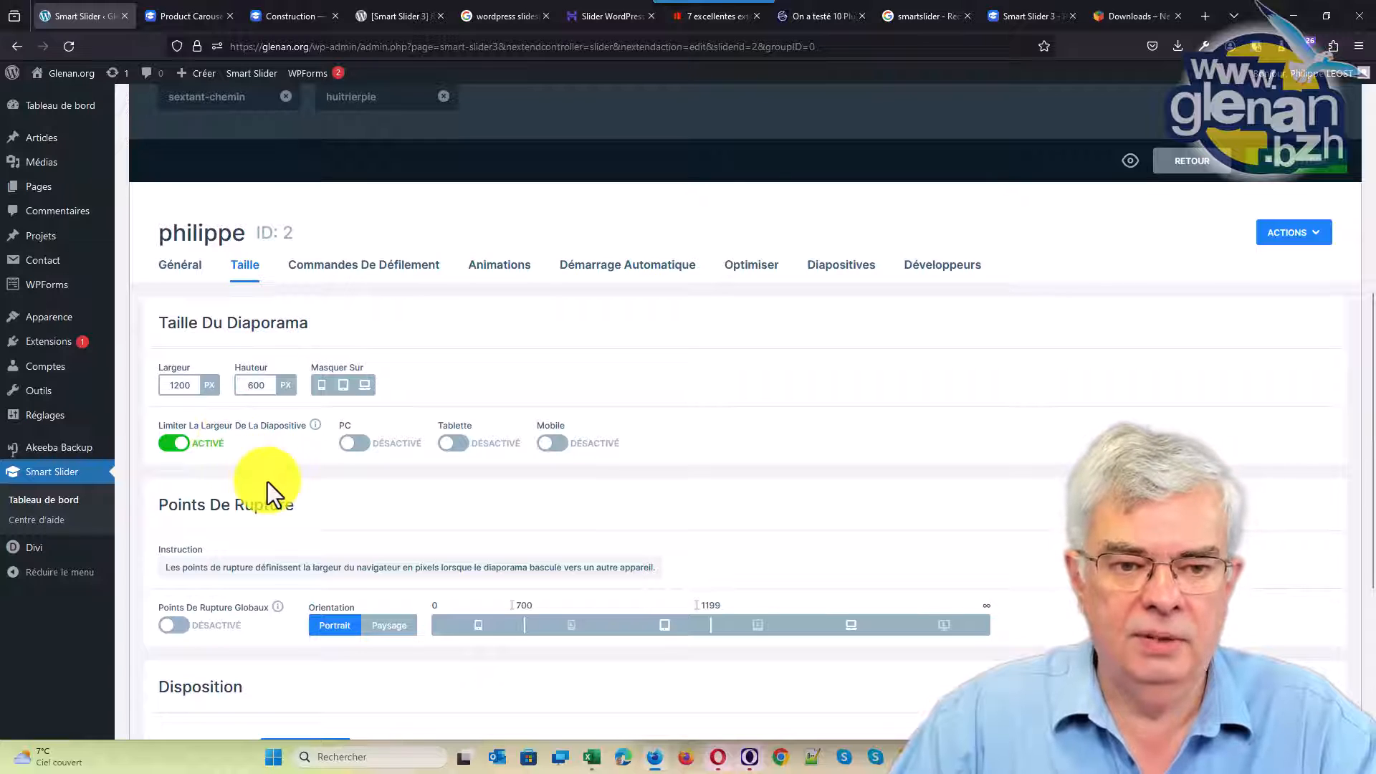
Step: Review the scrolling control settings, examining the arrow styles, their display options and the transparency digits of the arrow colour
click(367, 272)
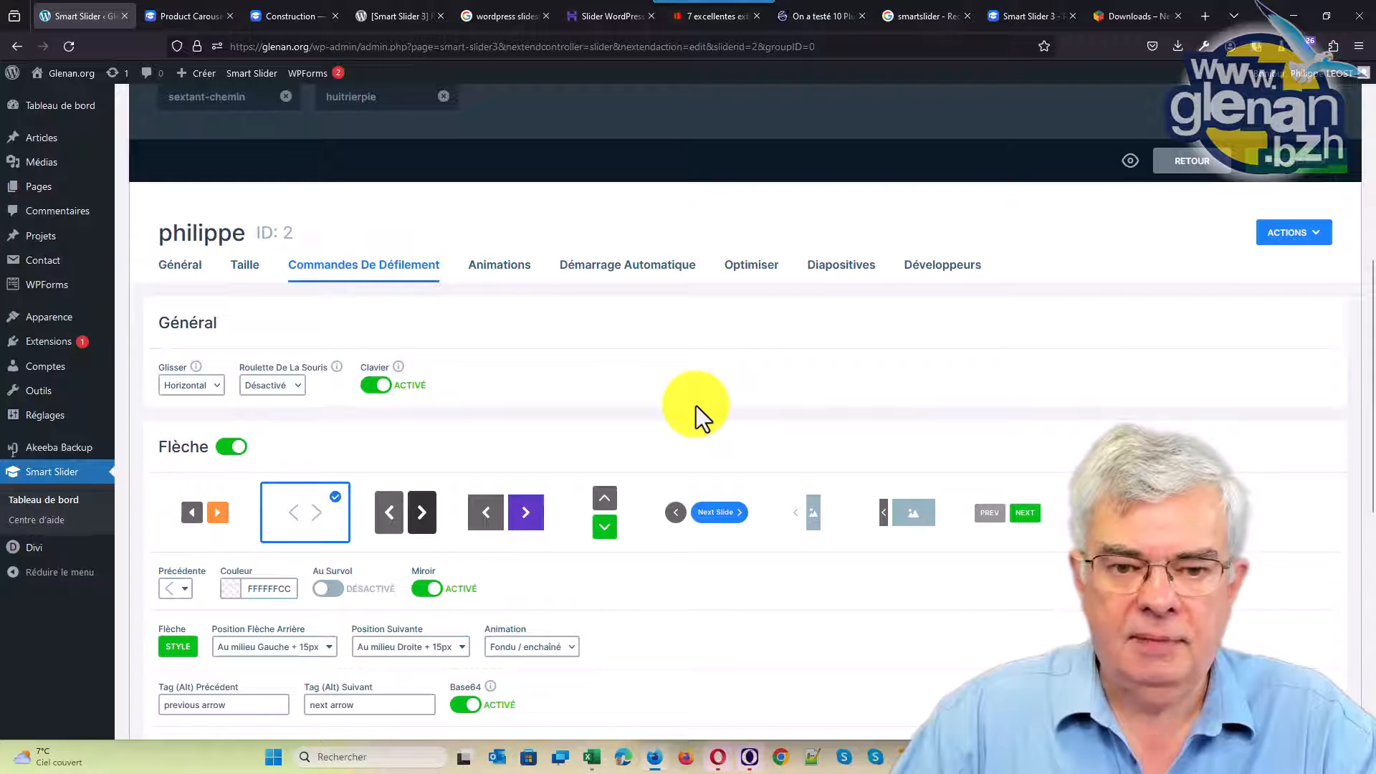
scroll(695, 406, down, 3)
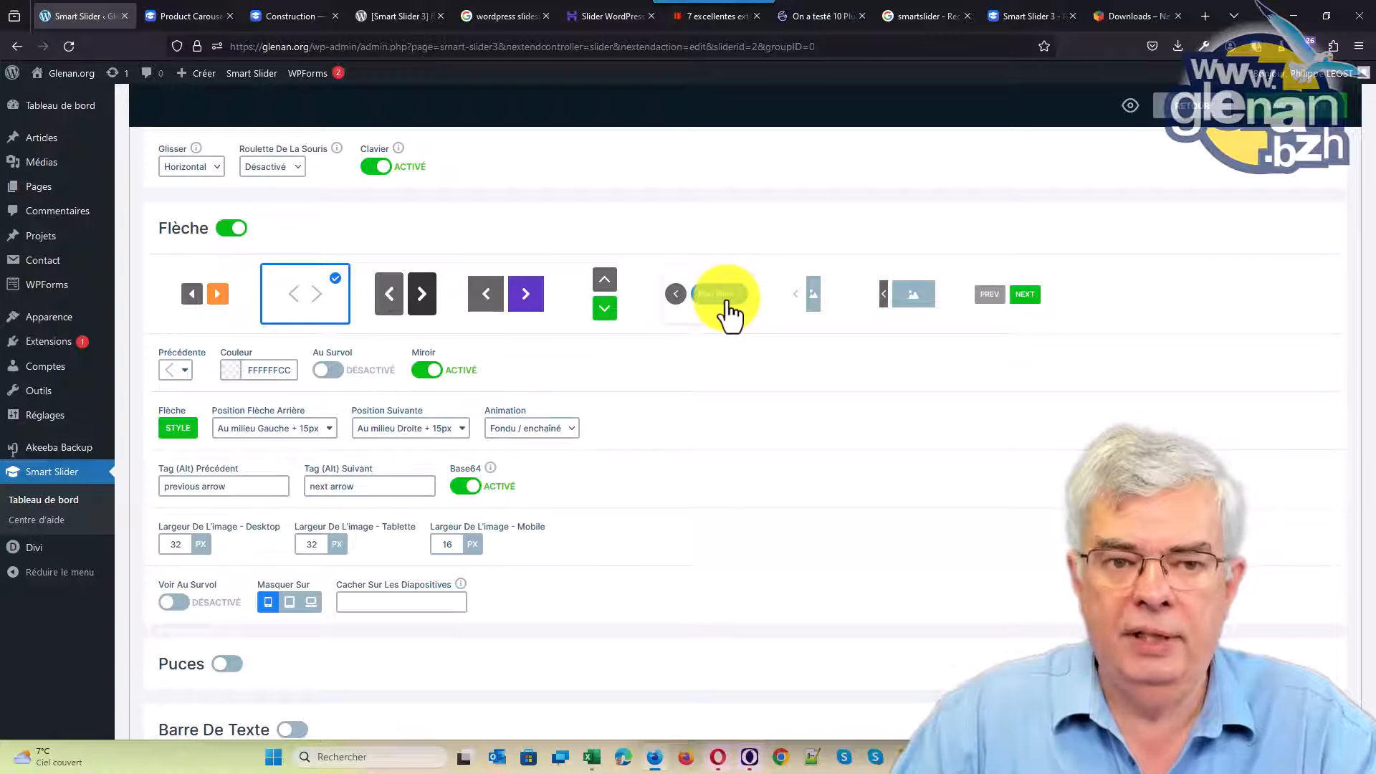
scroll(729, 308, up, 15)
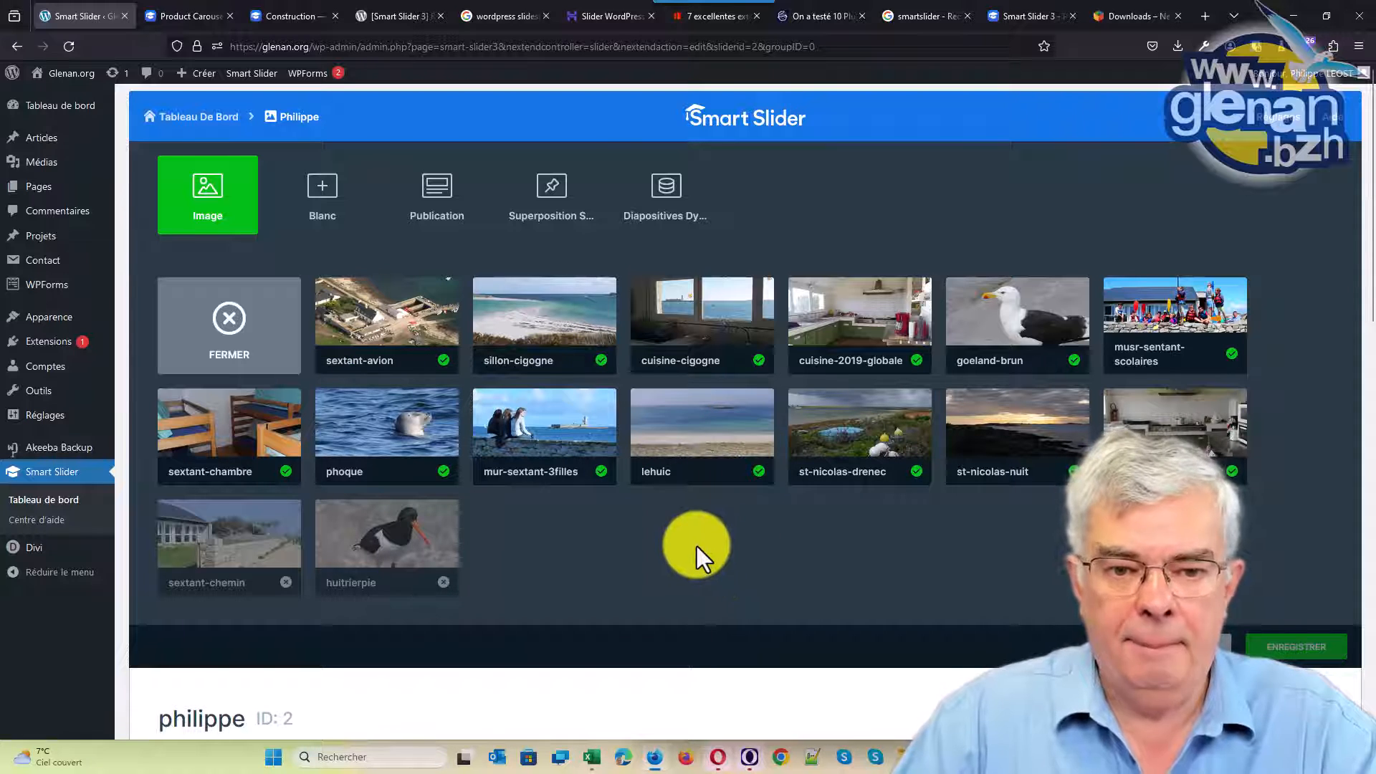
scroll(697, 547, down, 5)
scroll(697, 546, down, 1)
scroll(699, 556, up, 5)
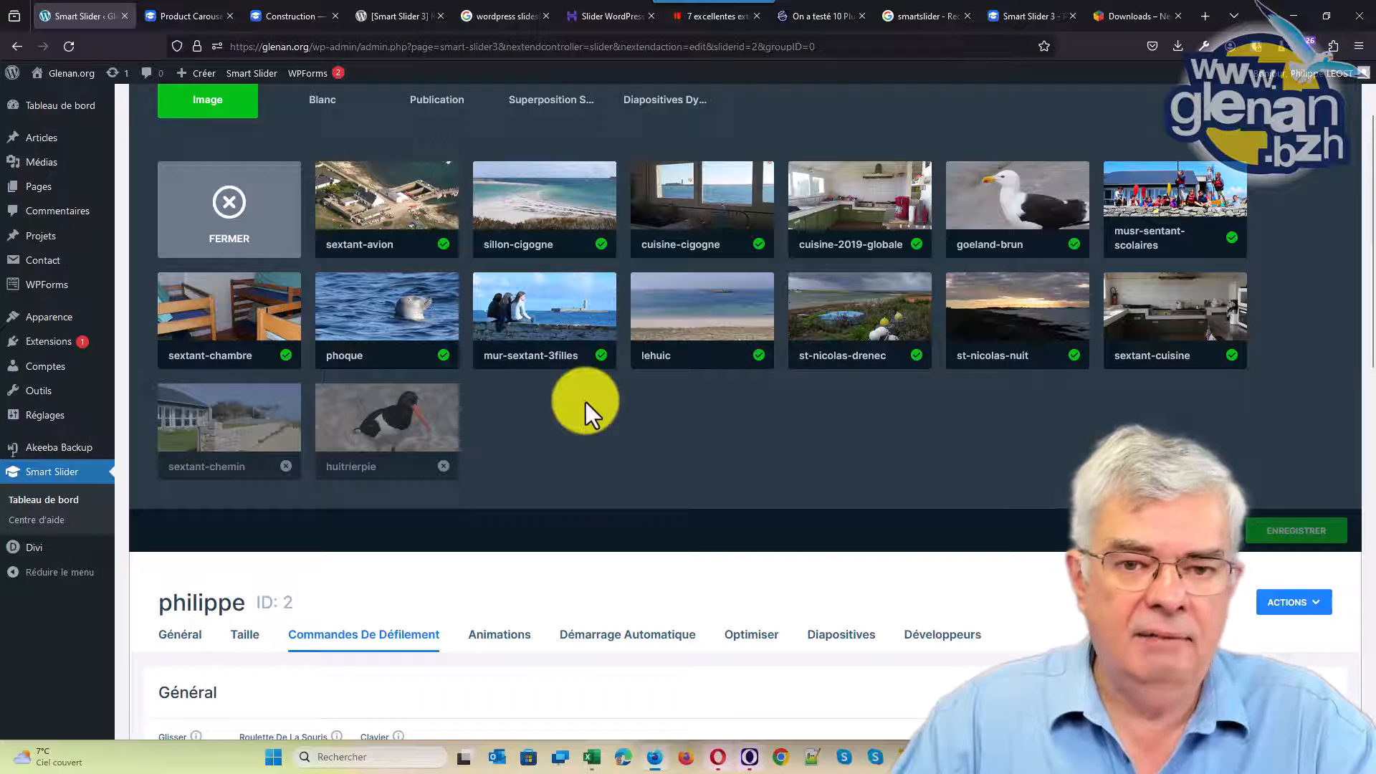
scroll(587, 412, down, 6)
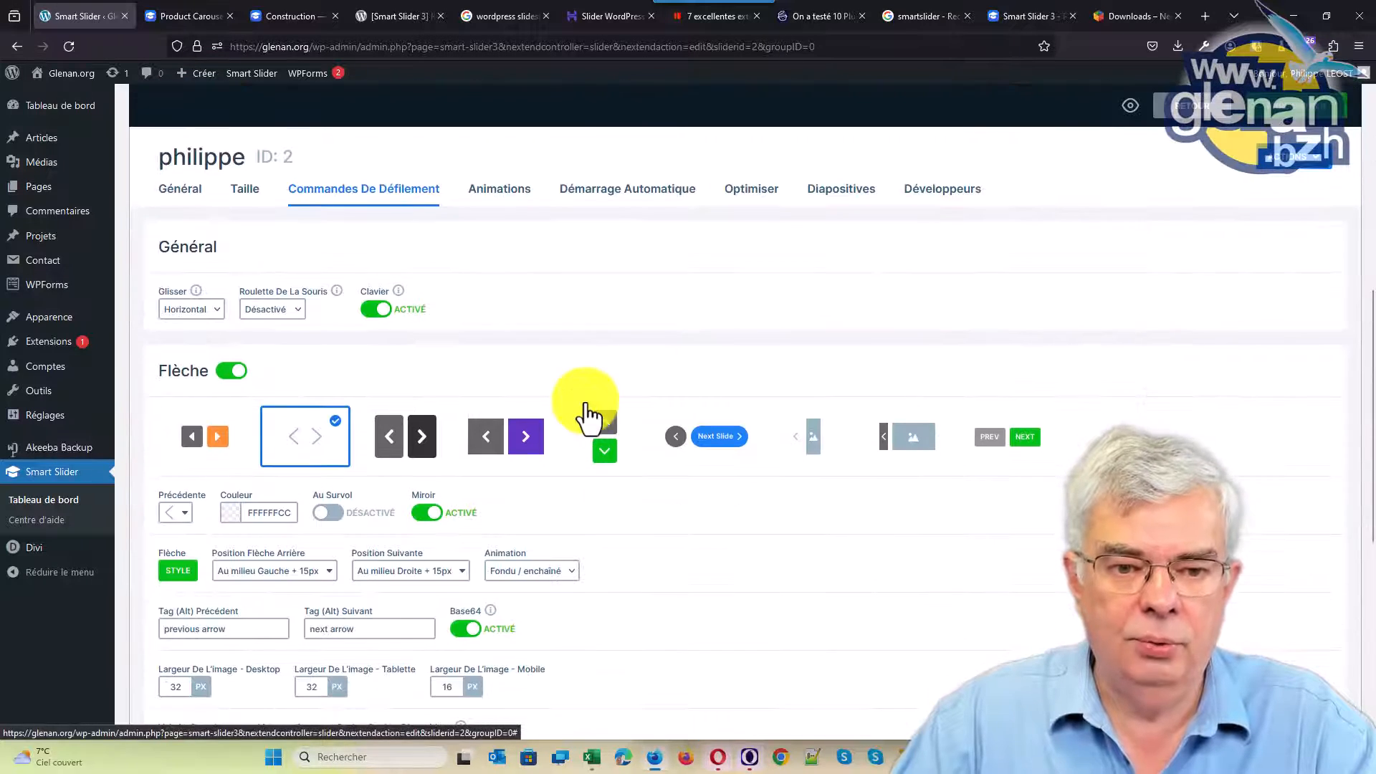
scroll(586, 408, down, 2)
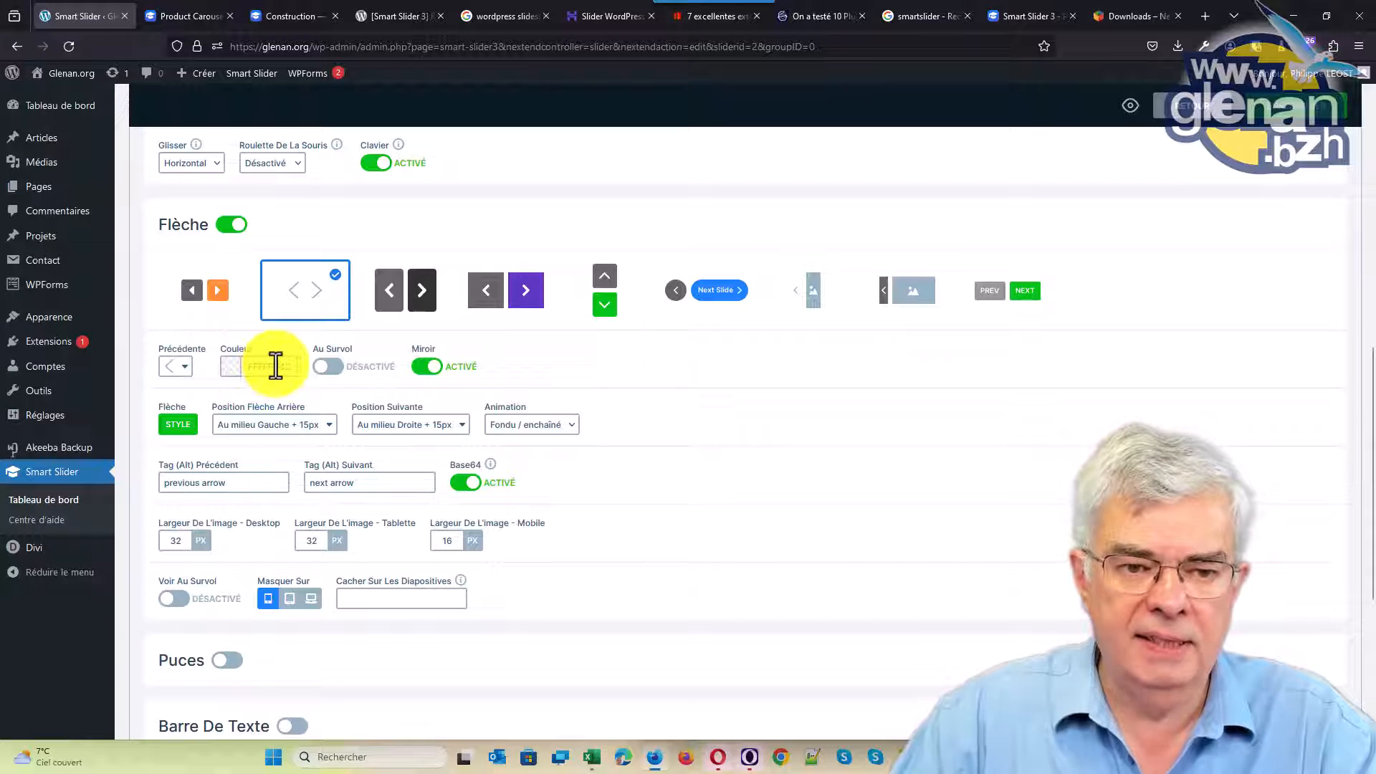
drag(276, 366, 230, 366)
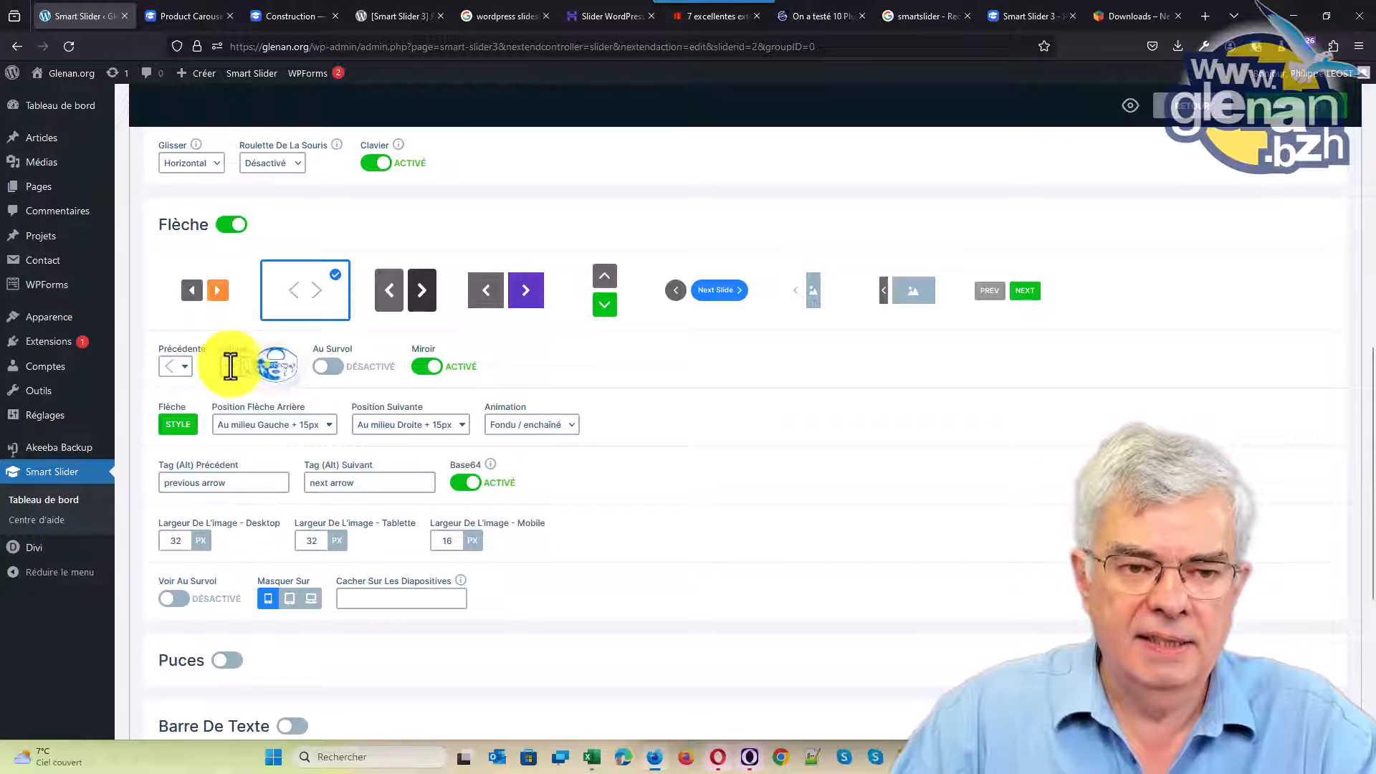
double_click(278, 366)
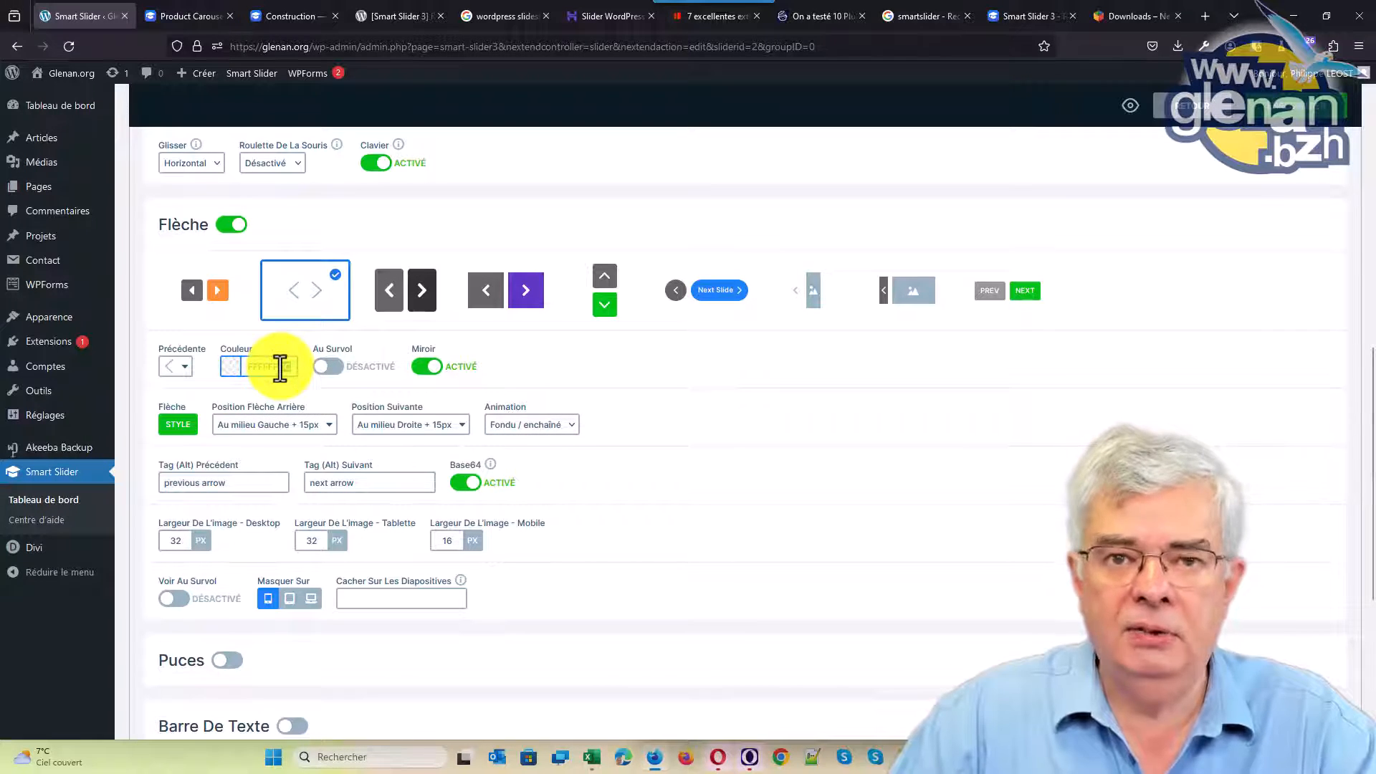
drag(279, 366, 354, 352)
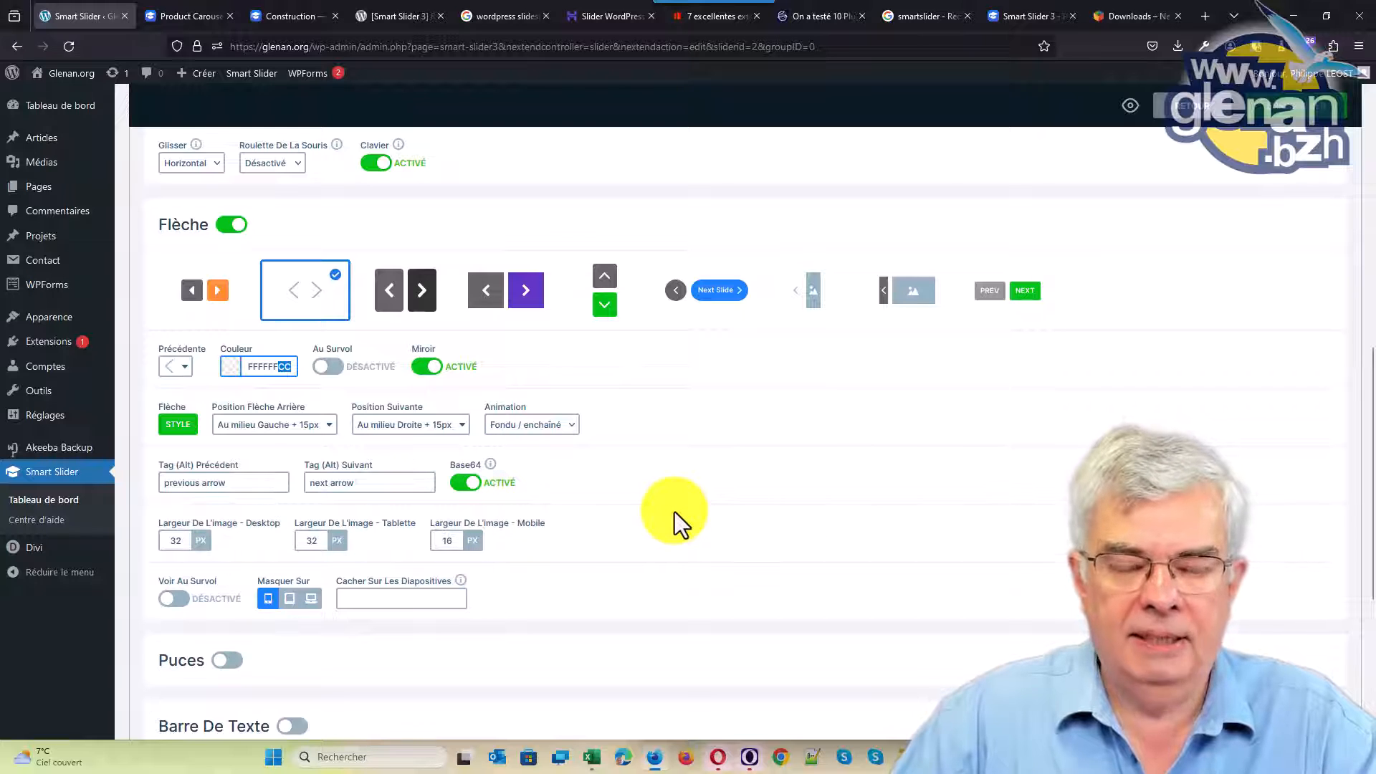
Step: Enable the navigation bullets and choose the pill style that shows slide names
scroll(673, 512, down, 3)
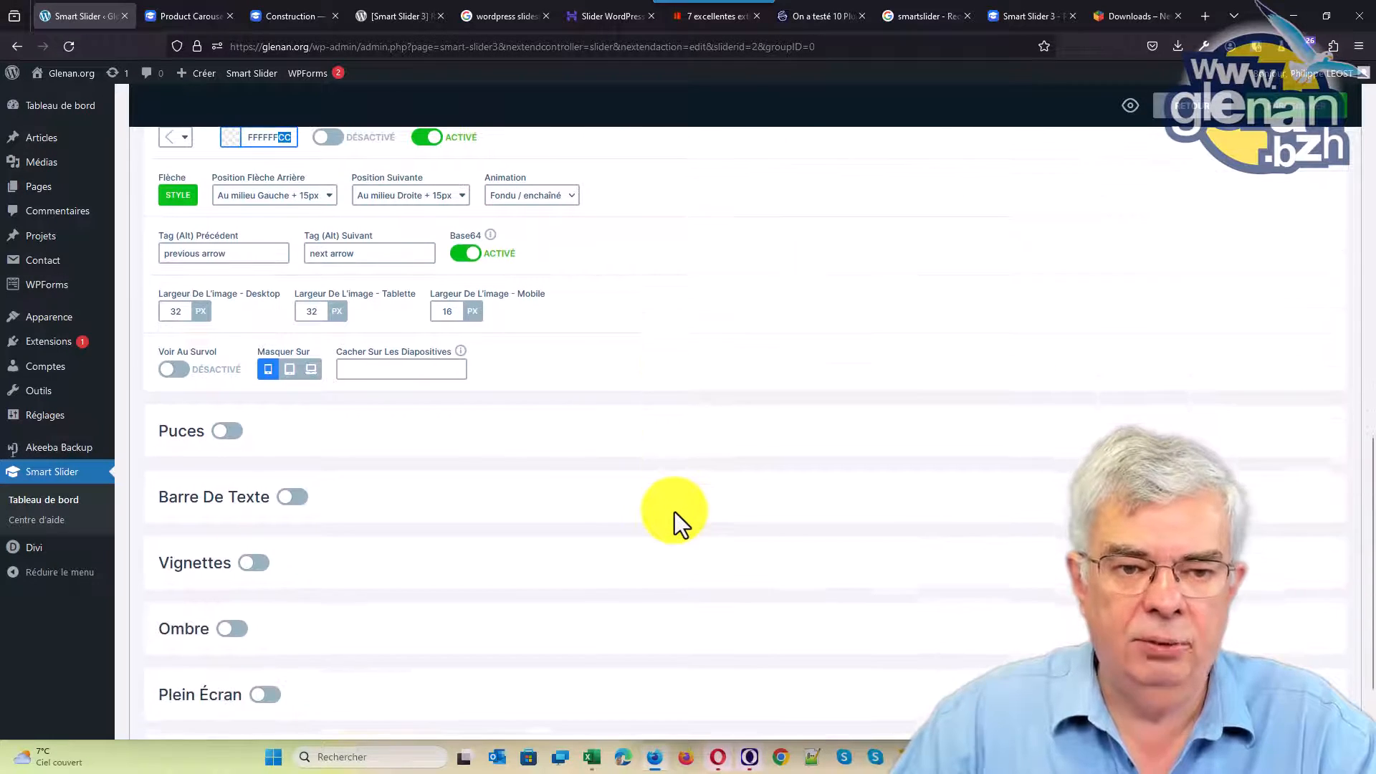
scroll(674, 512, down, 1)
click(228, 327)
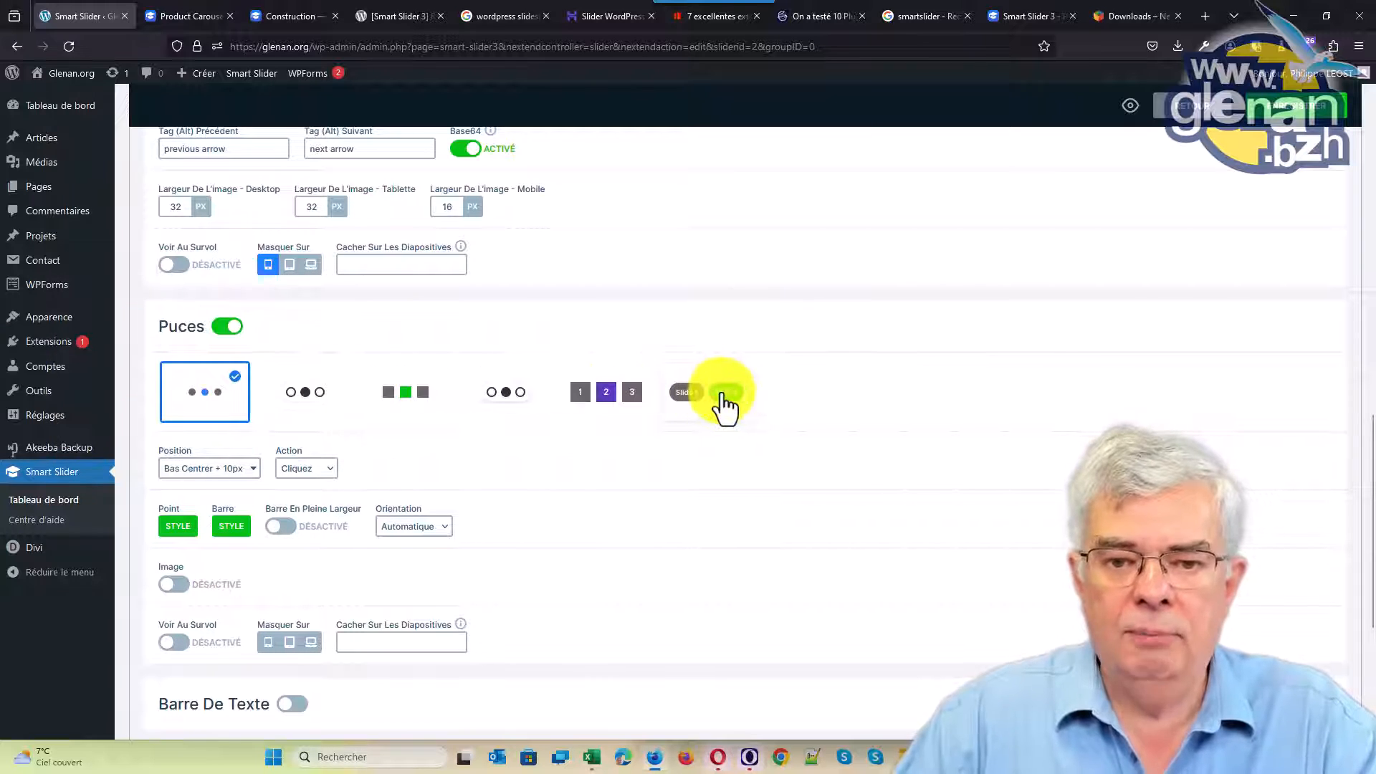
click(722, 394)
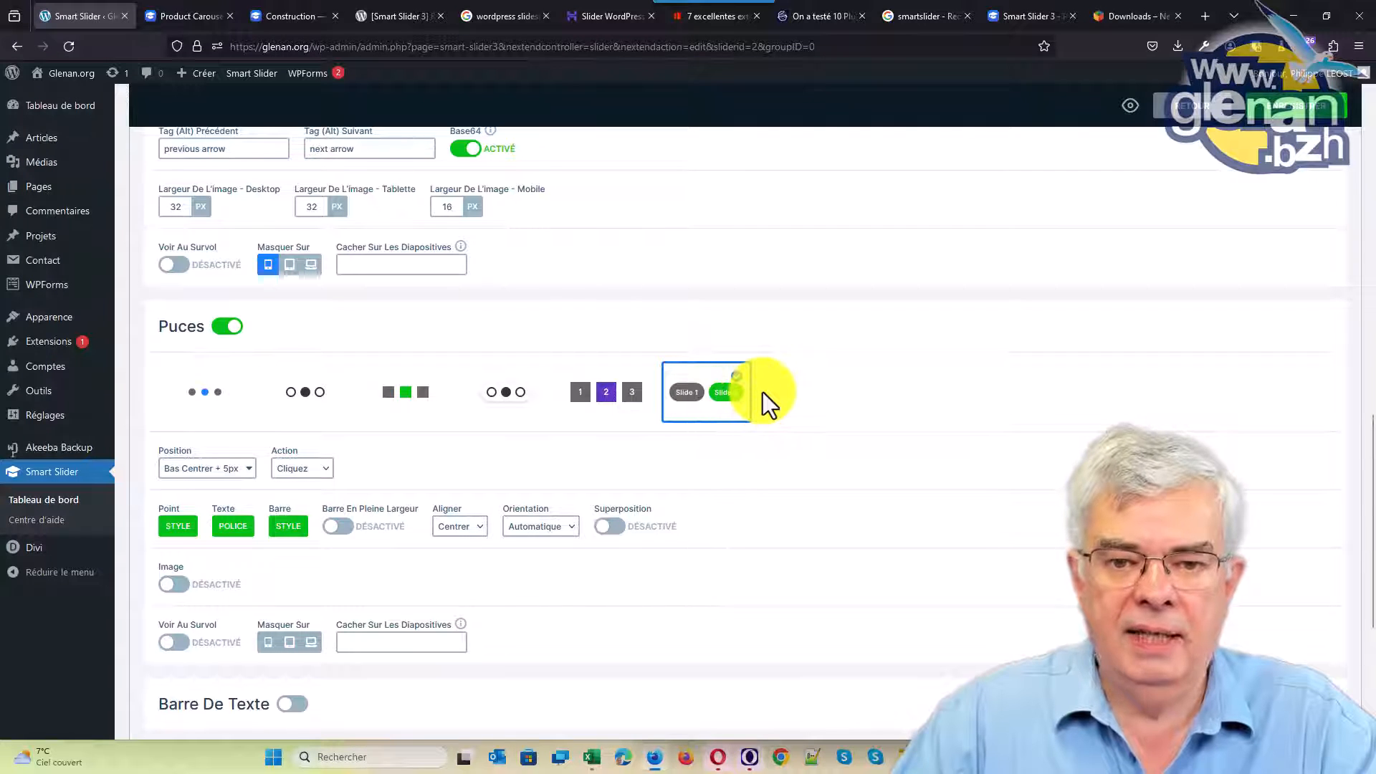
Step: Save the slider, preview it with the named bullets, and close the preview
key(Home)
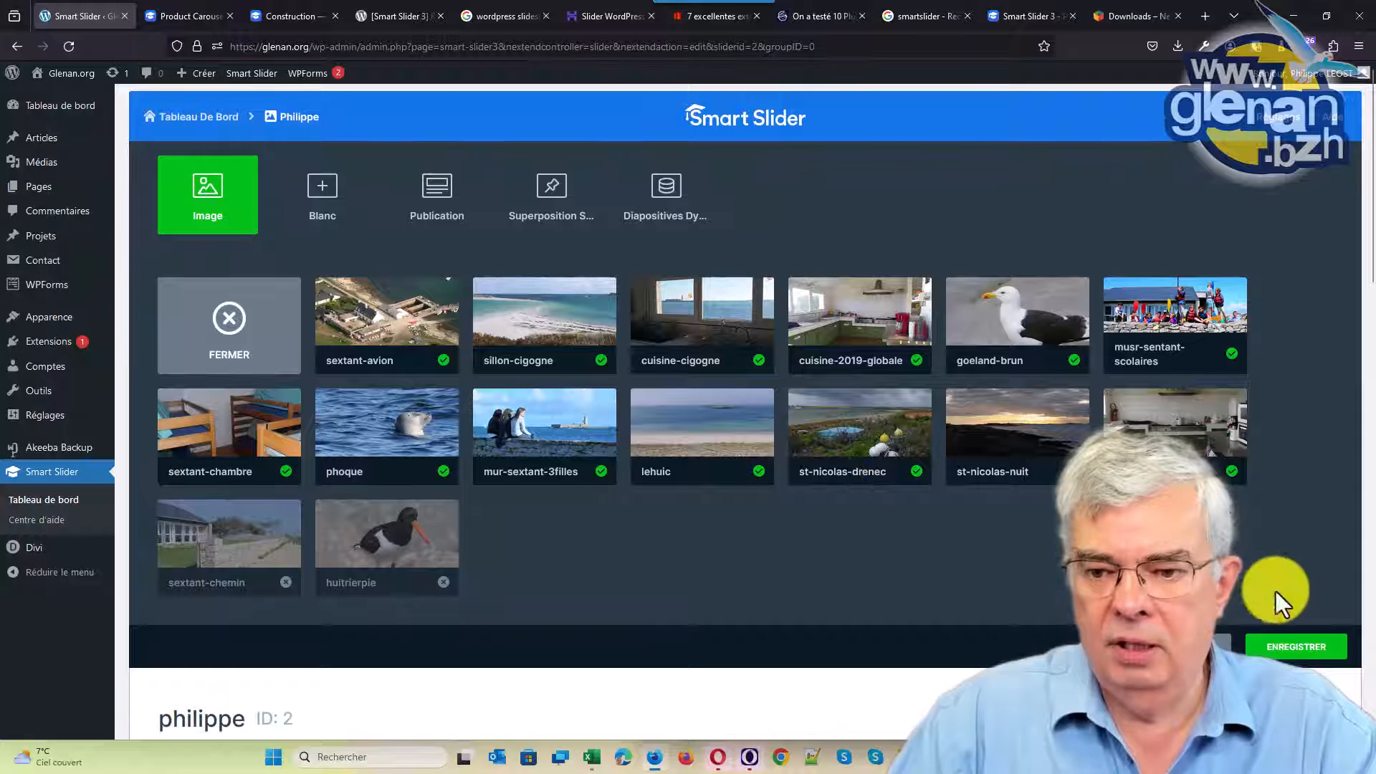
click(1315, 649)
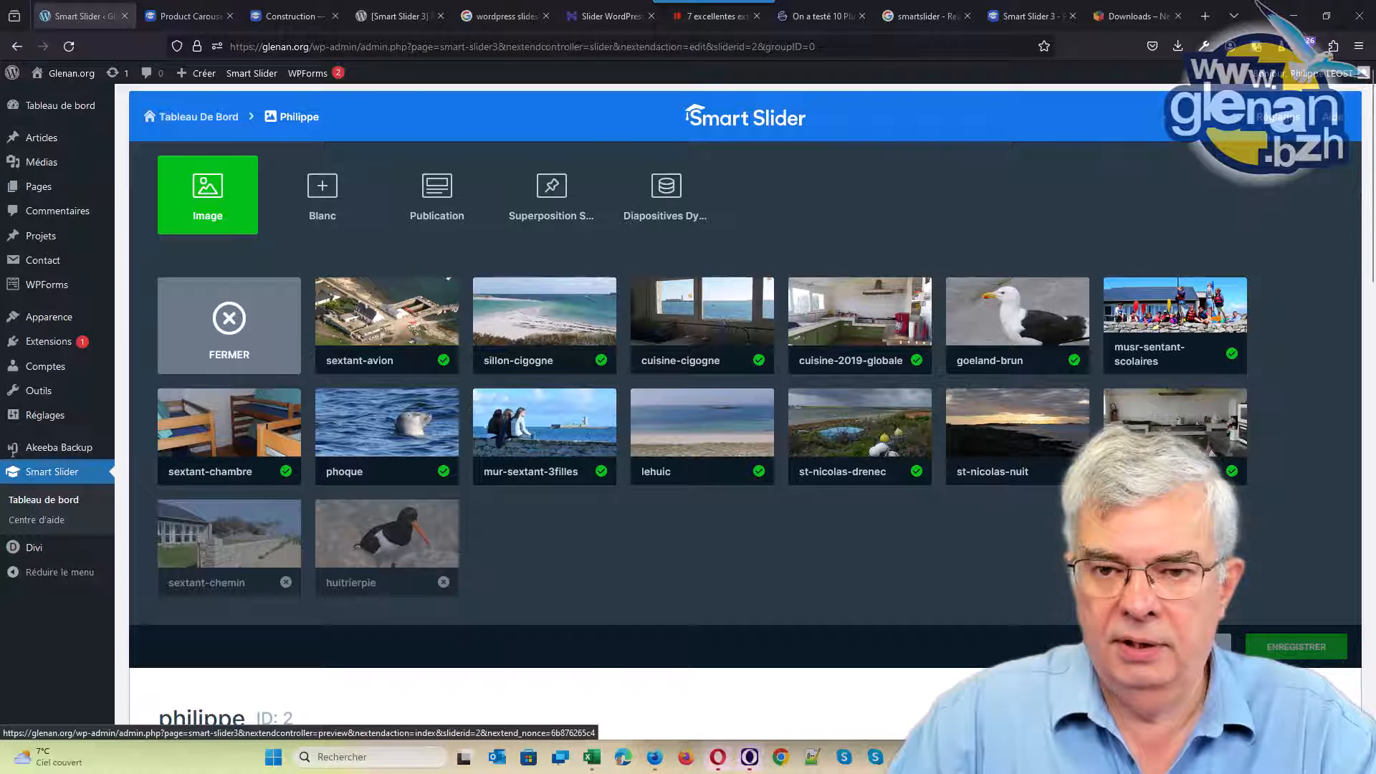
click(1190, 646)
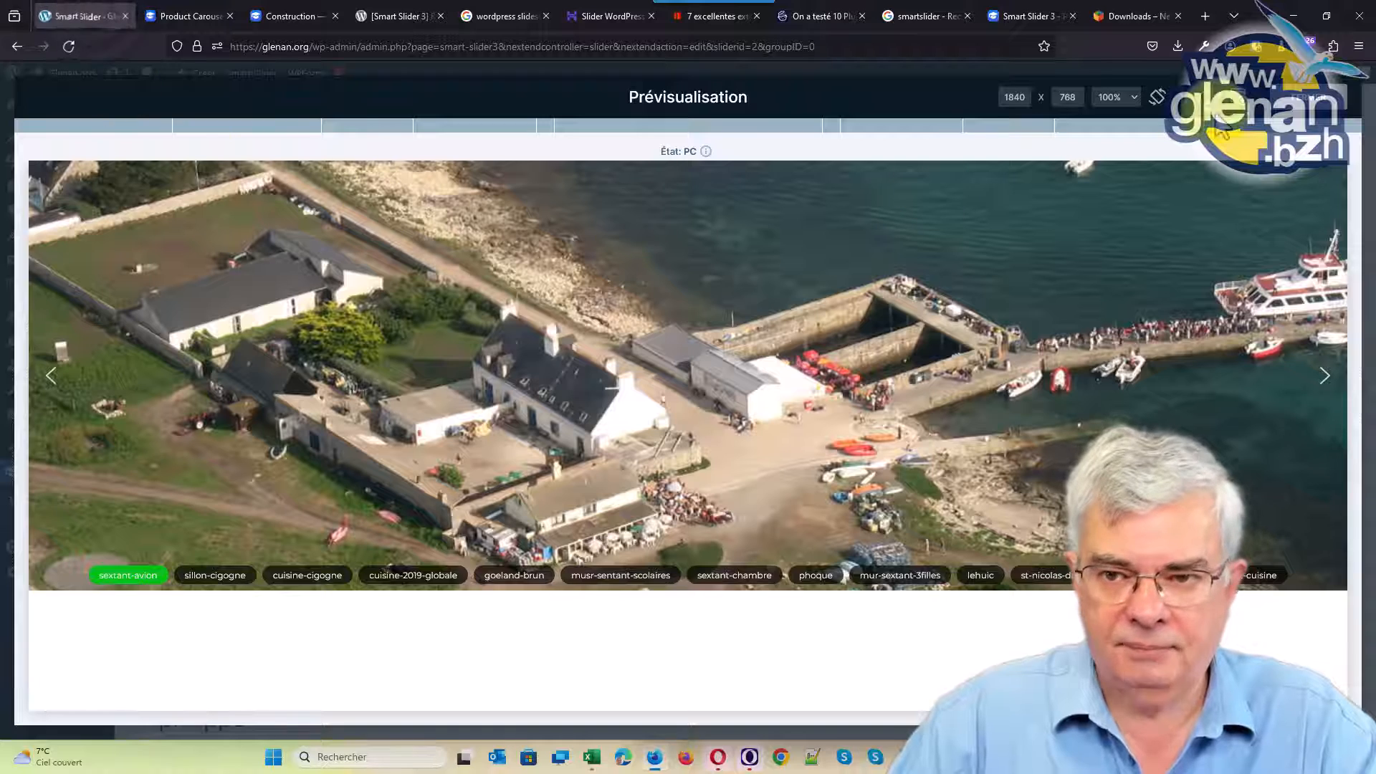
click(1319, 101)
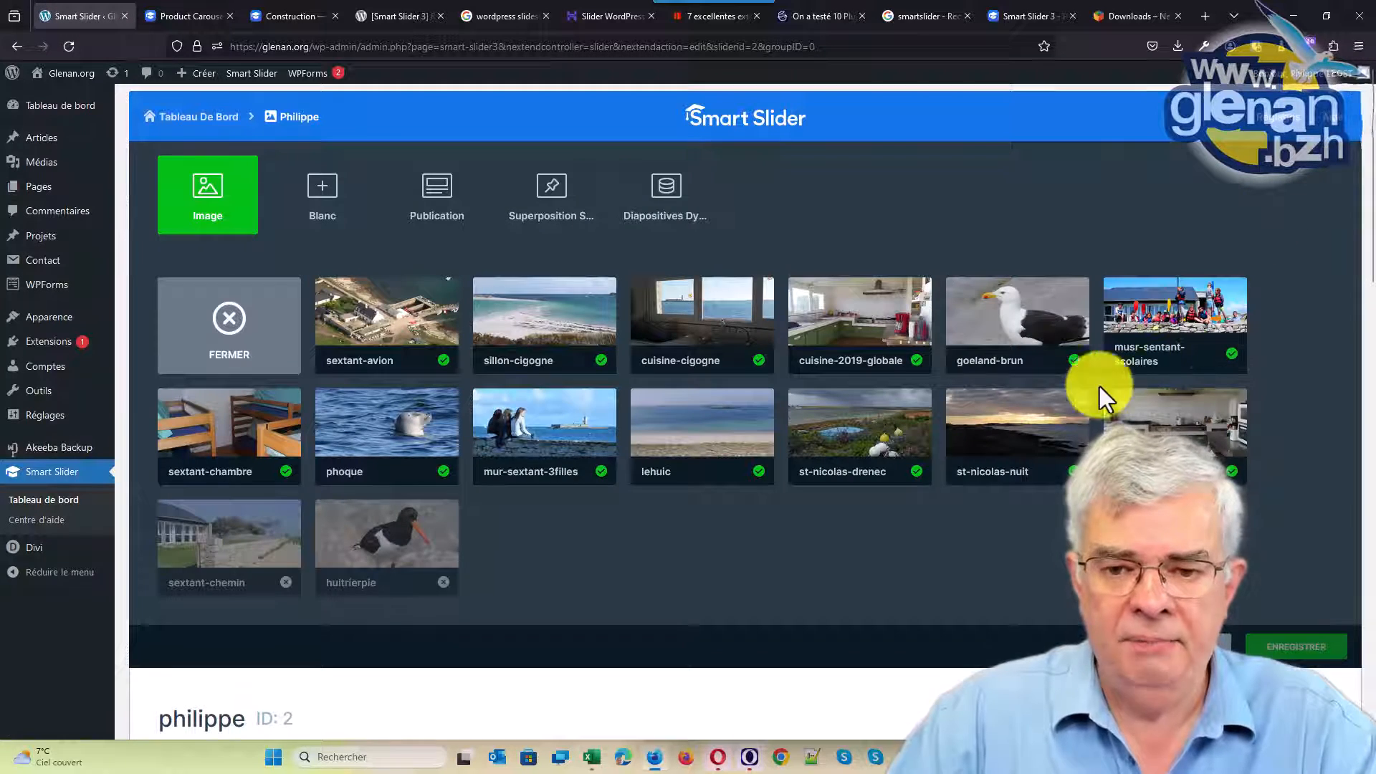
Step: Open the style manager for the bullets' points and switch to the style of the active bullet
scroll(909, 497, down, 8)
scroll(913, 496, down, 7)
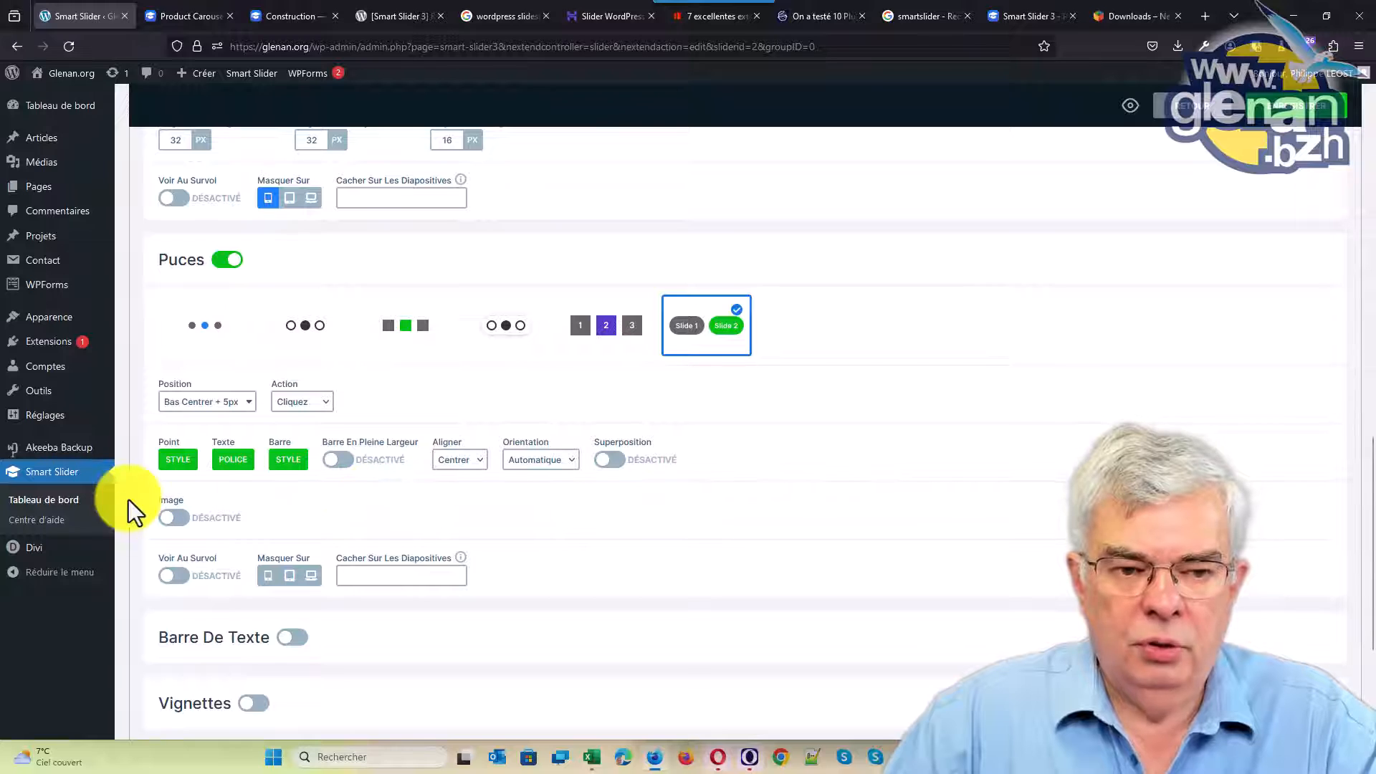
click(177, 460)
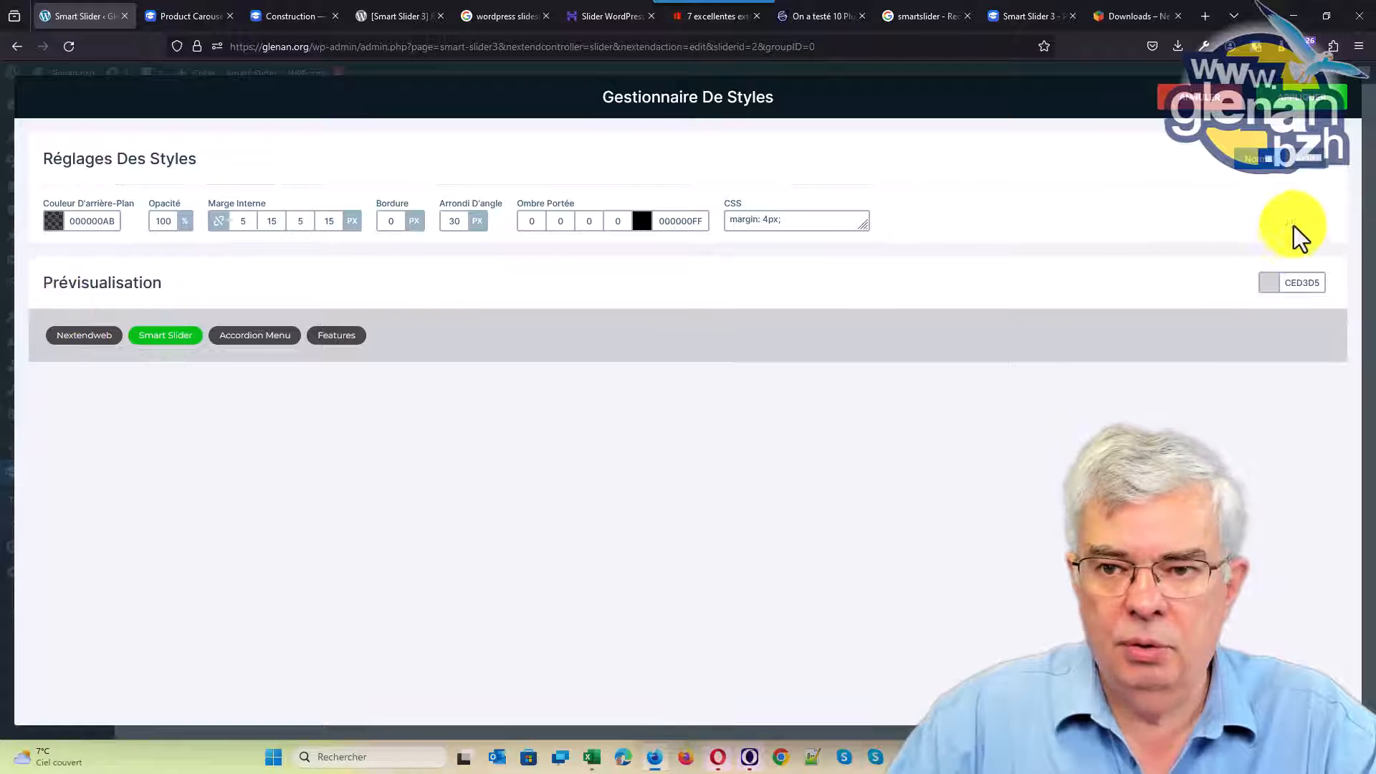
click(1306, 161)
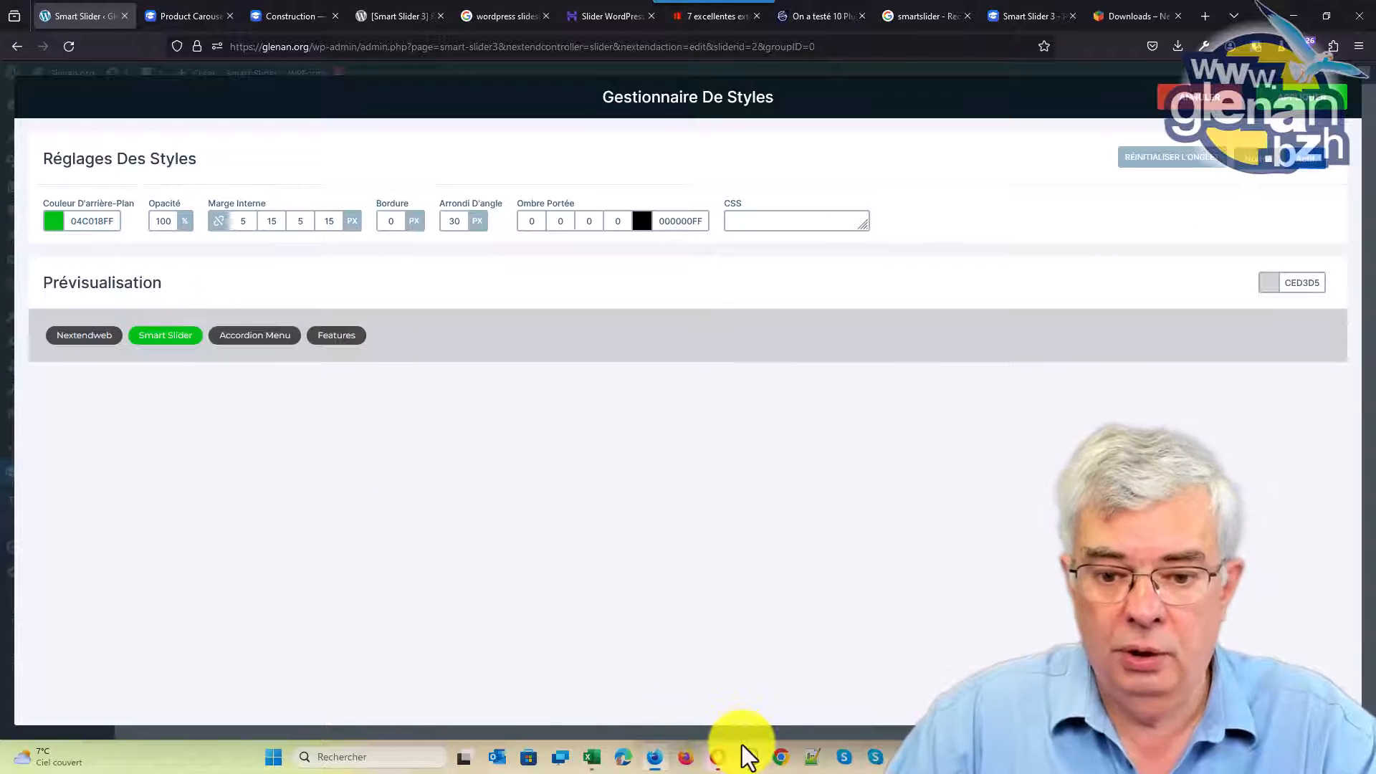
Step: Set the active bullet's background colour to 001B54, copied from the bleu titre row of the Excel colour list
mouse_move(591, 760)
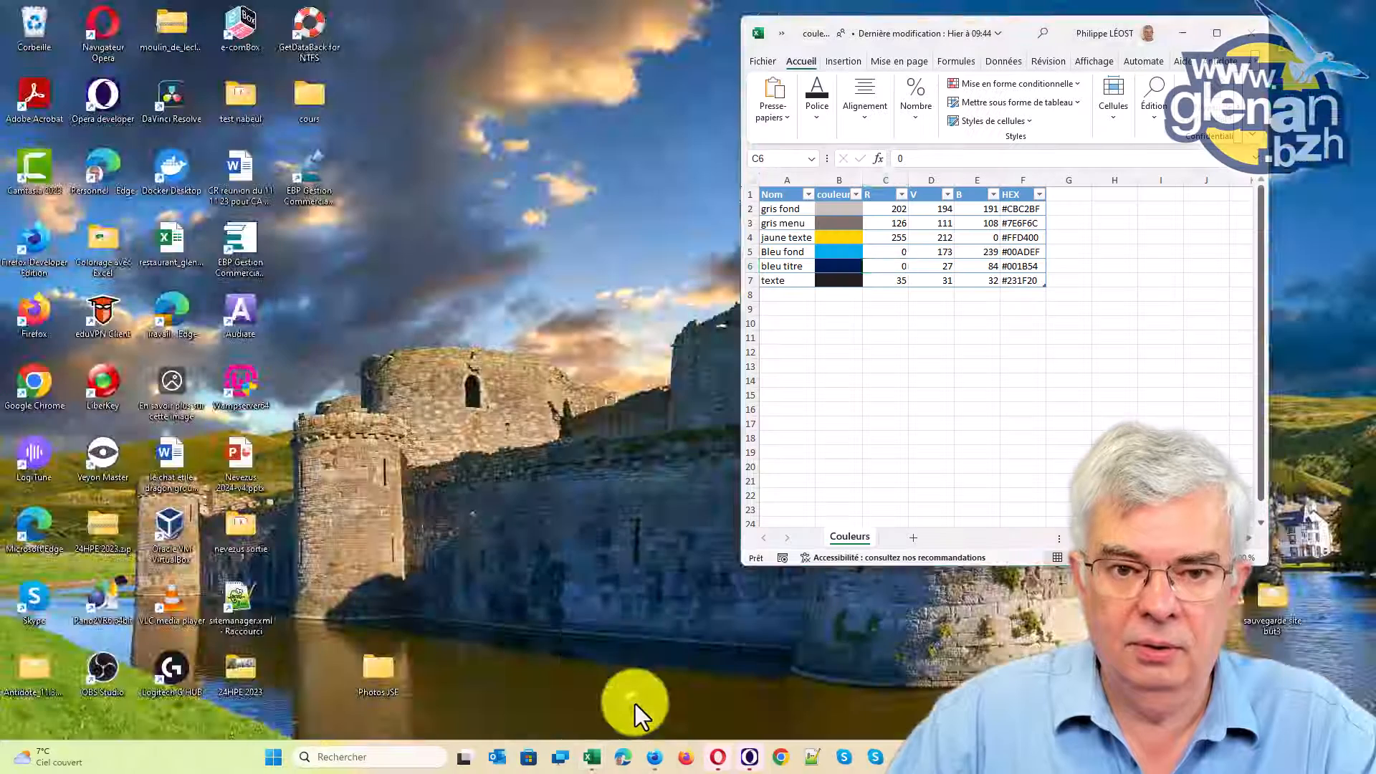
click(635, 704)
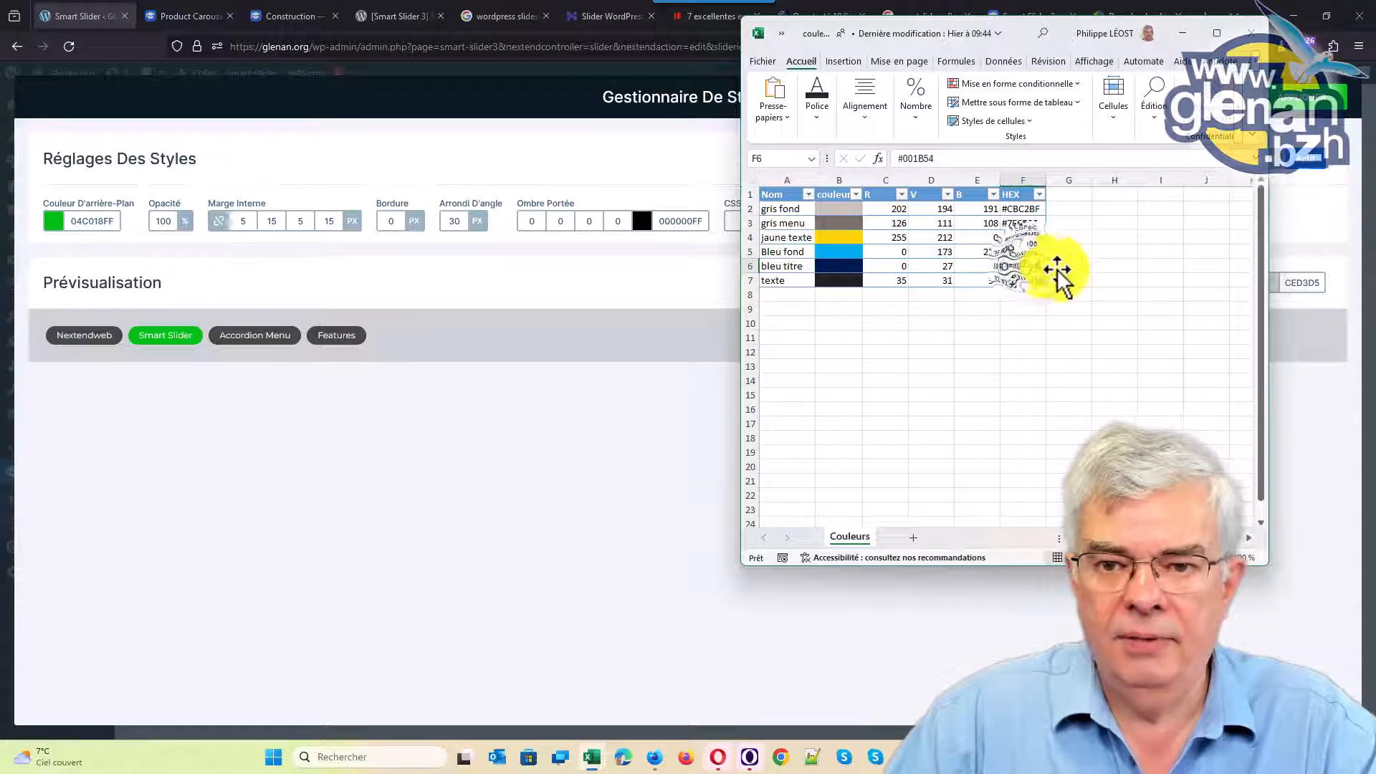
double_click(902, 158)
key(ctrl+c)
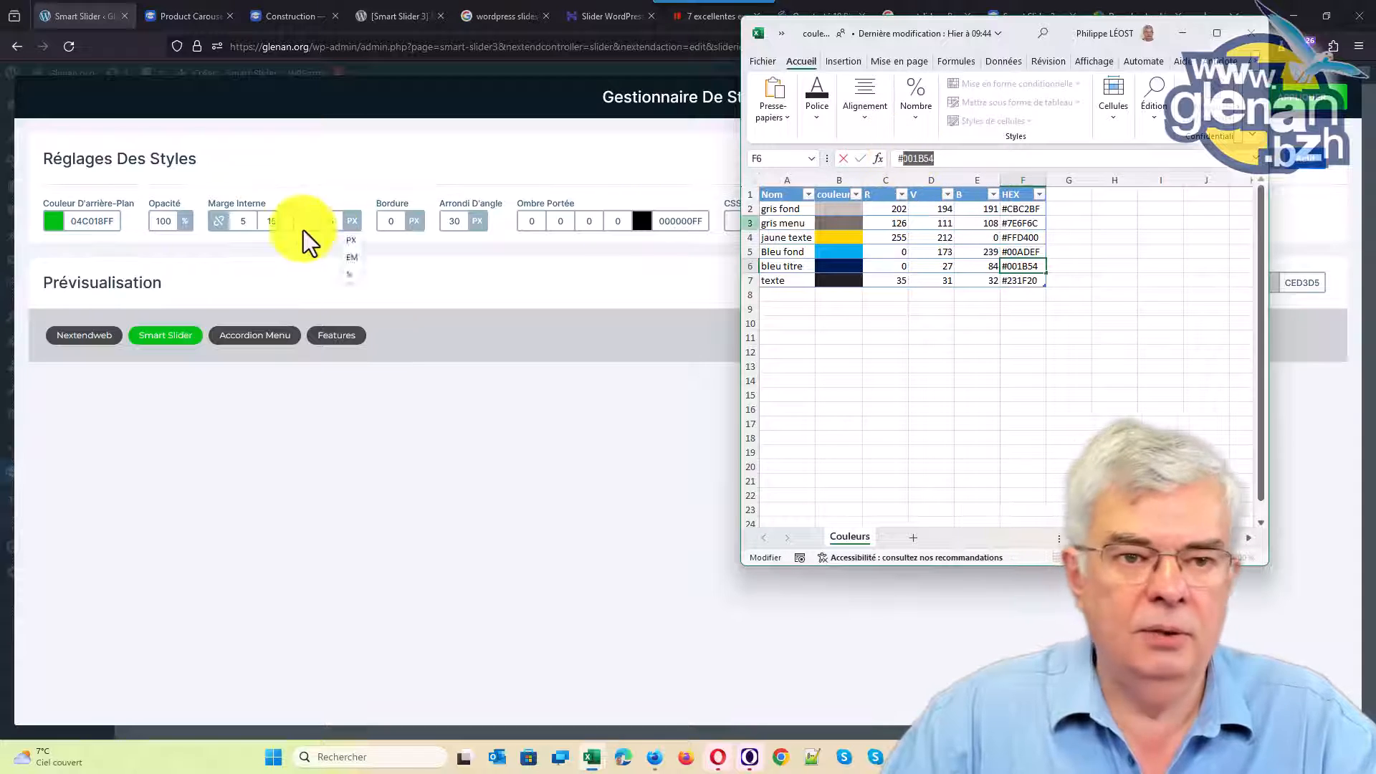
click(100, 220)
drag(102, 222, 62, 226)
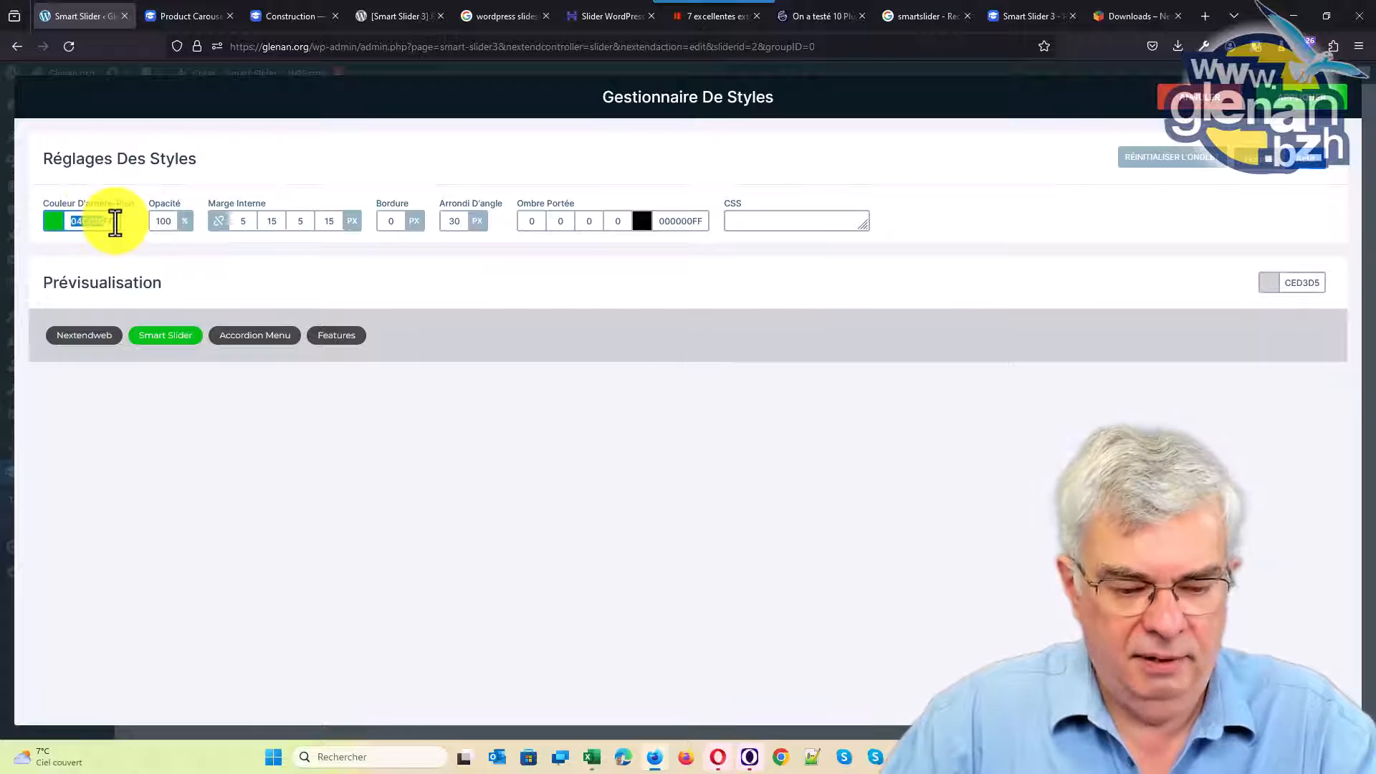
key(ctrl+v)
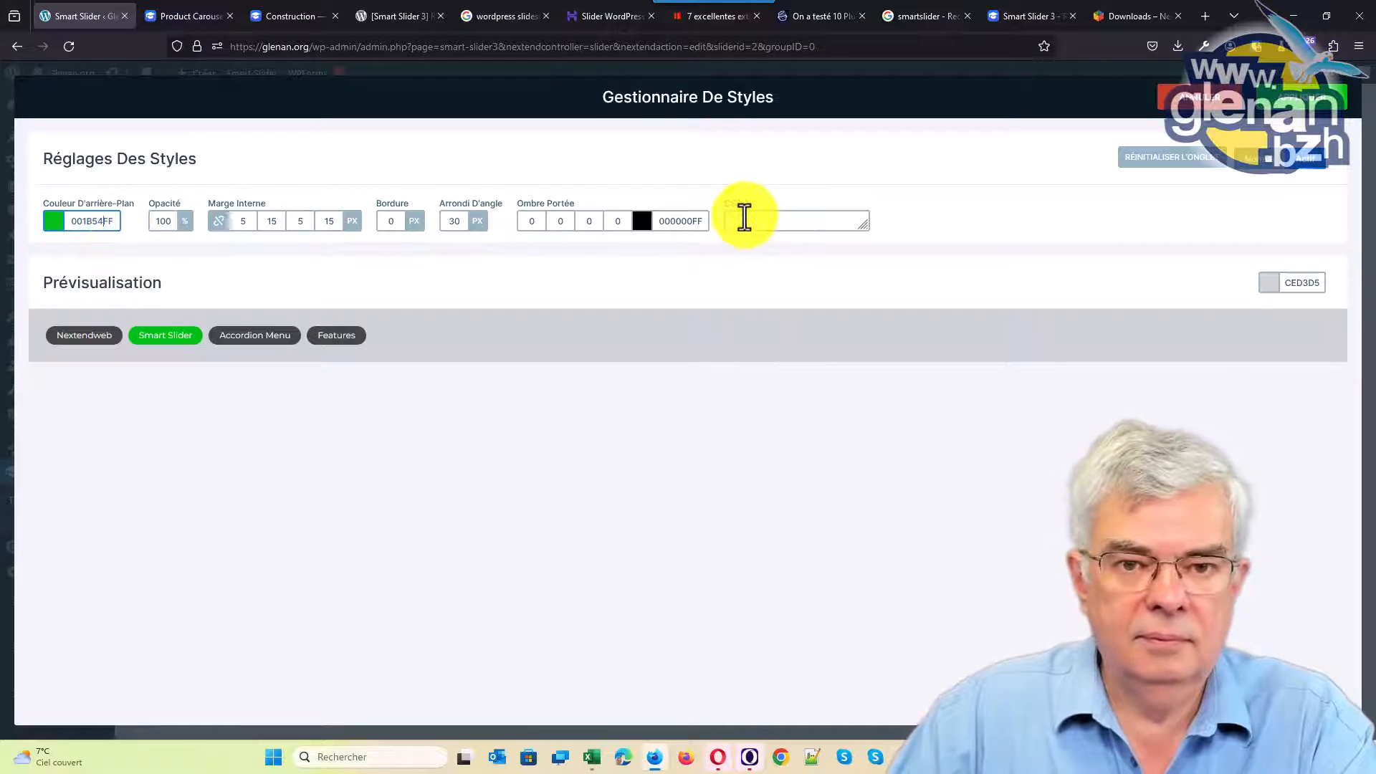
click(679, 221)
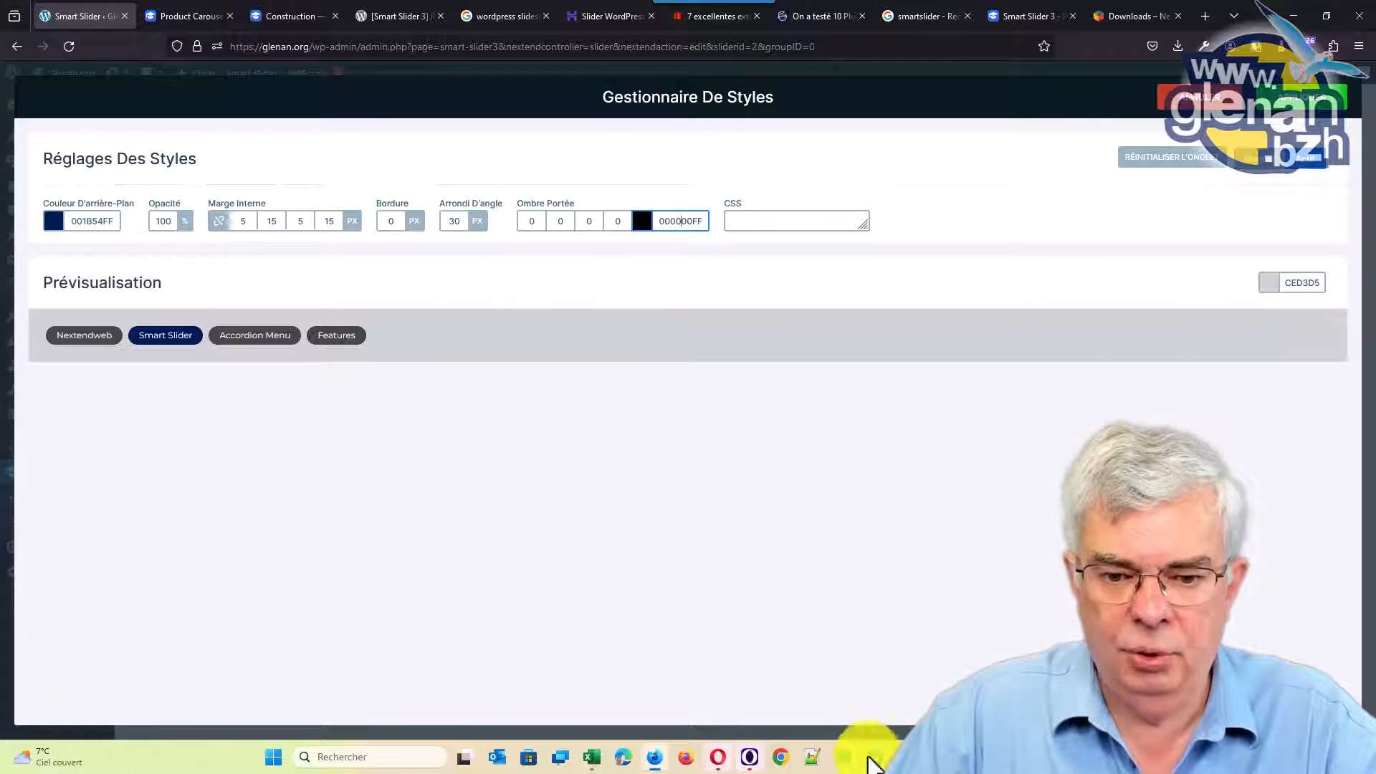
Step: Replace the active bullet's background colour with FFD400, copied from the jaune texte row of the Excel colour list
click(599, 757)
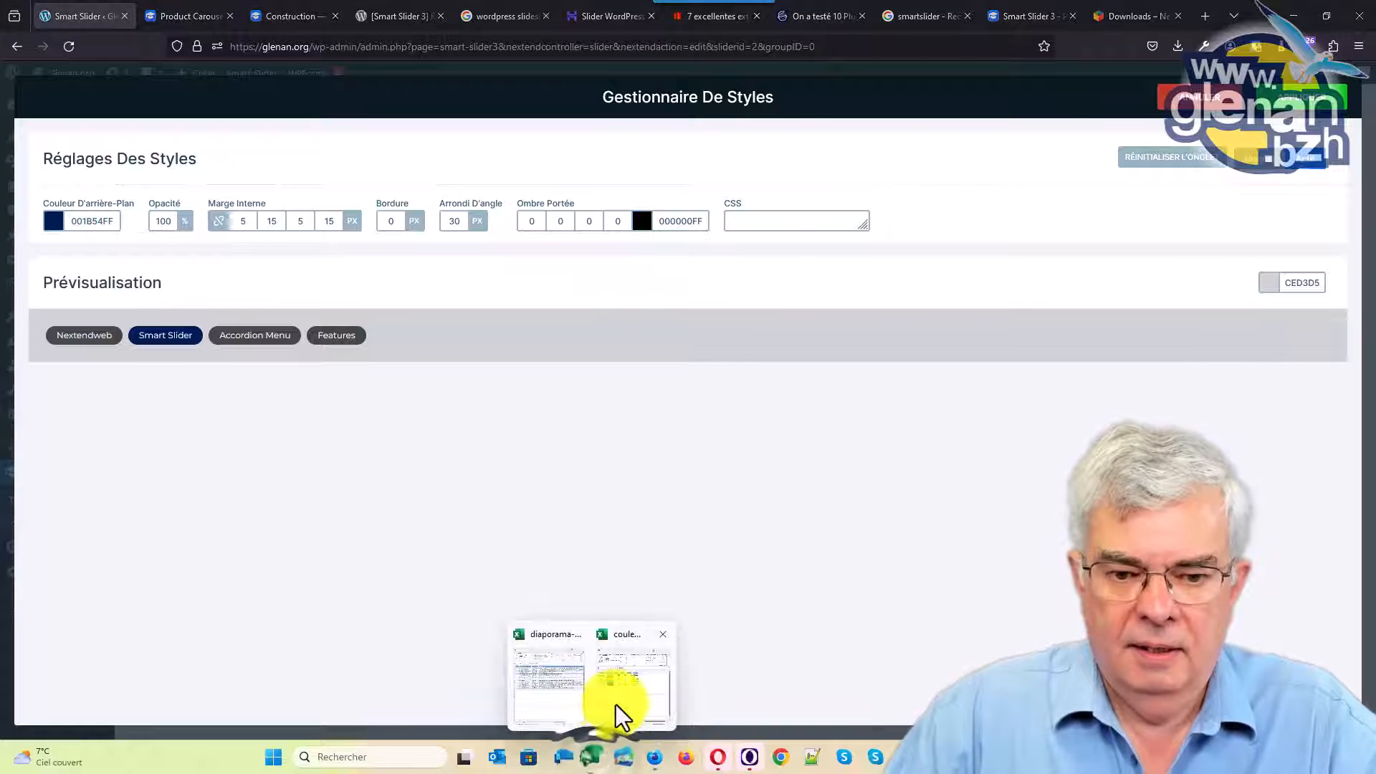
click(616, 704)
click(1032, 239)
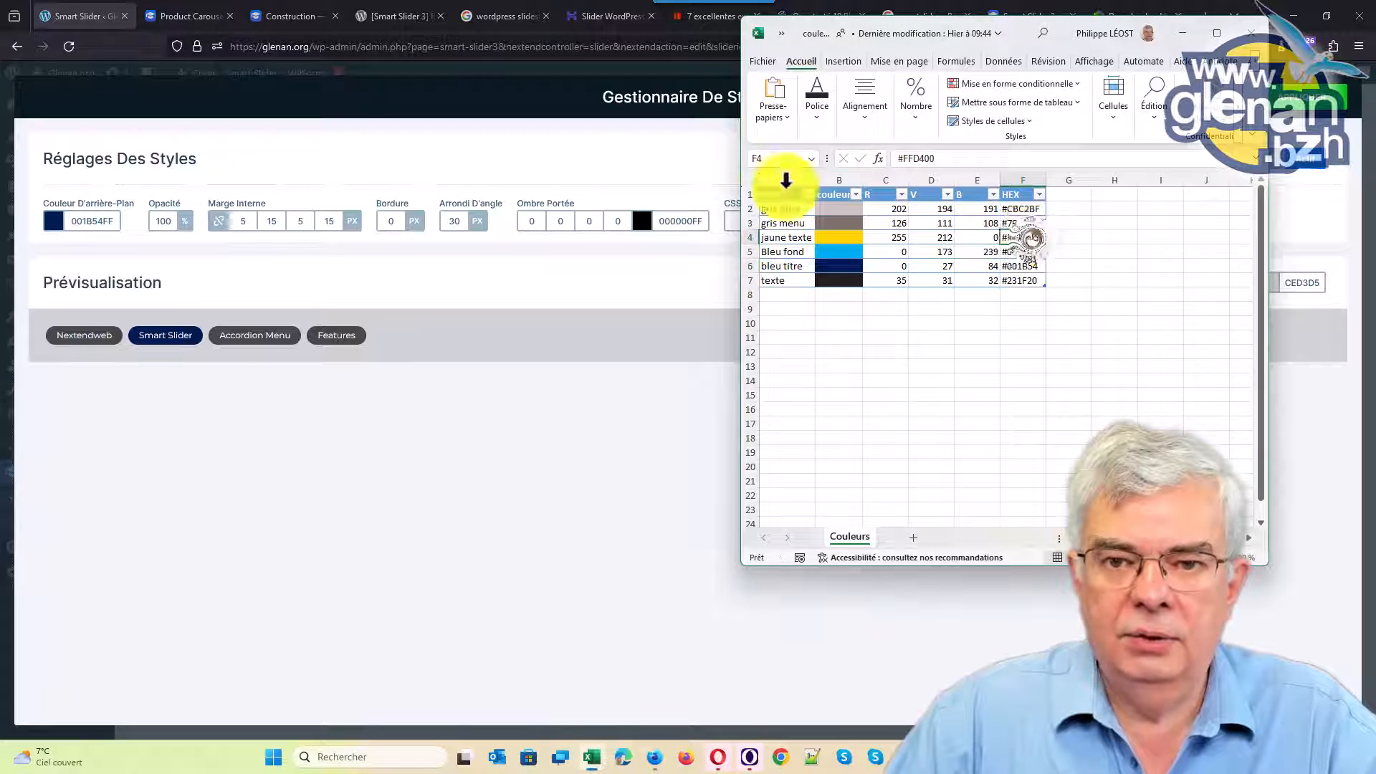
double_click(970, 149)
key(ctrl+c)
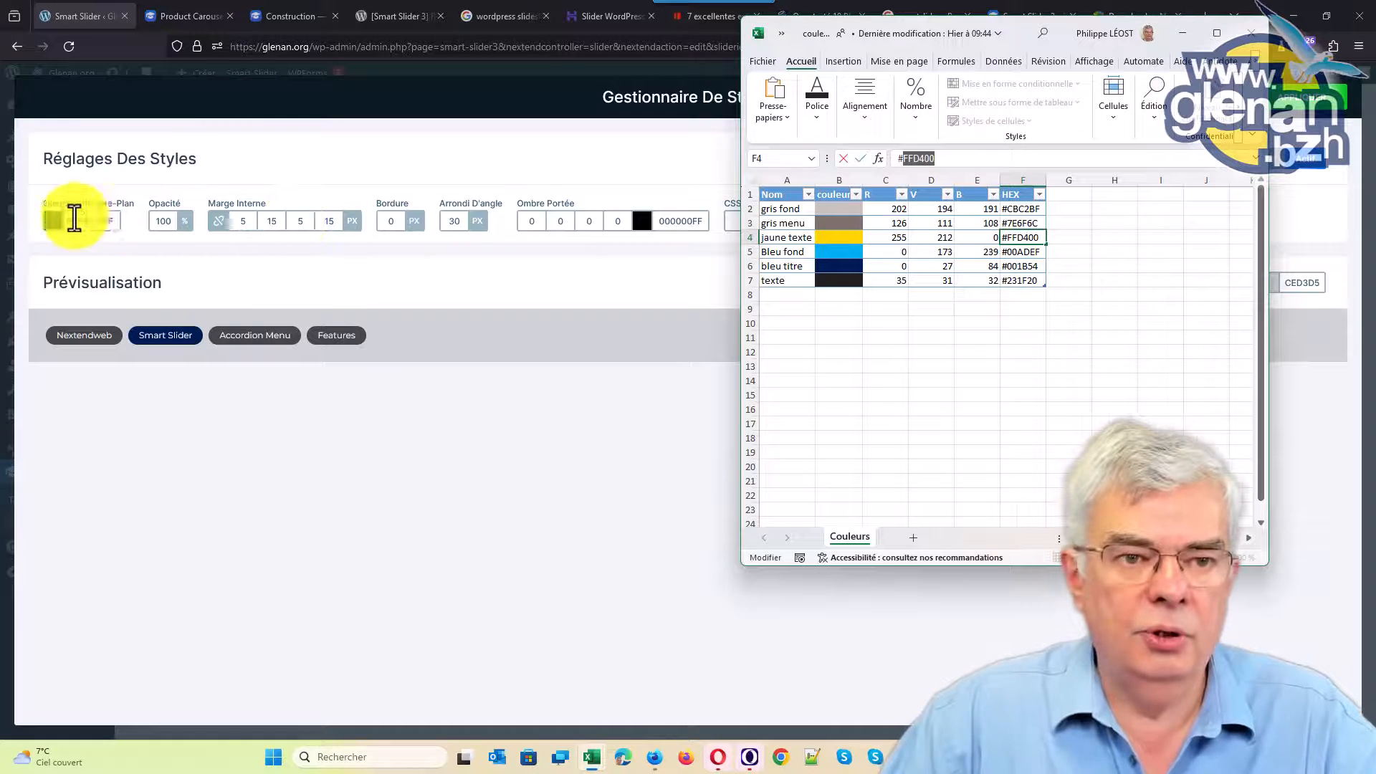
click(103, 220)
key(ctrl+a)
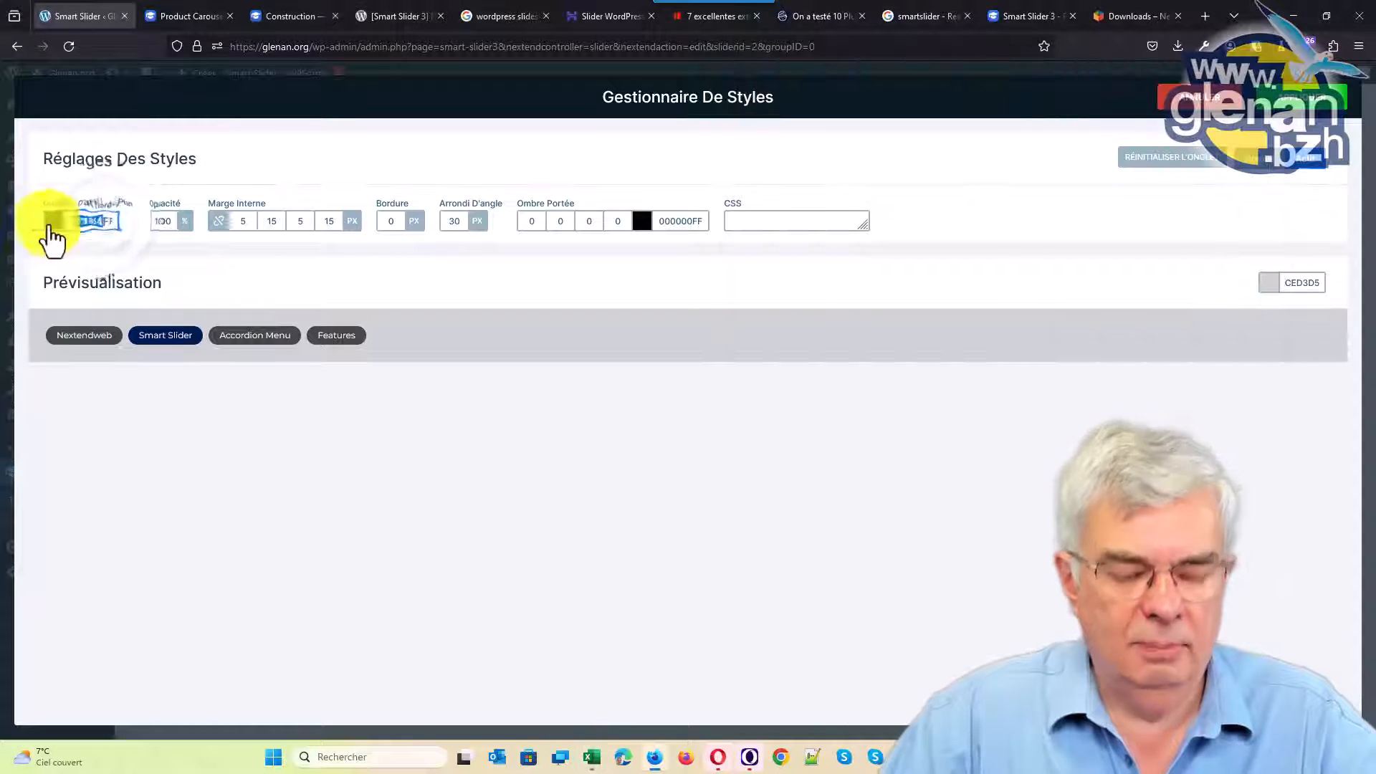
key(ctrl+v)
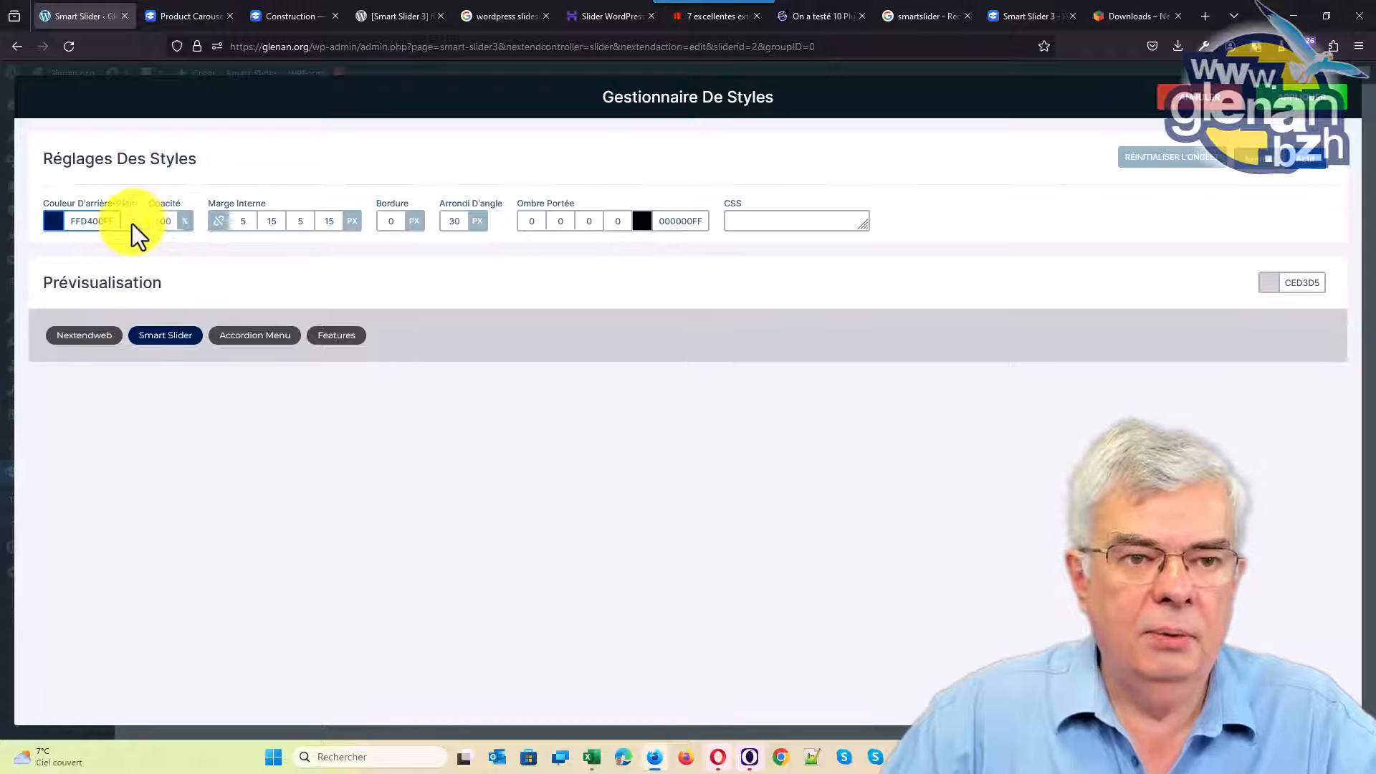
Step: Apply the bullets' updated point style and open the font settings for their text
click(171, 221)
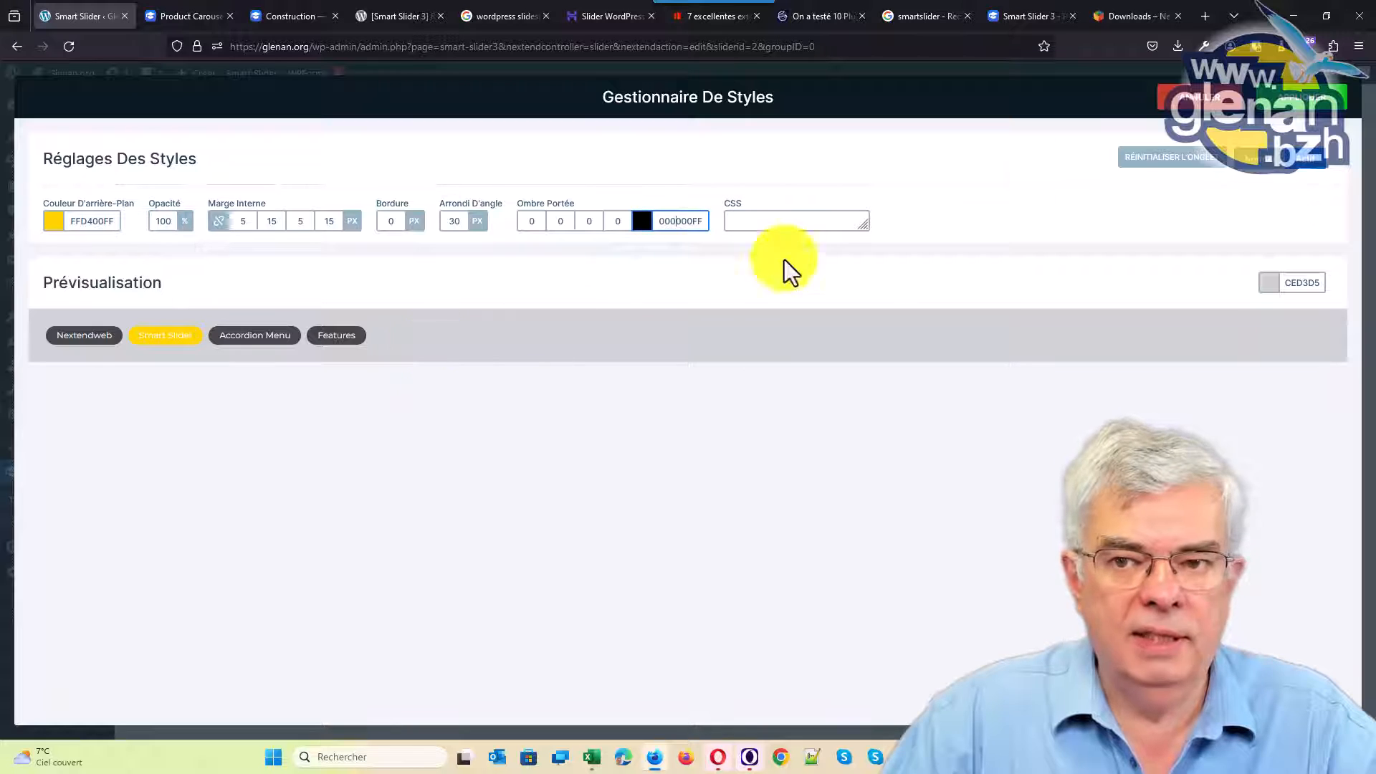
click(1316, 114)
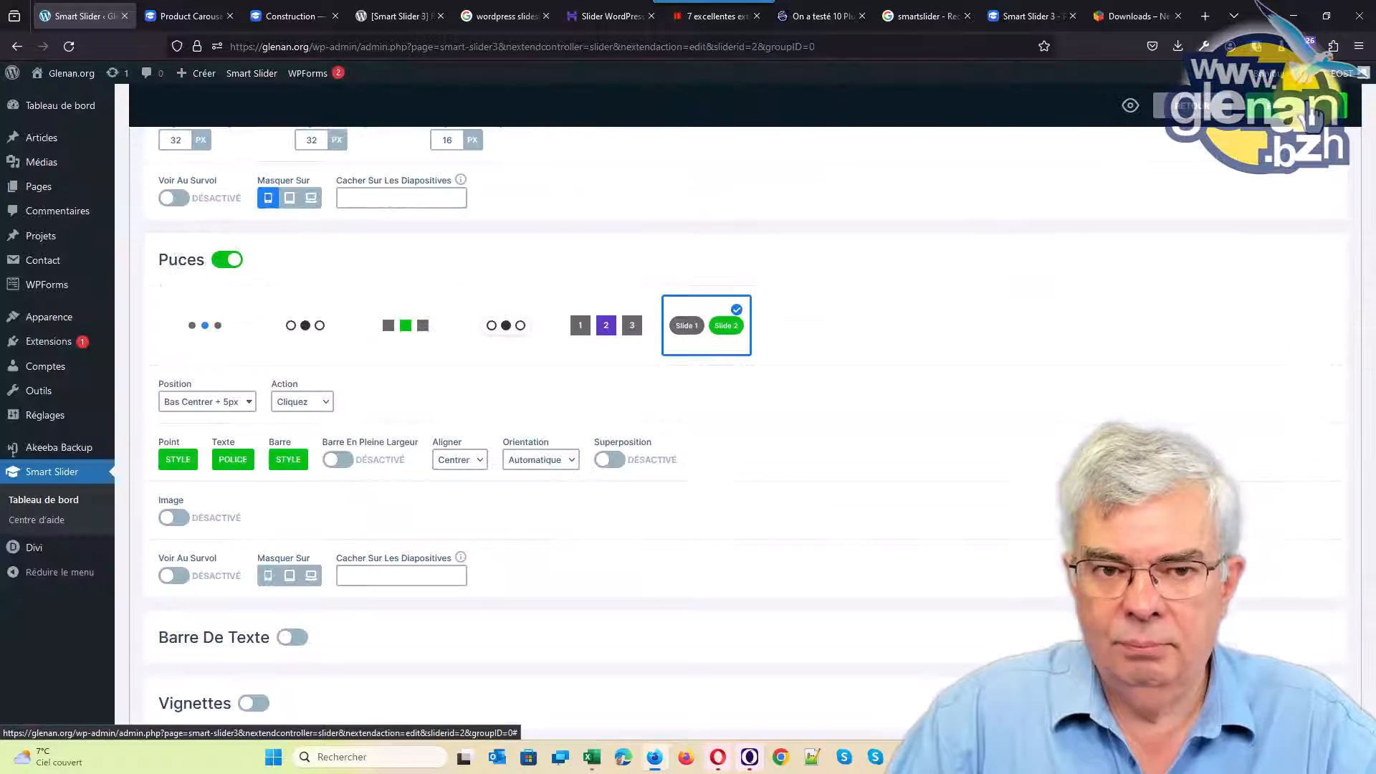
click(229, 462)
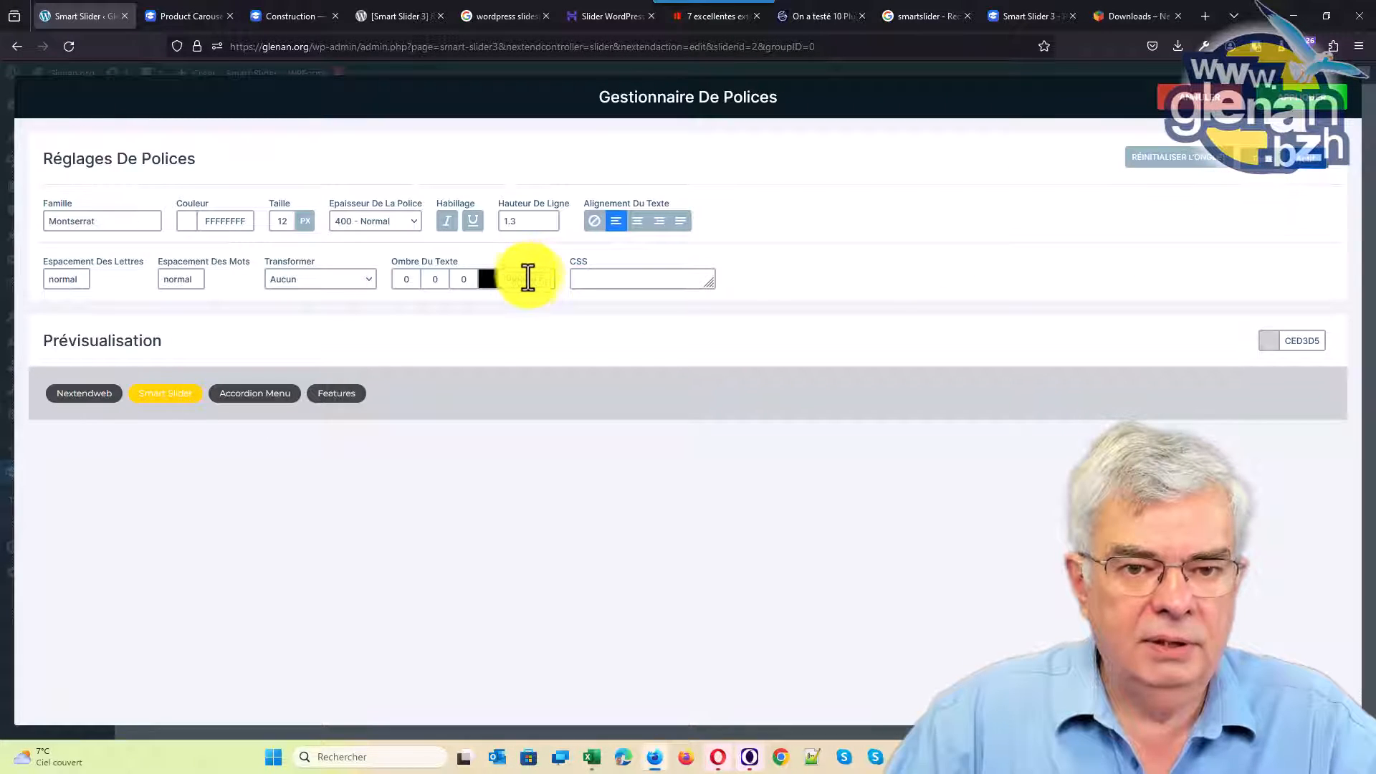
Step: Set the active bullet's text colour to 000000FF, keep the Montserrat family, and apply the font settings
click(232, 220)
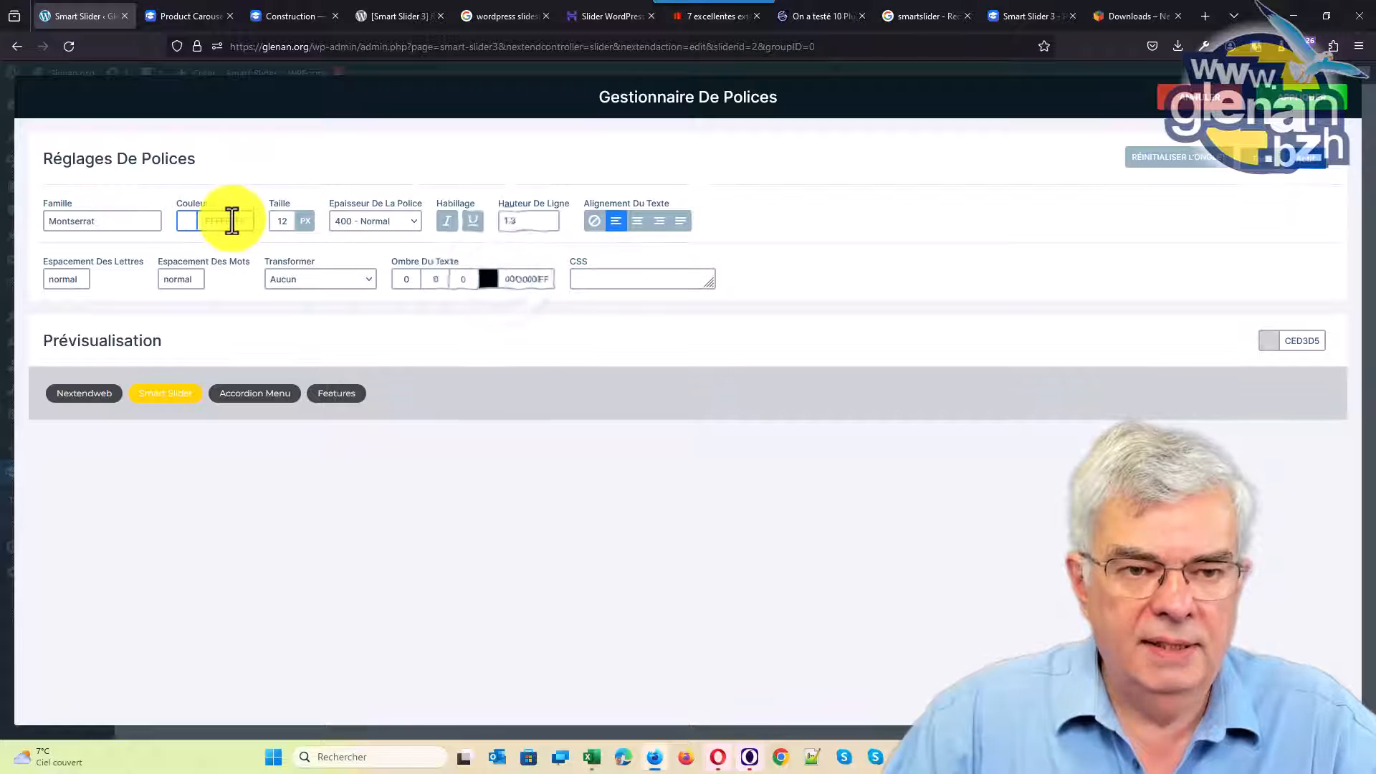
drag(231, 220, 182, 218)
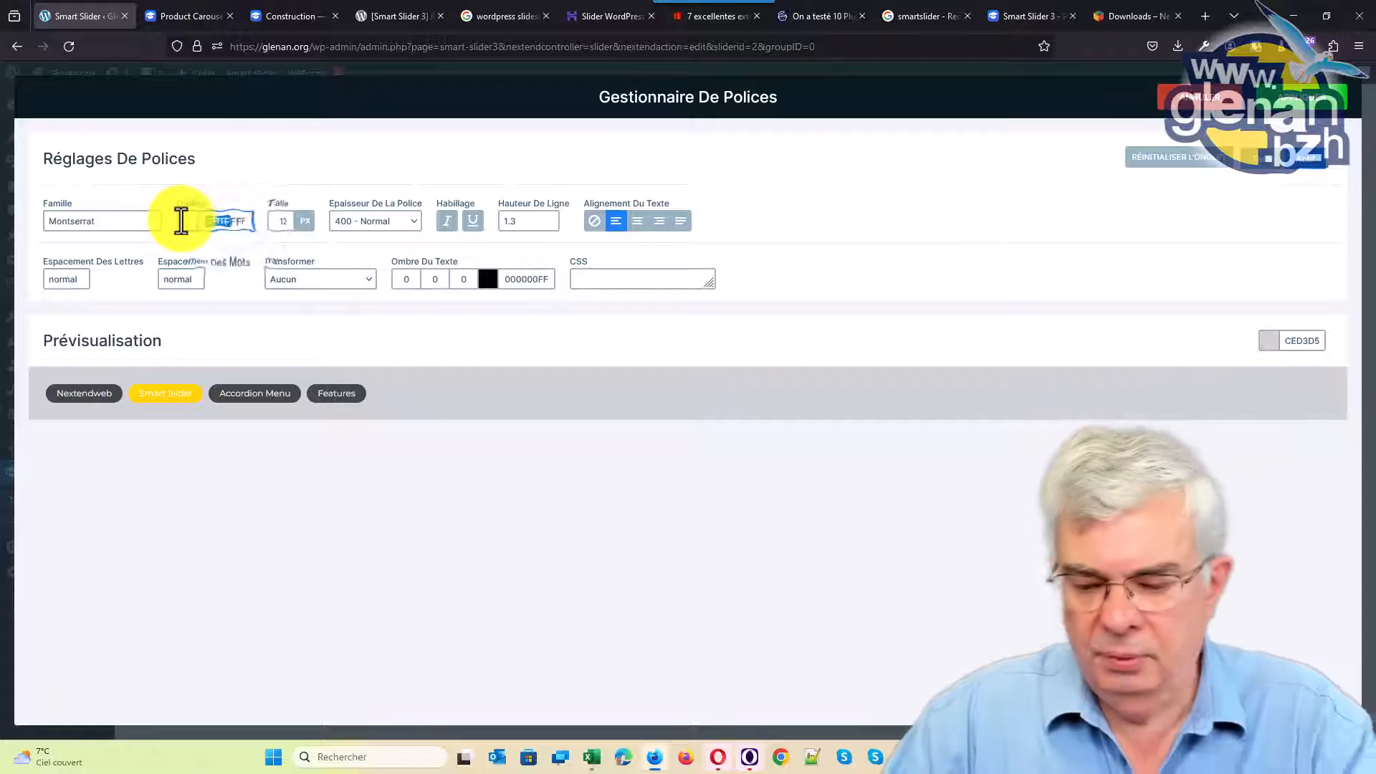
text(000)
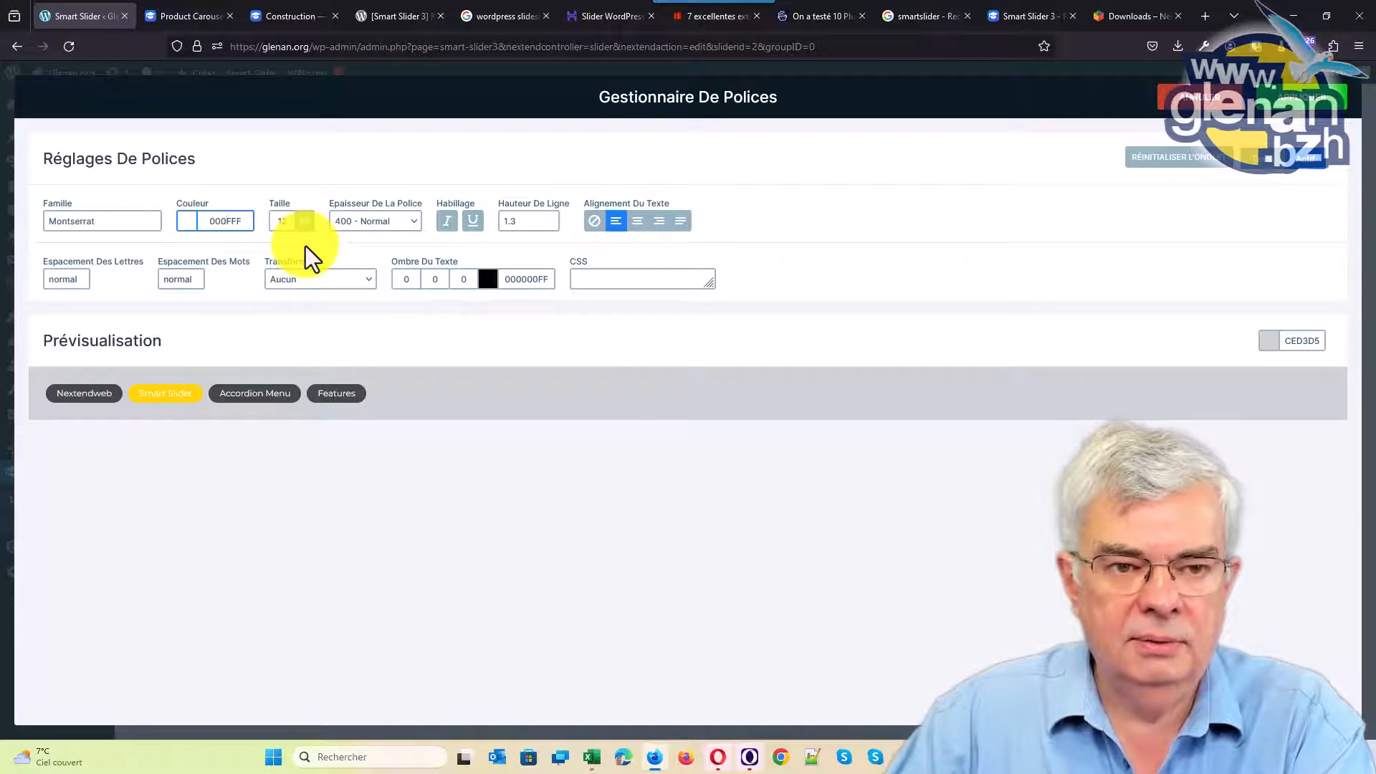
text(000)
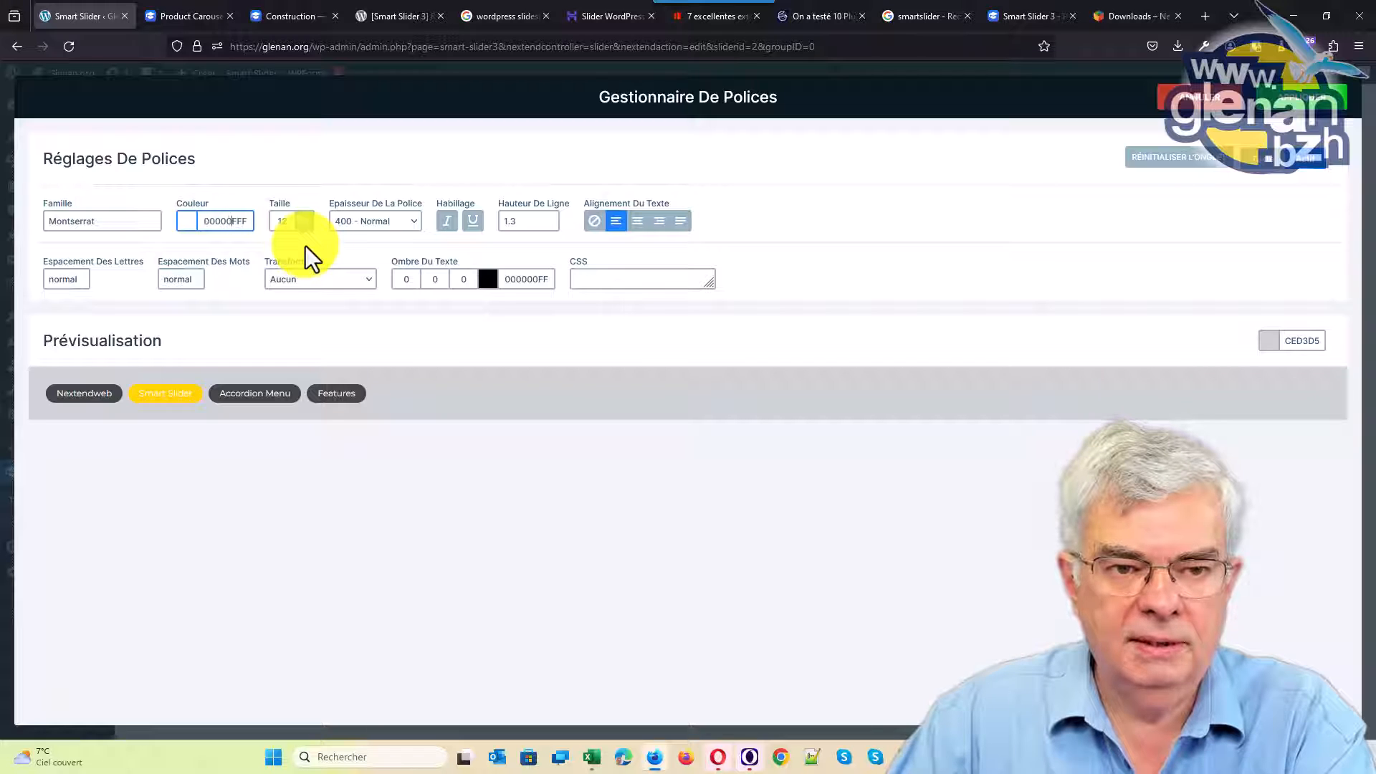
key(Delete)
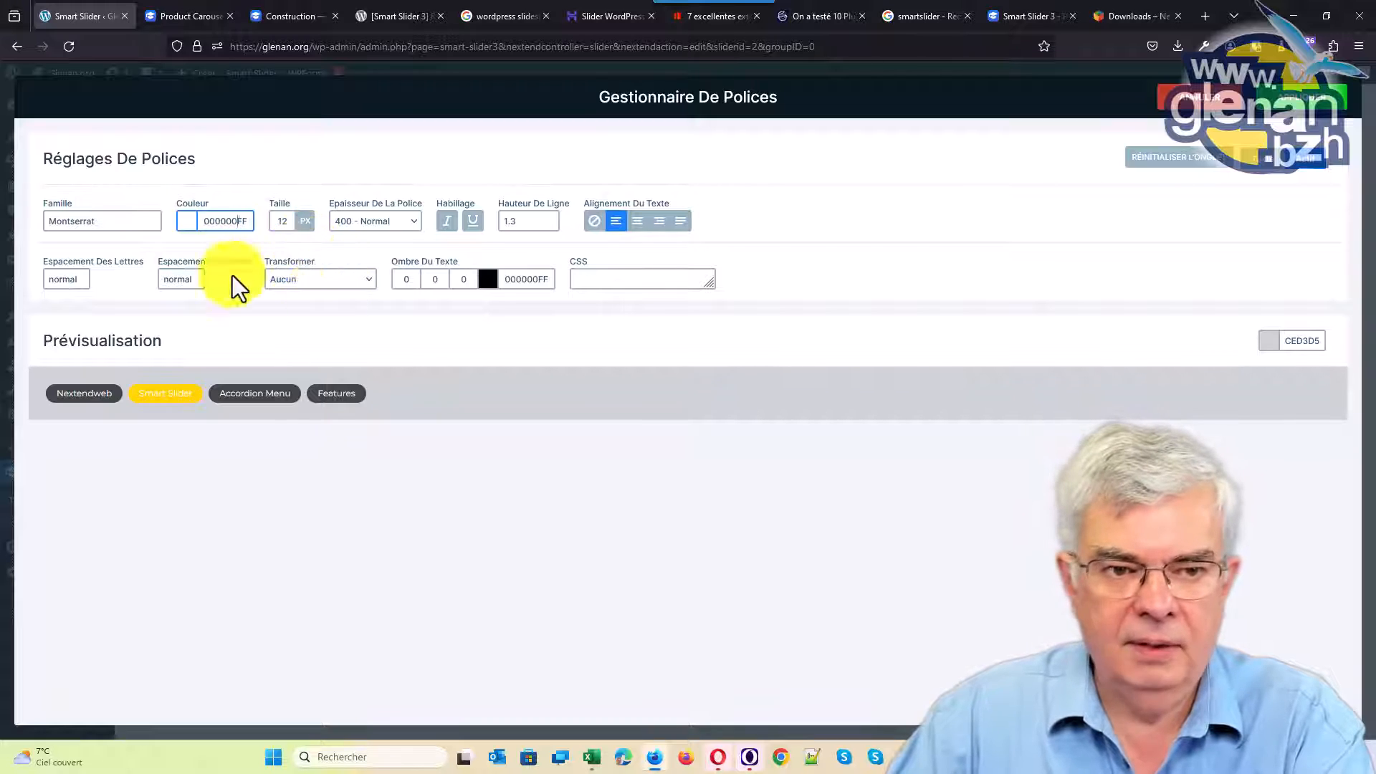
click(105, 218)
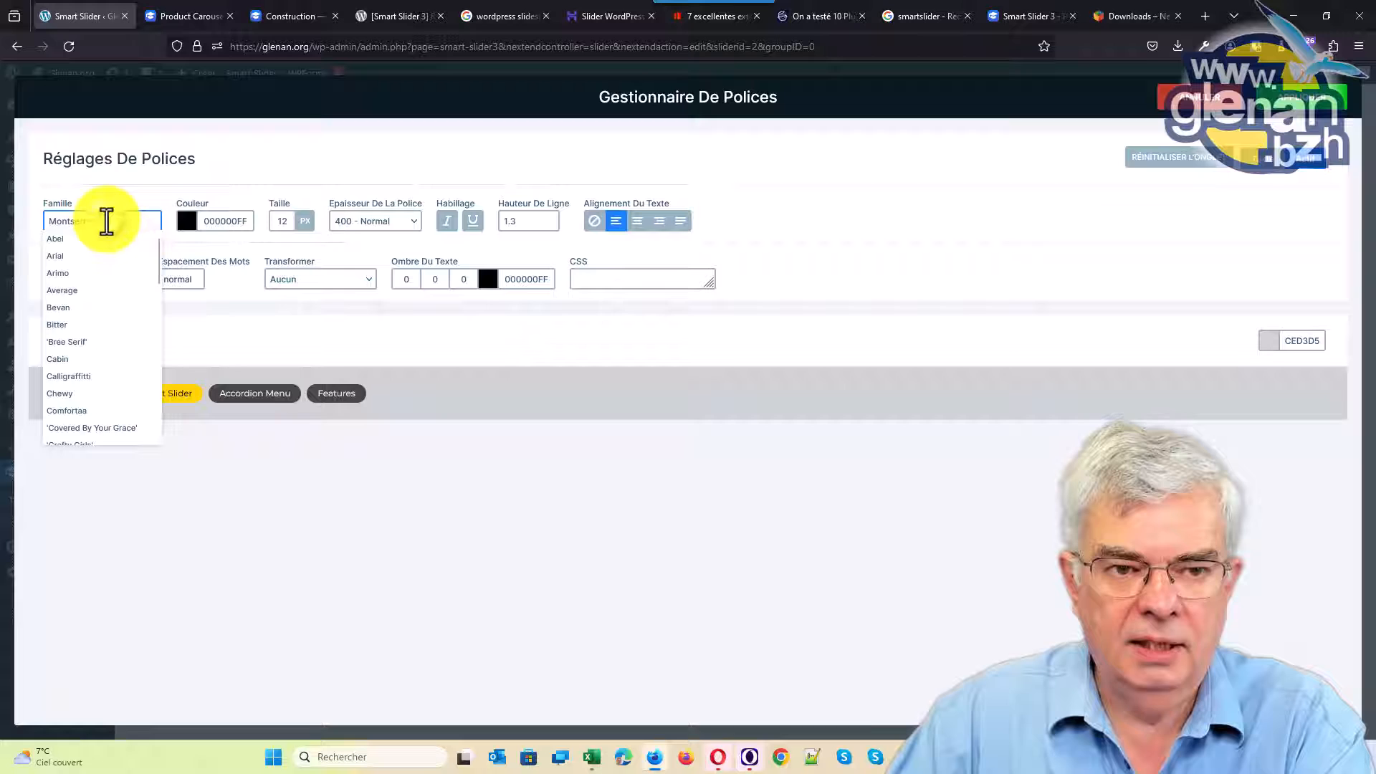
click(329, 319)
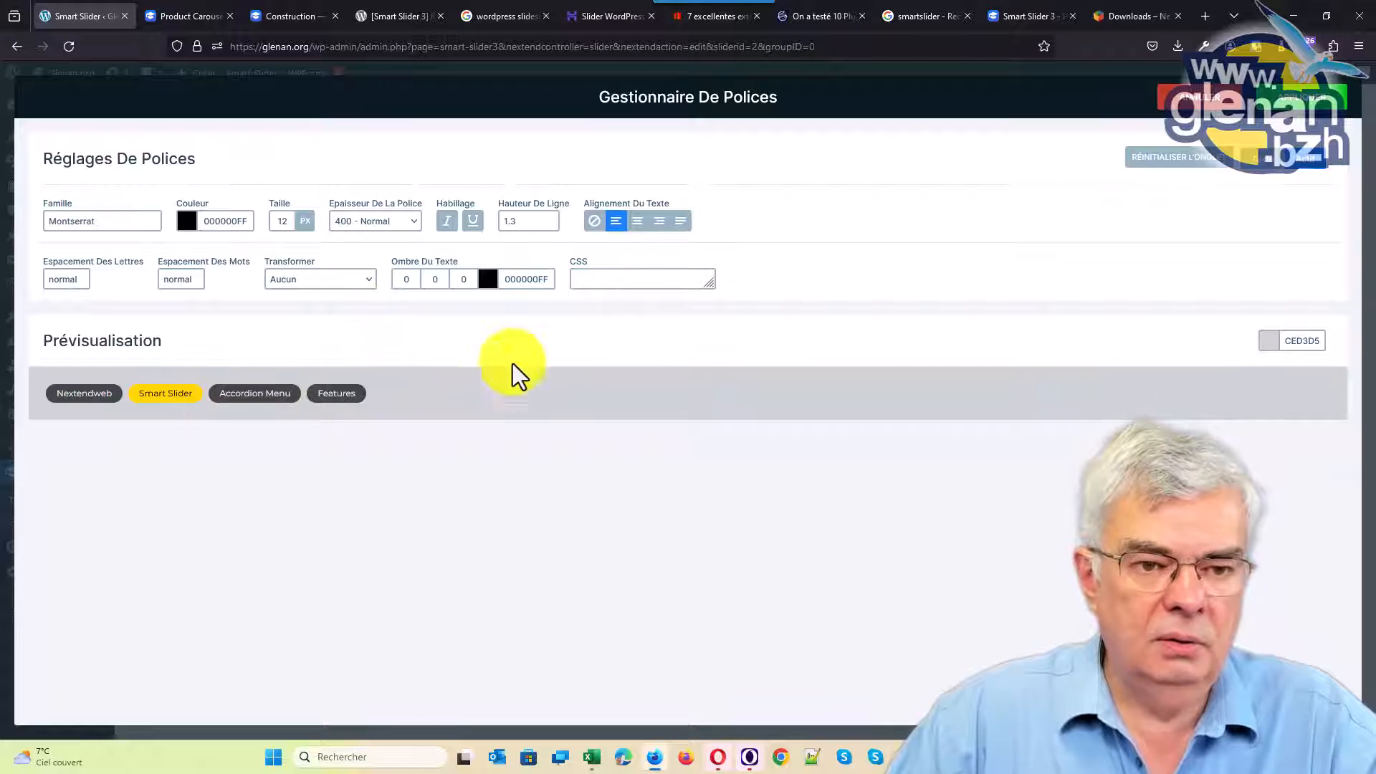
click(1301, 109)
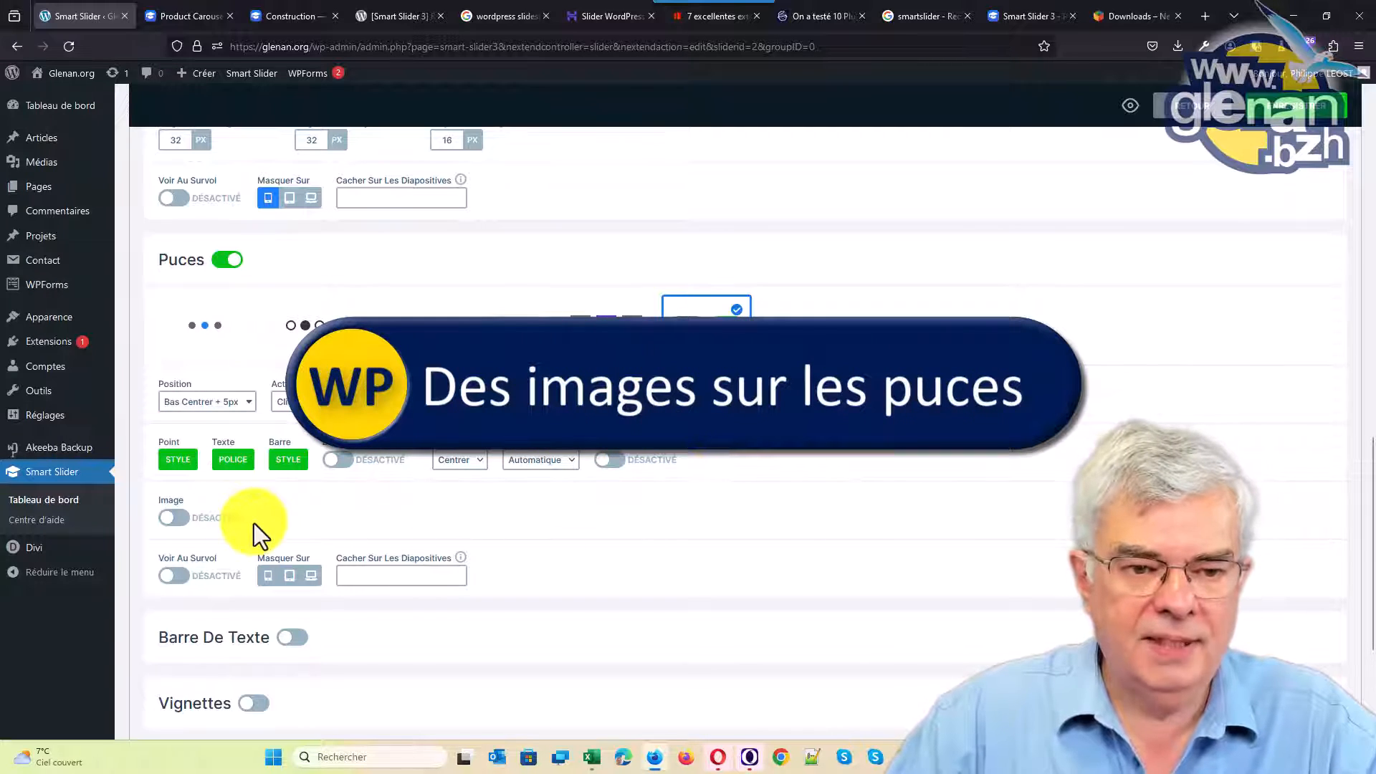
Step: Enable images on the bullets with a width of 200 px and a height of 100 px
click(172, 518)
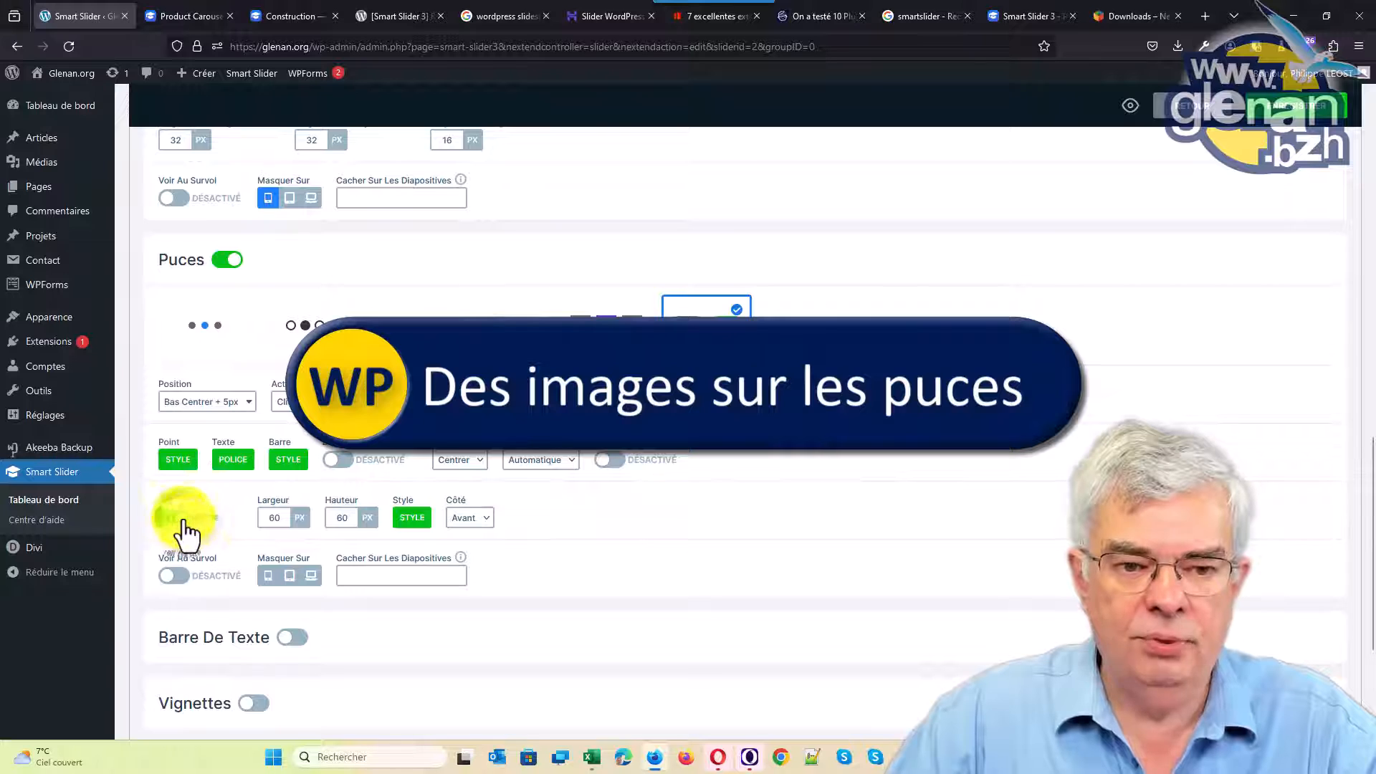
click(278, 518)
text(200)
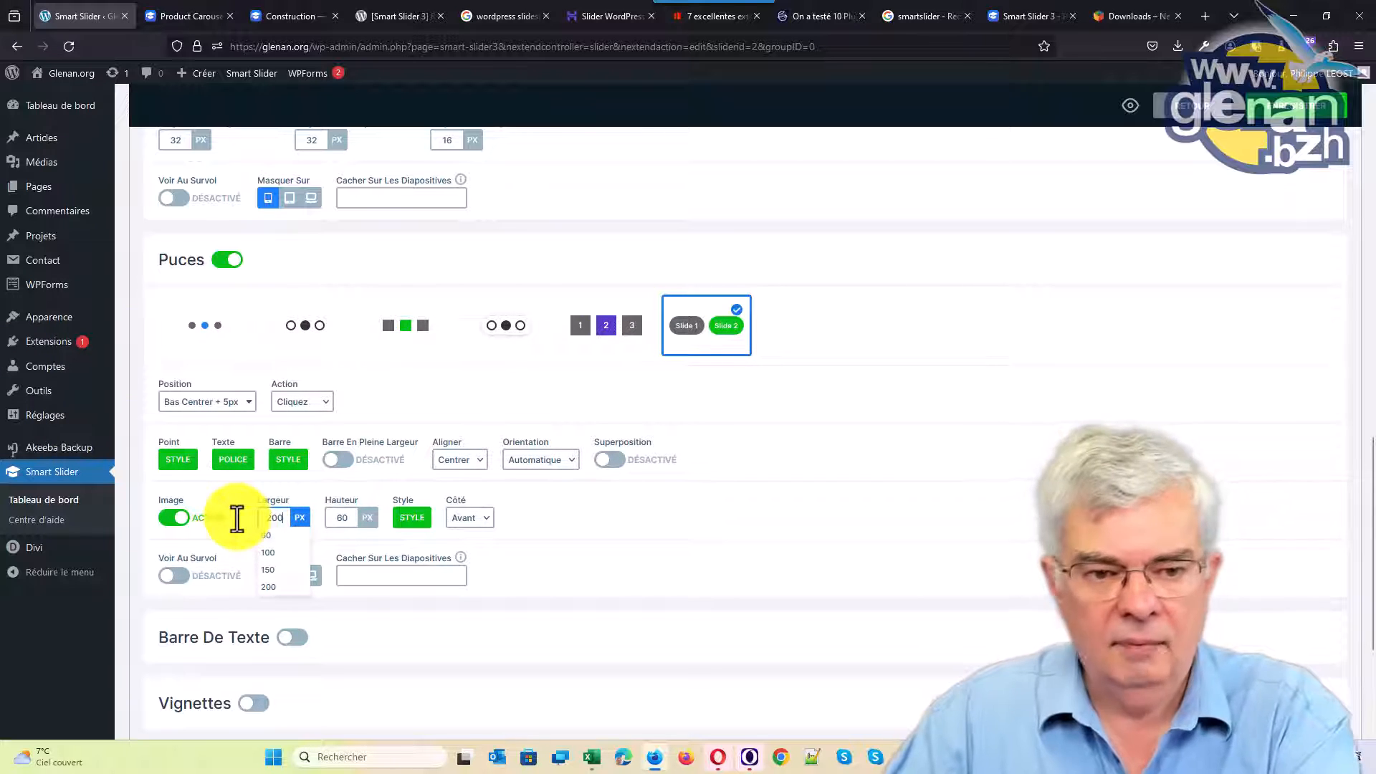
click(338, 517)
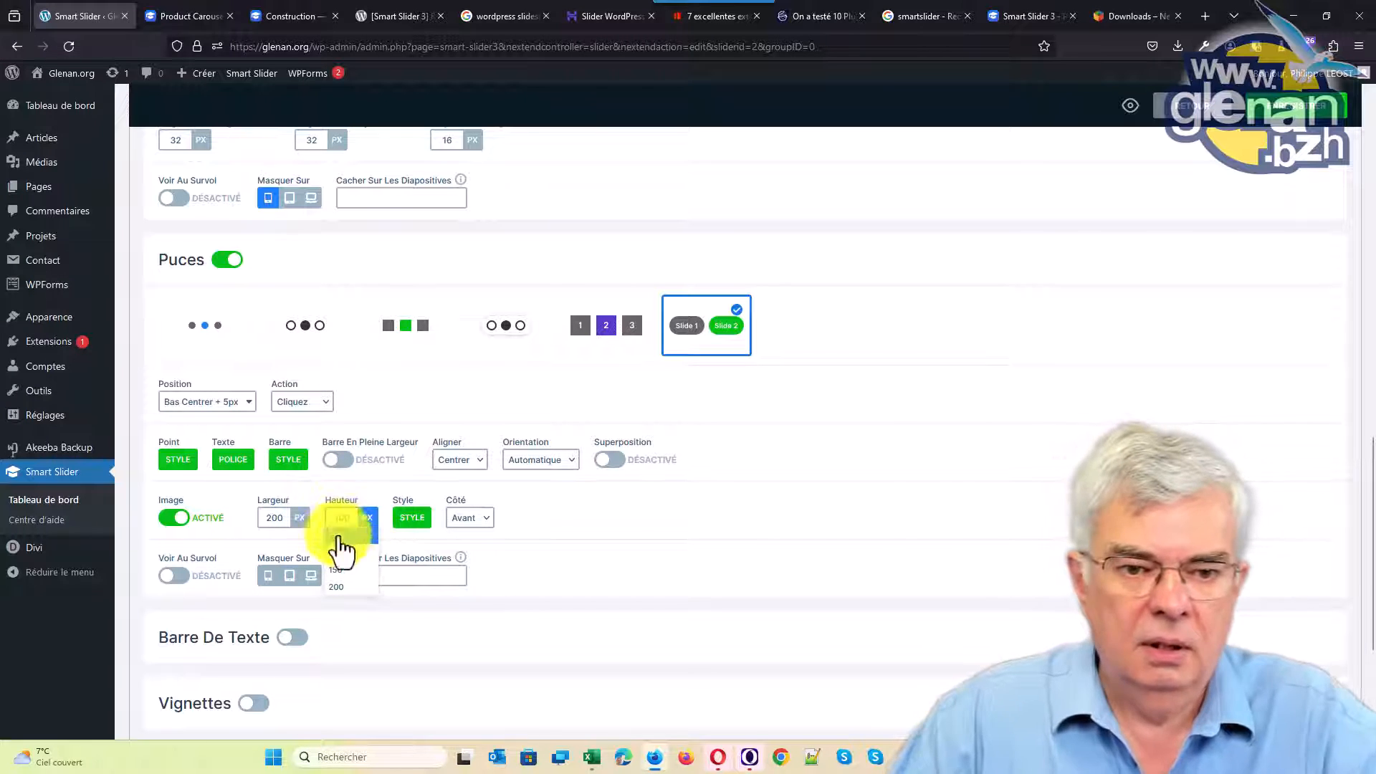
click(343, 549)
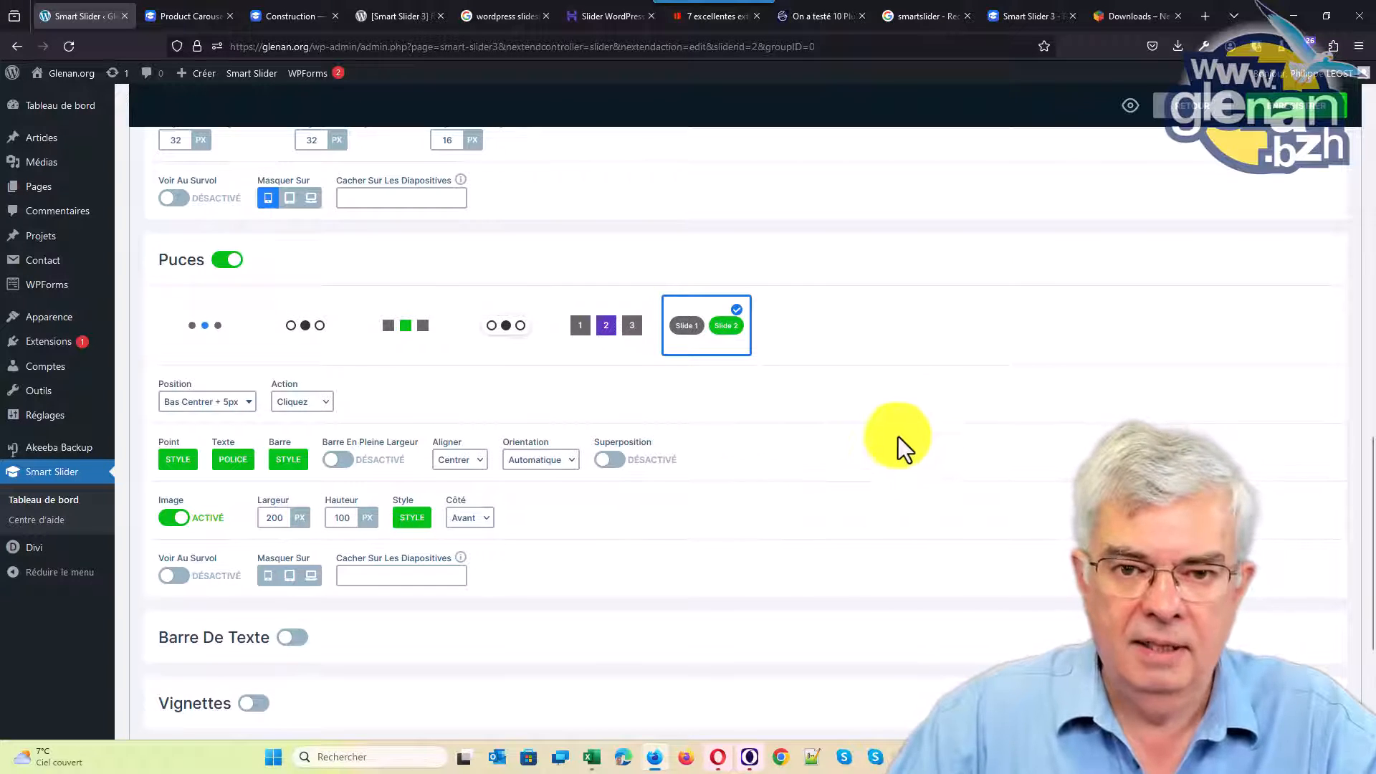
Step: Save the slider, check the bullet images in the preview, and close the preview
scroll(896, 430, up, 15)
scroll(1254, 489, down, 4)
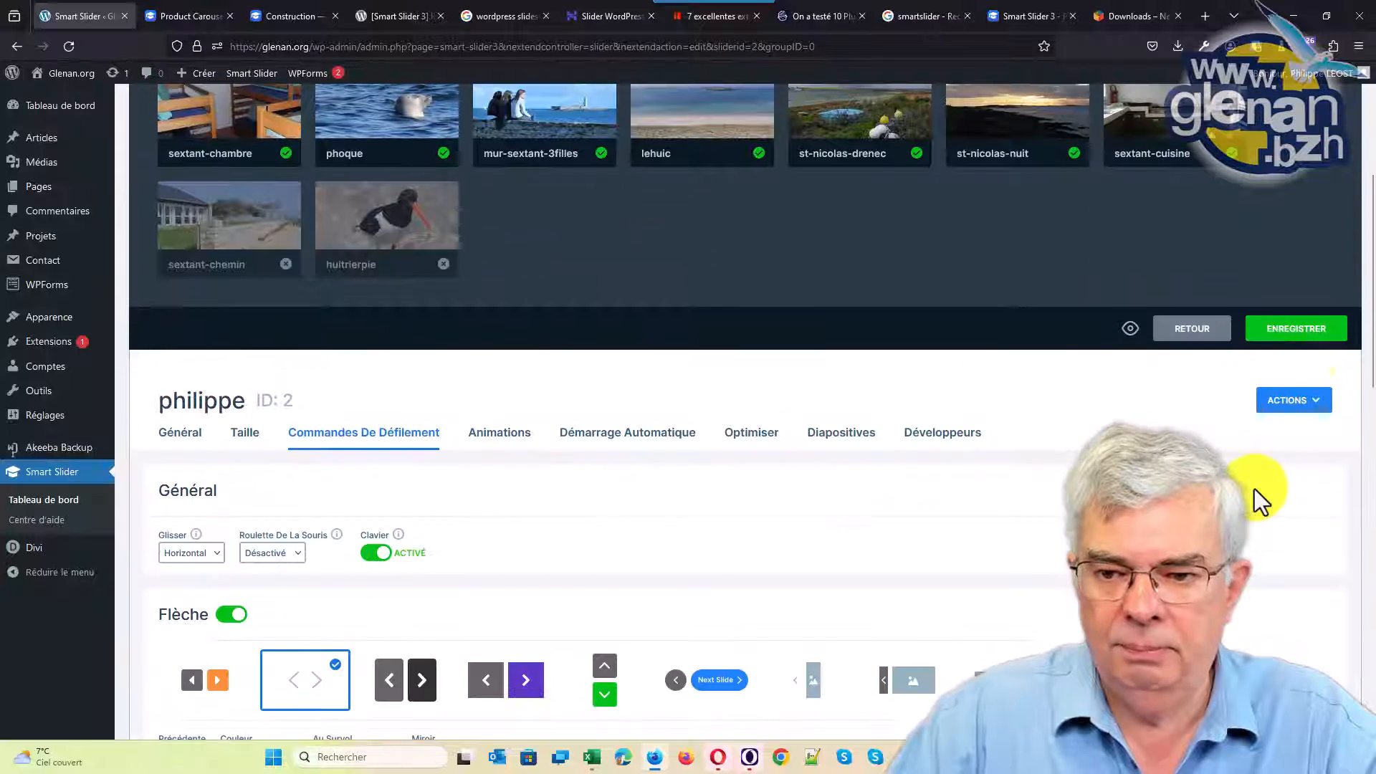
click(1300, 334)
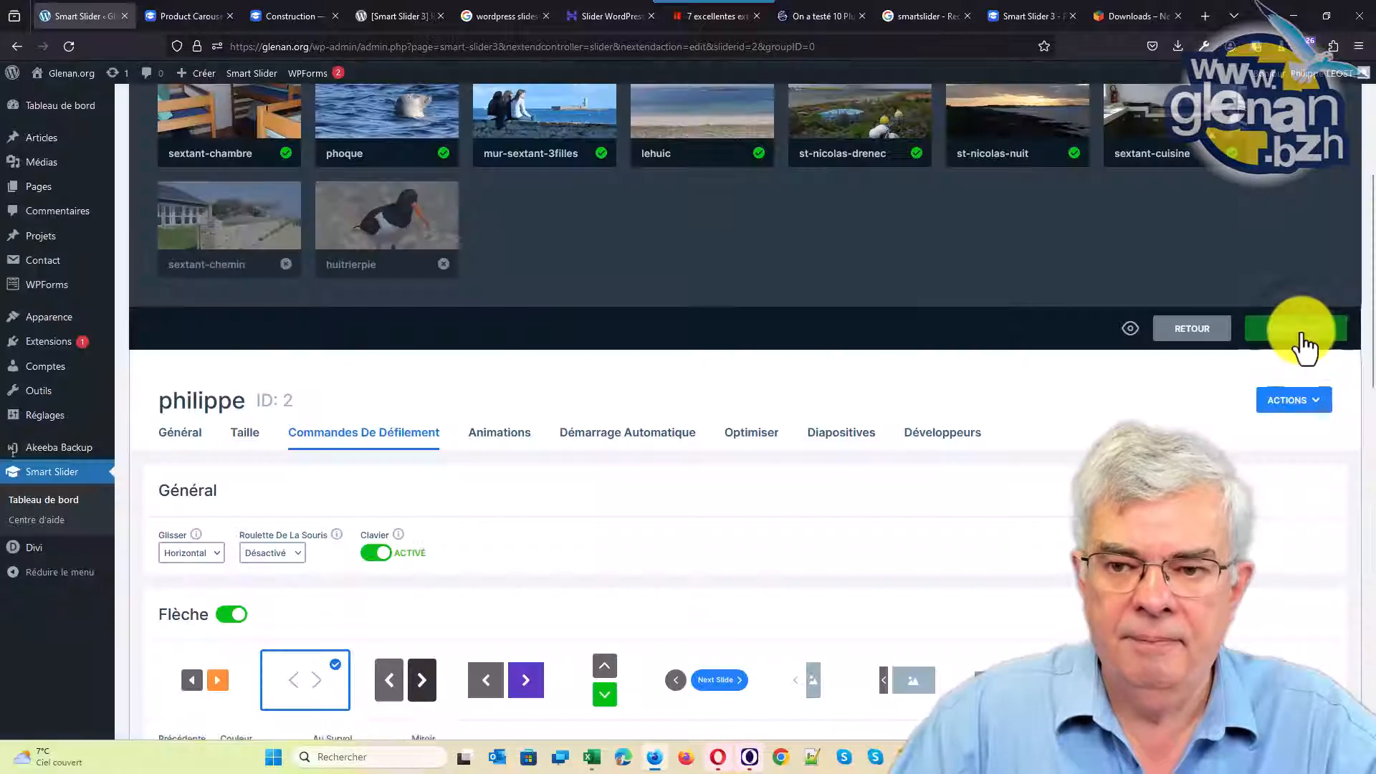
click(1132, 331)
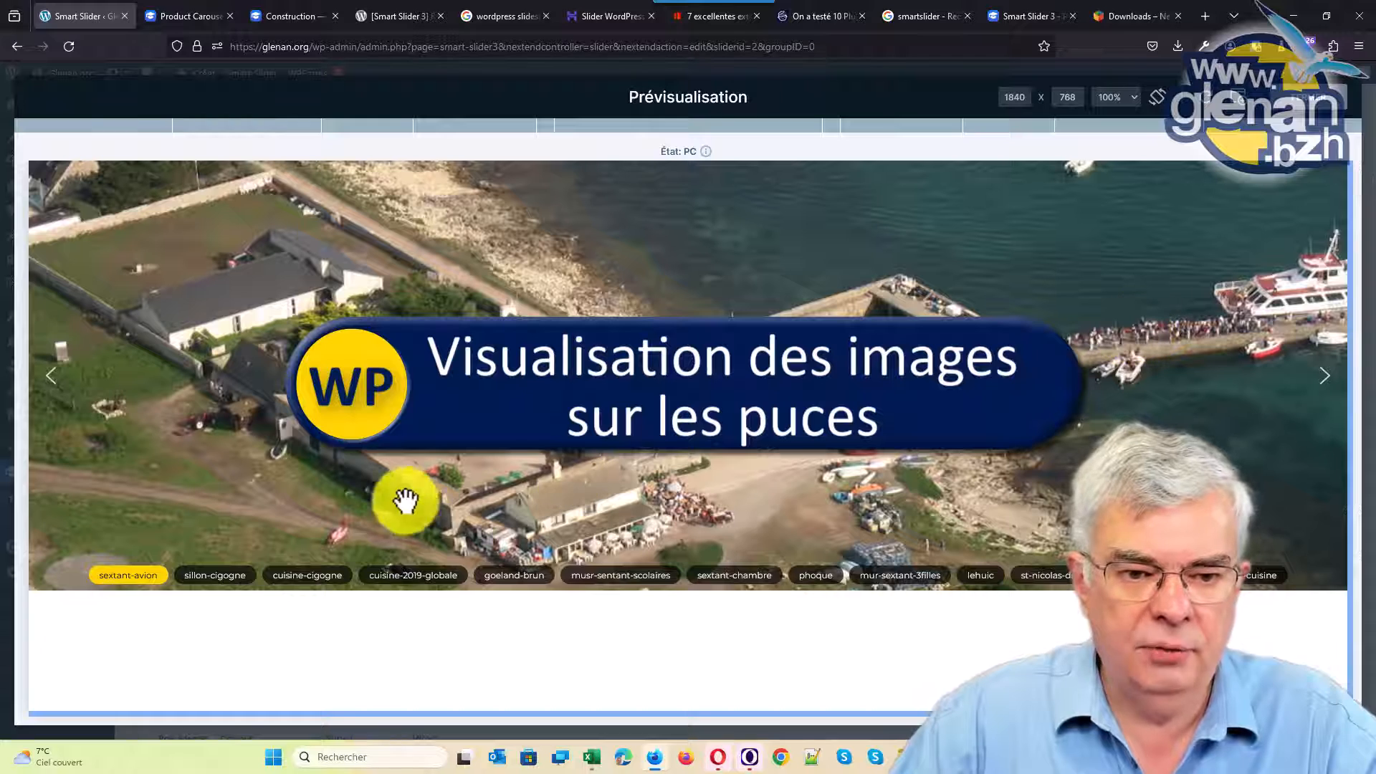
mouse_move(412, 588)
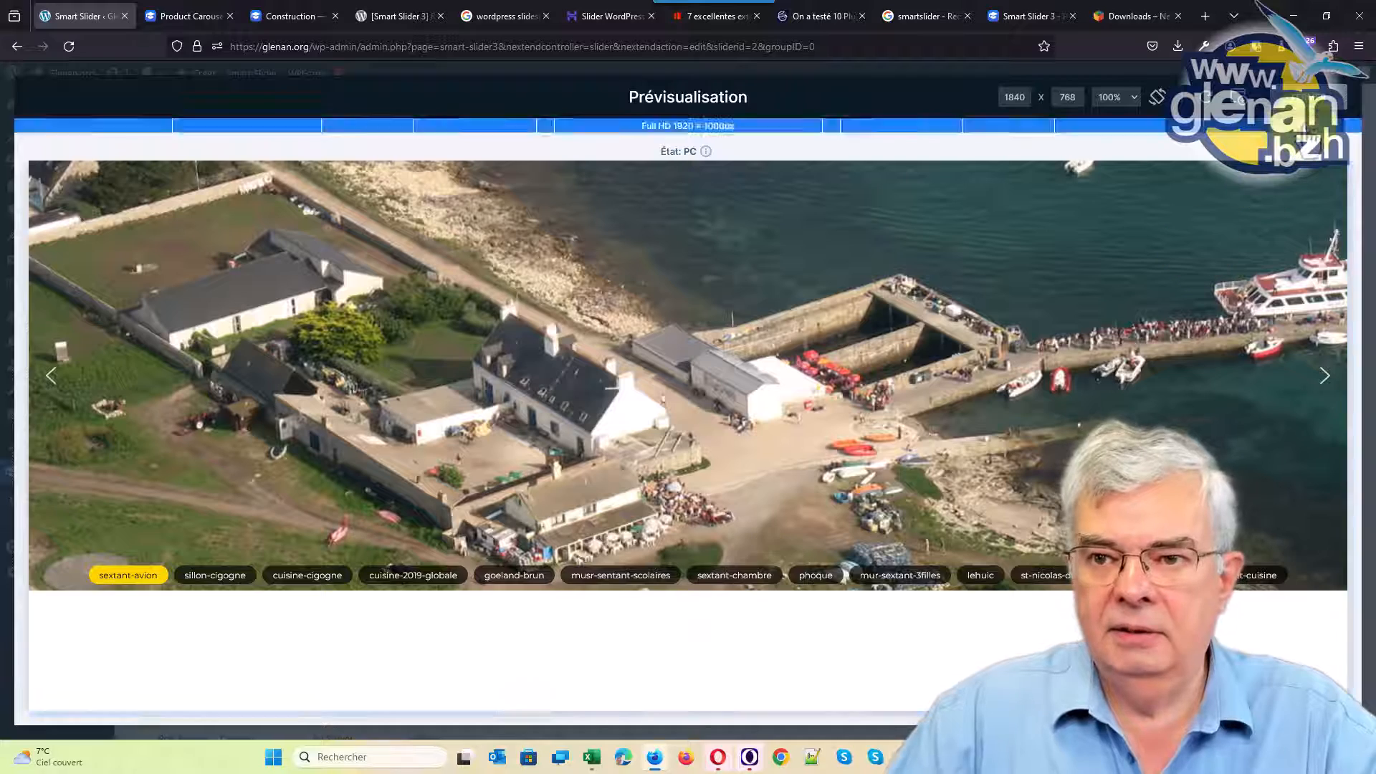
click(1308, 96)
Step: Enable the text bar with the full-width bottom preset, check it in the preview, and close the preview
scroll(793, 408, down, 15)
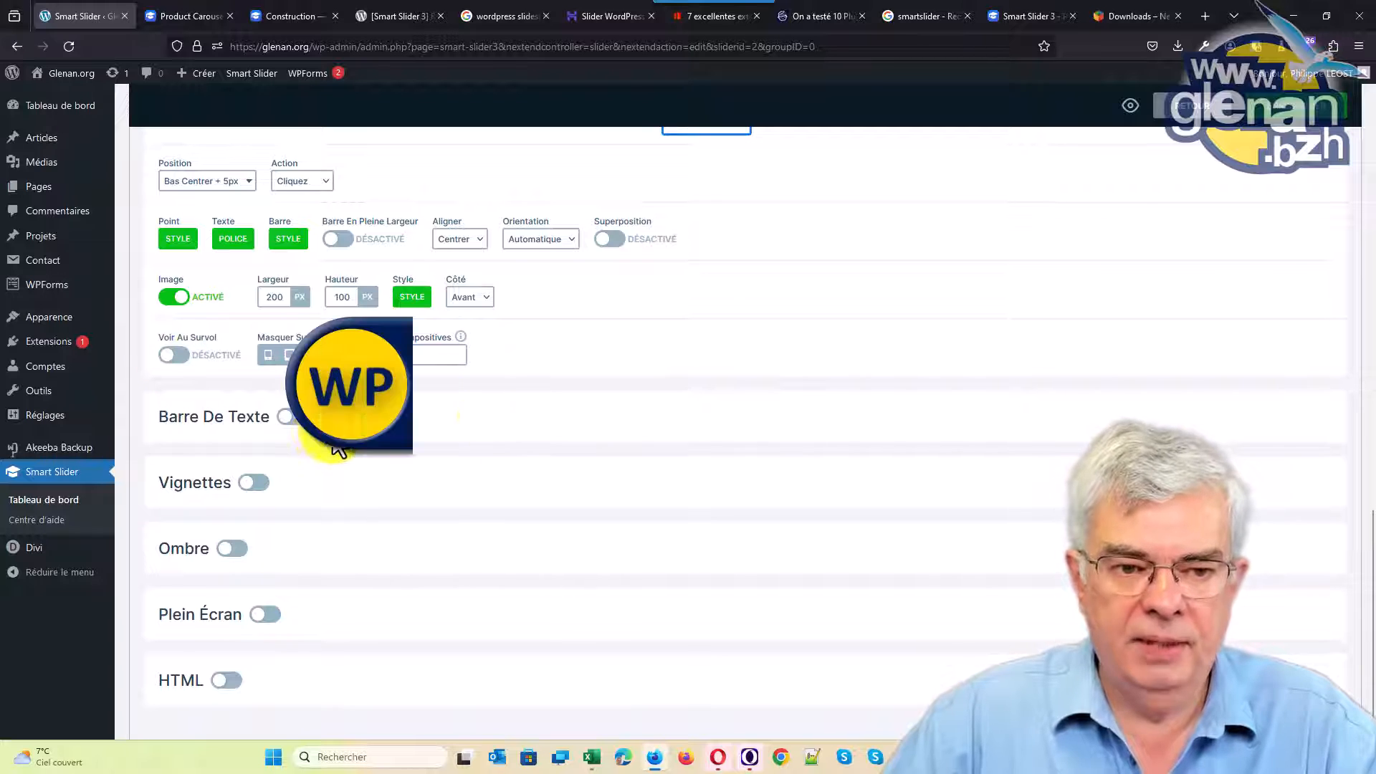
click(292, 419)
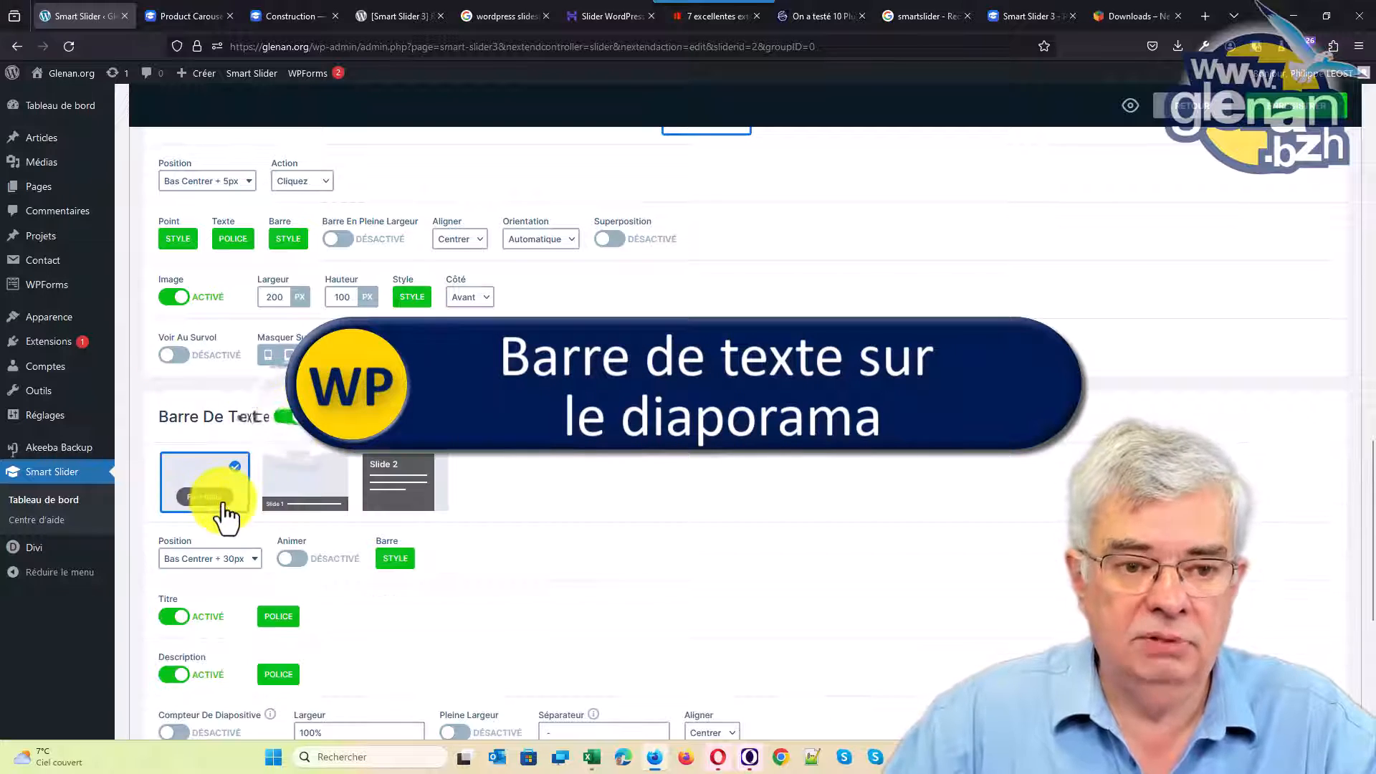
click(307, 511)
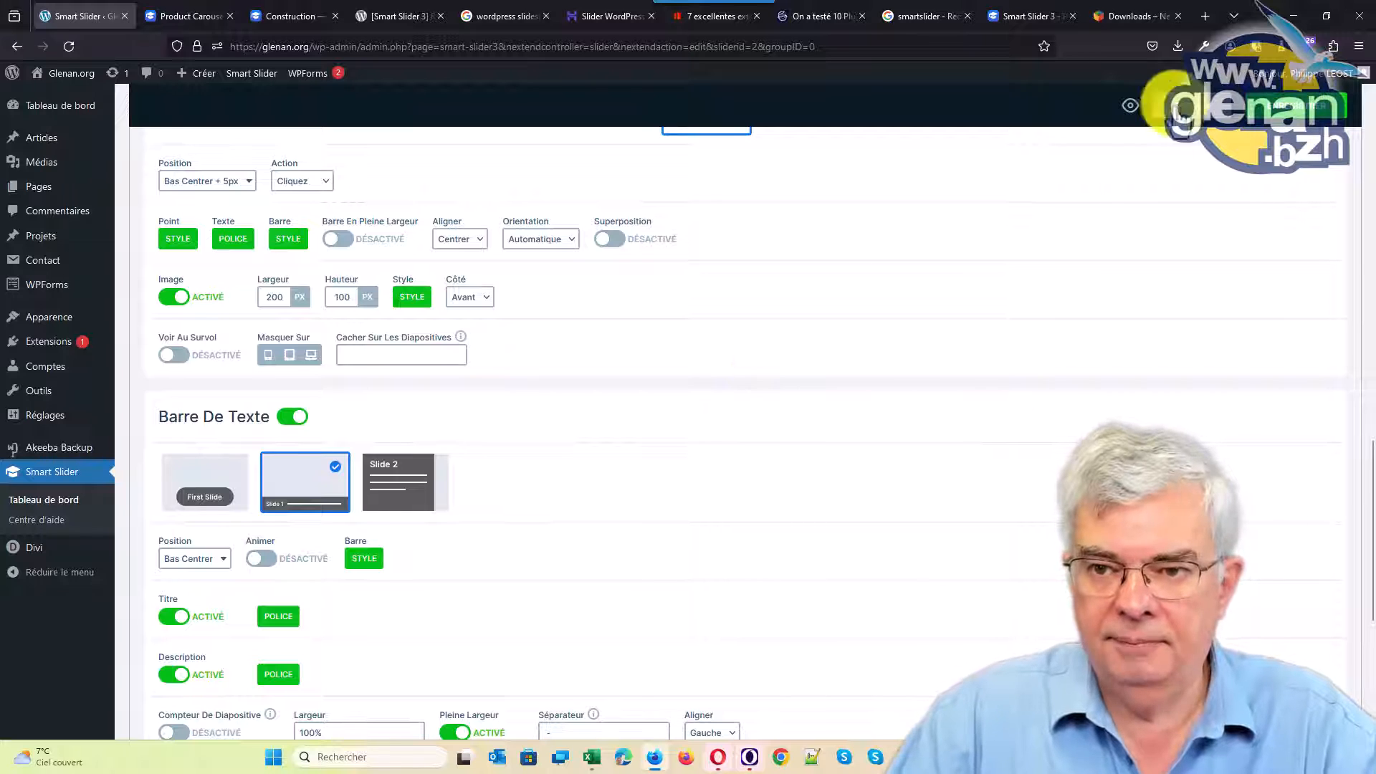
click(1132, 108)
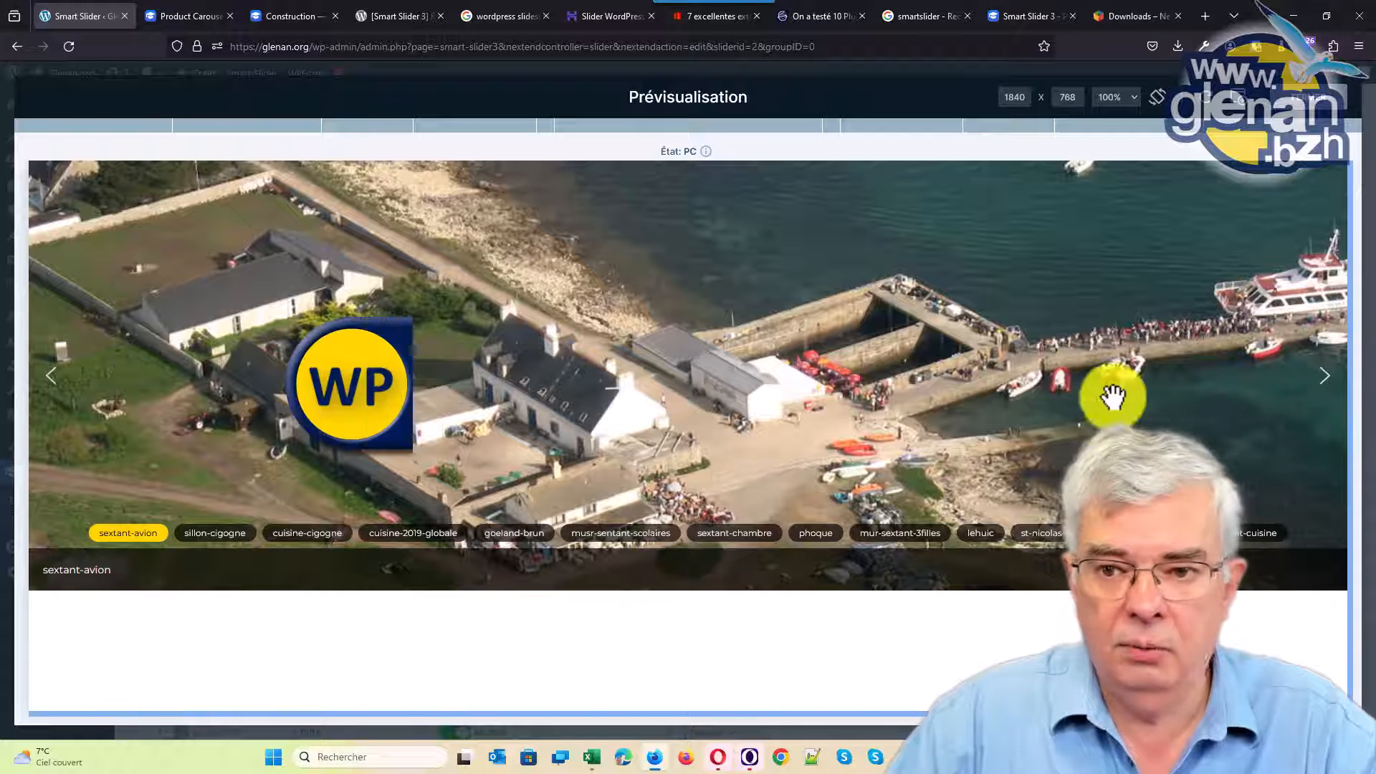
click(1317, 111)
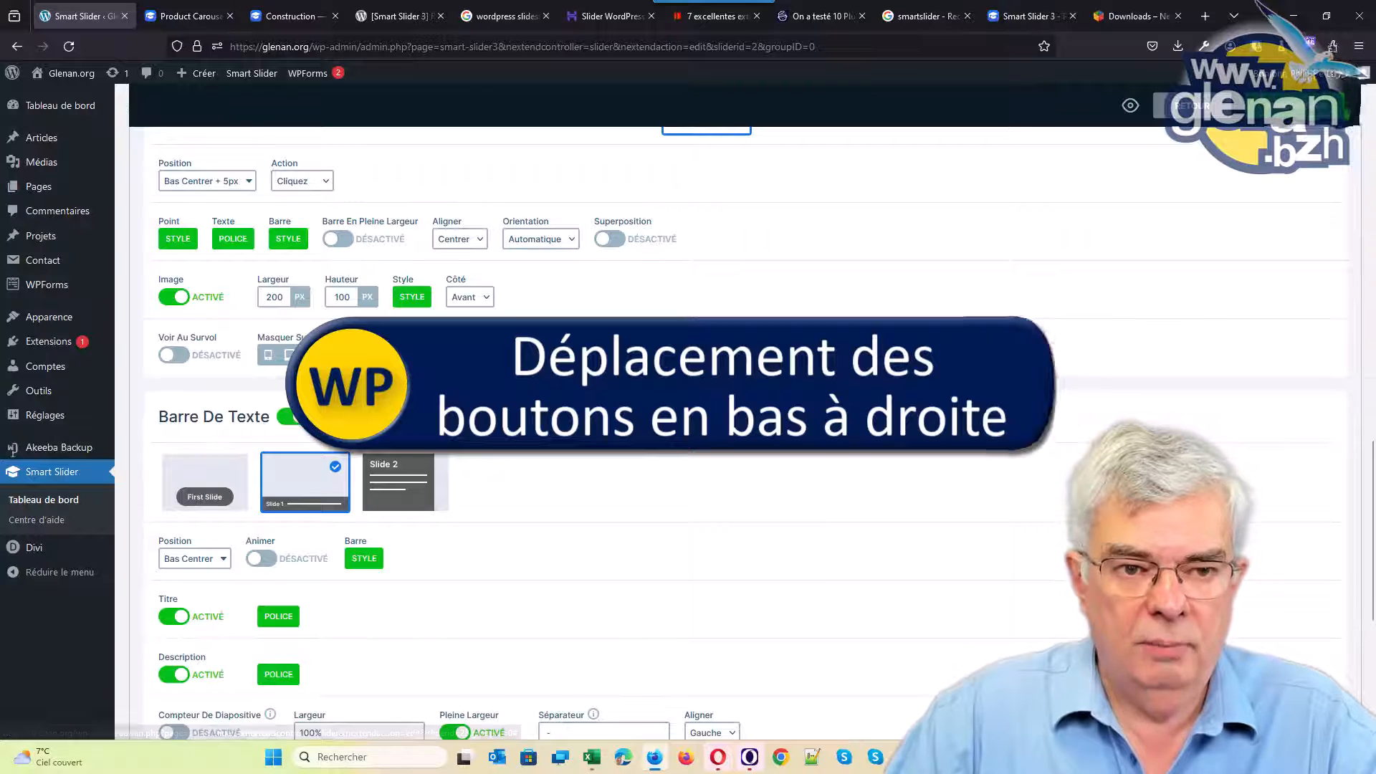
Step: Change the slider's arrows to the preset with chevrons on tall dark rectangles
scroll(841, 406, up, 6)
scroll(841, 405, up, 3)
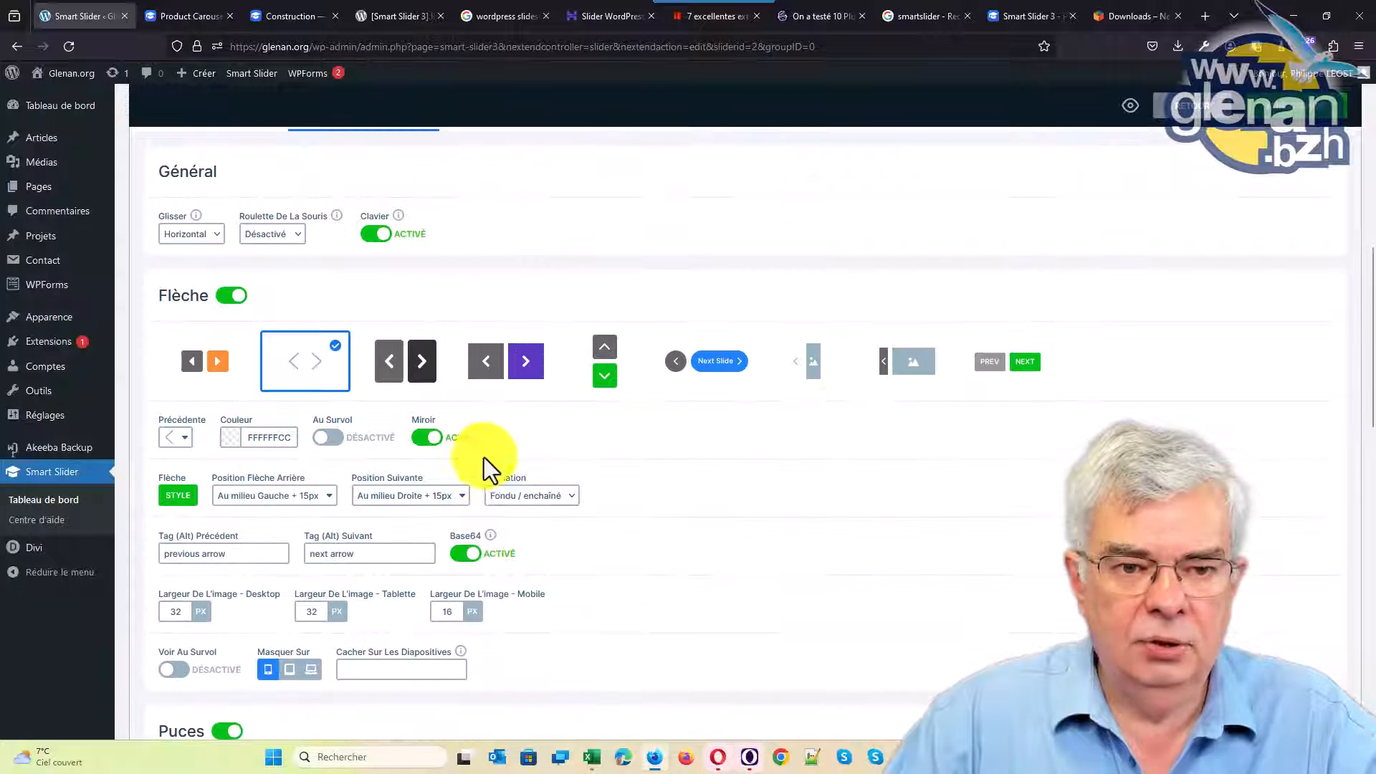
click(423, 370)
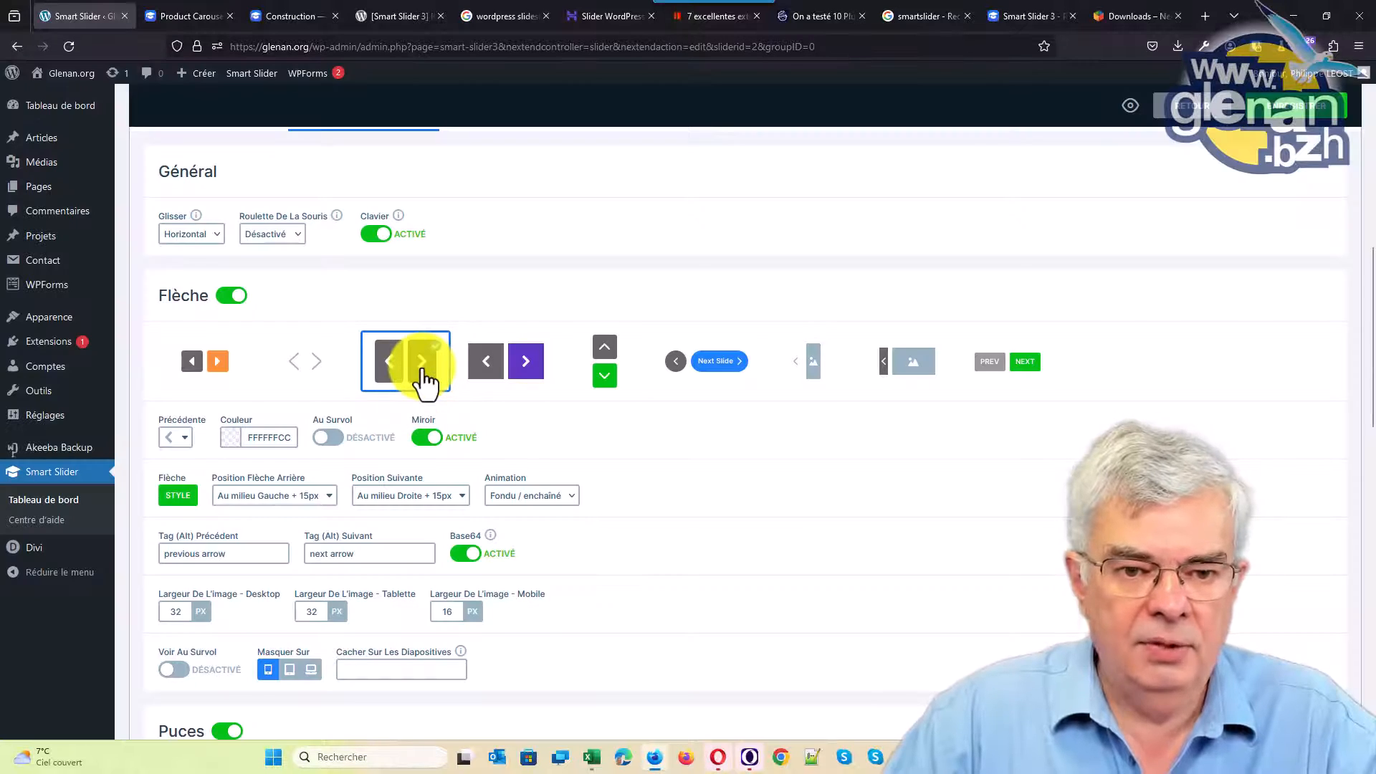
Step: Position both the previous and next arrows at Bas Droite of the slider
scroll(574, 428, down, 2)
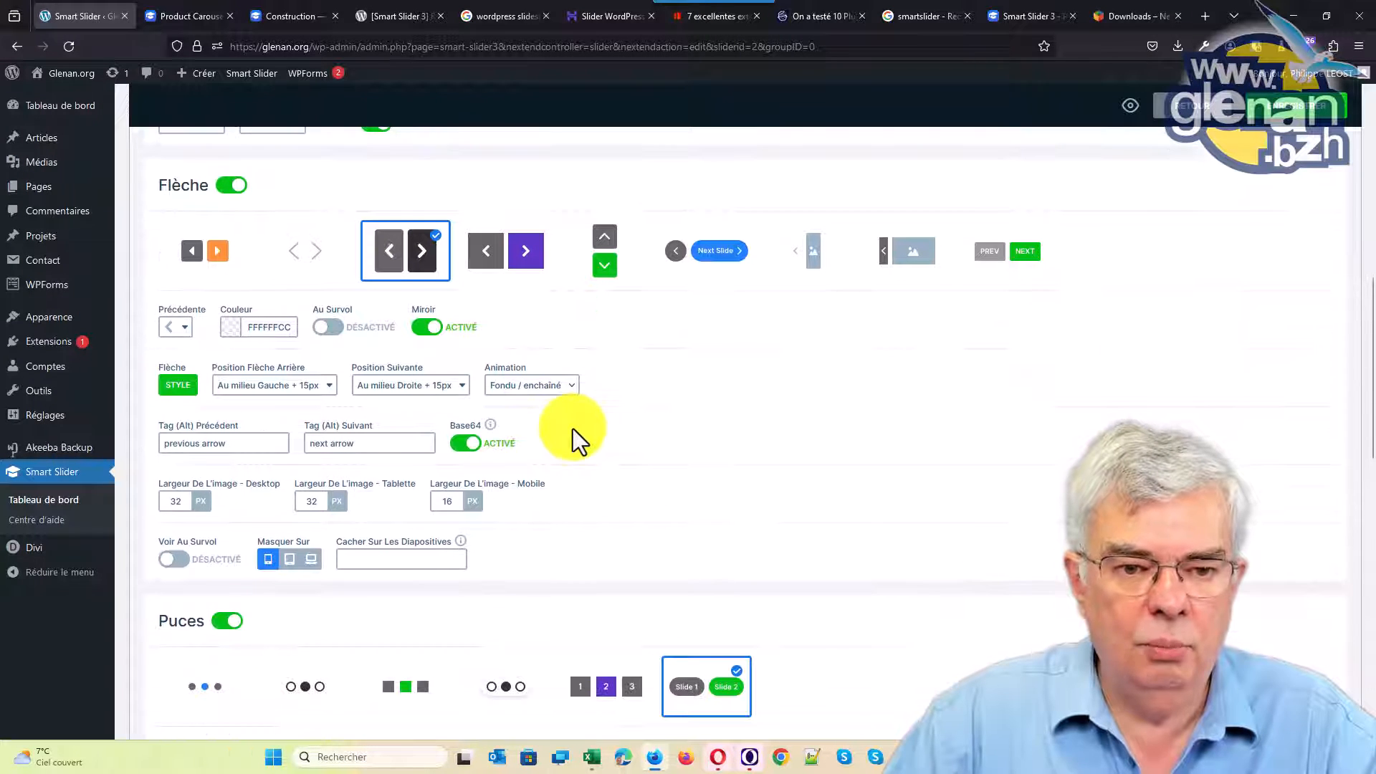
click(298, 384)
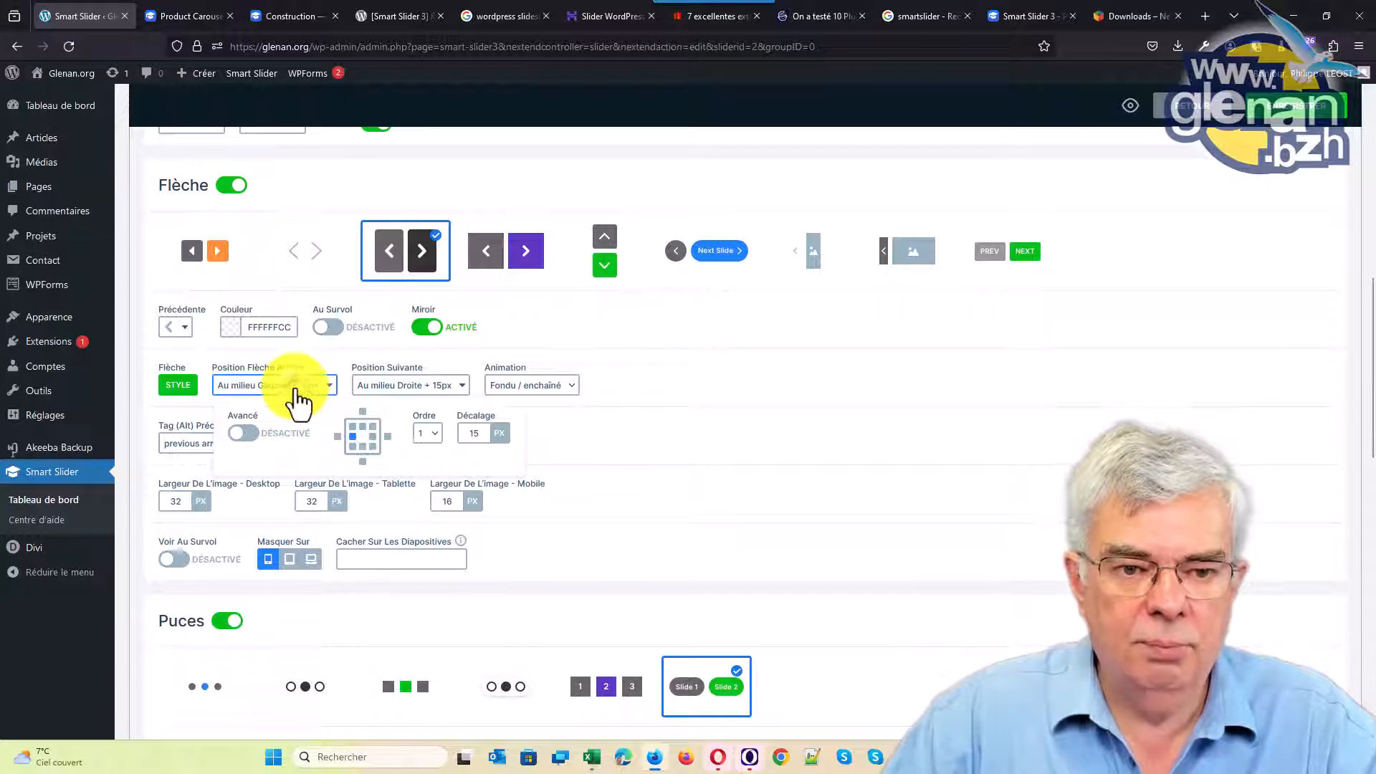
click(374, 452)
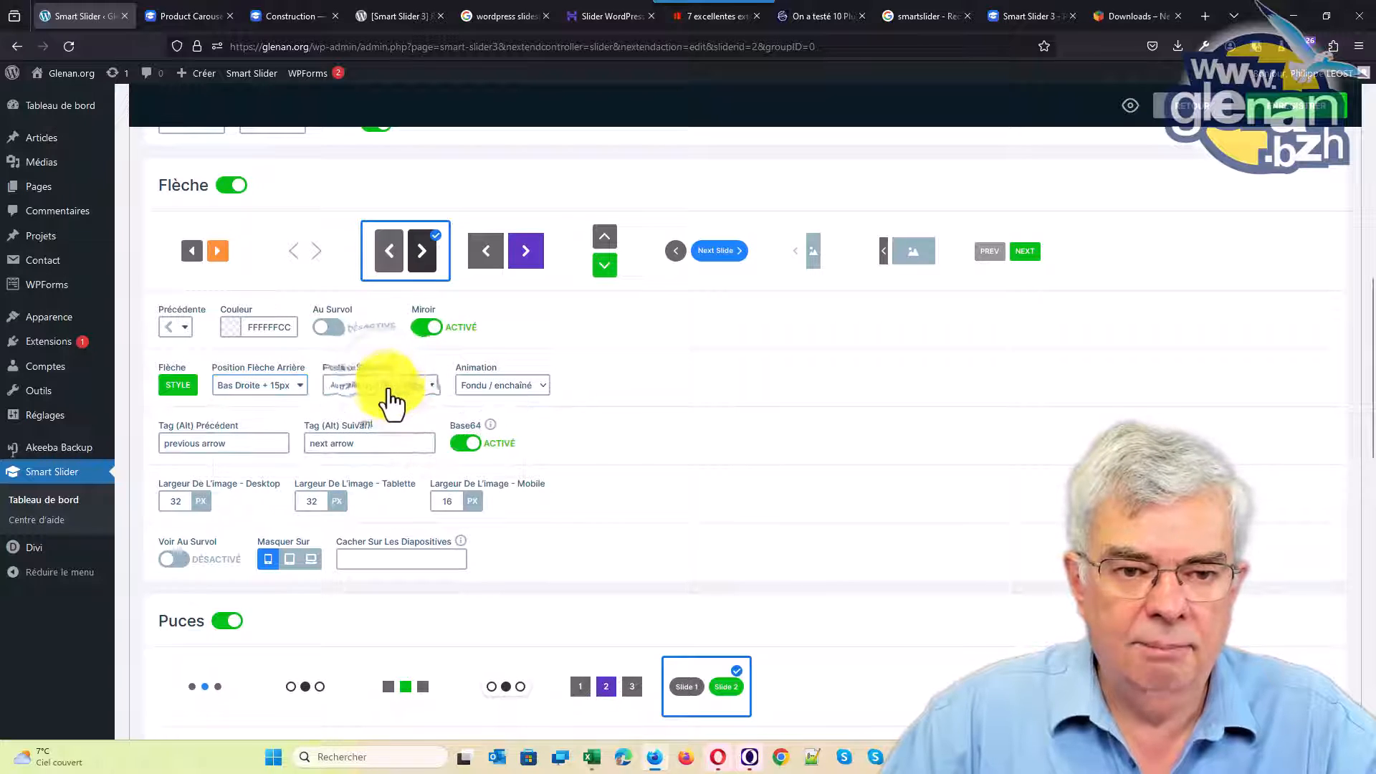
click(387, 390)
click(484, 457)
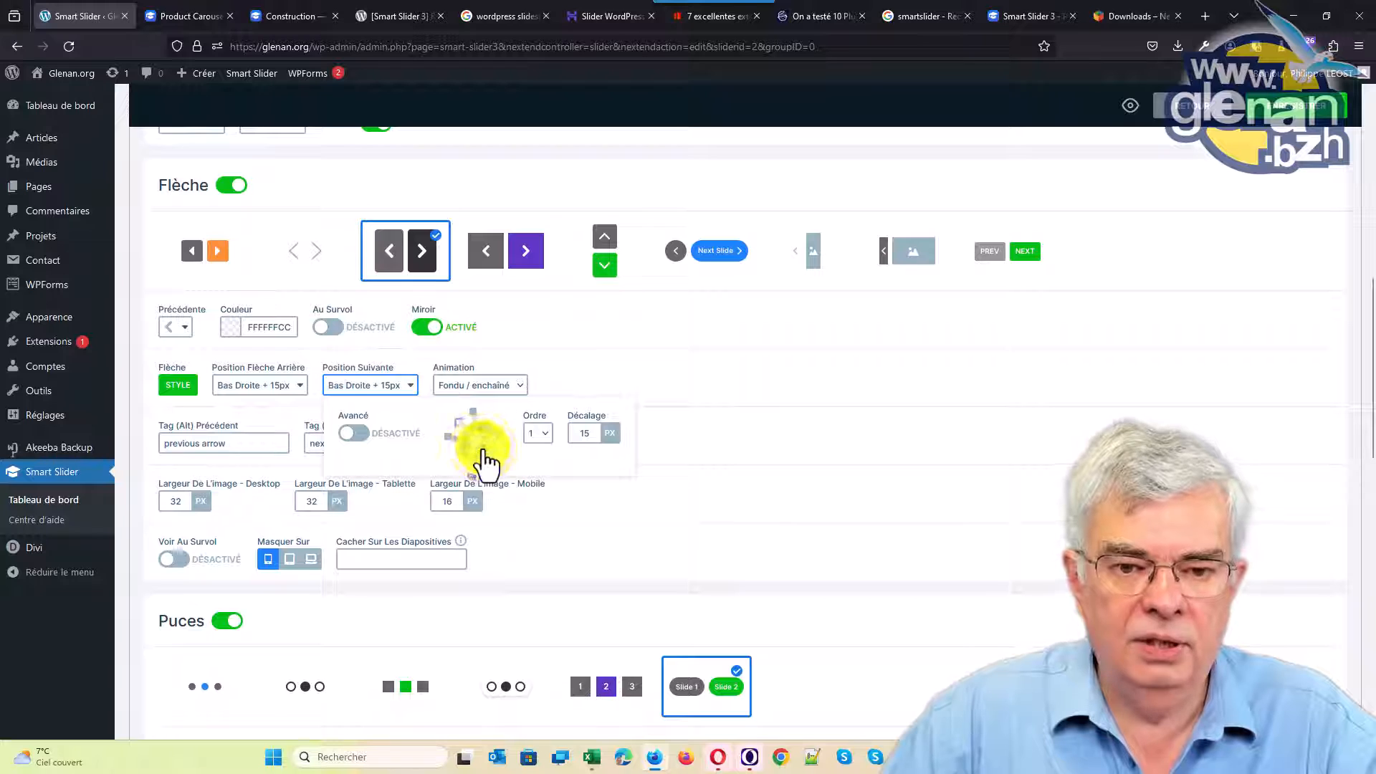
click(657, 374)
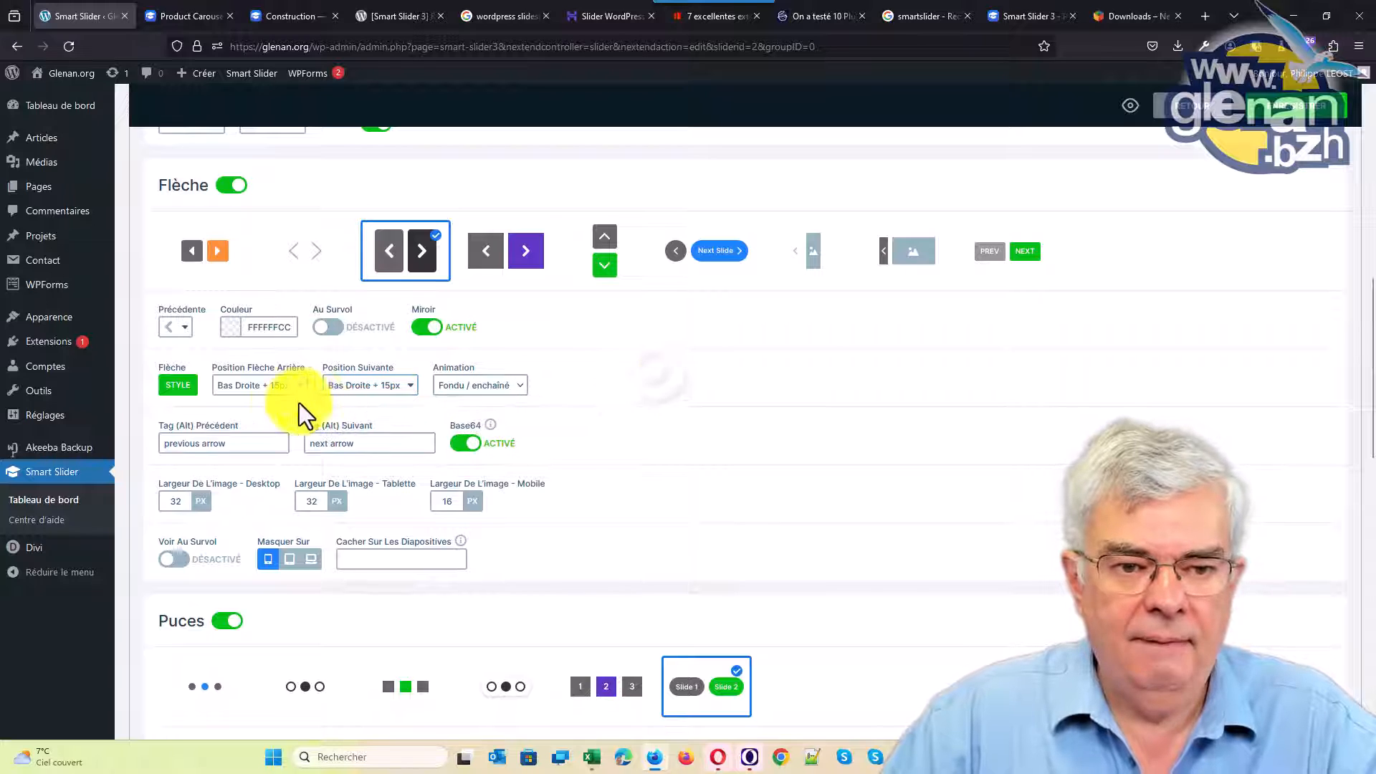
Step: Set the previous arrow's order to 2 and reopen its position settings
click(288, 392)
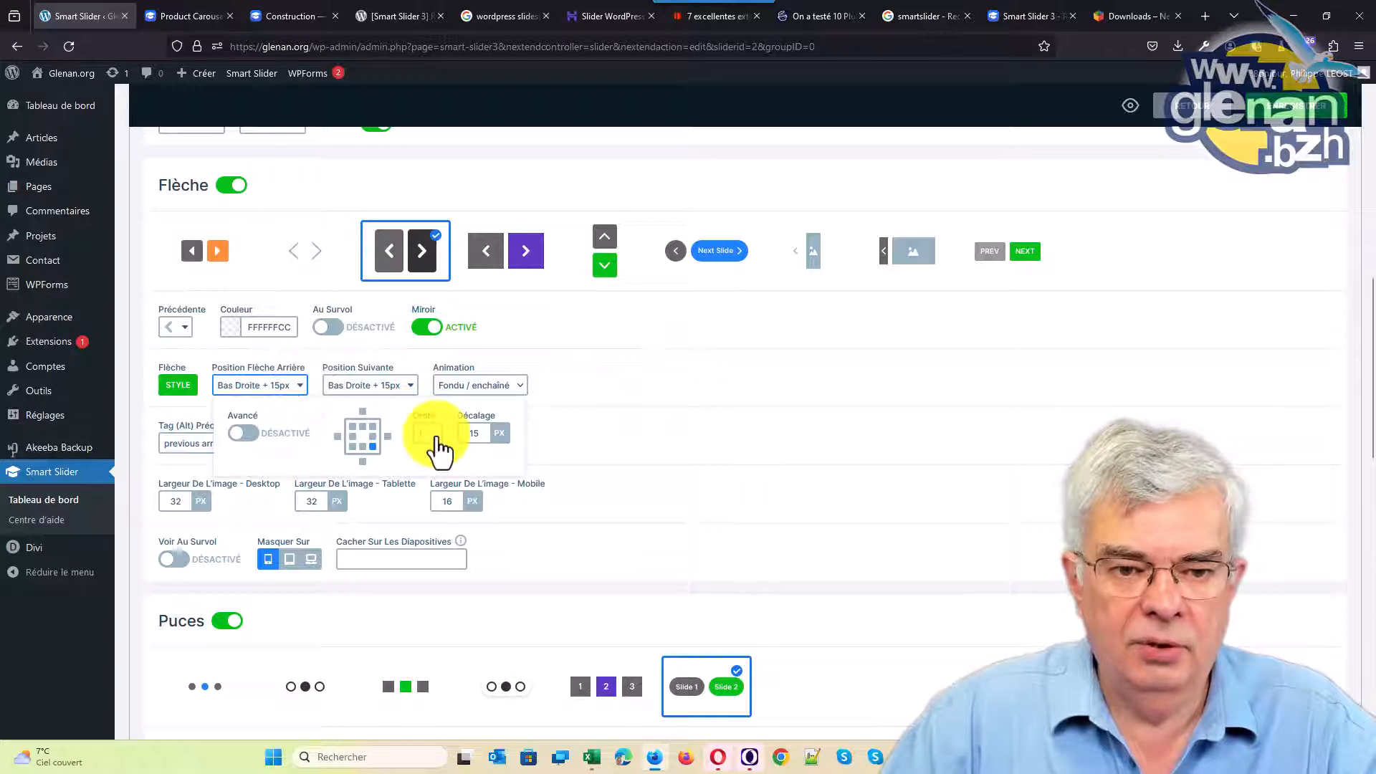
click(433, 477)
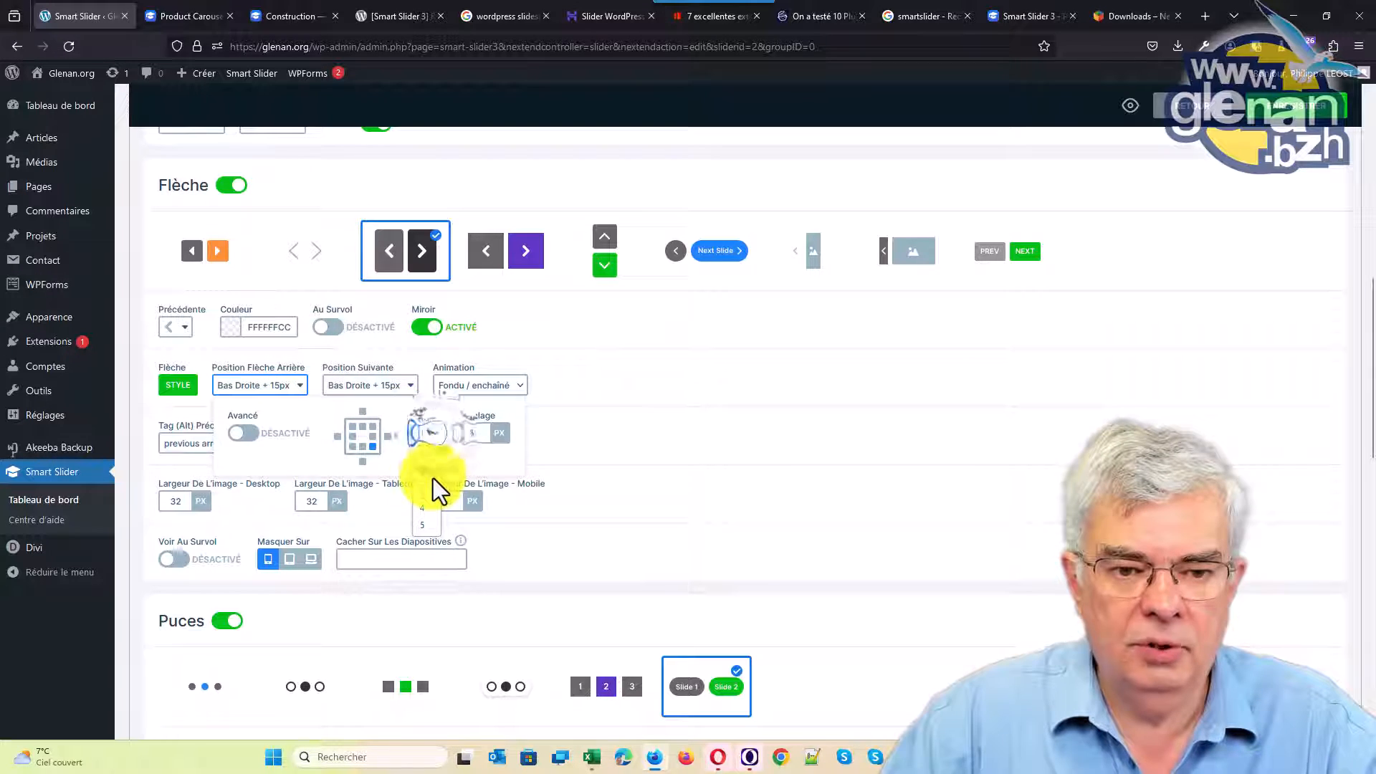
click(681, 413)
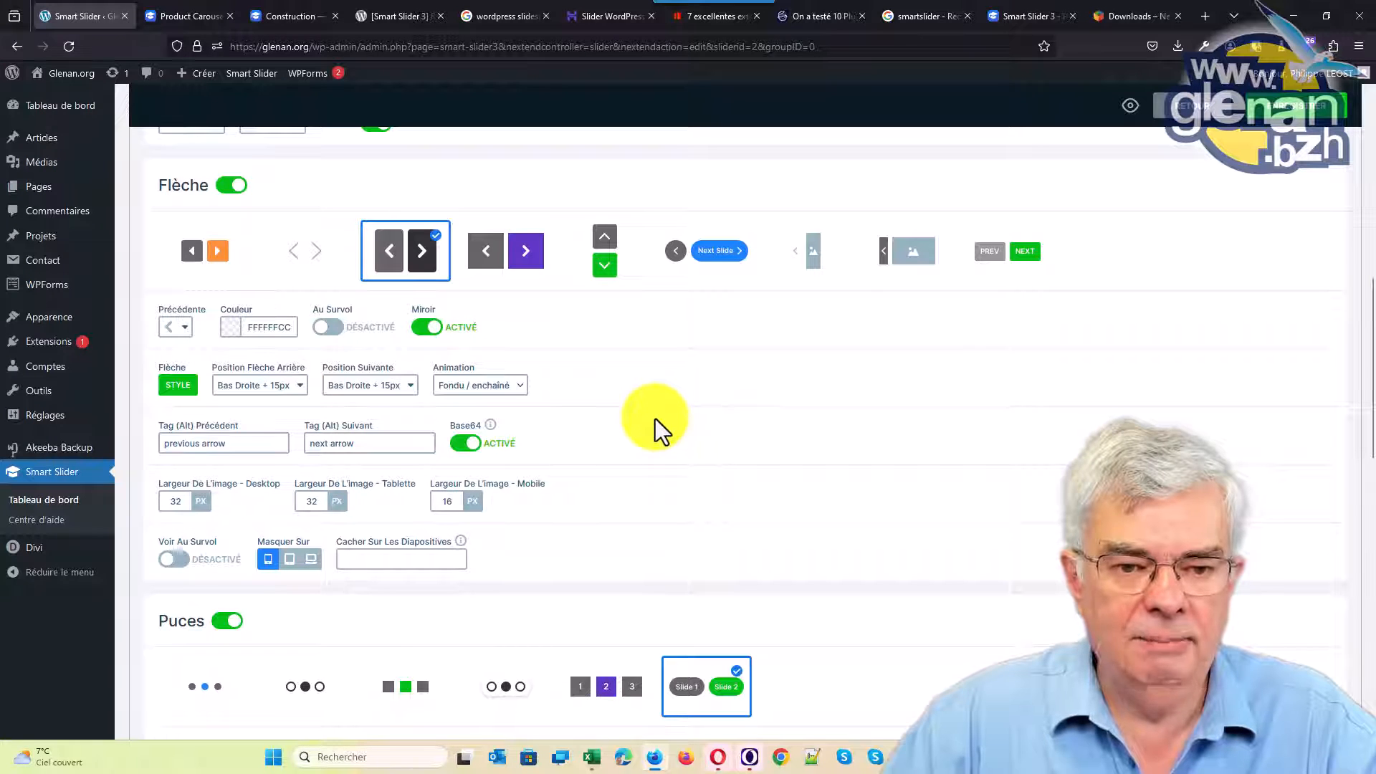
click(278, 390)
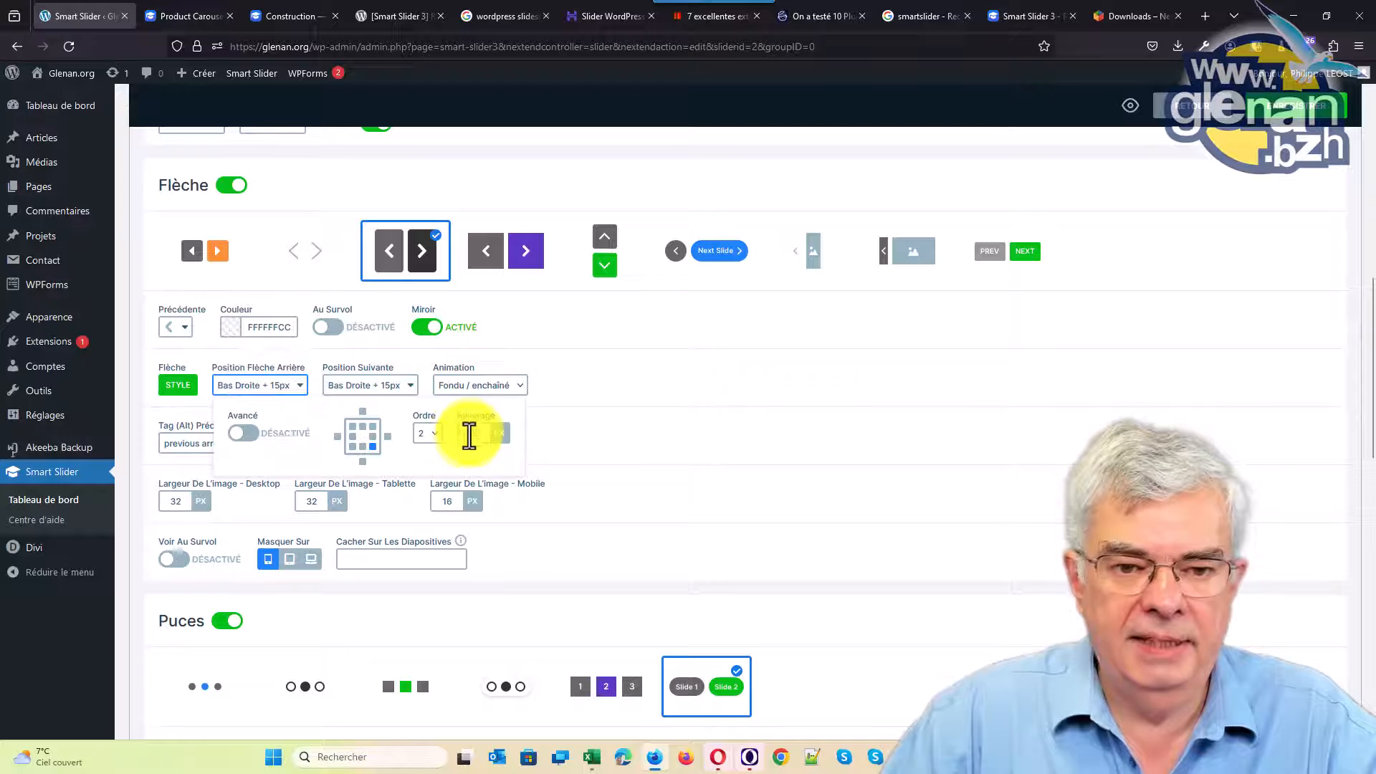
Step: Set the offset (Décalage) of both the previous and next arrows to 0 px
double_click(469, 432)
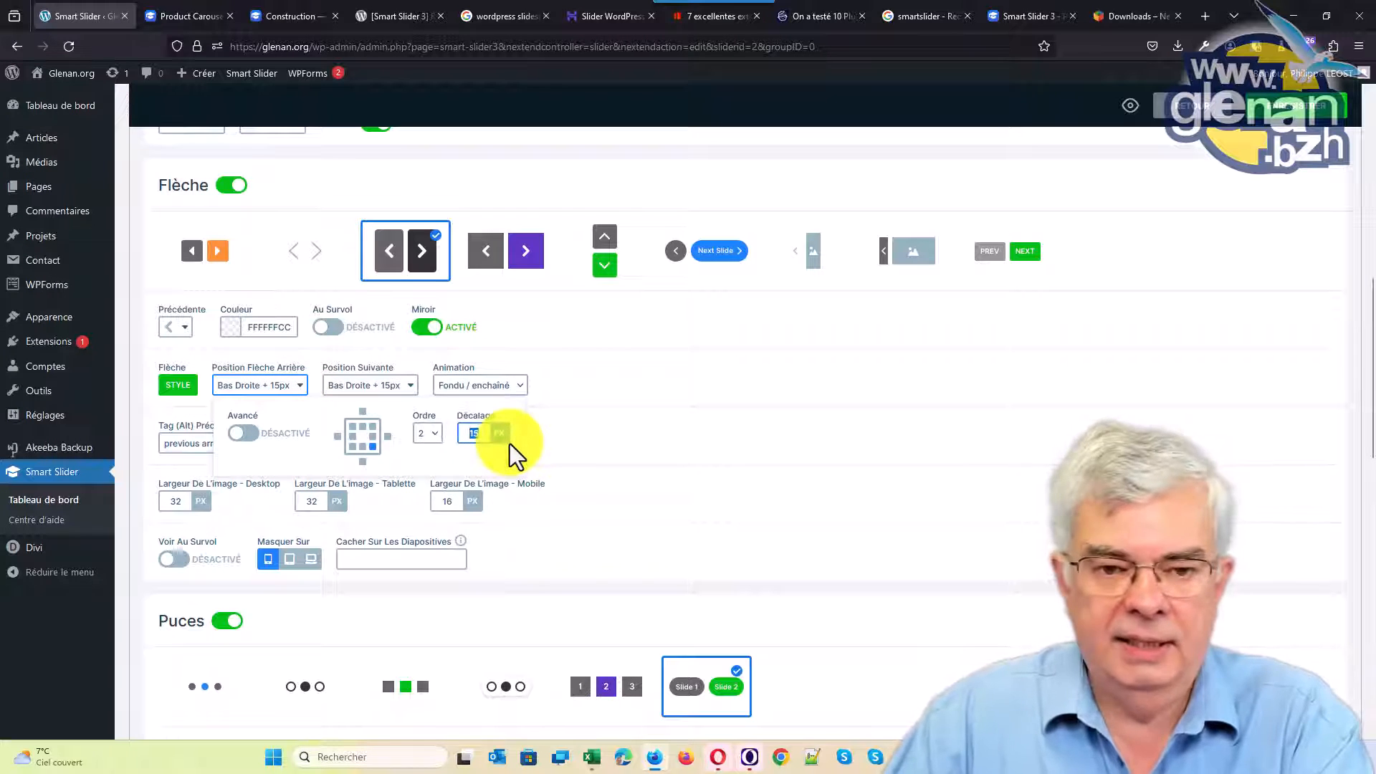
text(0)
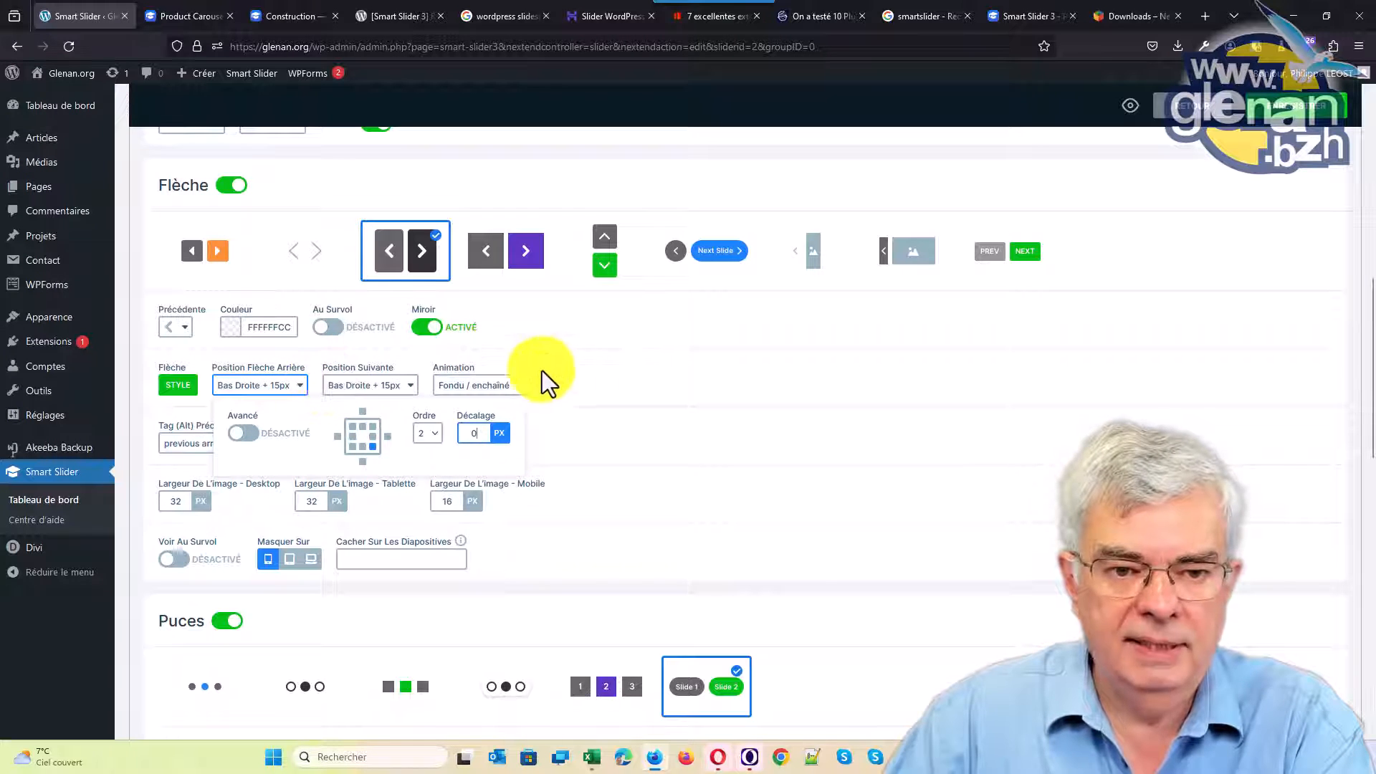
click(672, 414)
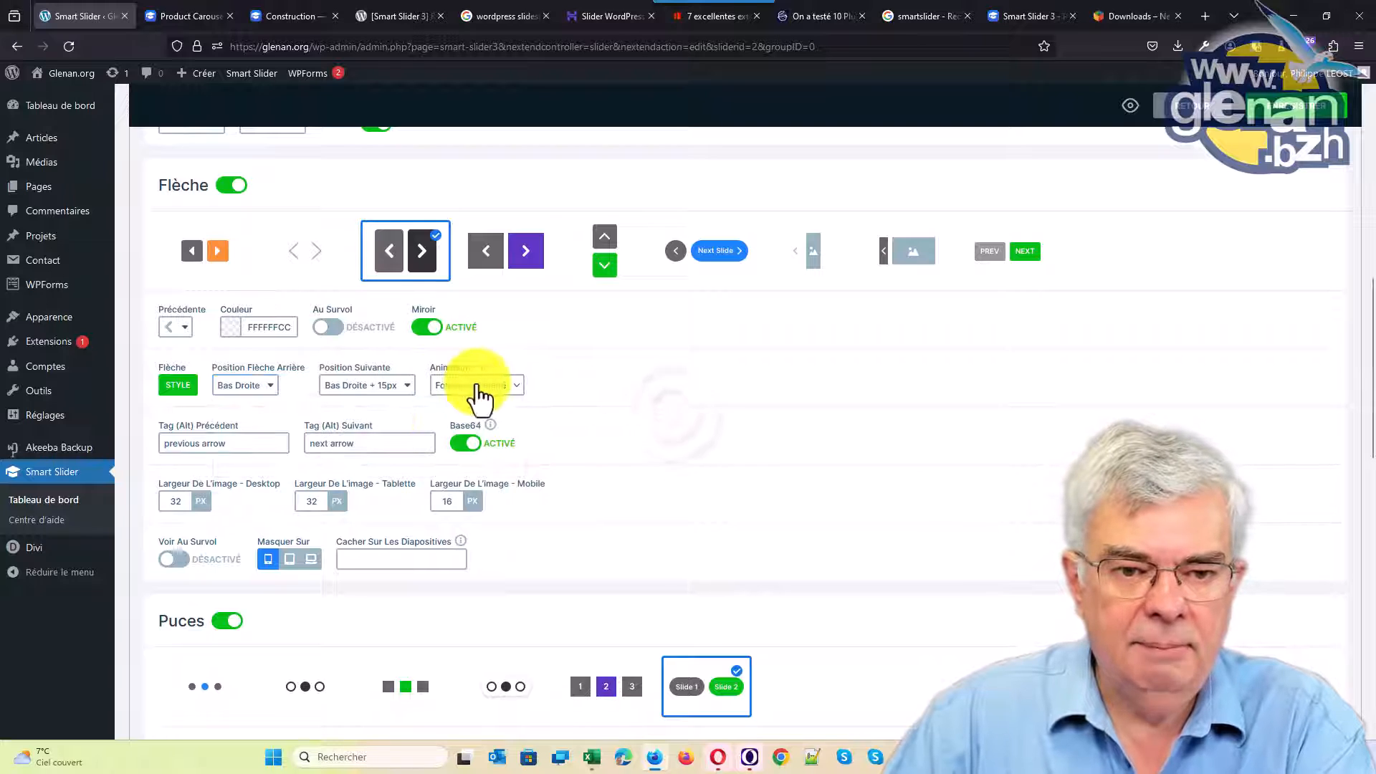
click(386, 387)
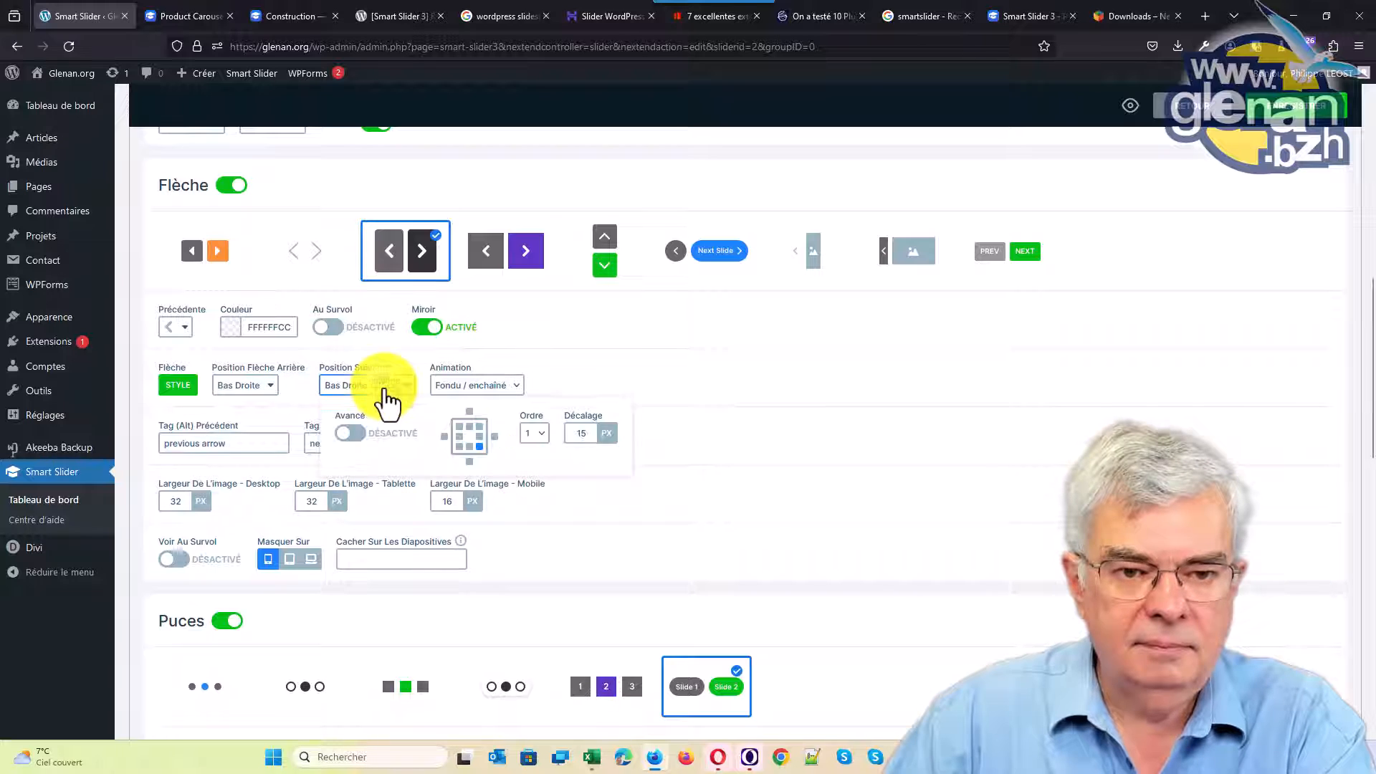
text(0)
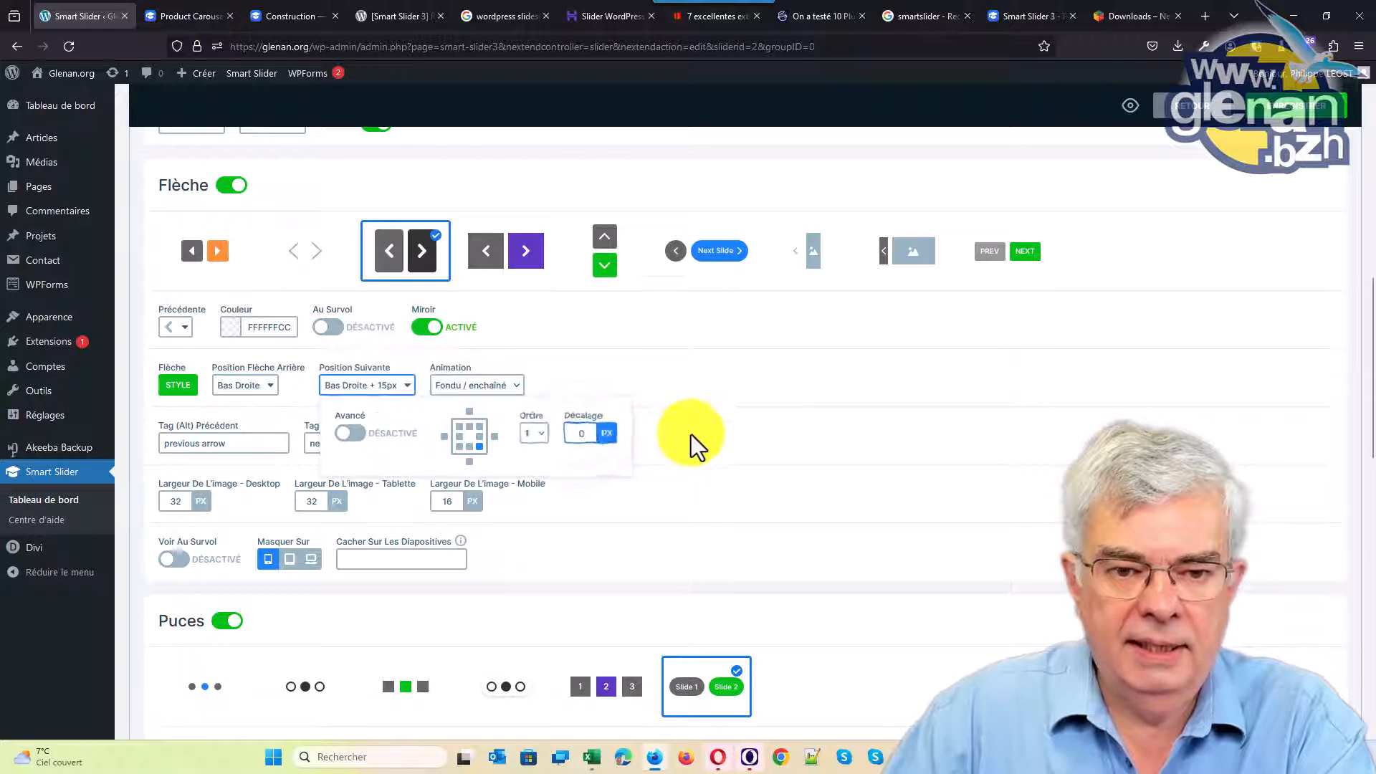
click(690, 435)
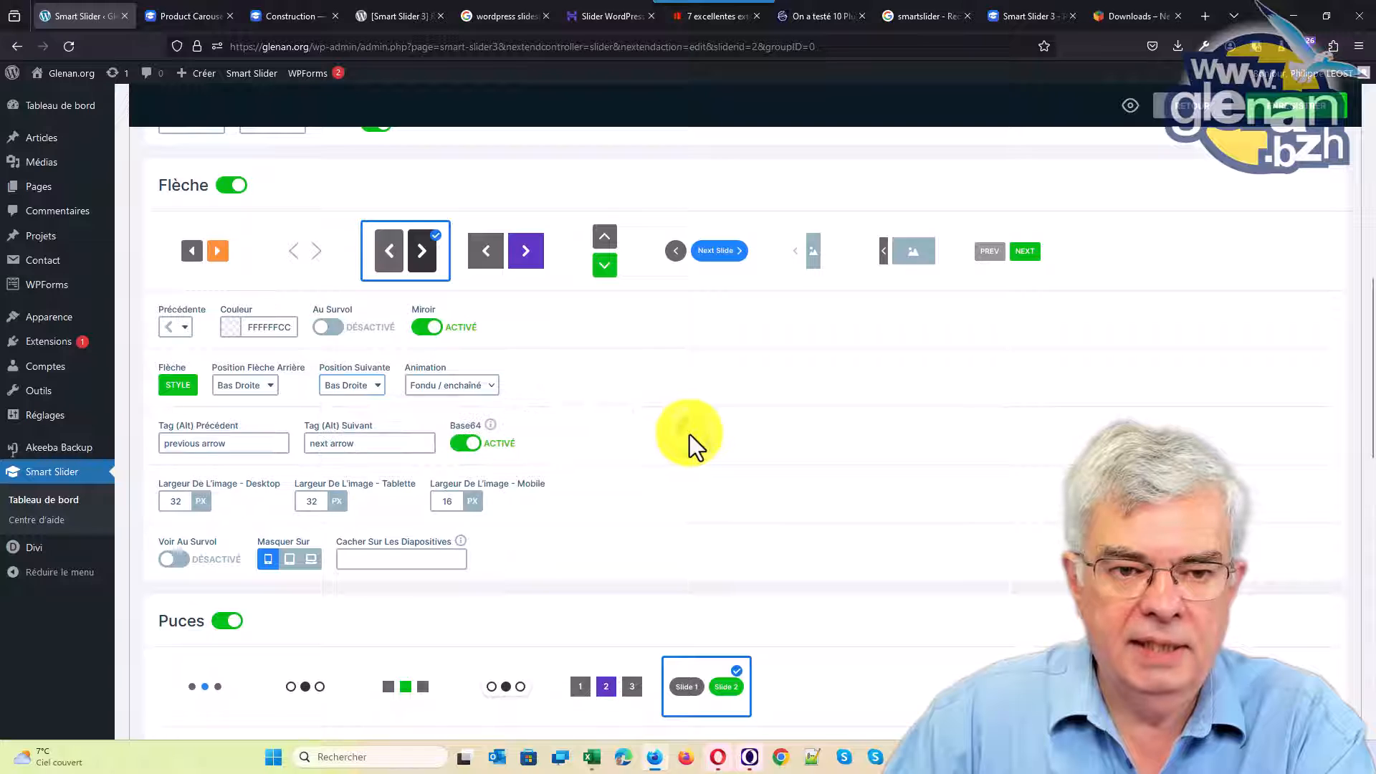
Step: Save the slider, check the arrows in the preview, and close the preview
click(1298, 108)
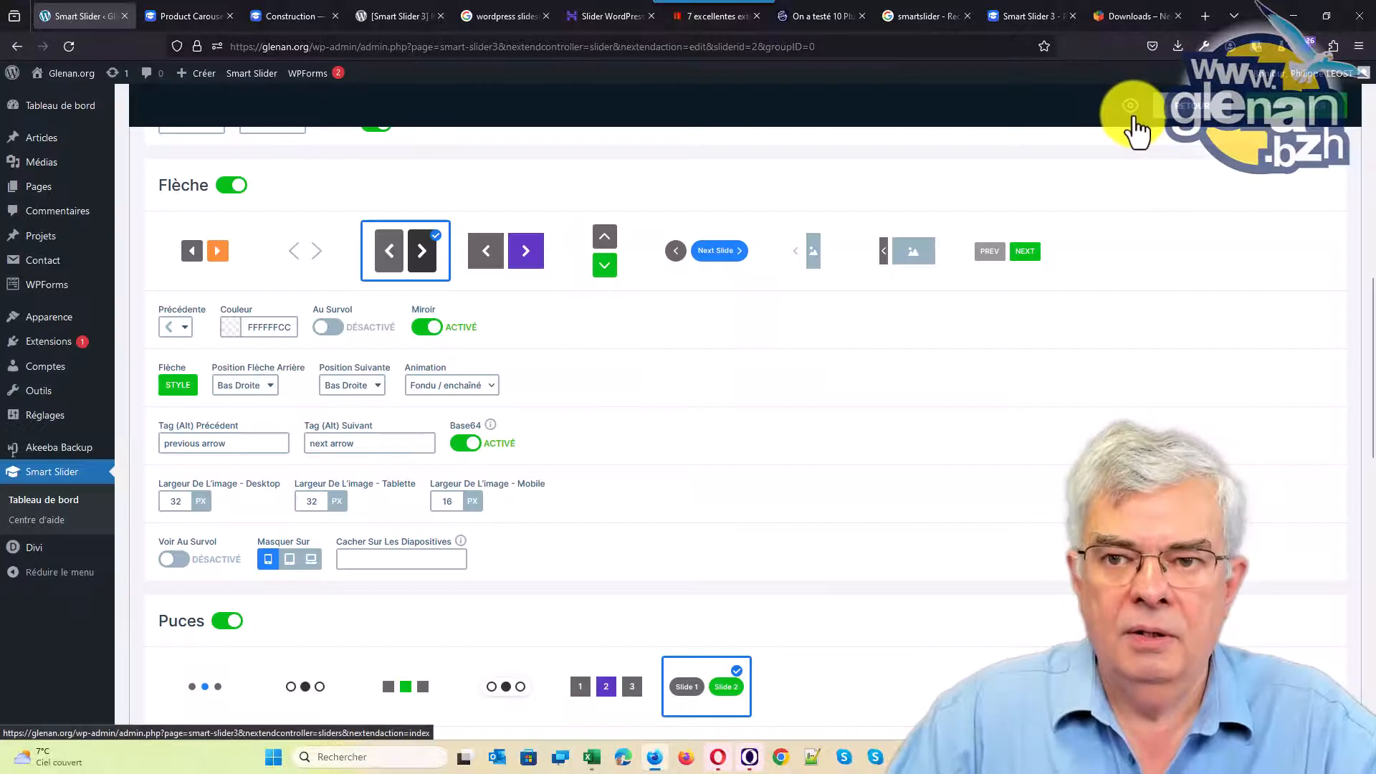
click(1132, 115)
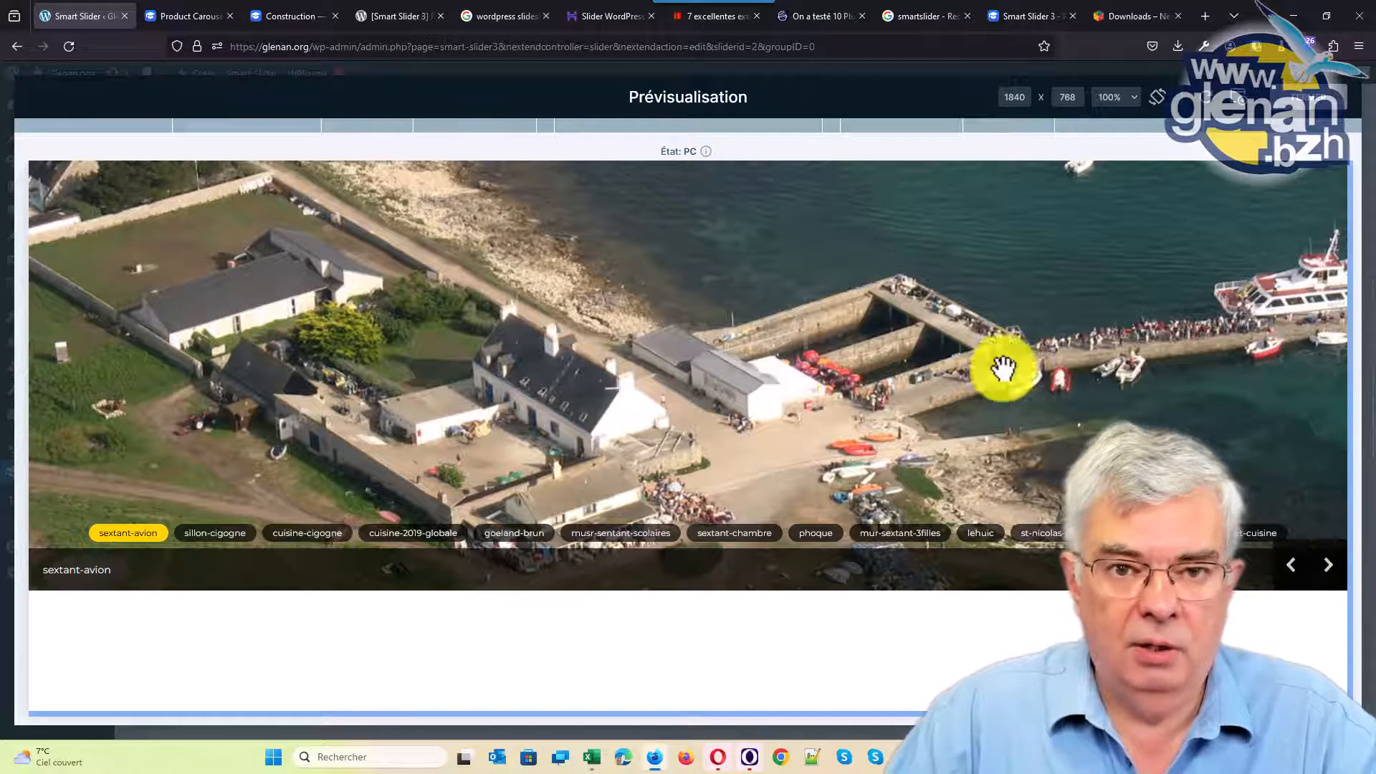
click(1308, 97)
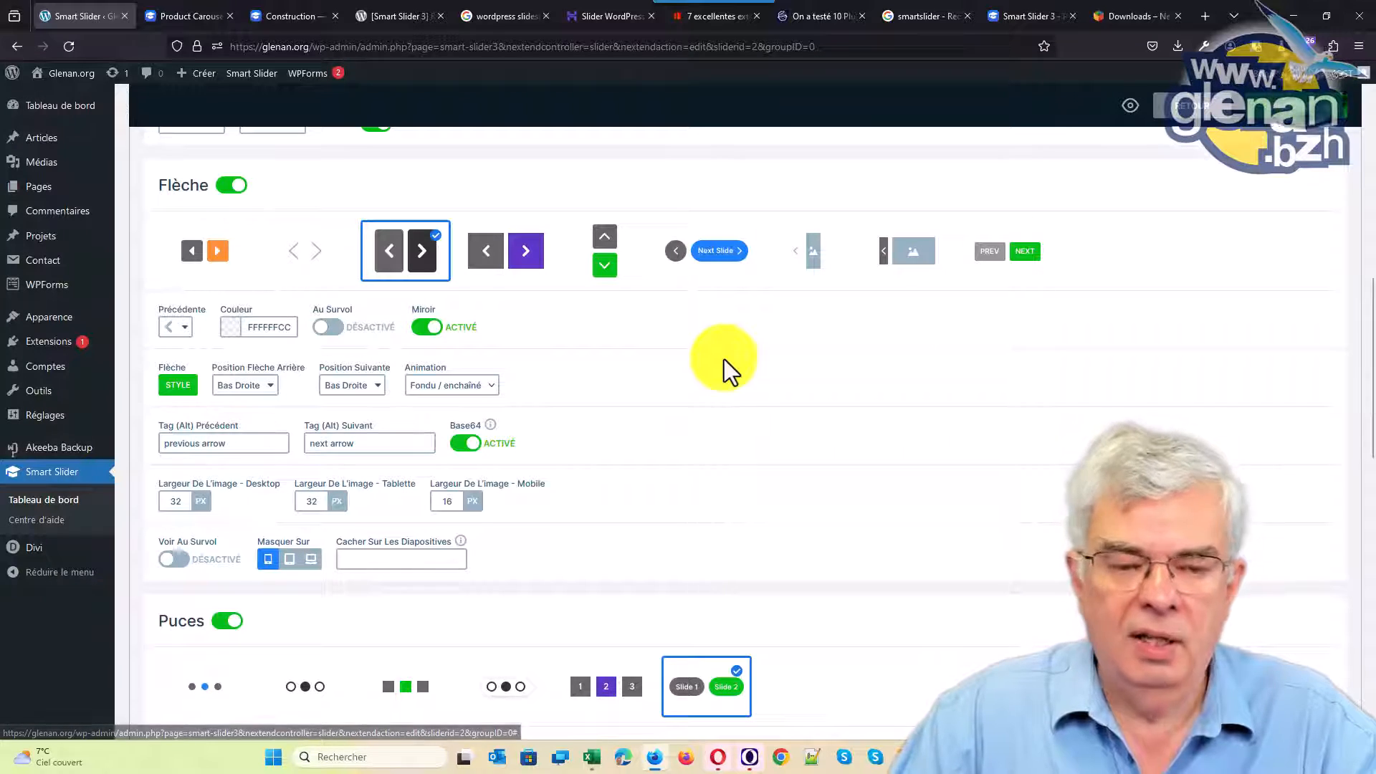
Step: Try enabling the slider's thumbnails (Vignettes) to view their options, and disable them again
scroll(741, 359, down, 10)
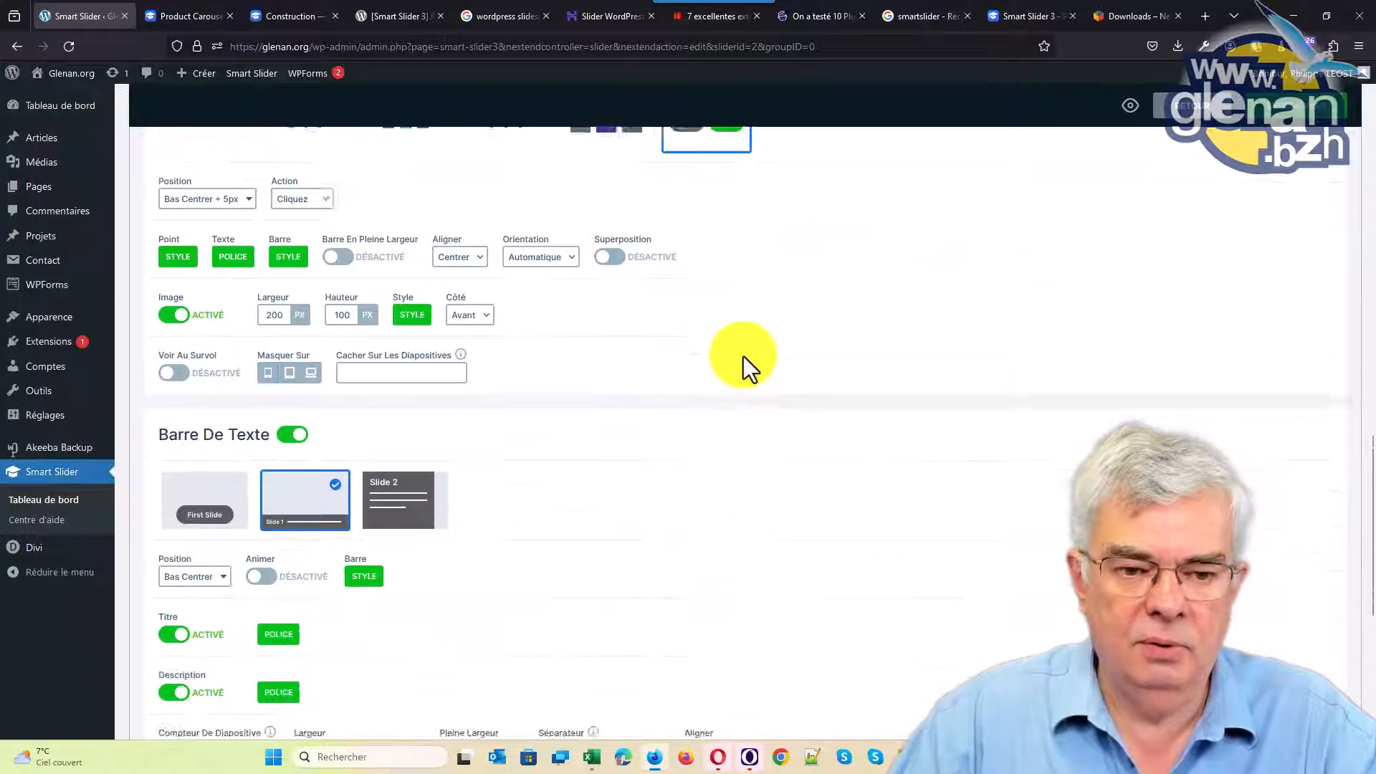
scroll(744, 356, down, 3)
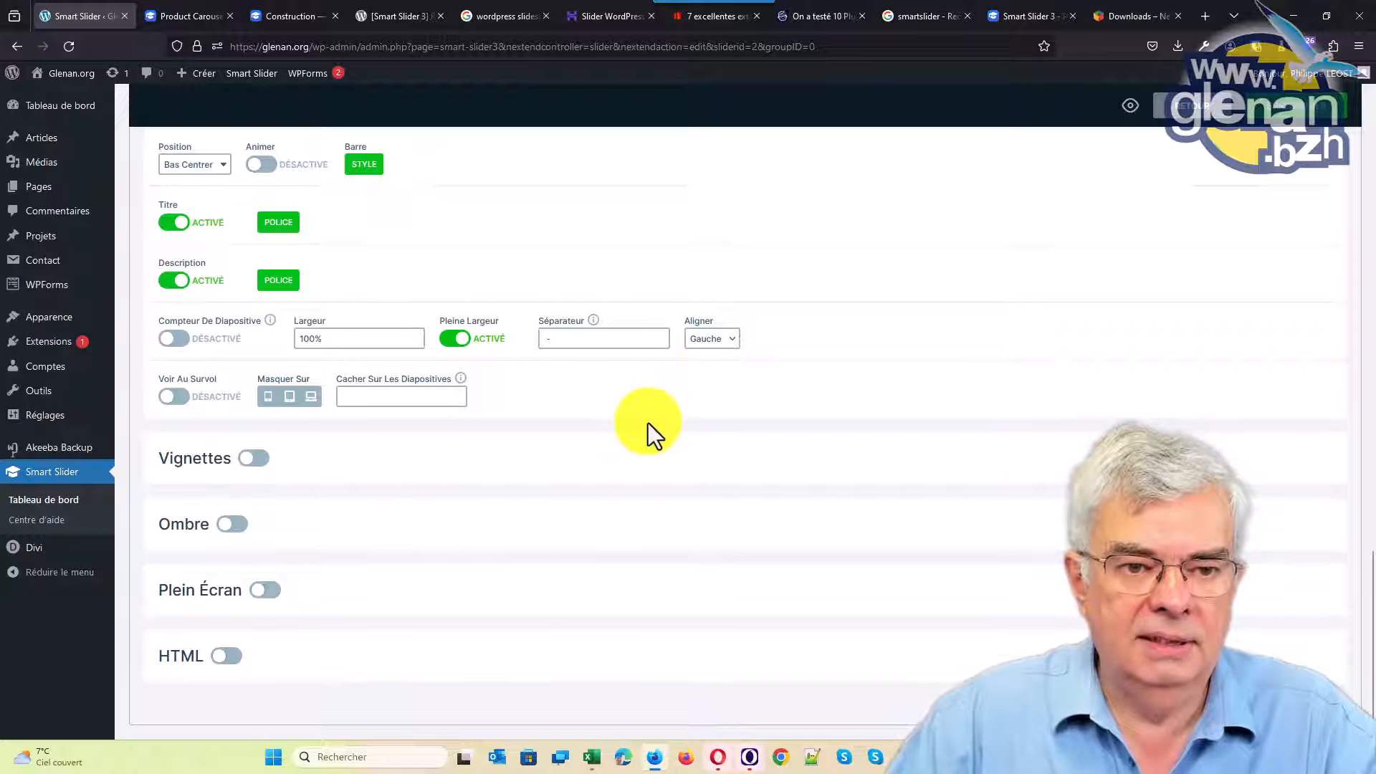
click(252, 459)
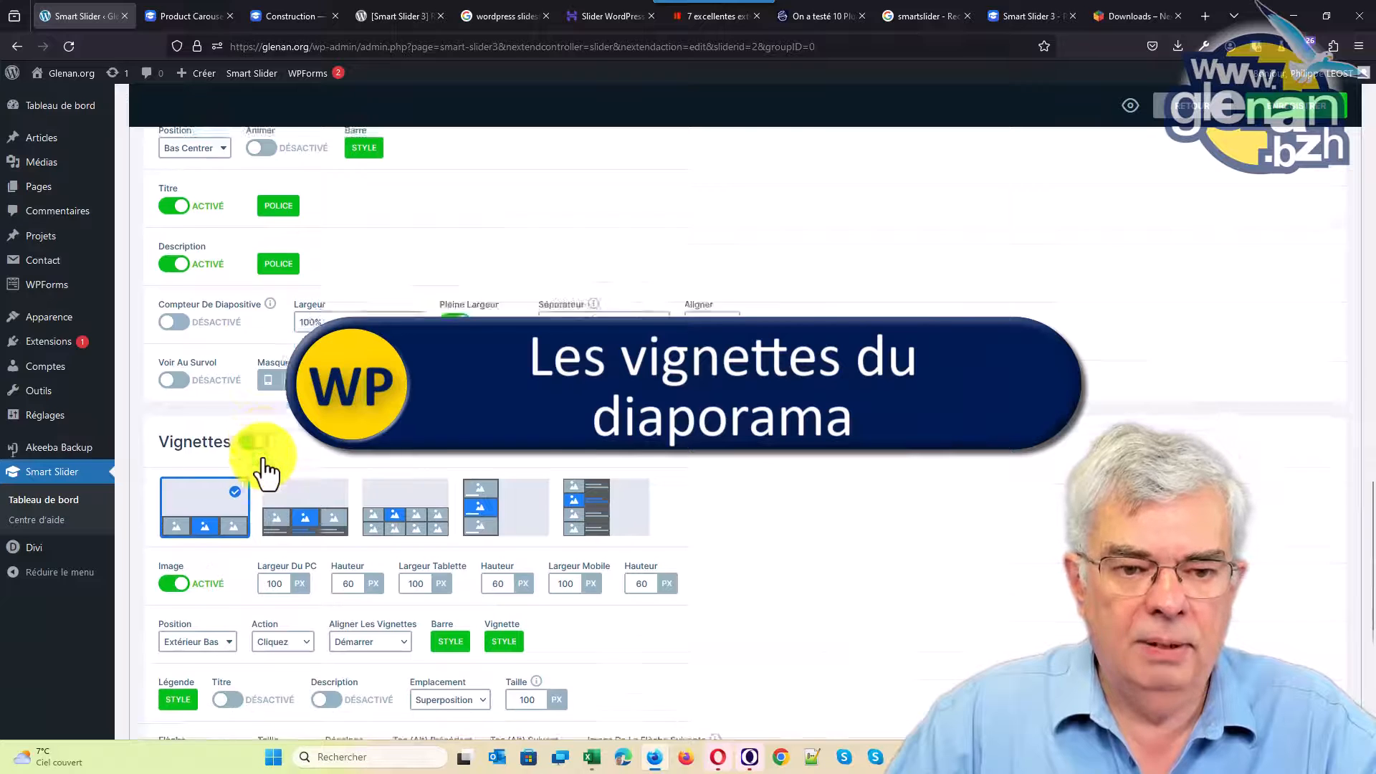
scroll(287, 416, down, 3)
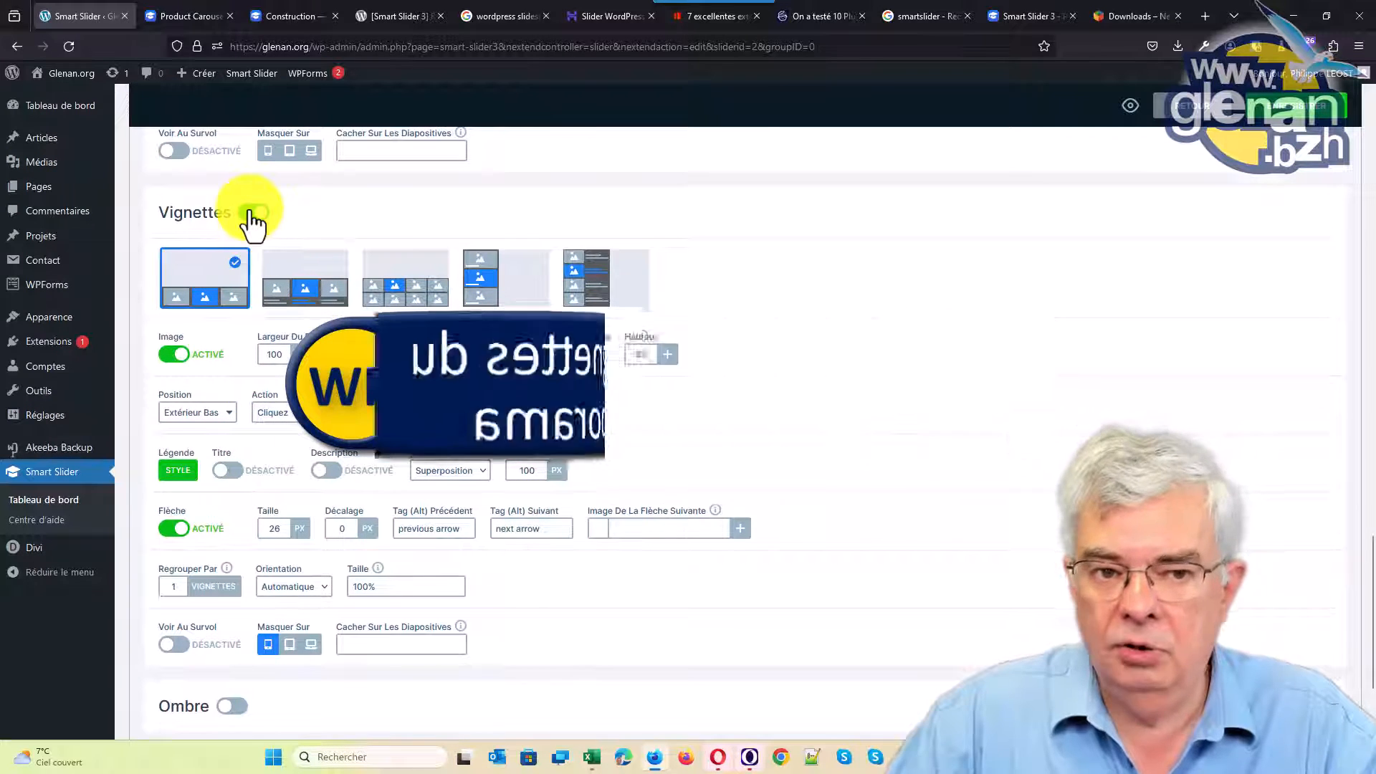
click(253, 215)
Step: Enable the drop shadow (Ombre) for the slider with its default style
click(232, 524)
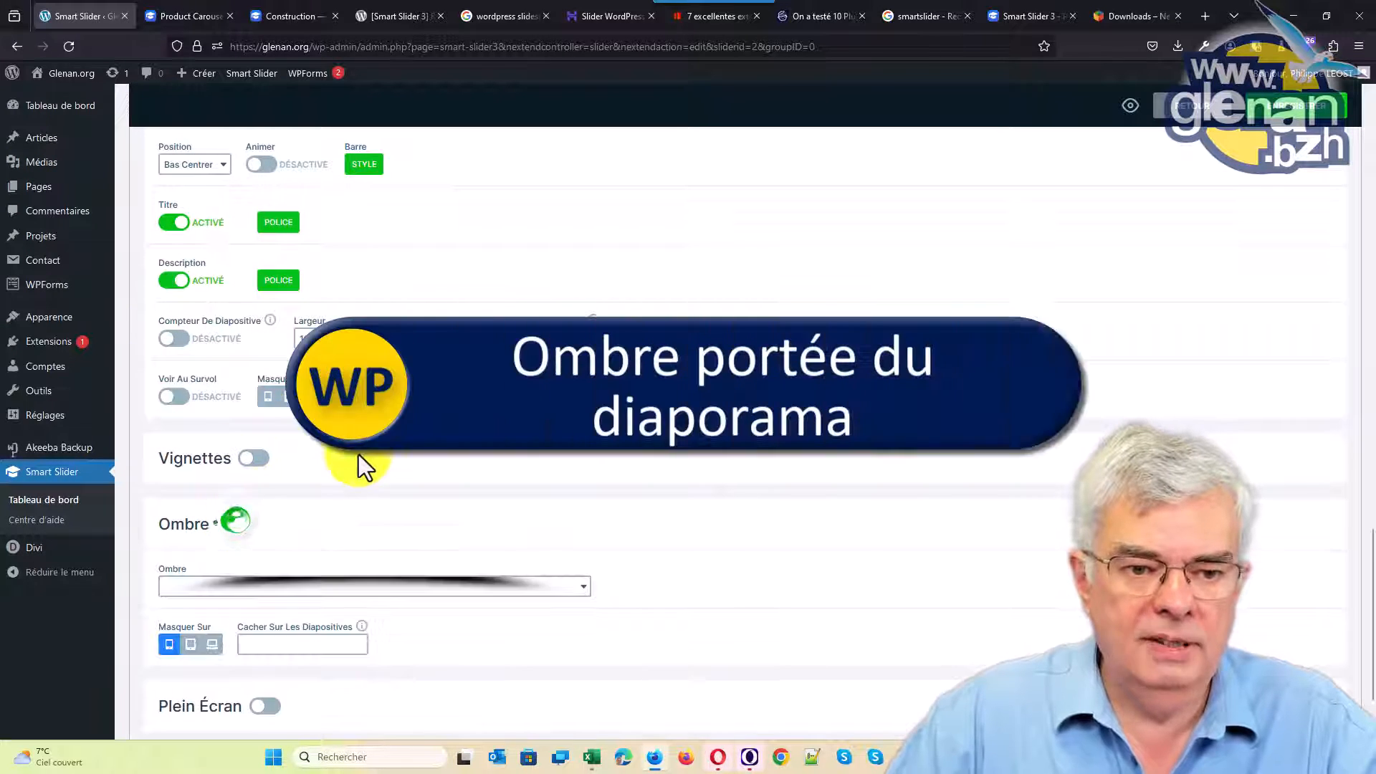
scroll(360, 459, down, 2)
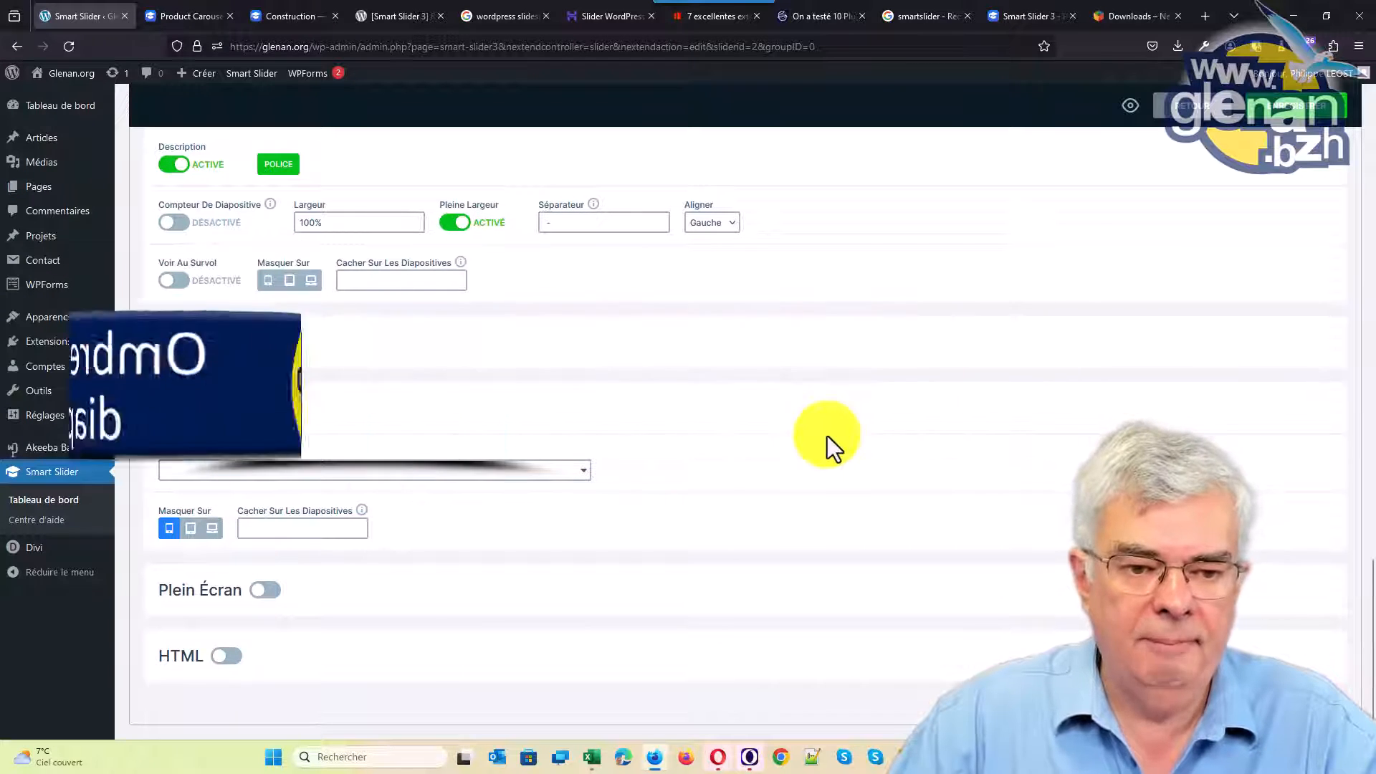
scroll(734, 454, up, 10)
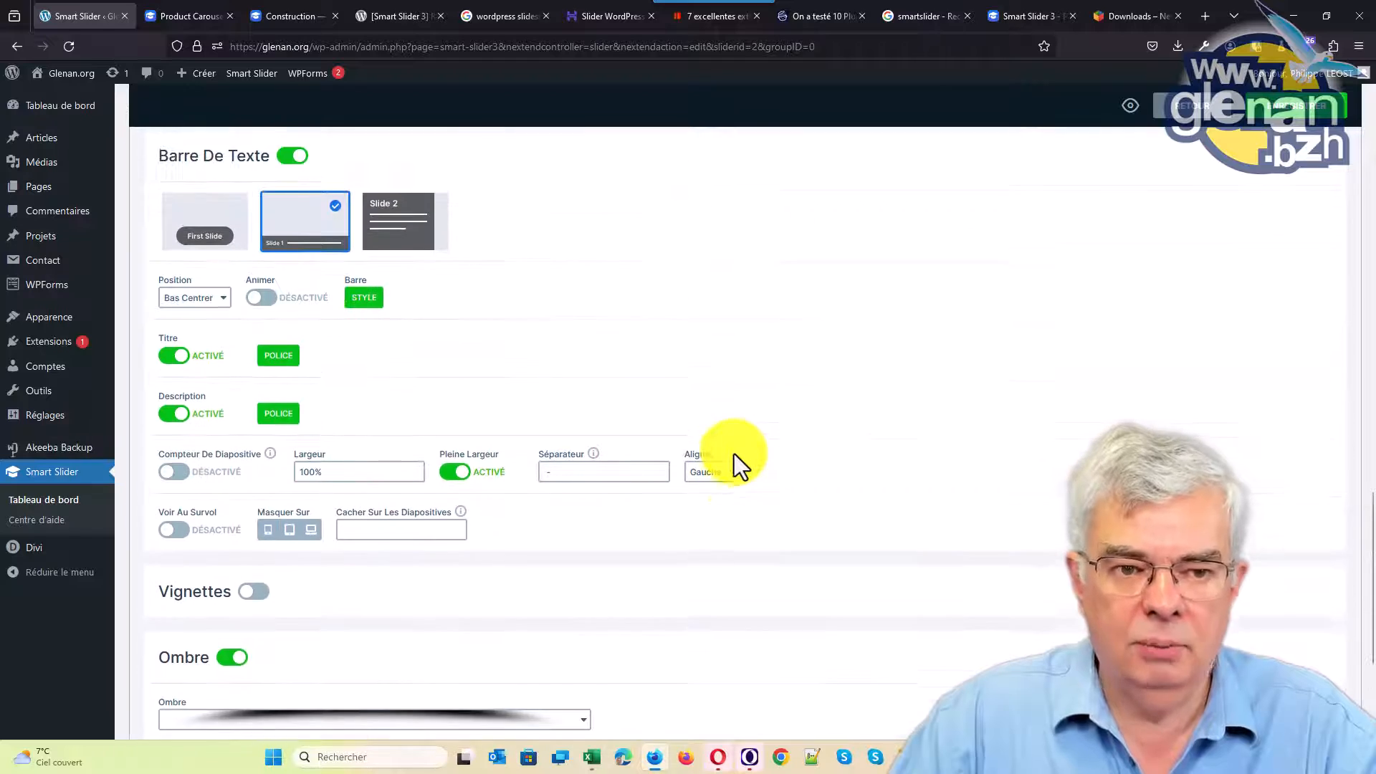
scroll(734, 454, up, 2)
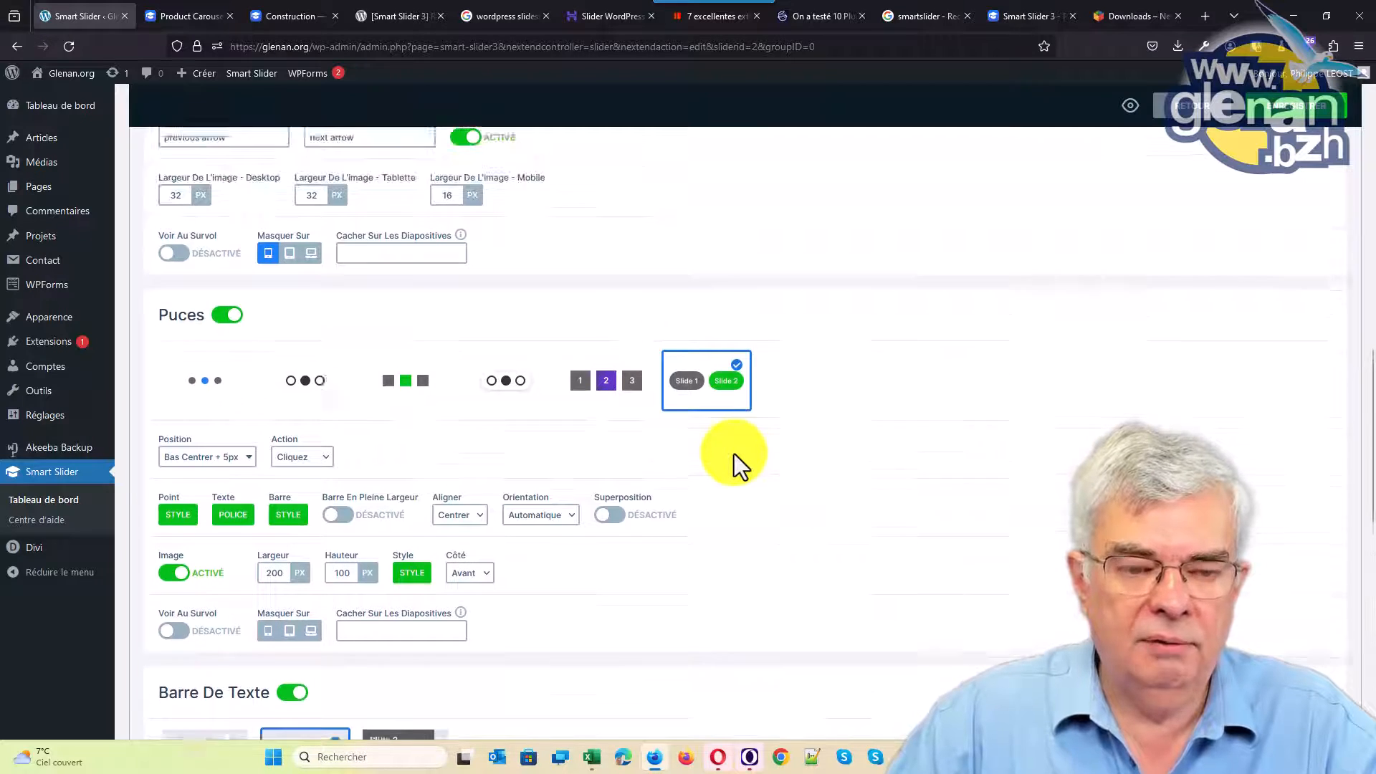
scroll(734, 458, down, 2)
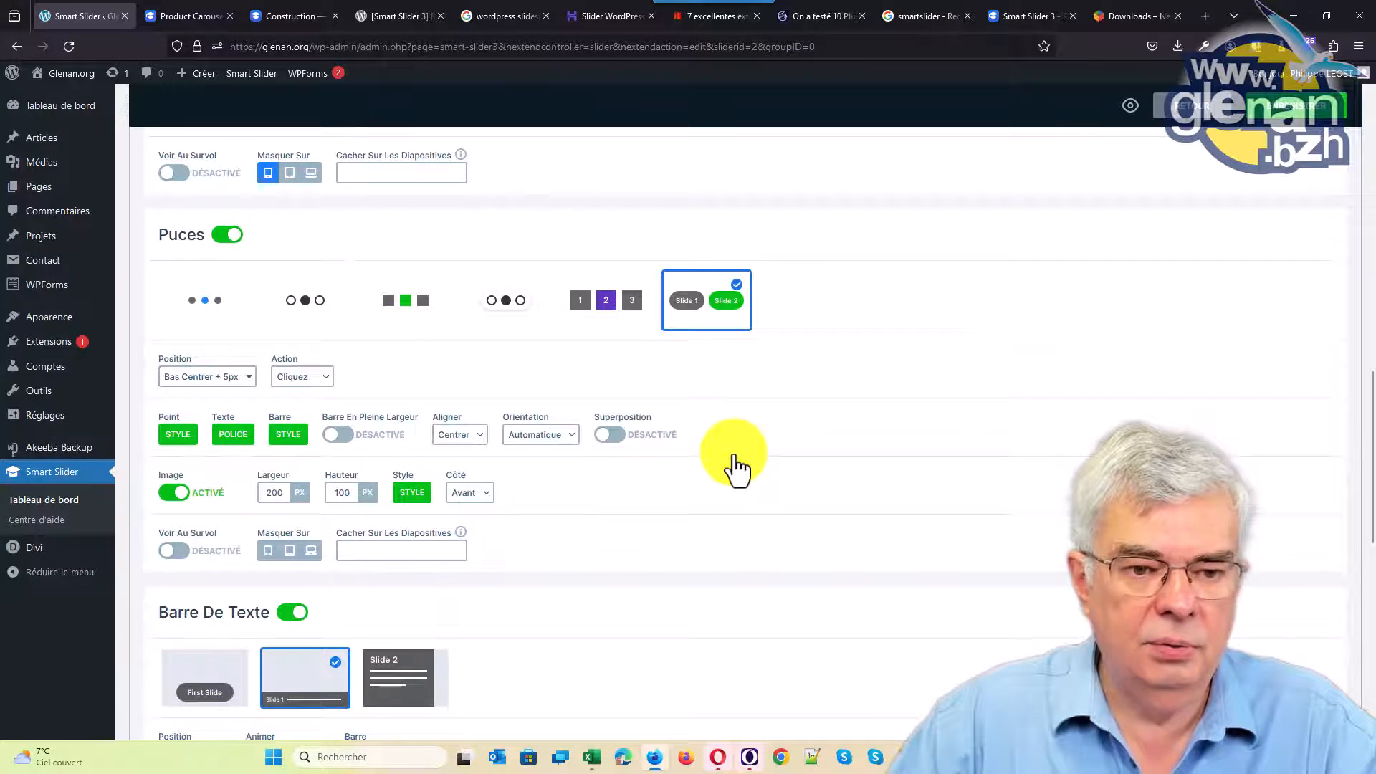
Step: Enable autoplay (Démarrage Automatique) for the slider and set the slide duration to 4500 ms
scroll(734, 459, up, 15)
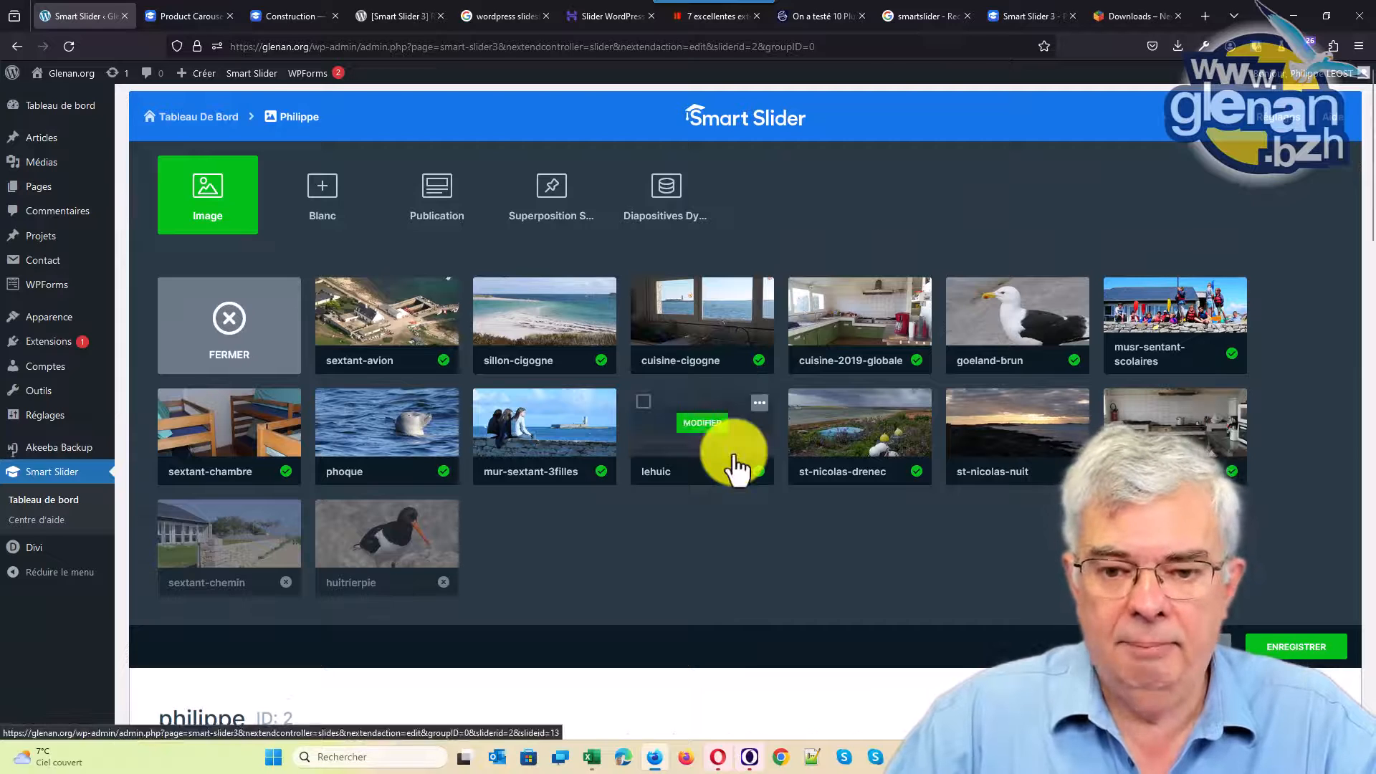
scroll(738, 466, down, 3)
click(506, 559)
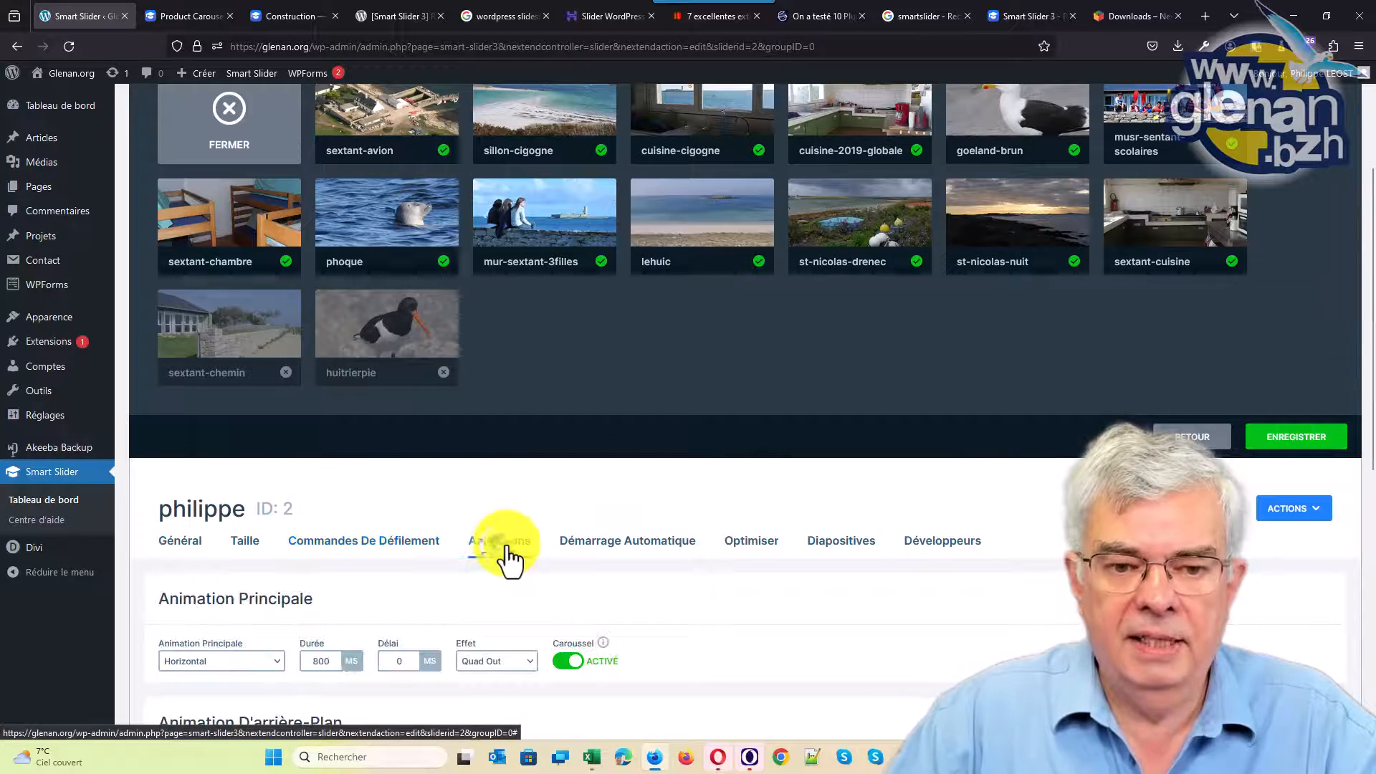
click(622, 545)
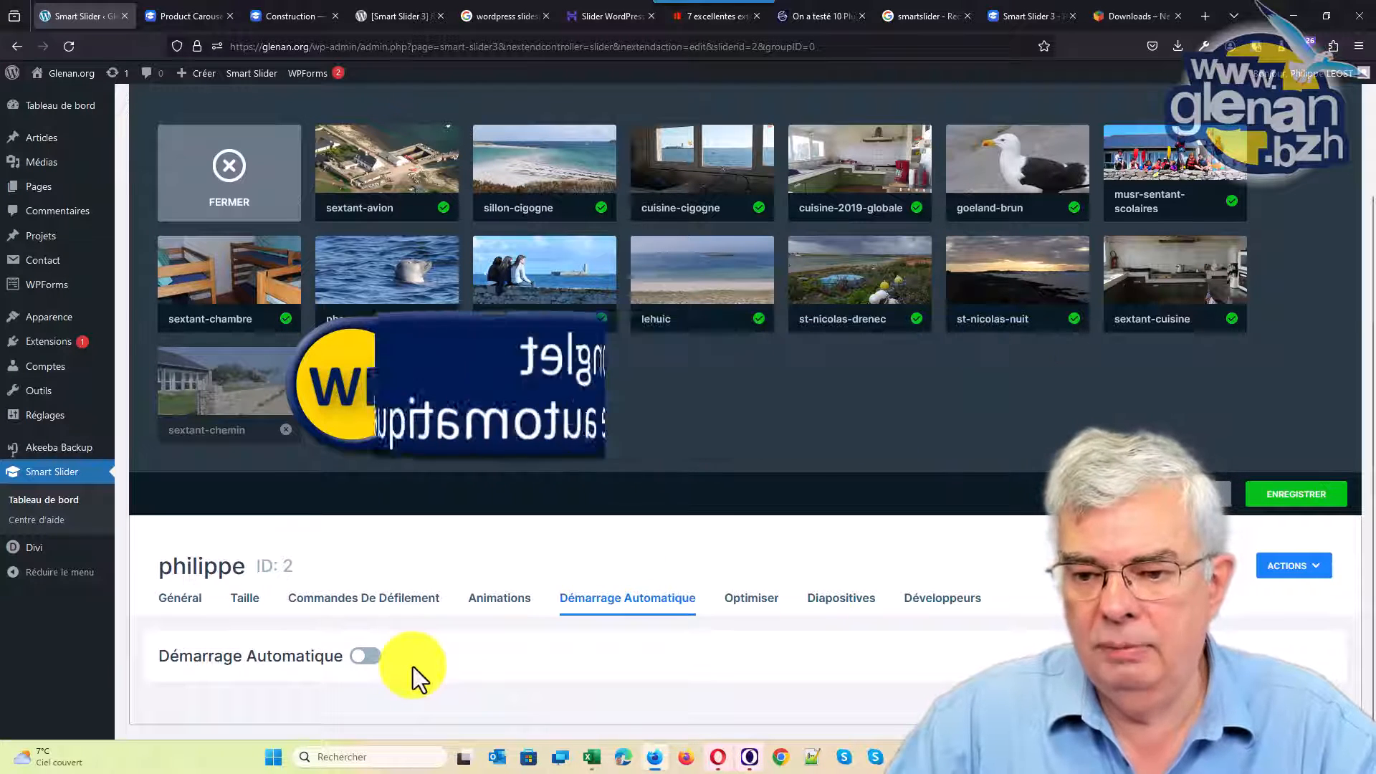
click(366, 658)
scroll(480, 638, down, 3)
scroll(479, 638, down, 2)
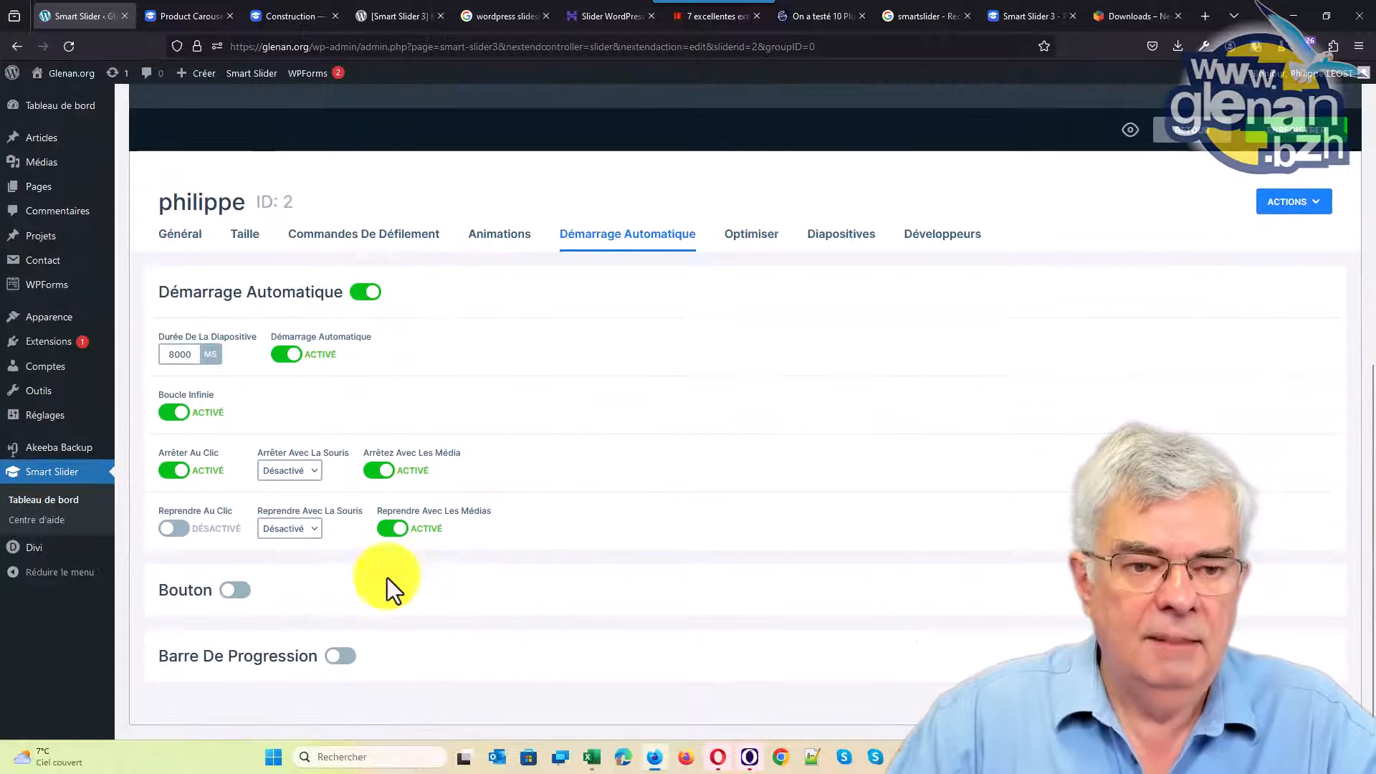
click(173, 354)
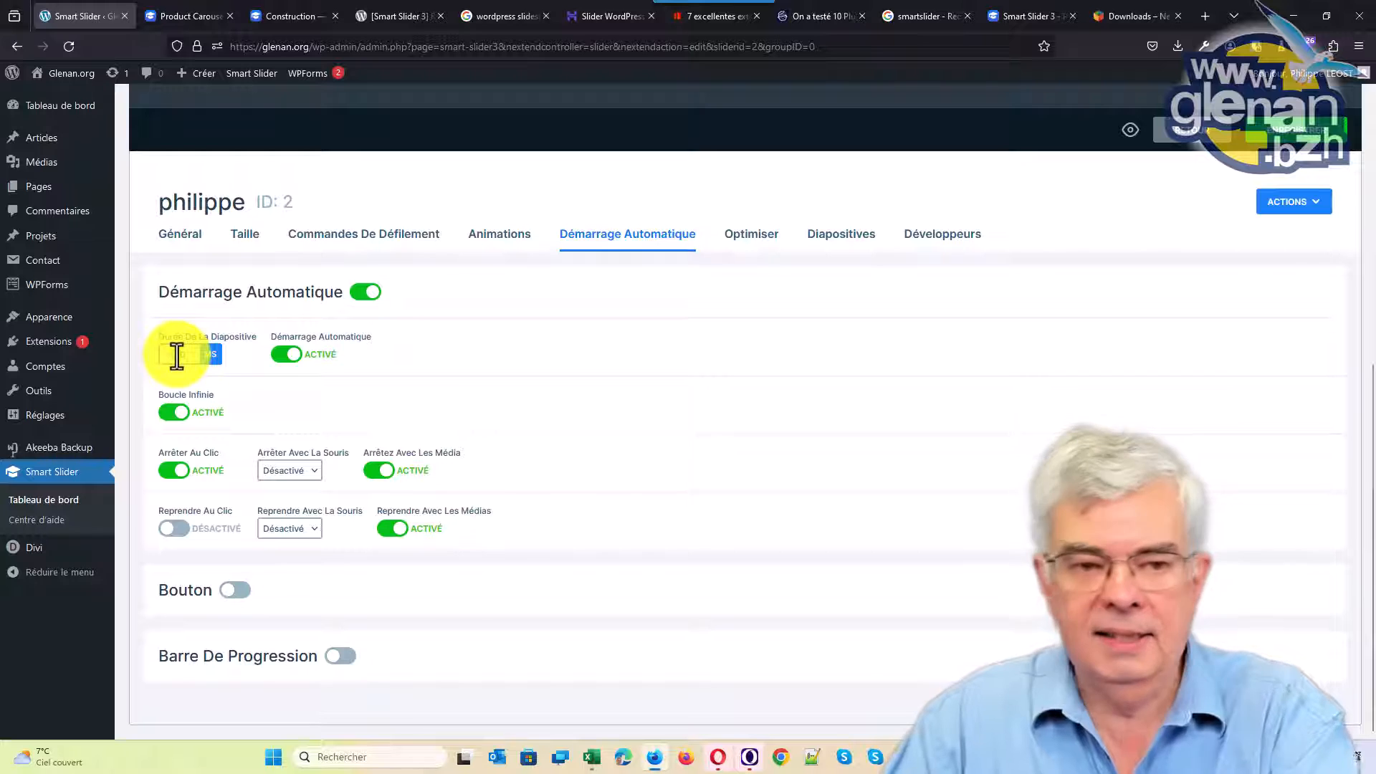
text(4500)
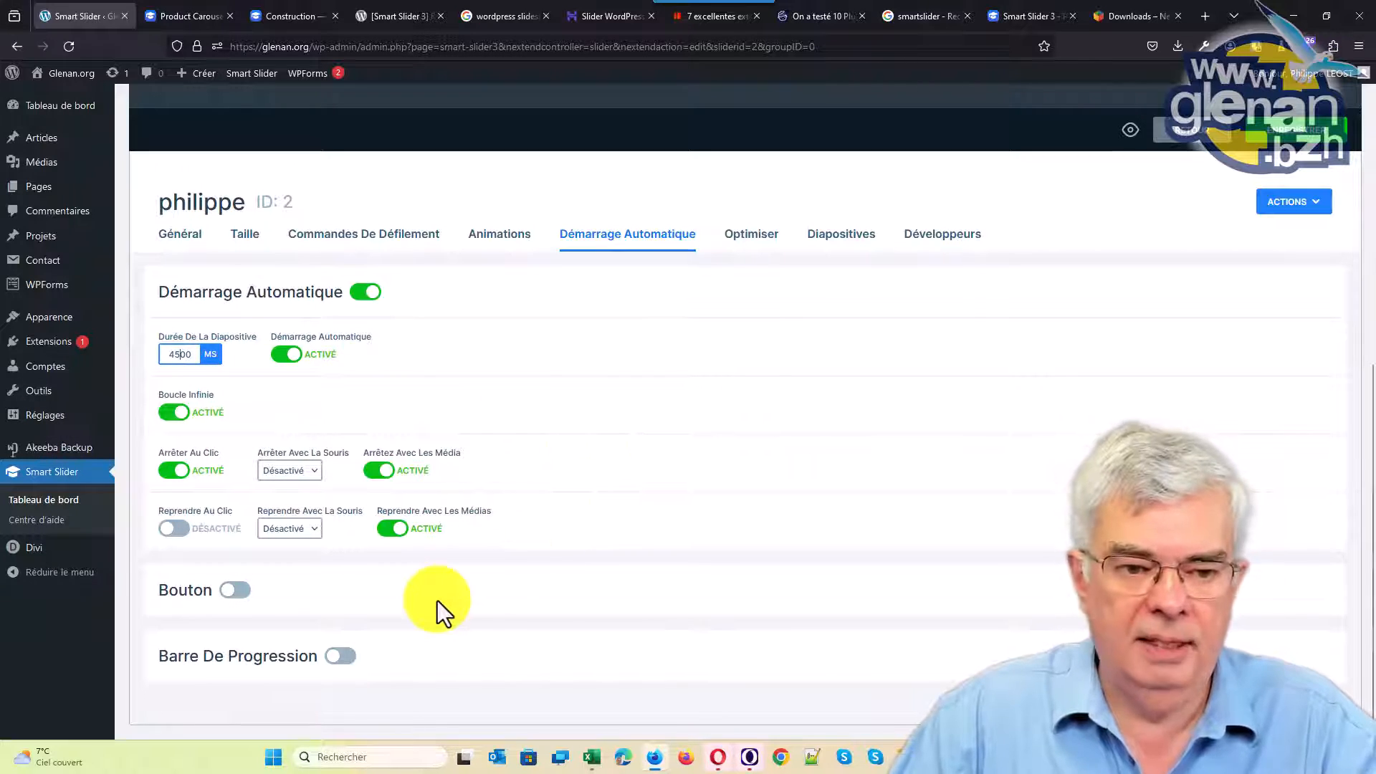
Step: Enable the progress bar for the slides, check the autoplaying slideshow in the preview, and close the preview
click(342, 658)
scroll(495, 564, down, 3)
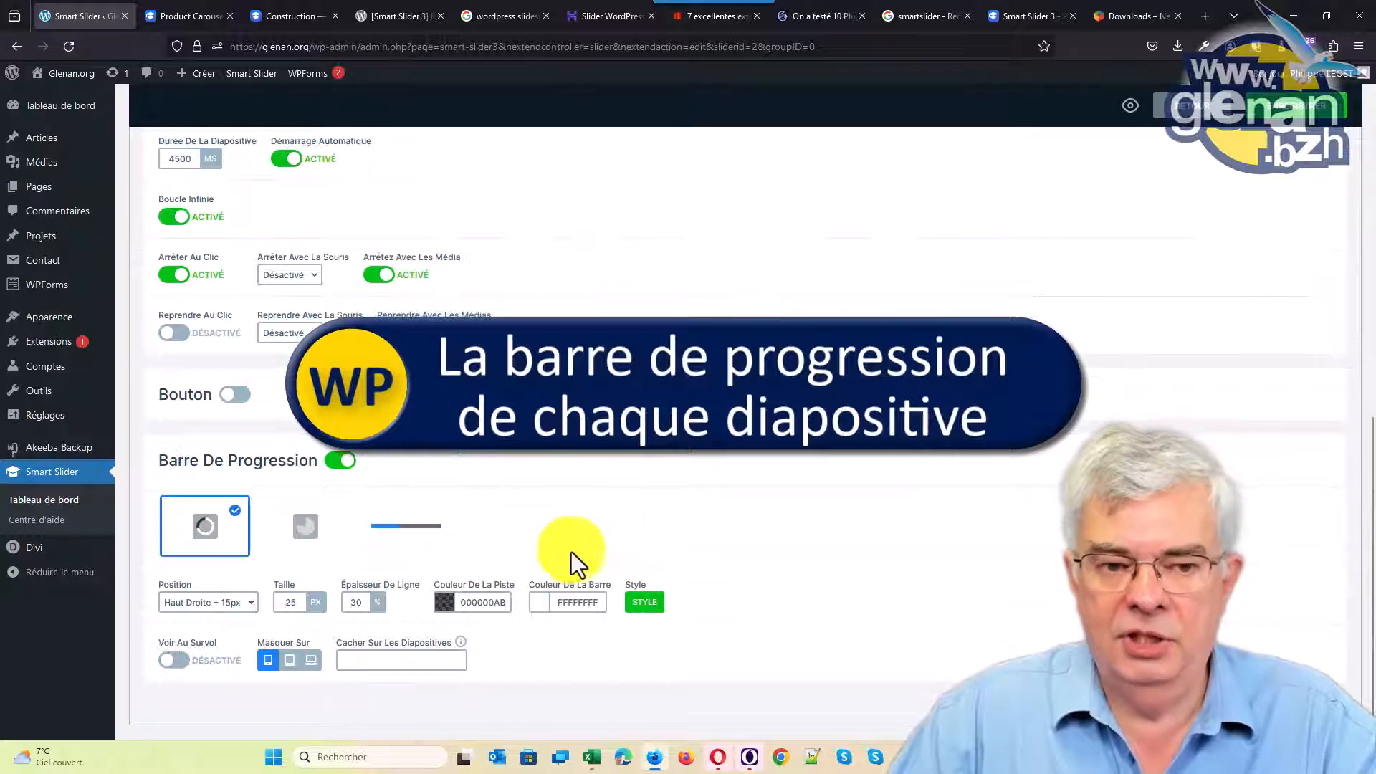
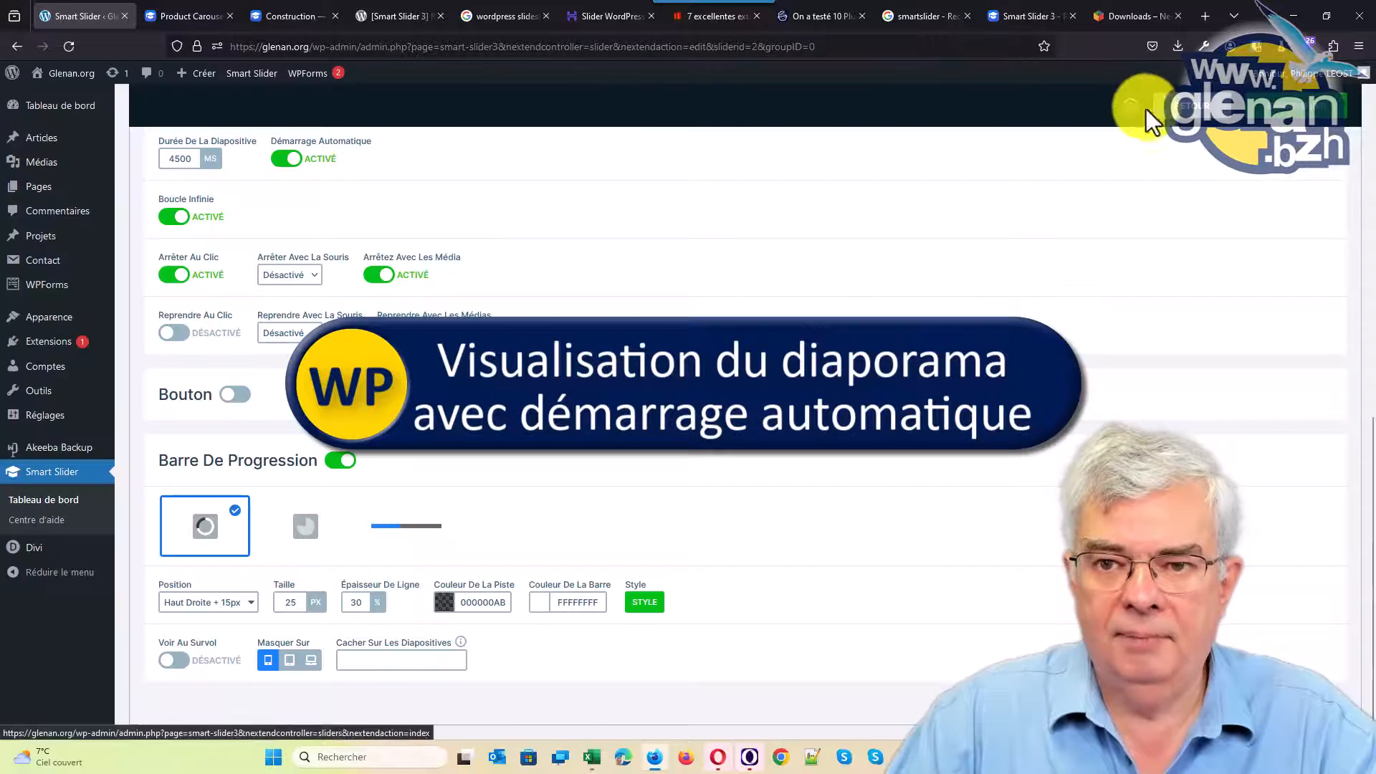
click(1130, 106)
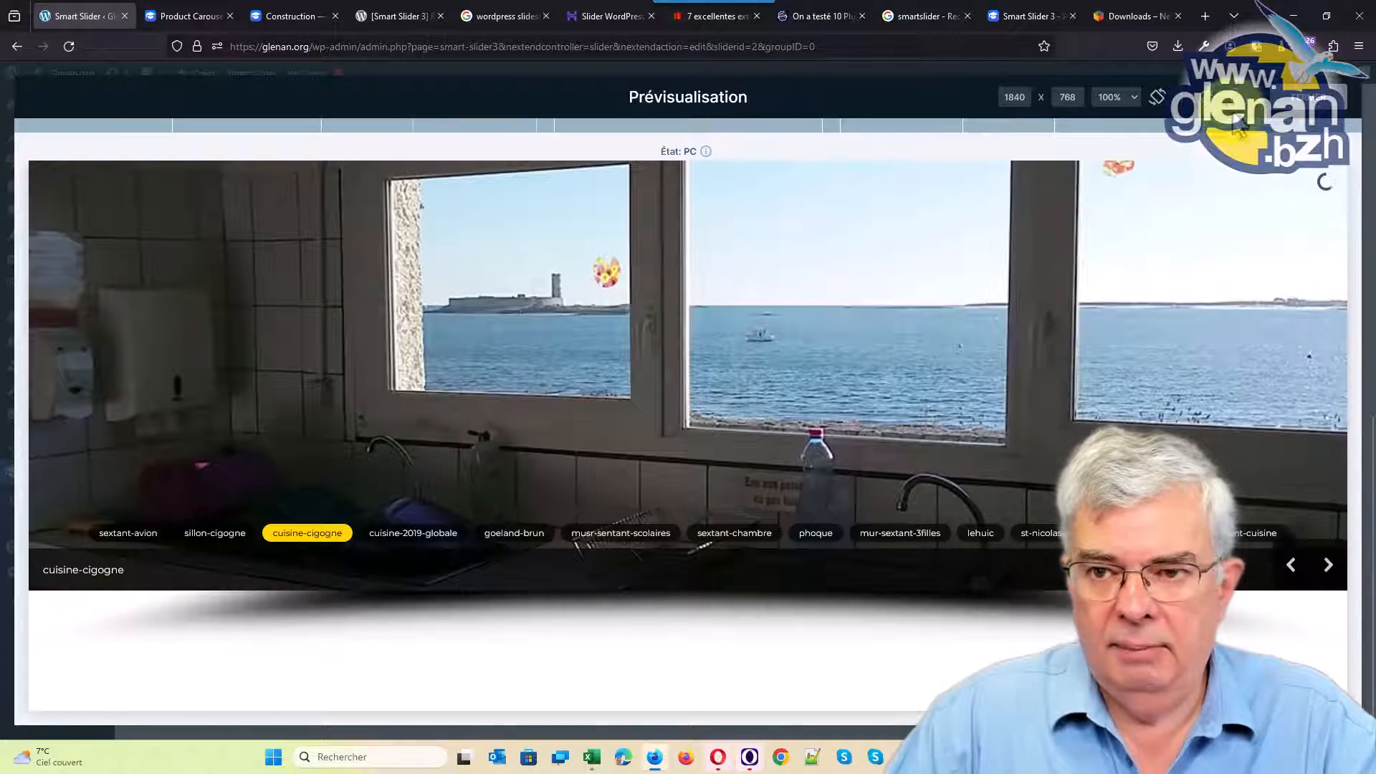
click(1303, 98)
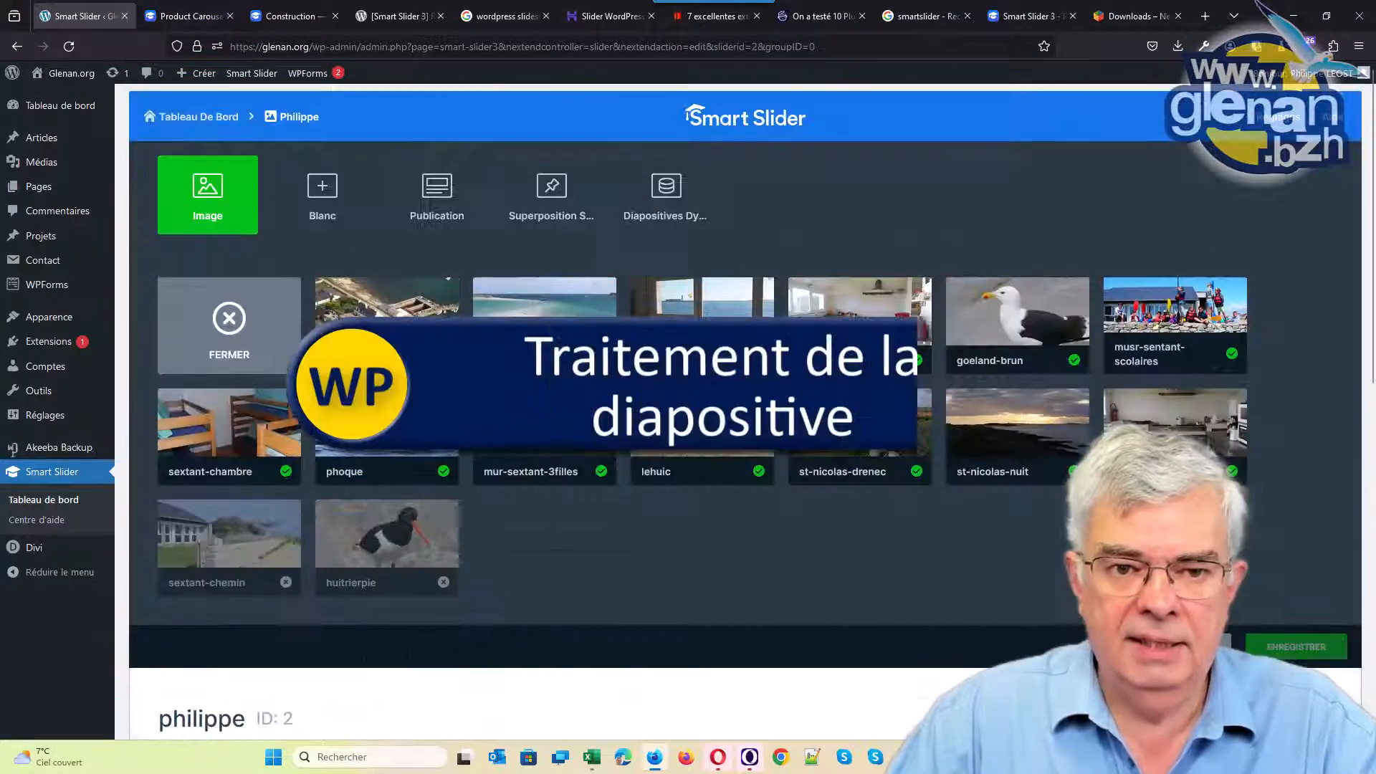
Step: Open the sextant-avion slide for editing, move its settings window clear of the photo, and select its title in the content settings
mouse_move(364, 314)
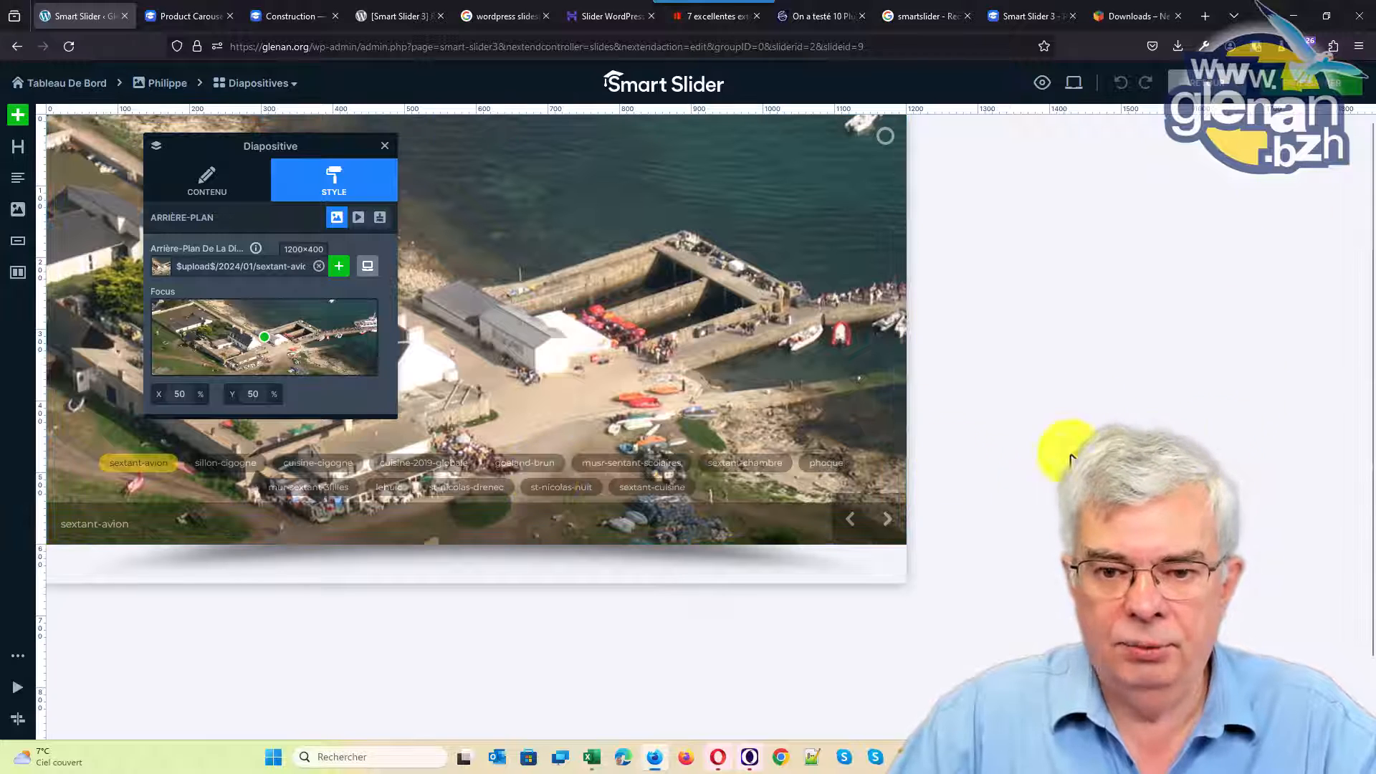
drag(213, 138, 1111, 176)
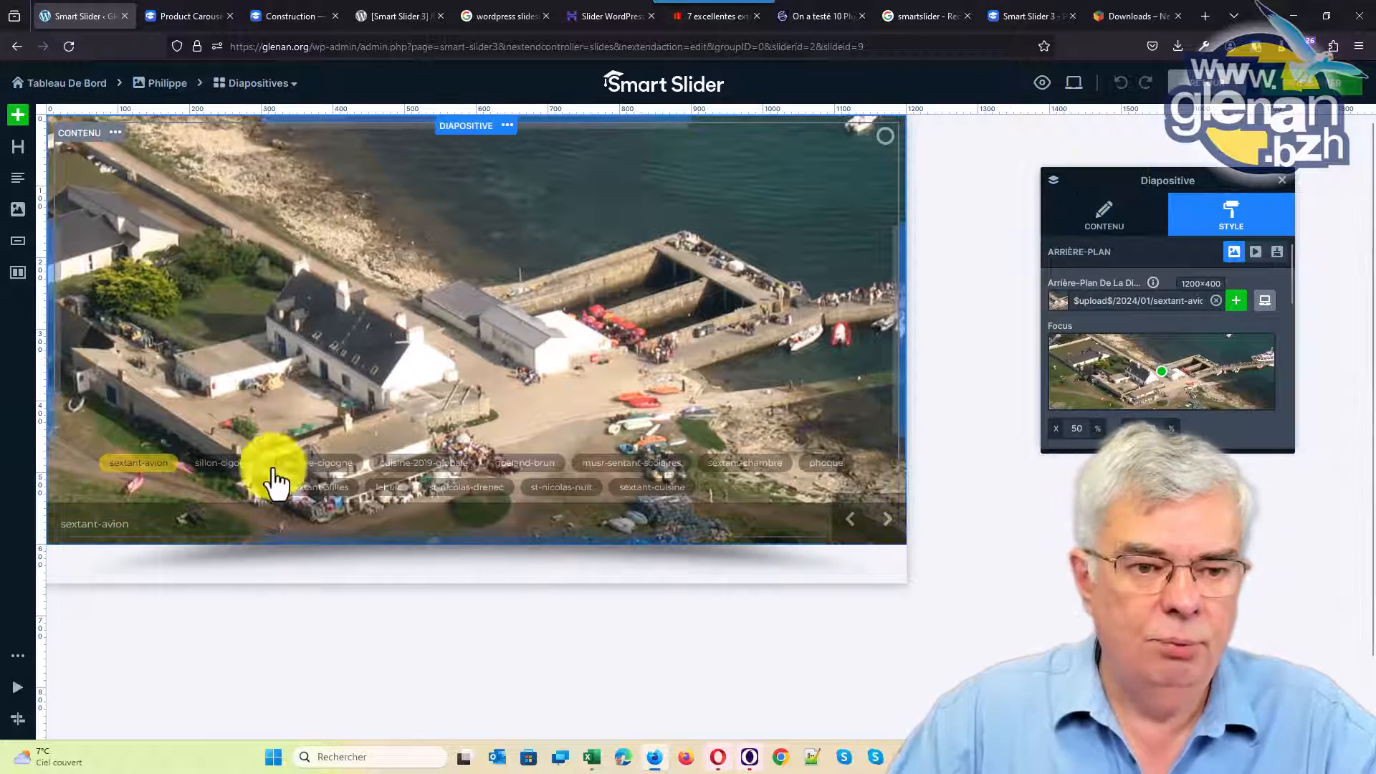
click(1104, 215)
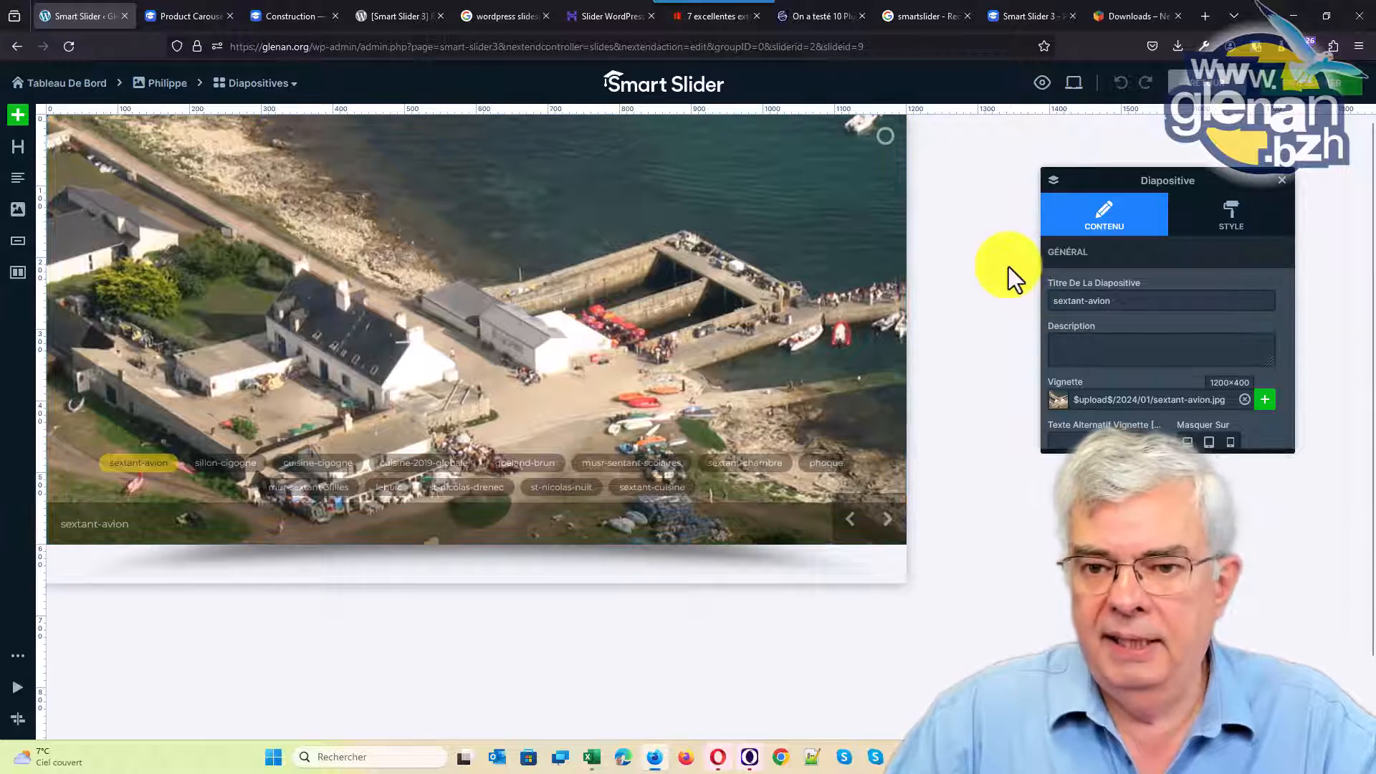
click(1121, 296)
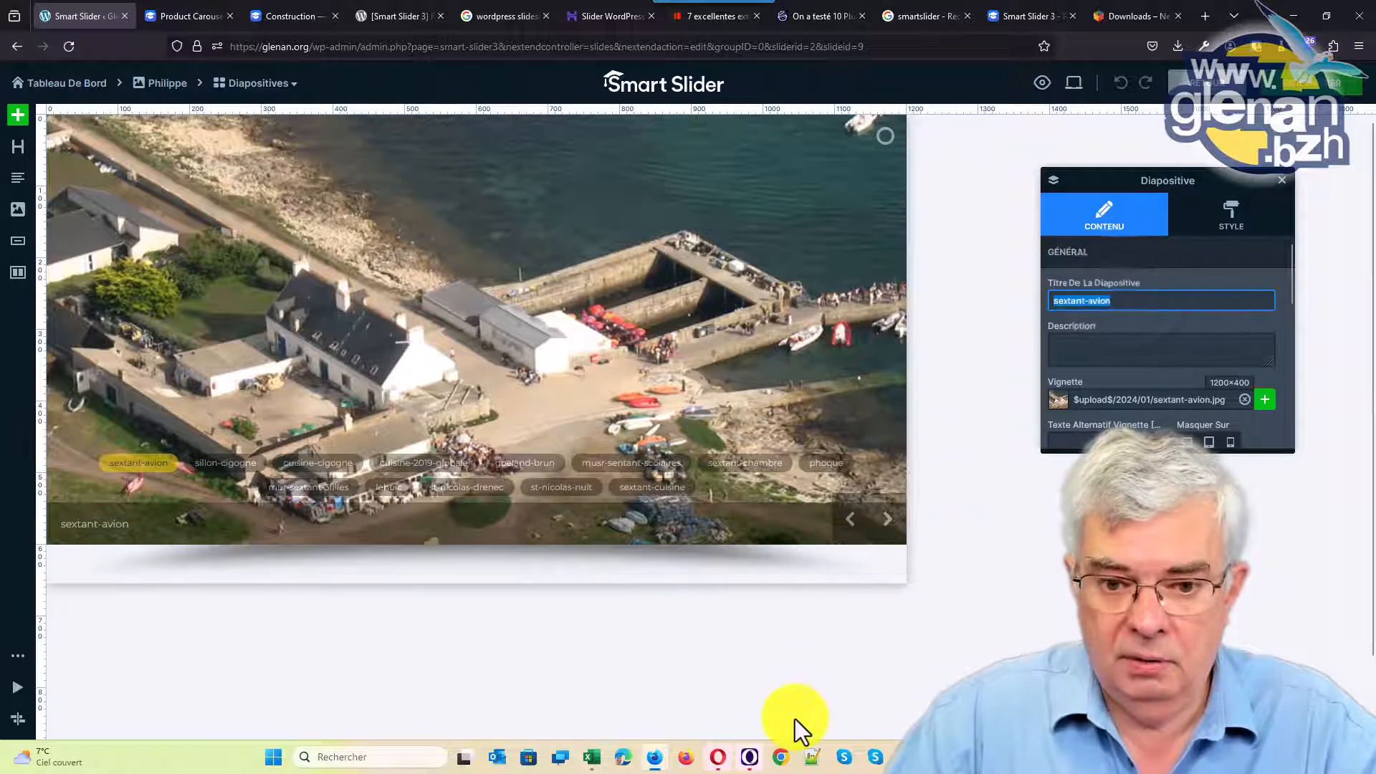
Step: Switch to the Excel workbook that lists each photo's title and description
mouse_move(603, 752)
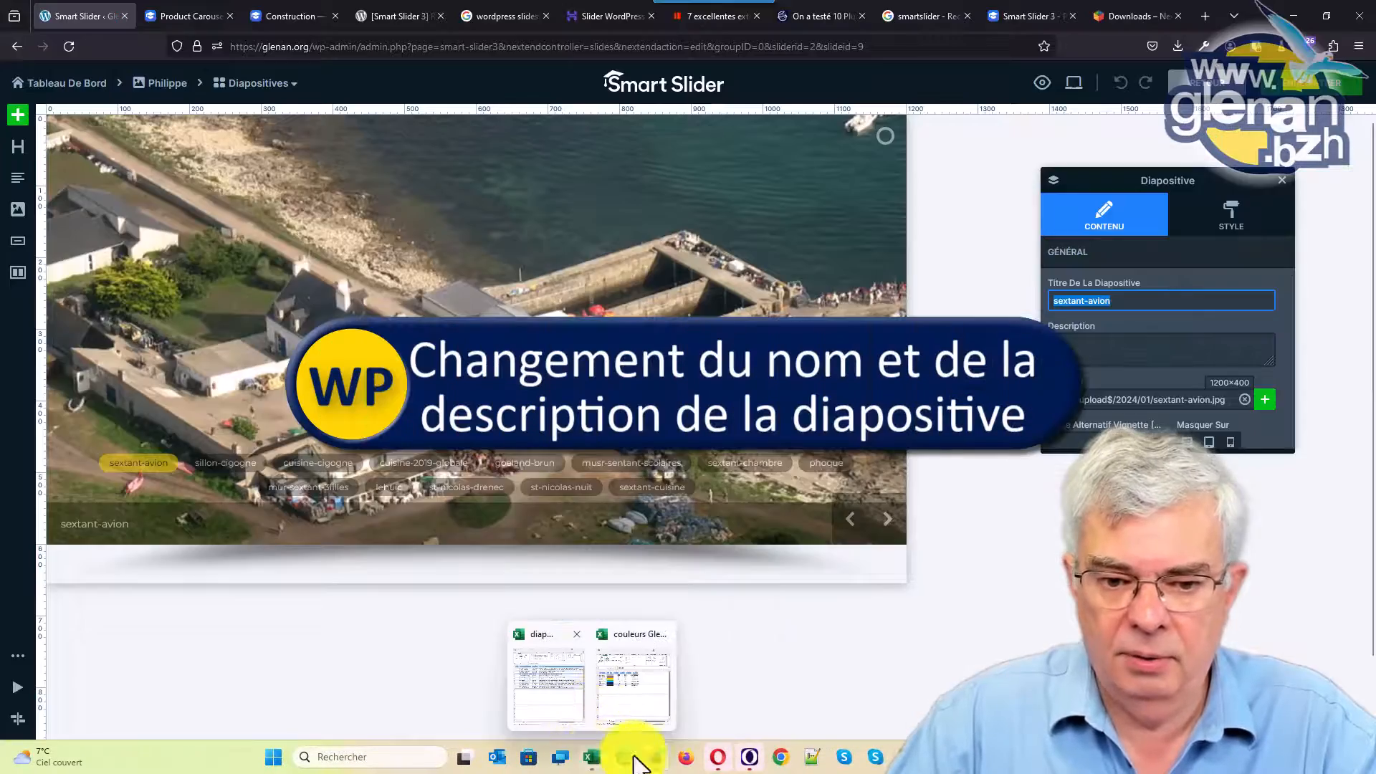
click(600, 754)
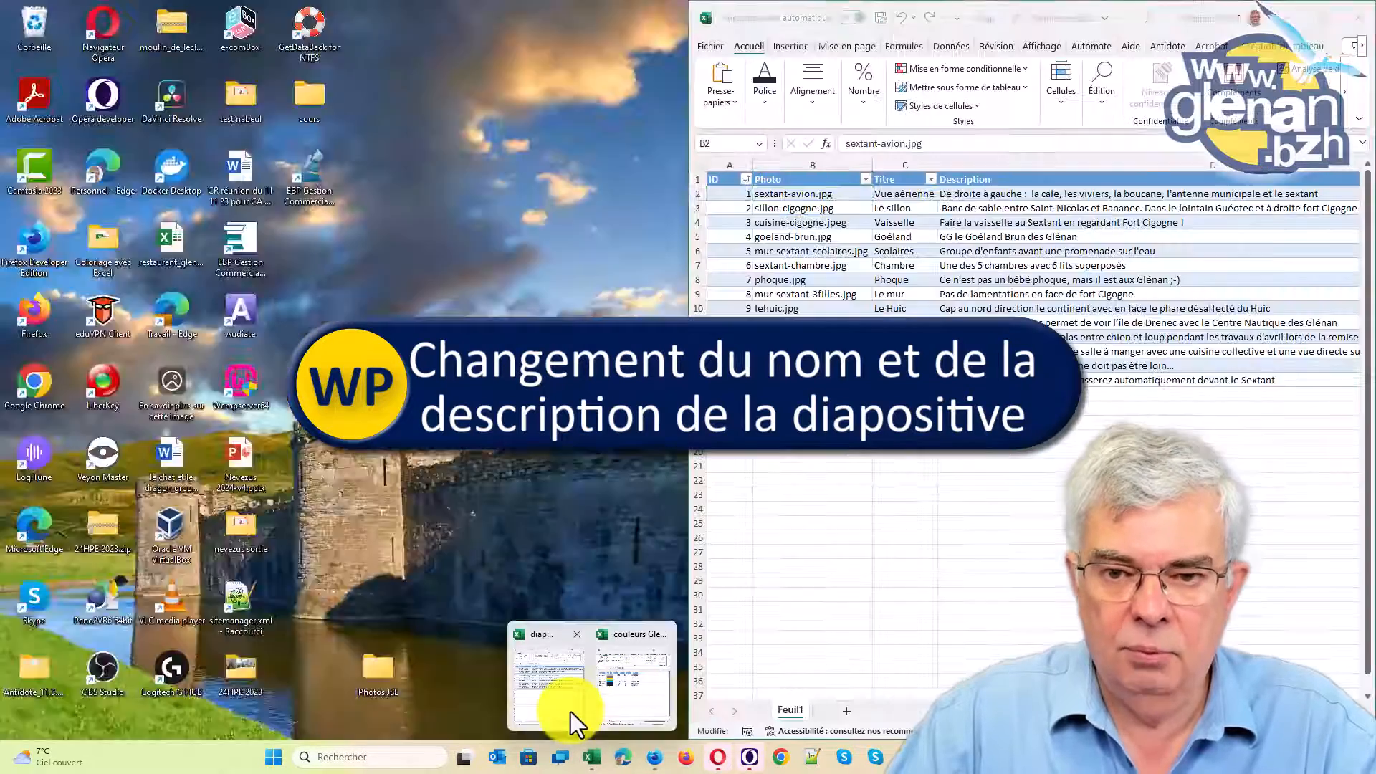
click(571, 713)
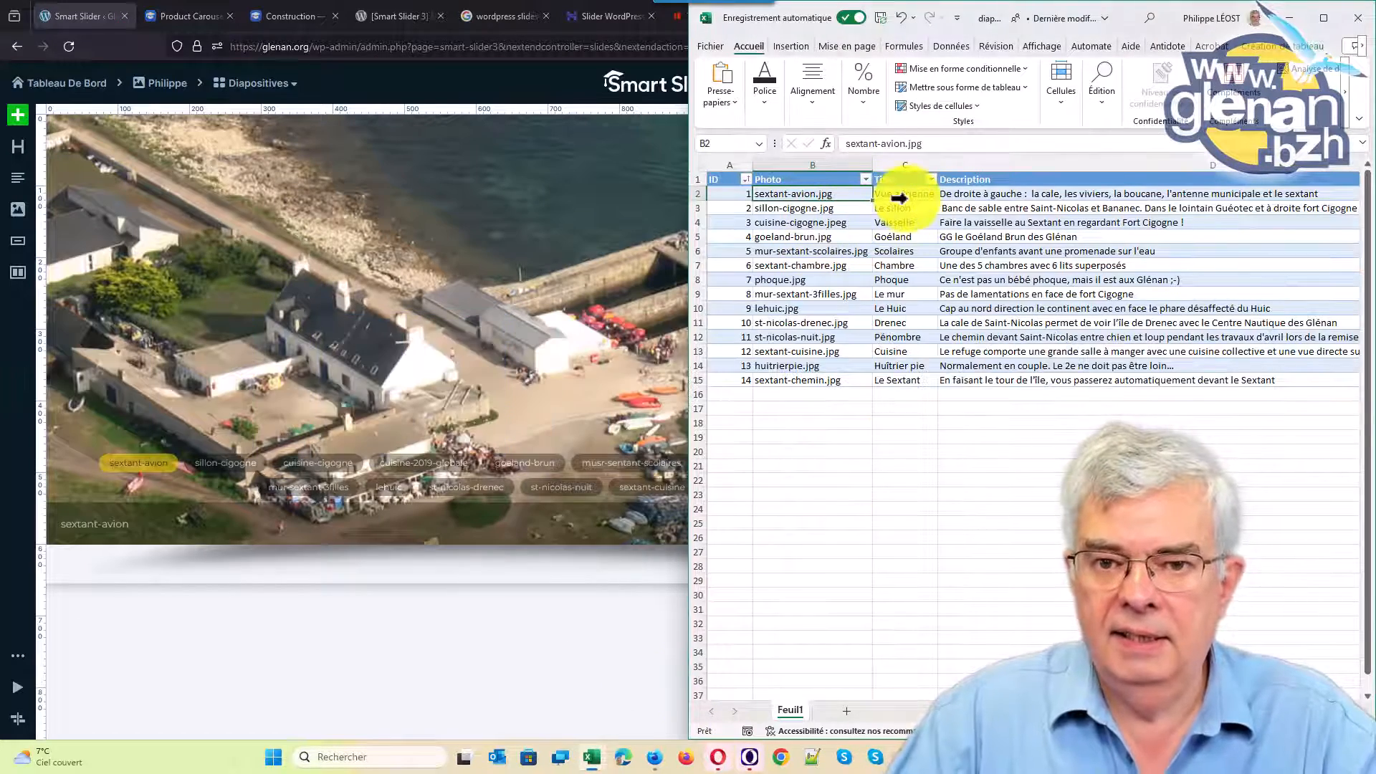
Step: Copy the title "Vue aérienne" from the sextant-avion.jpg row of the workbook and set it as the slide's title in Smart Slider
click(906, 194)
key(ctrl+c)
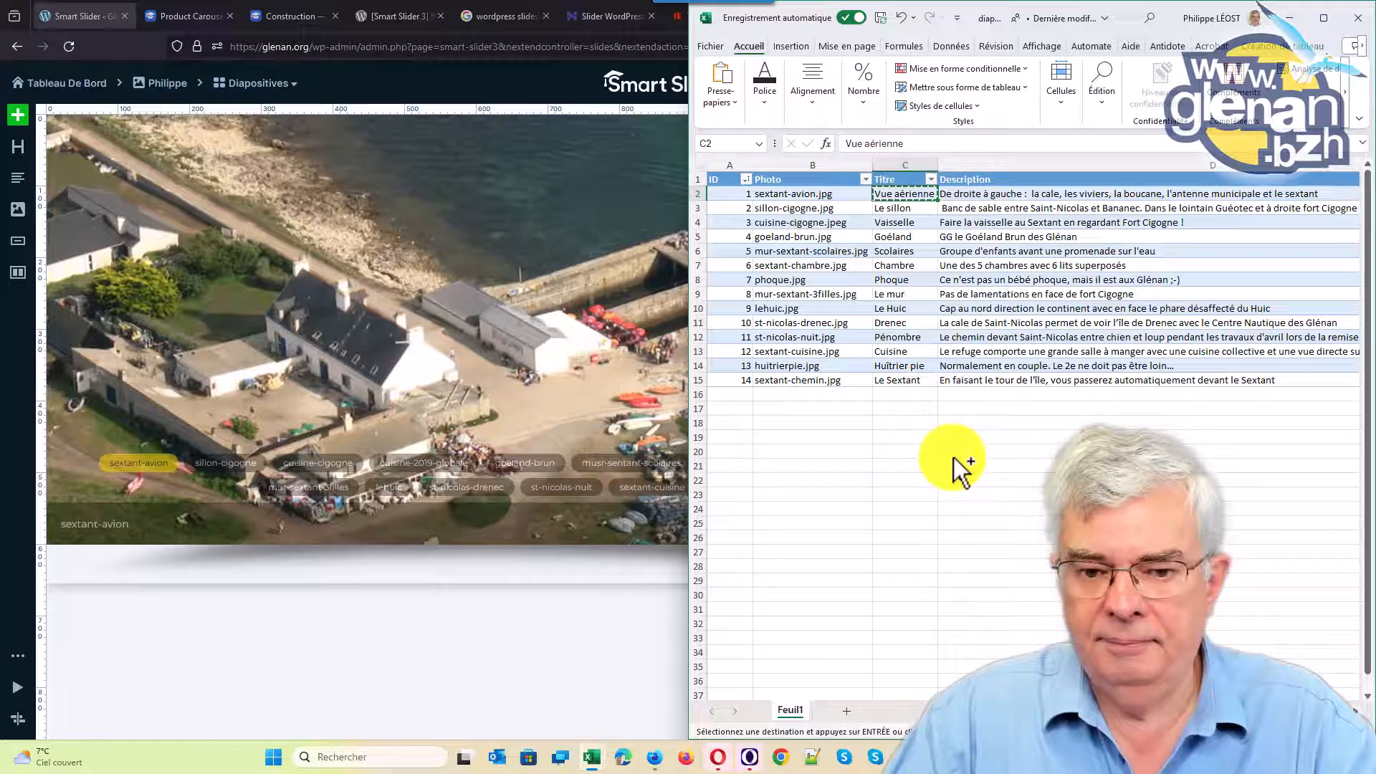
click(578, 677)
click(690, 375)
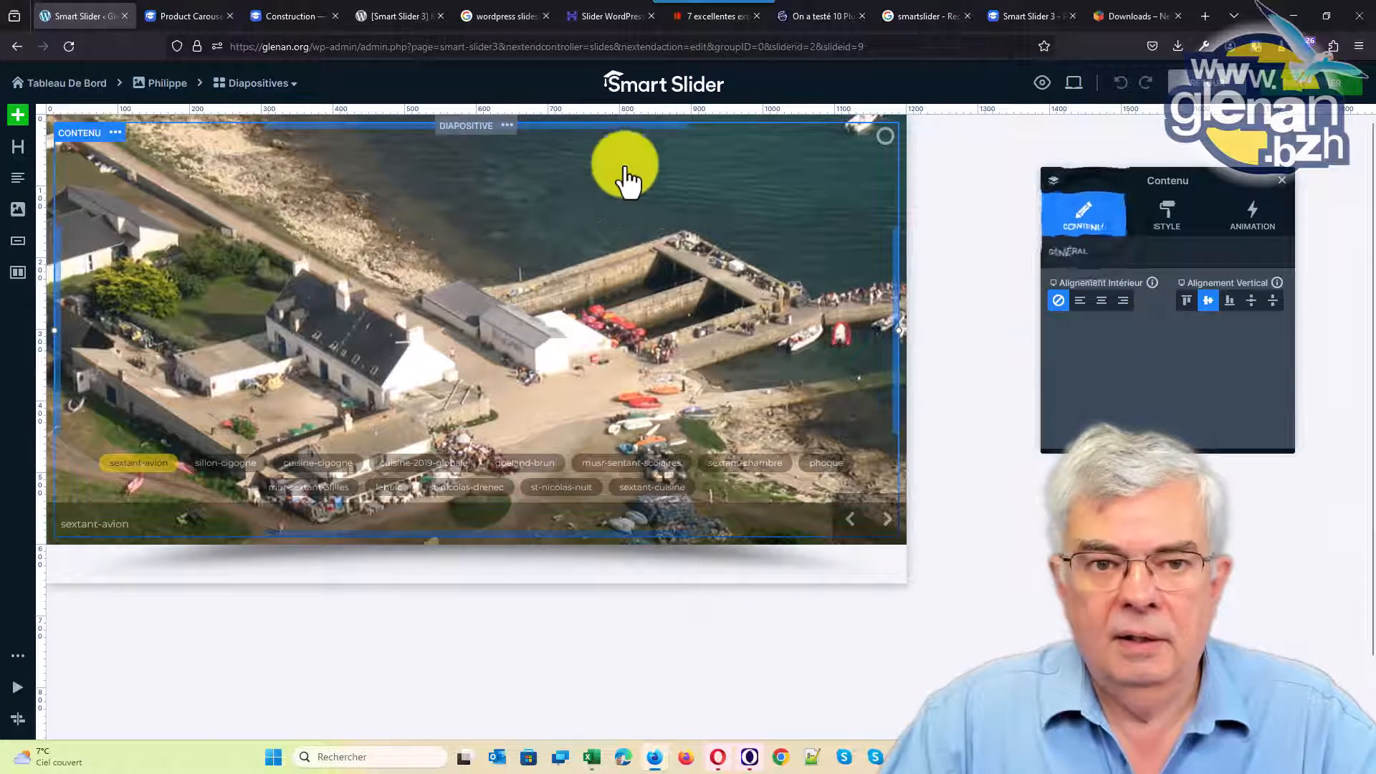
click(500, 129)
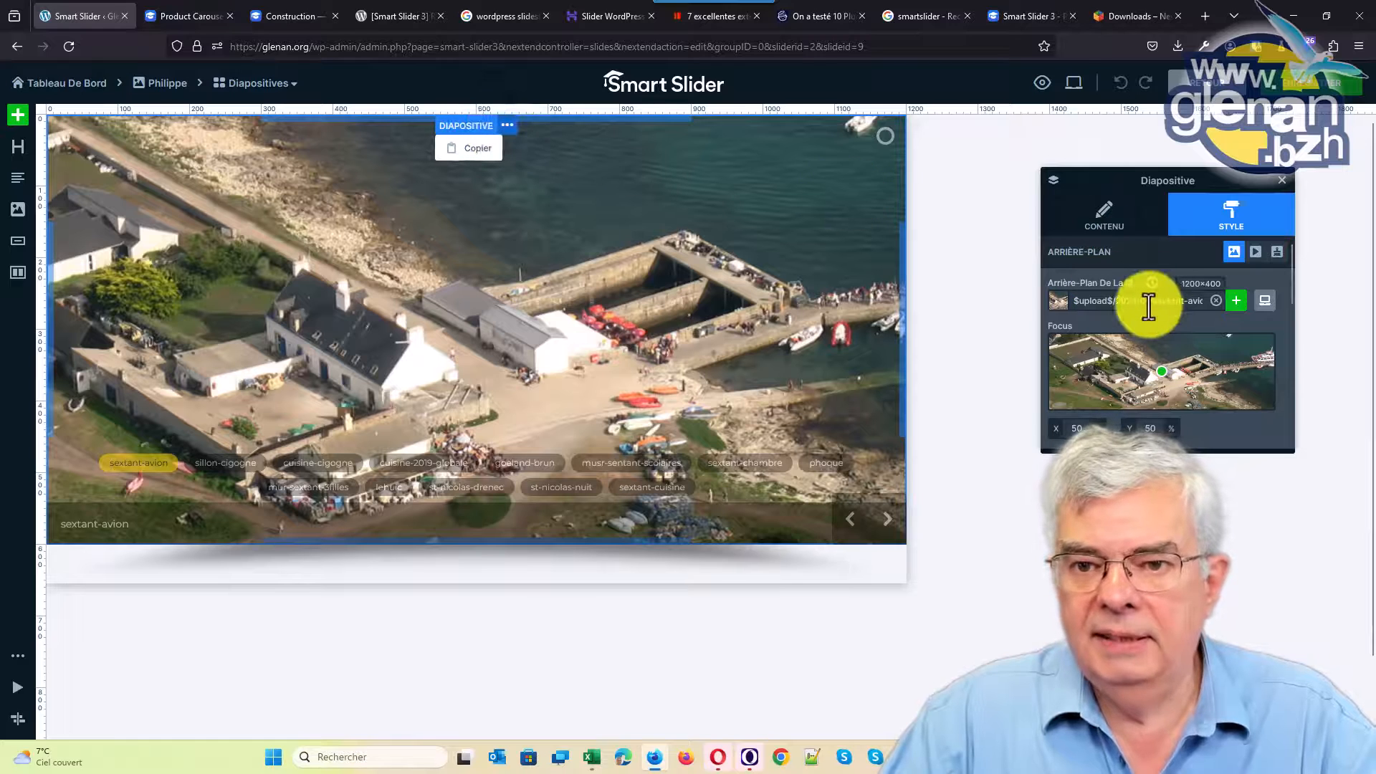
scroll(1136, 308, down, 3)
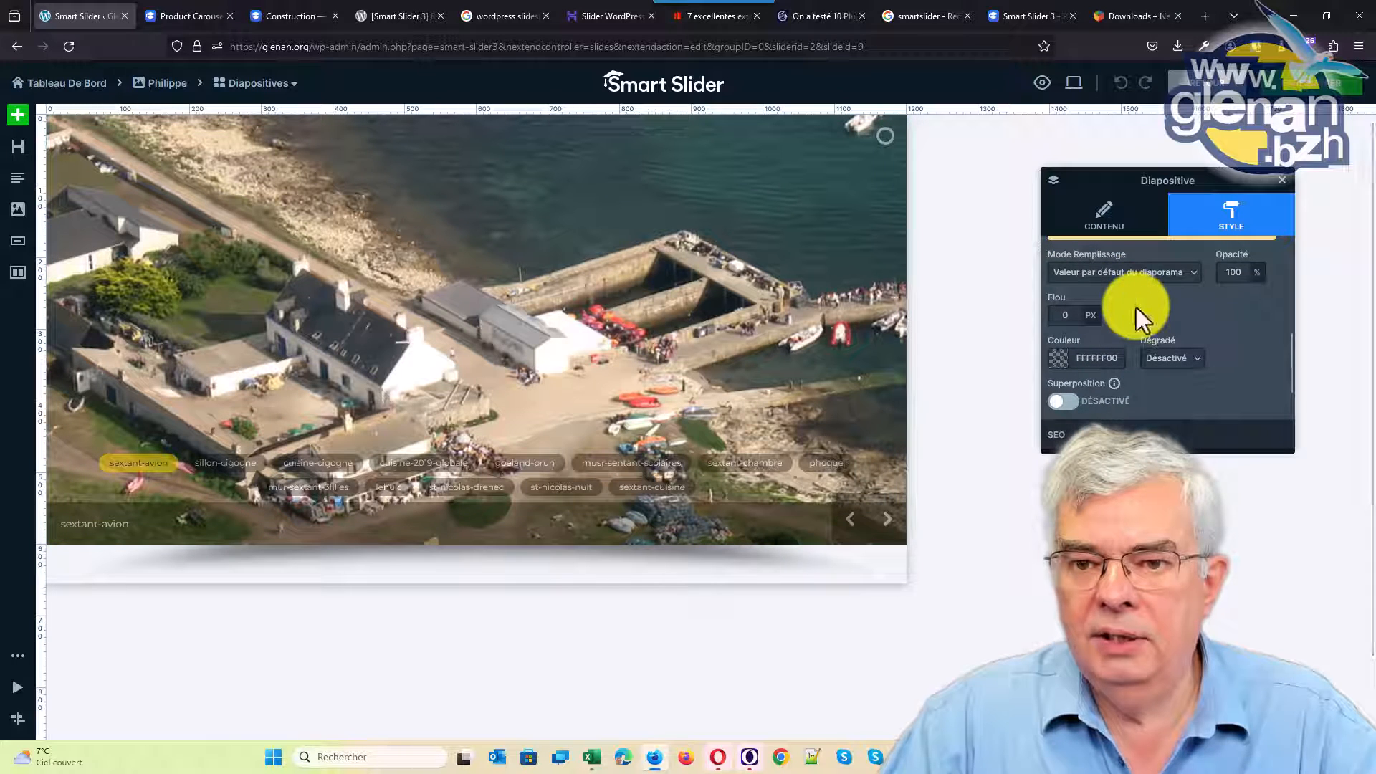
scroll(1137, 308, up, 3)
click(1104, 211)
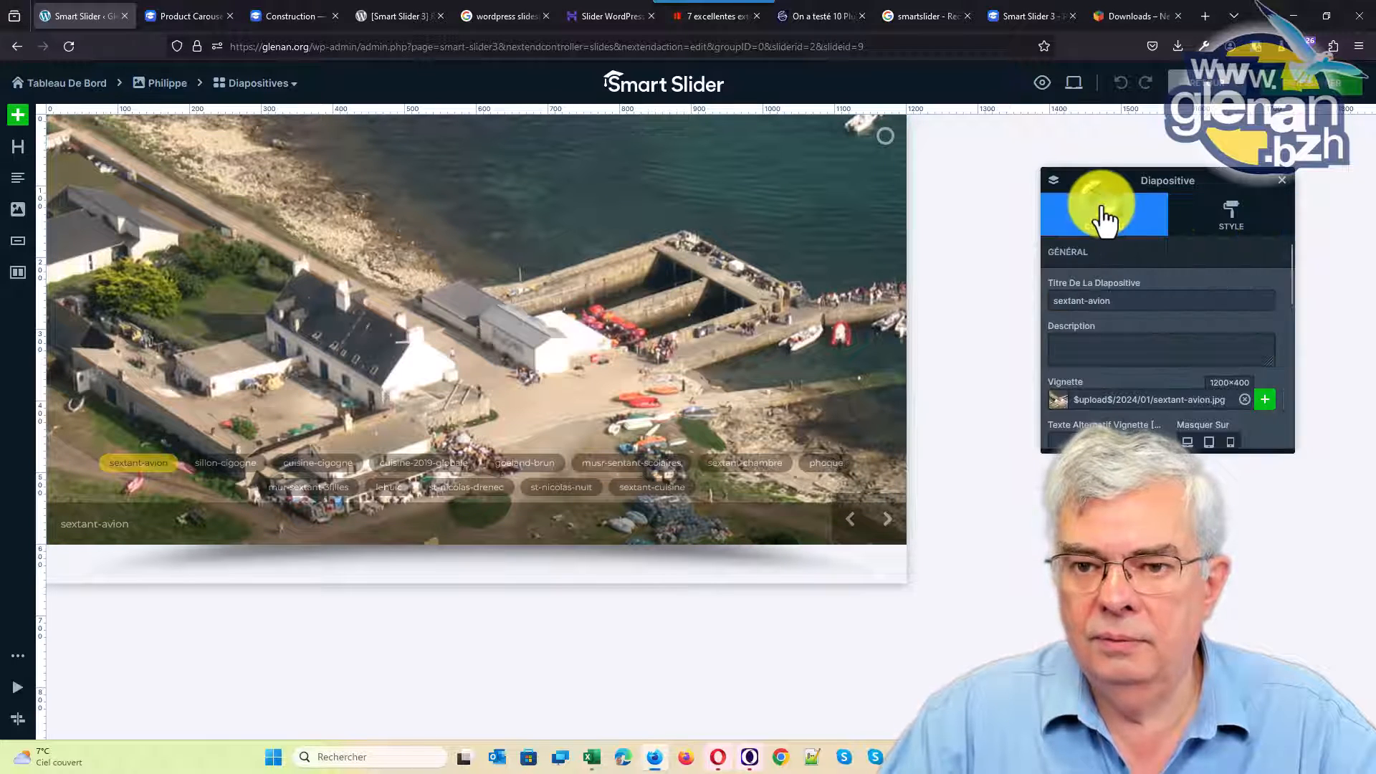
triple_click(1119, 298)
text(Vue aérienne)
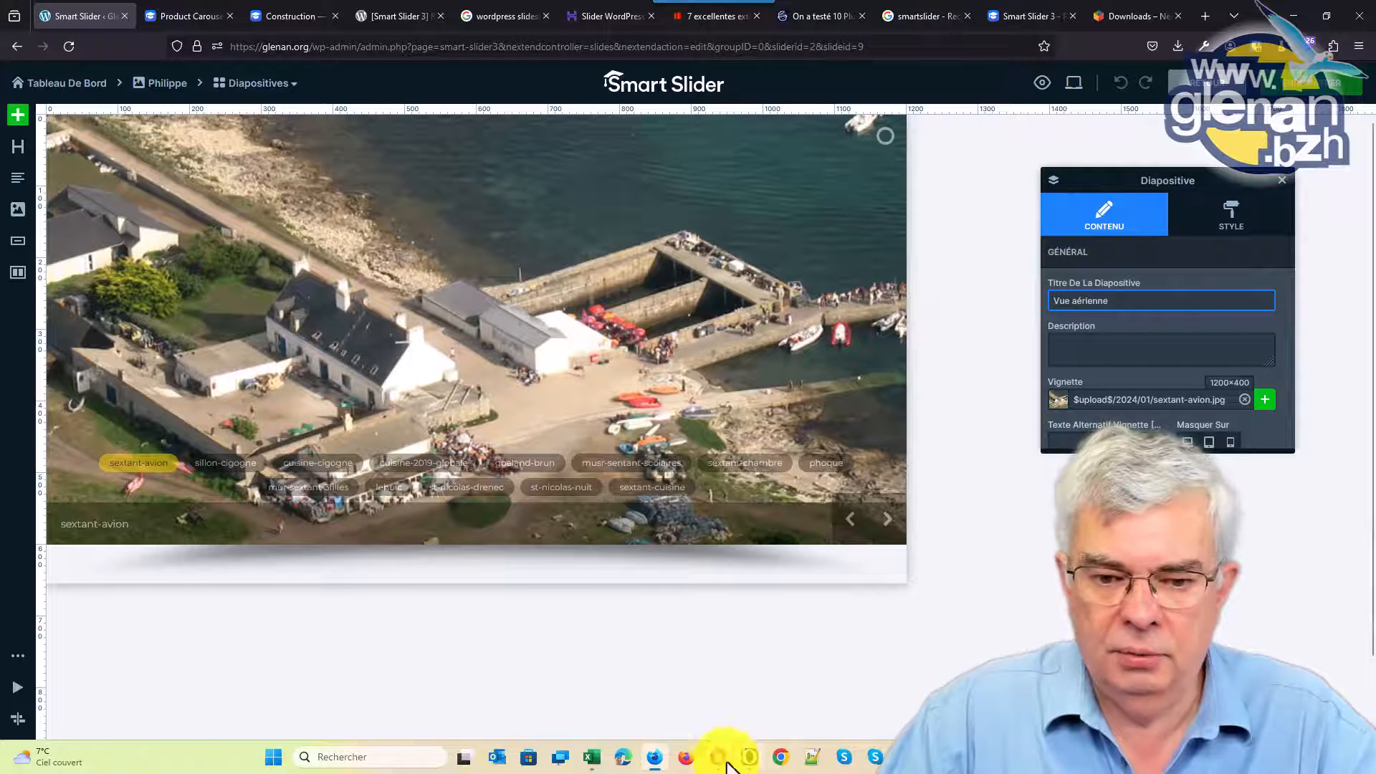
Step: Copy the sextant-avion.jpg description from the workbook into the slide's description and remove the trailing line break
mouse_move(600, 763)
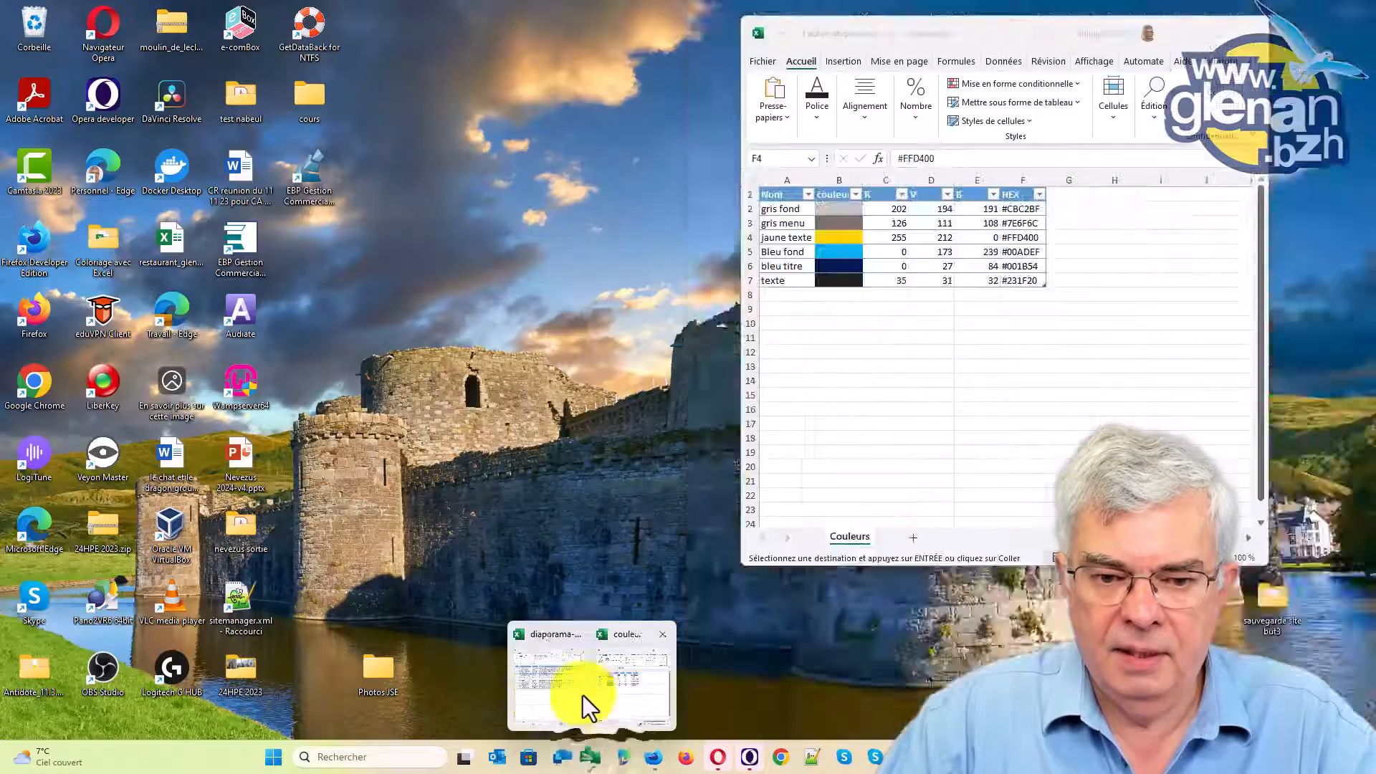
click(543, 686)
click(988, 191)
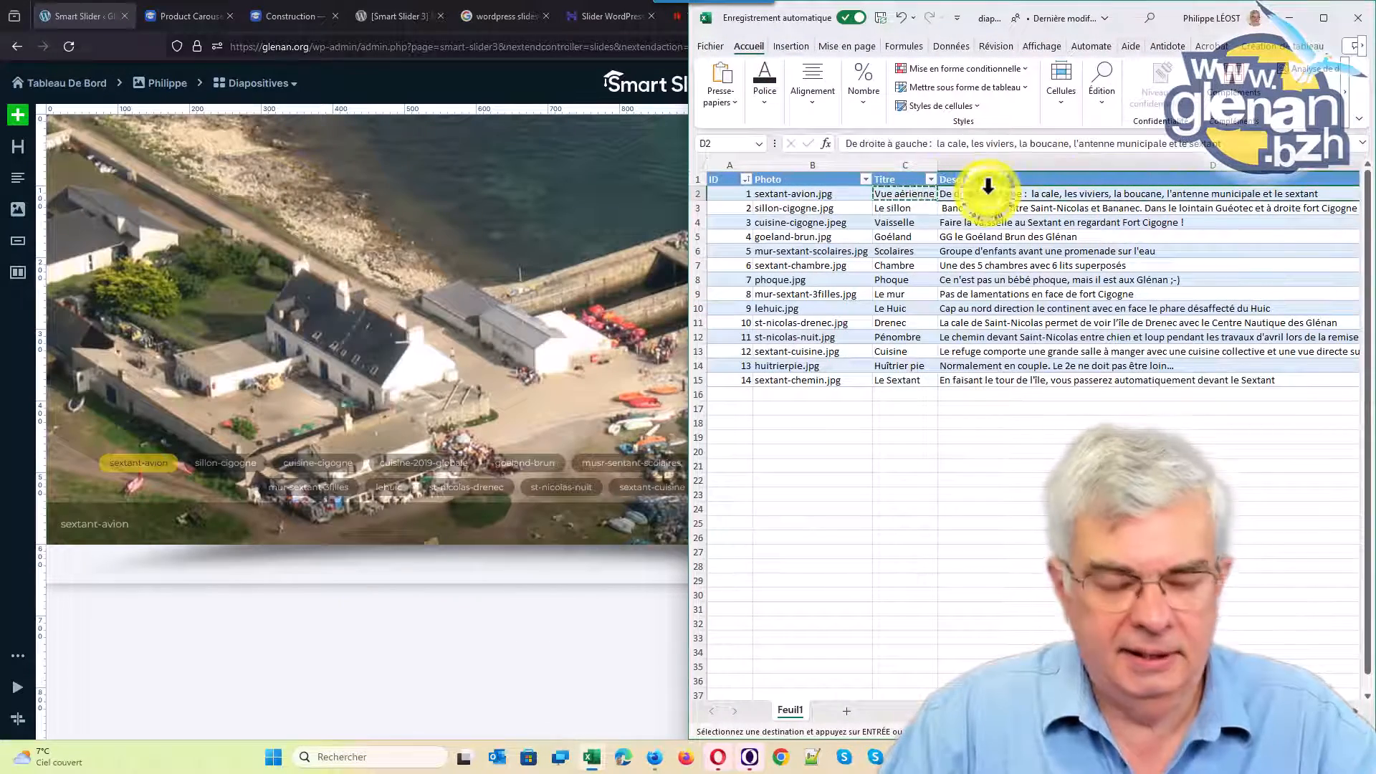
click(545, 71)
click(1104, 348)
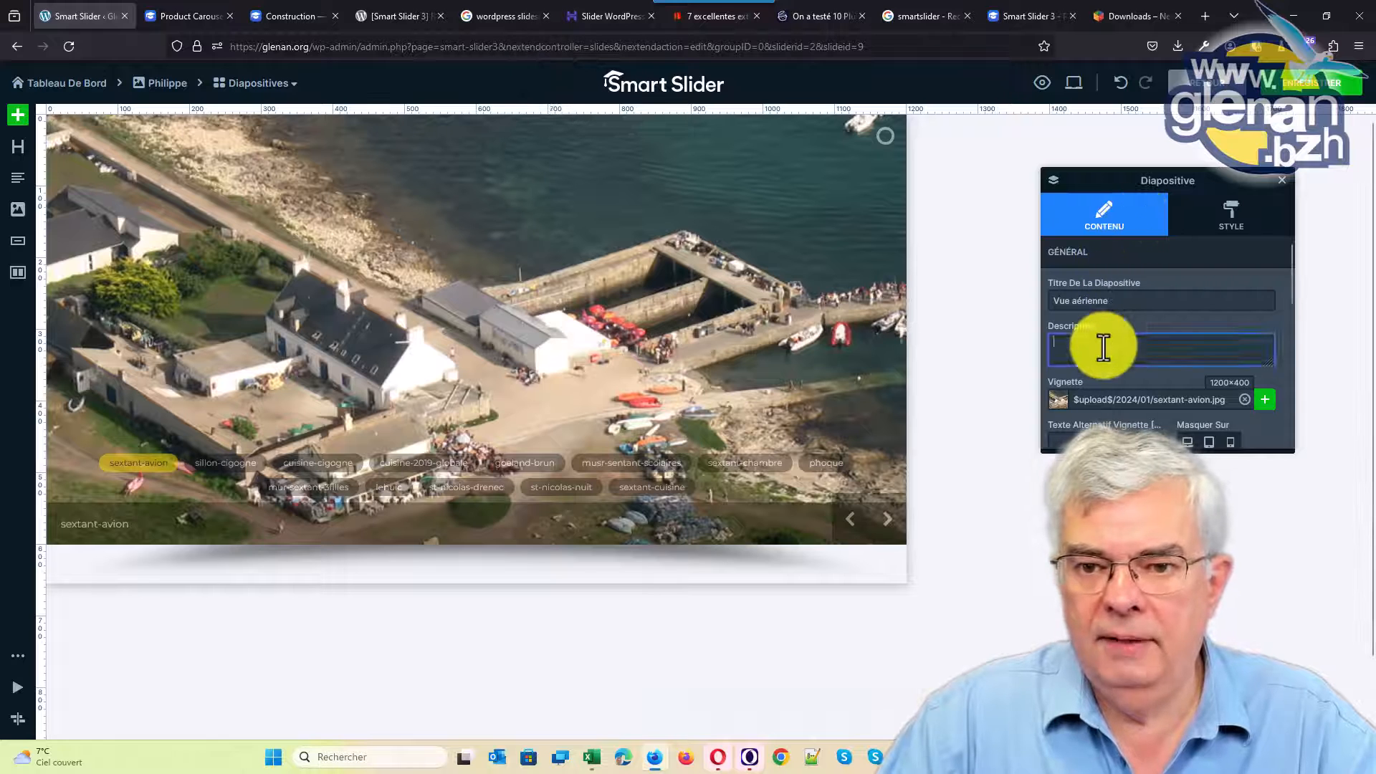
key(ctrl+v)
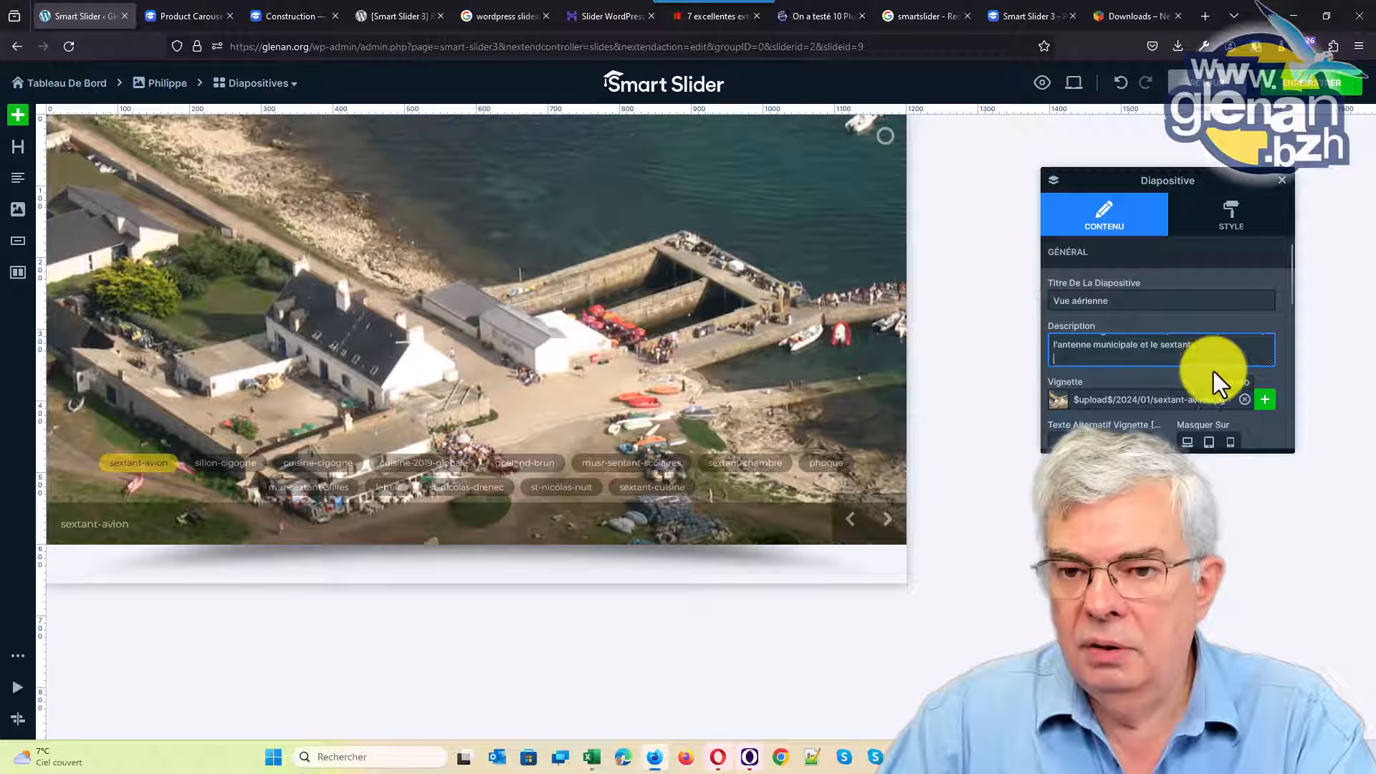
key(BackSpace)
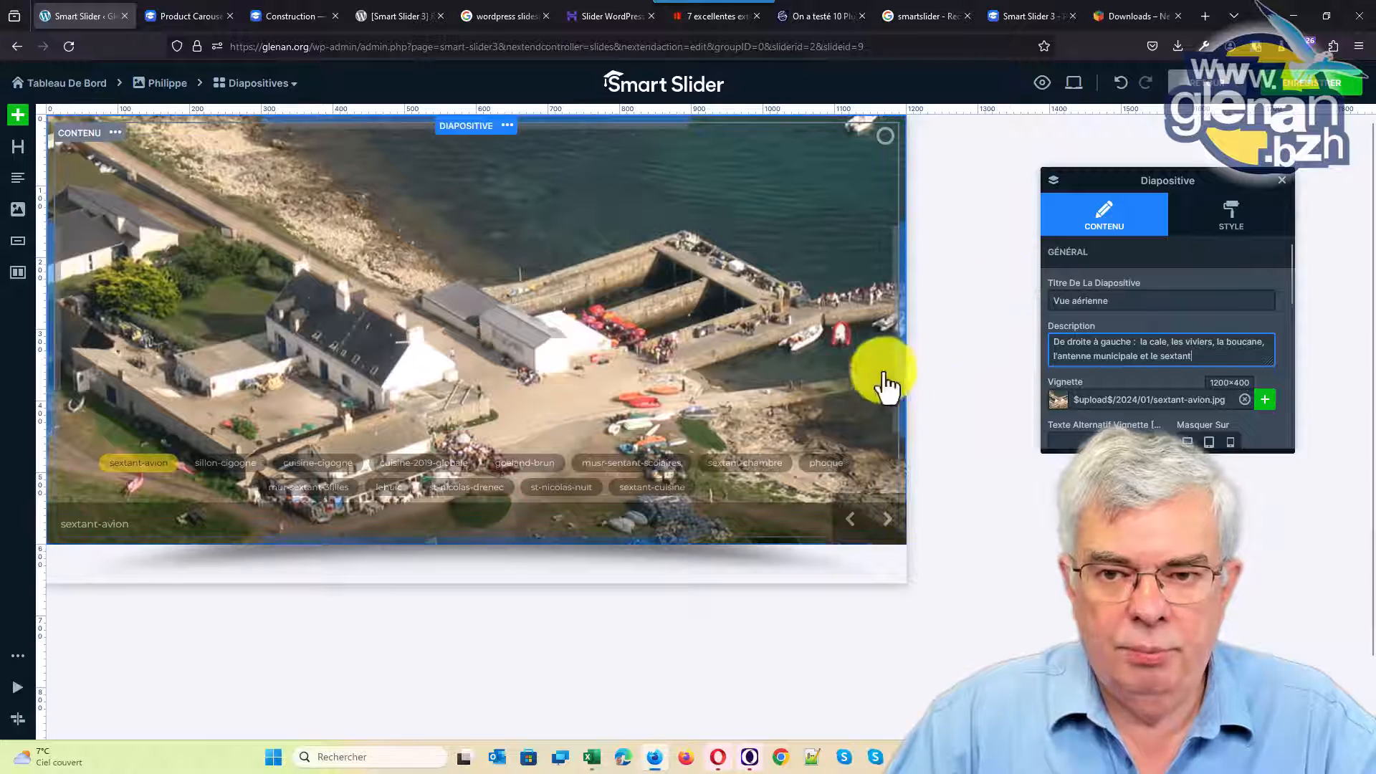
Step: Save the slide, return to the slider overview, check the slideshow in the preview, and close the preview
click(1330, 82)
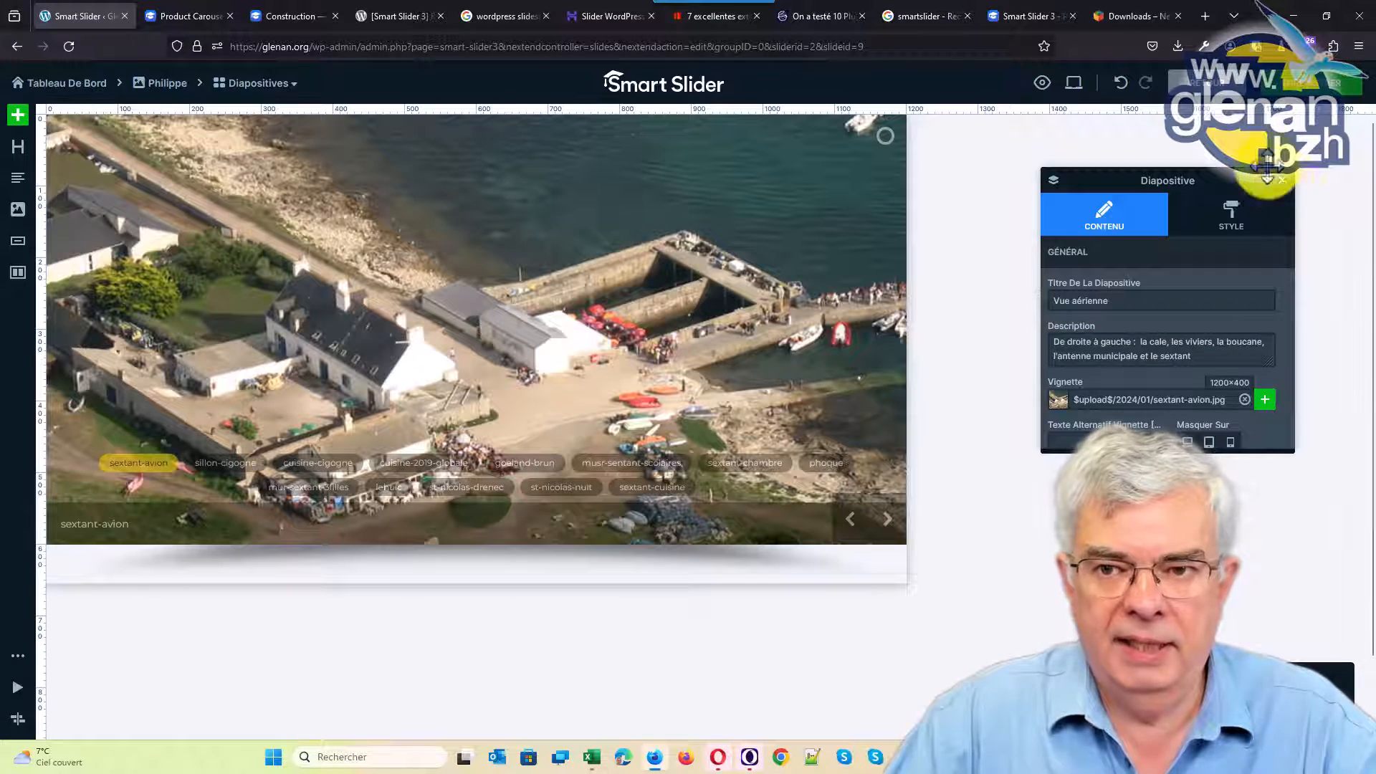
click(1211, 89)
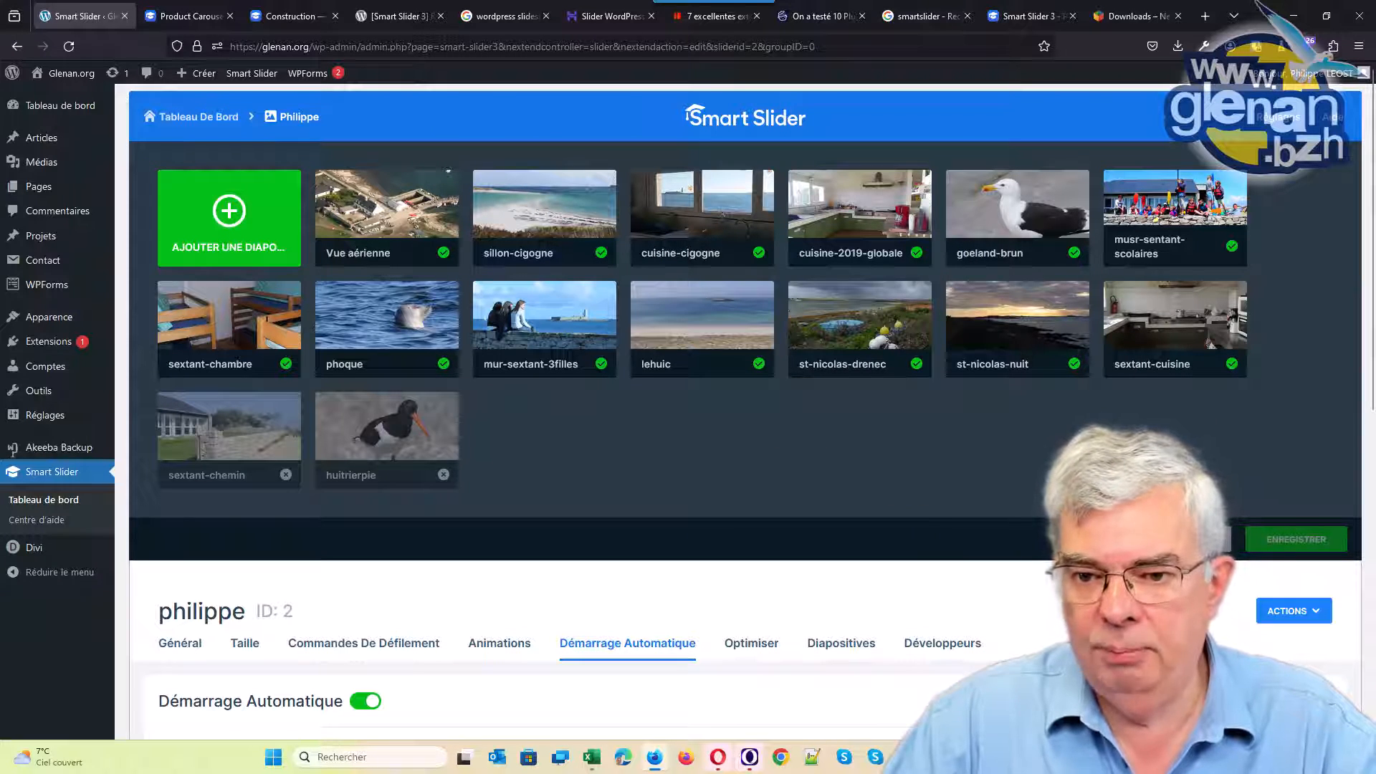
click(1055, 536)
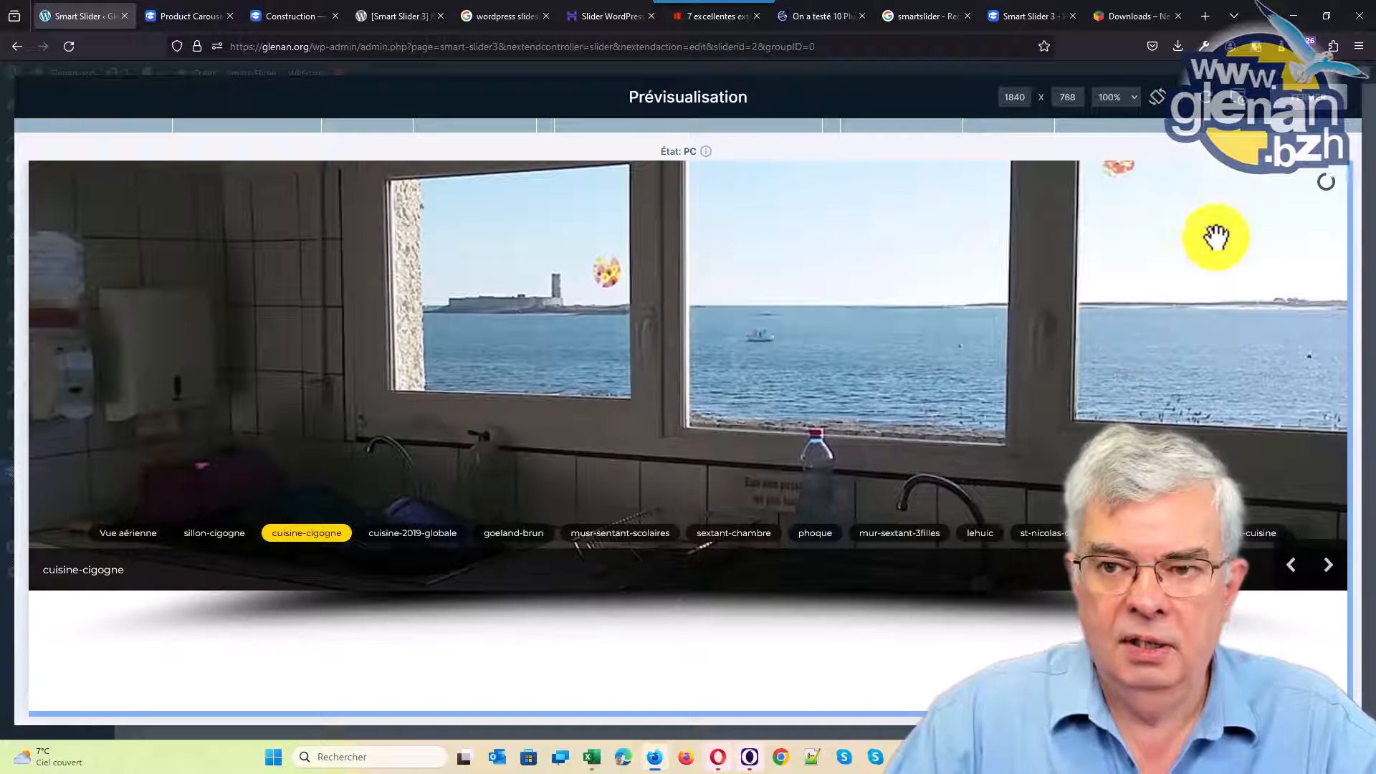
click(1301, 97)
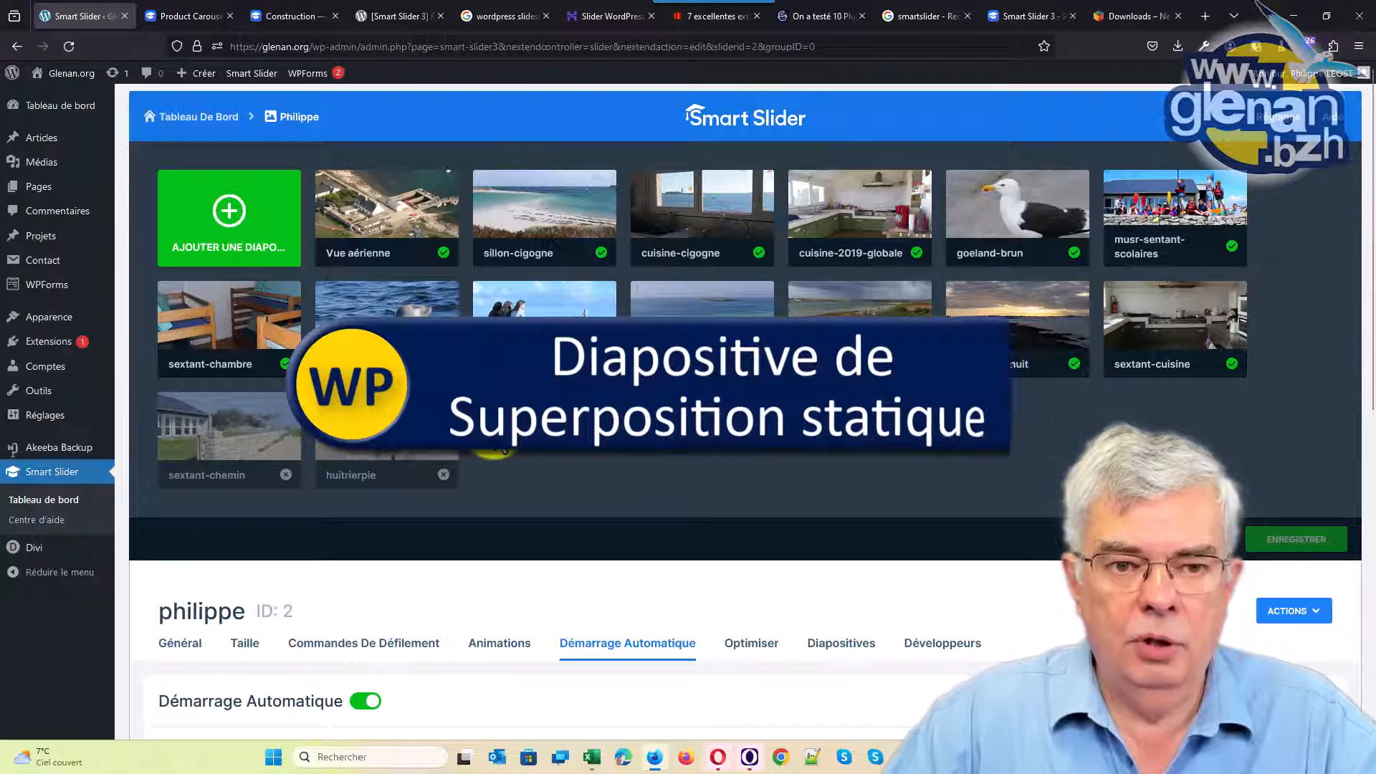
Step: Add a static overlay slide (Superposition statique) to the slider and open it for editing
click(254, 229)
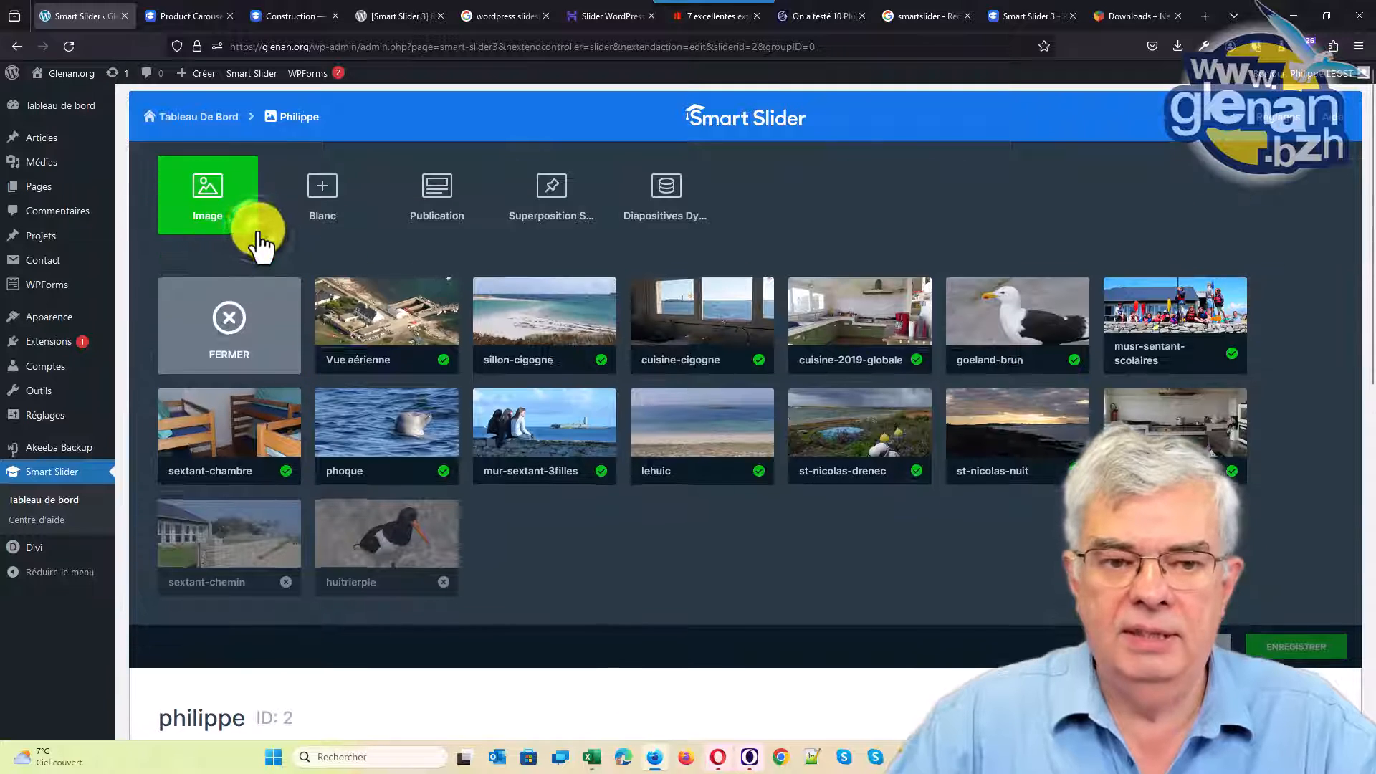
click(552, 185)
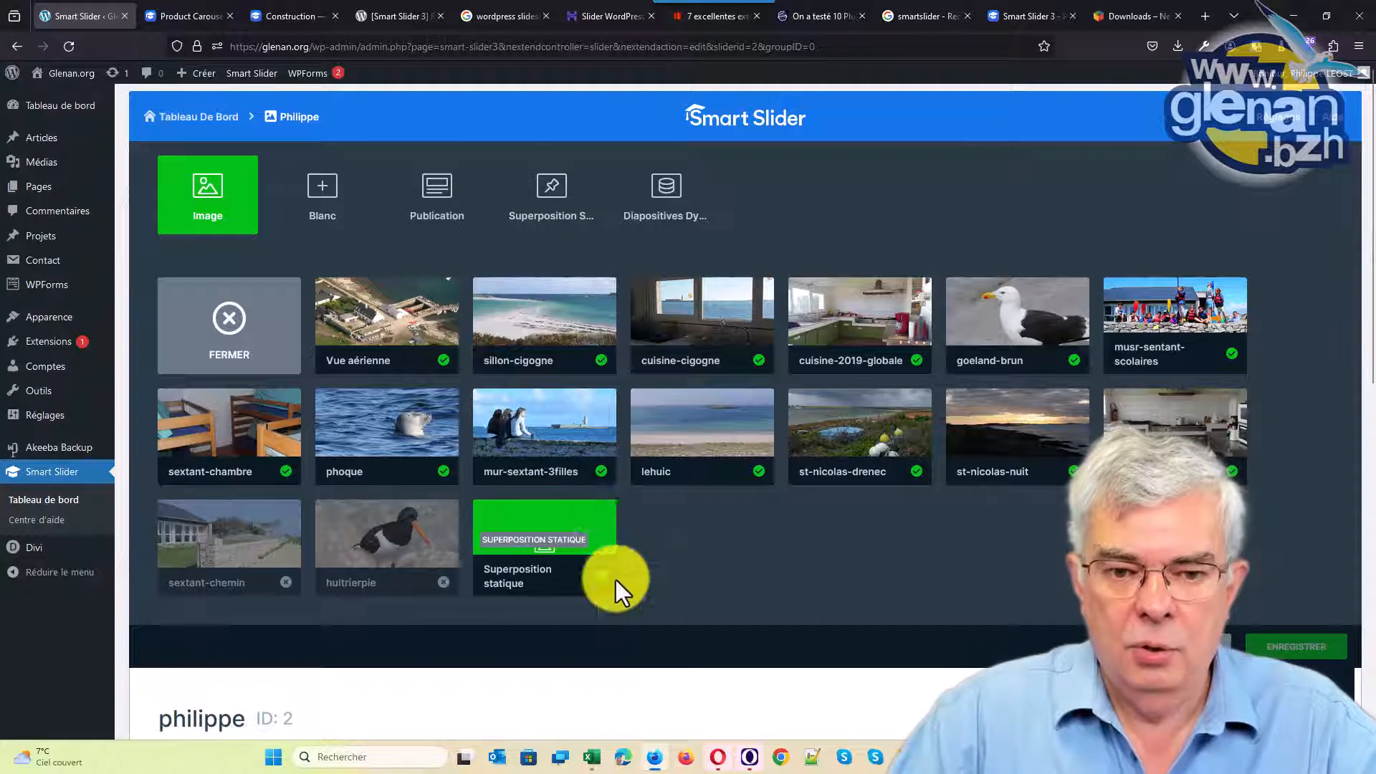
click(544, 531)
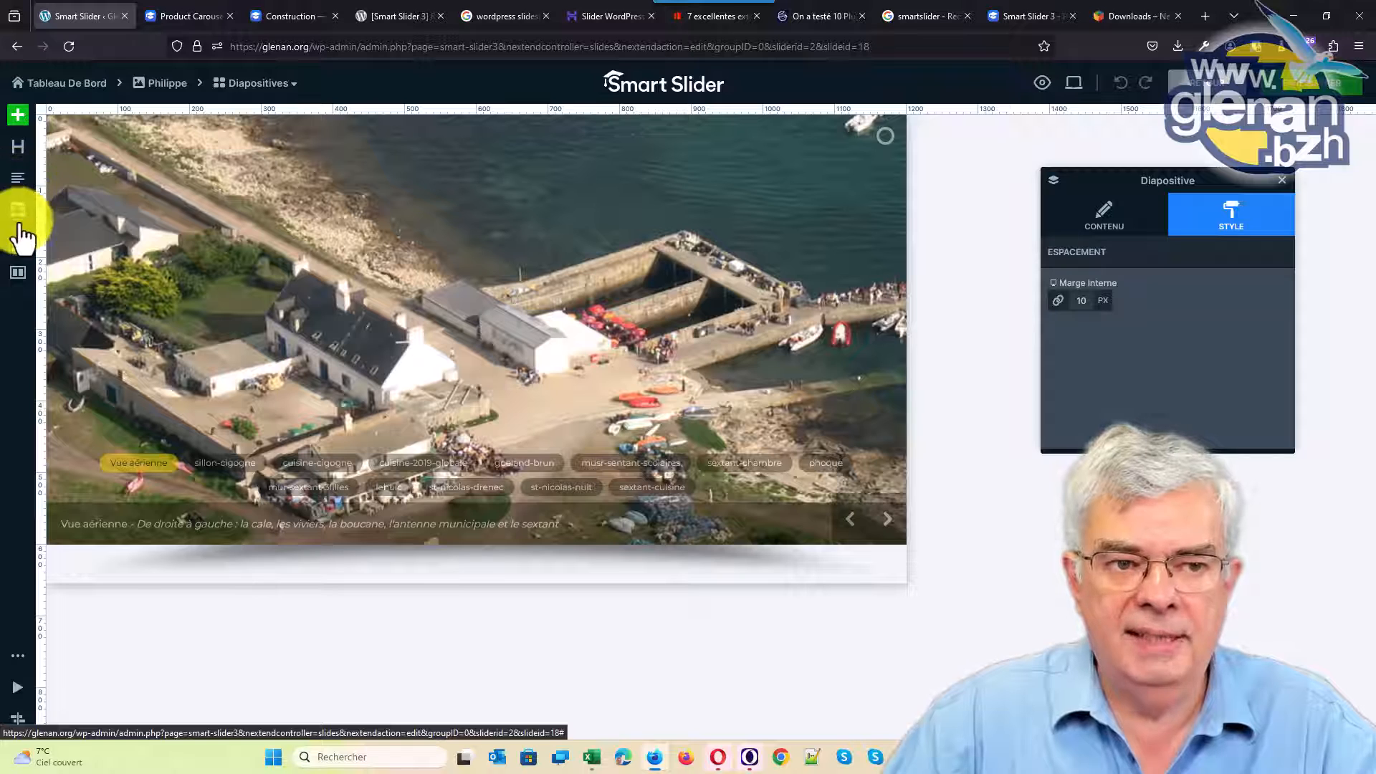
Step: Add an image layer to the static overlay and use logo-glenan-accueil.png from the media library as its picture
click(18, 116)
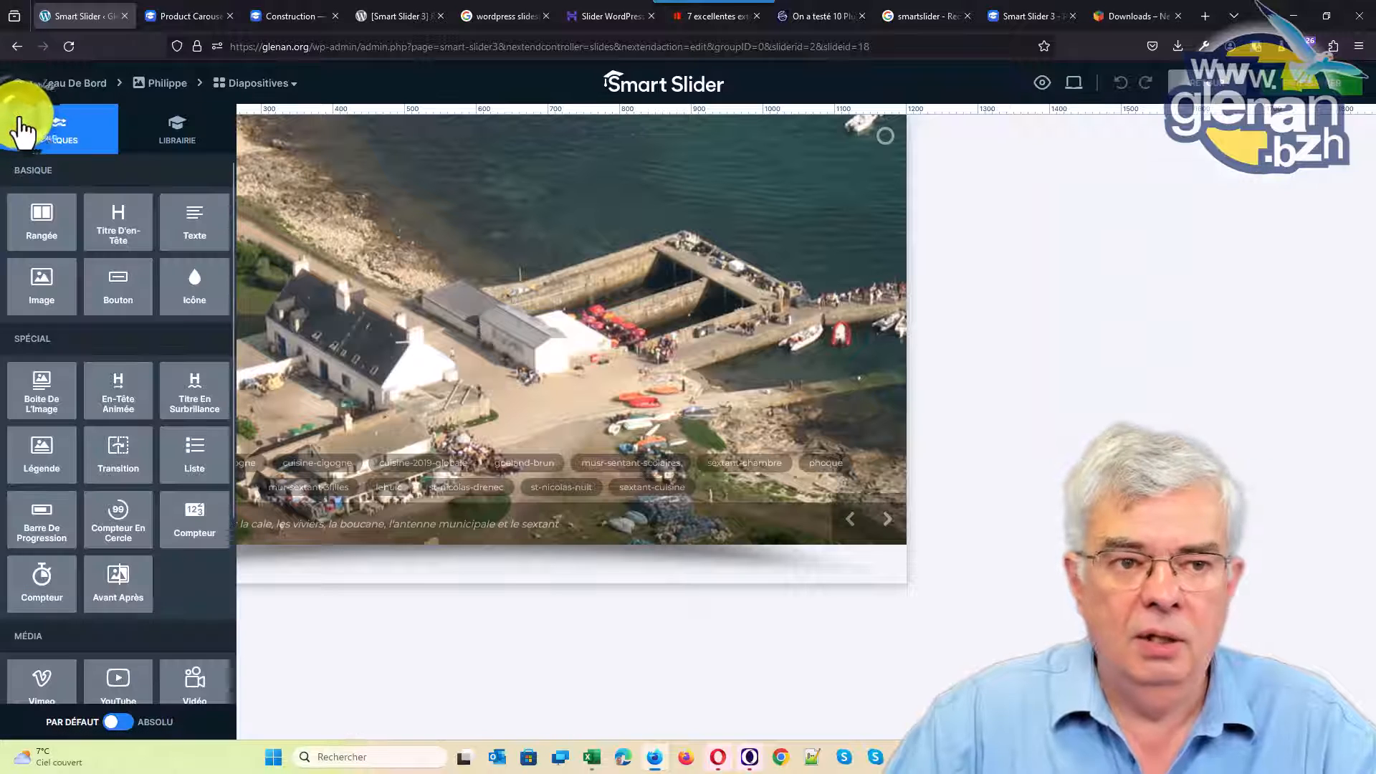
scroll(100, 398, down, 3)
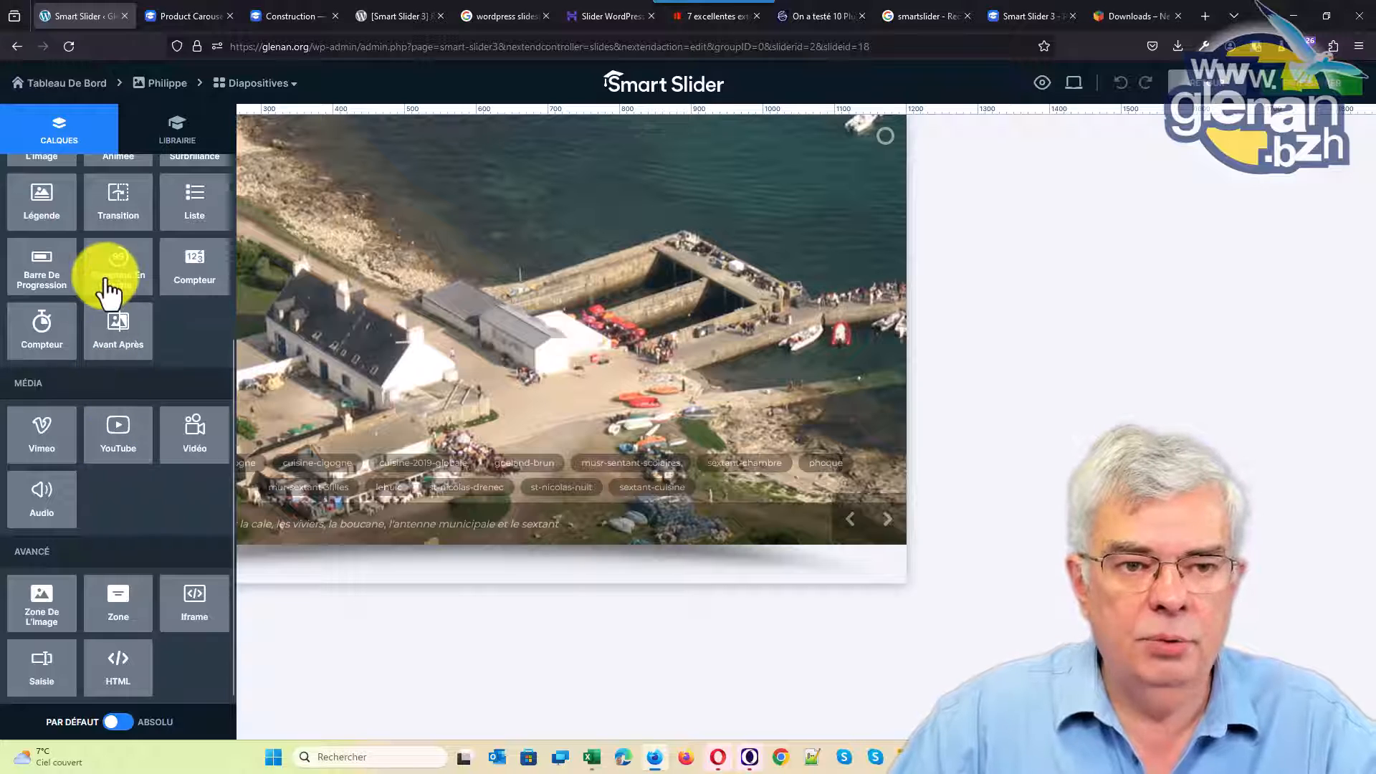
scroll(109, 291, up, 3)
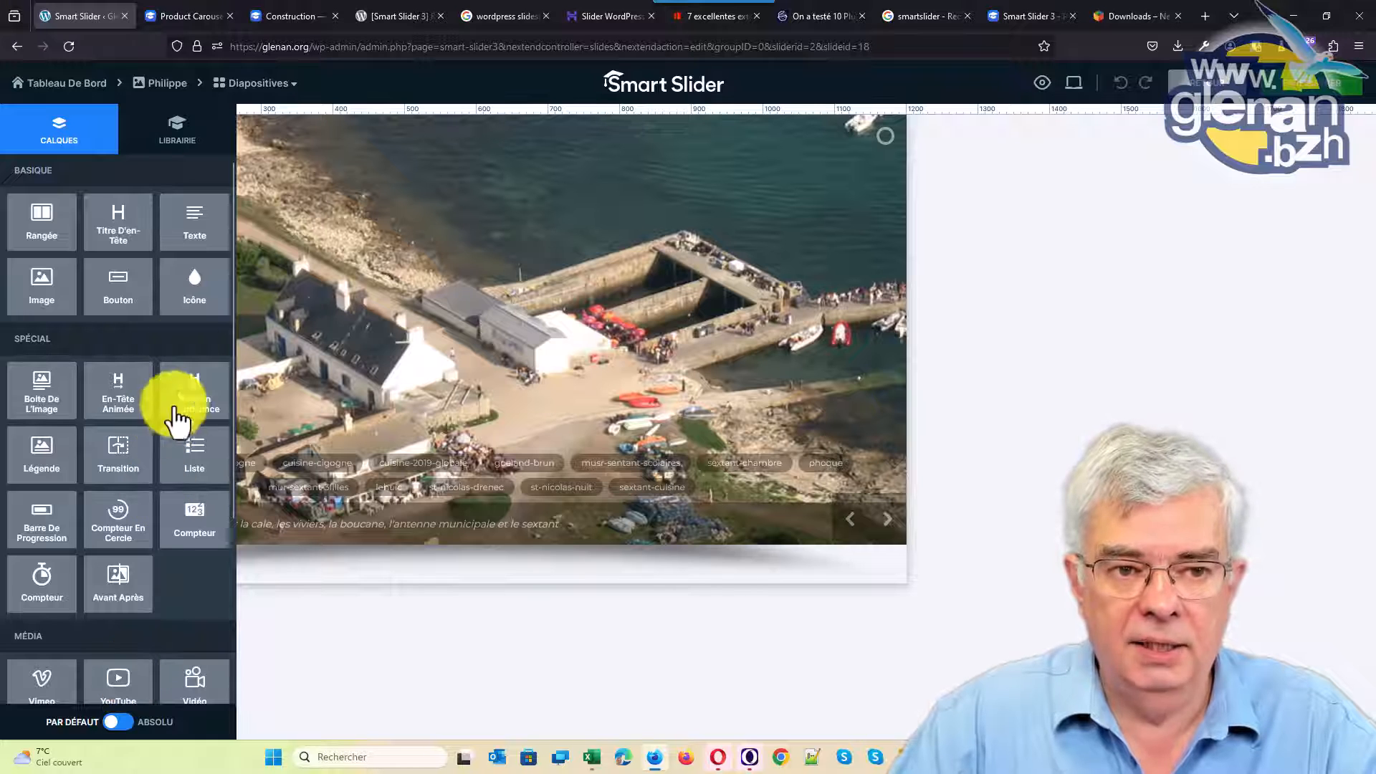
click(42, 290)
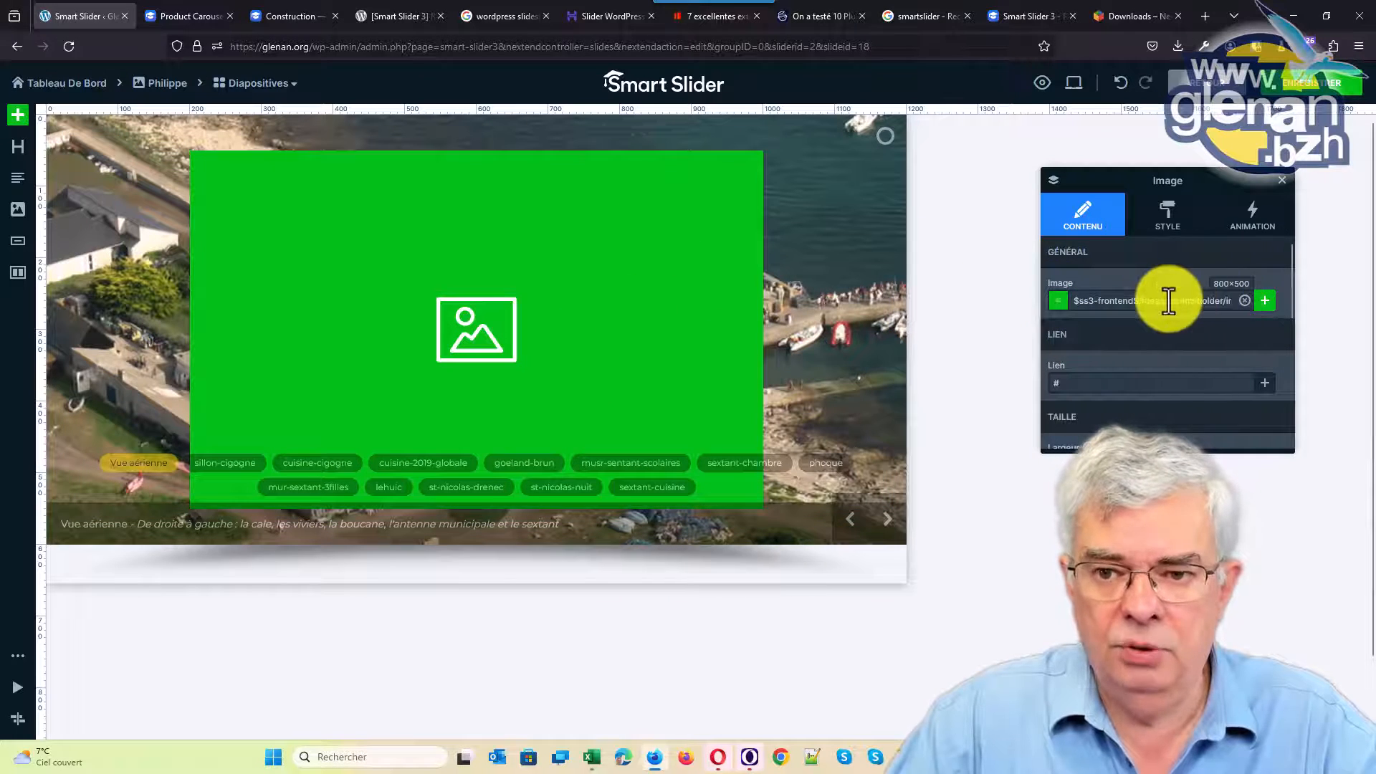
click(1265, 300)
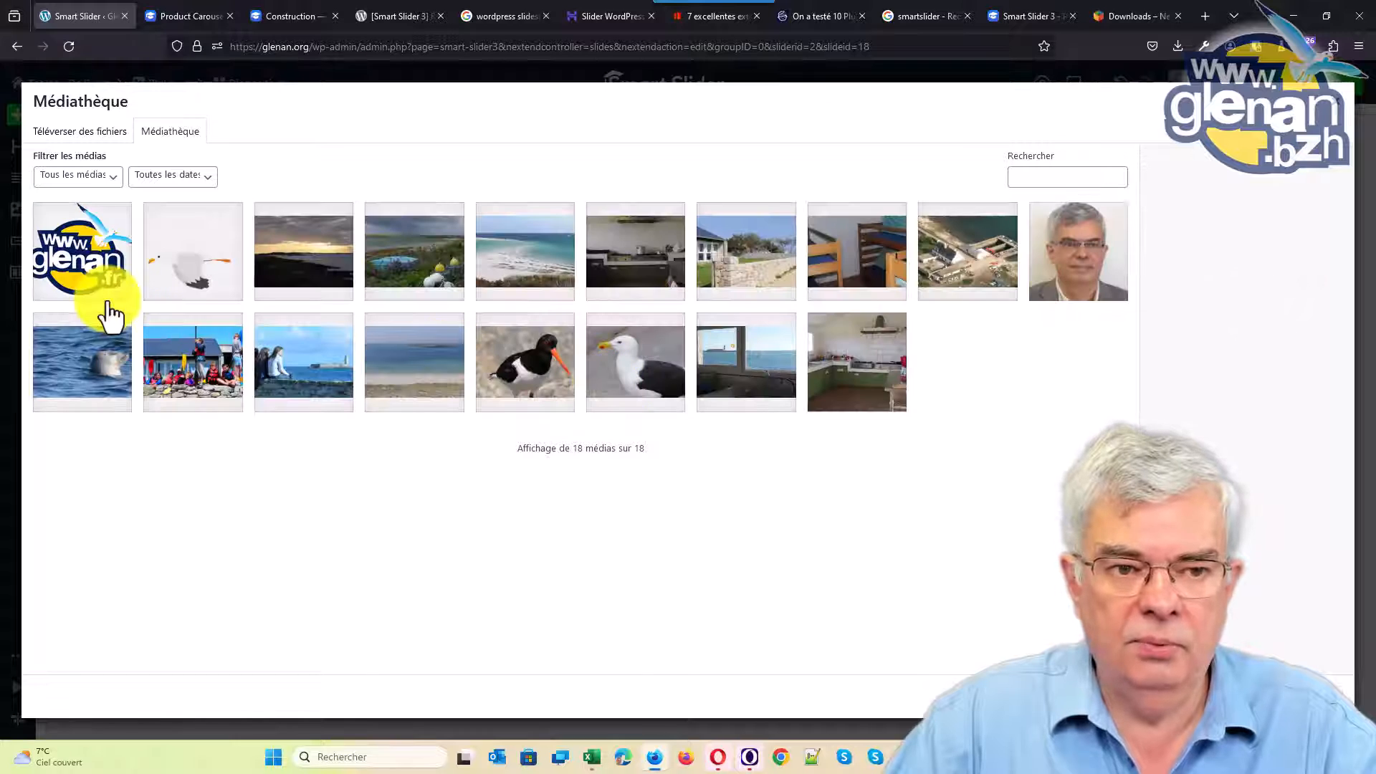
click(65, 254)
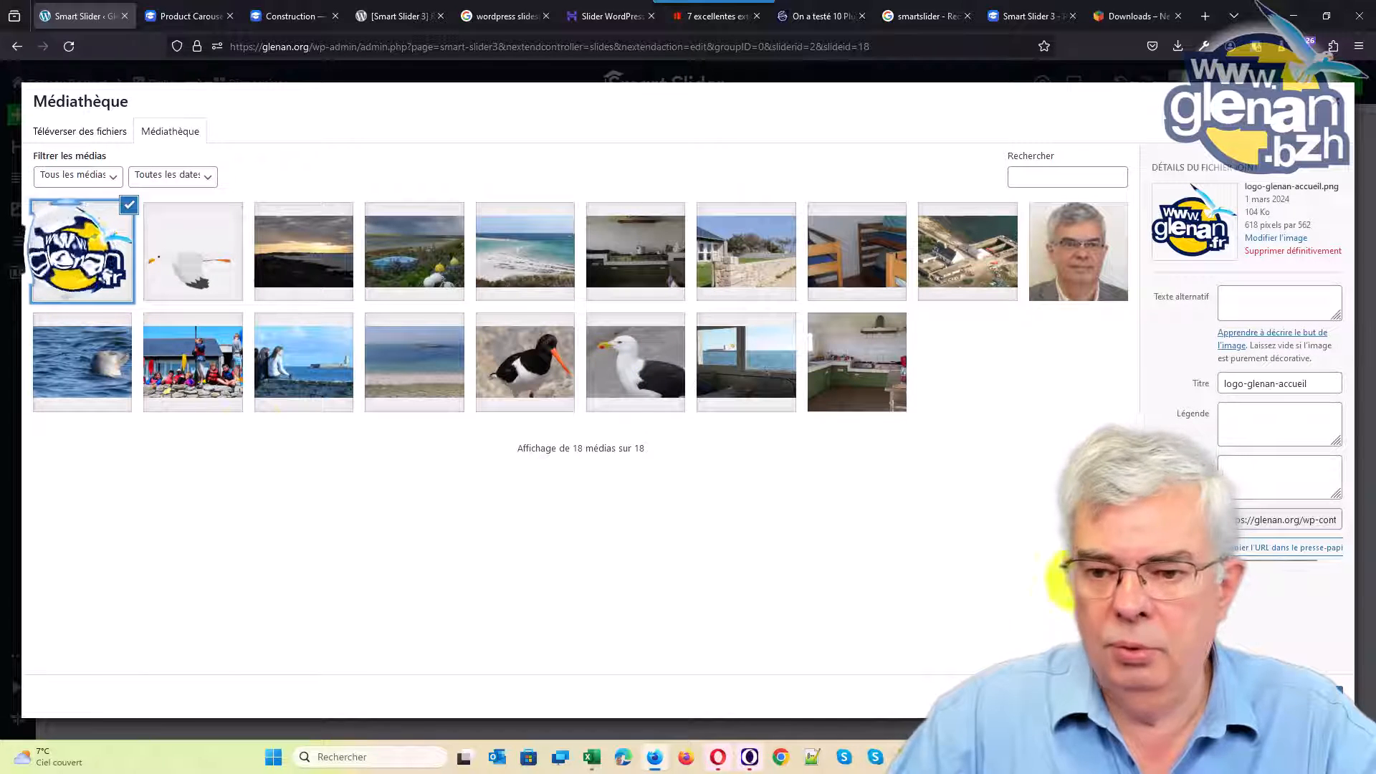
click(1313, 693)
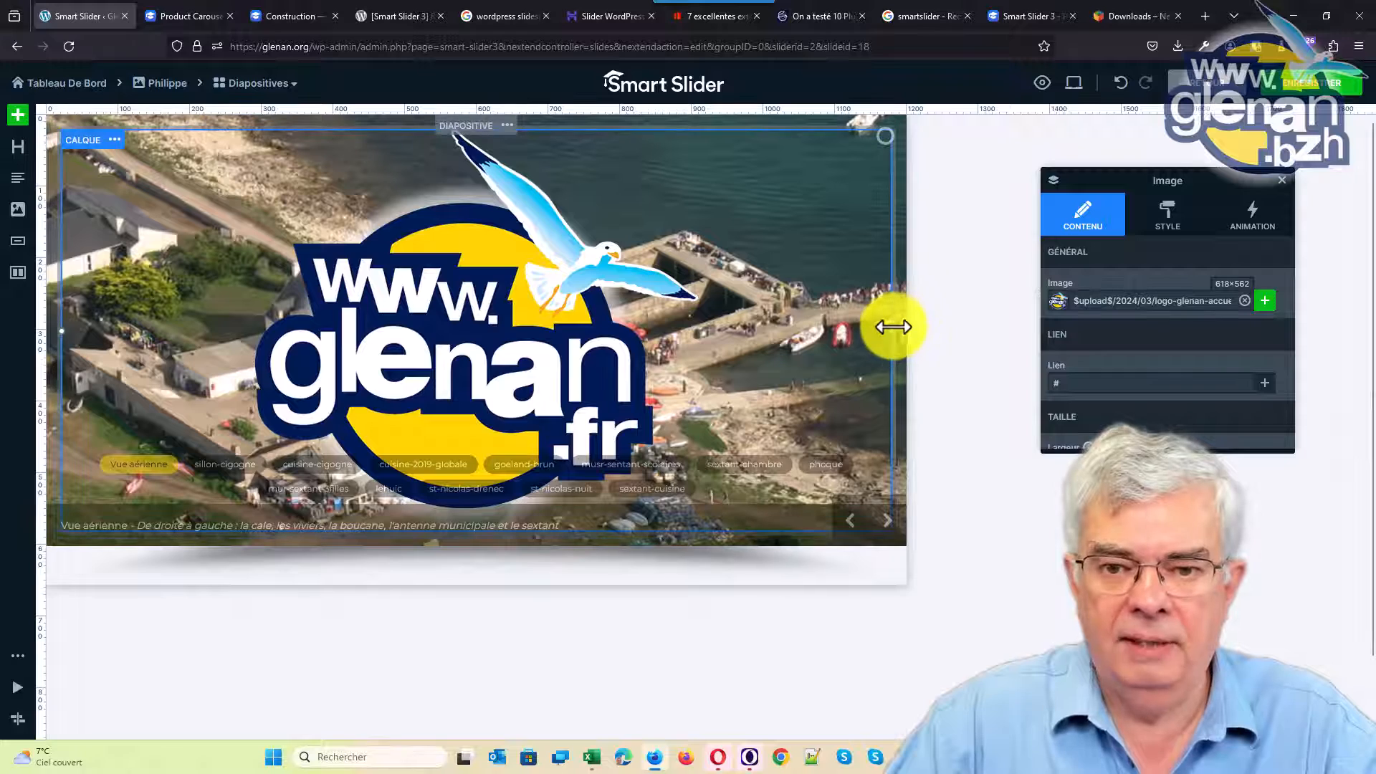
Step: Shrink the logo layer to about 175 px wide and change its position mode to Absolu
drag(891, 331, 538, 339)
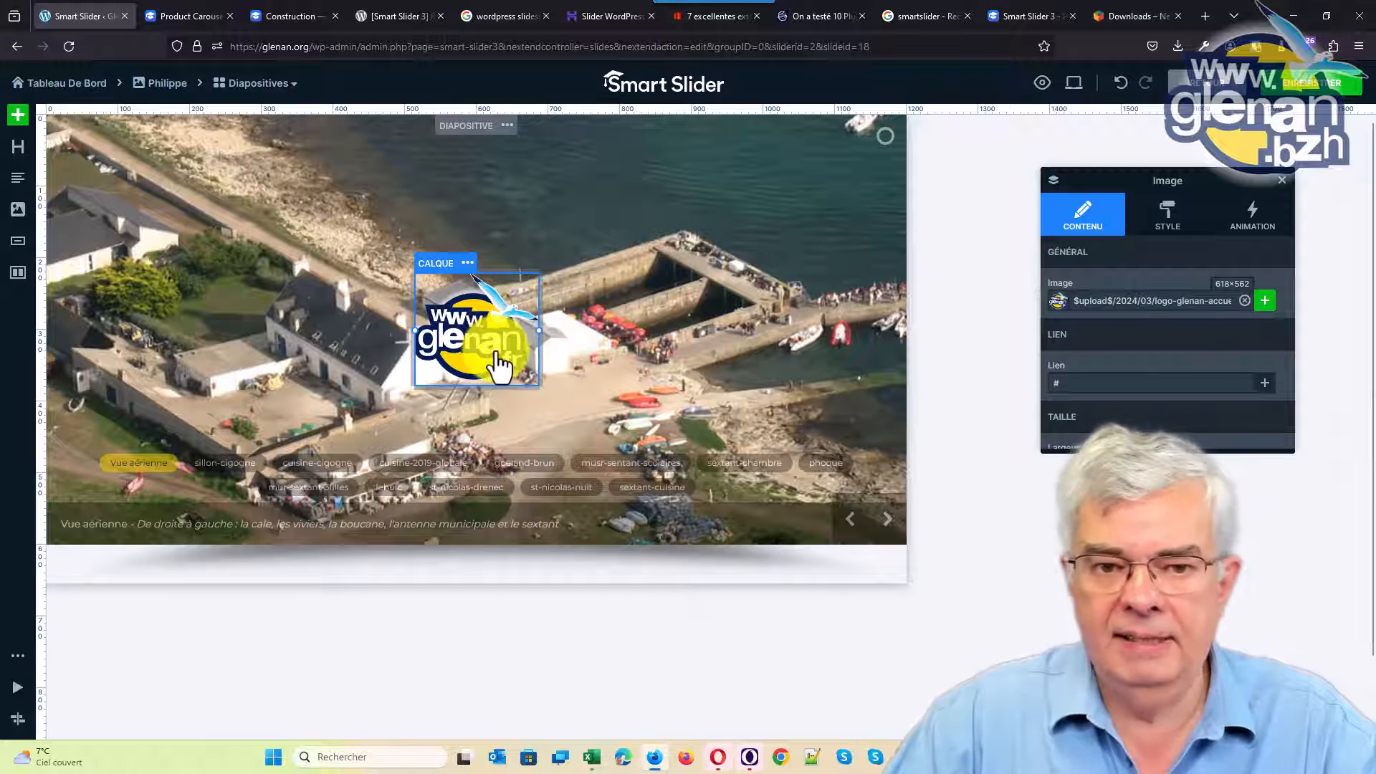
drag(485, 371, 151, 218)
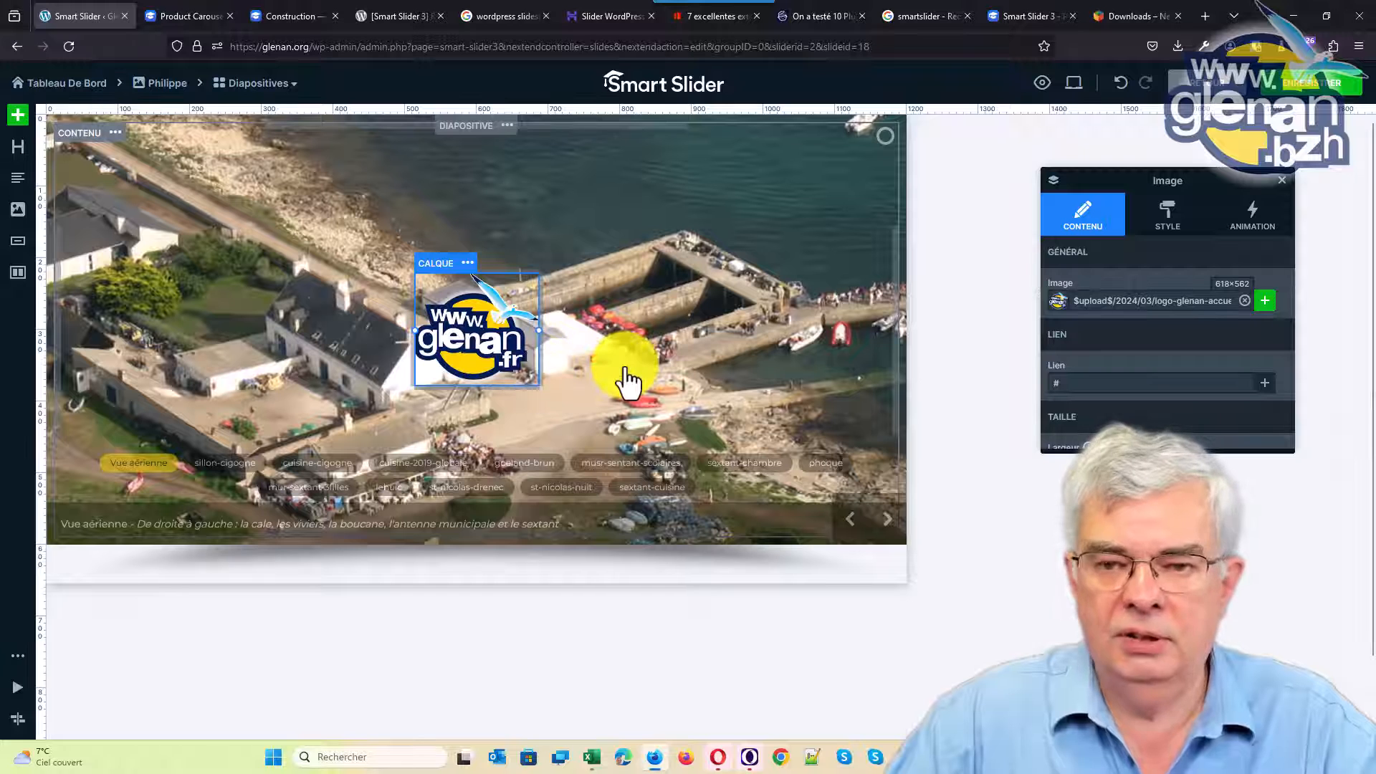
click(1175, 230)
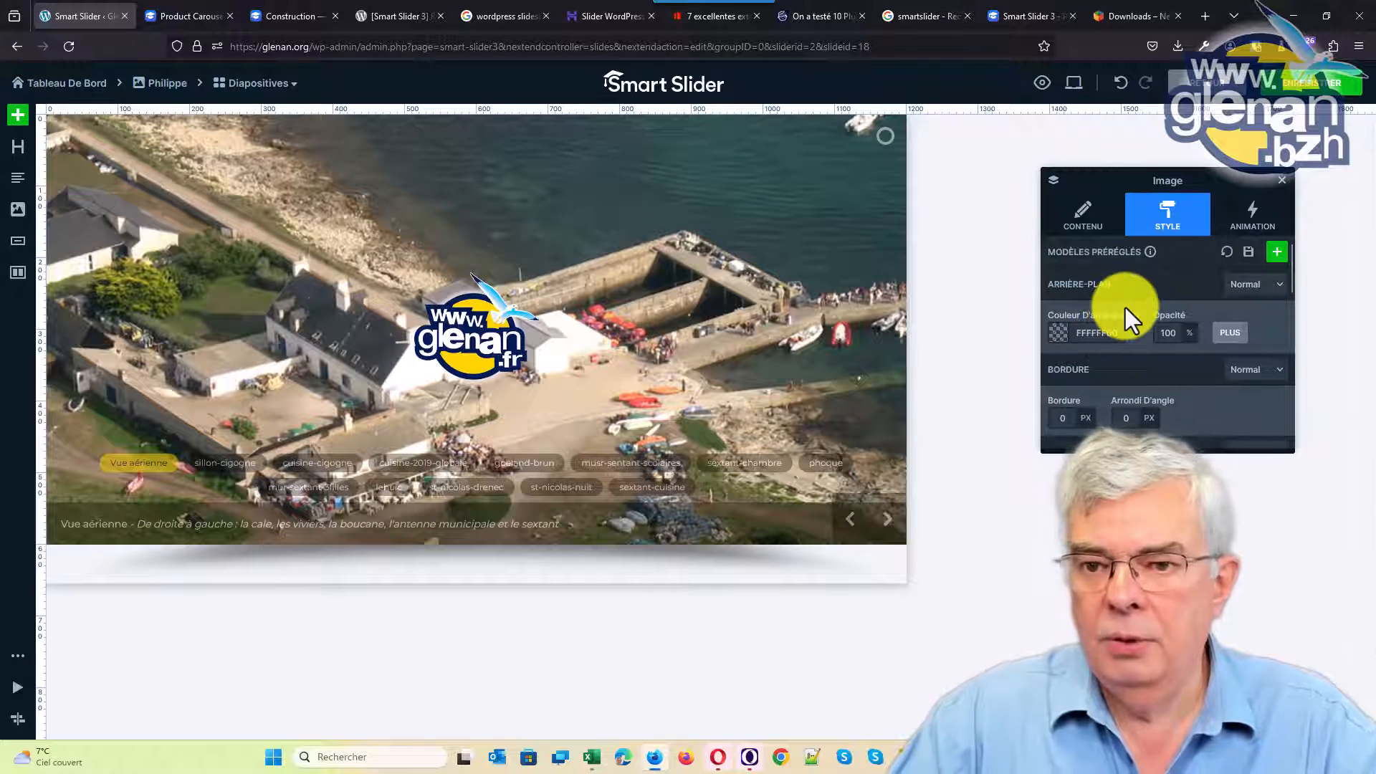
scroll(1125, 308, down, 1)
scroll(1125, 308, down, 3)
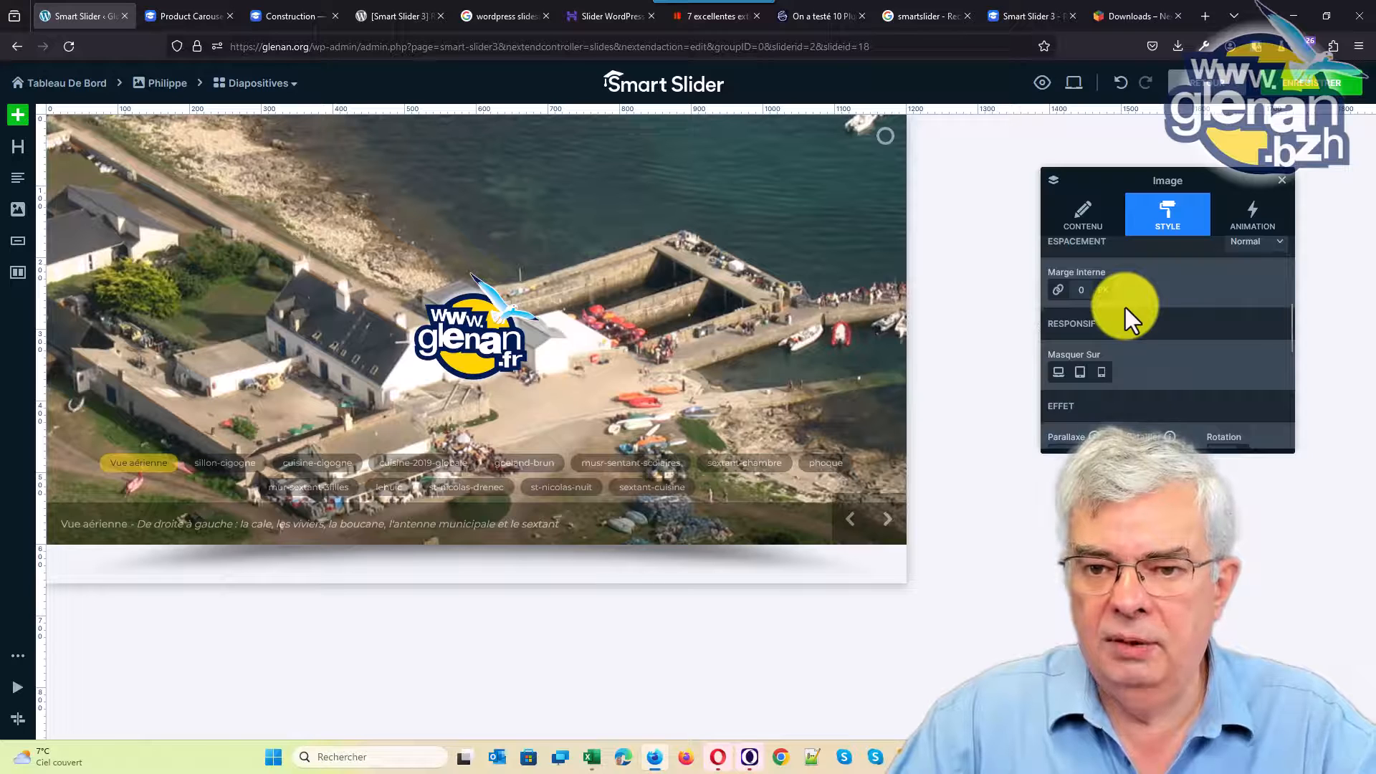
scroll(1125, 307, down, 3)
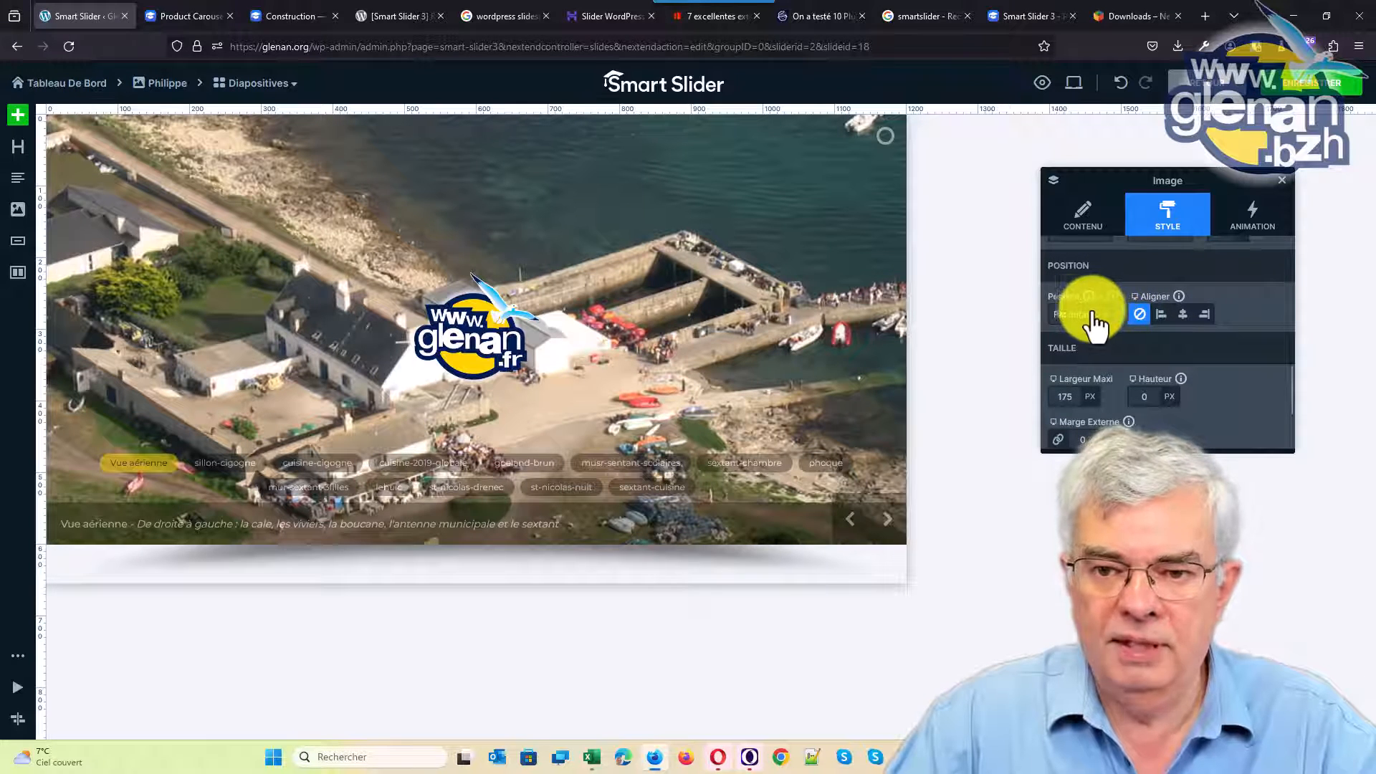
click(1096, 314)
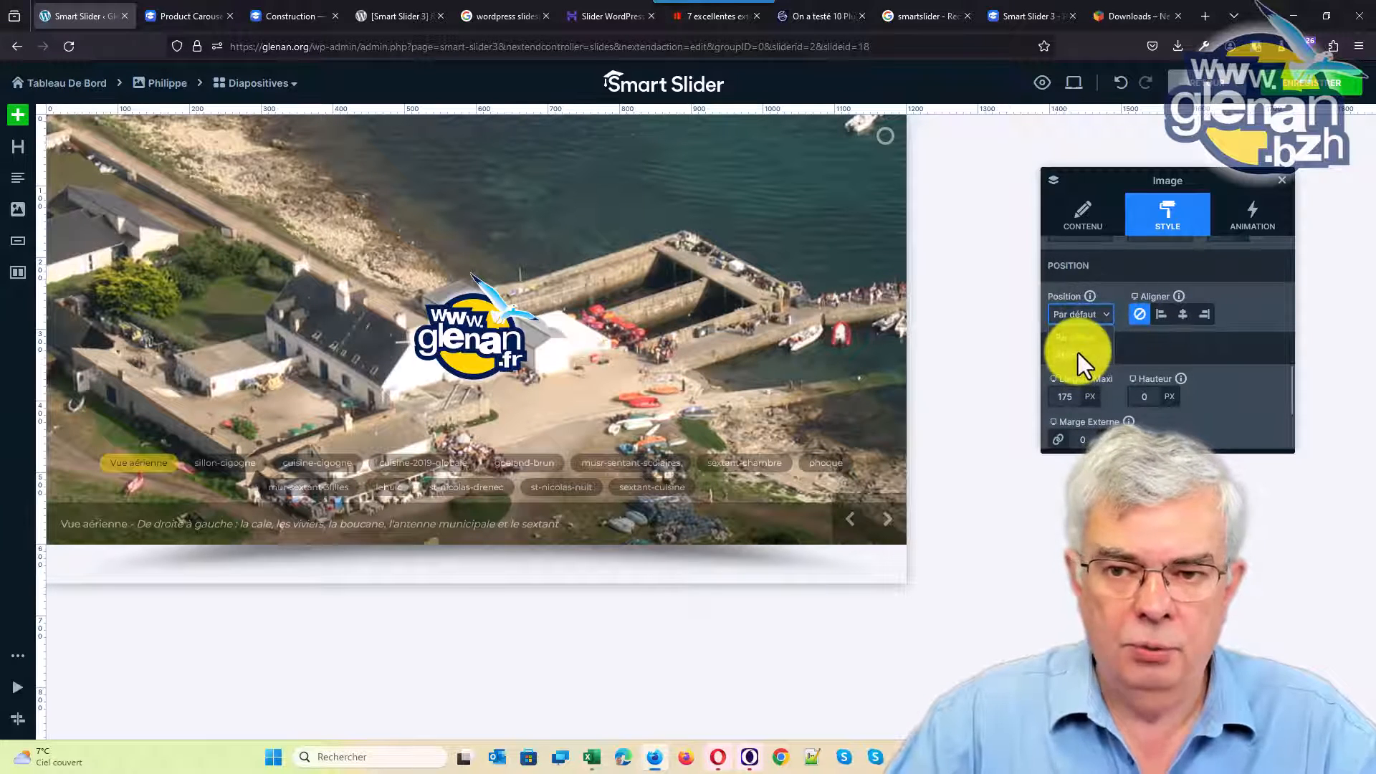
click(1078, 353)
Step: Move the logo to the photo's upper-left corner and set its Gauche and Haut offsets to 0 px
click(483, 343)
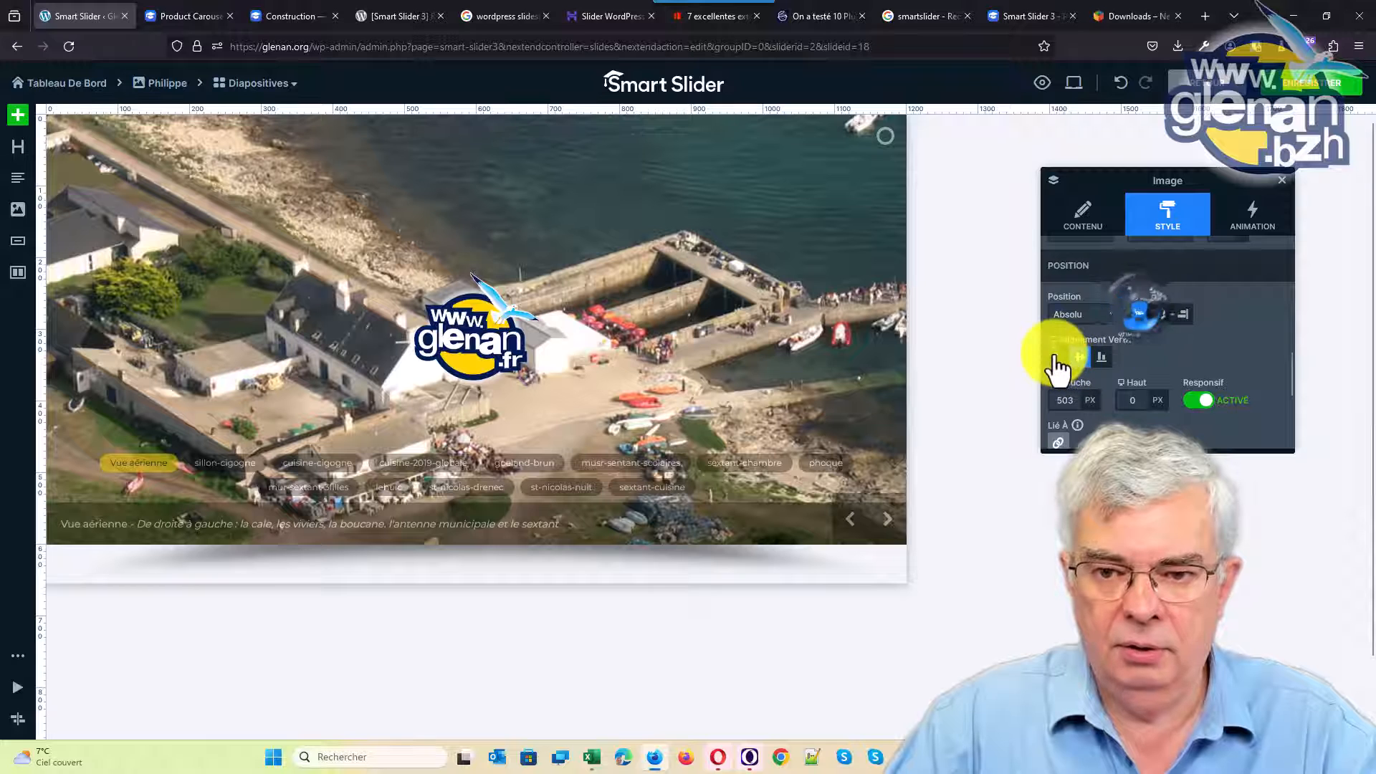
drag(461, 332, 122, 198)
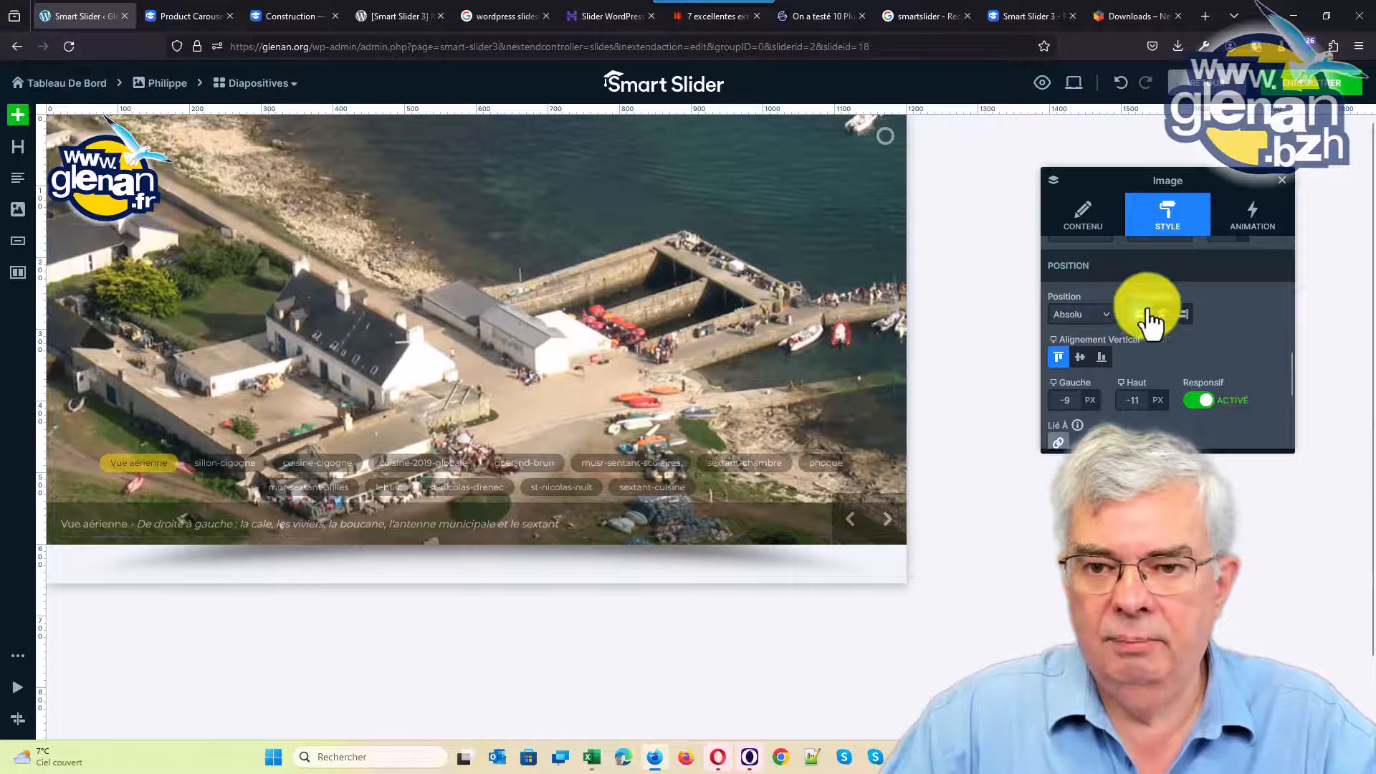
click(1131, 405)
text(0)
click(1066, 401)
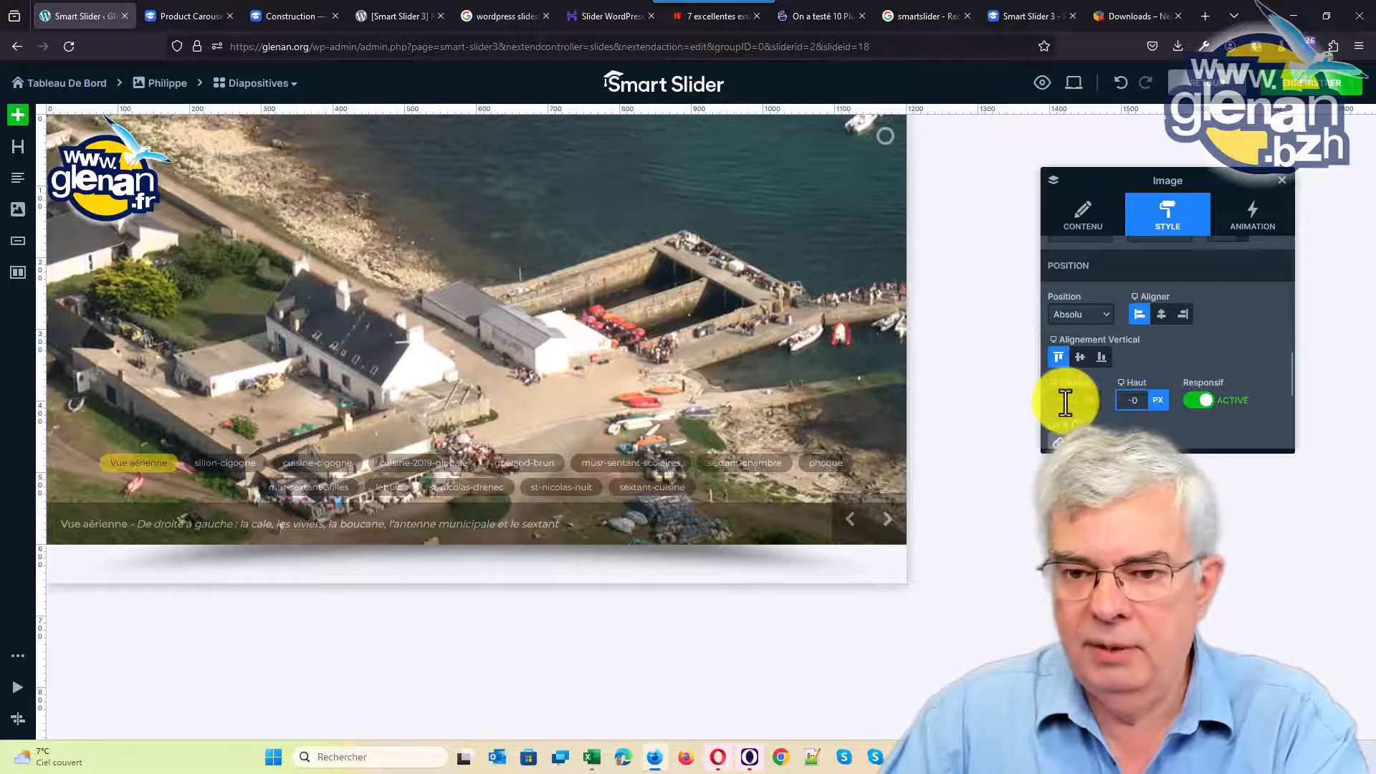
click(1140, 399)
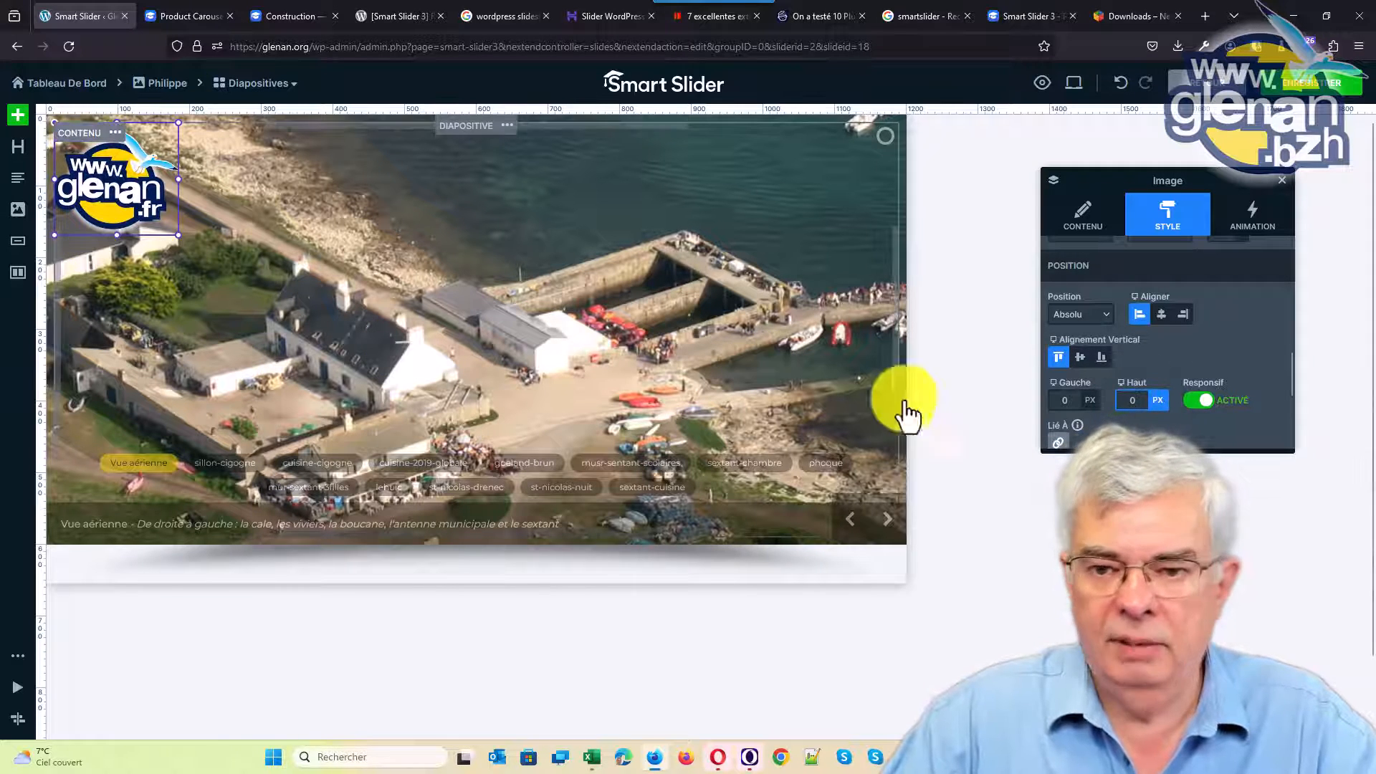
Step: Save the static overlay with the logo, and preview the slider from its overview page
click(727, 369)
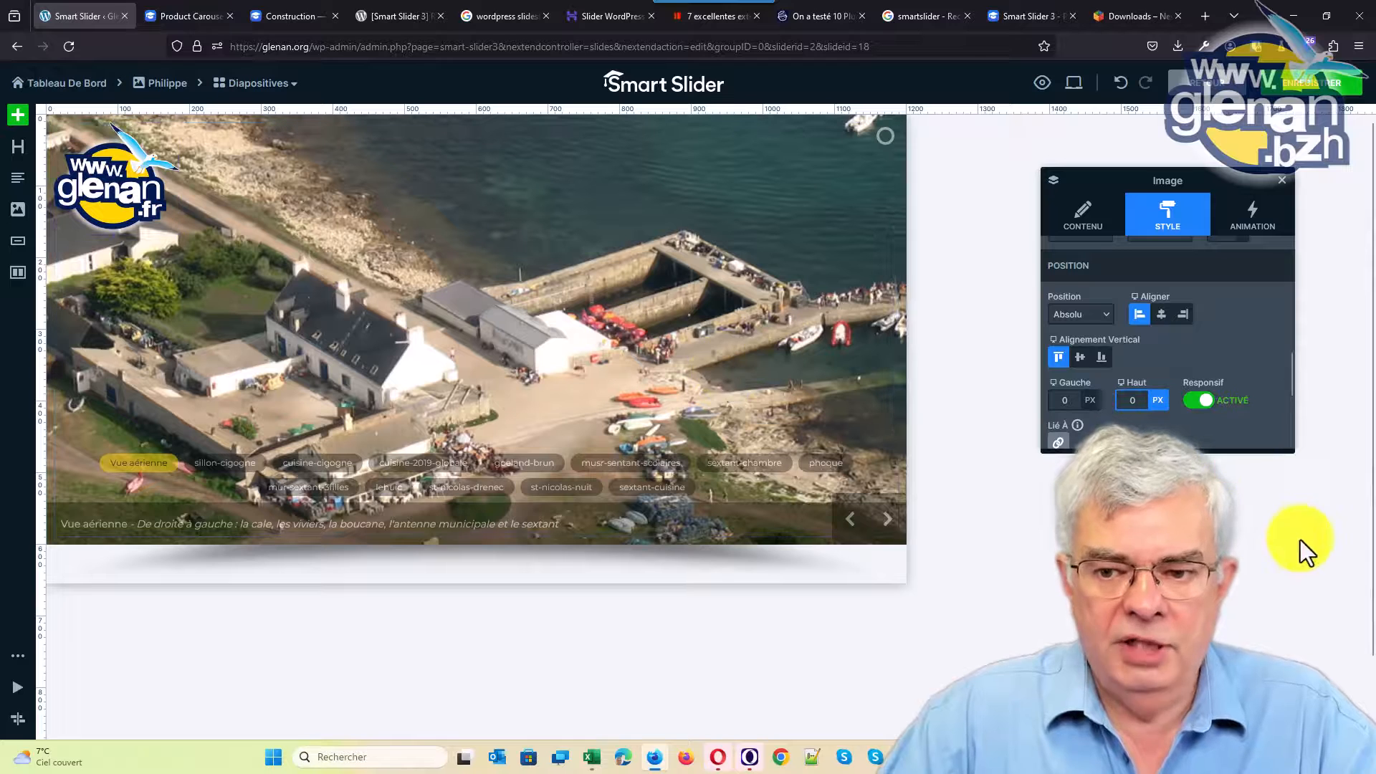
key(ctrl+s)
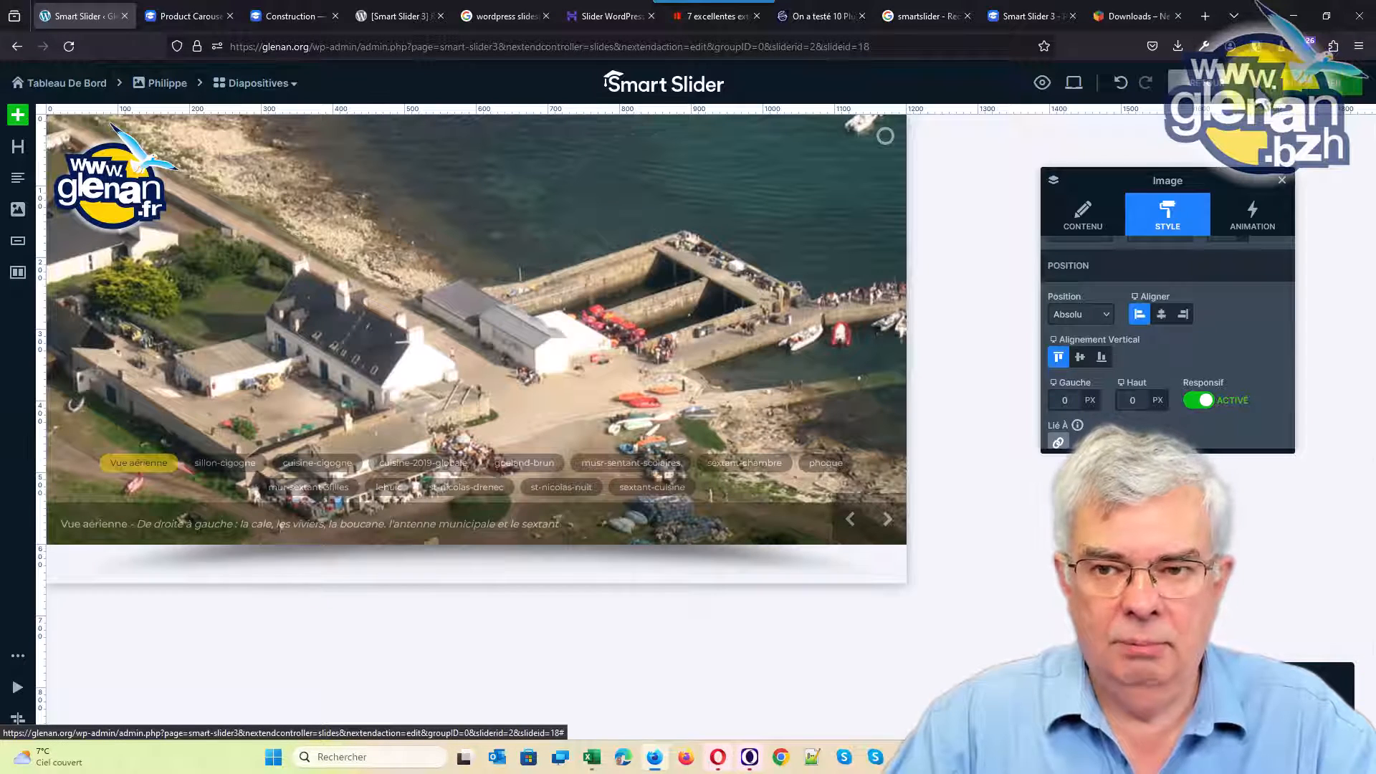
click(1221, 92)
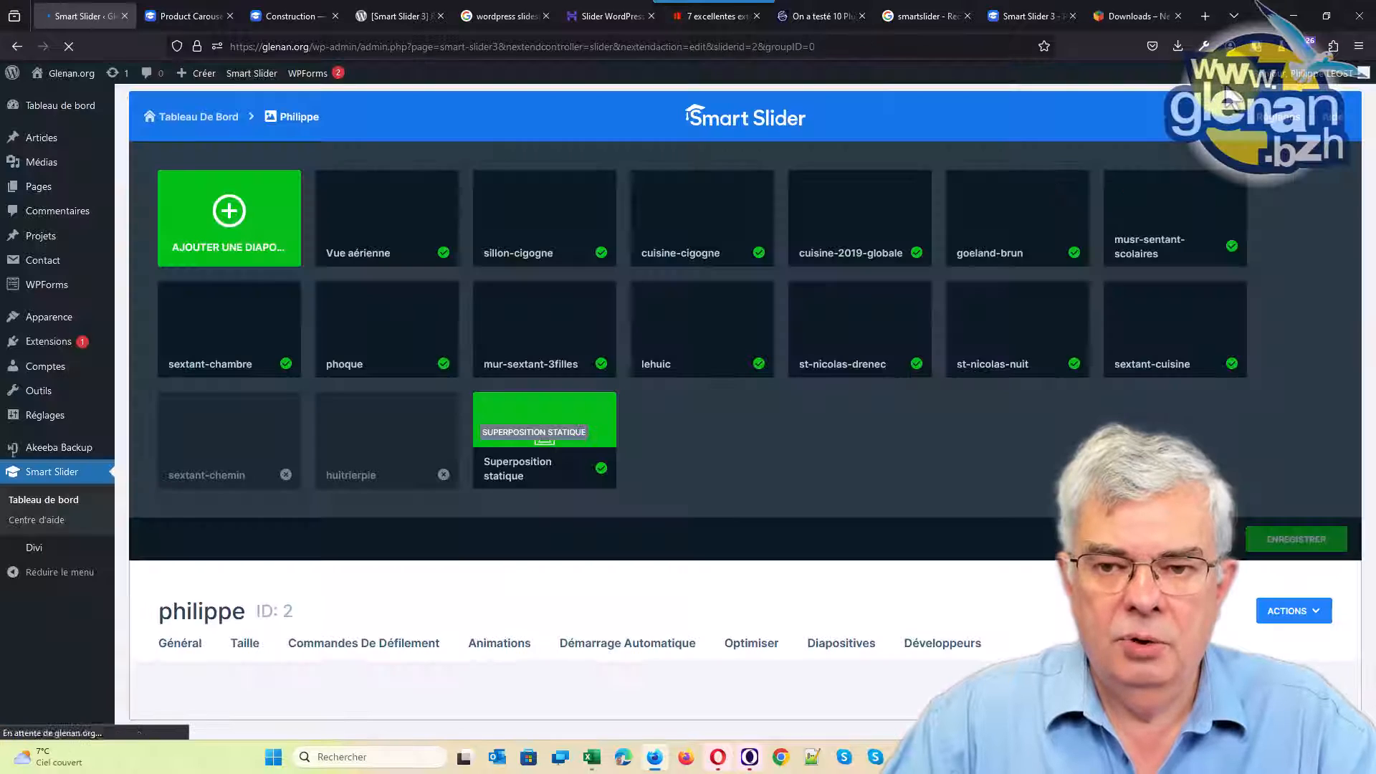
click(1211, 539)
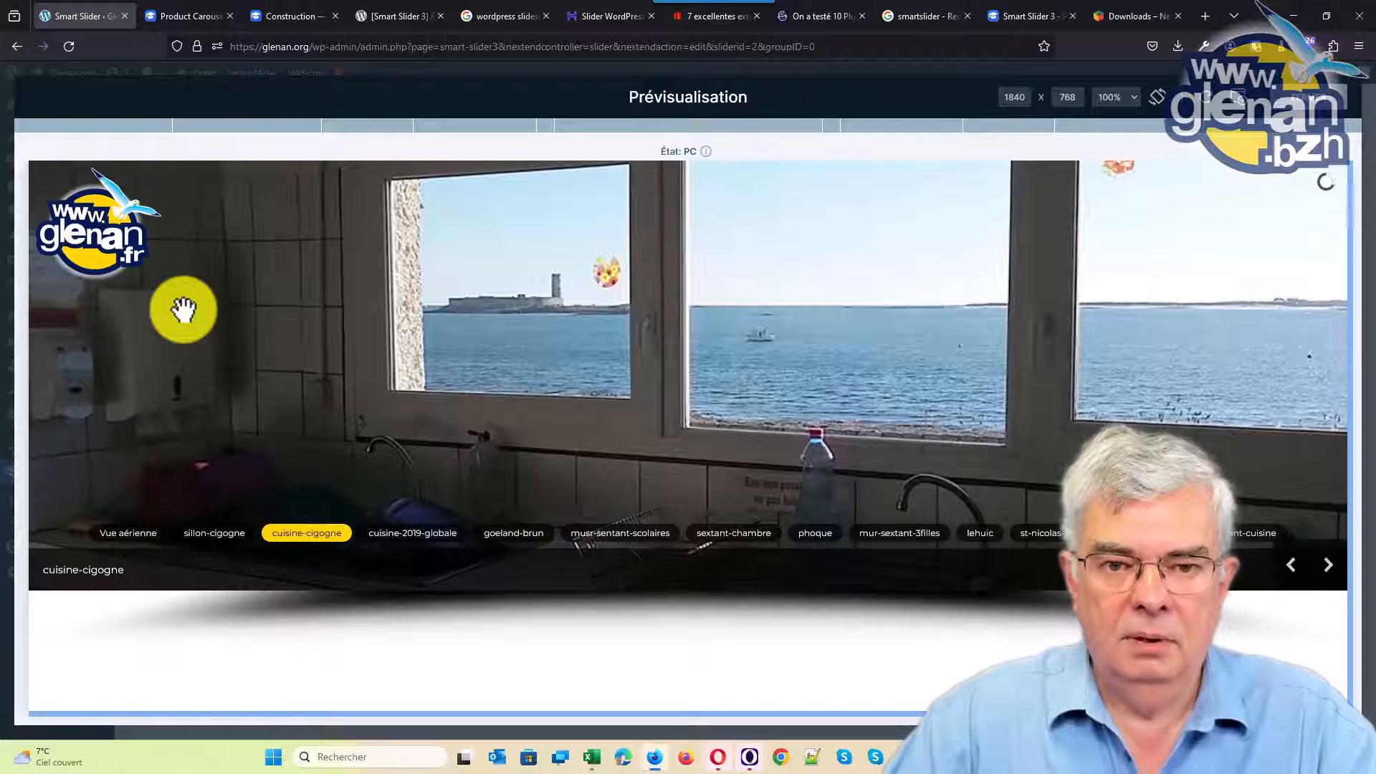
click(1309, 97)
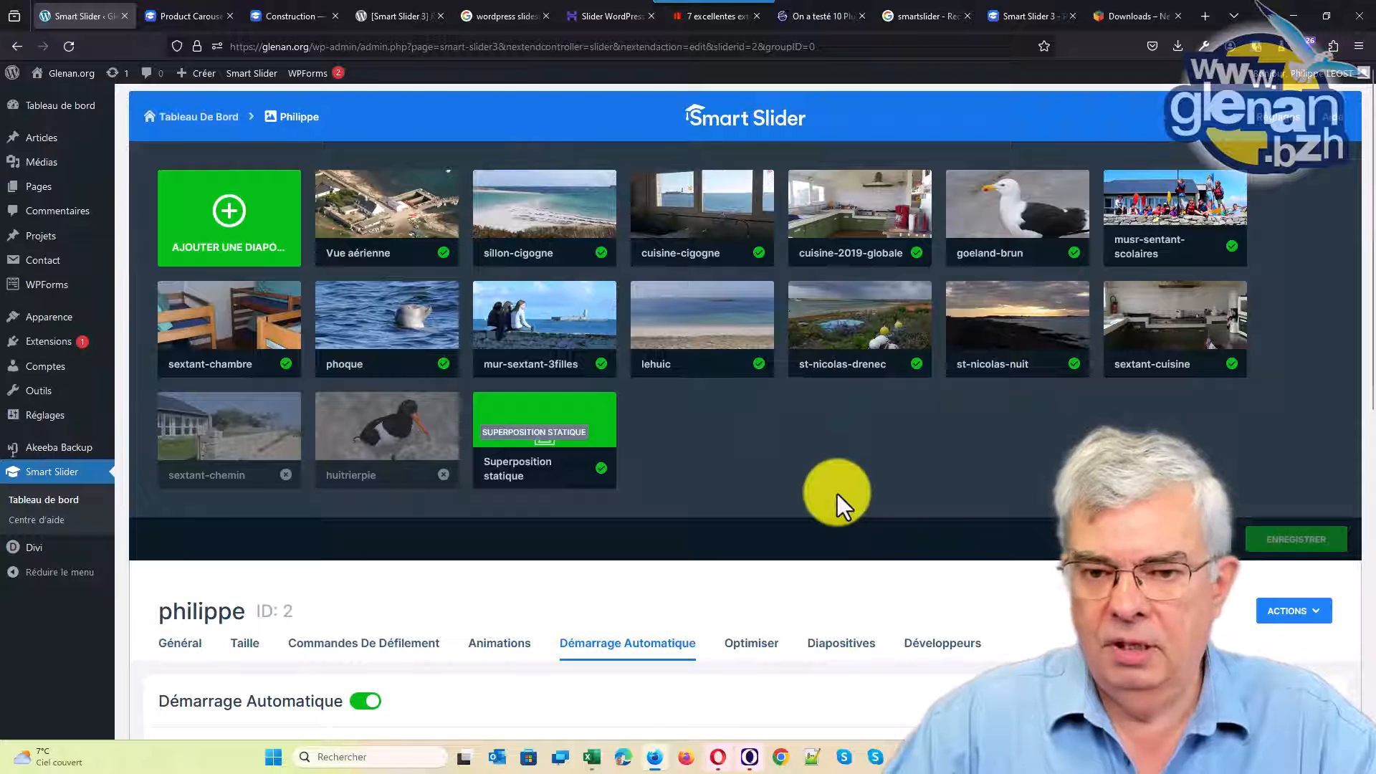
Step: Open the Vue aérienne slide and add a heading layer reading "Vue aérienne des Glénan"
click(401, 237)
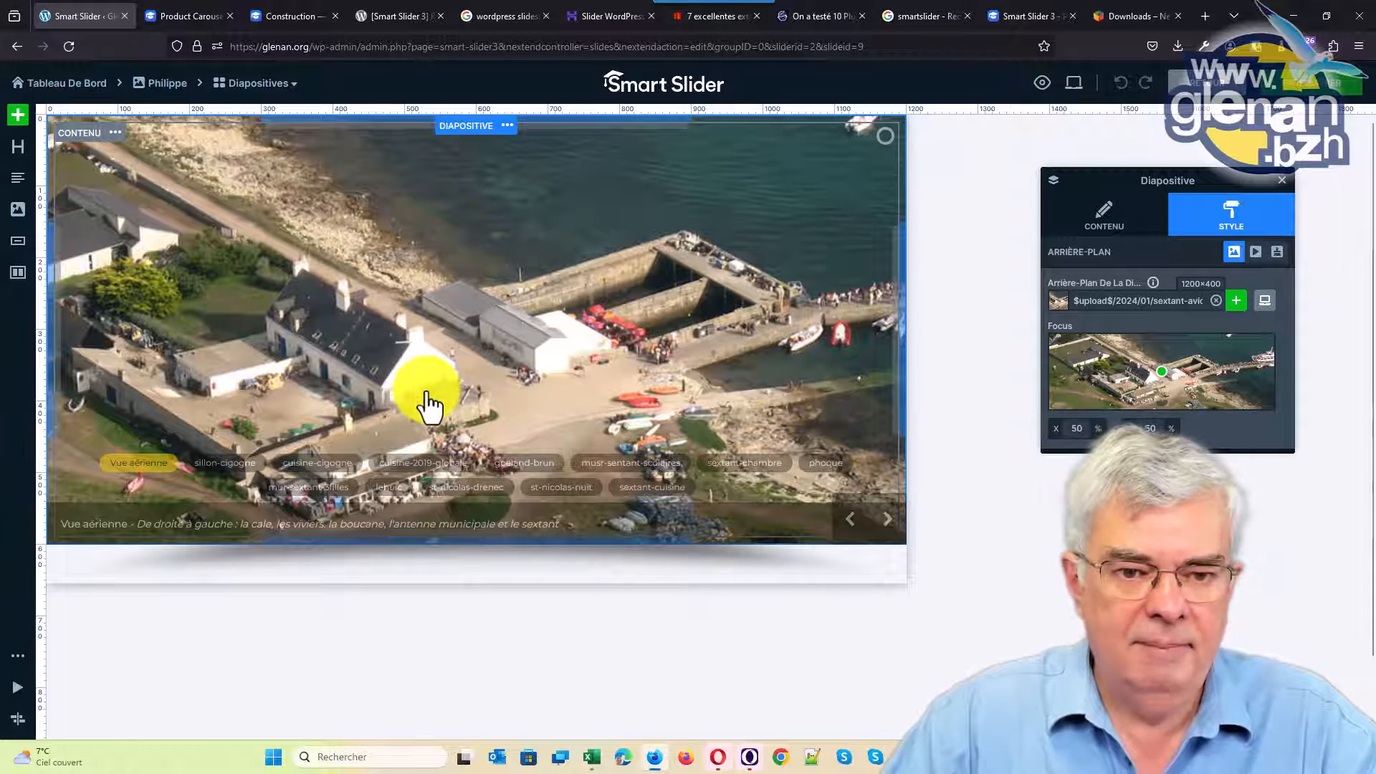
click(17, 148)
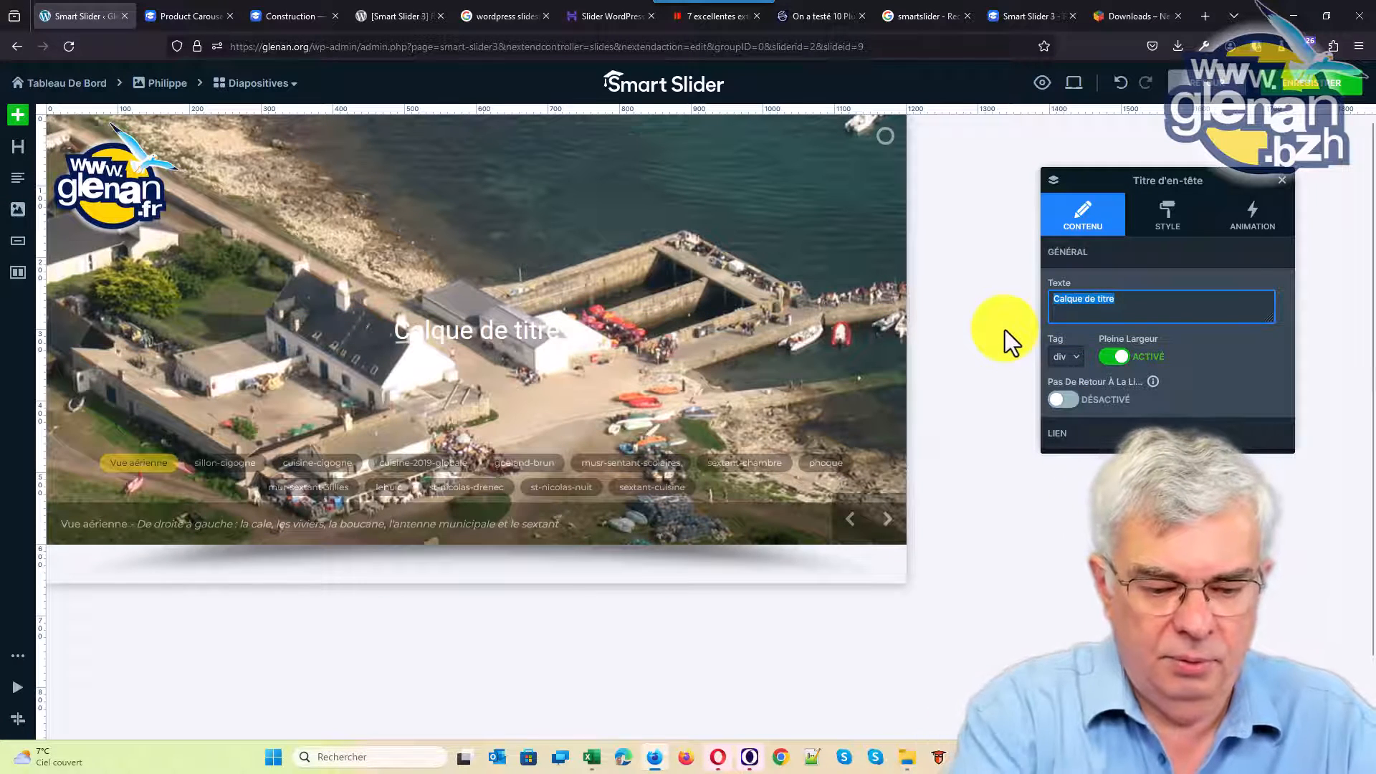
text(Vue a)
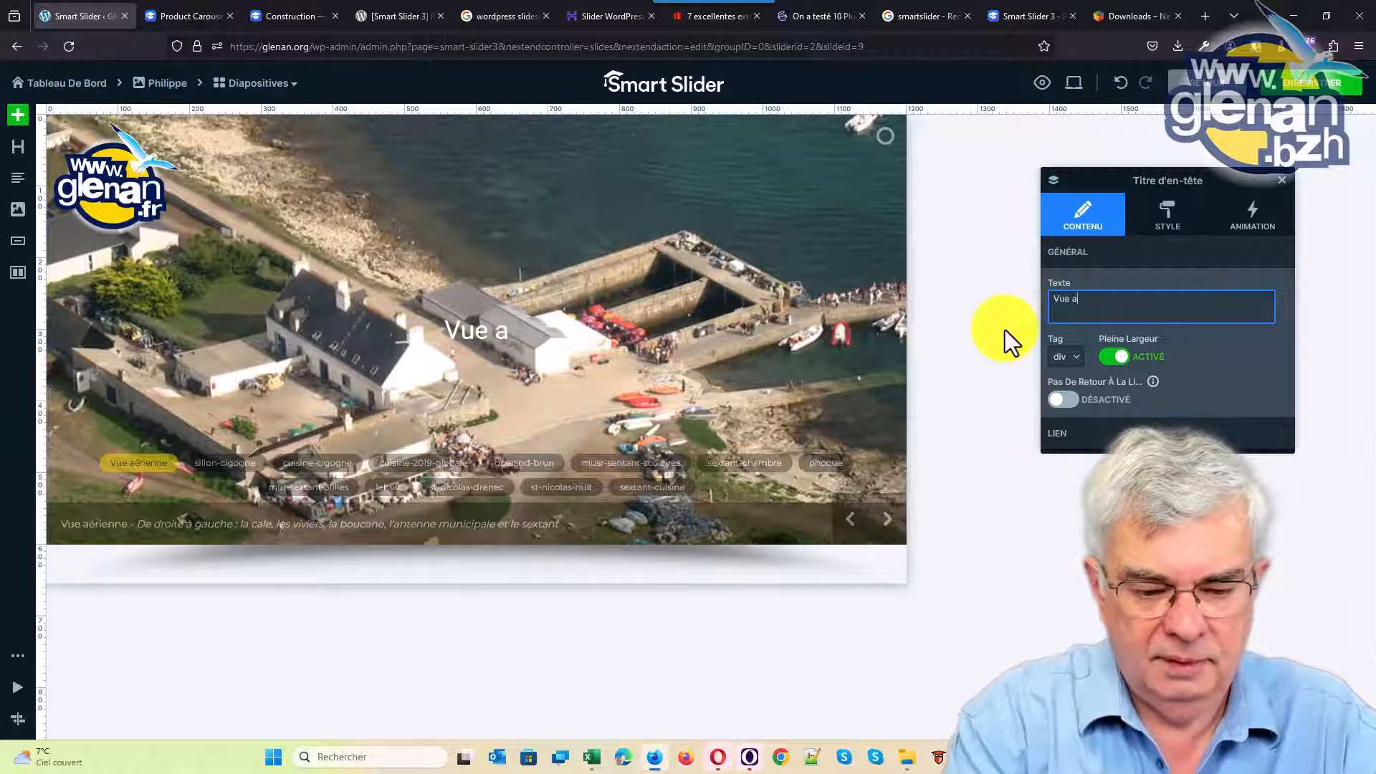
text(érienne des )
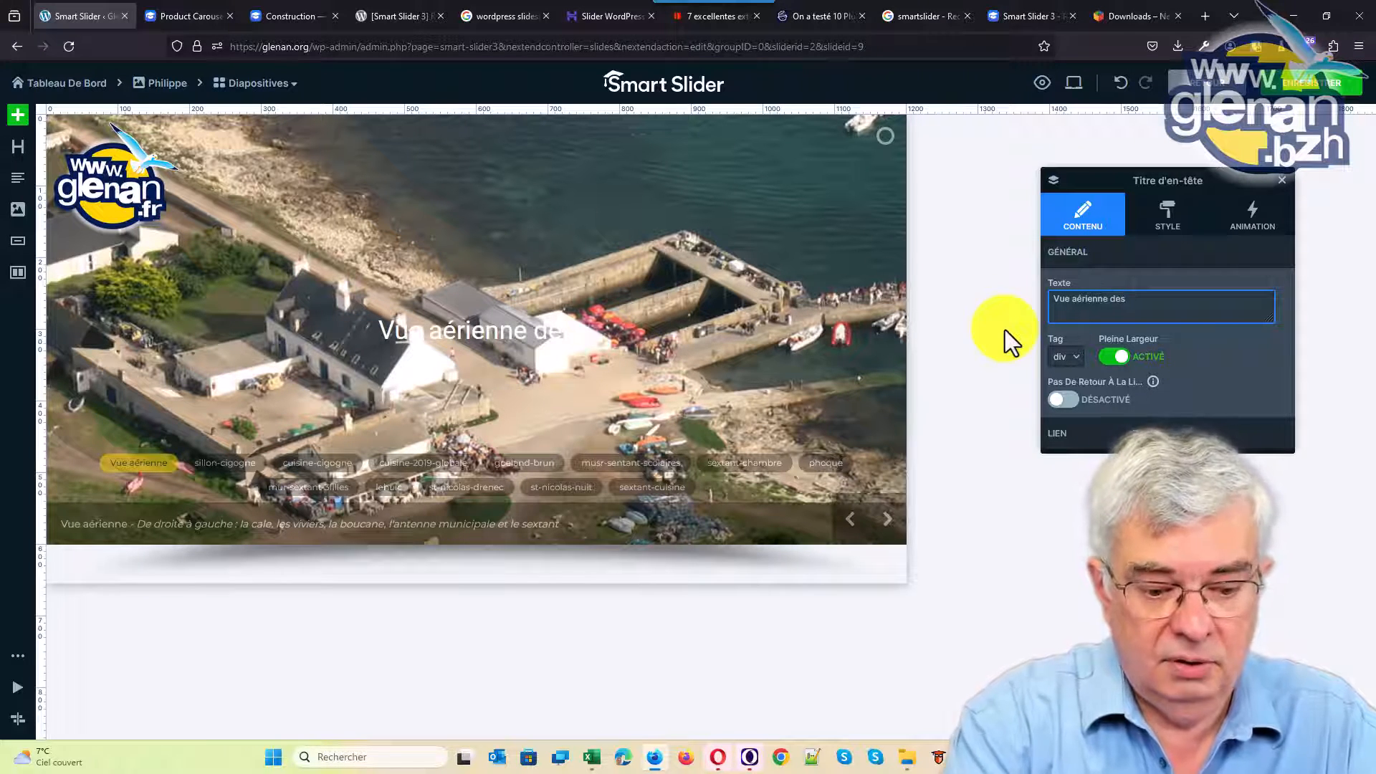
text(Gléna)
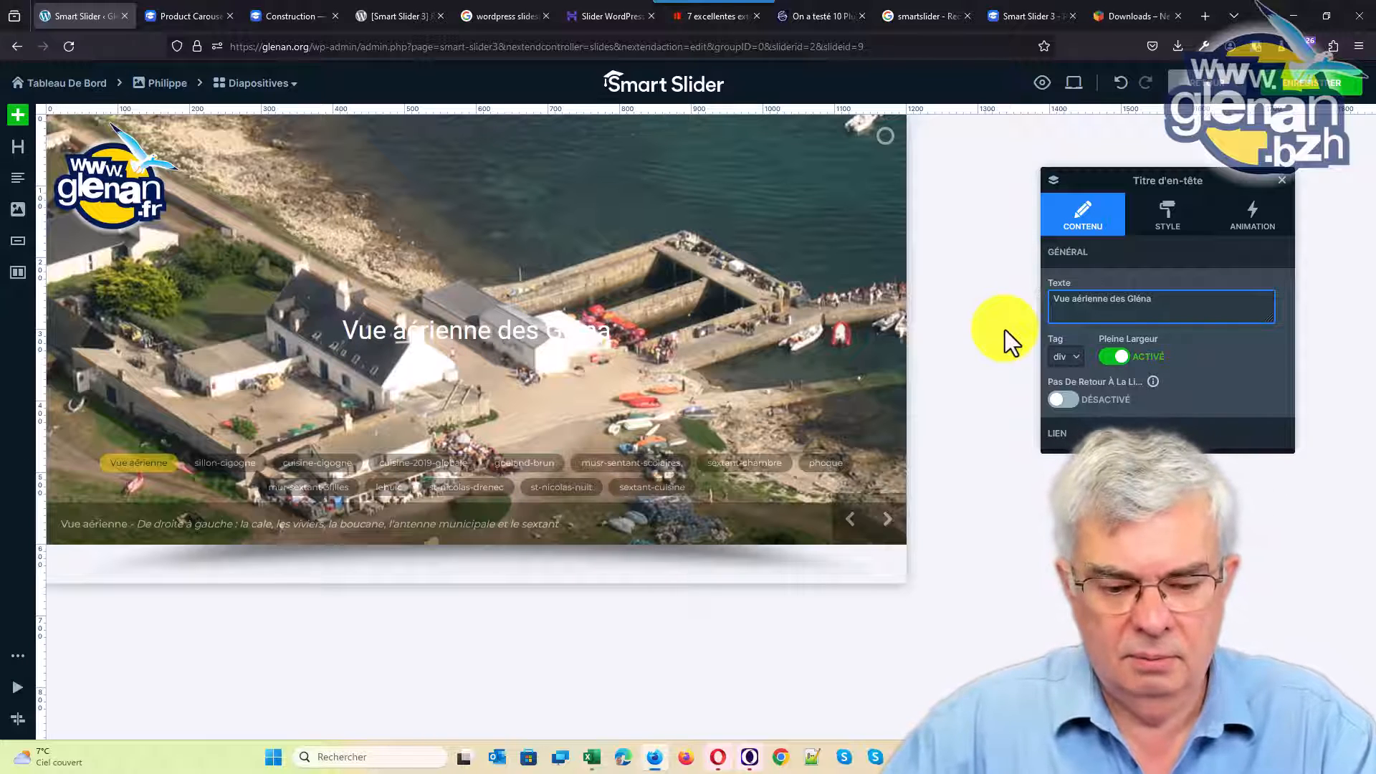
text(n)
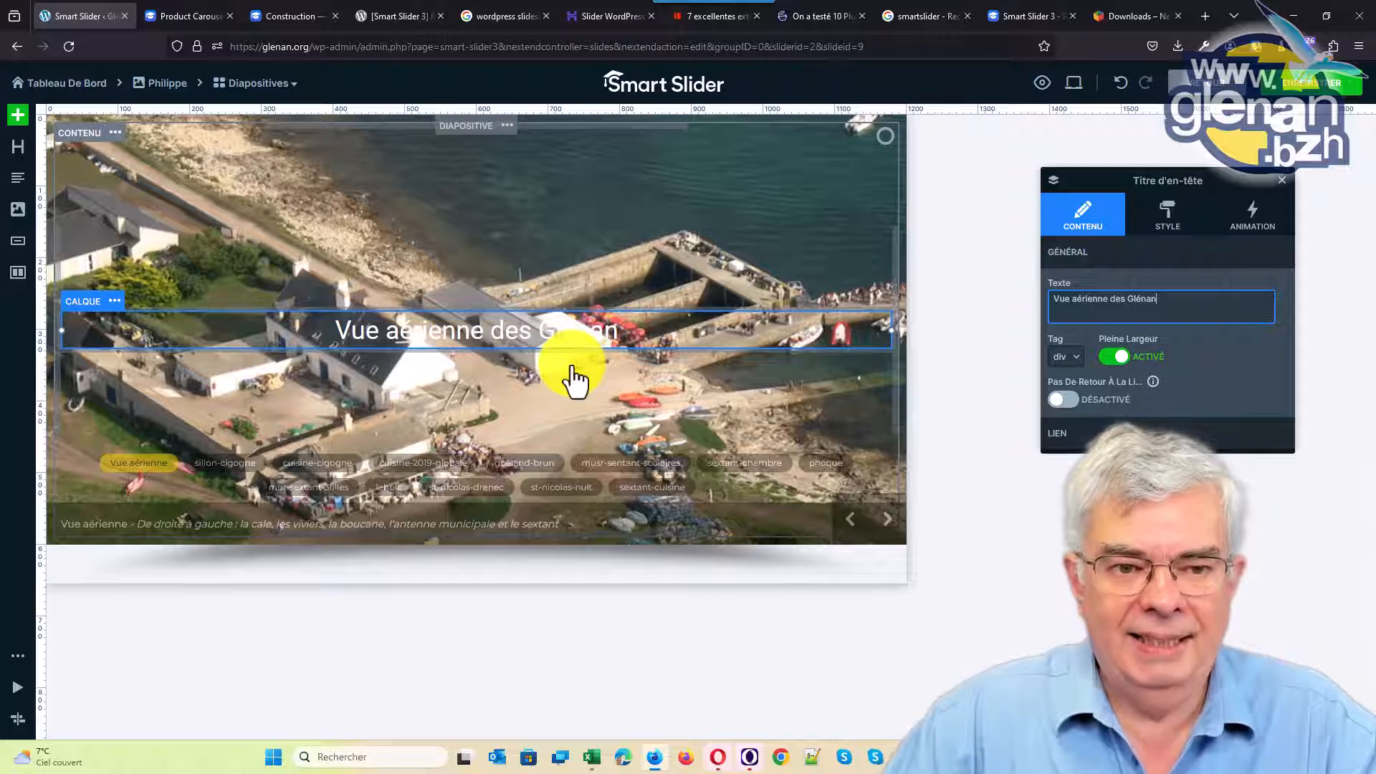
Step: Give the heading a semi-transparent black background (00000080) and narrow its layer to about 490 px around the text
click(1163, 229)
scroll(1152, 342, down, 2)
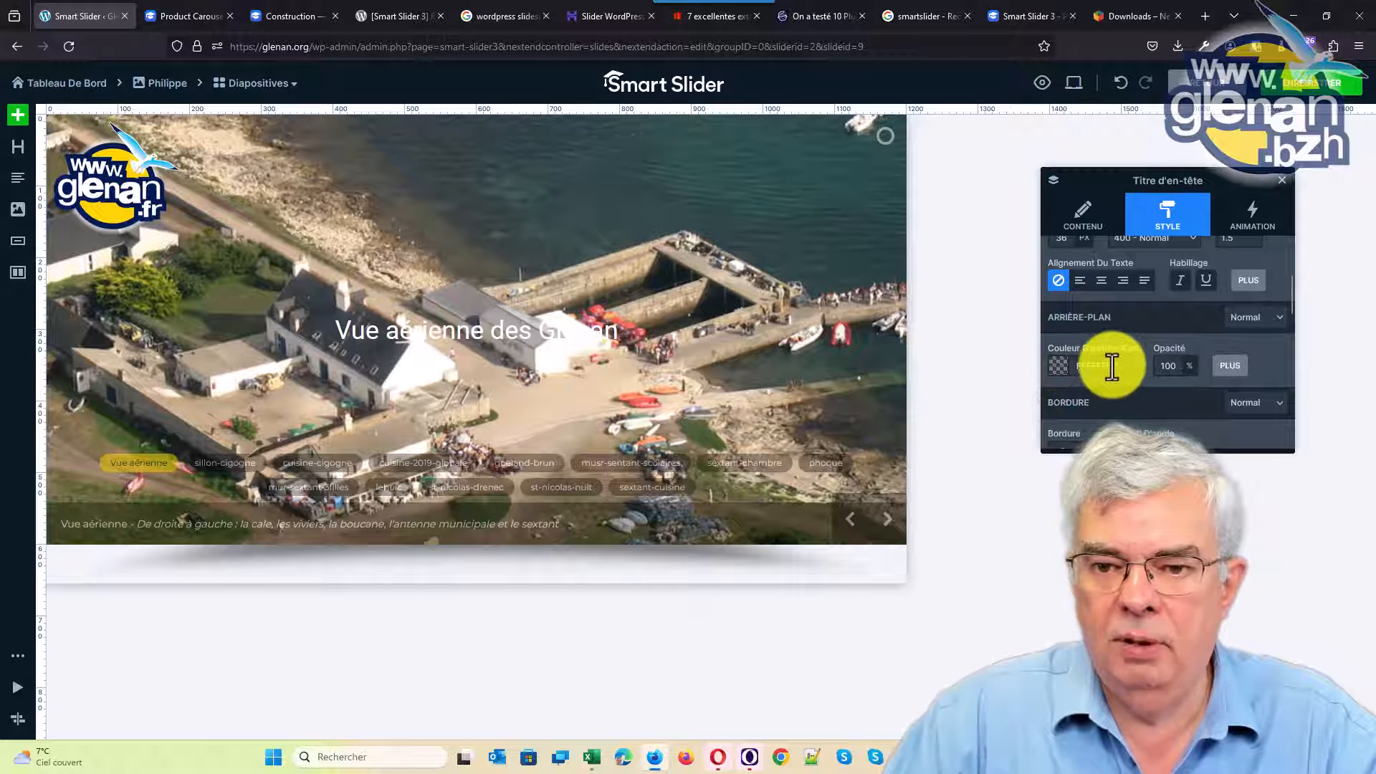
click(1061, 369)
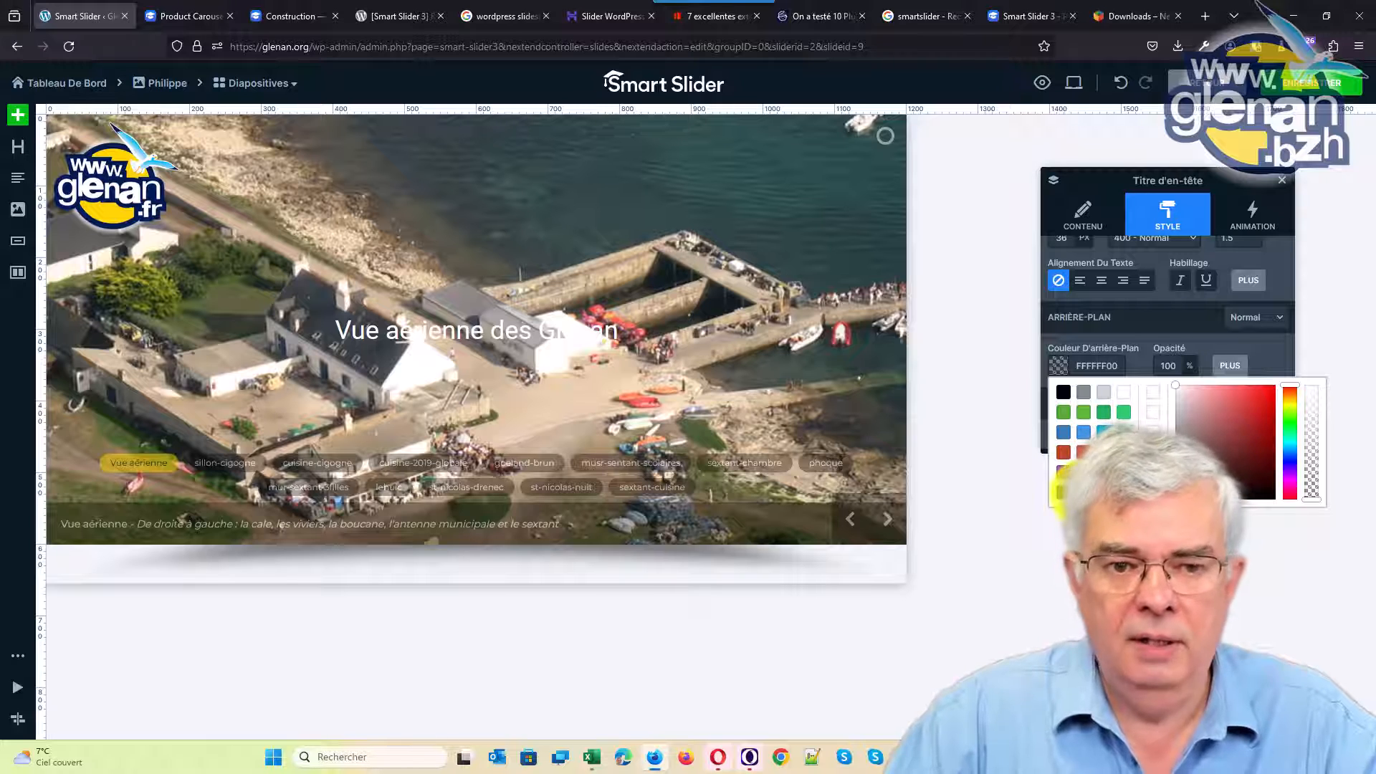
click(1152, 453)
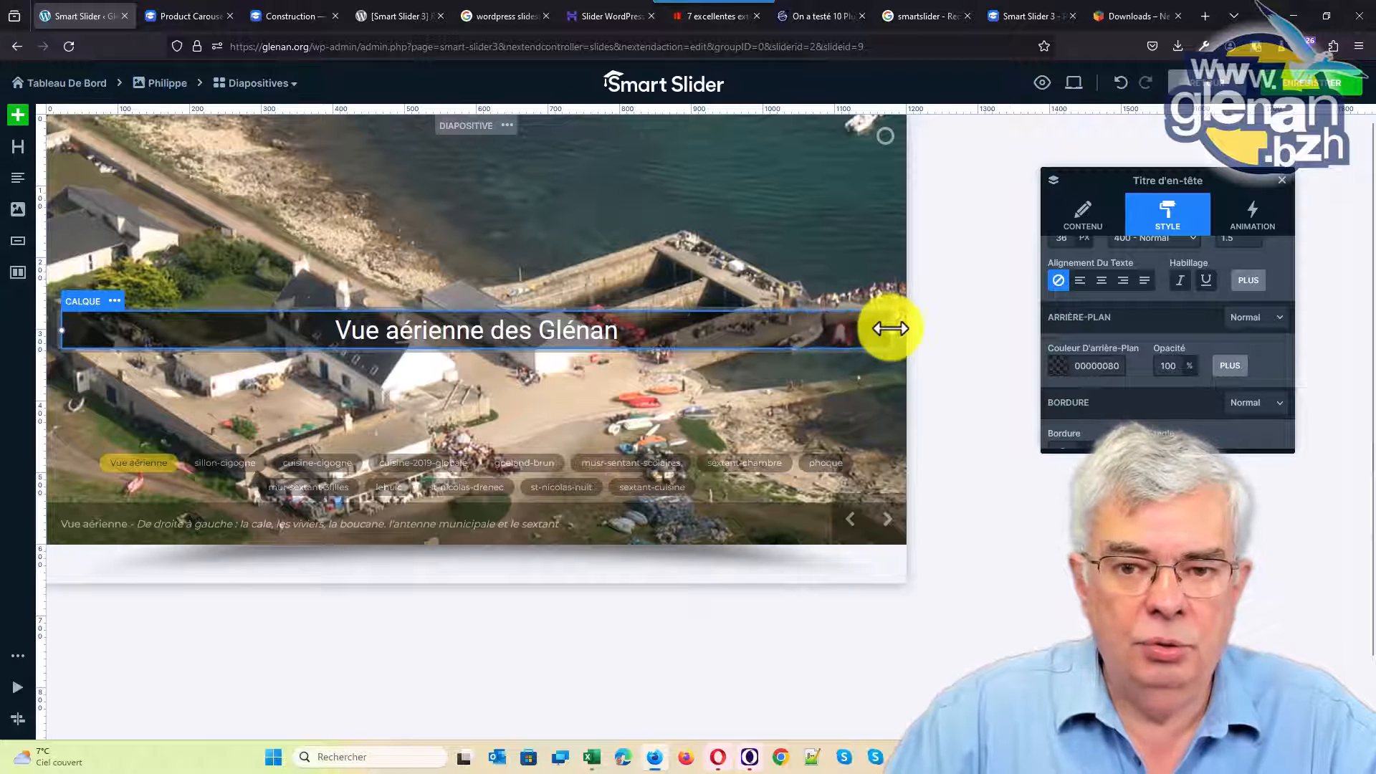
drag(891, 328, 649, 330)
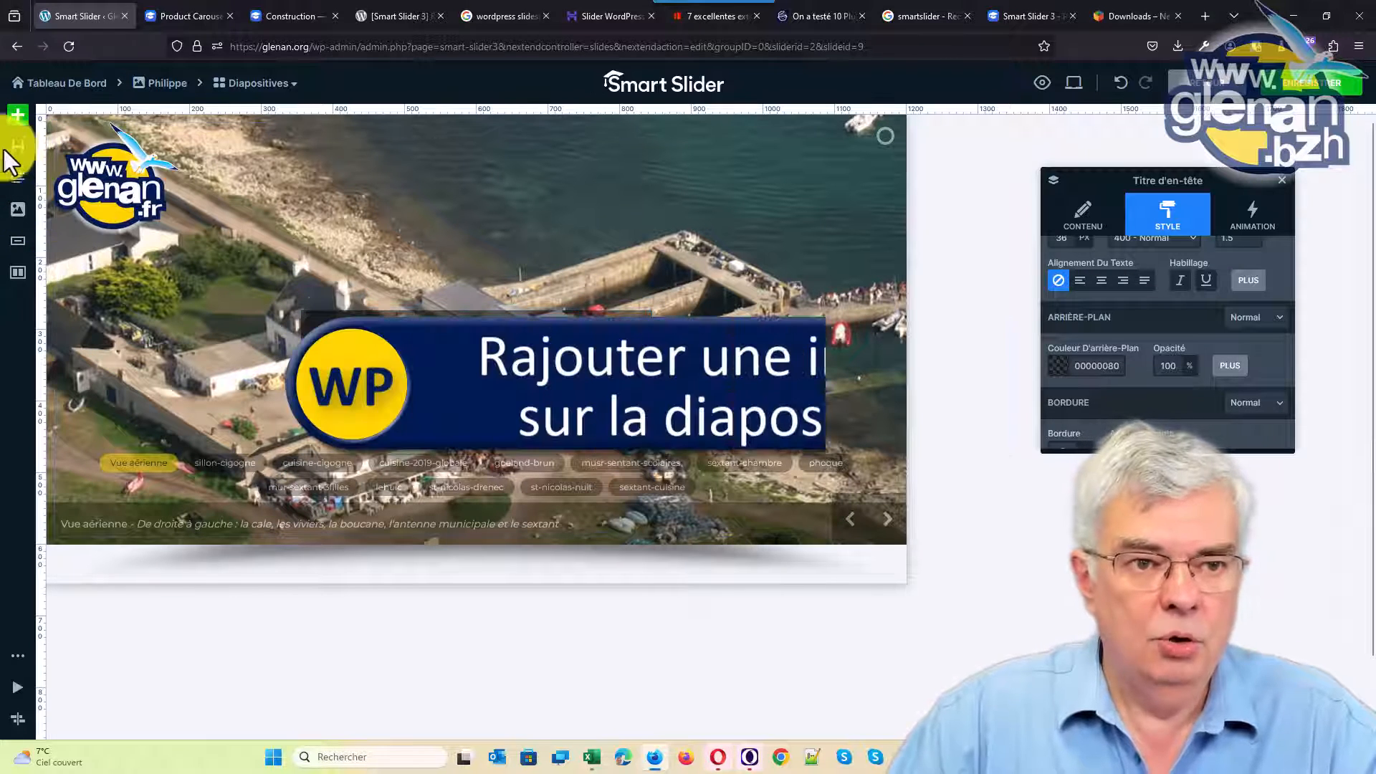
Step: Add an image layer to the slide using Goel_vol_anim_trans.png from the media library
click(19, 211)
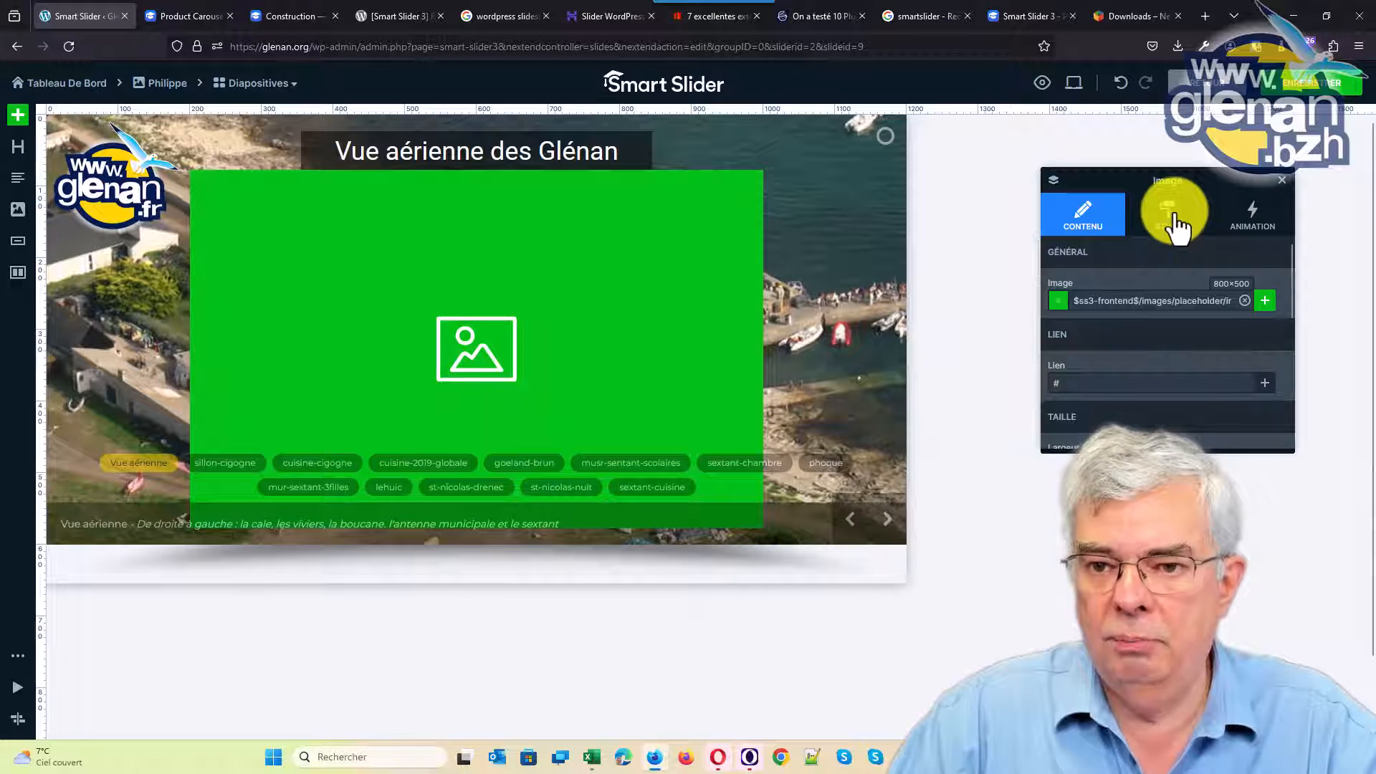
click(1254, 299)
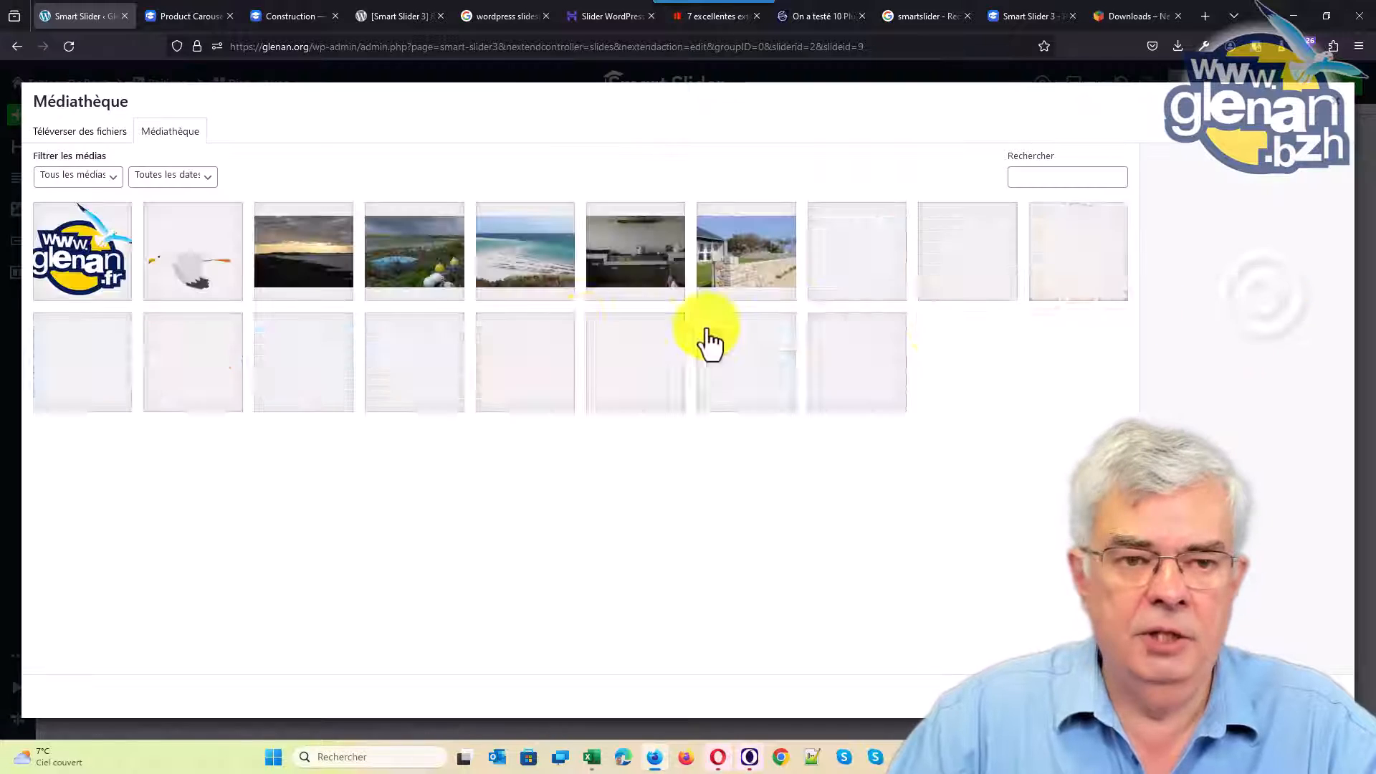
click(205, 264)
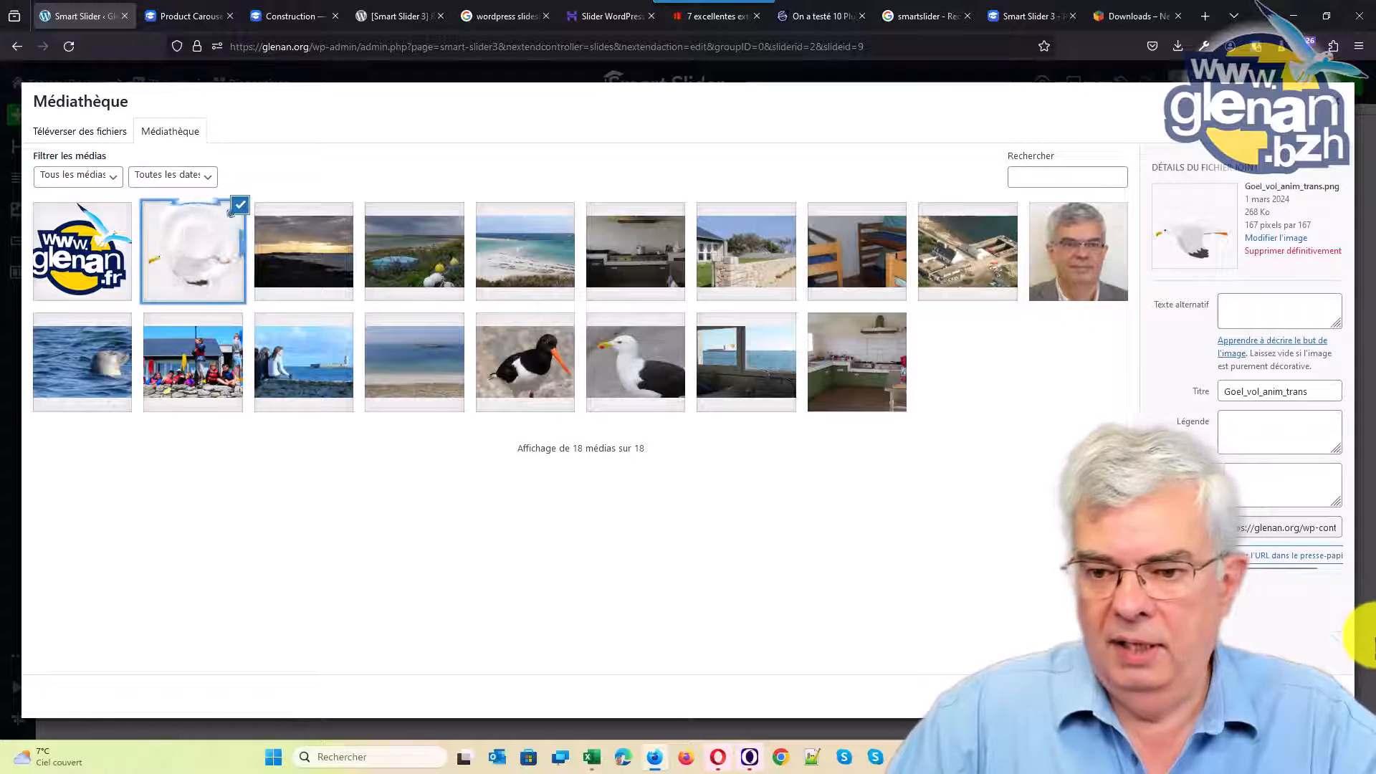
click(1305, 695)
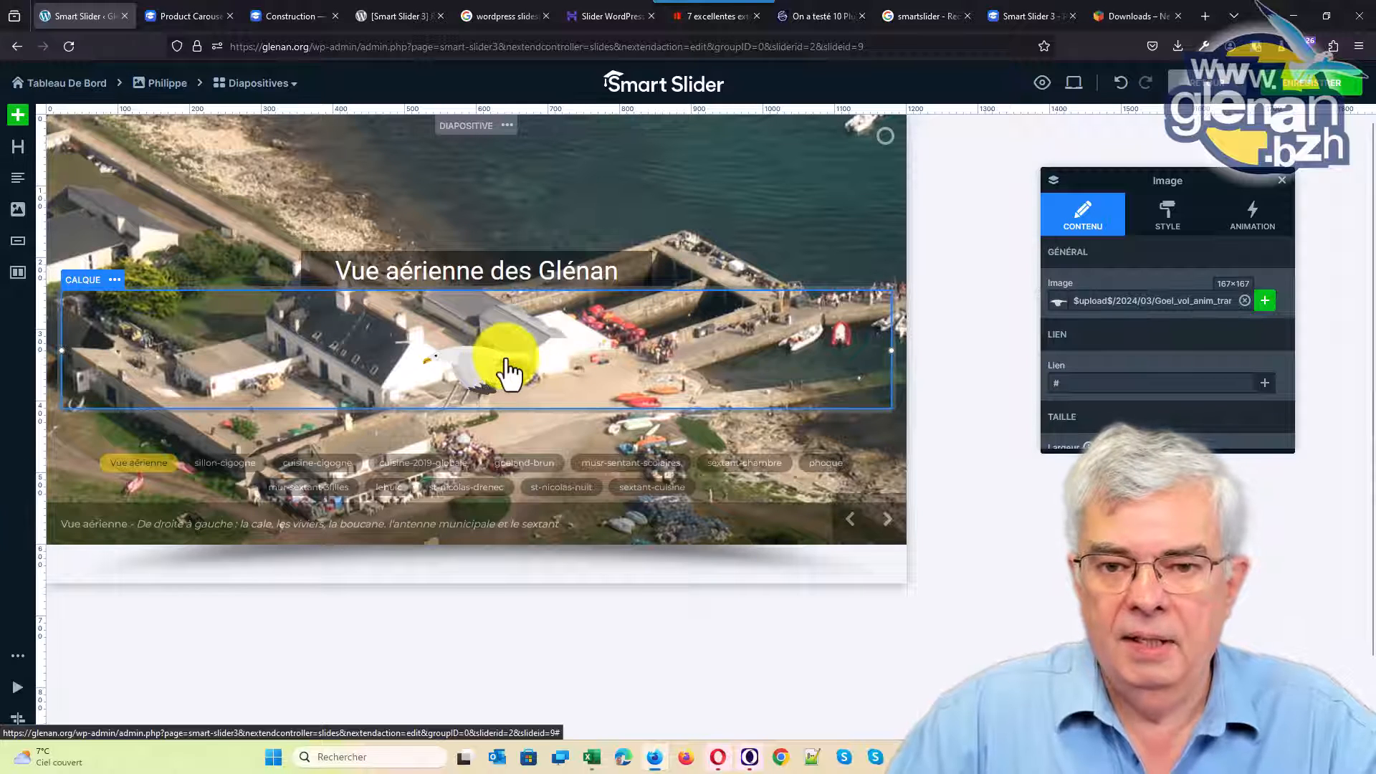
Step: Reduce the seagull layer to a maximum width of 160 px and align it to the slide's left side
drag(890, 349, 541, 360)
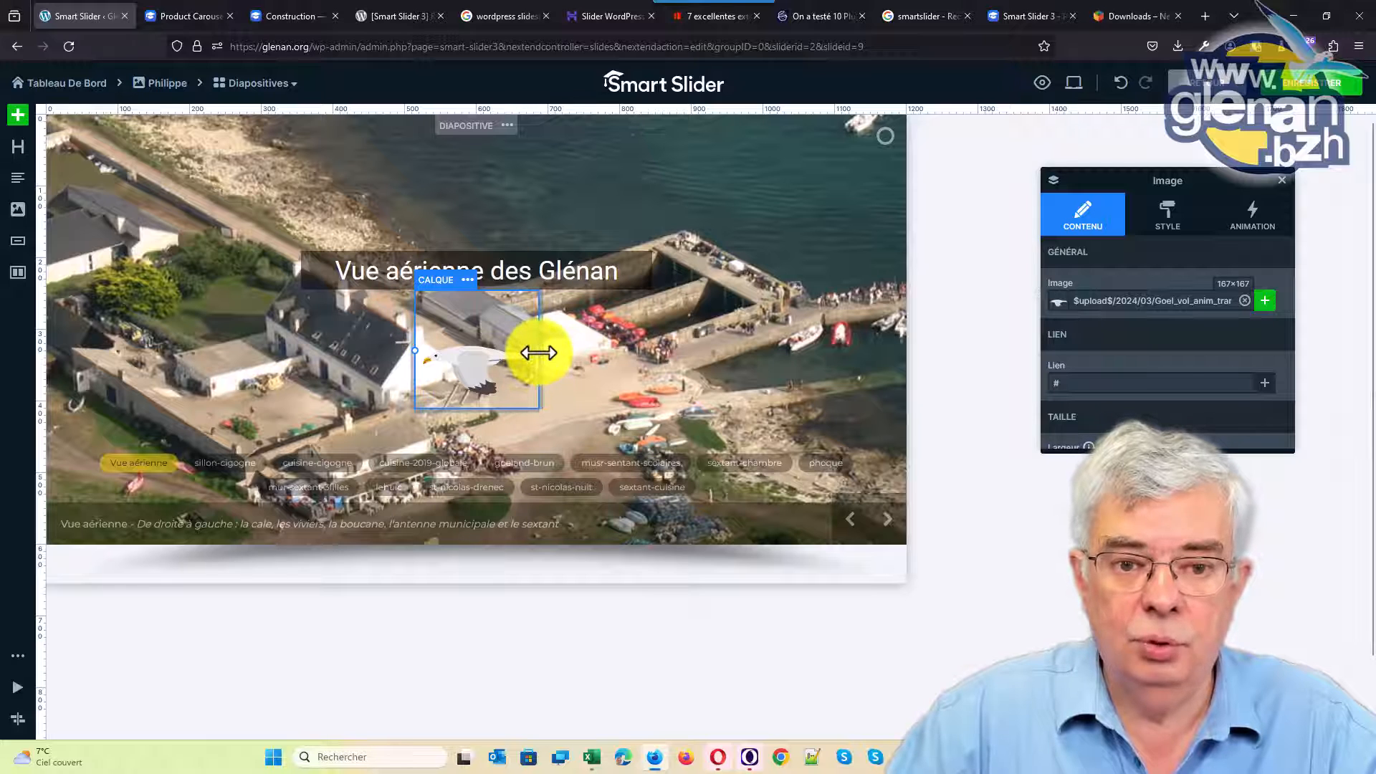
drag(539, 353, 531, 354)
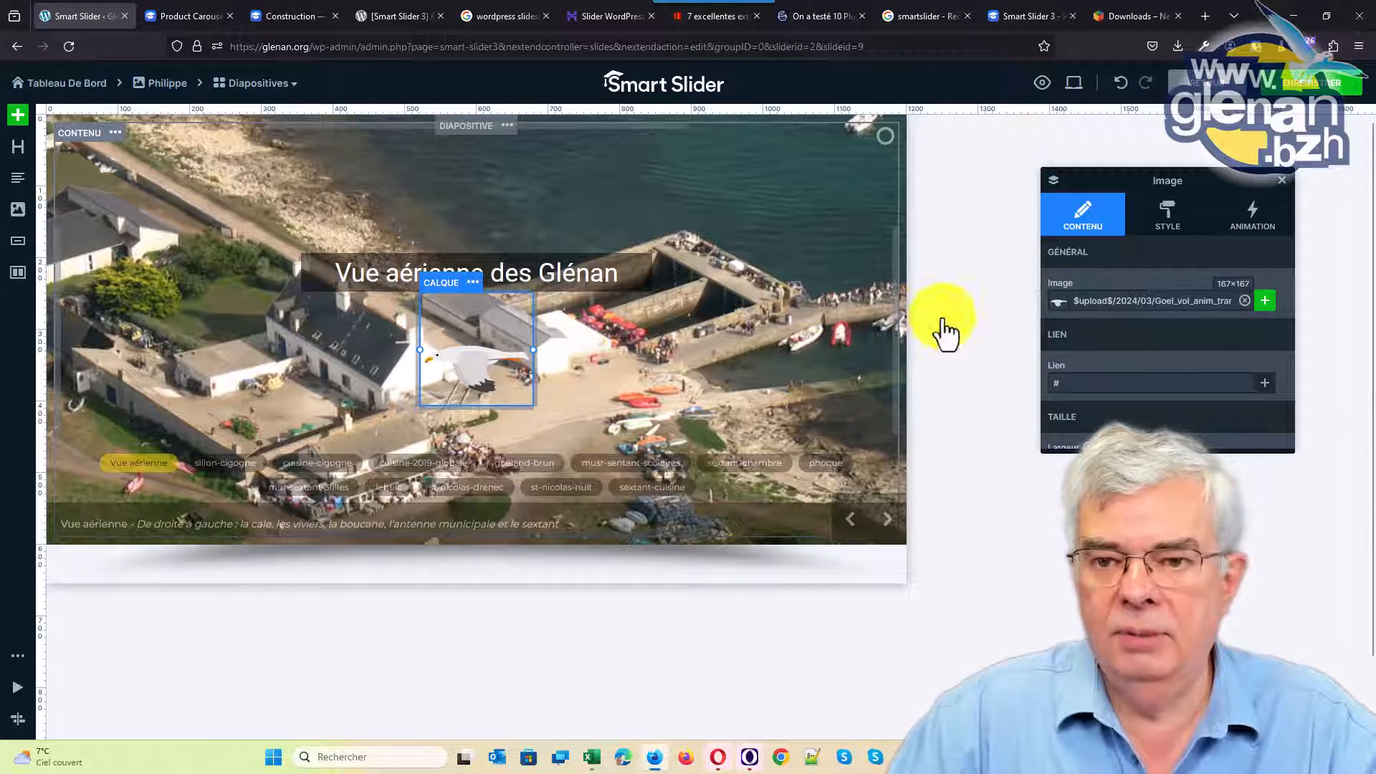
click(1167, 215)
scroll(1159, 333, down, 5)
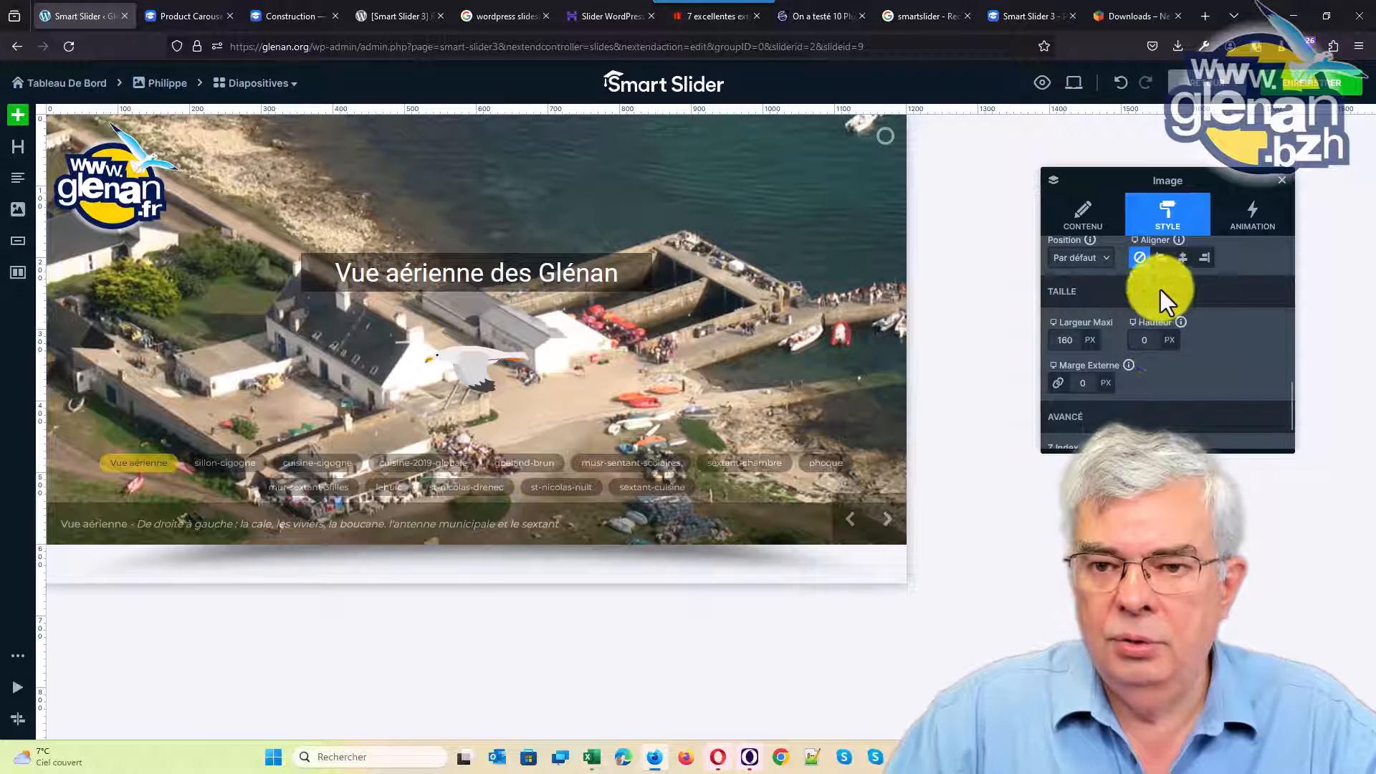
click(1161, 259)
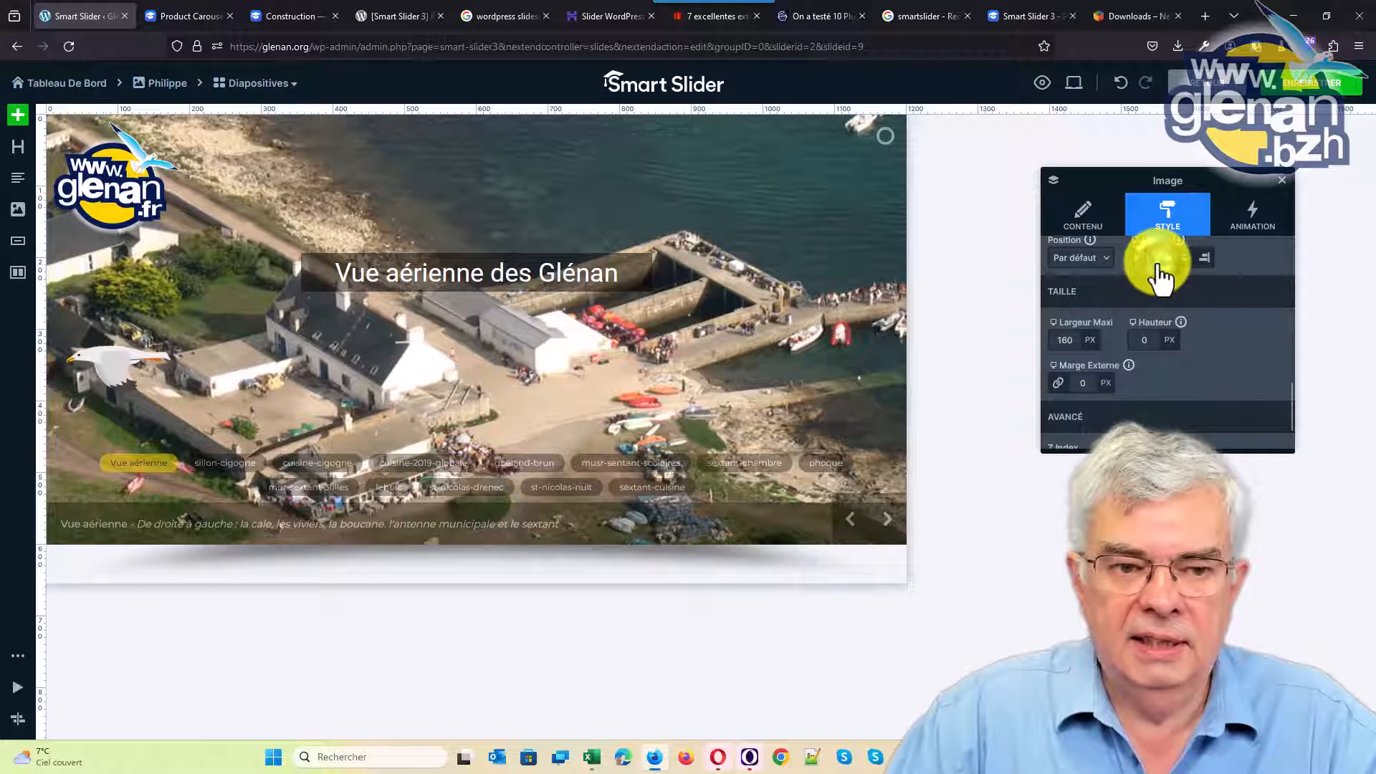
Step: Review the seagull layer's animation categories and give it the Entrant animation Déplacer with the Droite direction
click(118, 351)
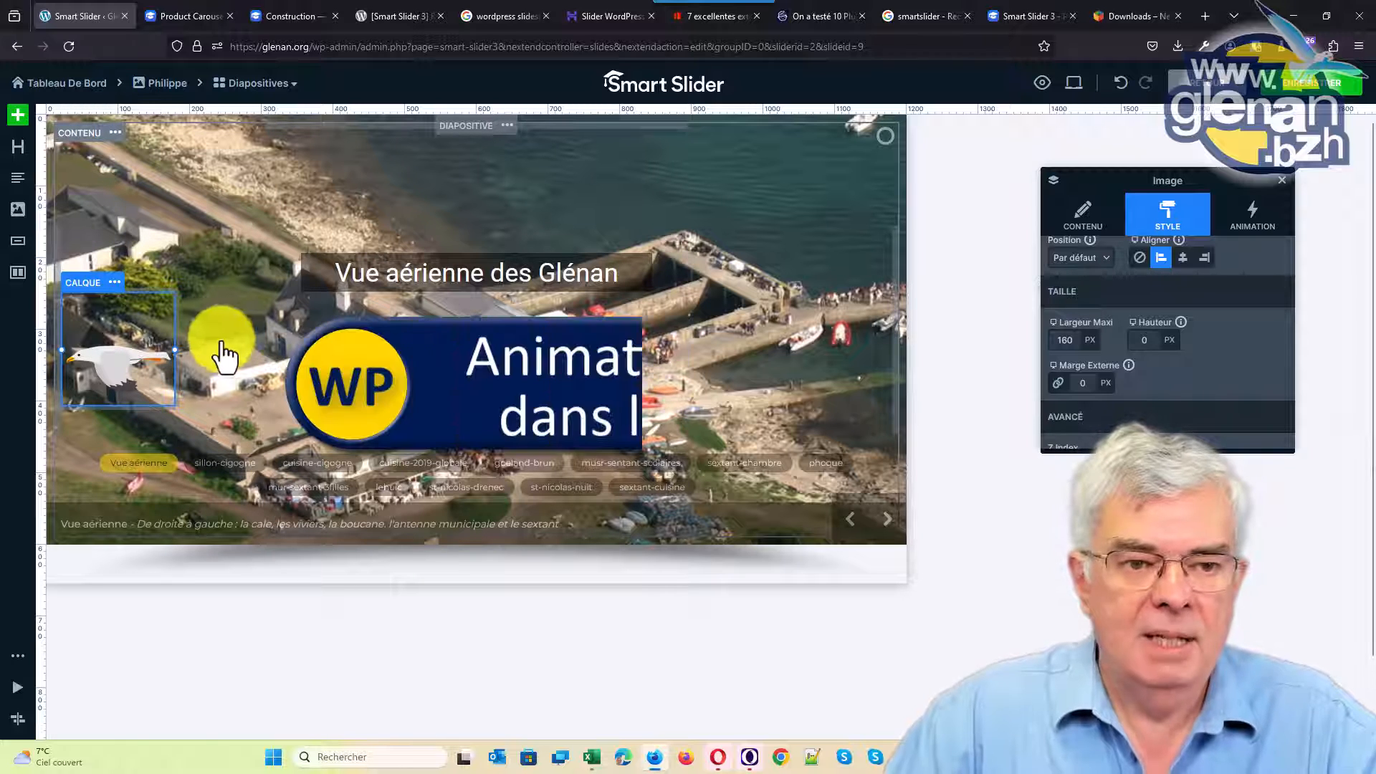
click(1254, 228)
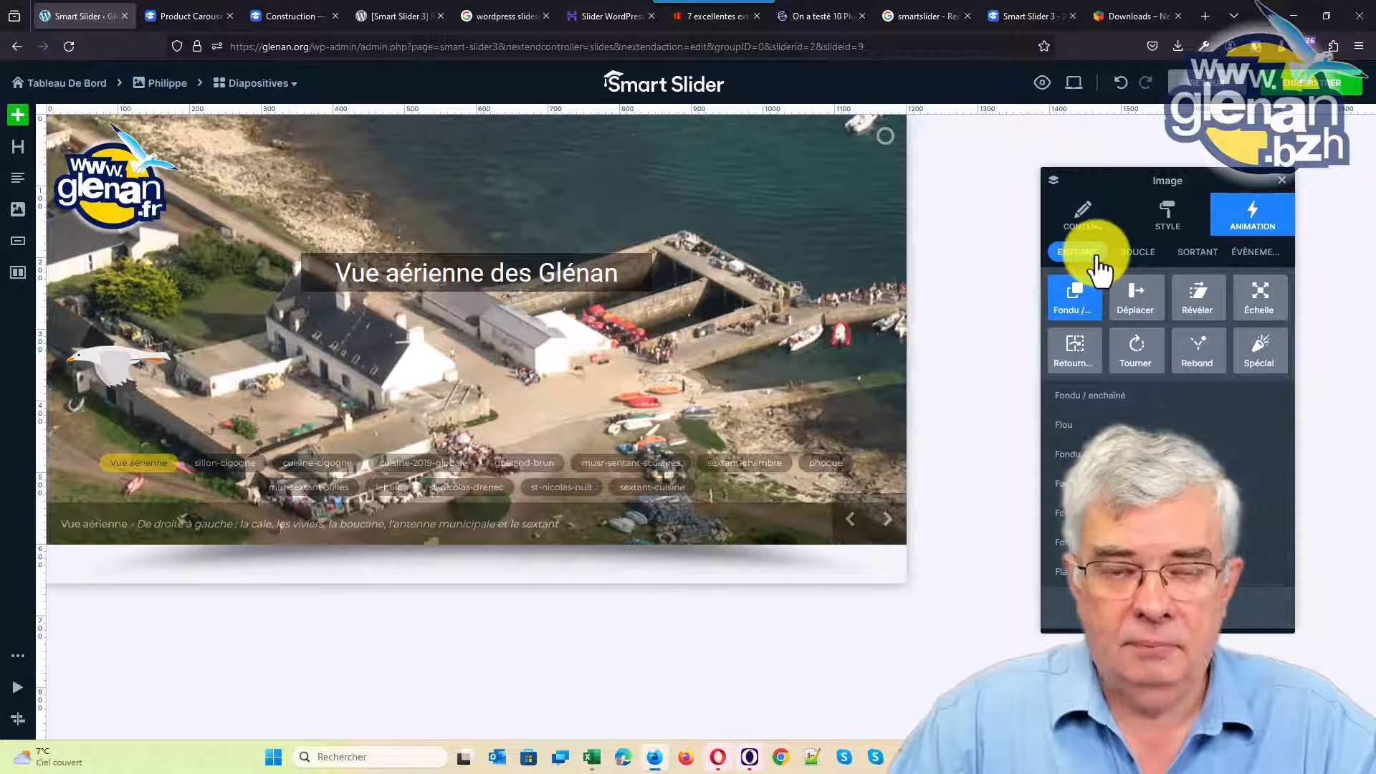
click(1147, 256)
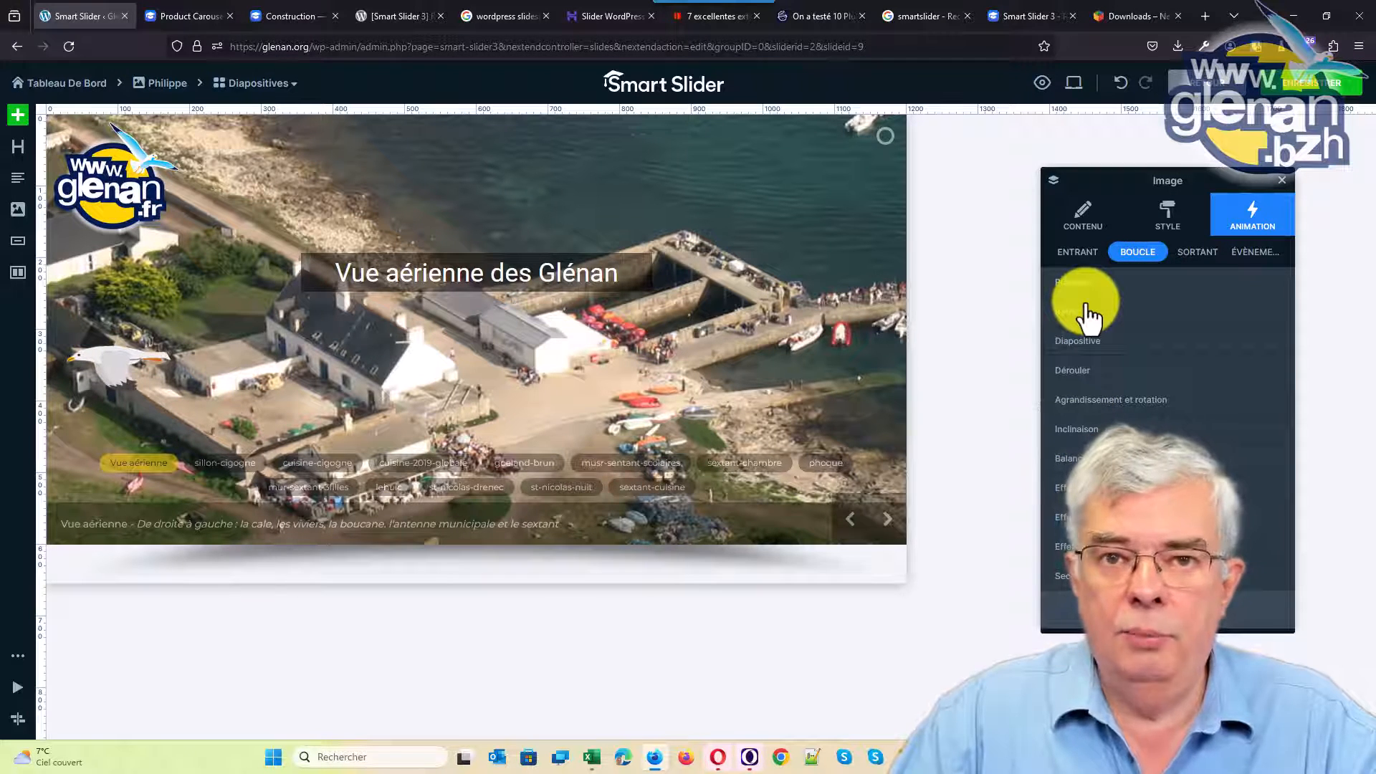
click(1196, 254)
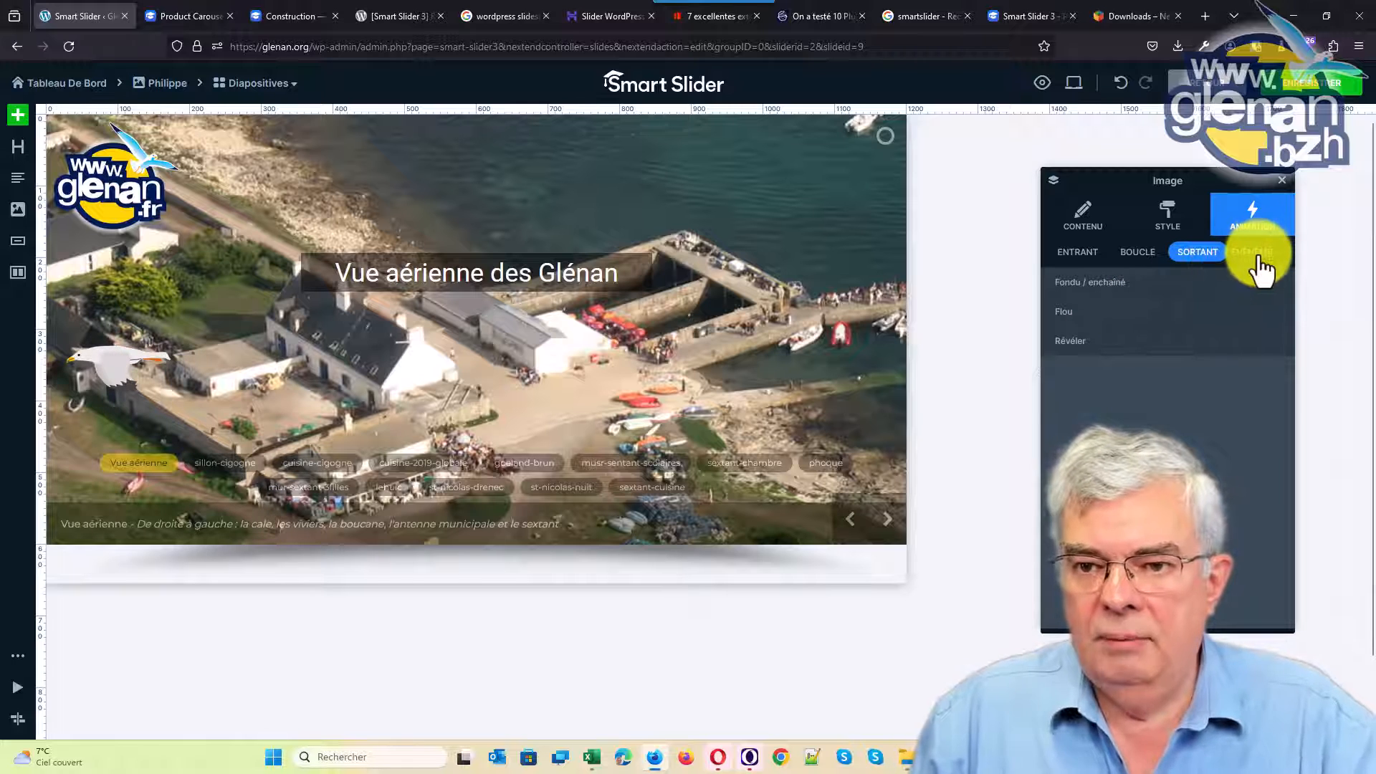
click(1077, 257)
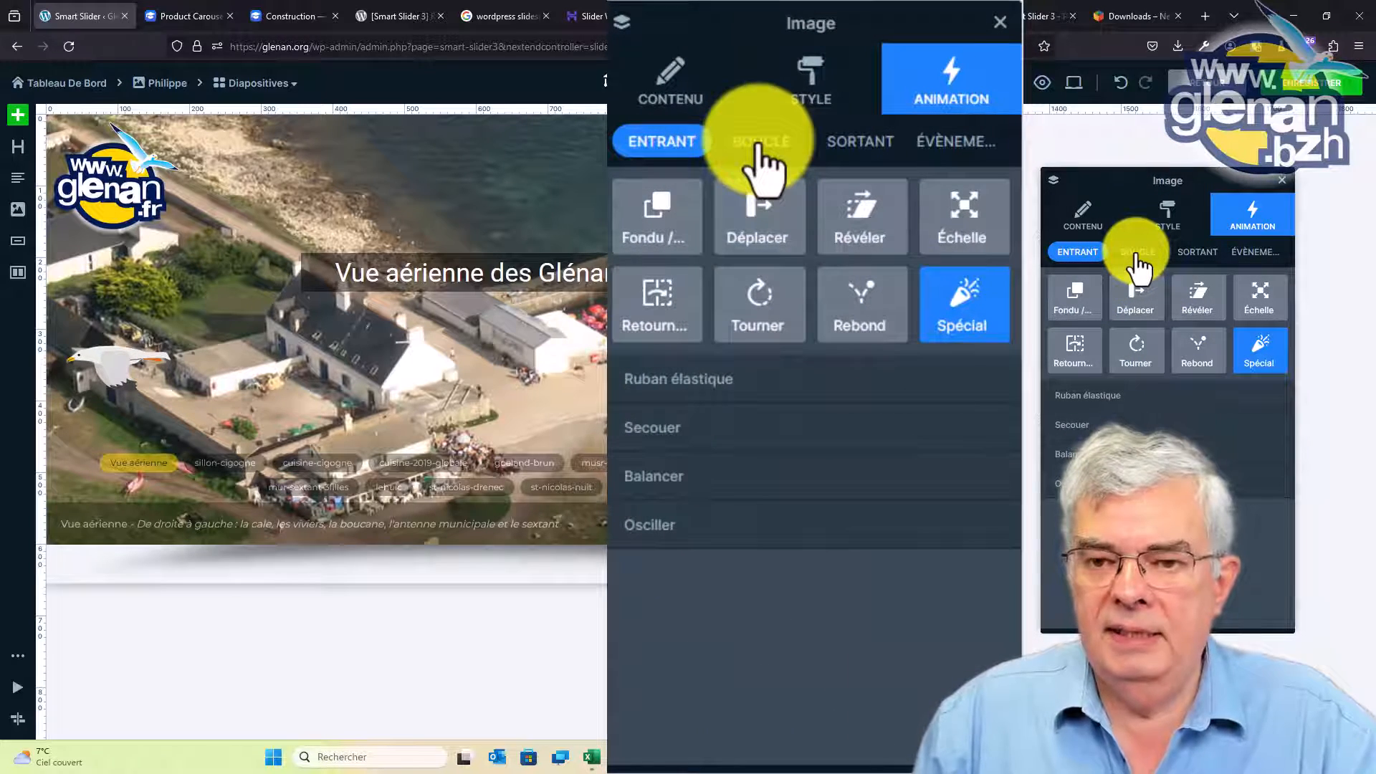
click(1142, 307)
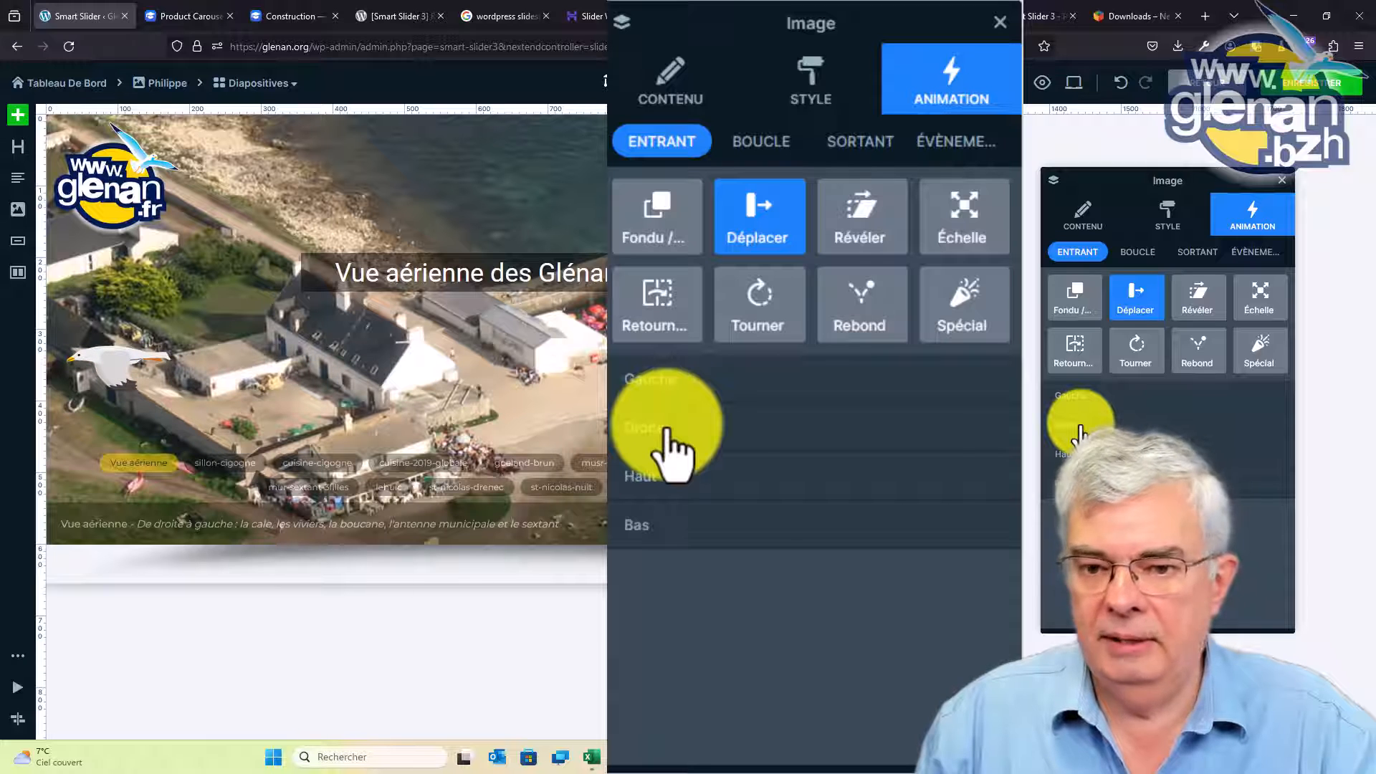
click(1081, 428)
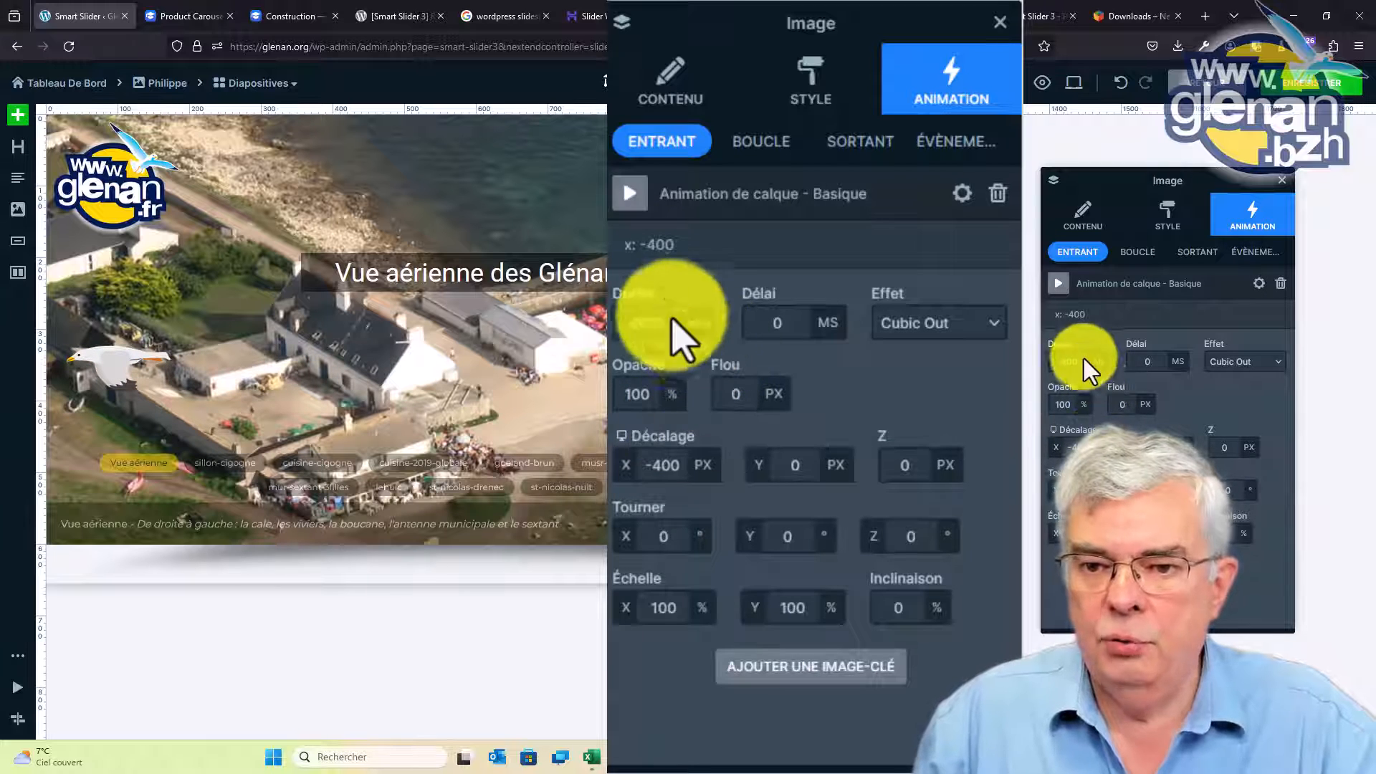
Step: Try a Décalage X of -1000 px for the seagull's entrance animation, and set it to -1600 px instead
click(666, 464)
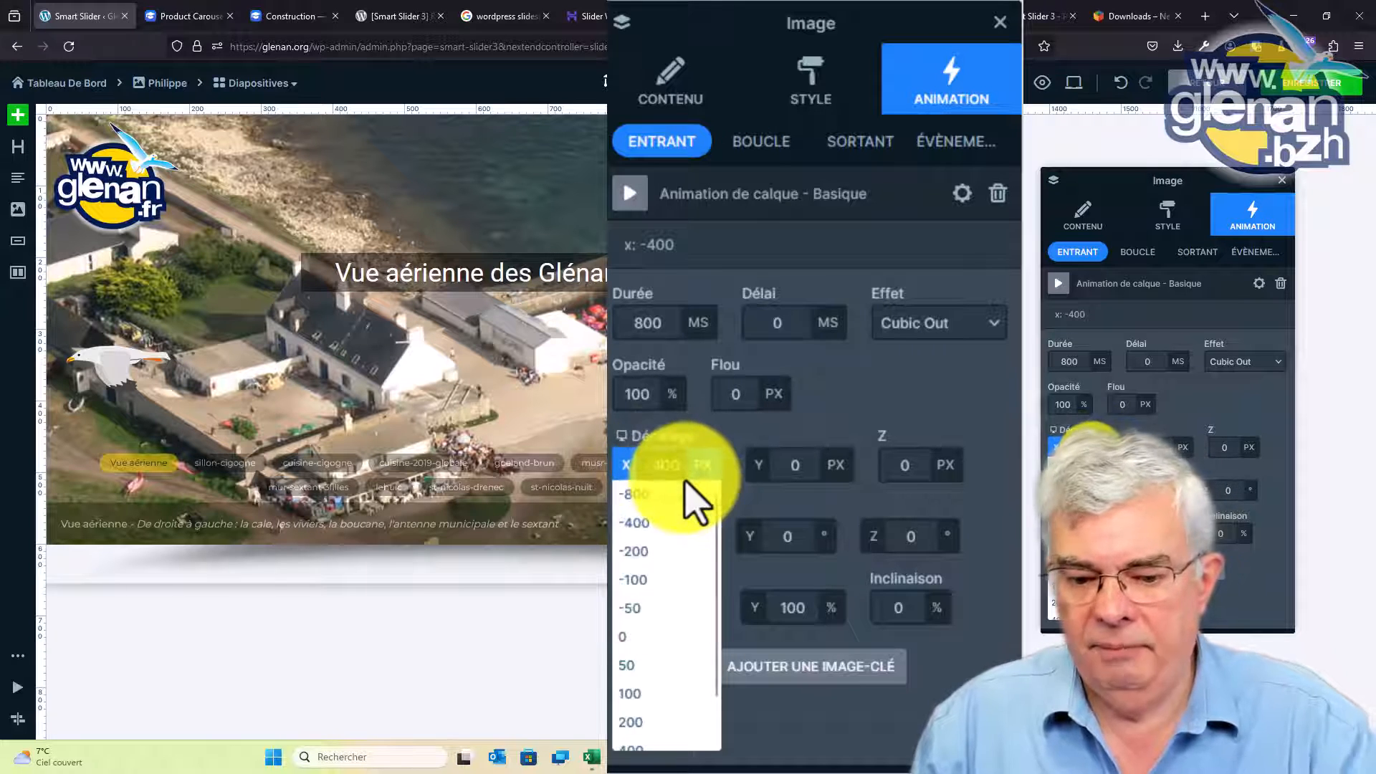
key(BackSpace)
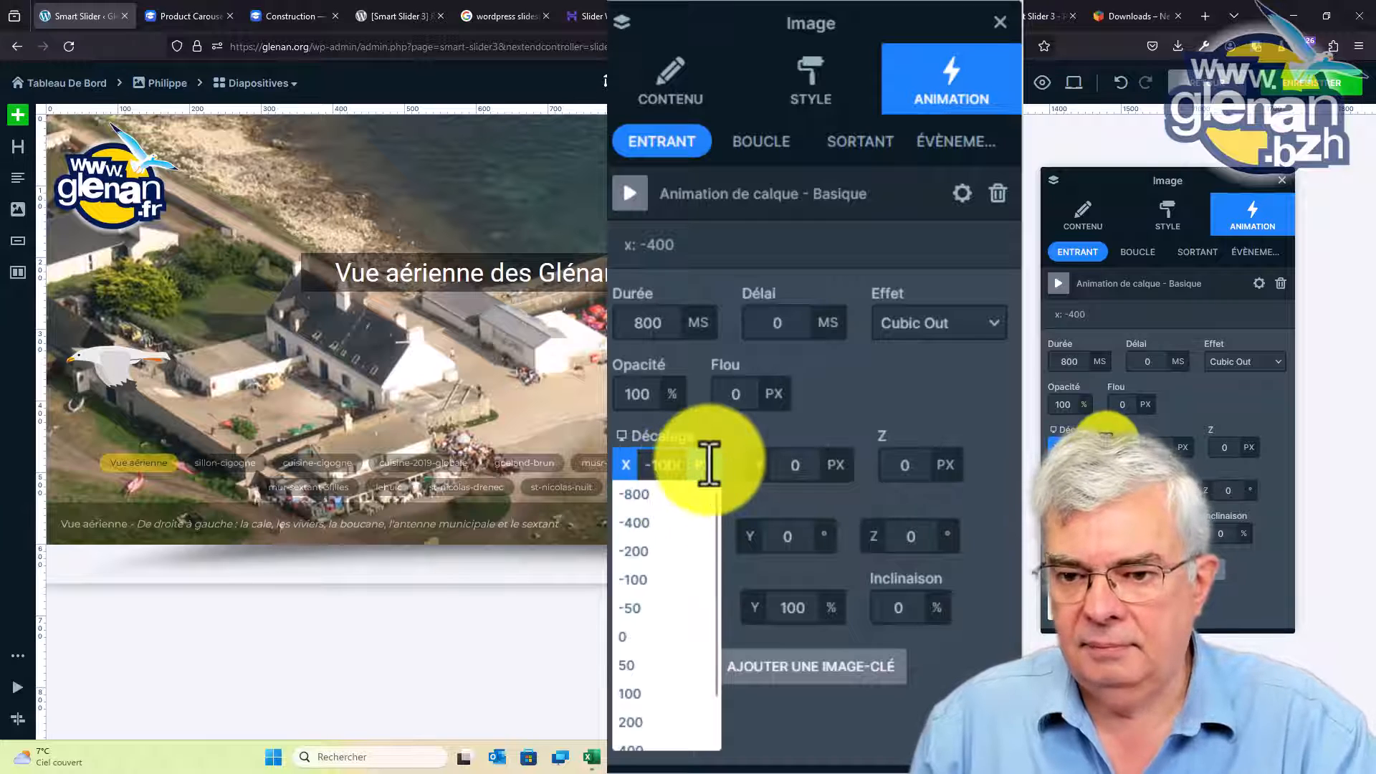
key(Return)
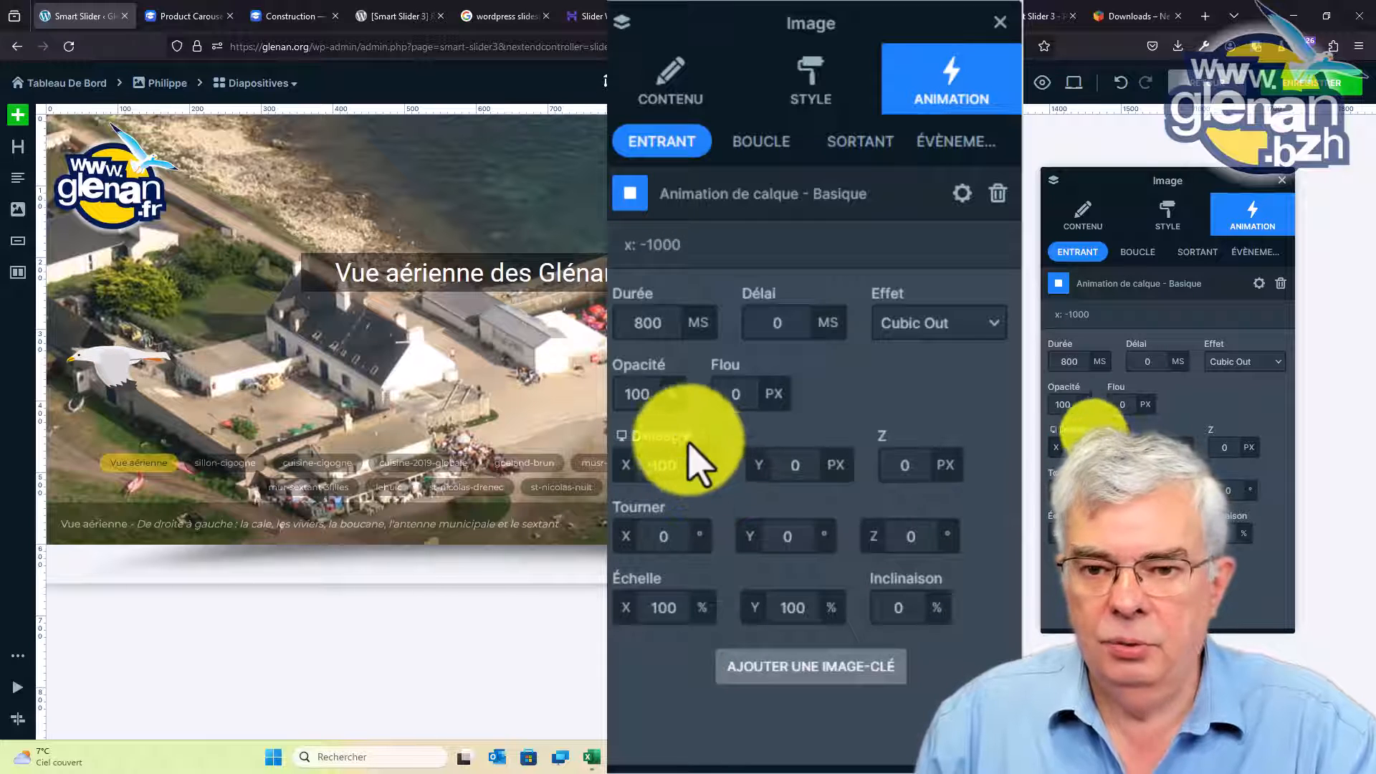
click(664, 467)
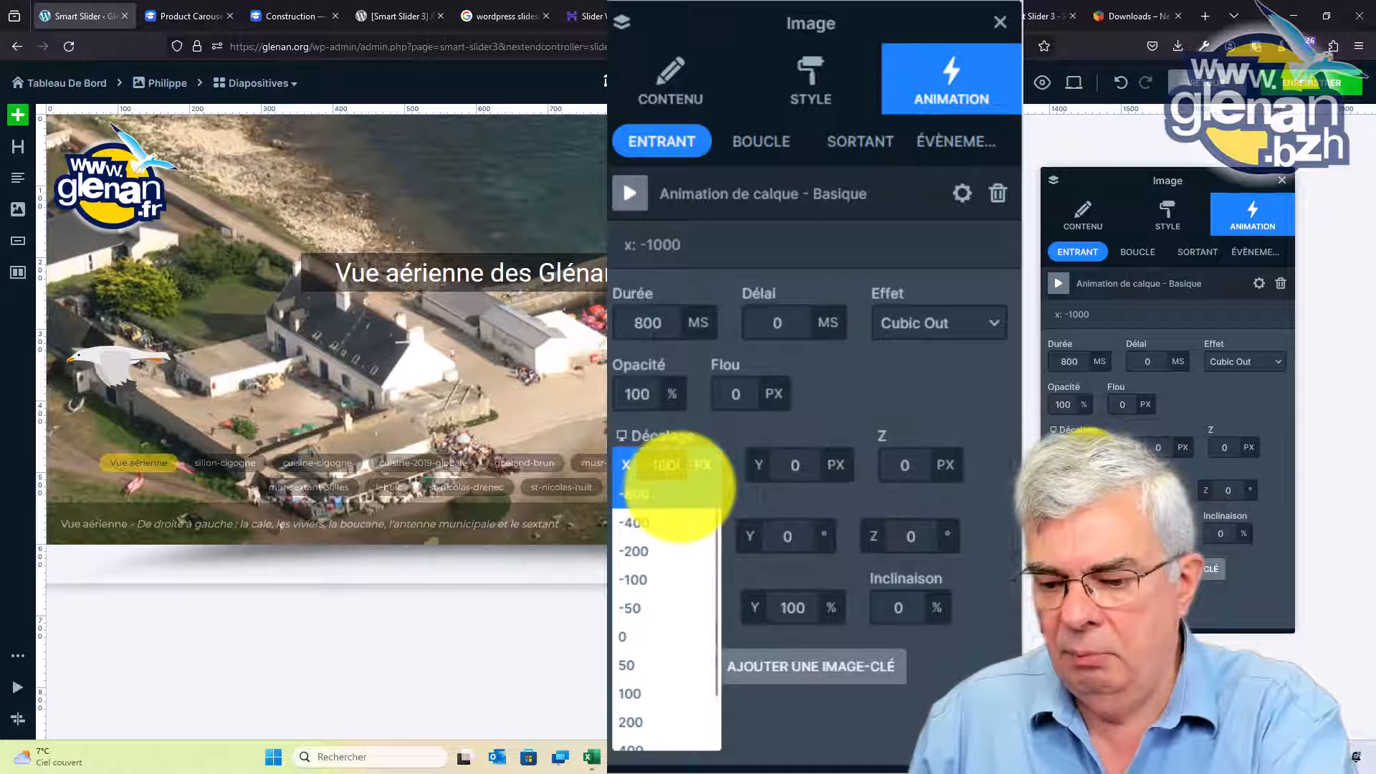
click(670, 470)
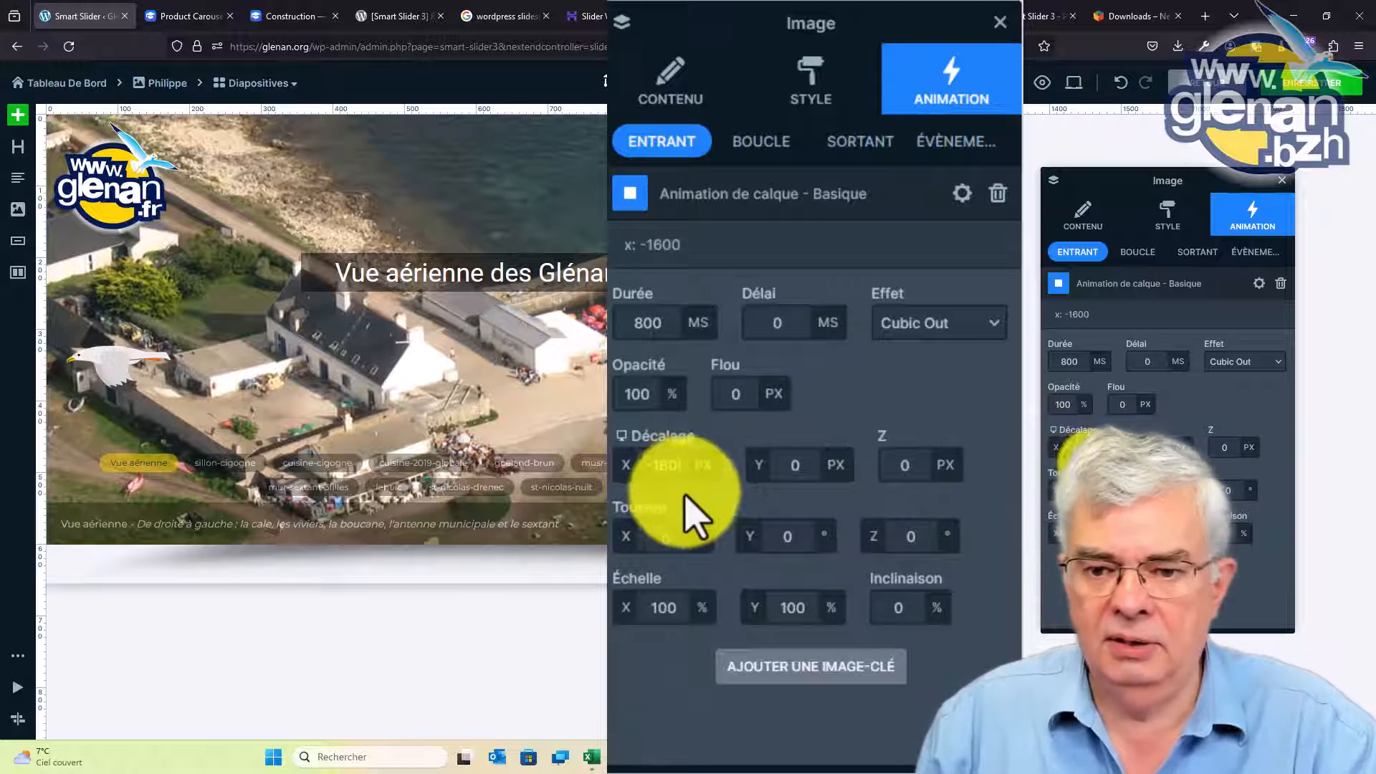
Step: Set the seagull's entrance animation duration to 2000 ms, and review its Boucle animations and the Sortant category Fondu / enchaîné
click(643, 331)
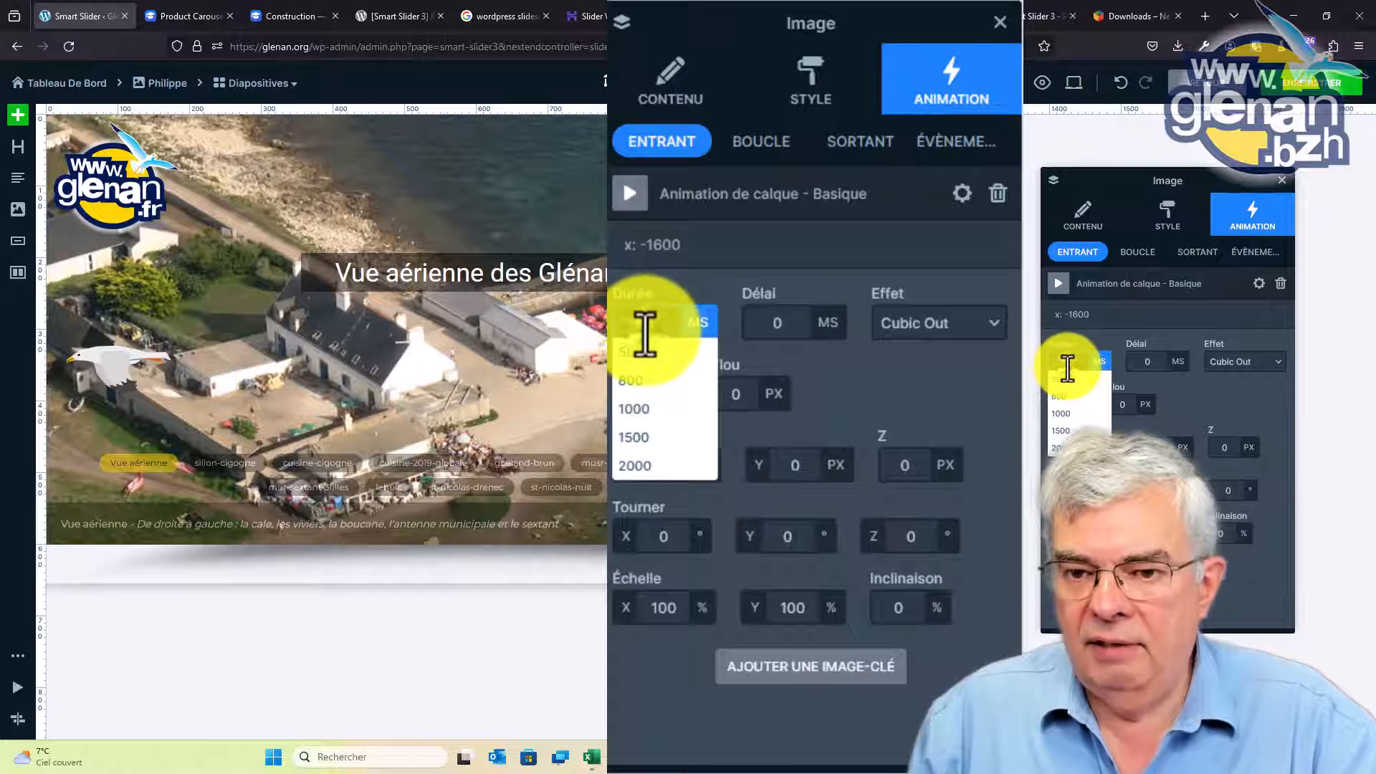
click(637, 466)
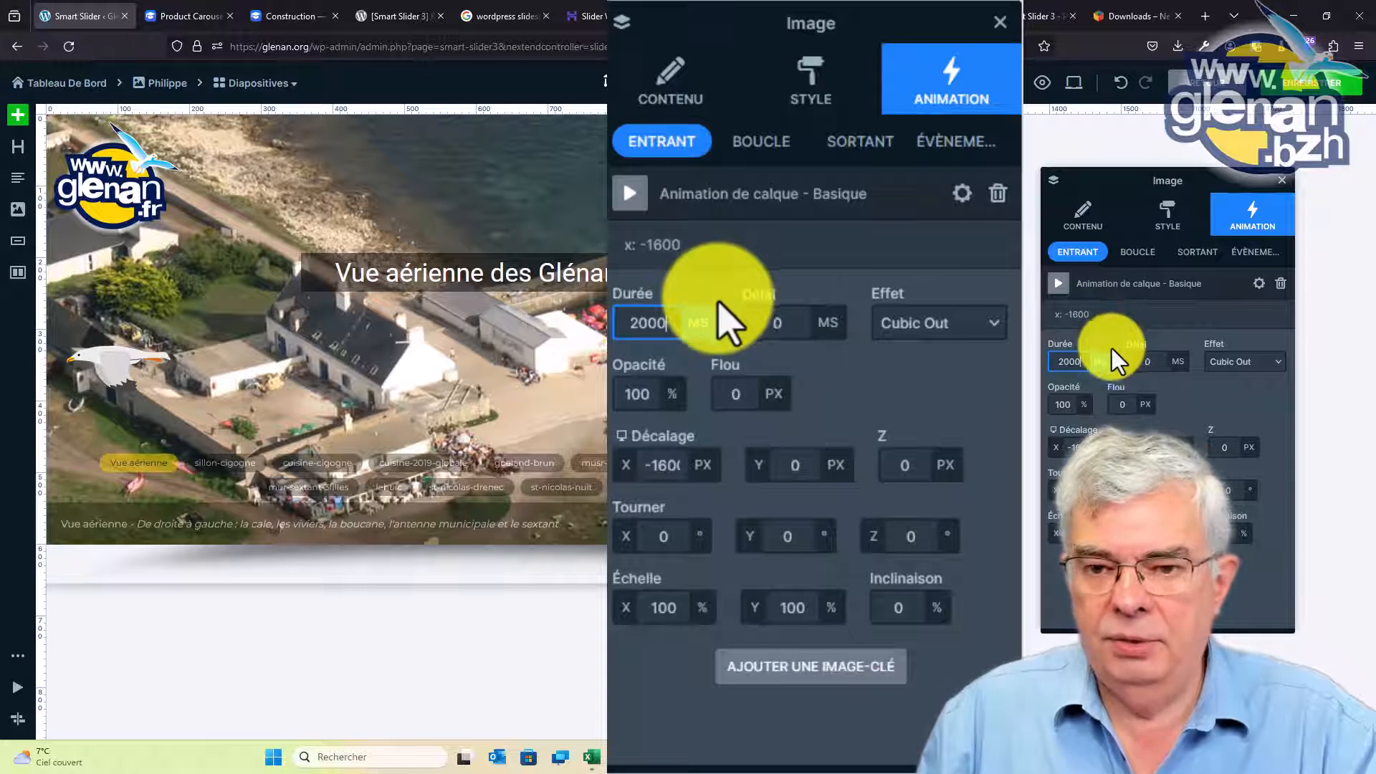
click(1134, 252)
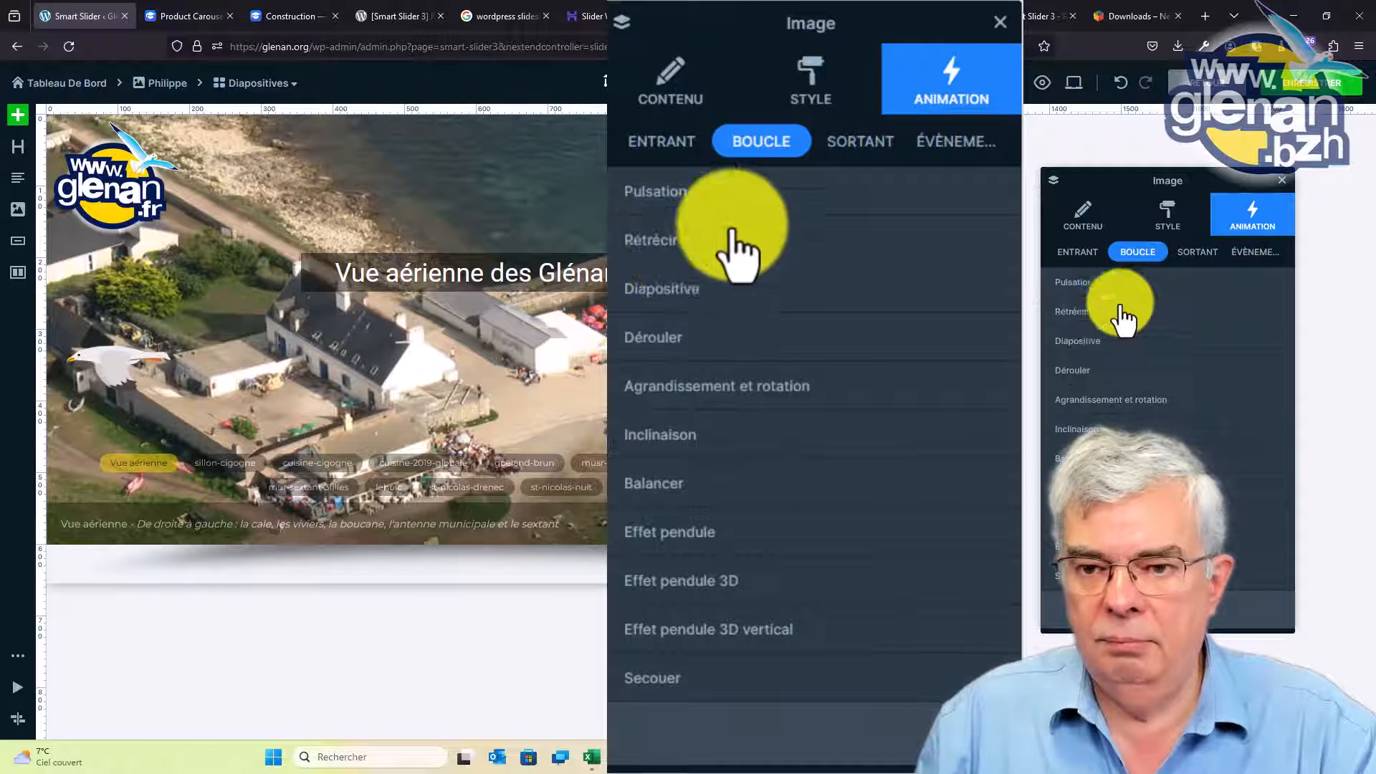
click(1204, 255)
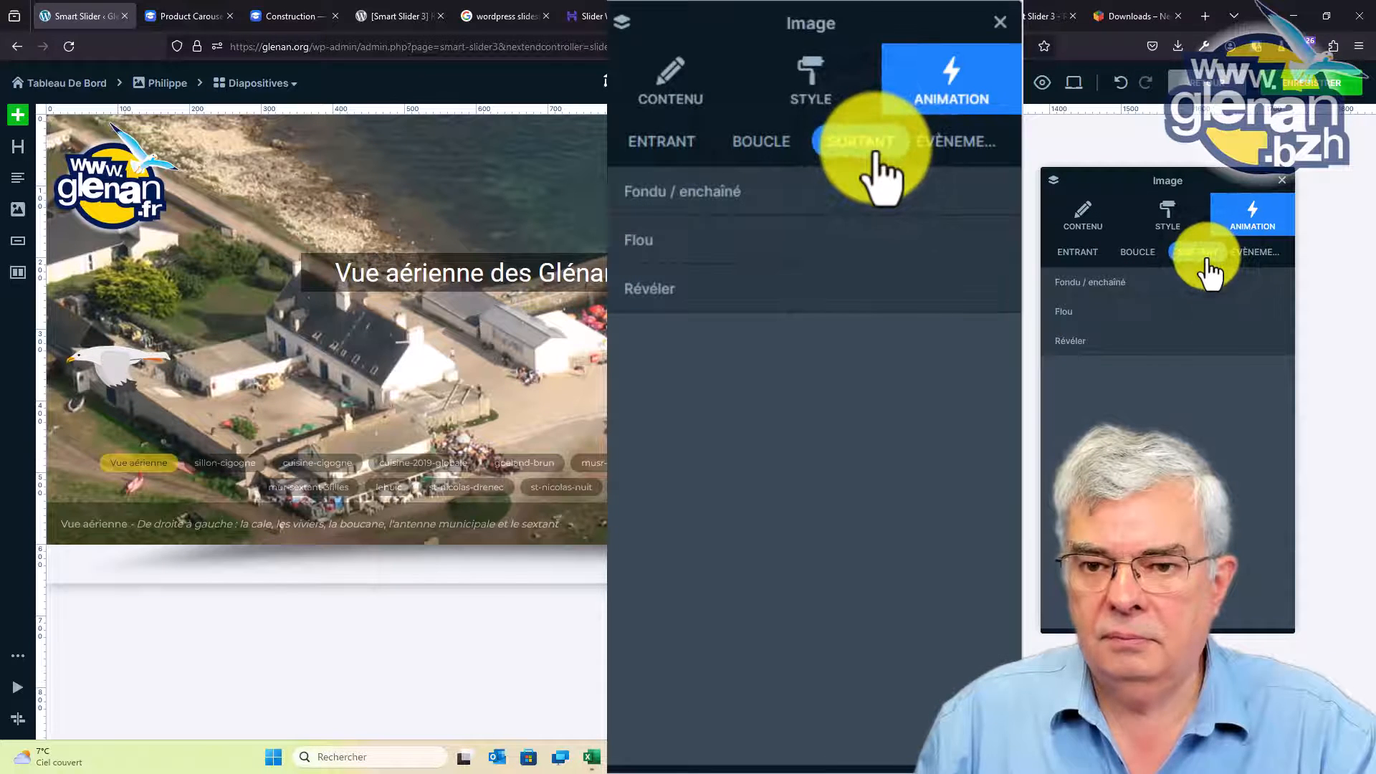
click(1095, 284)
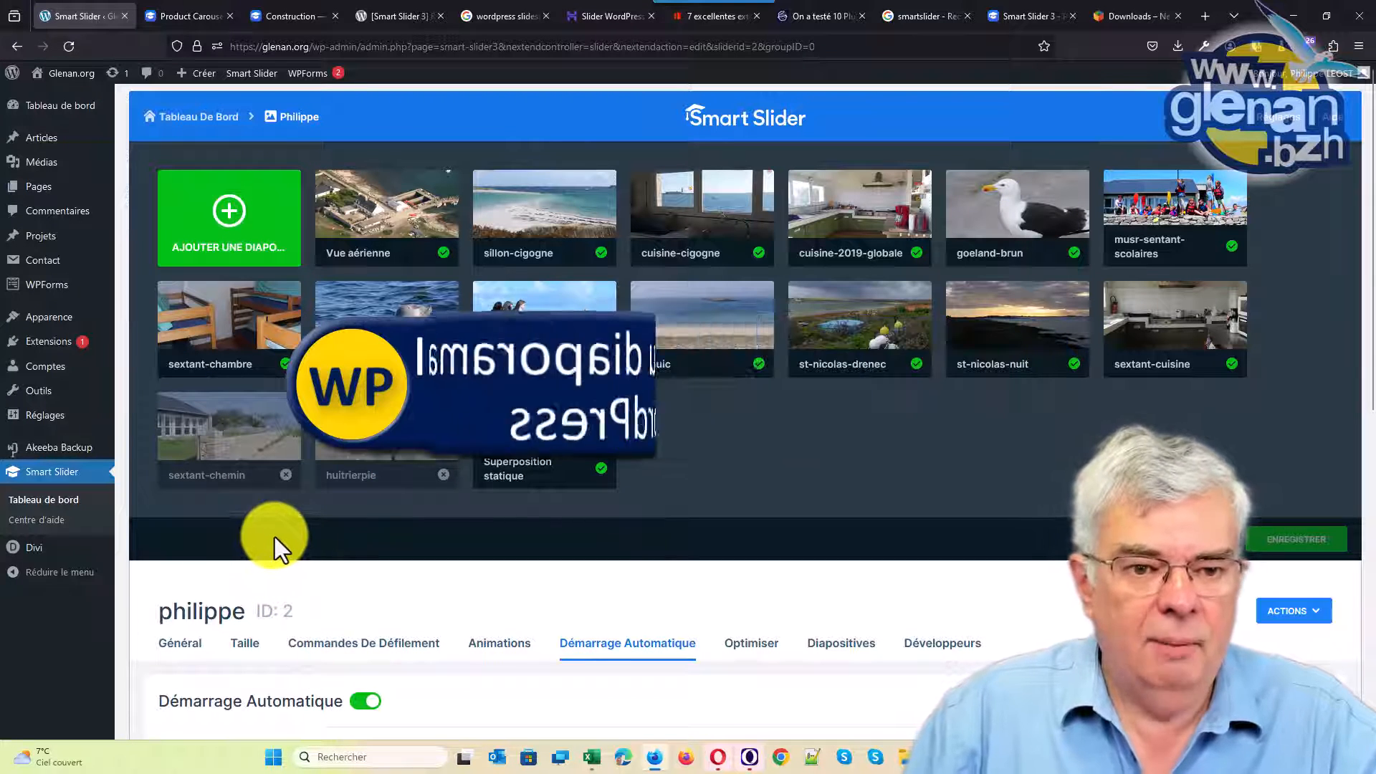
Step: Copy the slider's shortcode [smartslider3 slider="2"] from its general publishing settings
scroll(293, 588, down, 3)
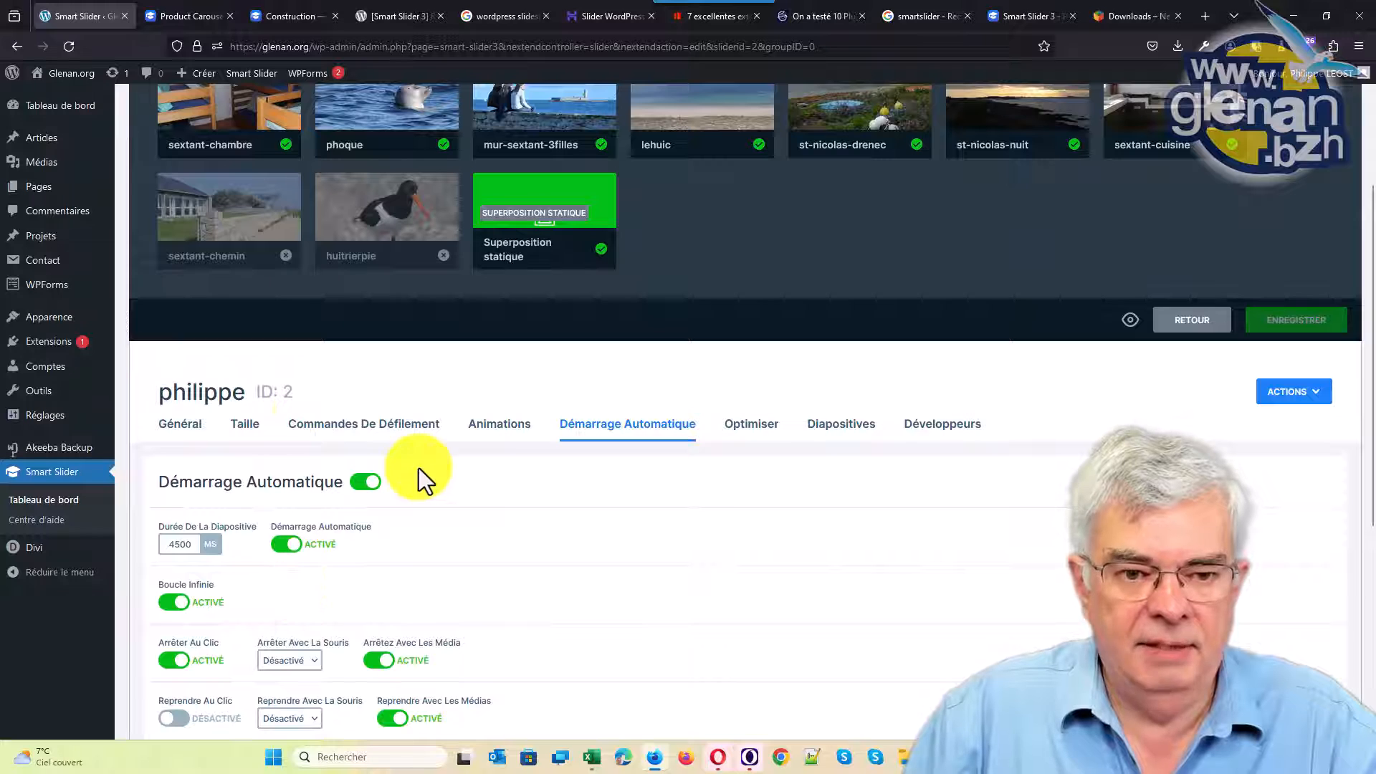
click(177, 430)
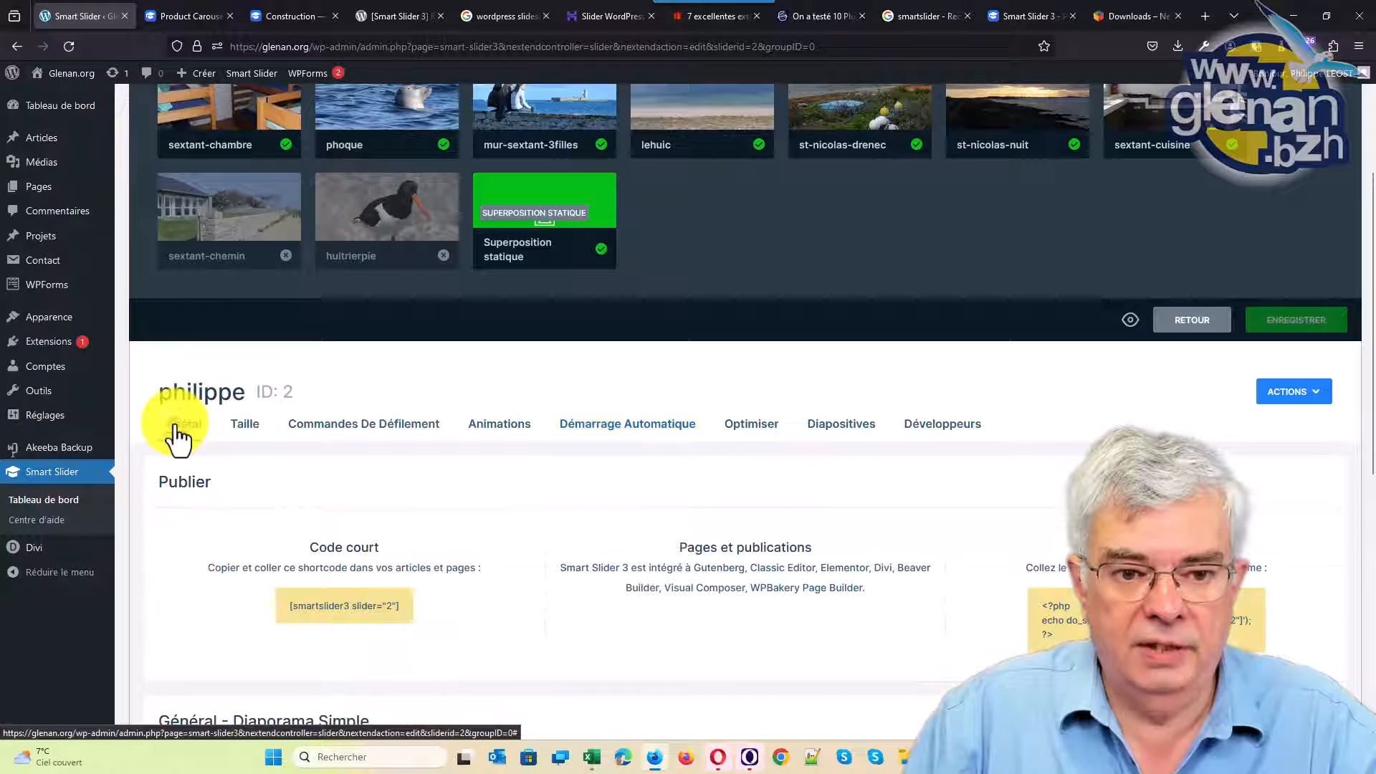
right_click(388, 609)
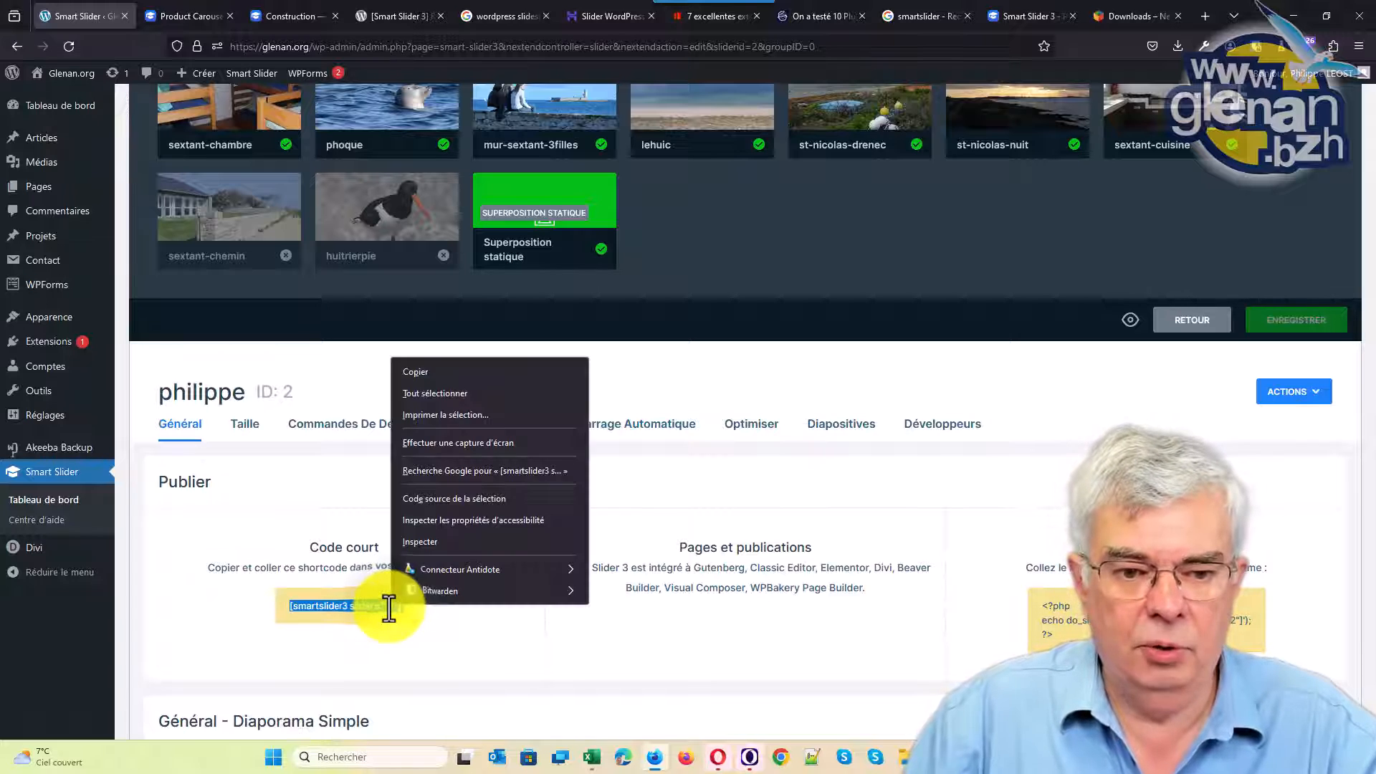
click(424, 375)
Step: Open the home page in the Divi Visual Builder and insert a full-width section with a Smart Slider 3 module below the testimonials
click(41, 187)
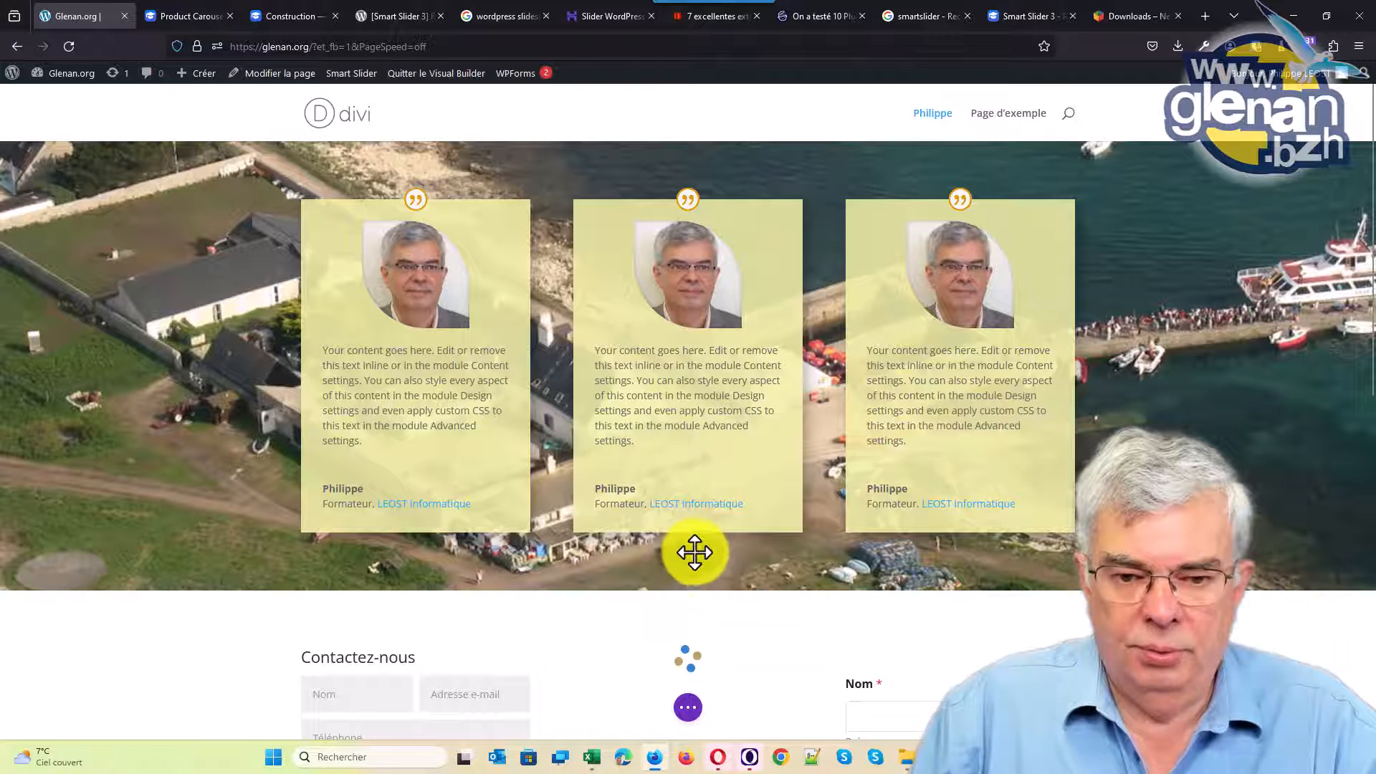
click(690, 588)
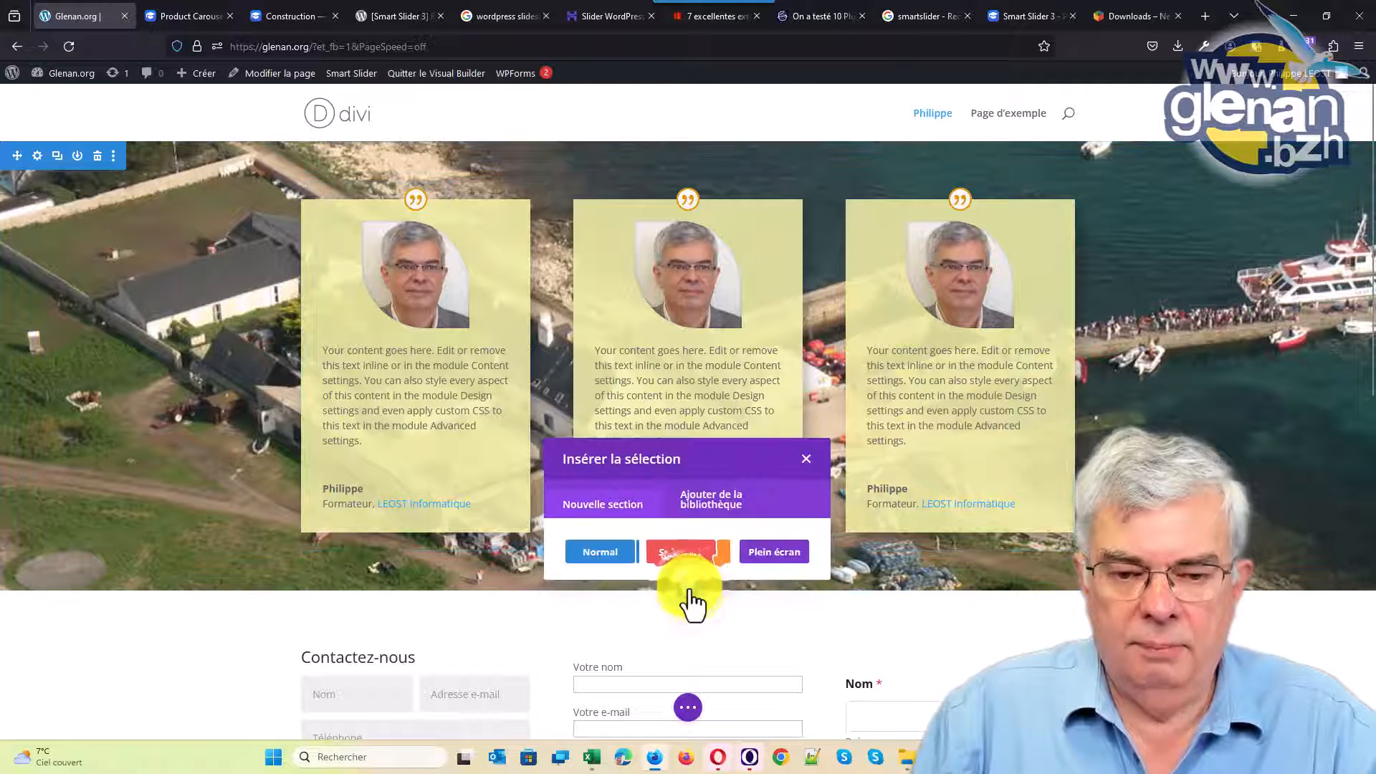
click(770, 552)
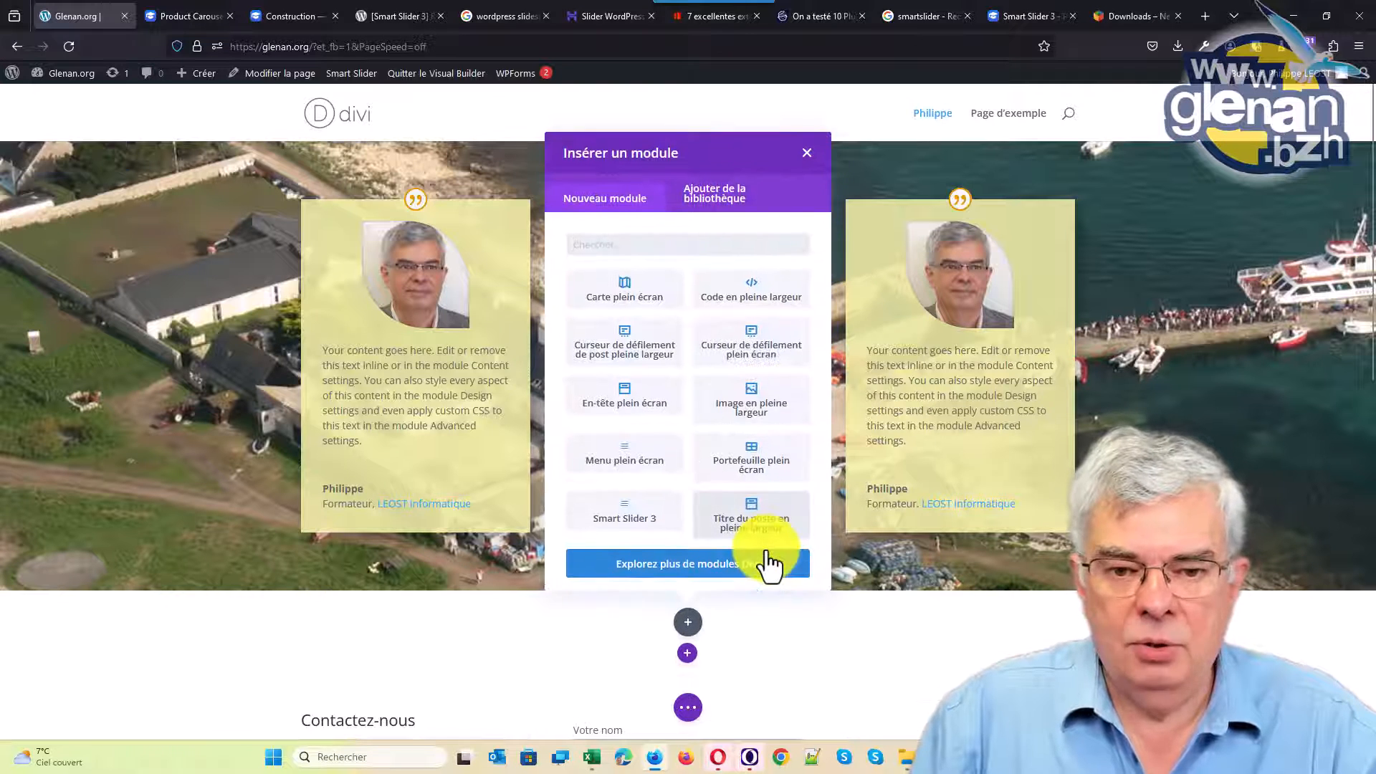
click(625, 519)
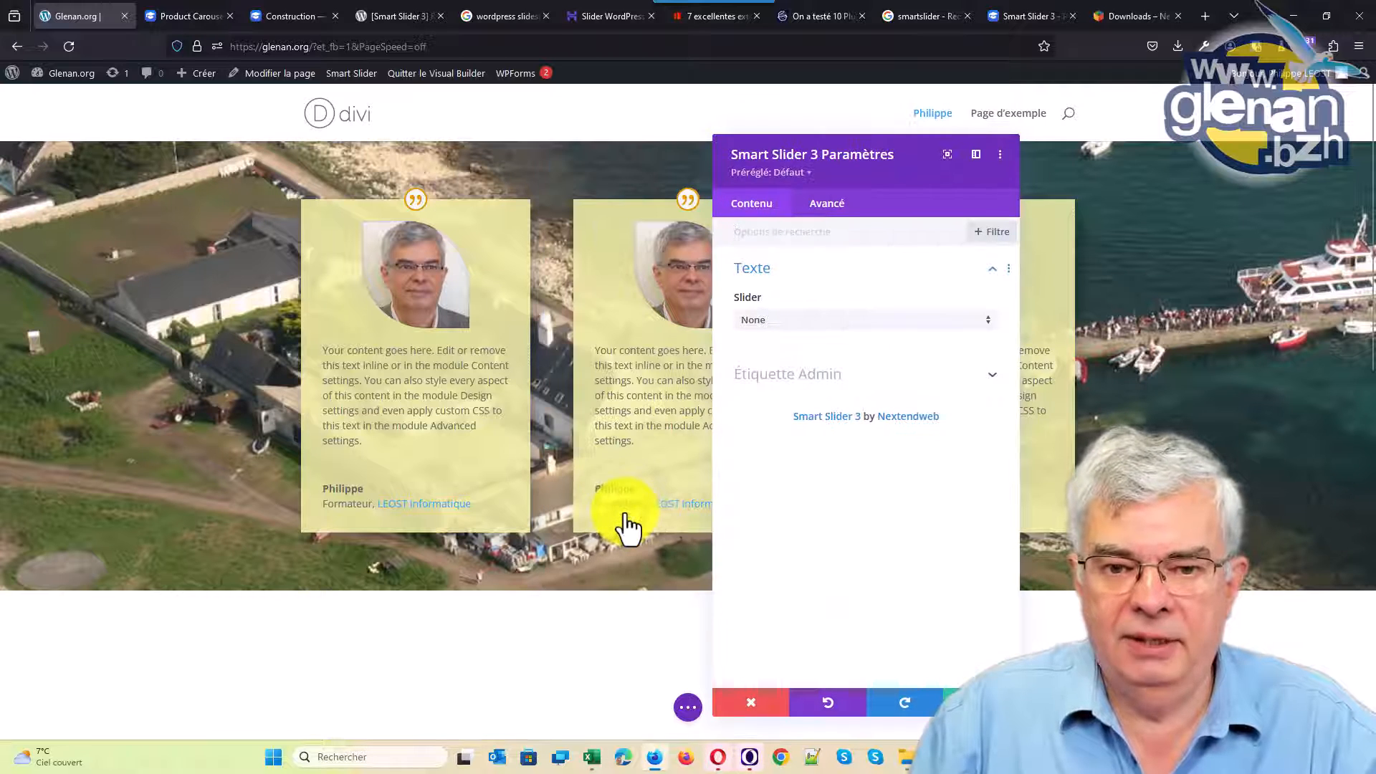
Step: Assign slider #2 to the Smart Slider 3 module and save the module's settings
click(789, 320)
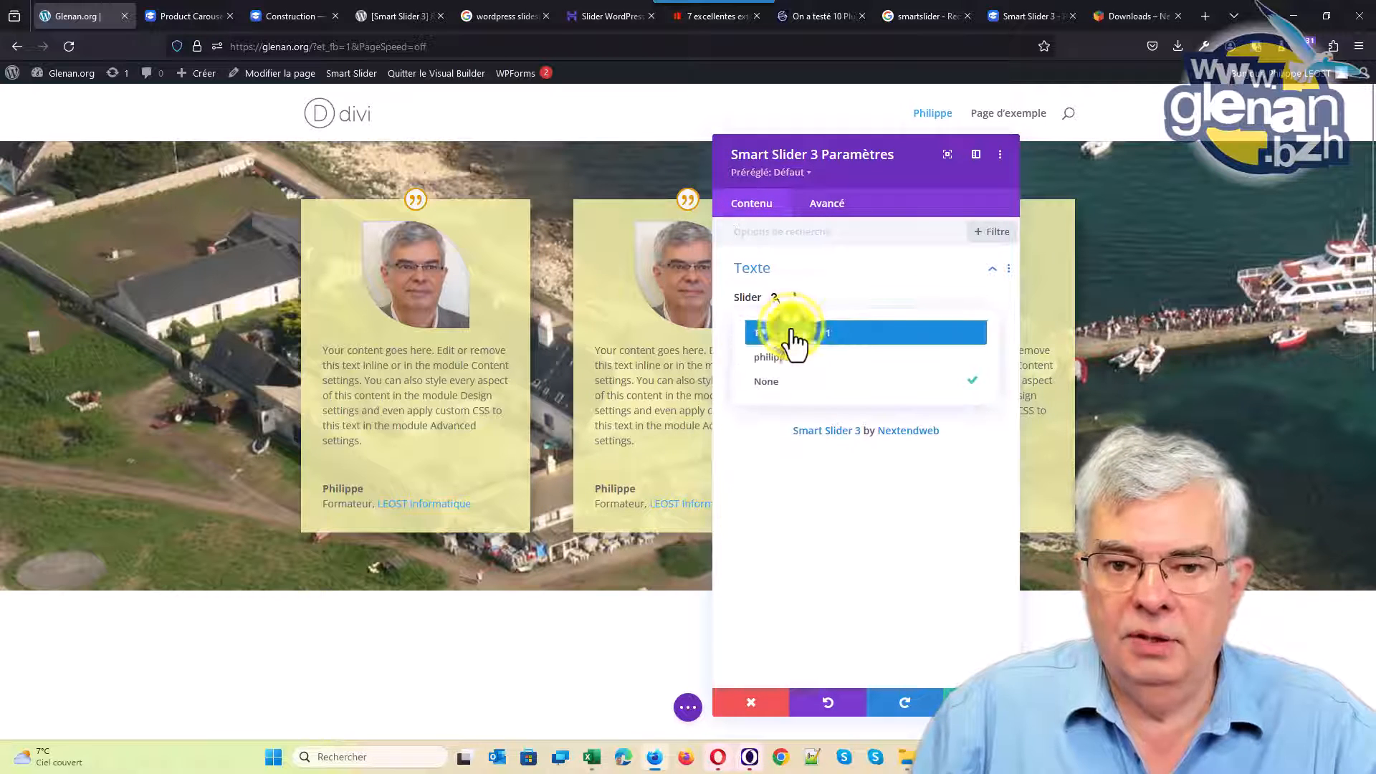
click(788, 358)
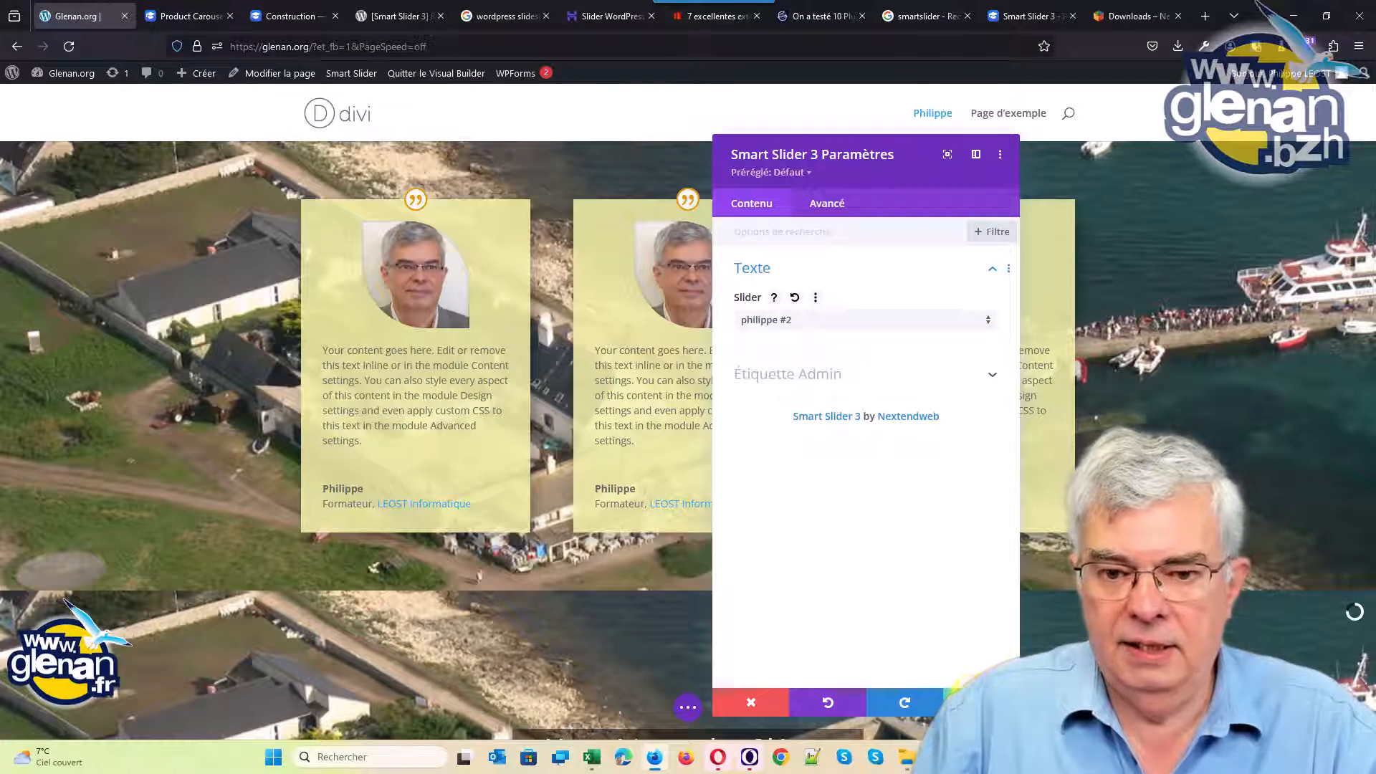
click(981, 703)
Step: Examine the embedded slideshow between the testimonials and the contact forms, and show its Vue aérienne slide
scroll(155, 368, down, 2)
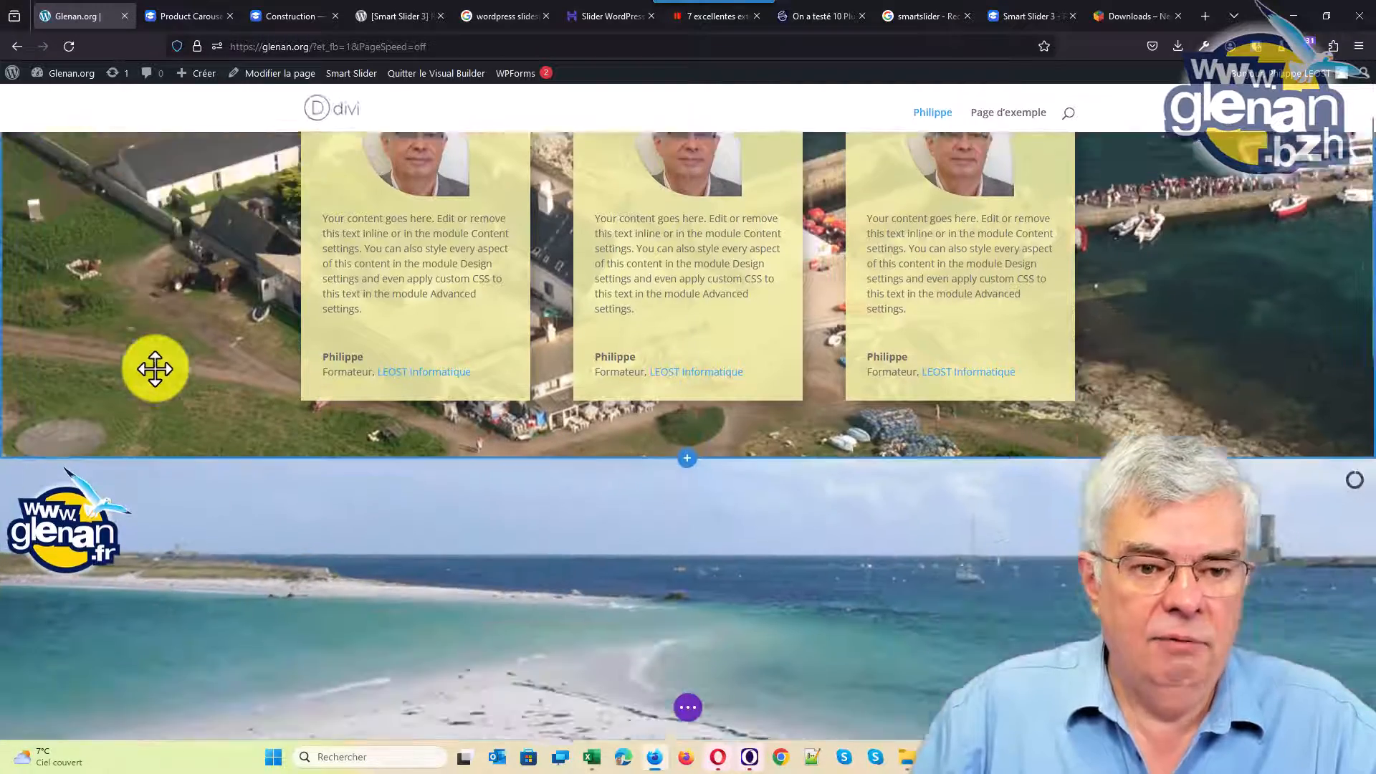
scroll(155, 367, down, 4)
scroll(155, 367, up, 3)
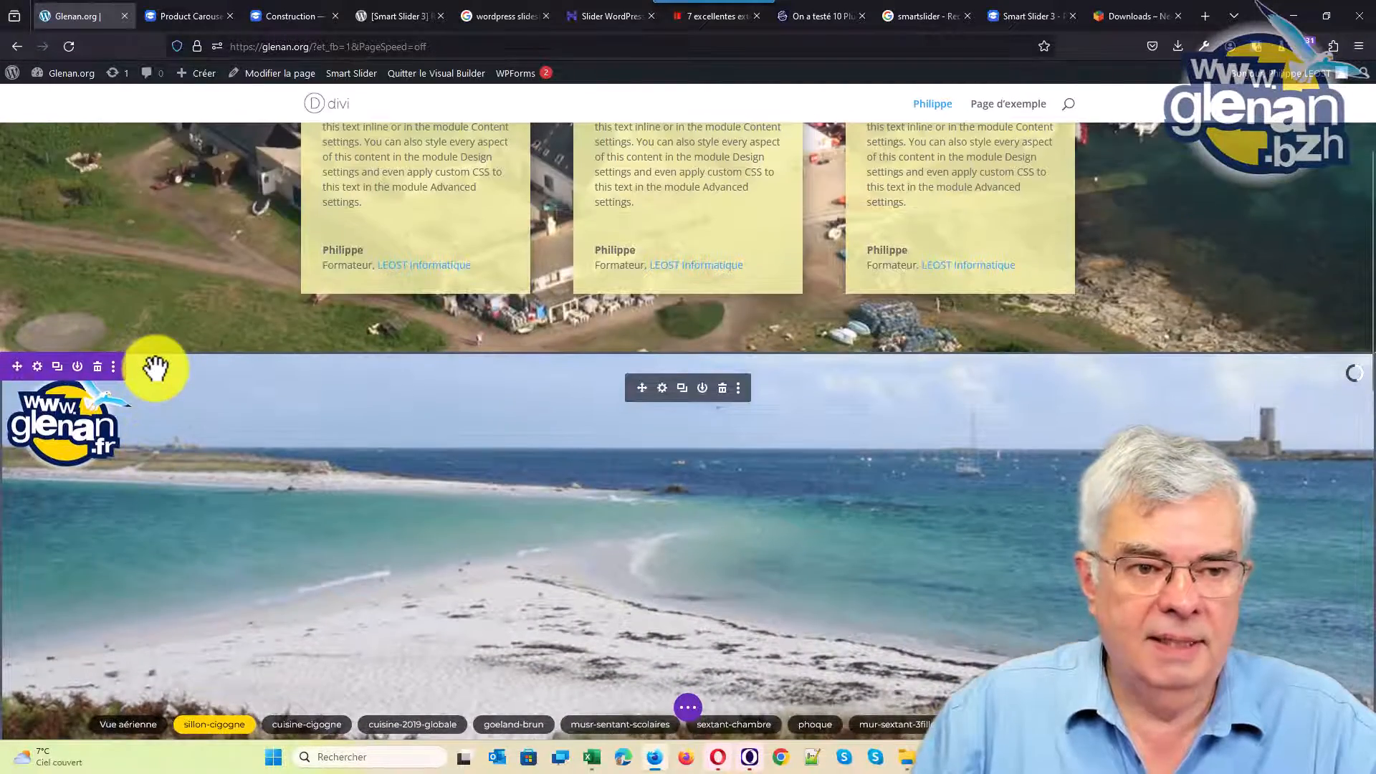
scroll(155, 368, down, 4)
scroll(155, 368, up, 4)
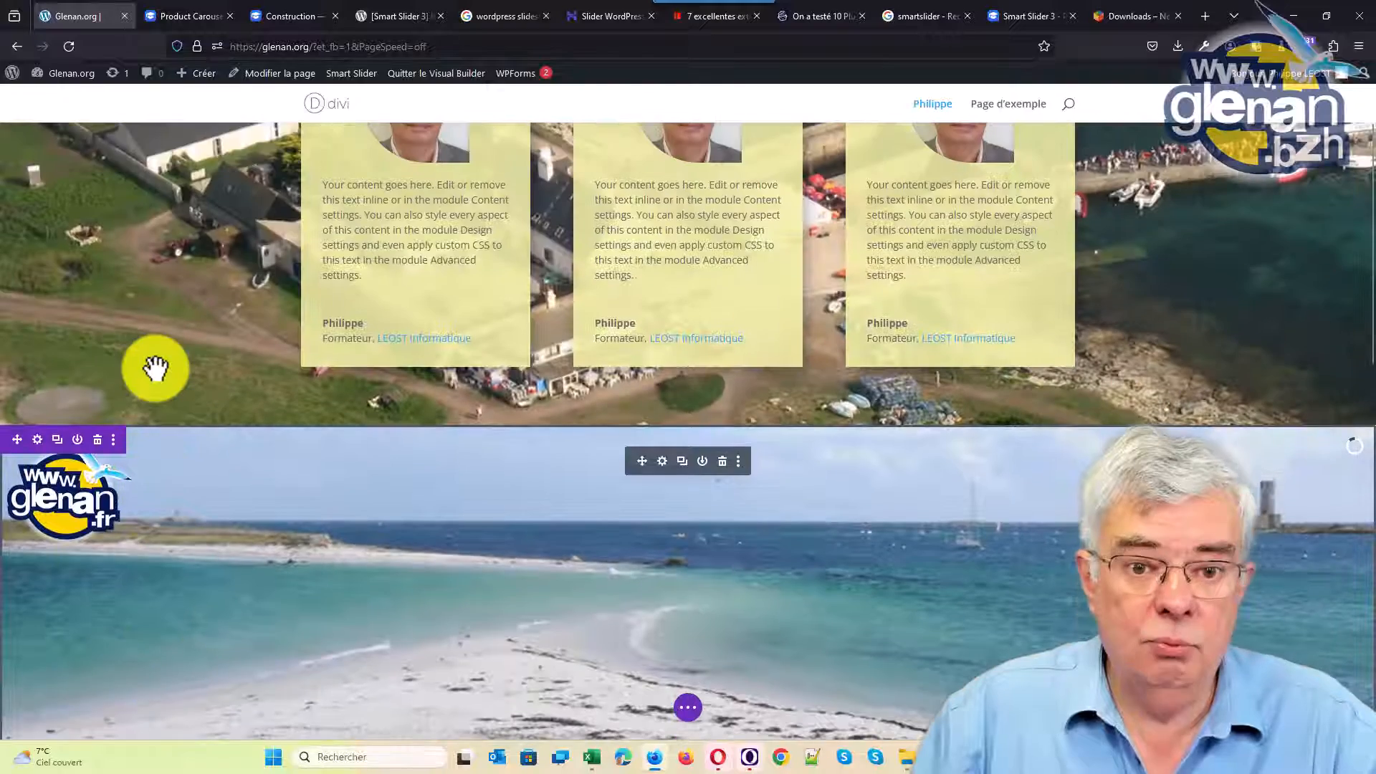
scroll(155, 369, up, 2)
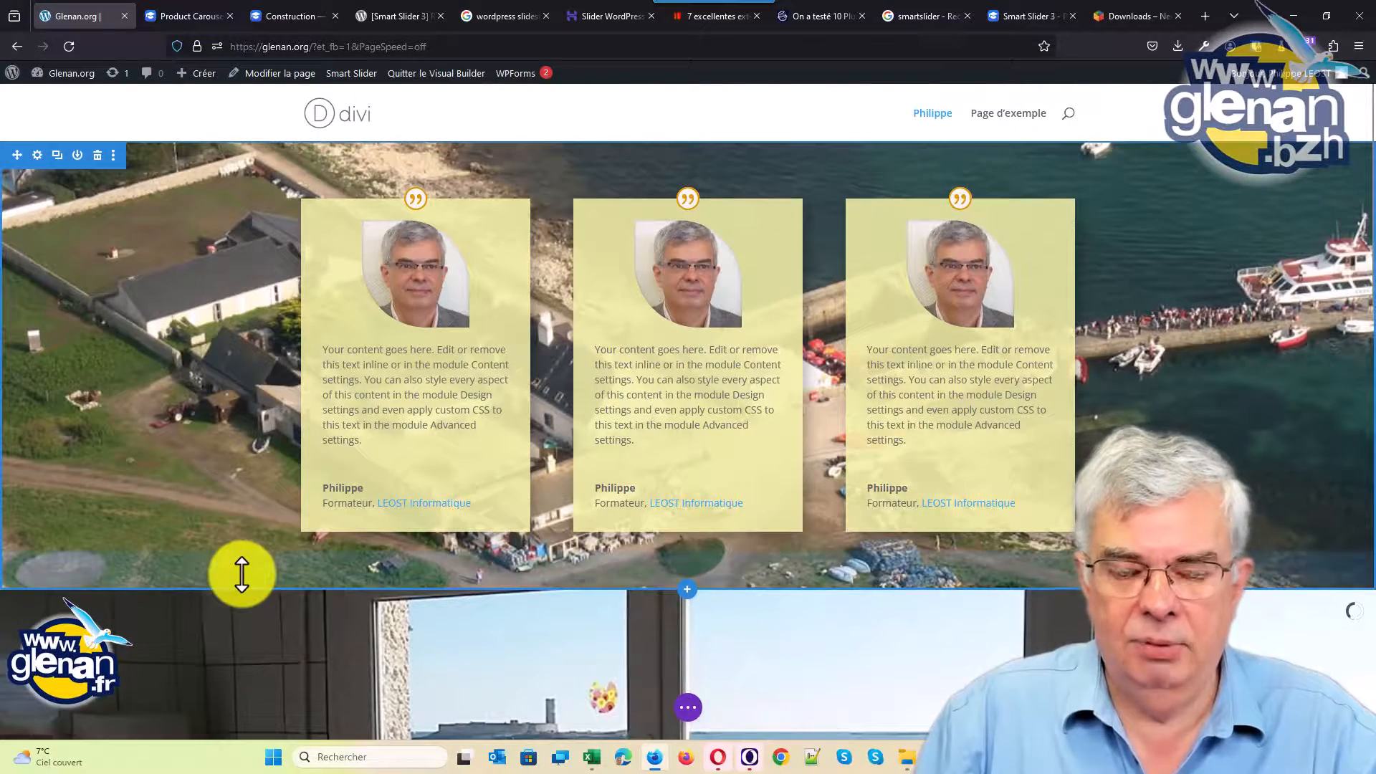
scroll(242, 574, down, 5)
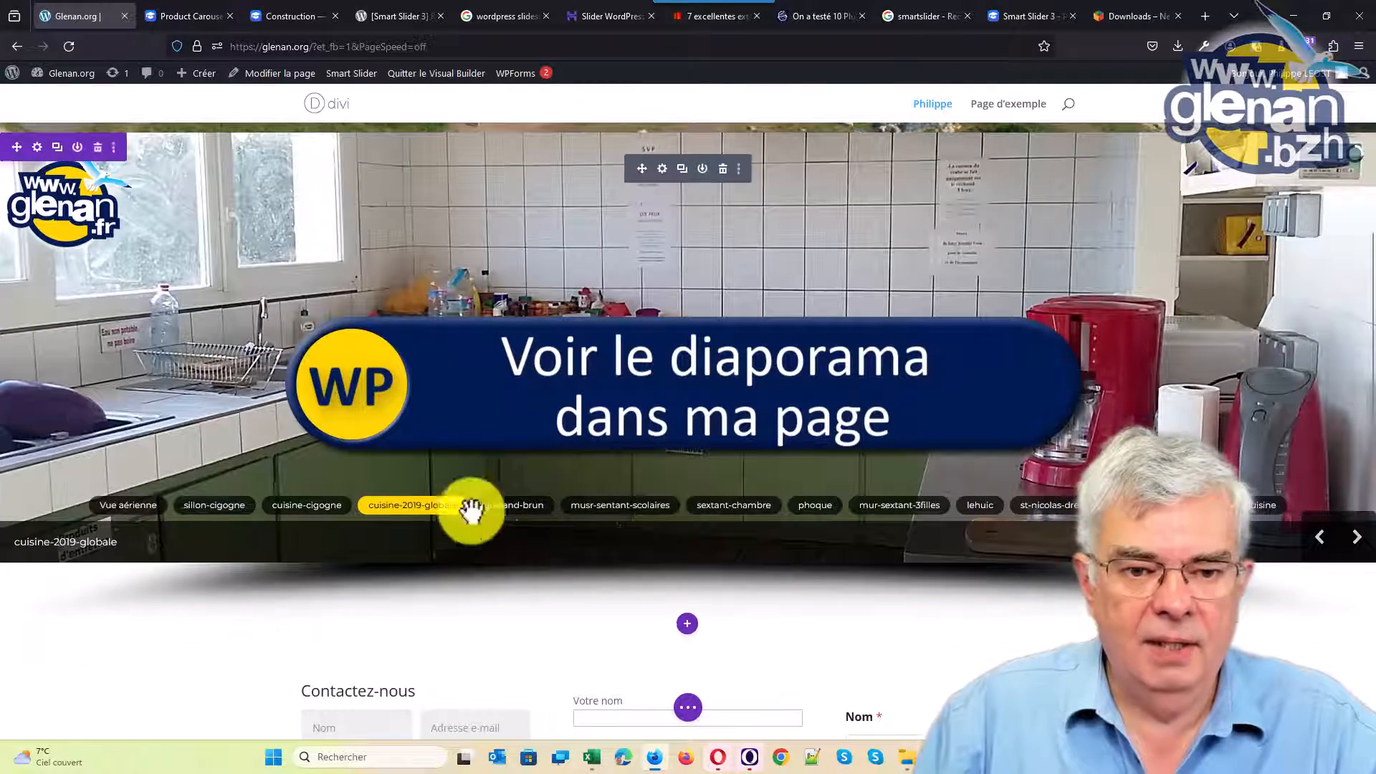
click(123, 518)
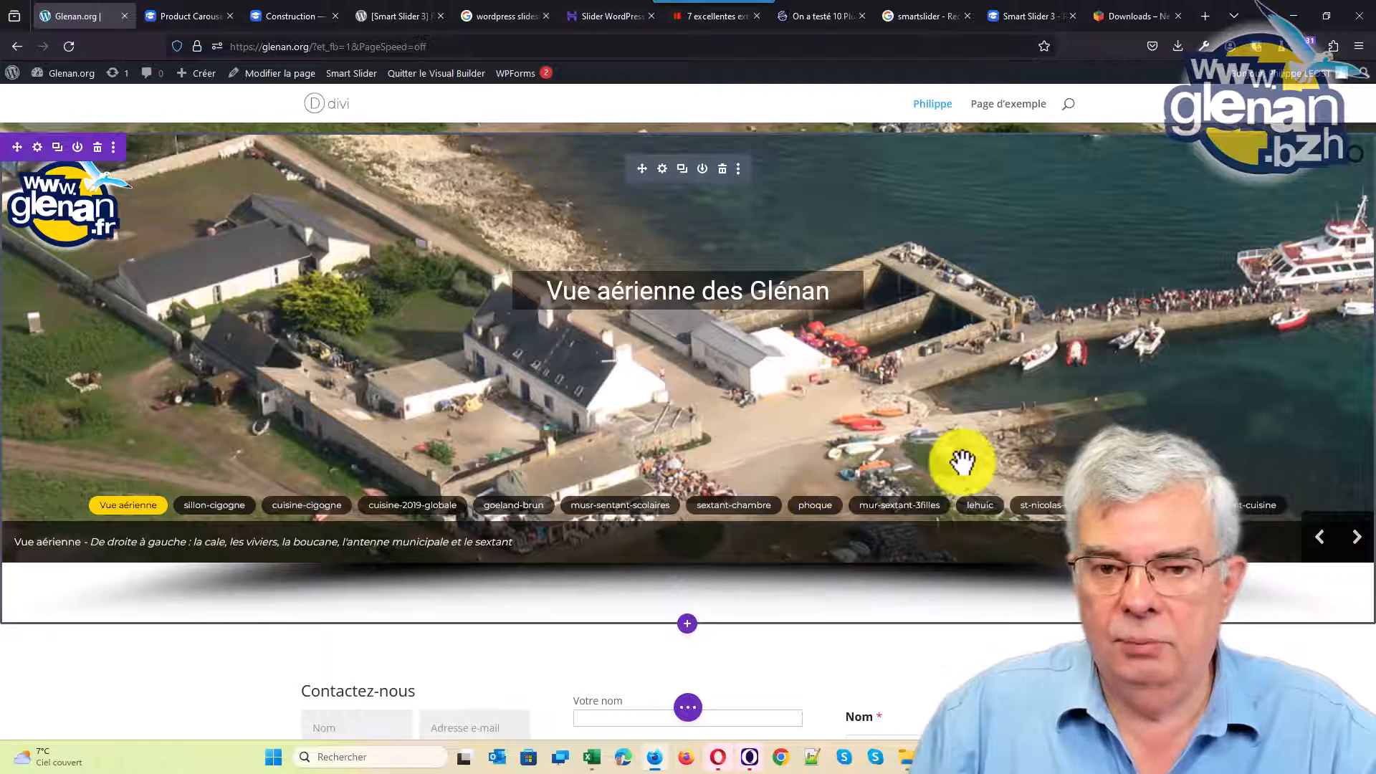
scroll(958, 461, down, 2)
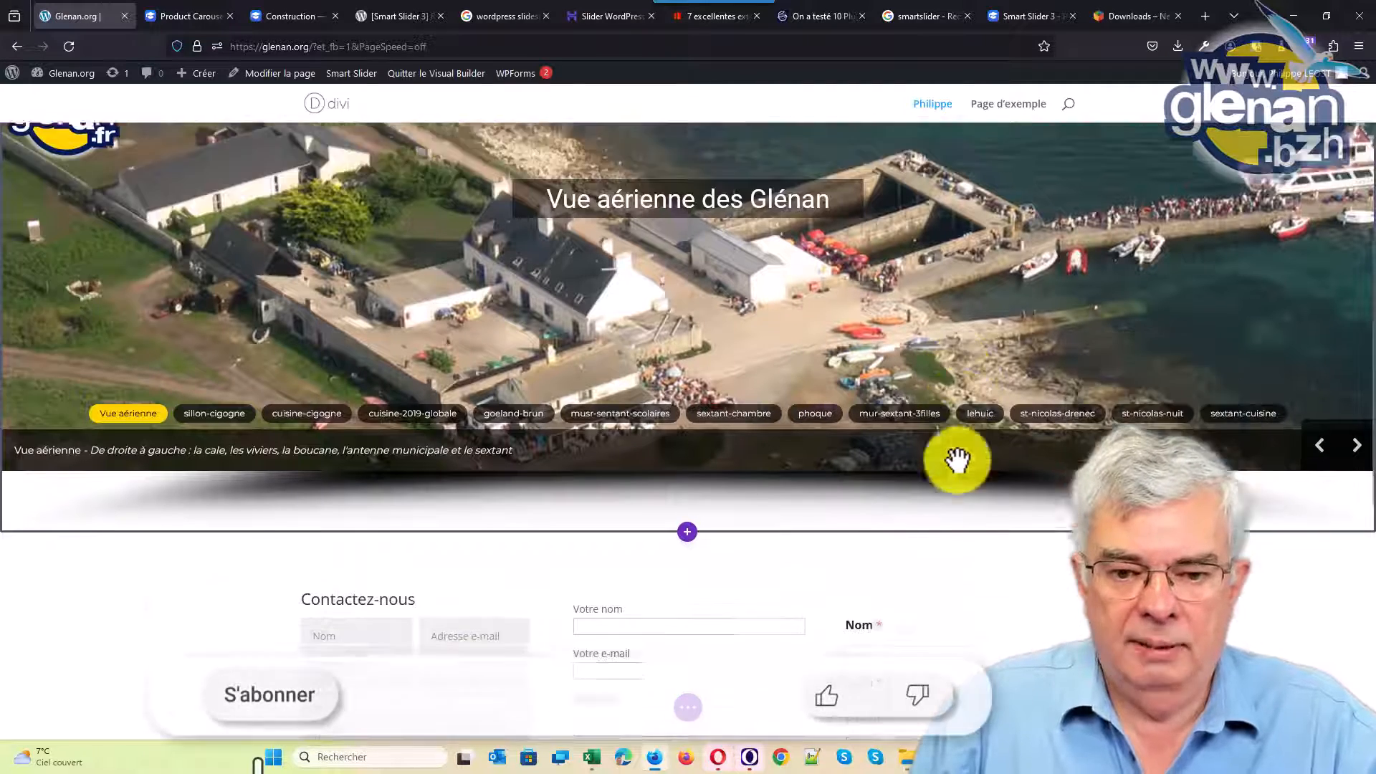
scroll(958, 462, up, 5)
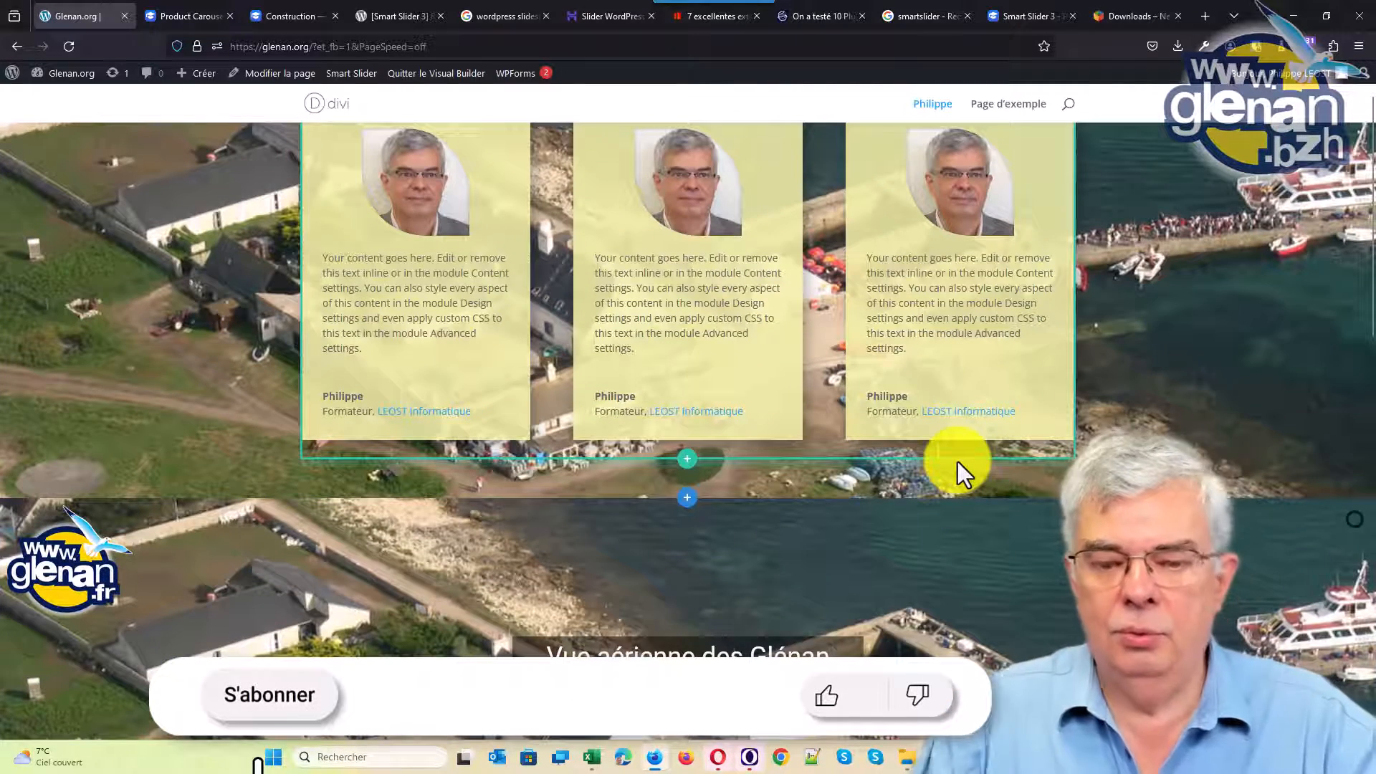